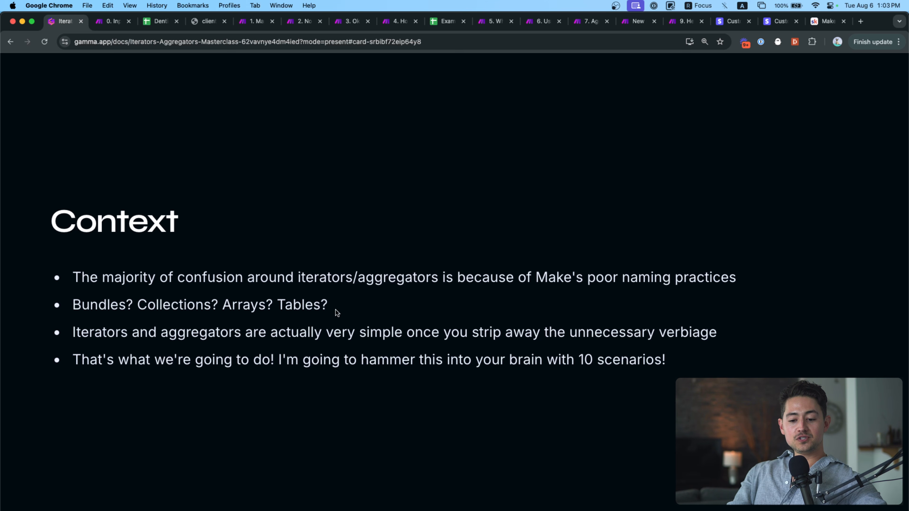
# Emphasize the Context slide's key phrases, spotlight its last and first bullets, then exit to the editor.
pyautogui.moveTo(326, 304); pyautogui.dragTo(99, 305)
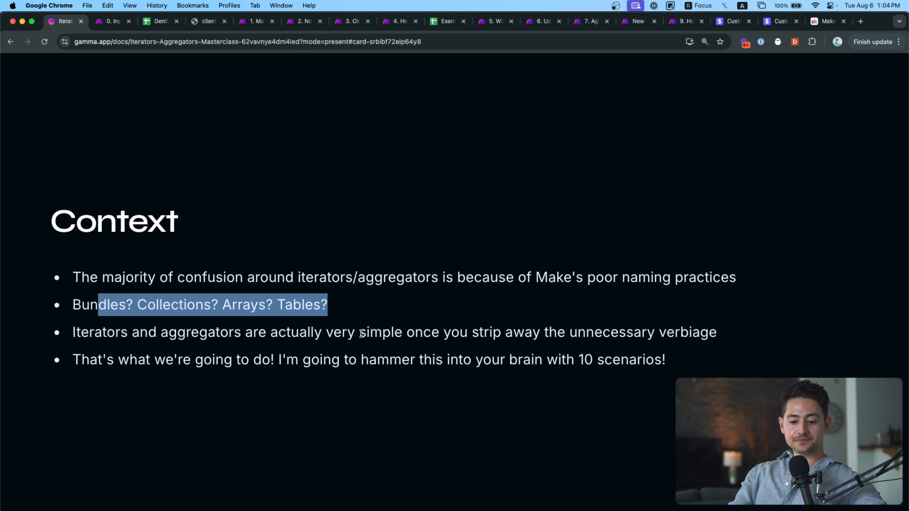
pyautogui.moveTo(362, 334); pyautogui.dragTo(722, 334)
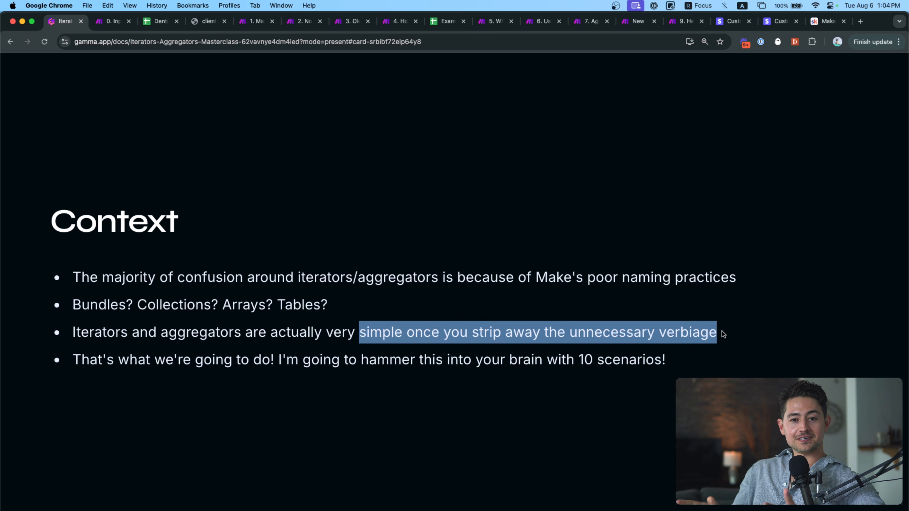
pyautogui.click(706, 364)
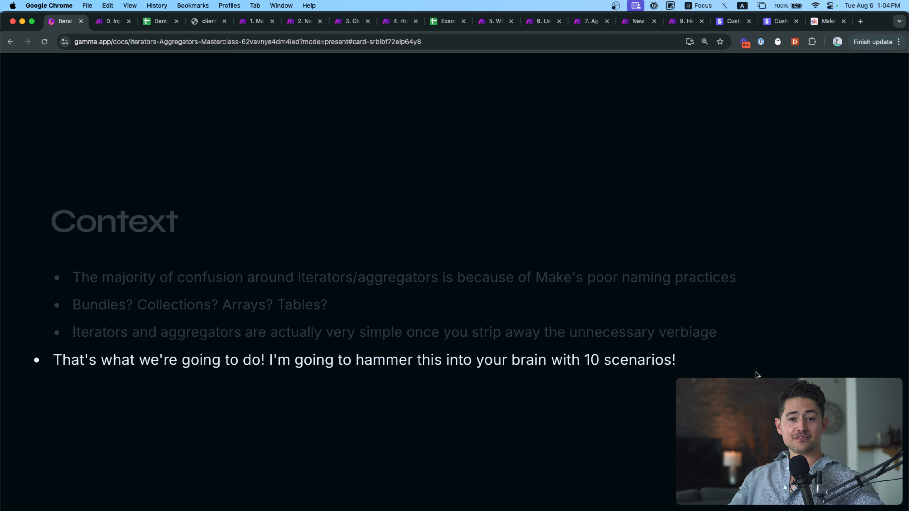
pyautogui.press('s')
pyautogui.press('s')
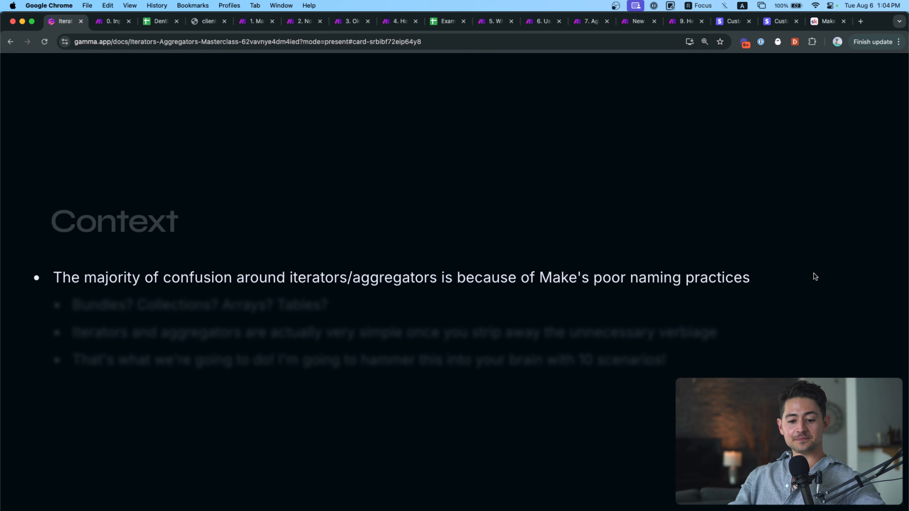
pyautogui.press('Escape')
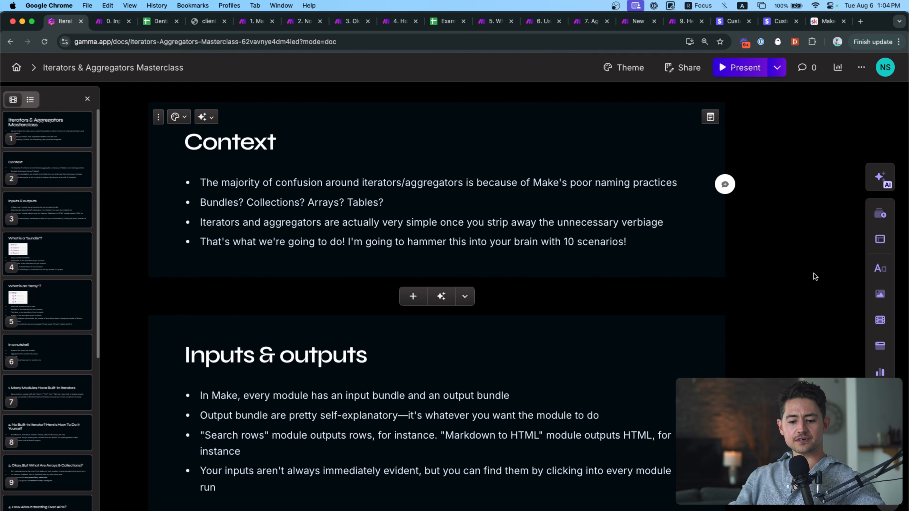
# Present the Gamma deck again, then switch to Make's '0. Inputs, Outputs, Arrays, Bundles, and Collections' scenario.
pyautogui.click(739, 68)
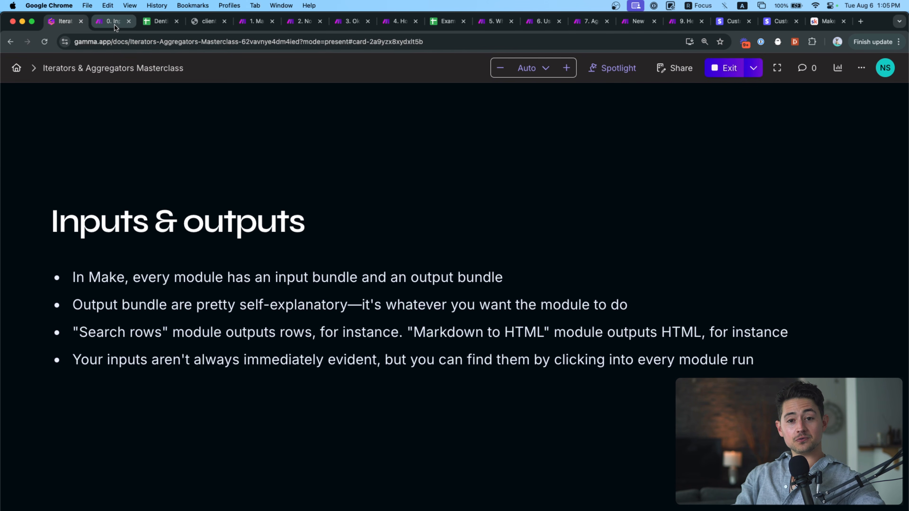
pyautogui.click(114, 24)
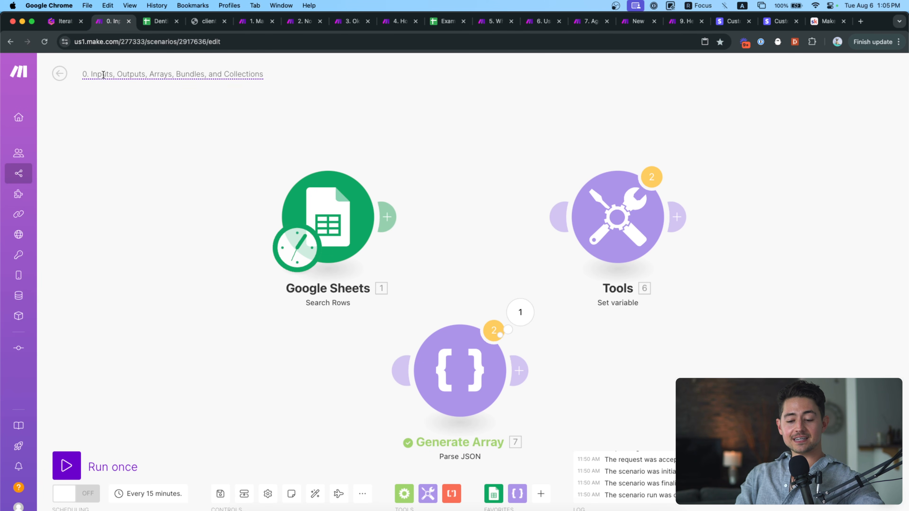
# Connect Tools after Google Sheets Search Rows and open its settings (Sheet1, headers Yes, A-CZ).
pyautogui.moveTo(396, 119); pyautogui.dragTo(379, 120)
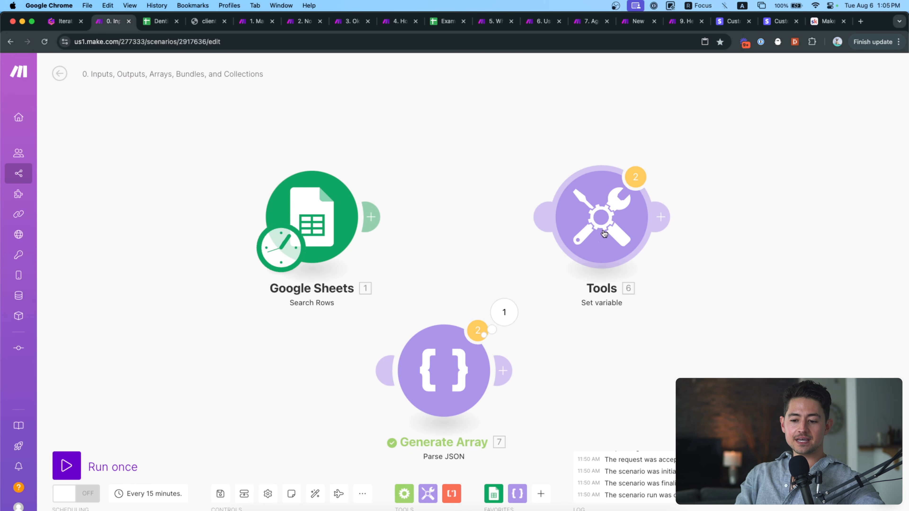
pyautogui.moveTo(548, 226); pyautogui.dragTo(361, 221)
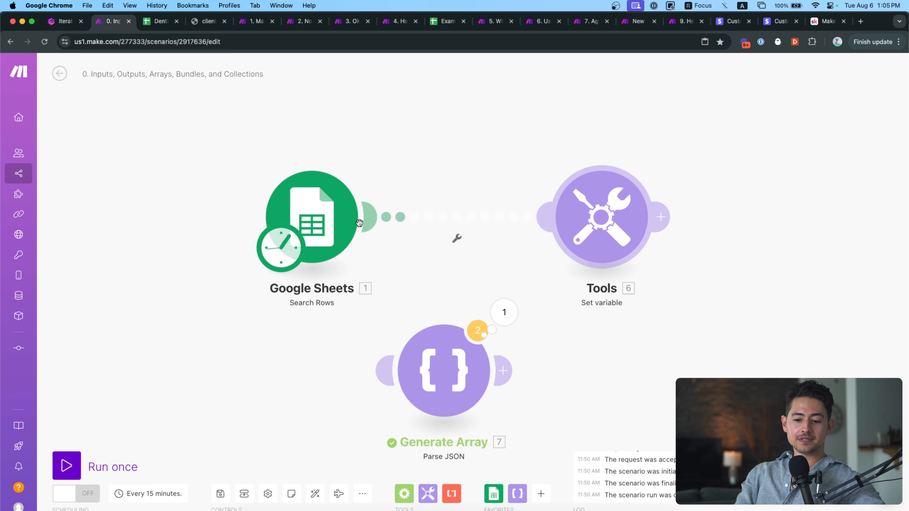
pyautogui.moveTo(580, 223); pyautogui.dragTo(470, 225)
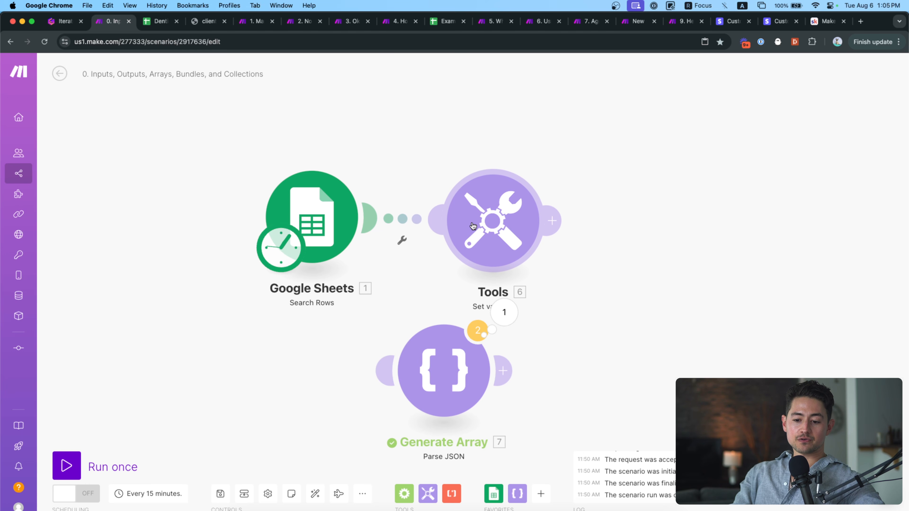
pyautogui.click(324, 215)
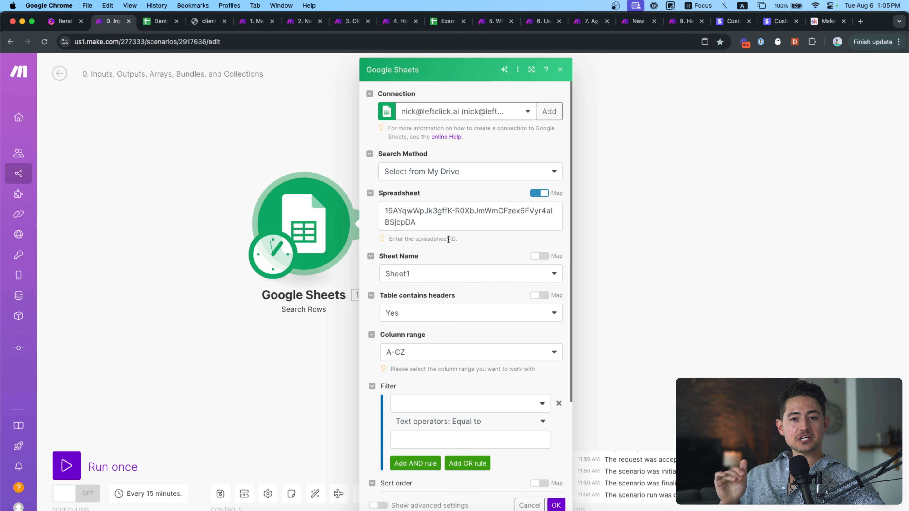
# Check the spreadsheet ID mapping, delete the empty Search Rows filter rule, and save the settings.
pyautogui.scroll(-5, 451, 324)
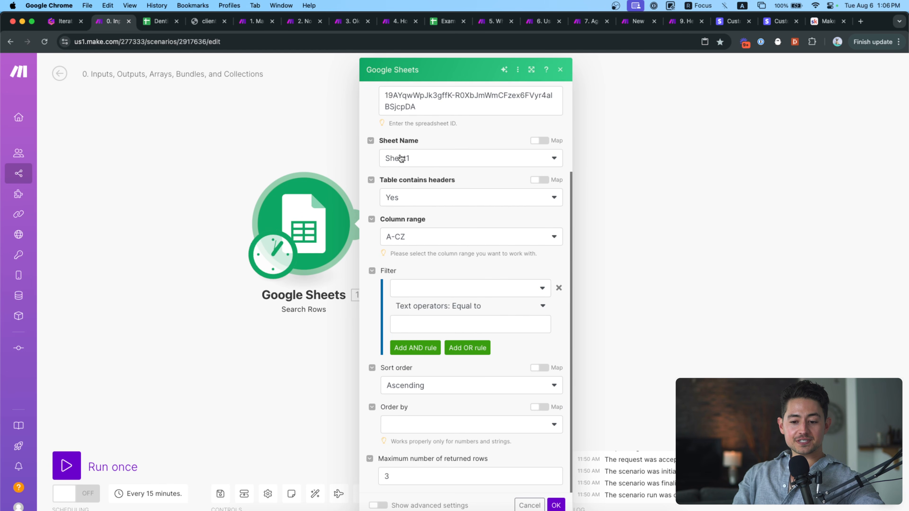
pyautogui.scroll(5, 400, 160)
pyautogui.moveTo(411, 220); pyautogui.dragTo(377, 213)
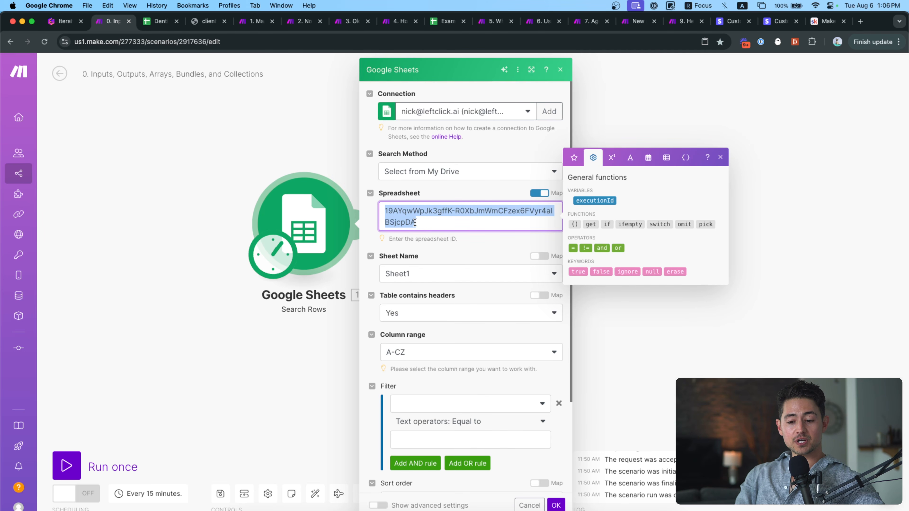
pyautogui.click(539, 193)
pyautogui.click(539, 193)
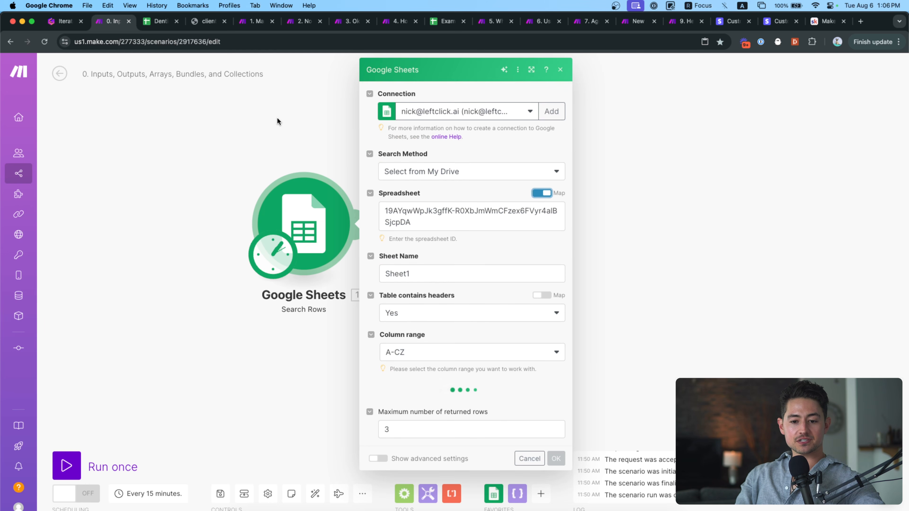
pyautogui.scroll(-2, 426, 213)
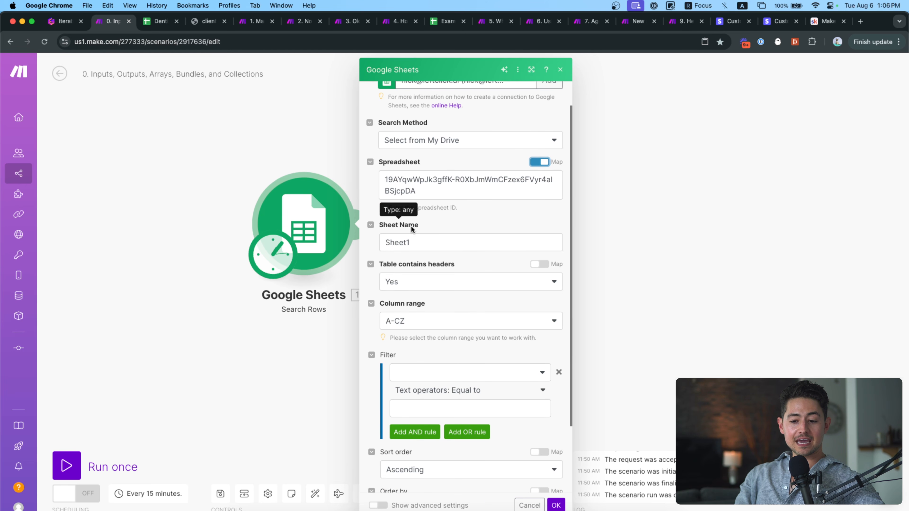
pyautogui.scroll(-5, 411, 223)
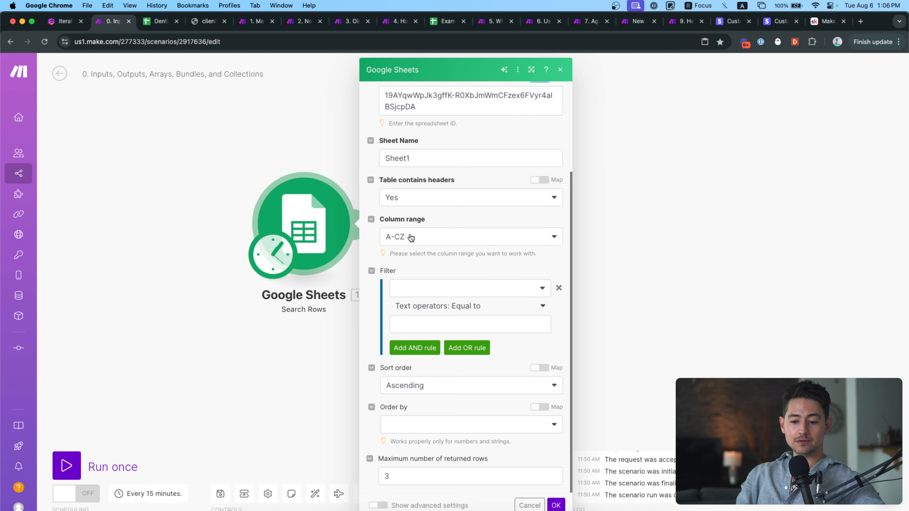
pyautogui.click(559, 288)
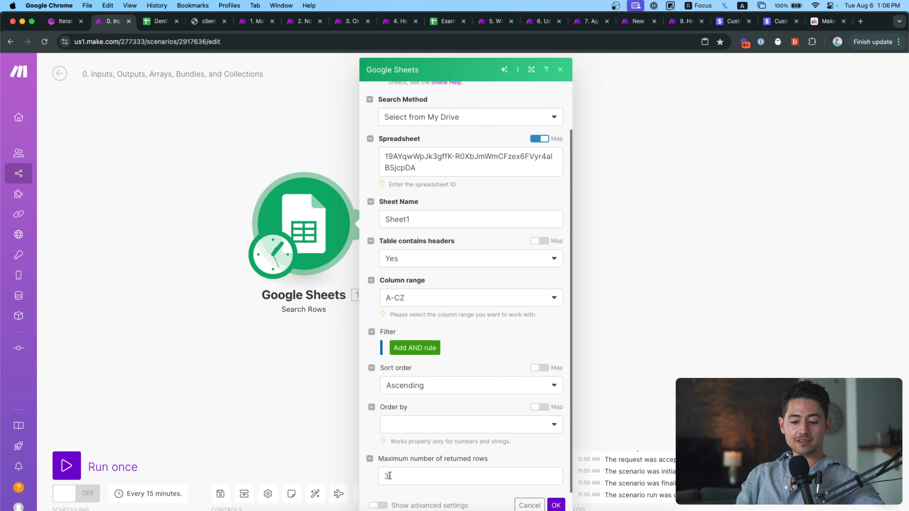
pyautogui.click(556, 504)
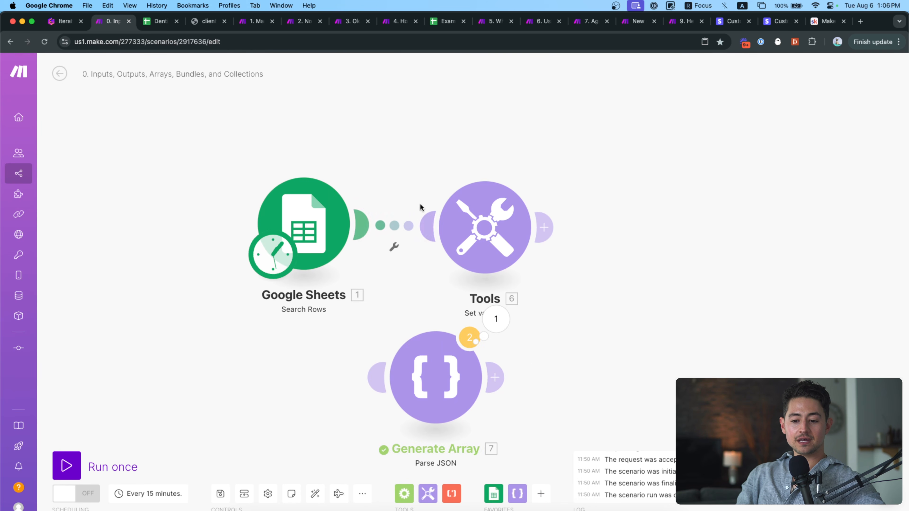
# Run only the Google Sheets module to return three dentist rows, then view the Dentist List sheet.
pyautogui.rightClick(327, 244)
pyautogui.click(361, 275)
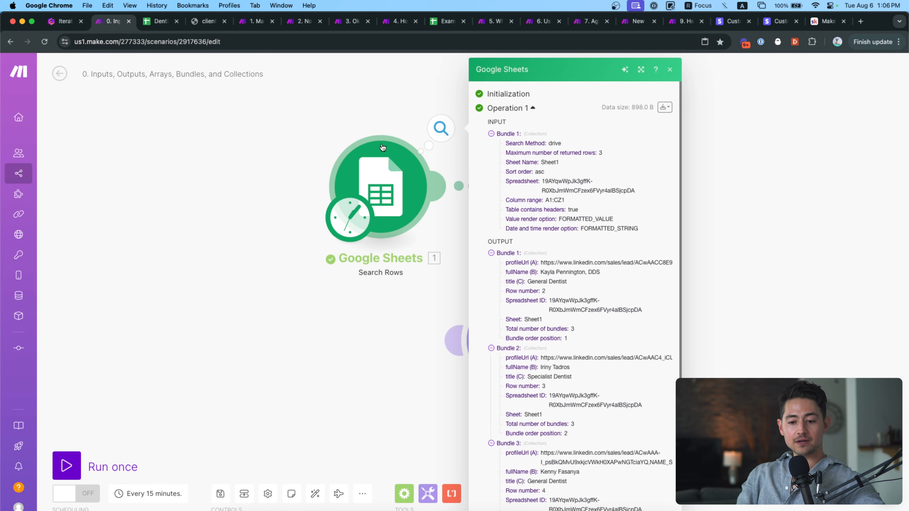
pyautogui.click(160, 23)
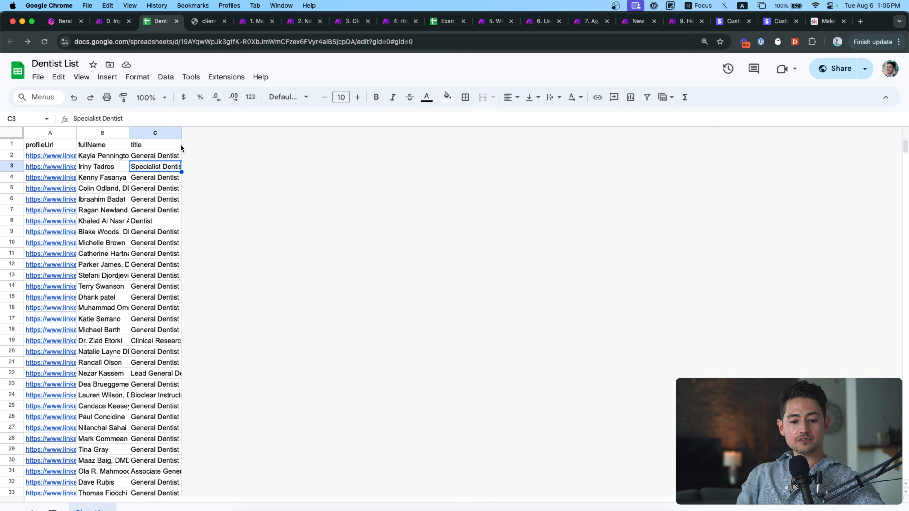
# Widen Dentist List columns A, B and C, select cell B2, and go back to Make's output.
pyautogui.moveTo(180, 133); pyautogui.dragTo(266, 133)
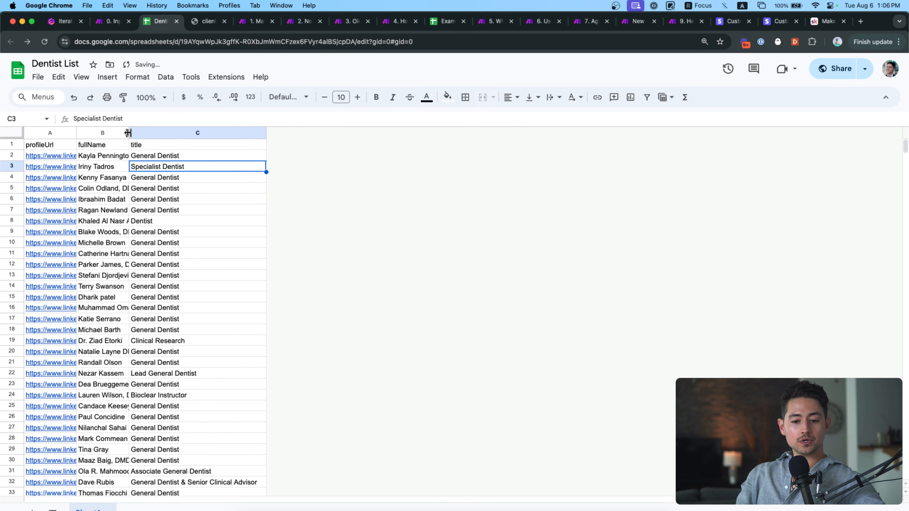
pyautogui.moveTo(128, 133); pyautogui.dragTo(192, 133)
pyautogui.moveTo(76, 133); pyautogui.dragTo(132, 133)
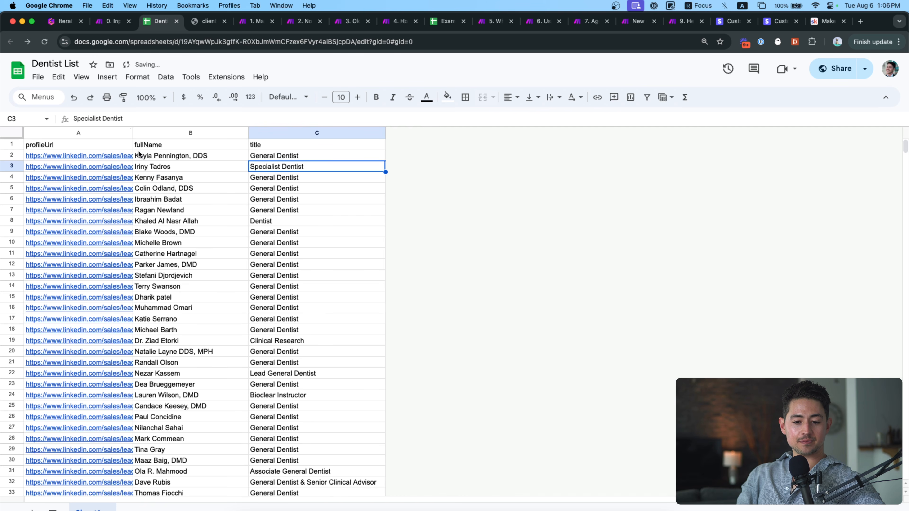
pyautogui.click(166, 157)
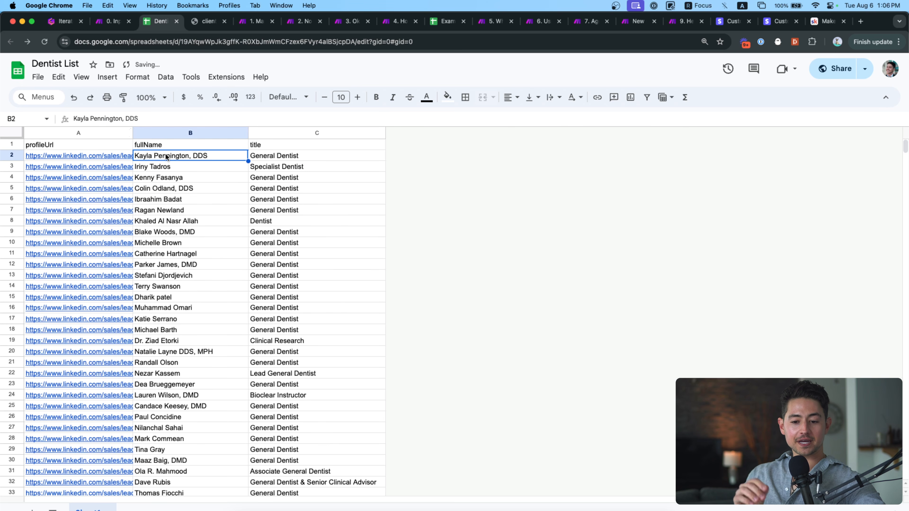
pyautogui.click(110, 22)
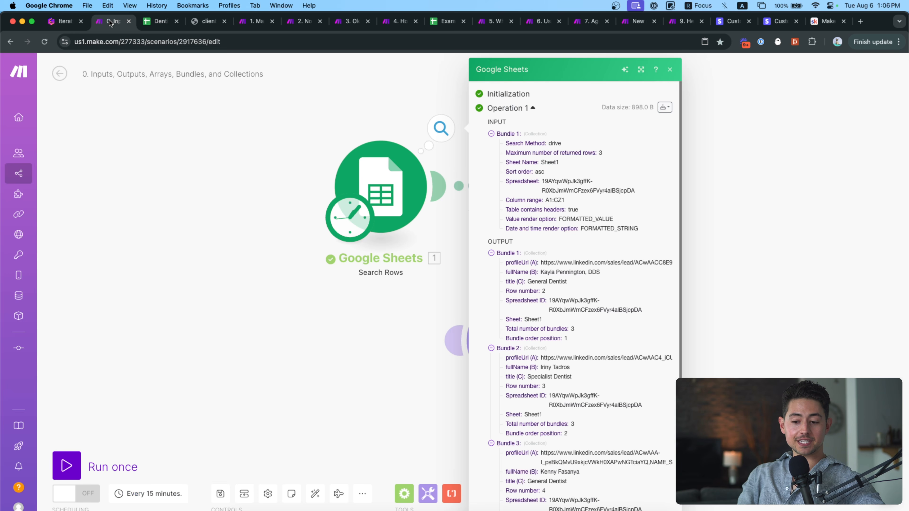
# Collapse the output bundles and input bundle, zoom the page in, and expand output Bundle 1.
pyautogui.click(491, 253)
pyautogui.click(491, 262)
pyautogui.click(490, 273)
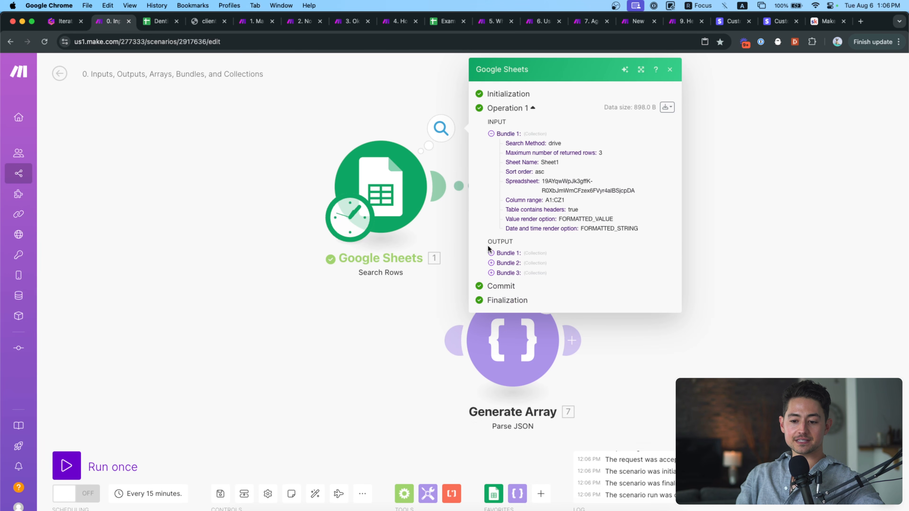
pyautogui.click(491, 133)
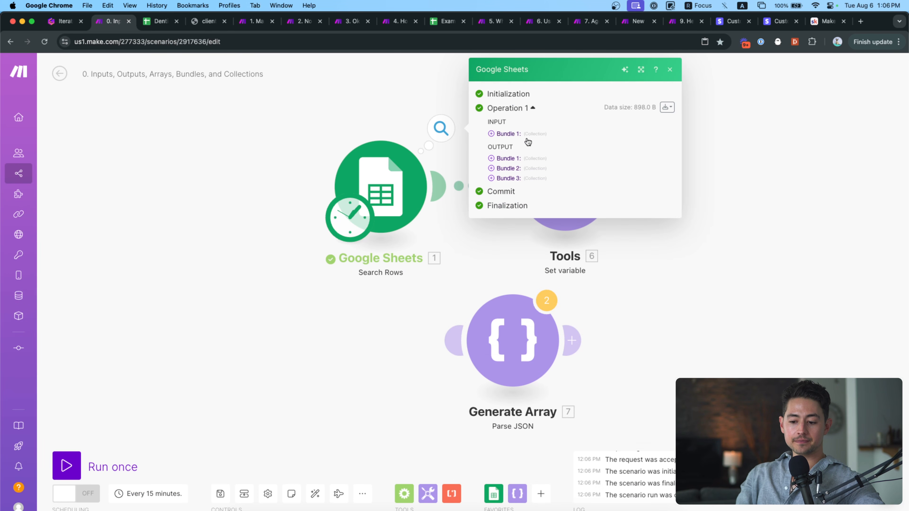
pyautogui.press('super+equal')
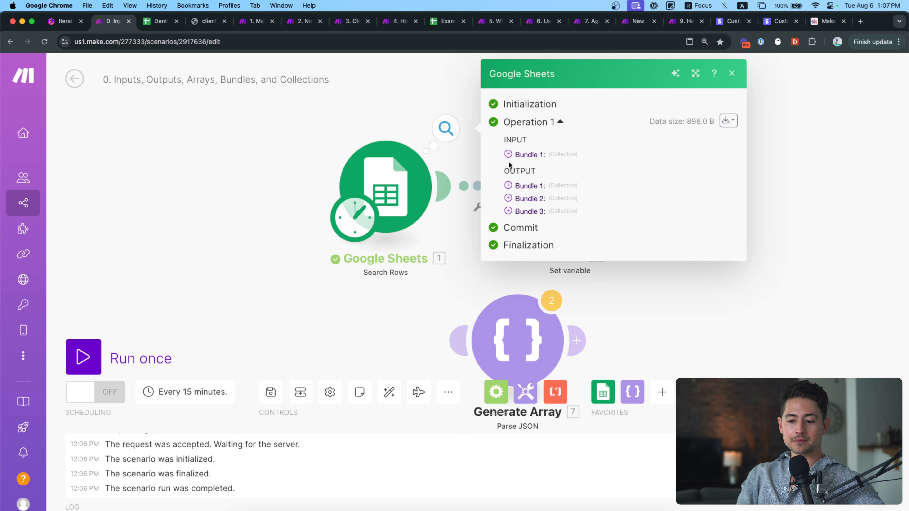
pyautogui.click(512, 185)
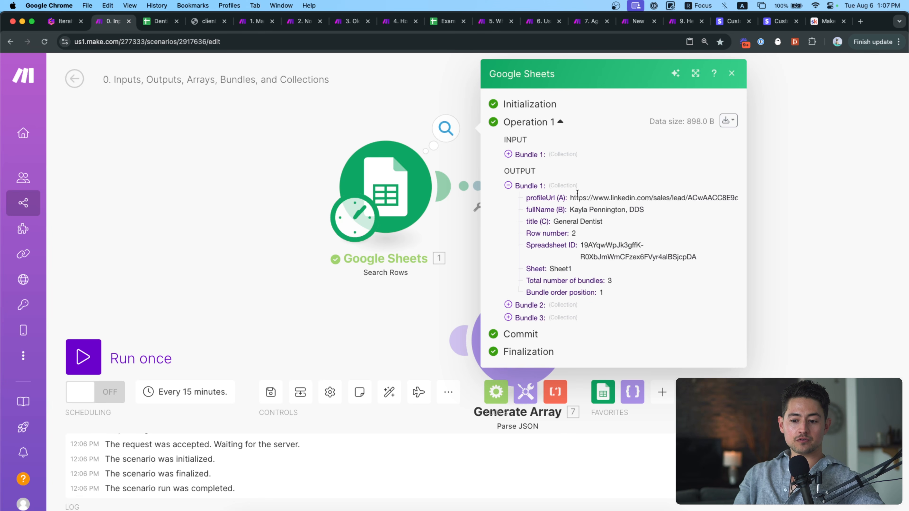
# Highlight Bundle 1's profileUrl, title and Spreadsheet ID labels, comparing with the Dentist List sheet.
pyautogui.doubleClick(538, 197)
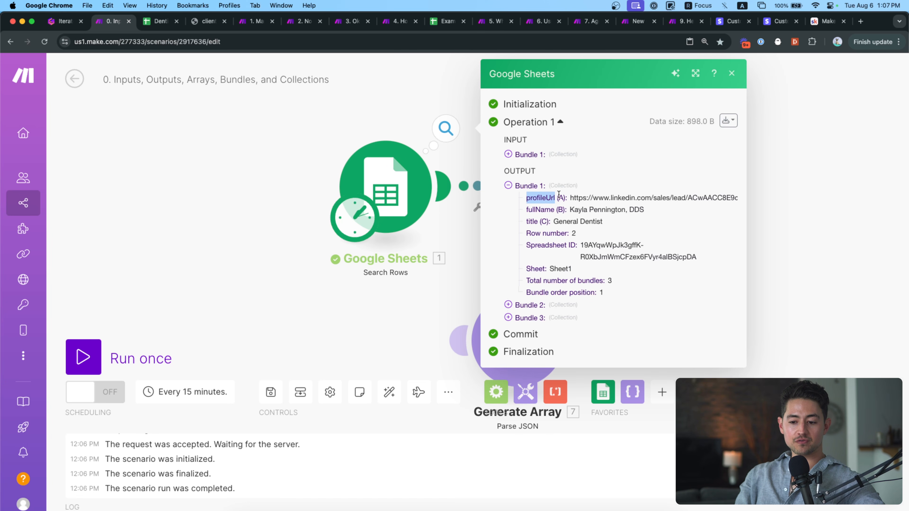
pyautogui.doubleClick(532, 221)
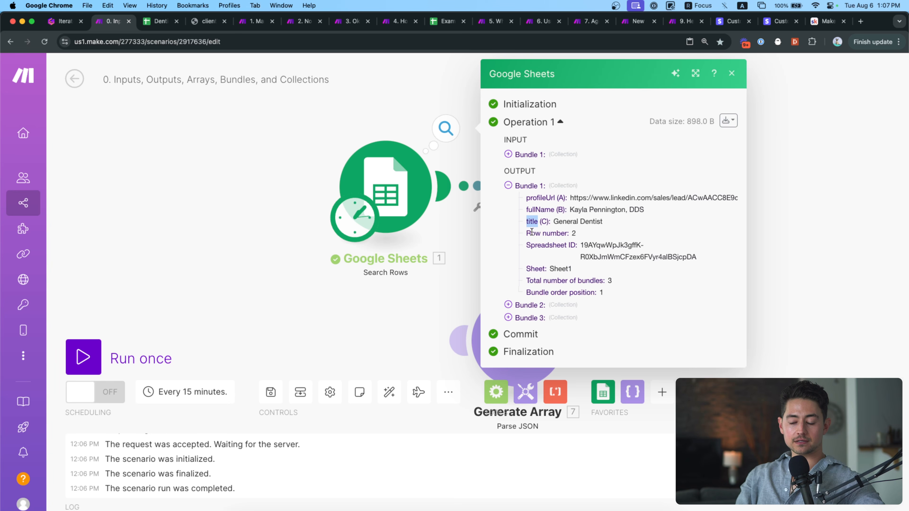
pyautogui.doubleClick(535, 246)
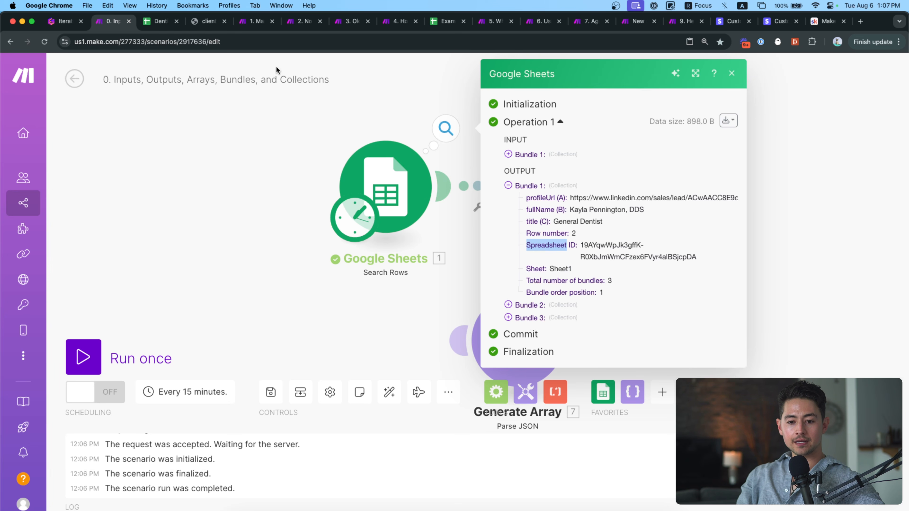
pyautogui.click(156, 22)
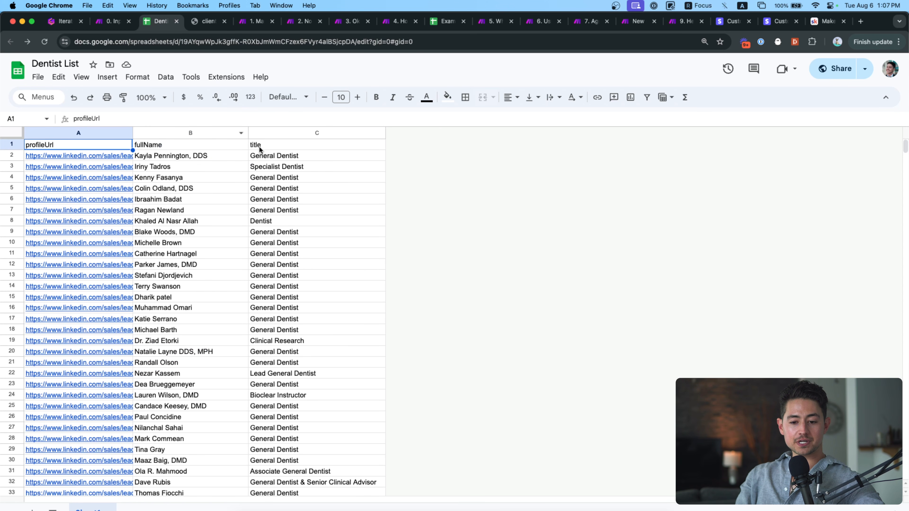
pyautogui.click(110, 22)
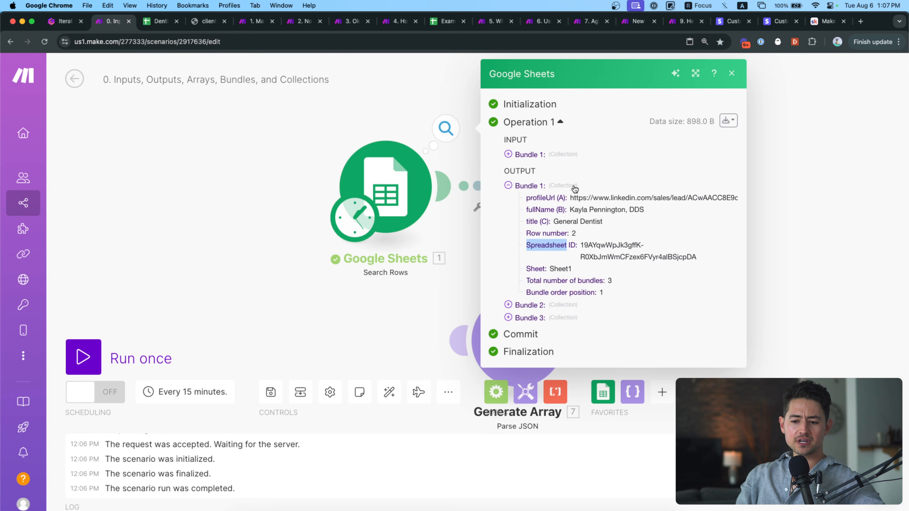
# Highlight Bundle 1's values: profile URL, full name, General Dentist, row number, sheet and Spreadsheet ID.
pyautogui.tripleClick(572, 198)
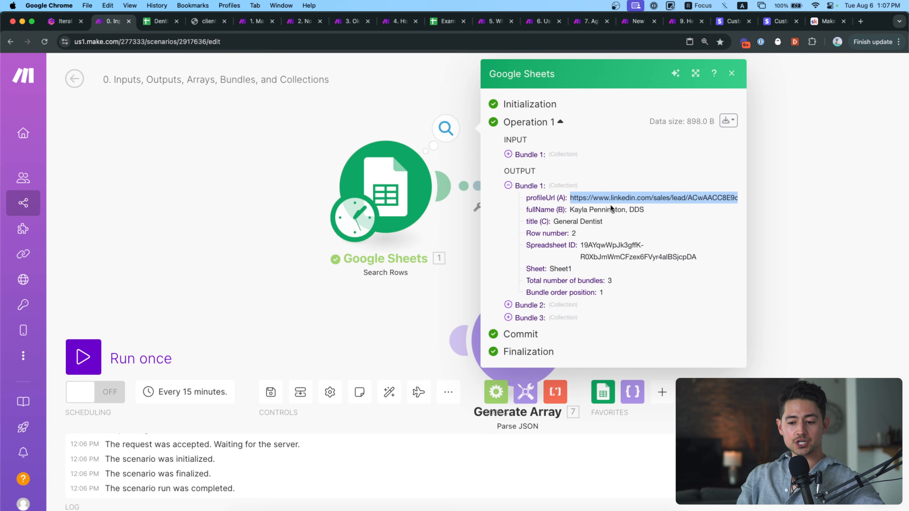
pyautogui.tripleClick(601, 211)
pyautogui.tripleClick(587, 221)
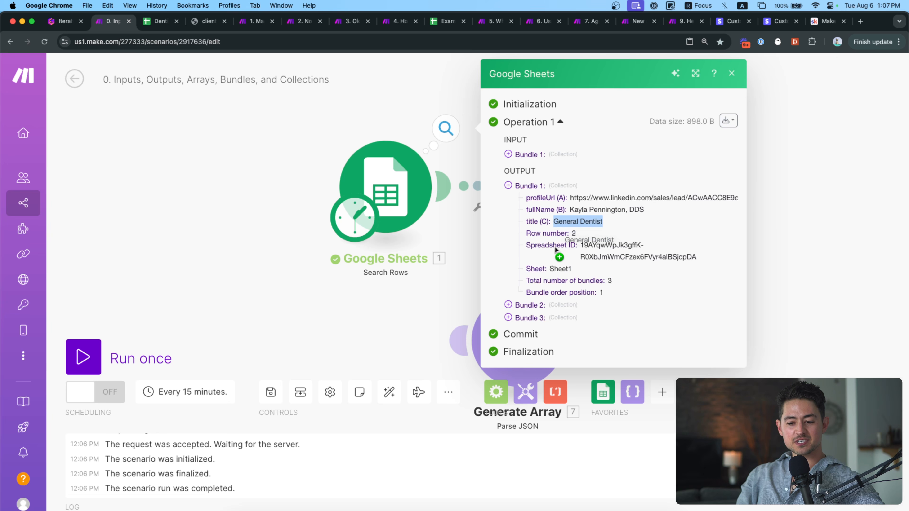
pyautogui.tripleClick(534, 233)
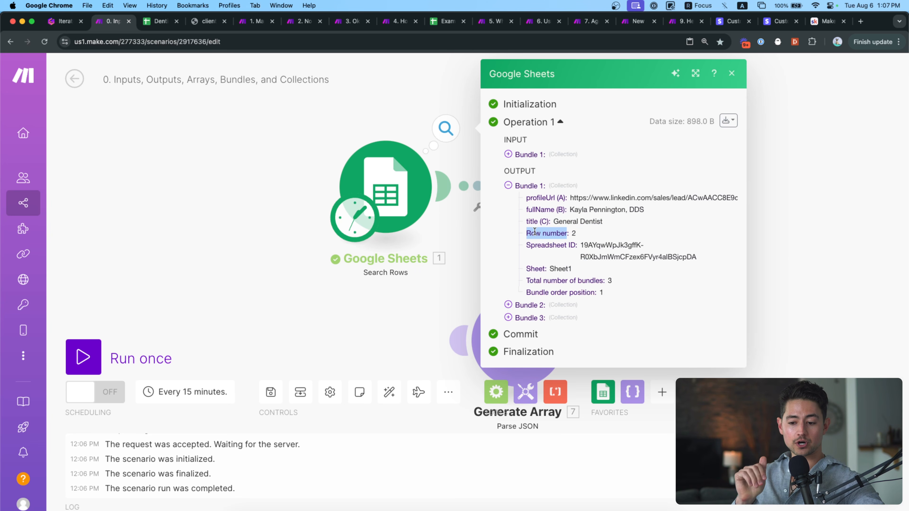
pyautogui.doubleClick(538, 246)
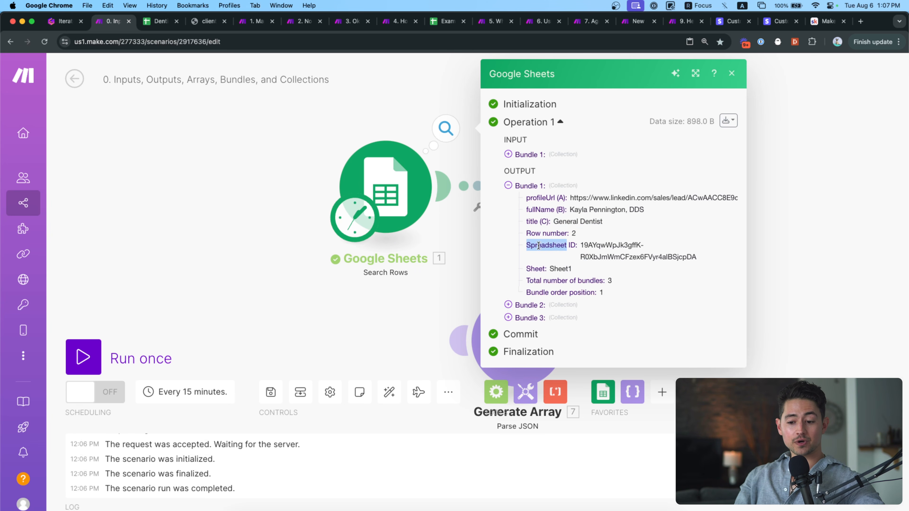
pyautogui.doubleClick(538, 267)
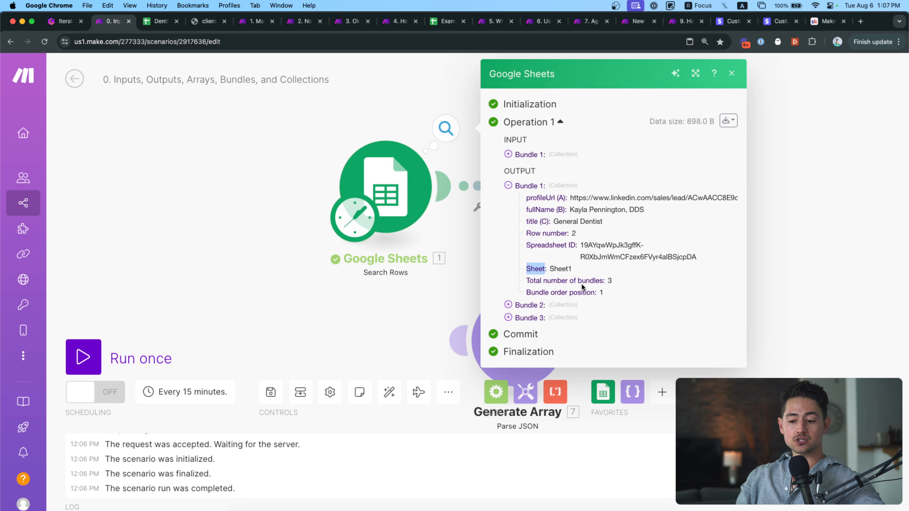
pyautogui.moveTo(612, 292); pyautogui.dragTo(527, 229)
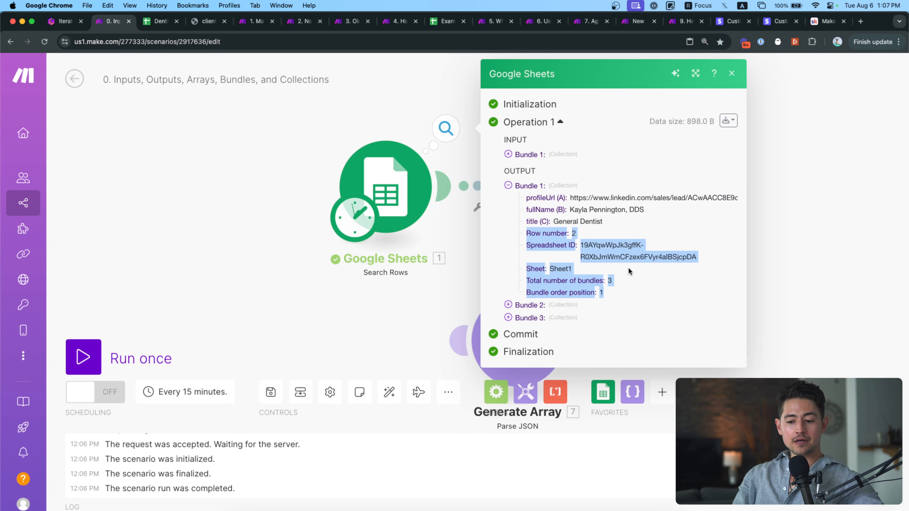
pyautogui.tripleClick(616, 258)
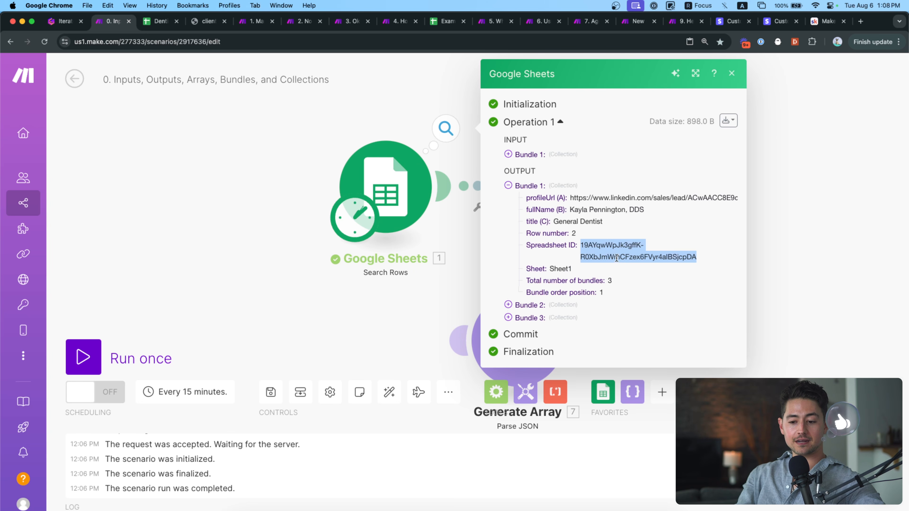
# Expand output Bundles 2 and 3, then highlight each bundle's full name and the General Dentist title.
pyautogui.click(509, 305)
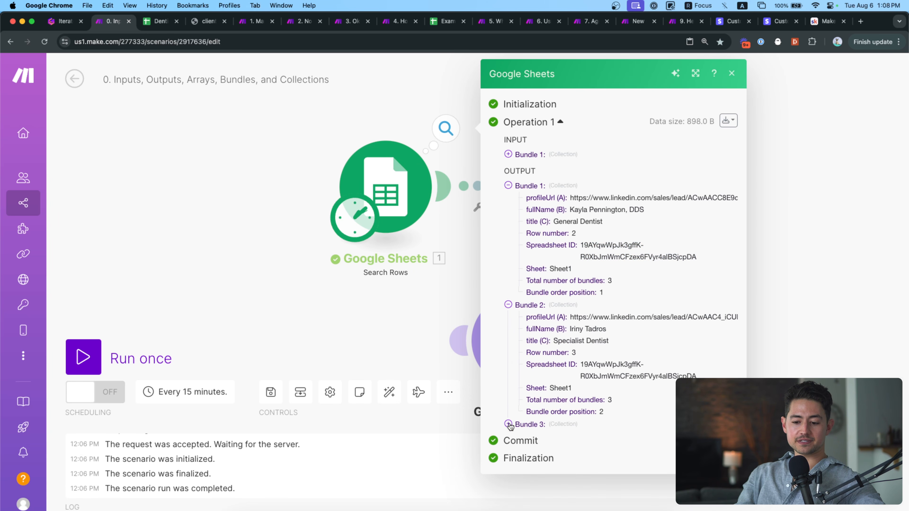
pyautogui.click(508, 424)
pyautogui.scroll(-3, 518, 353)
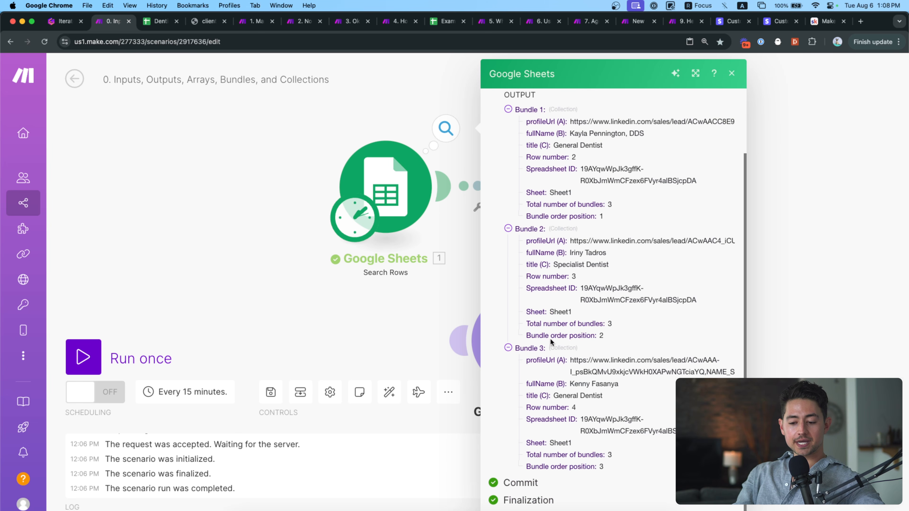
pyautogui.scroll(2, 557, 277)
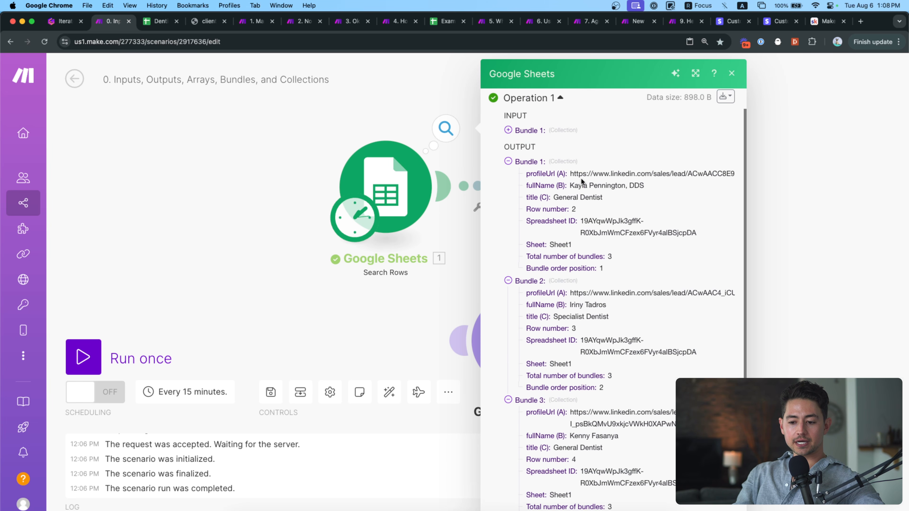
pyautogui.tripleClick(590, 182)
pyautogui.tripleClick(594, 305)
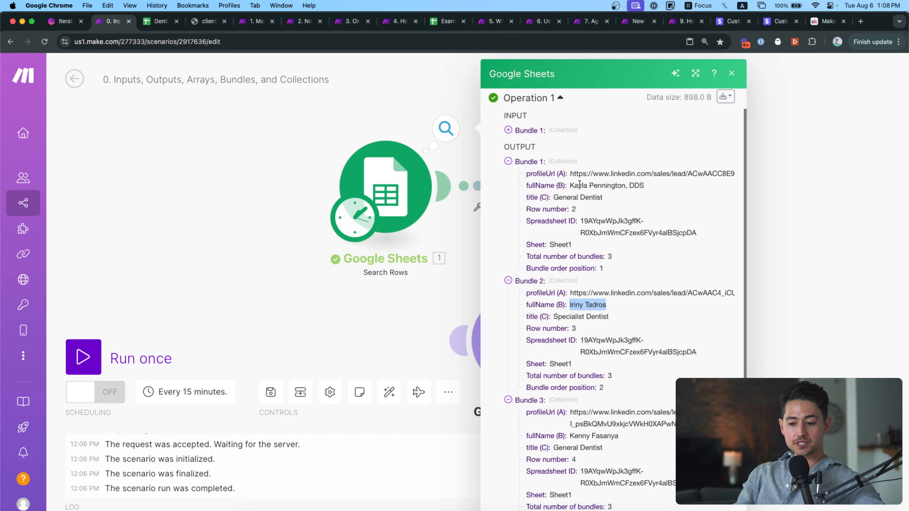
pyautogui.tripleClick(583, 302)
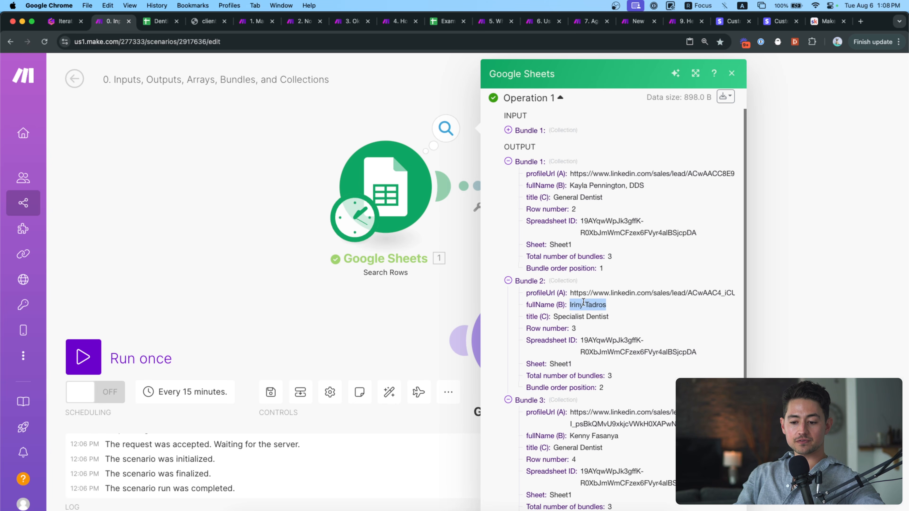
pyautogui.tripleClick(582, 447)
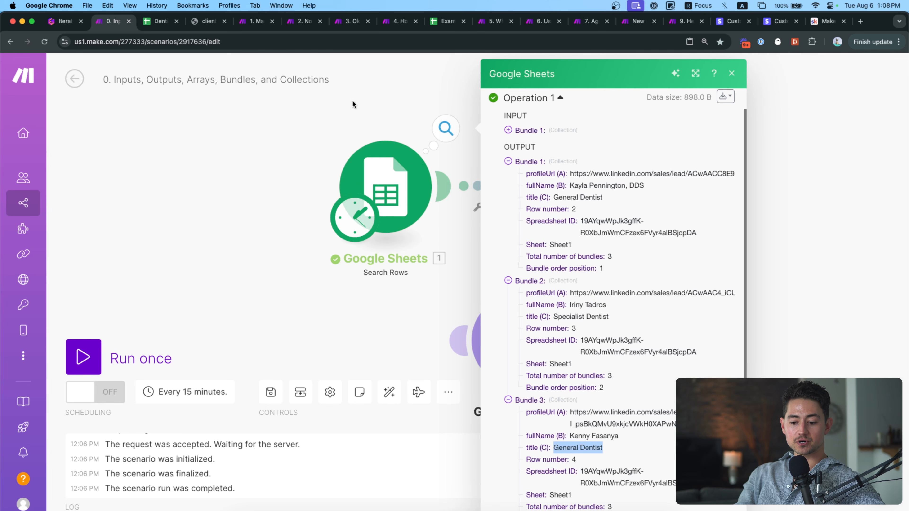
# Compare with the Dentist List sheet's full name and profile URL cells, then return to Make.
pyautogui.click(159, 21)
pyautogui.click(146, 155)
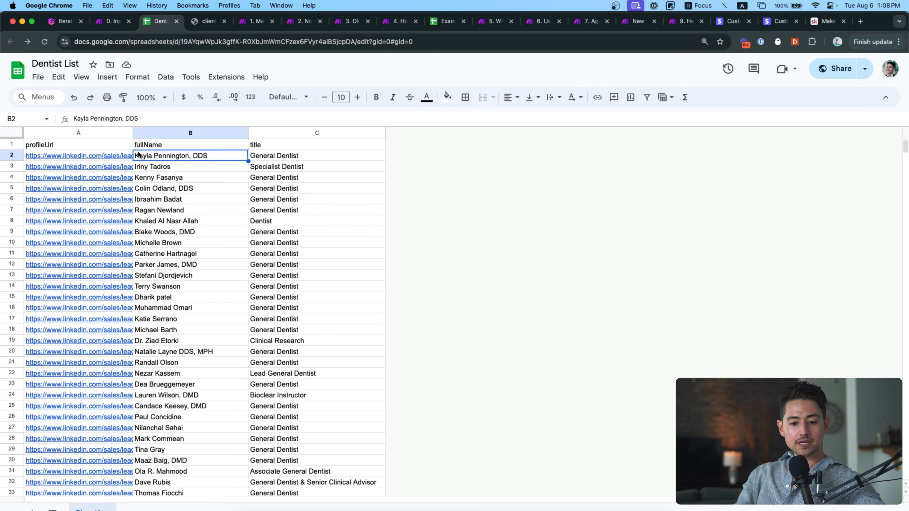
pyautogui.click(127, 157)
pyautogui.press('Down')
pyautogui.press('Down')
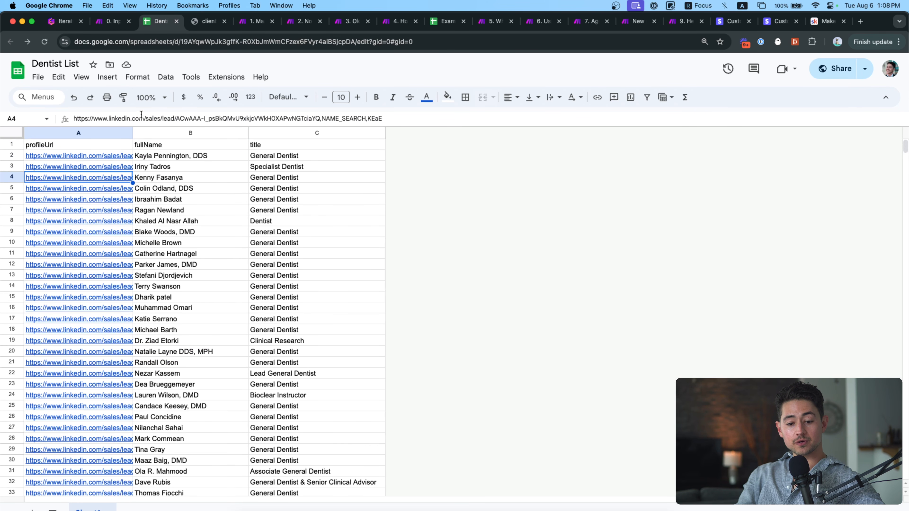
pyautogui.click(118, 22)
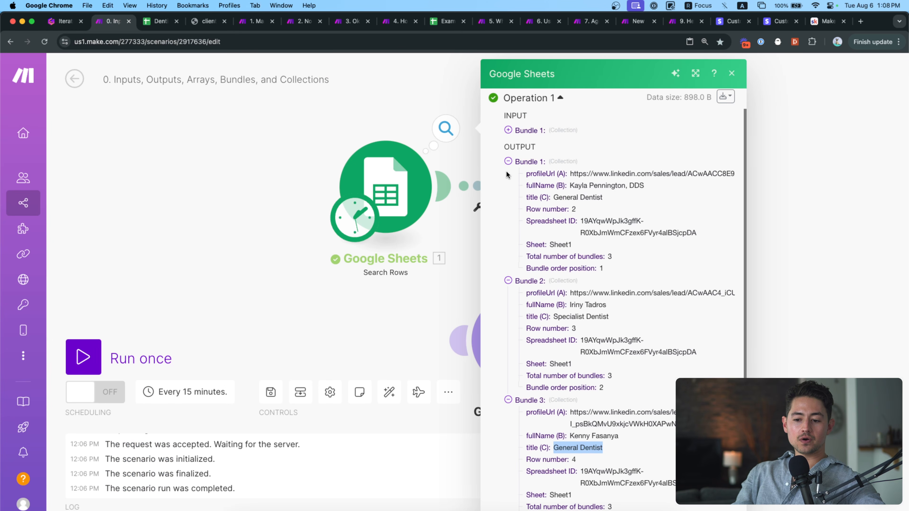
pyautogui.click(508, 161)
pyautogui.click(508, 198)
pyautogui.click(508, 211)
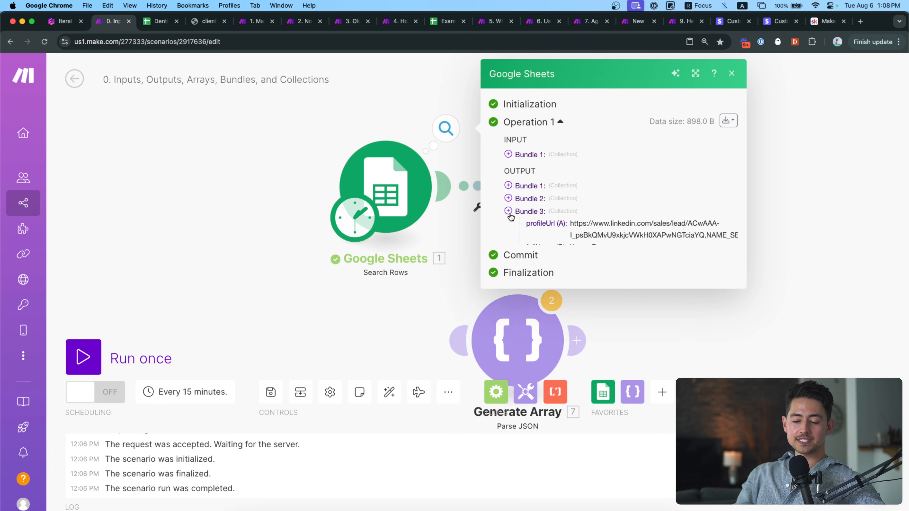
pyautogui.click(508, 154)
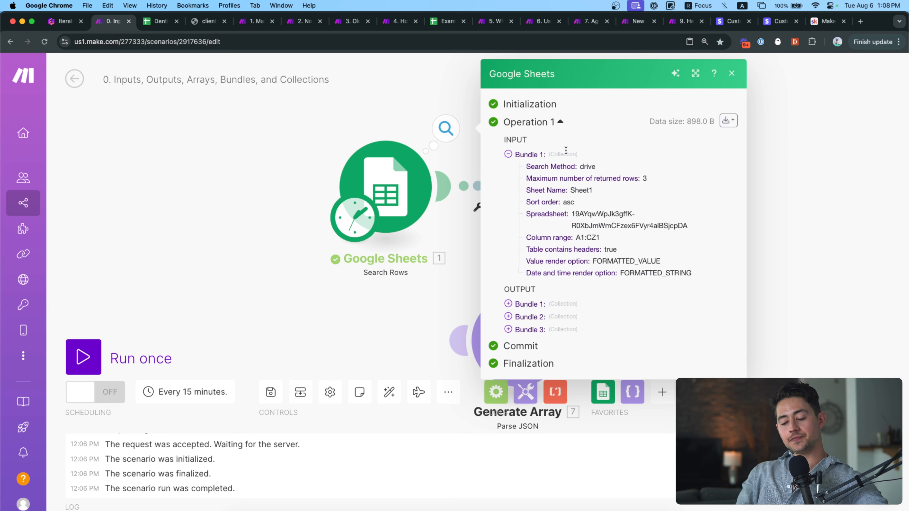
pyautogui.scroll(3, 610, 161)
pyautogui.scroll(3, 610, 161)
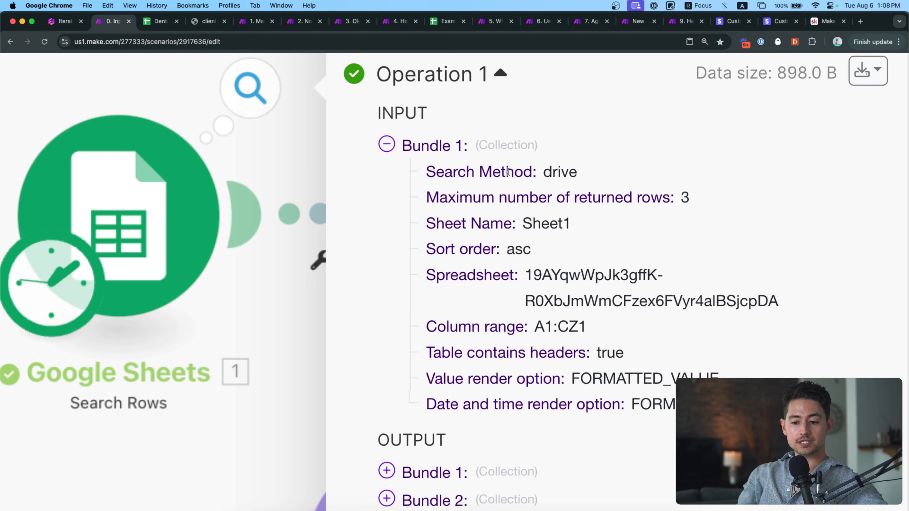
pyautogui.hscroll(2, 580, 160)
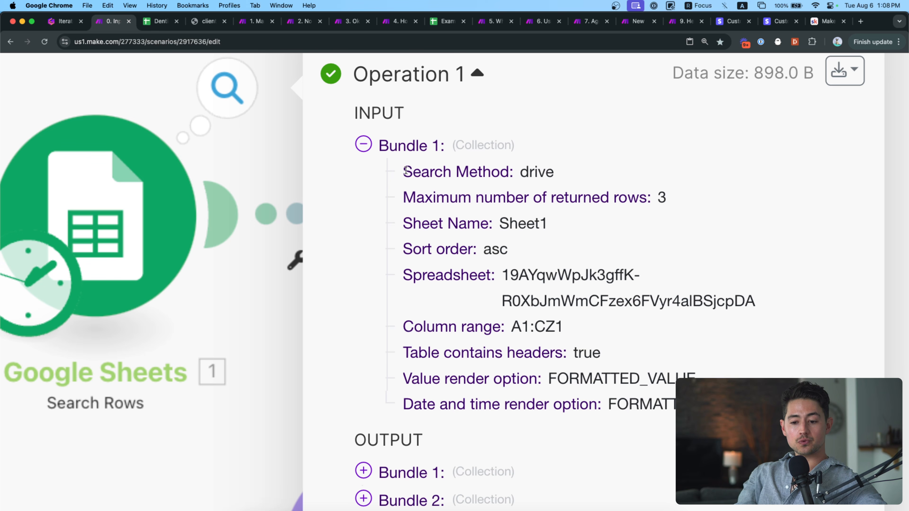
pyautogui.moveTo(405, 171); pyautogui.dragTo(502, 171)
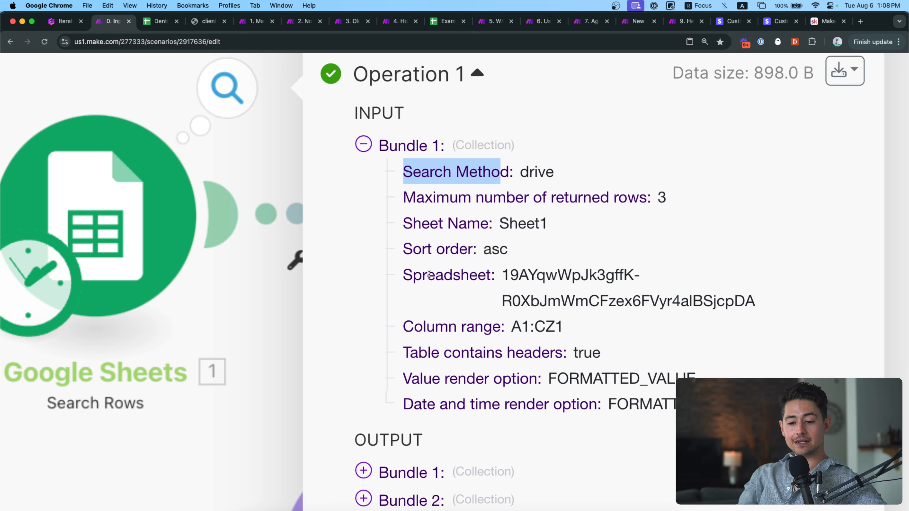
pyautogui.doubleClick(514, 278)
pyautogui.doubleClick(526, 324)
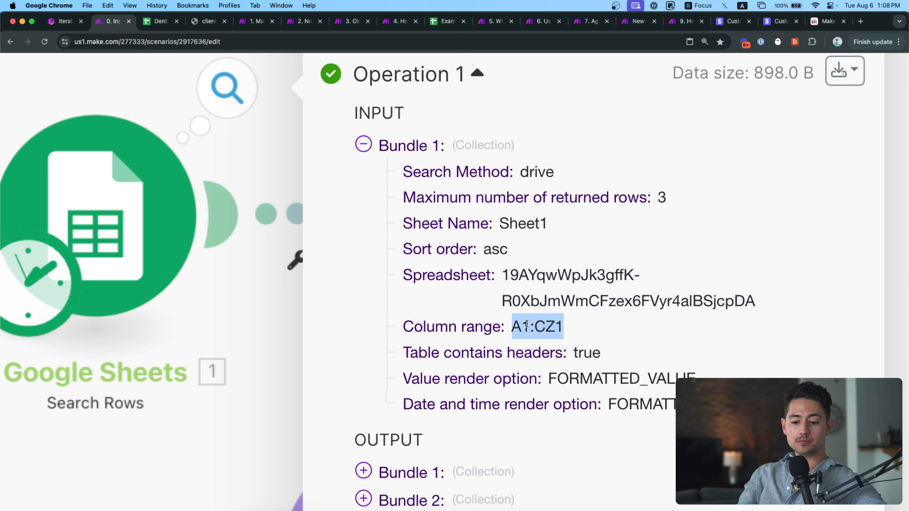
pyautogui.doubleClick(583, 354)
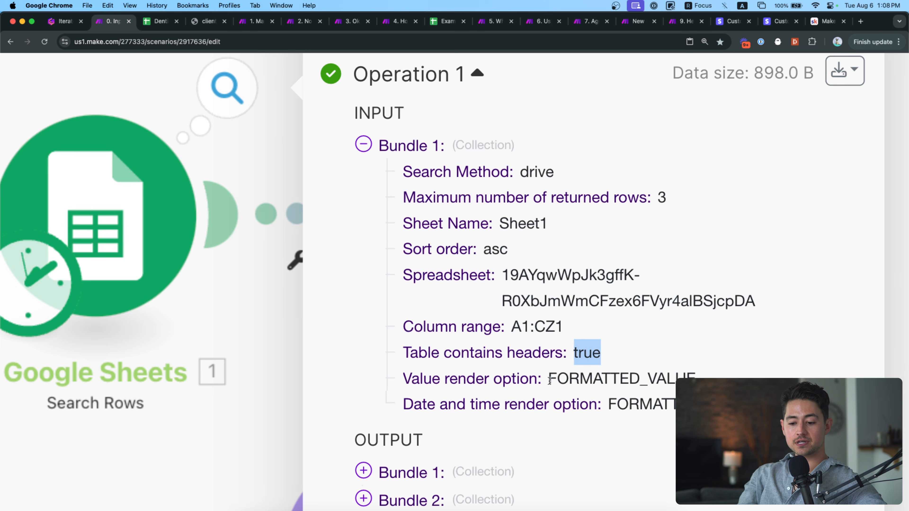
pyautogui.doubleClick(558, 380)
pyautogui.doubleClick(646, 401)
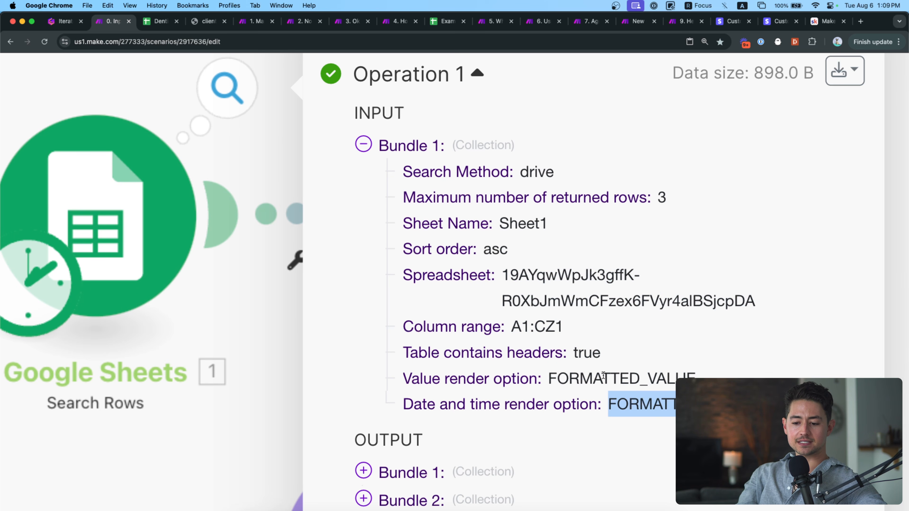
pyautogui.scroll(-3, 603, 374)
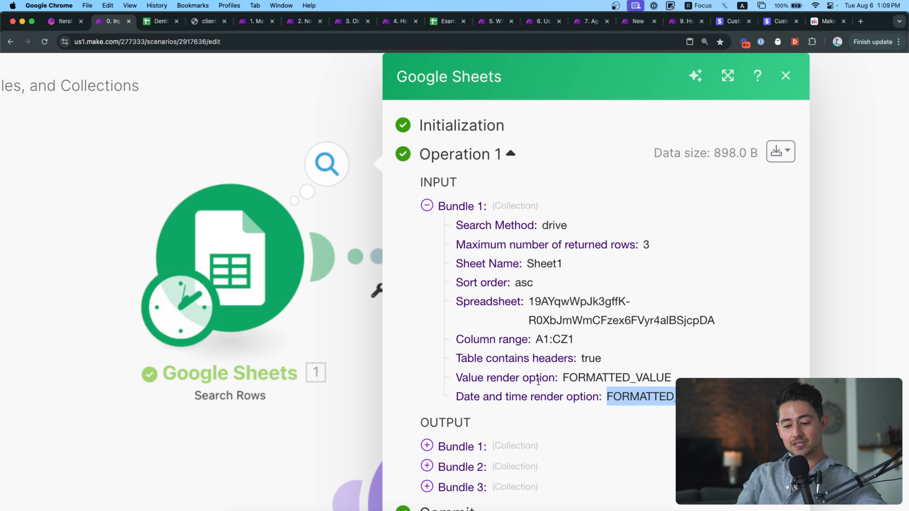
pyautogui.doubleClick(507, 378)
pyautogui.doubleClick(586, 378)
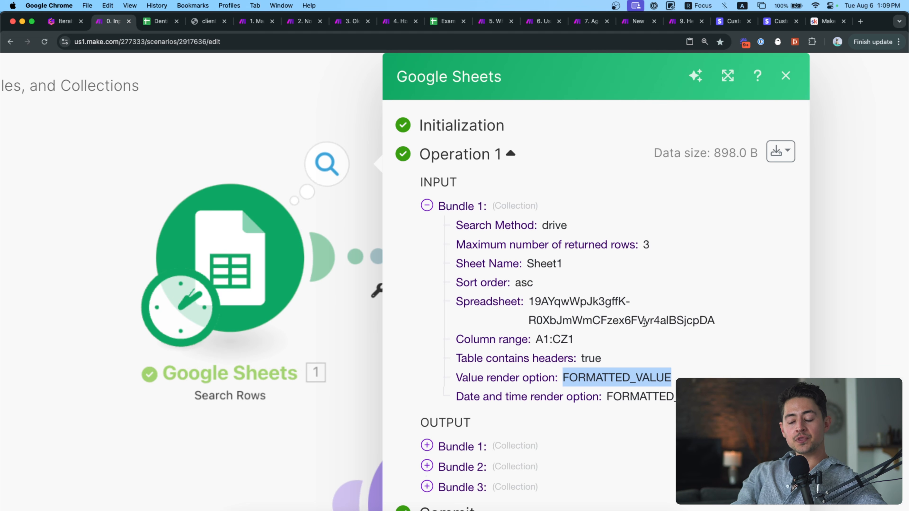
pyautogui.click(437, 209)
pyautogui.scroll(-5, 437, 210)
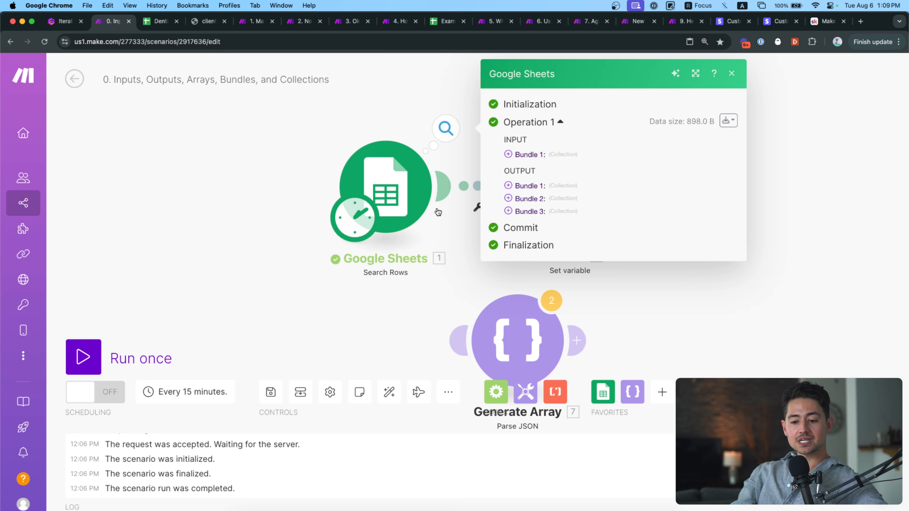
# Scroll through the Search Rows run inspector's input settings and three output bundles, then open the client-server diagram.
pyautogui.moveTo(403, 118); pyautogui.dragTo(386, 188)
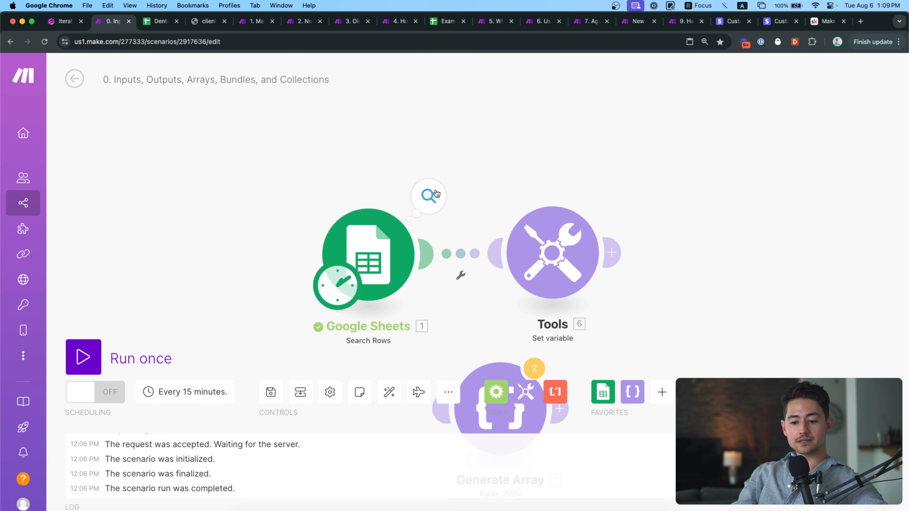
pyautogui.click(434, 200)
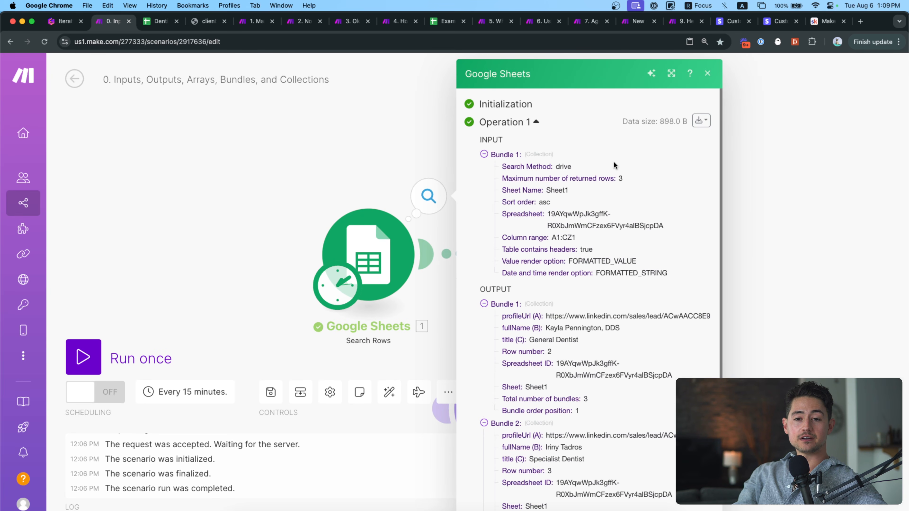
pyautogui.scroll(3, 644, 182)
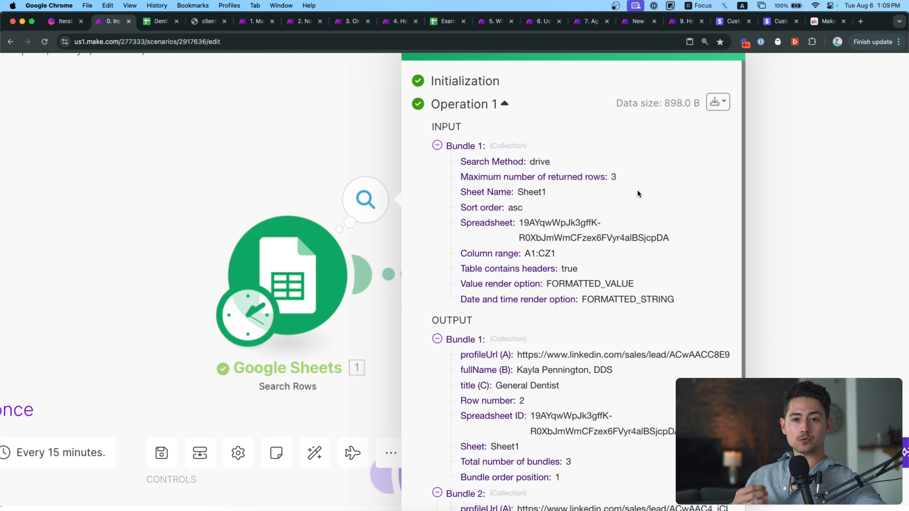
pyautogui.scroll(-5, 637, 192)
pyautogui.scroll(-3, 563, 291)
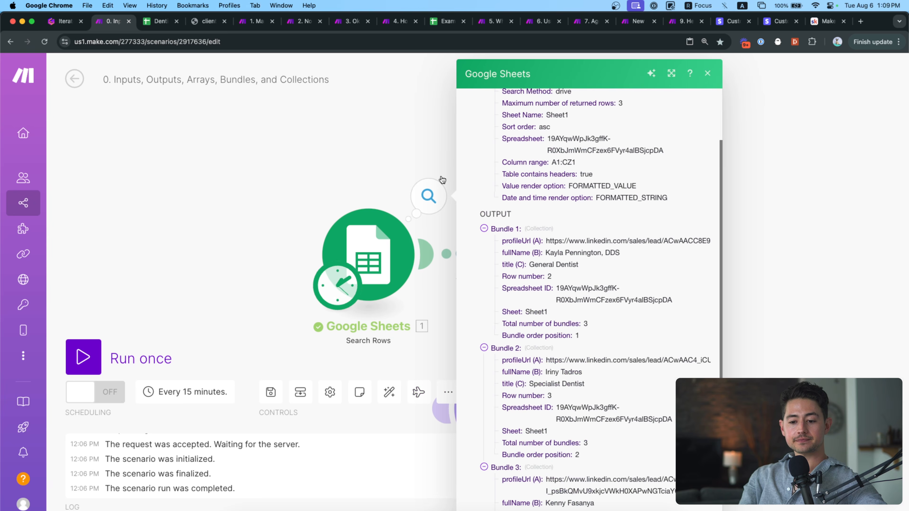
pyautogui.click(390, 138)
pyautogui.click(209, 21)
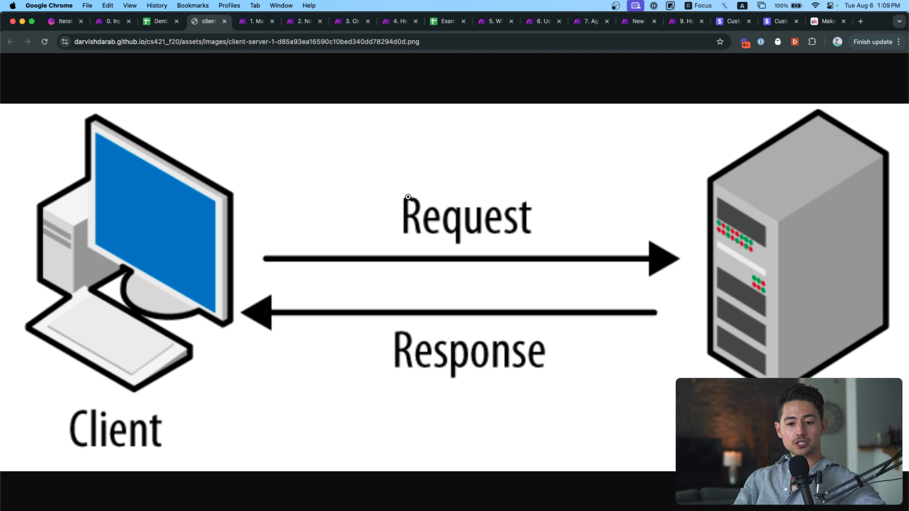
# Reopen the Search Rows run details in Make, scroll to the output bundles, and collapse Bundle 1.
pyautogui.click(107, 20)
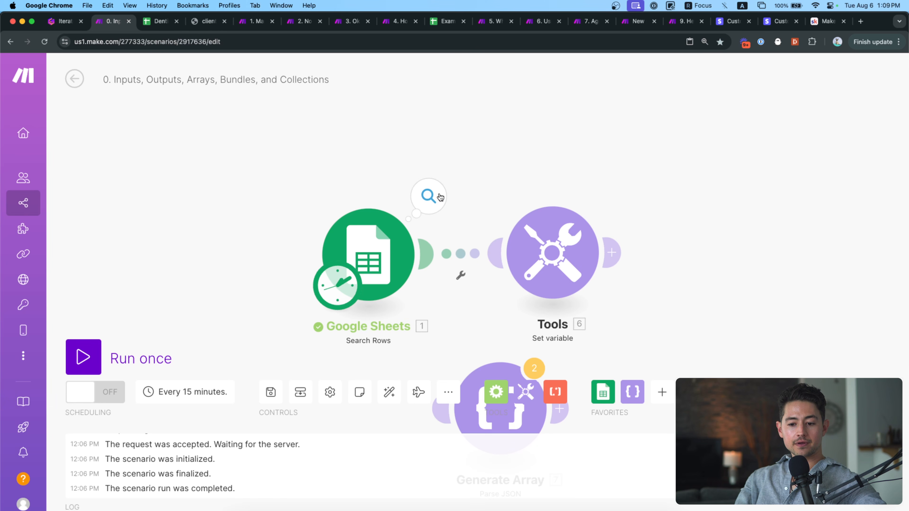
pyautogui.click(429, 196)
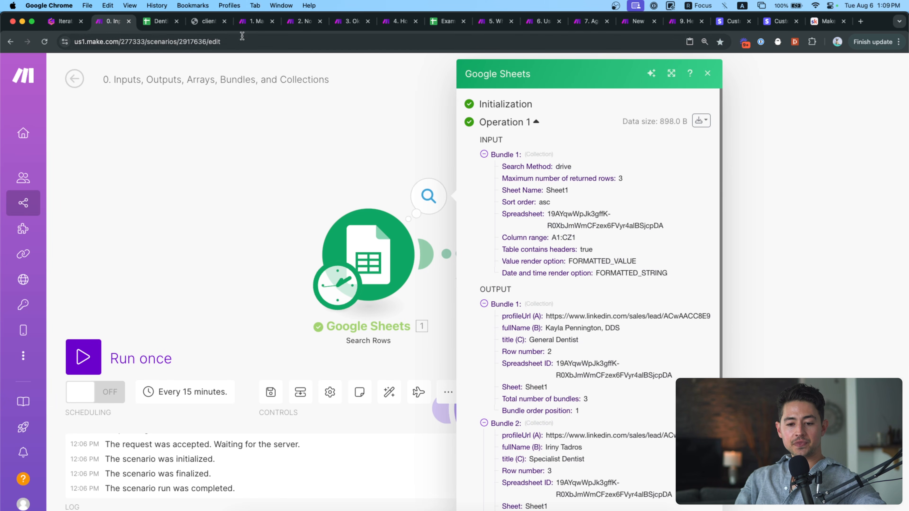
pyautogui.click(203, 21)
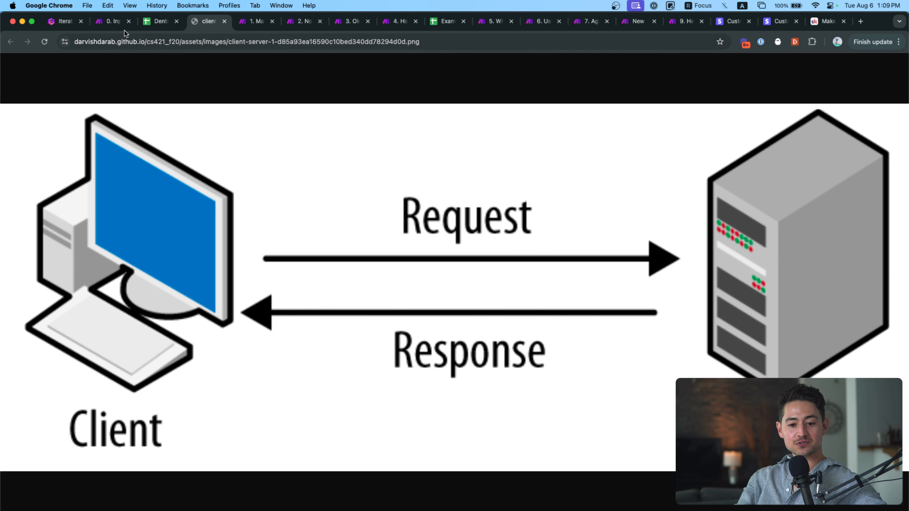
pyautogui.click(112, 21)
pyautogui.scroll(-3, 486, 282)
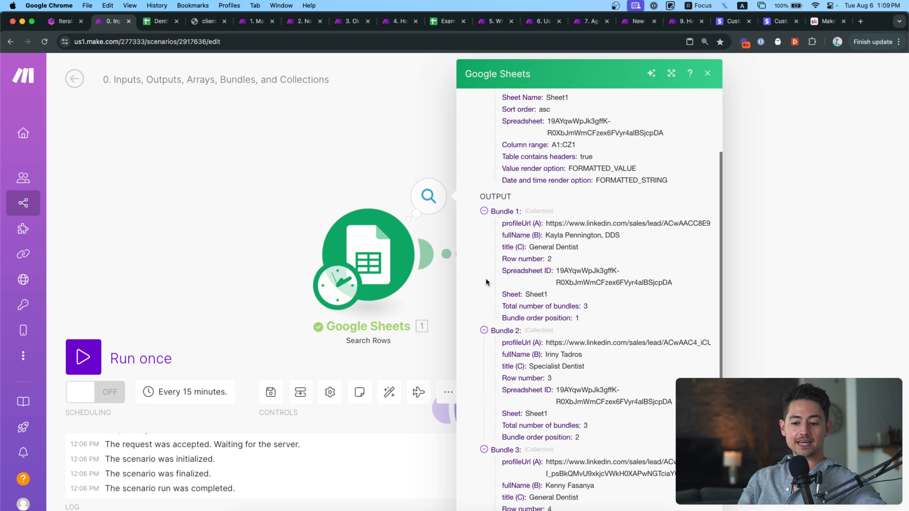
pyautogui.click(484, 212)
# Collapse output Bundles 2 and 3, then advance the Gamma deck to the 'What is a bundle?' slide.
pyautogui.click(484, 224)
pyautogui.click(484, 330)
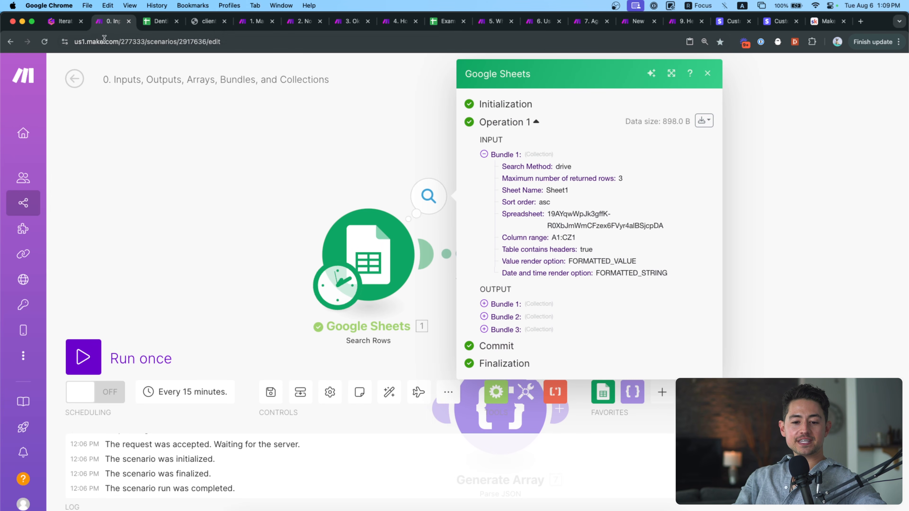
pyautogui.click(59, 23)
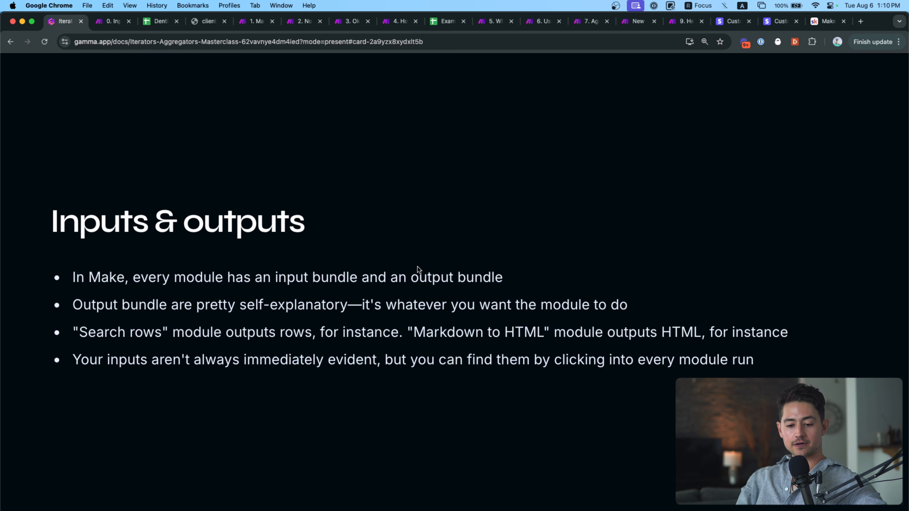
pyautogui.press('Right')
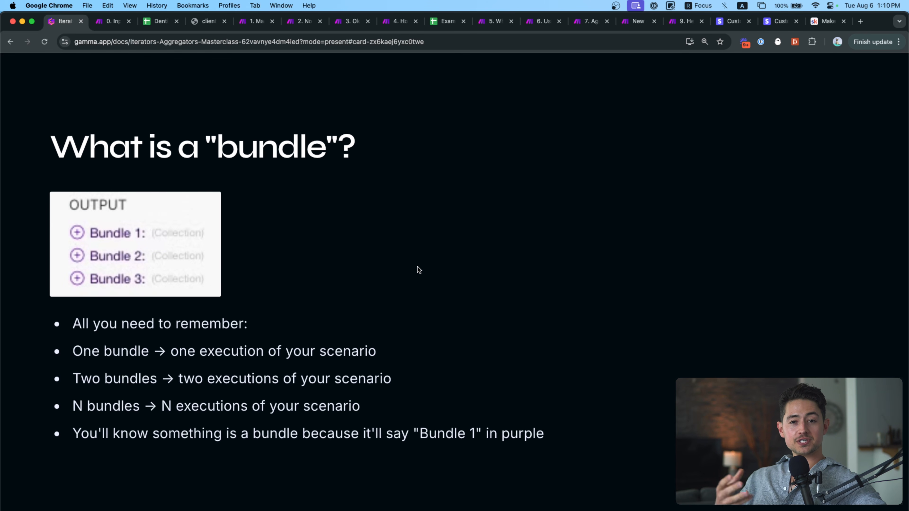
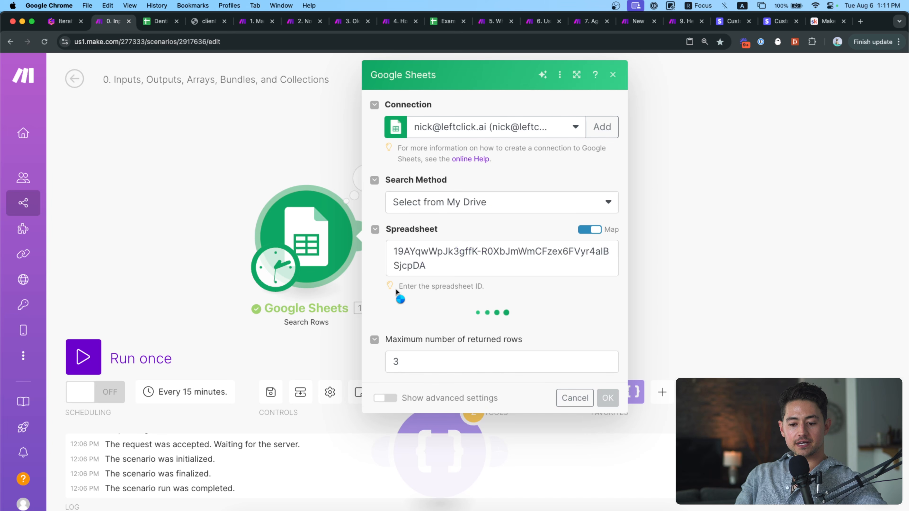
# Limit Search Rows to 1 returned row and run only that module to view its output.
pyautogui.scroll(-2, 410, 351)
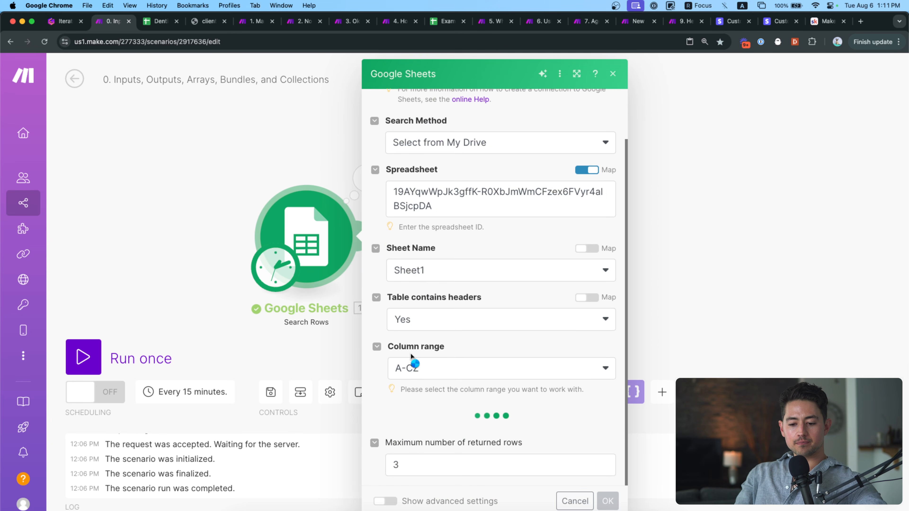
pyautogui.scroll(-5, 403, 443)
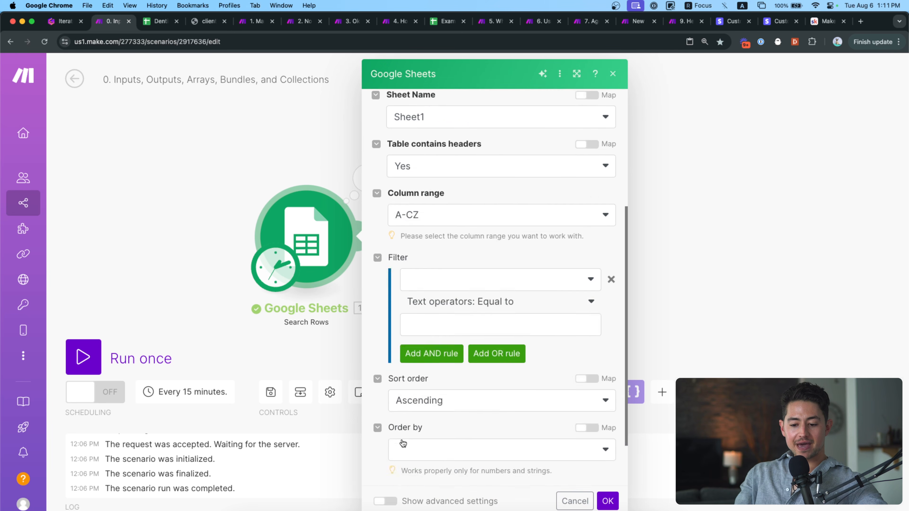
pyautogui.click(410, 466)
pyautogui.moveTo(410, 465); pyautogui.dragTo(389, 465)
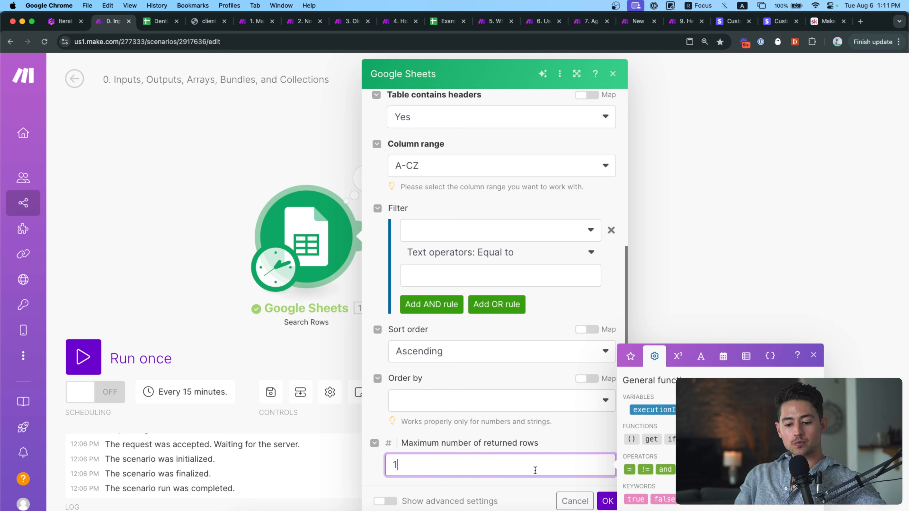
pyautogui.click(607, 501)
pyautogui.rightClick(316, 233)
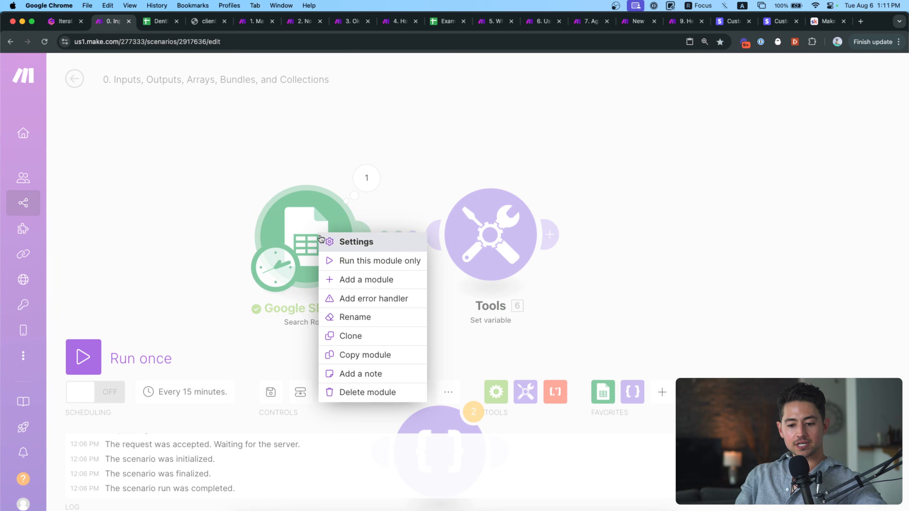
pyautogui.click(368, 260)
pyautogui.click(431, 120)
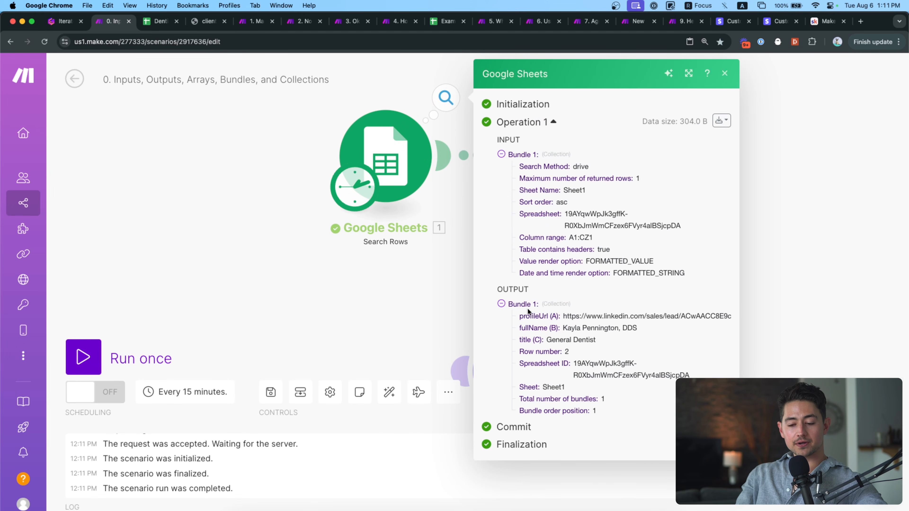
# Change the row limit to 3 and rerun the Search Rows module, getting three bundles.
pyautogui.click(393, 168)
pyautogui.scroll(-2, 535, 327)
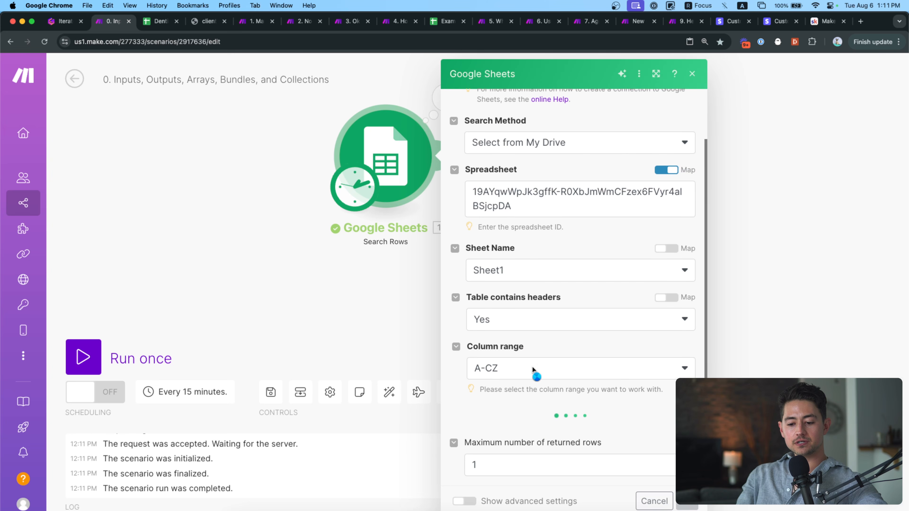
pyautogui.click(526, 461)
pyautogui.press('BackSpace')
pyautogui.write('3')
pyautogui.click(687, 501)
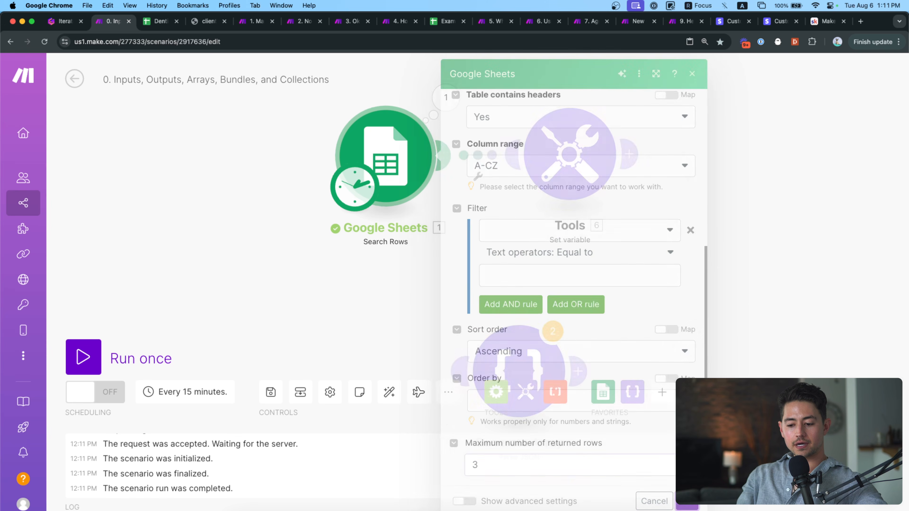
pyautogui.rightClick(403, 176)
pyautogui.click(419, 199)
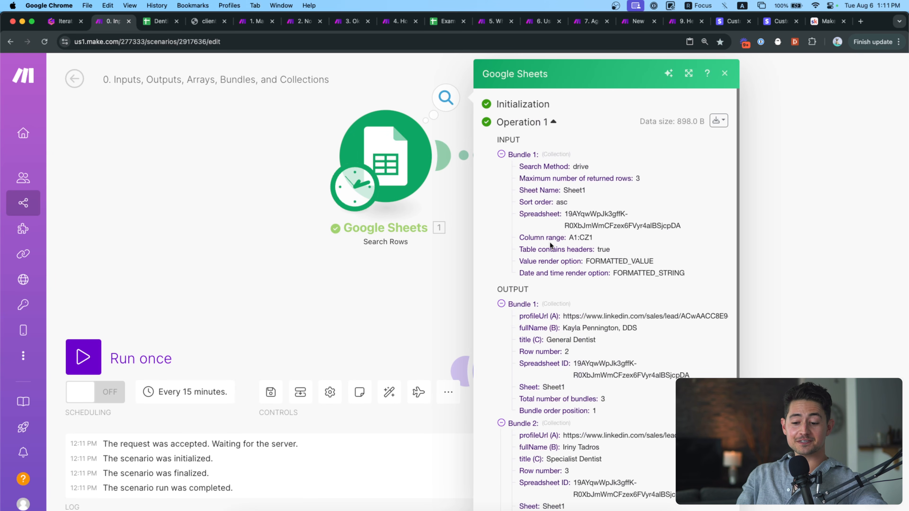
pyautogui.scroll(-4, 550, 245)
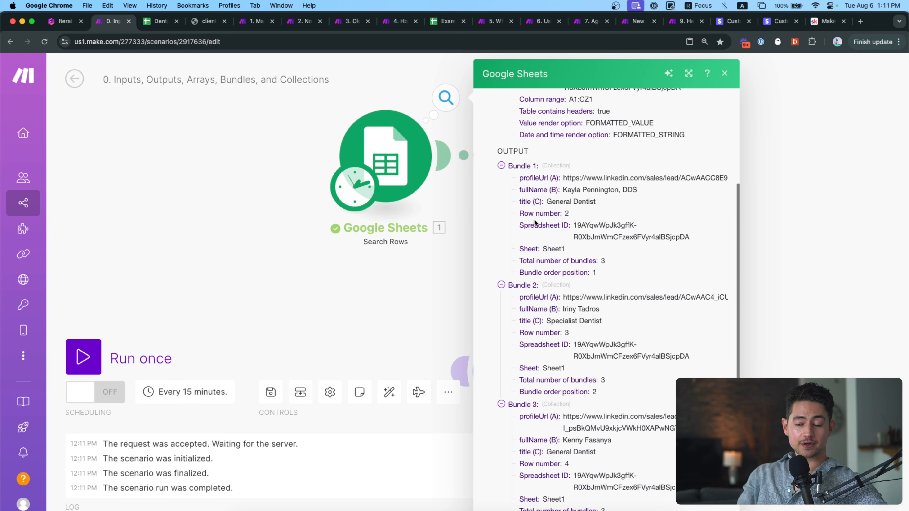
pyautogui.click(462, 234)
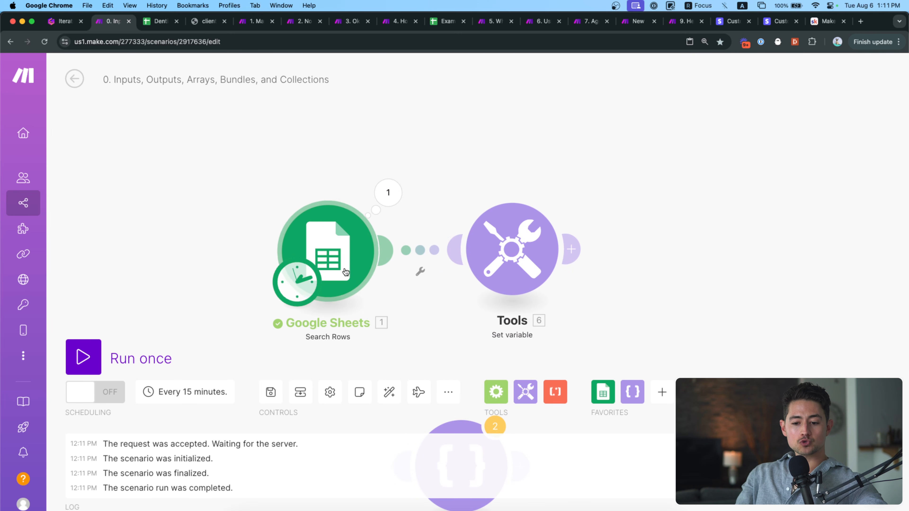
pyautogui.rightClick(344, 271)
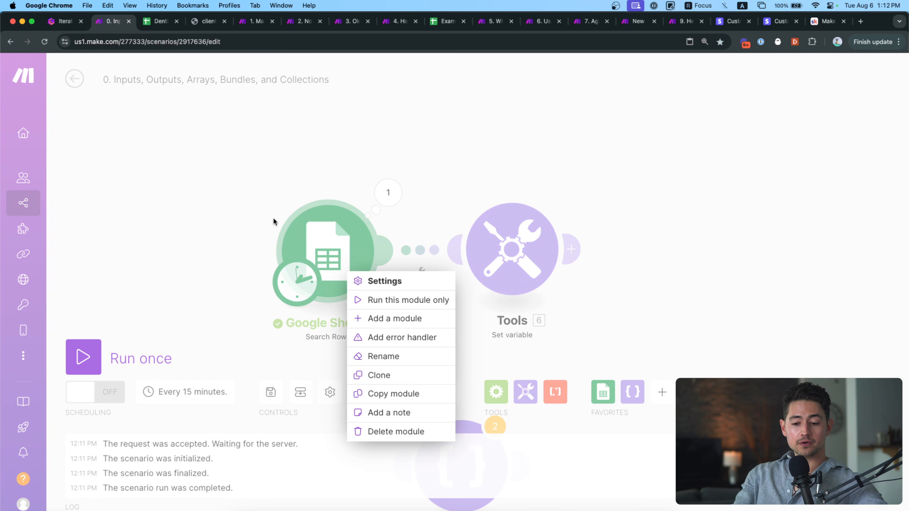
# Centre the modules on the canvas and open the Set variable settings to check the mapped value.
pyautogui.click(240, 205)
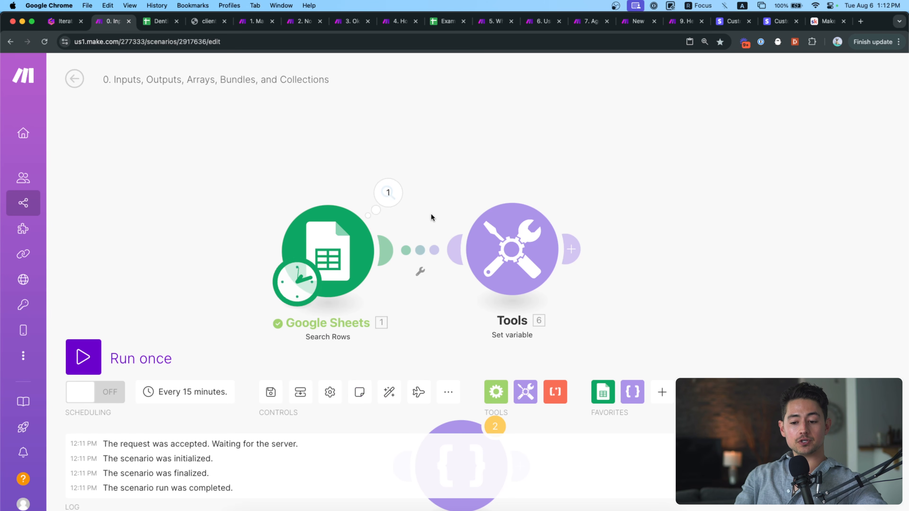
pyautogui.moveTo(476, 201); pyautogui.dragTo(443, 228)
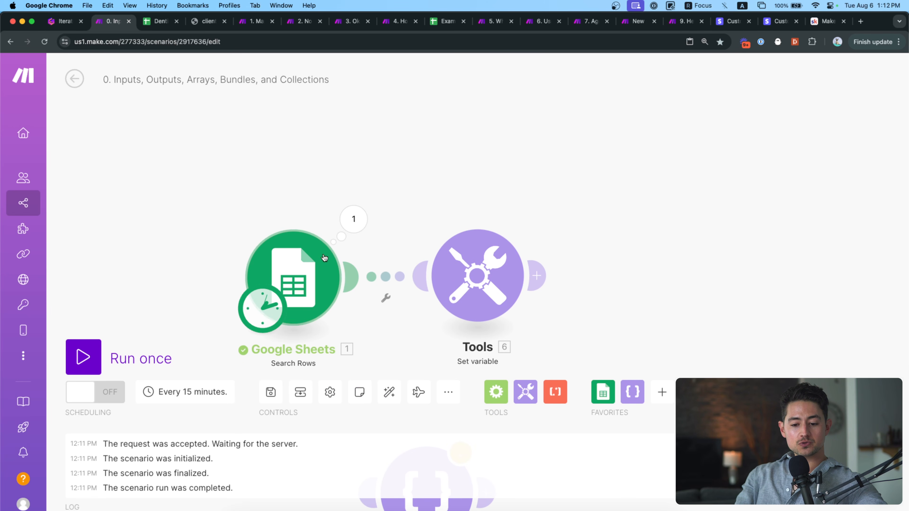
pyautogui.moveTo(394, 197); pyautogui.dragTo(367, 196)
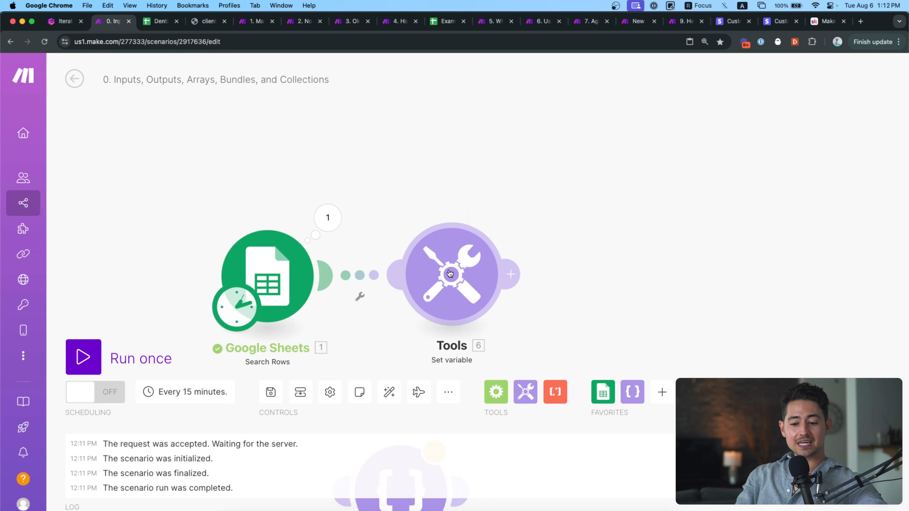
pyautogui.click(473, 263)
pyautogui.moveTo(604, 259); pyautogui.dragTo(522, 258)
pyautogui.click(646, 305)
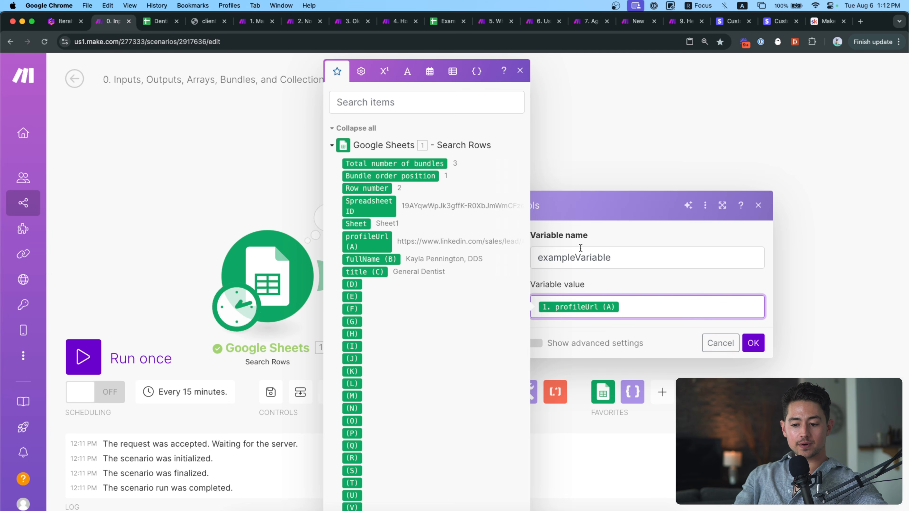
# Rename exampleVariable to profileUrl, keep the value 1. profileUrl (A), and save.
pyautogui.doubleClick(612, 258)
pyautogui.write('profileURL')
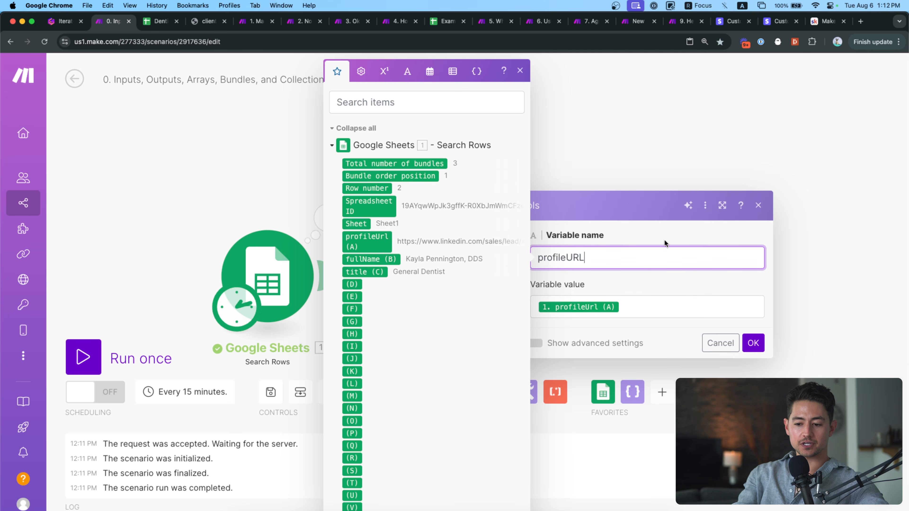
pyautogui.click(664, 239)
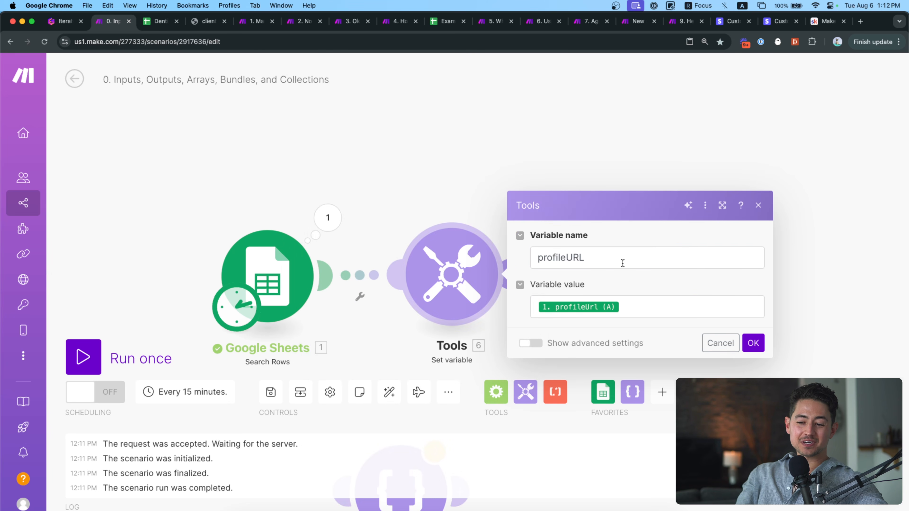
pyautogui.click(623, 263)
pyautogui.press('BackSpace')
pyautogui.click(649, 239)
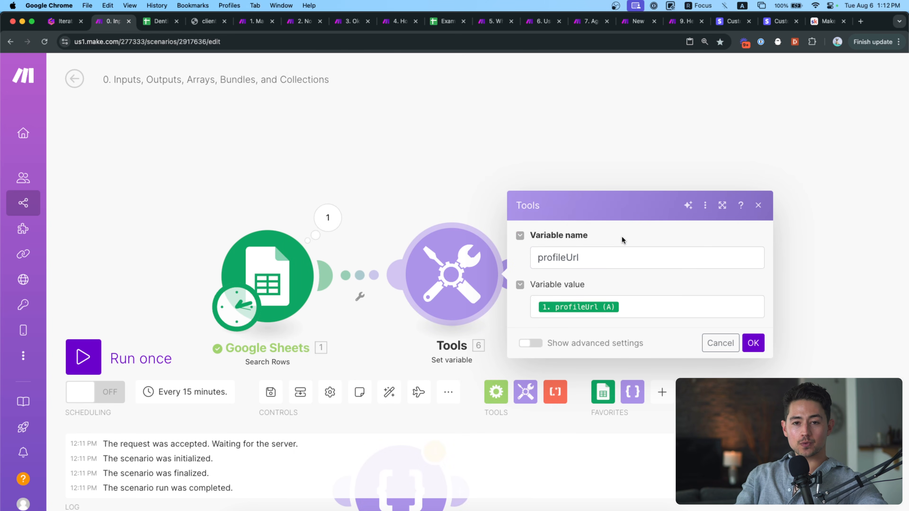
pyautogui.click(587, 305)
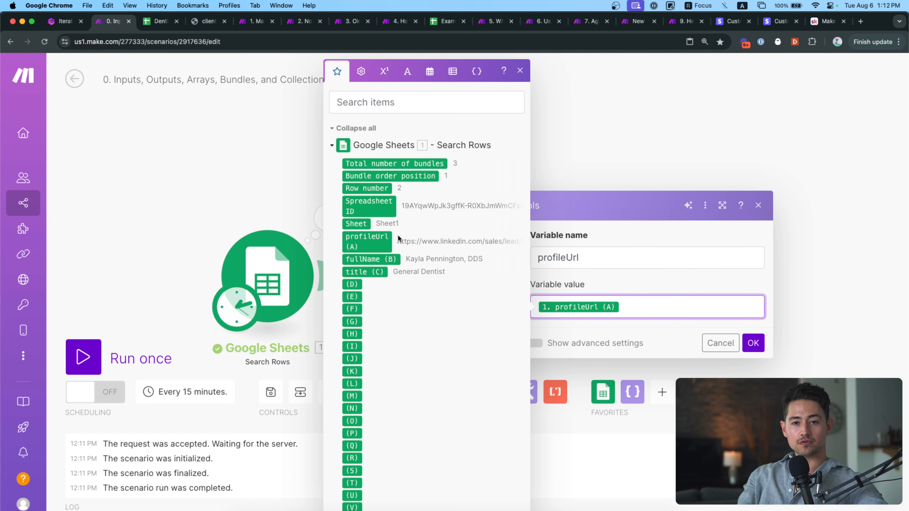
pyautogui.click(611, 258)
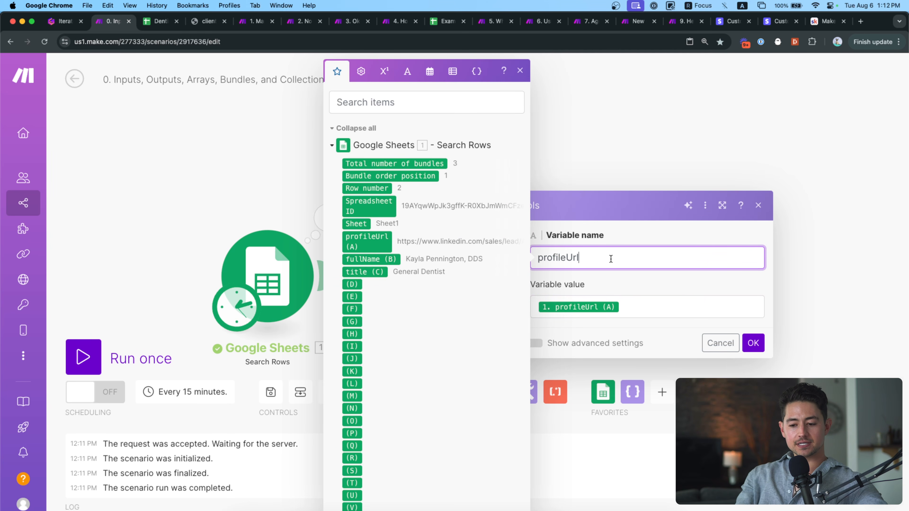
pyautogui.click(753, 343)
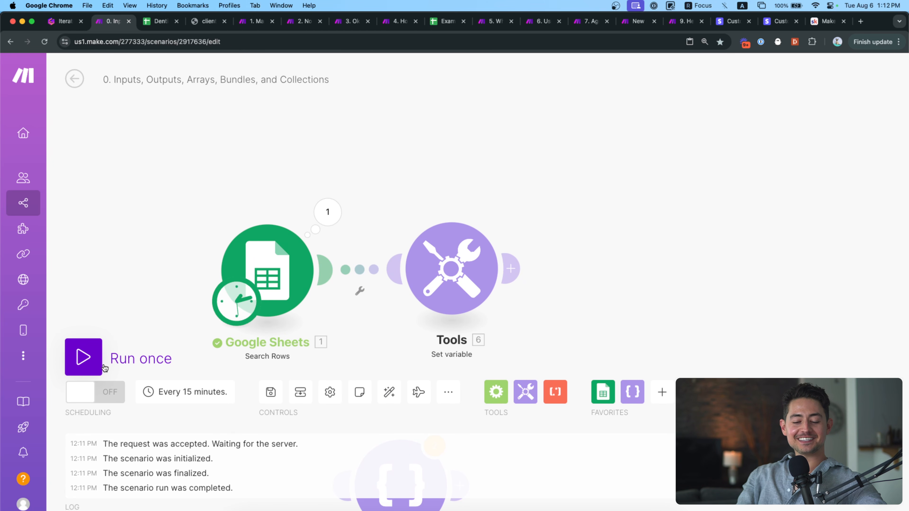
# Collapse the three output bundles in the Google Sheets run output and close it.
pyautogui.click(327, 212)
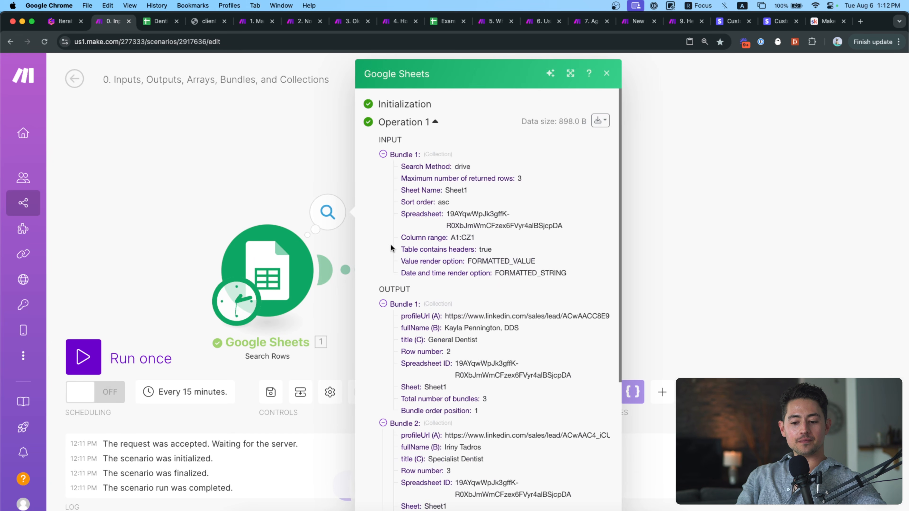
pyautogui.click(403, 304)
pyautogui.click(402, 317)
pyautogui.click(401, 331)
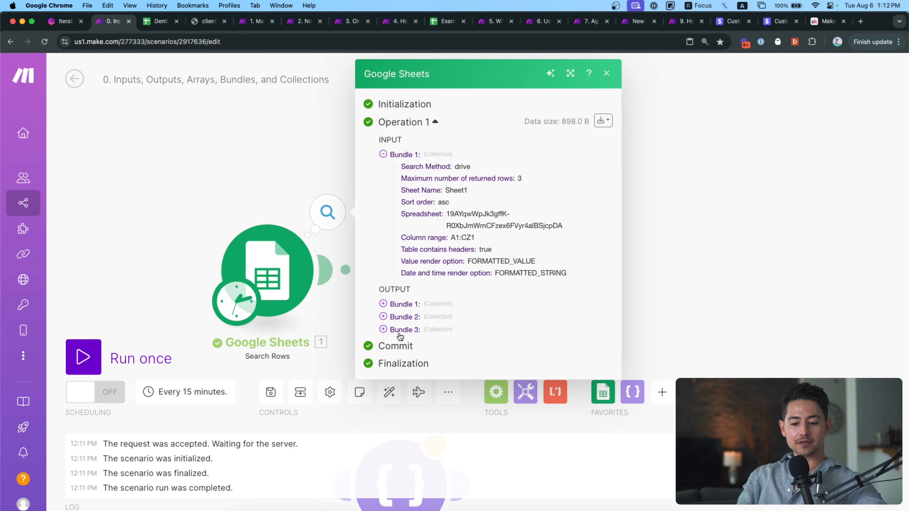
pyautogui.click(258, 189)
# Run the whole scenario once and review the three Google Sheets output bundles.
pyautogui.click(124, 357)
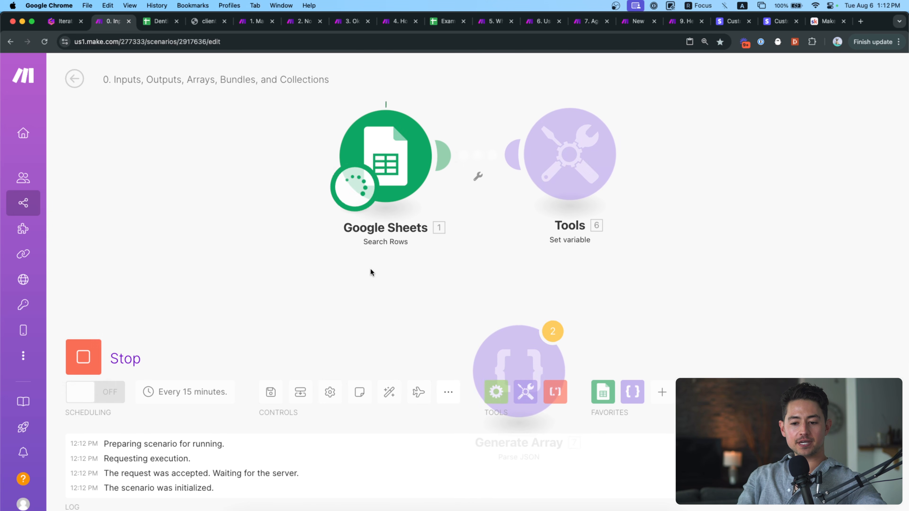
pyautogui.moveTo(496, 242); pyautogui.dragTo(431, 329)
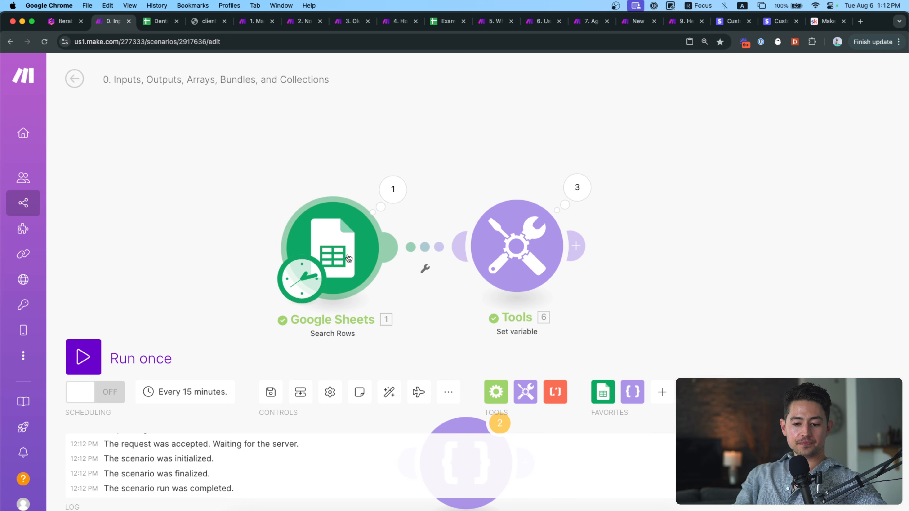
pyautogui.click(385, 202)
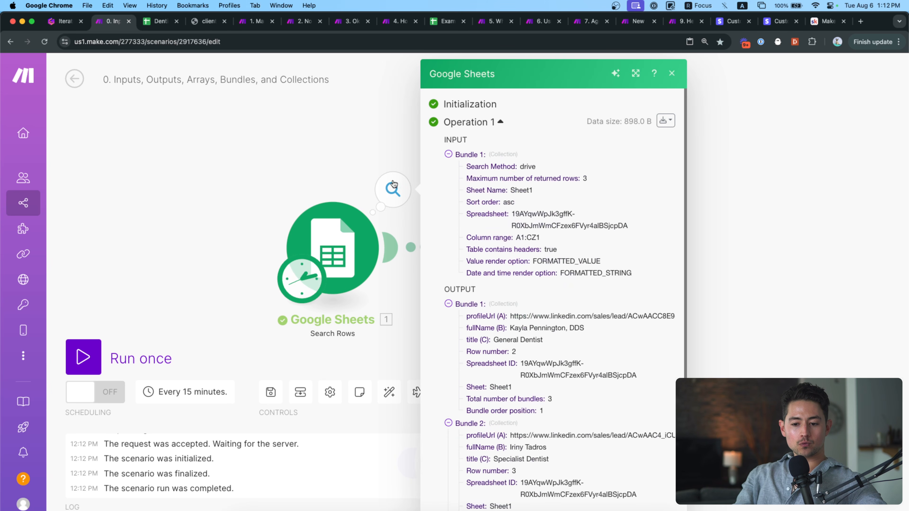
pyautogui.scroll(-3, 466, 257)
pyautogui.scroll(-4, 466, 257)
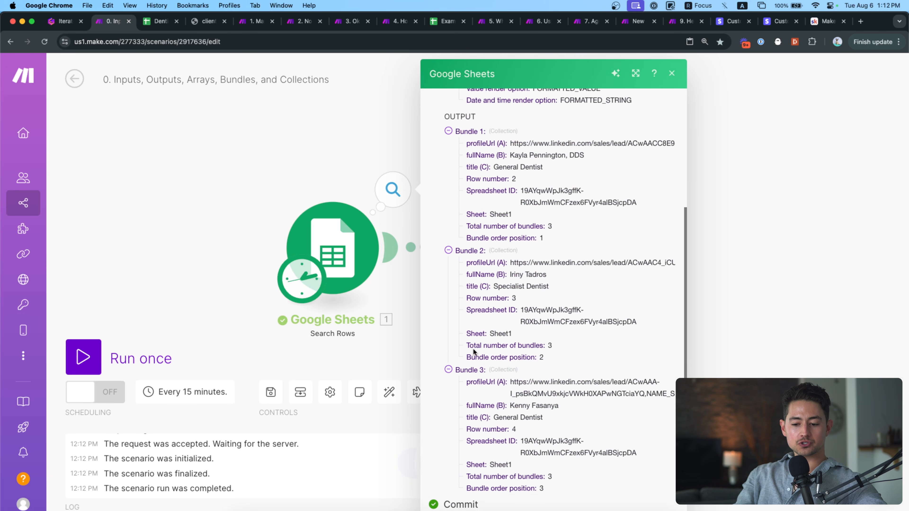
pyautogui.click(465, 350)
pyautogui.click(462, 348)
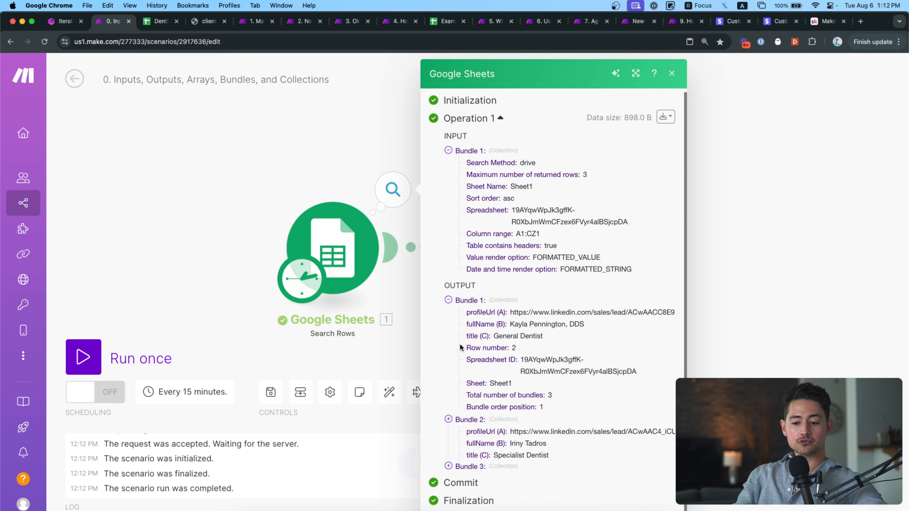
pyautogui.click(463, 311)
pyautogui.click(416, 156)
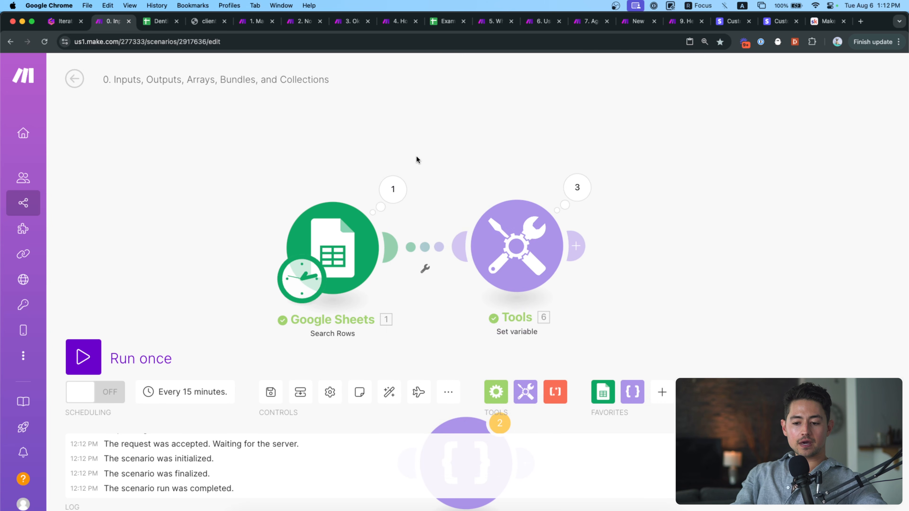
pyautogui.moveTo(416, 156); pyautogui.dragTo(361, 148)
pyautogui.hscroll(3, 402, 223)
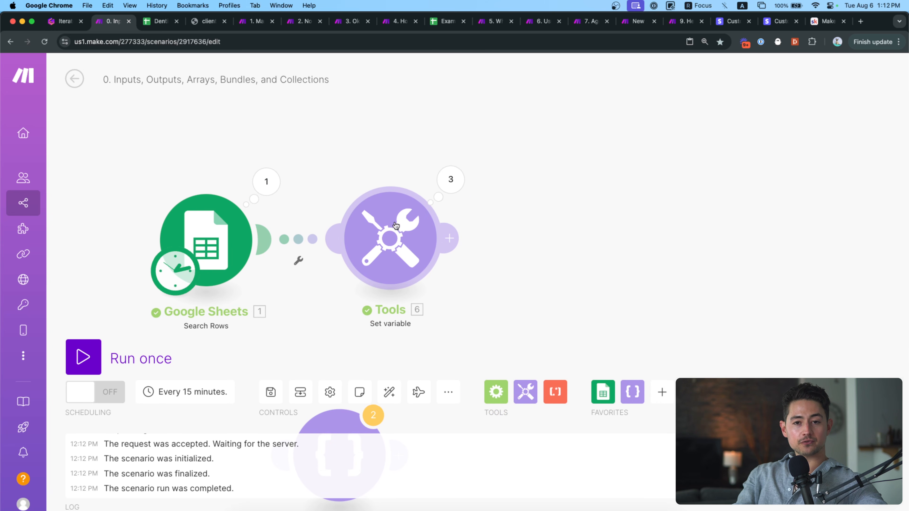
# Expand Tools Operations 1–3, then open the Set variable settings and its value field.
pyautogui.click(446, 183)
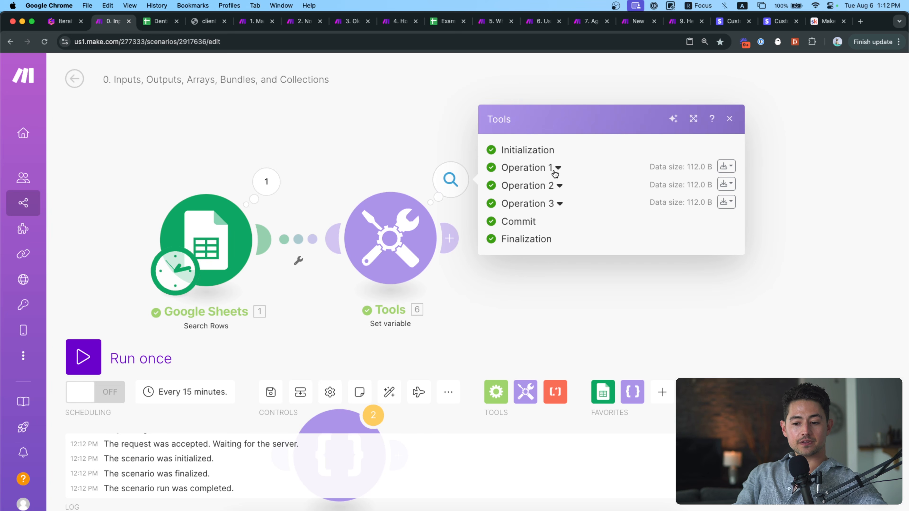
pyautogui.click(560, 204)
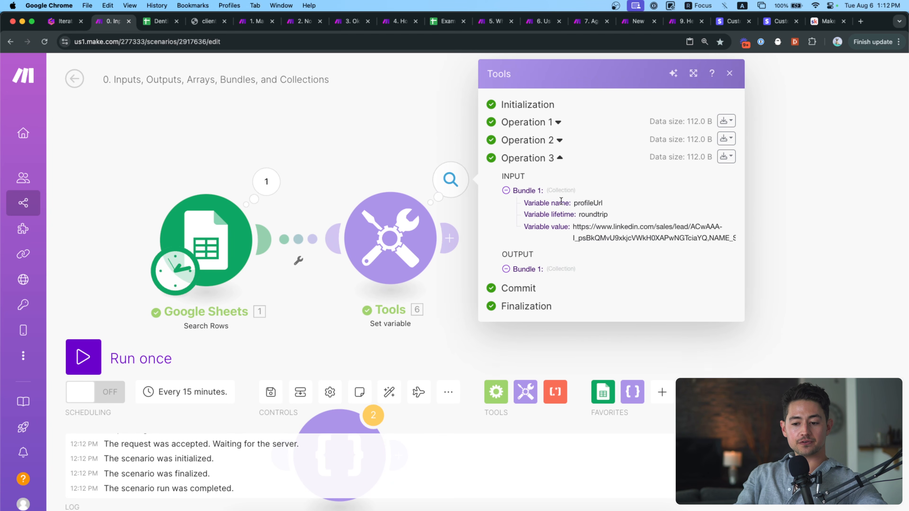
pyautogui.click(560, 140)
pyautogui.click(559, 123)
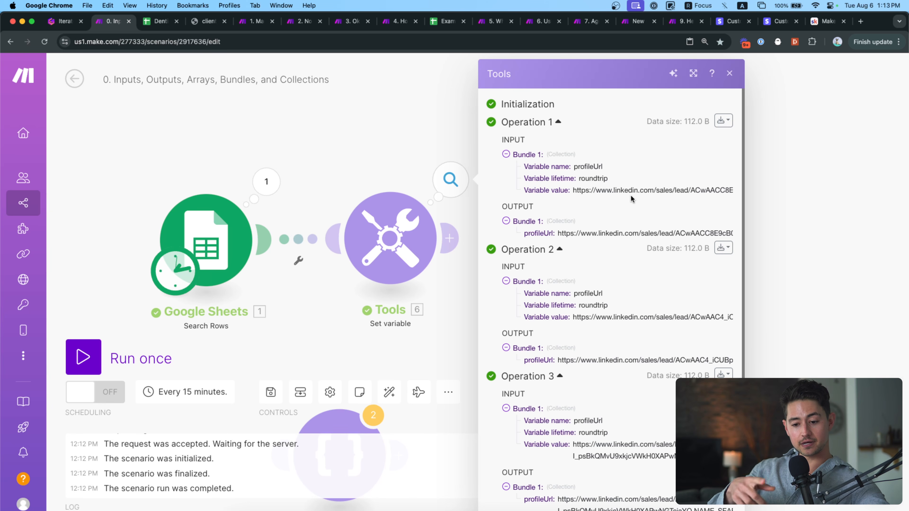
pyautogui.click(391, 236)
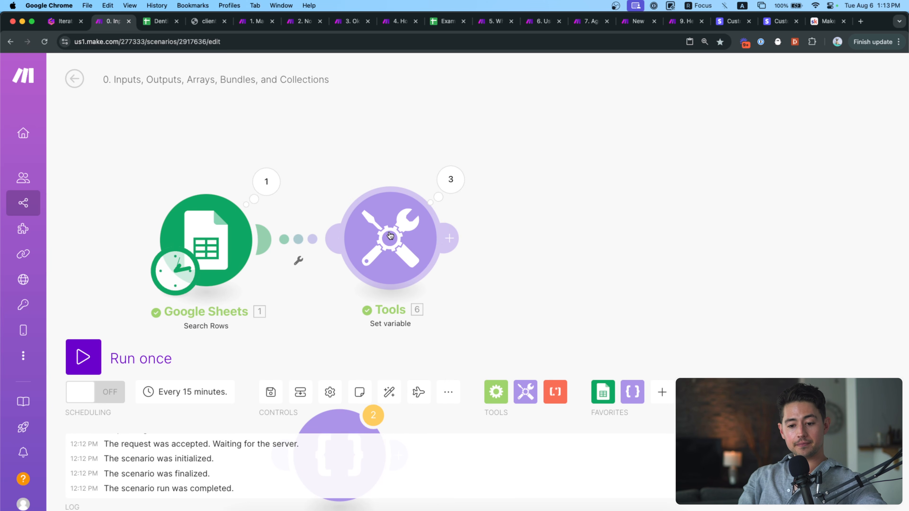
pyautogui.click(586, 268)
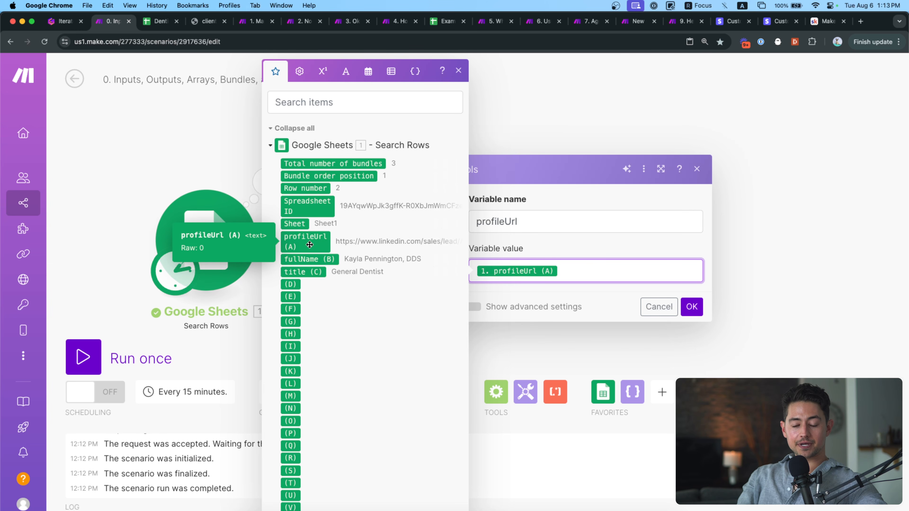
# Open the Google Sheets run output, collapse Bundles 1 and 2, and select Bundle 3's profileUrl.
pyautogui.click(242, 176)
pyautogui.click(263, 184)
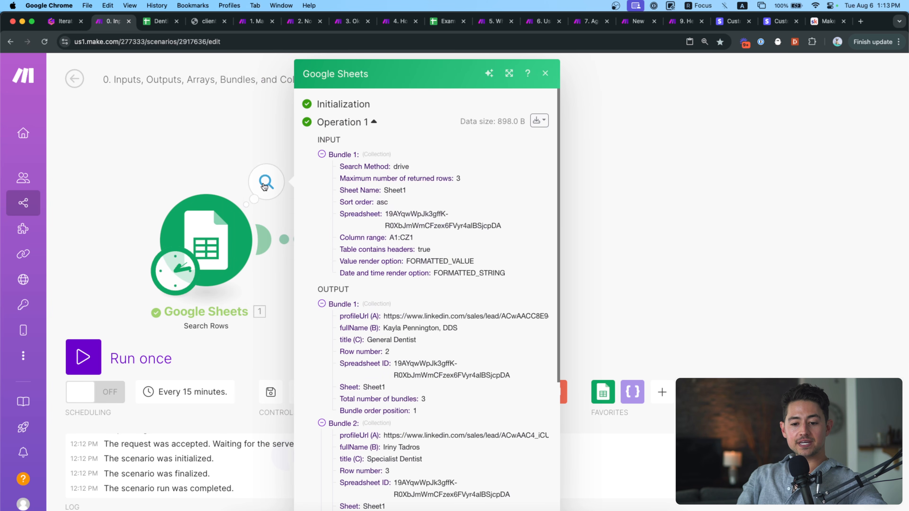
pyautogui.scroll(-1, 355, 284)
pyautogui.click(354, 280)
pyautogui.click(339, 281)
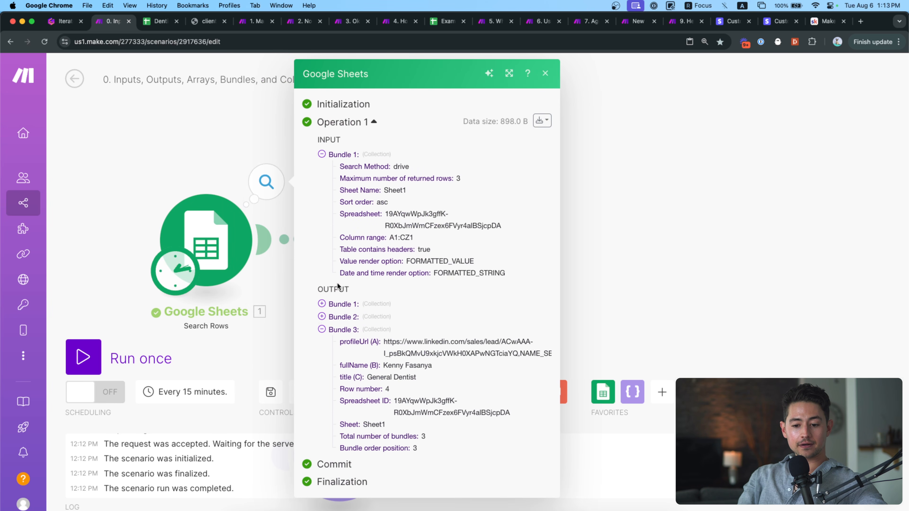
pyautogui.tripleClick(402, 343)
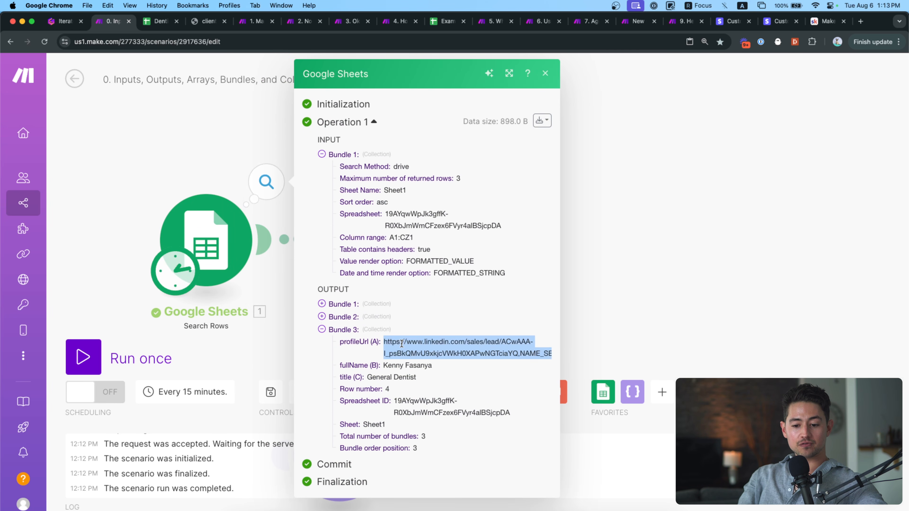
# Select the profileUrl in Bundles 1, 2 and 3, then show the Tools operation list.
pyautogui.click(341, 306)
pyautogui.tripleClick(399, 316)
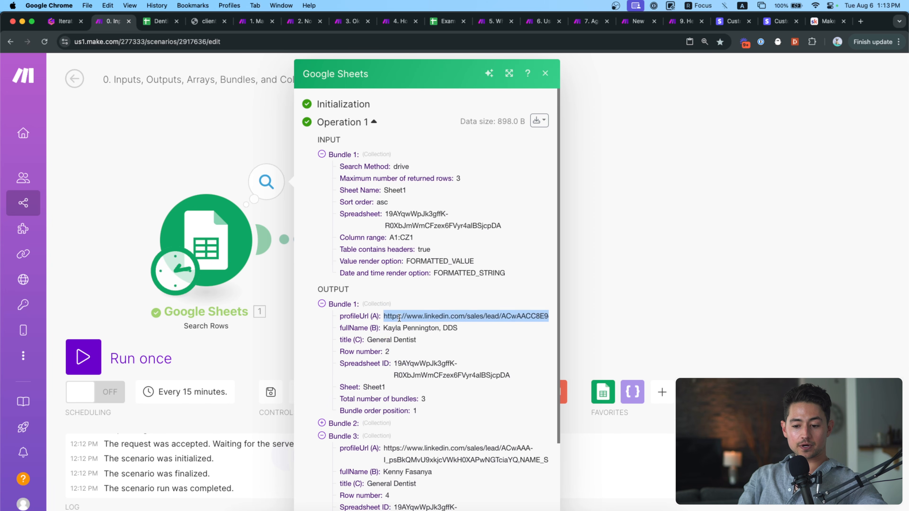
pyautogui.click(338, 429)
pyautogui.tripleClick(390, 436)
pyautogui.scroll(-5, 372, 394)
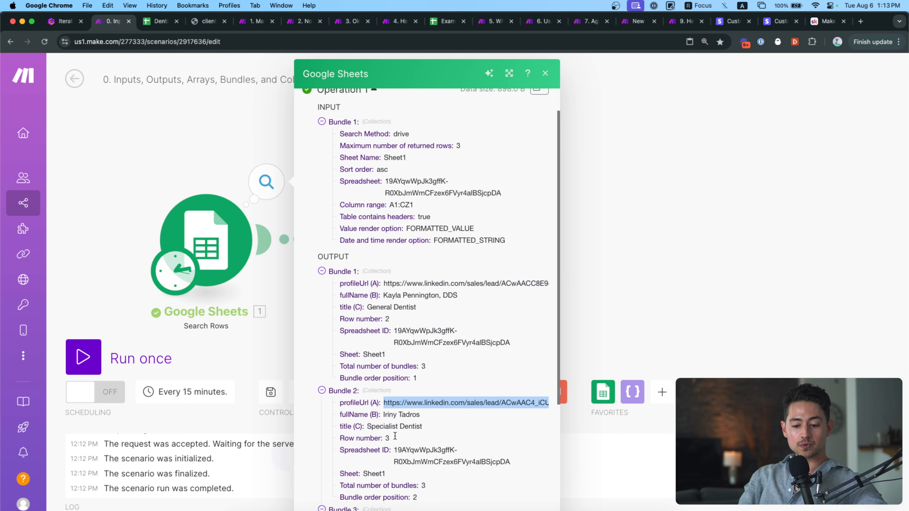
pyautogui.tripleClick(397, 372)
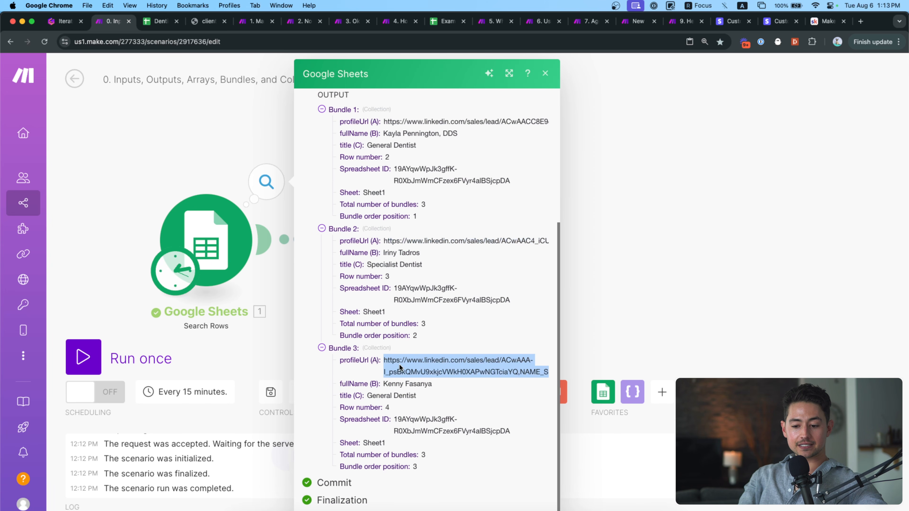
pyautogui.click(200, 191)
pyautogui.click(457, 179)
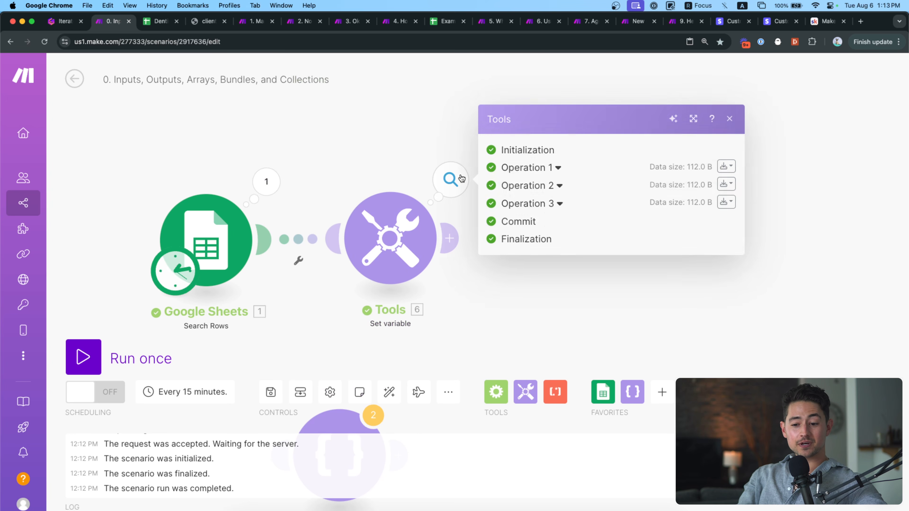
# Expand Tools Operations 1, 2 and 3 and scroll through their input and output.
pyautogui.click(557, 167)
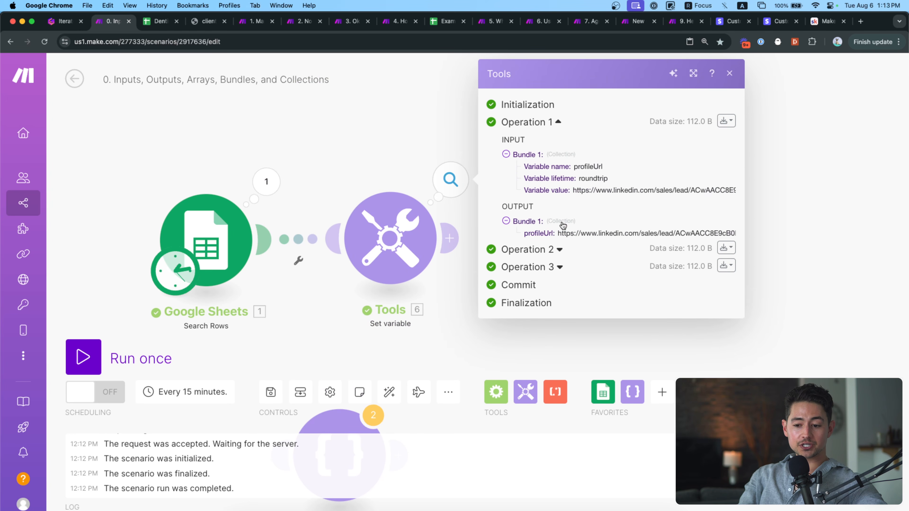
pyautogui.click(560, 249)
pyautogui.click(559, 376)
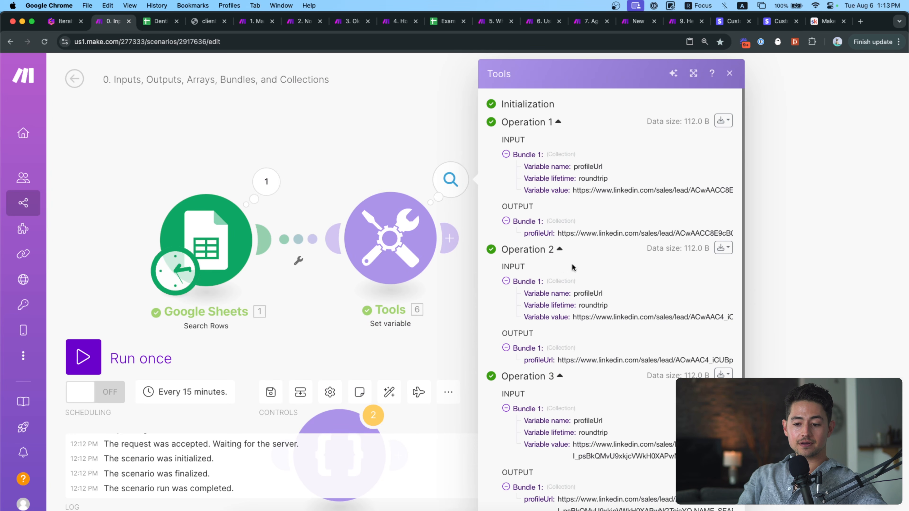
pyautogui.scroll(-2, 550, 281)
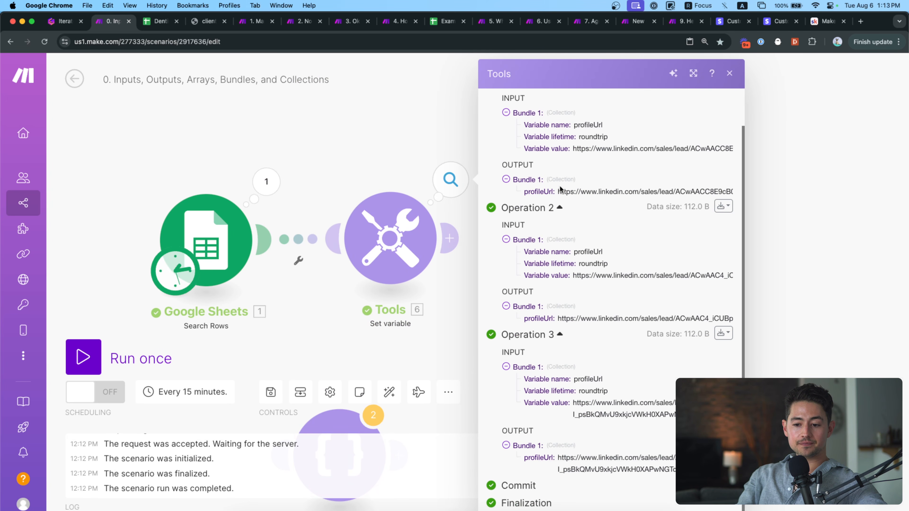
pyautogui.scroll(2, 567, 402)
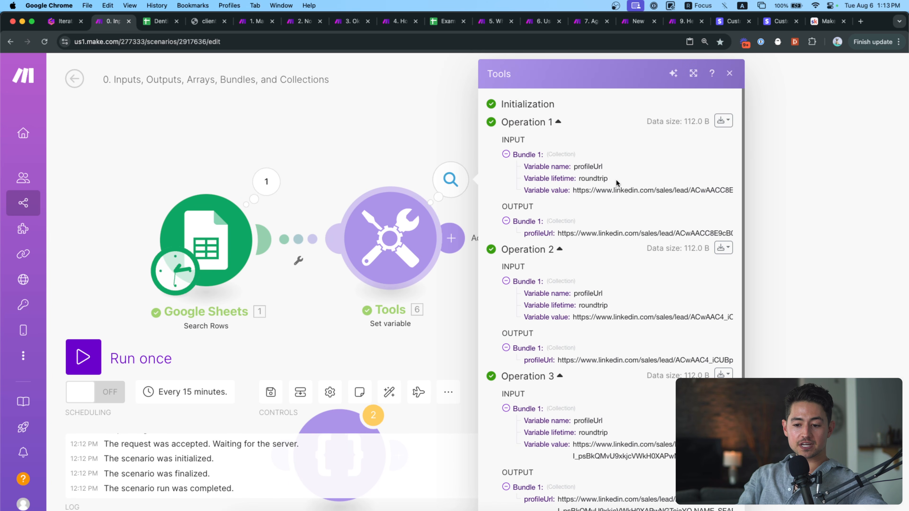
pyautogui.scroll(1, 608, 172)
pyautogui.scroll(5, 609, 170)
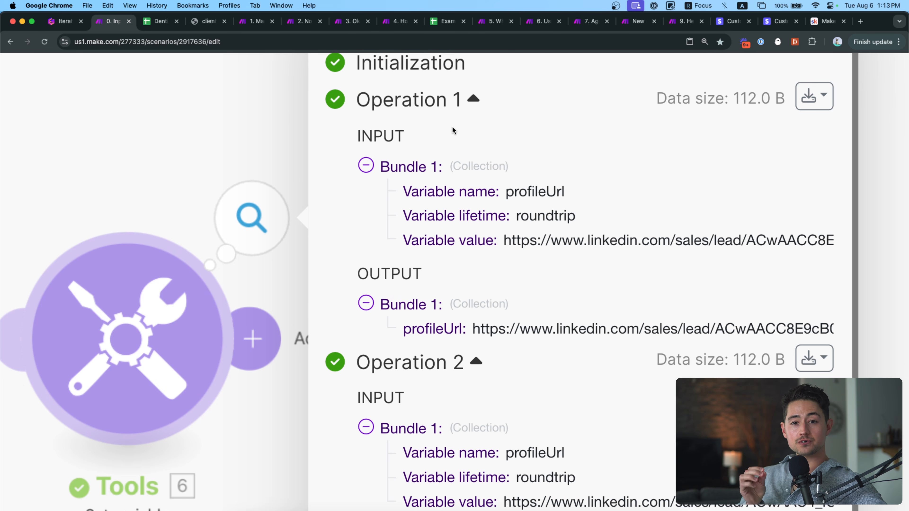
pyautogui.scroll(-3, 485, 203)
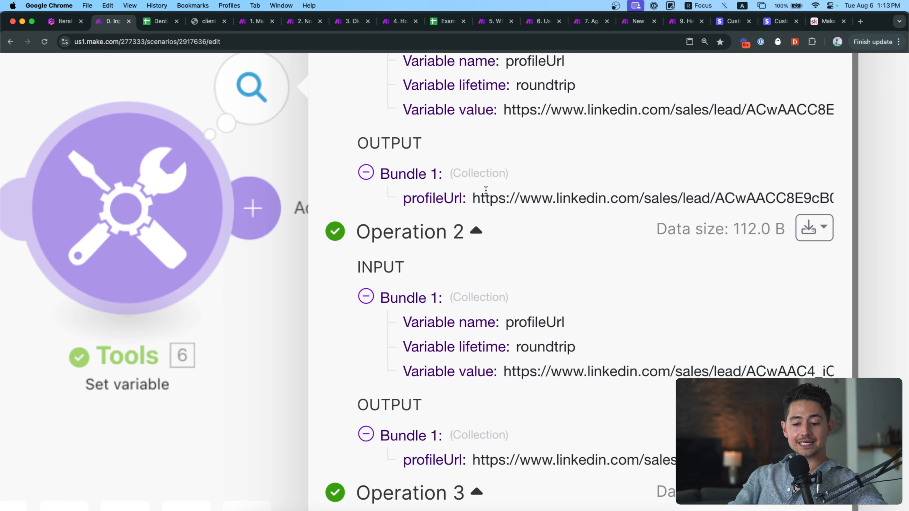
pyautogui.scroll(-2, 418, 307)
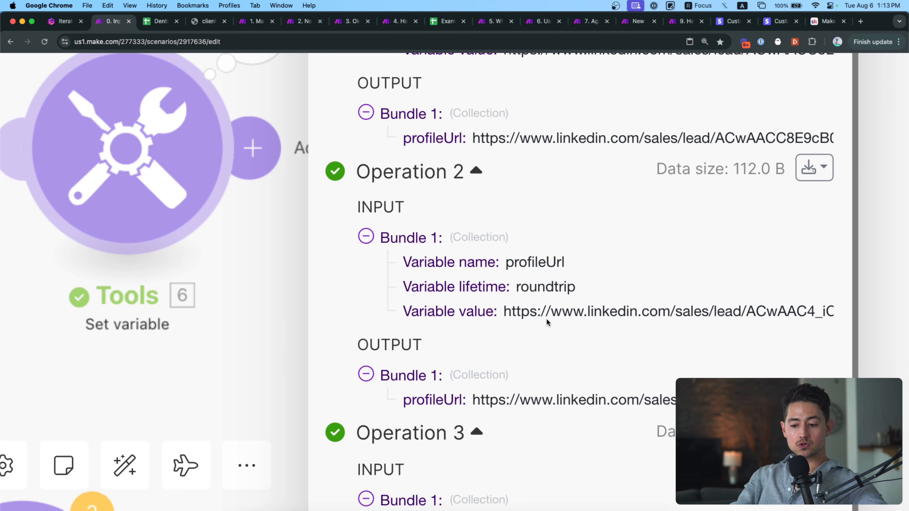
# Select the variable value URLs of Operations 2 and 3, then zoom the page back out.
pyautogui.tripleClick(571, 312)
pyautogui.scroll(-4, 583, 311)
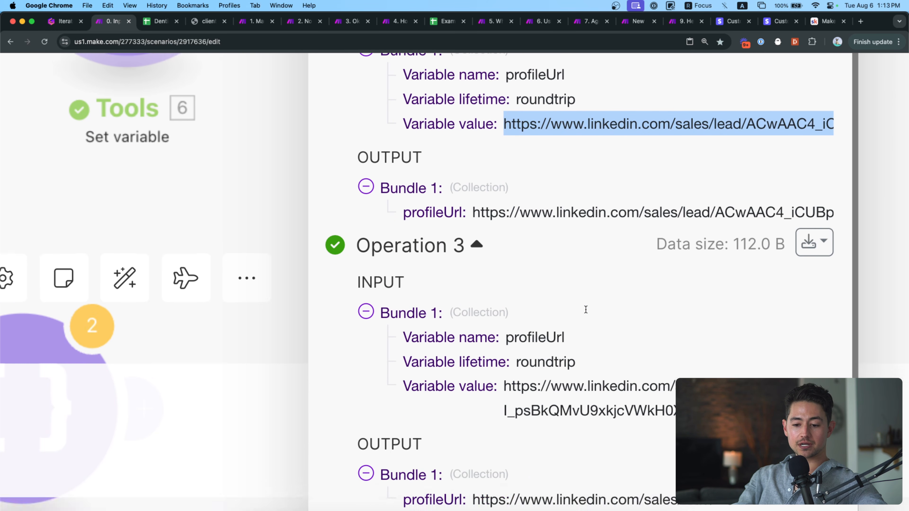
pyautogui.scroll(-1, 507, 267)
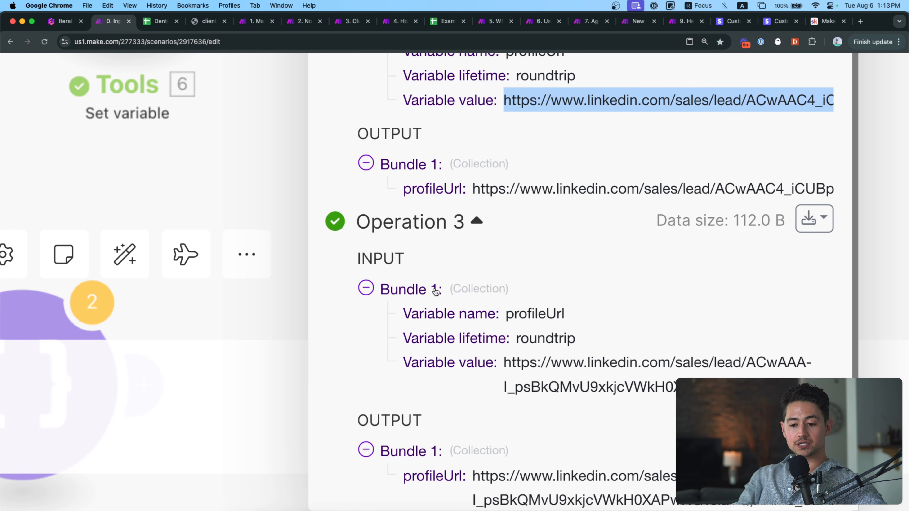
pyautogui.tripleClick(568, 357)
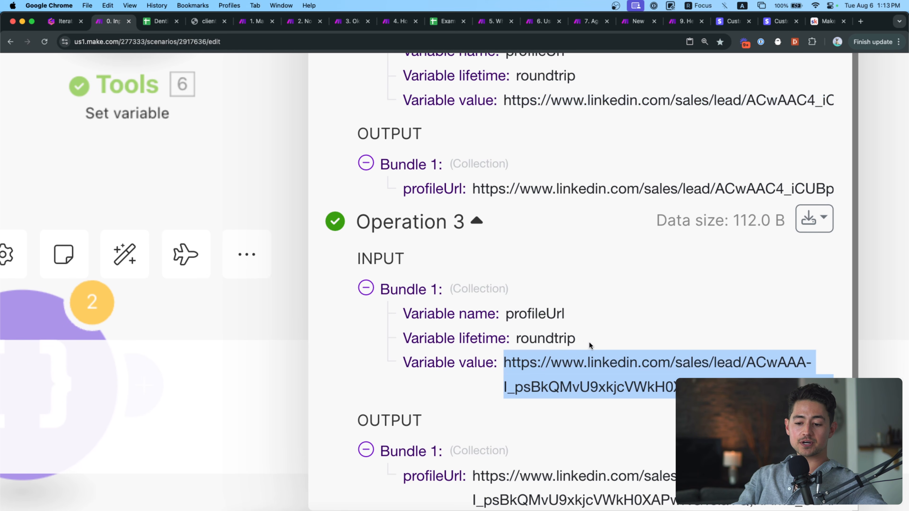
pyautogui.press('super+minus')
pyautogui.press('super+minus')
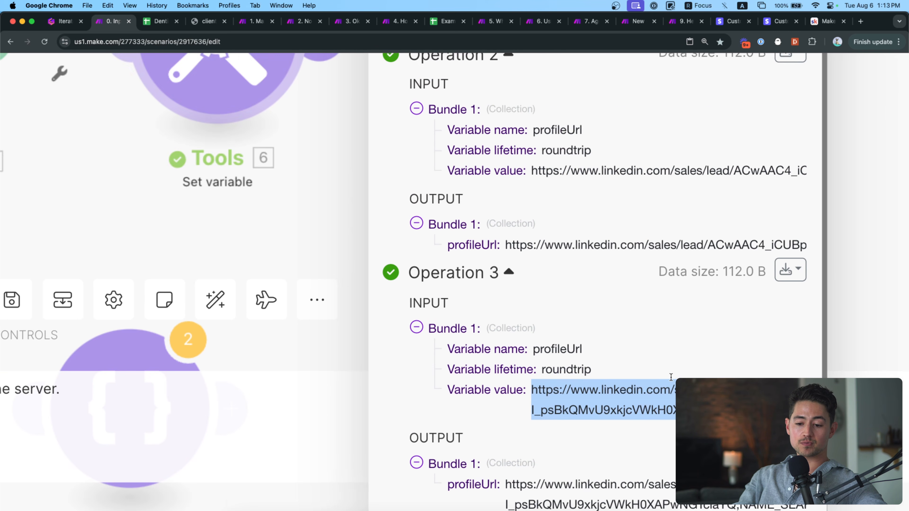
pyautogui.scroll(5, 538, 362)
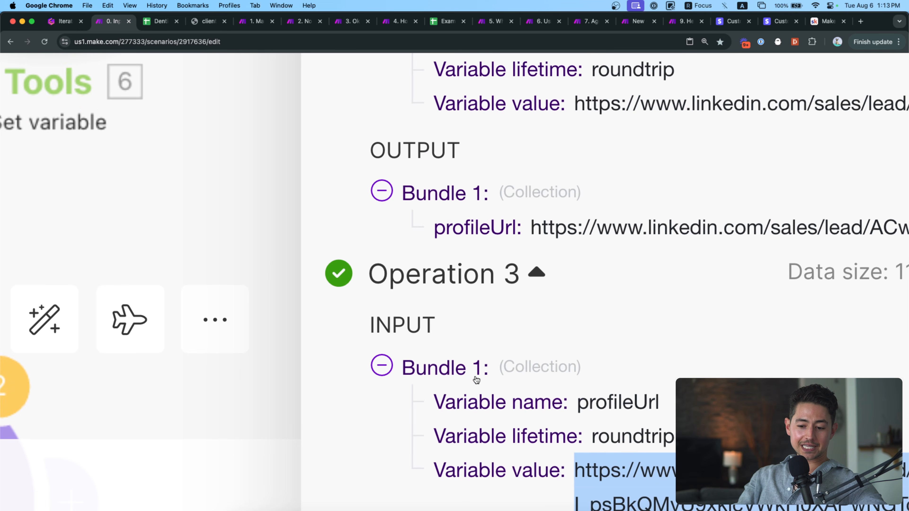
pyautogui.scroll(6, 474, 378)
pyautogui.scroll(8, 469, 248)
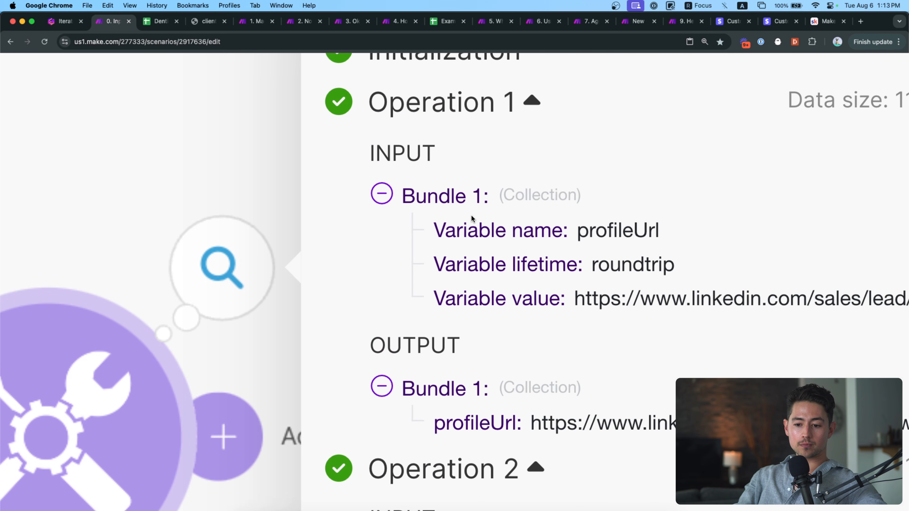
pyautogui.scroll(-5, 471, 215)
pyautogui.scroll(-3, 465, 217)
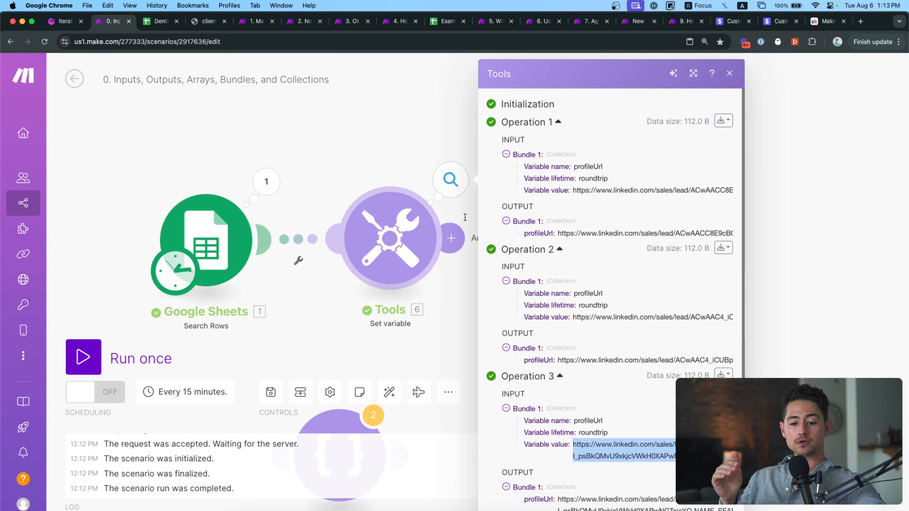
pyautogui.click(267, 182)
# Scroll the Google Sheets output bundles, close them, and switch to the Gamma 'What is a bundle?' slide.
pyautogui.scroll(-2, 354, 284)
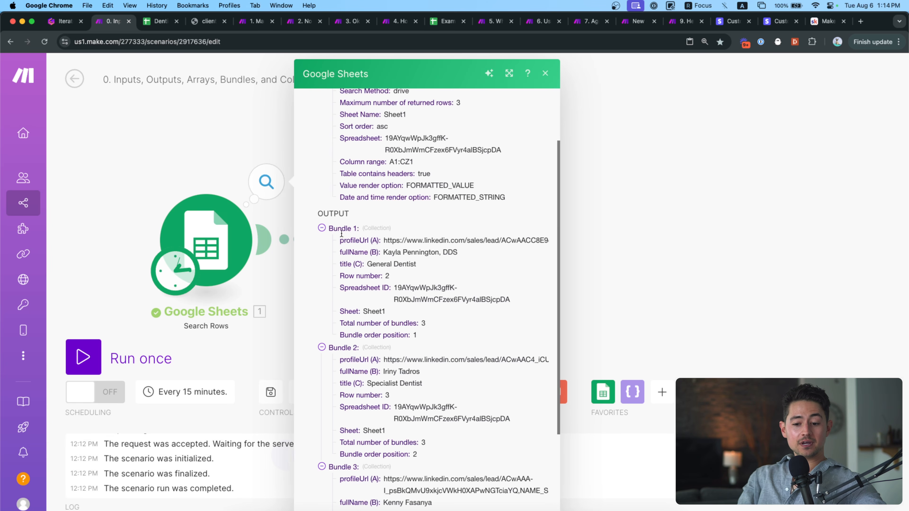
pyautogui.scroll(-4, 359, 228)
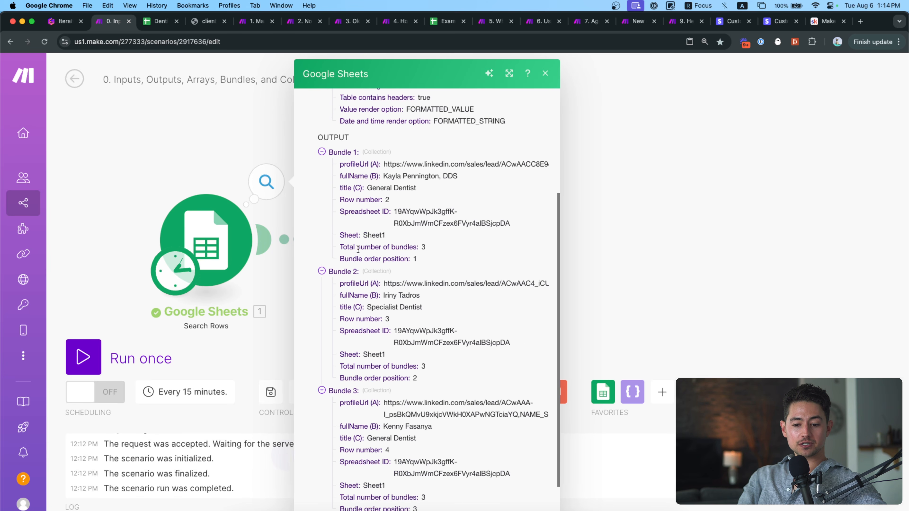
pyautogui.click(179, 119)
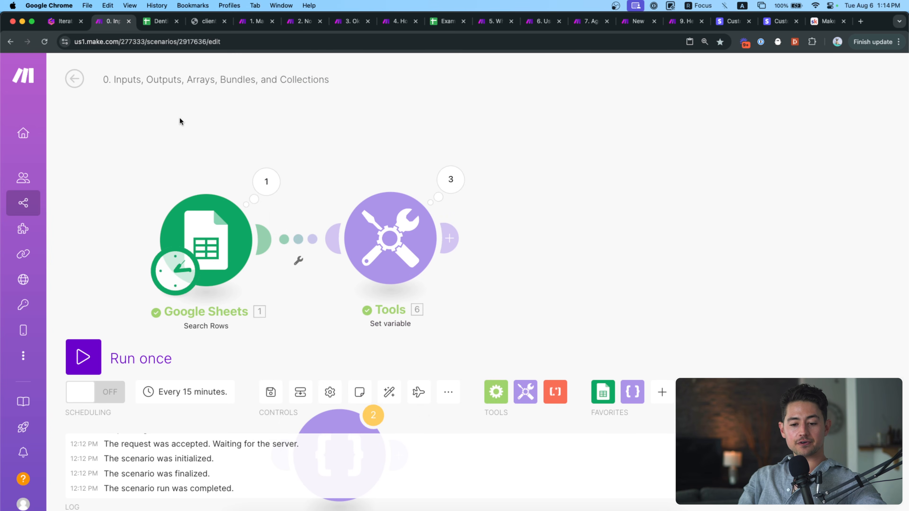
pyautogui.click(68, 22)
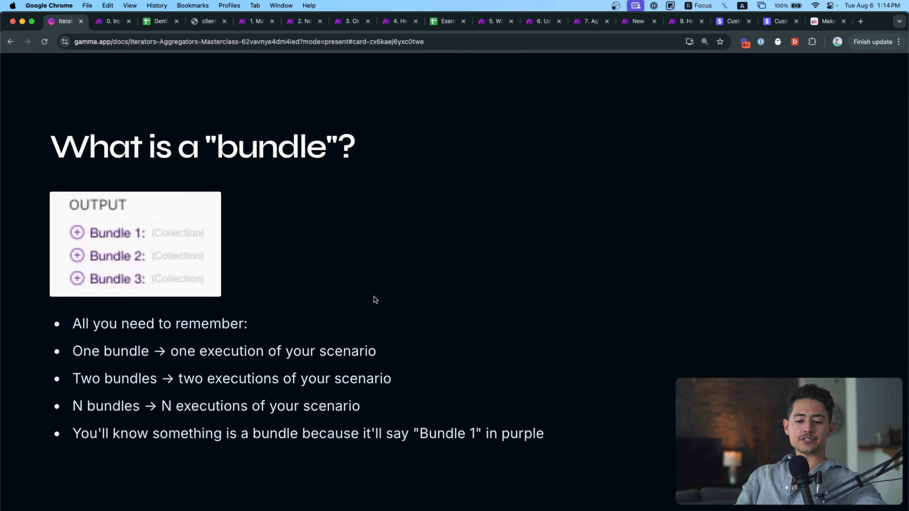
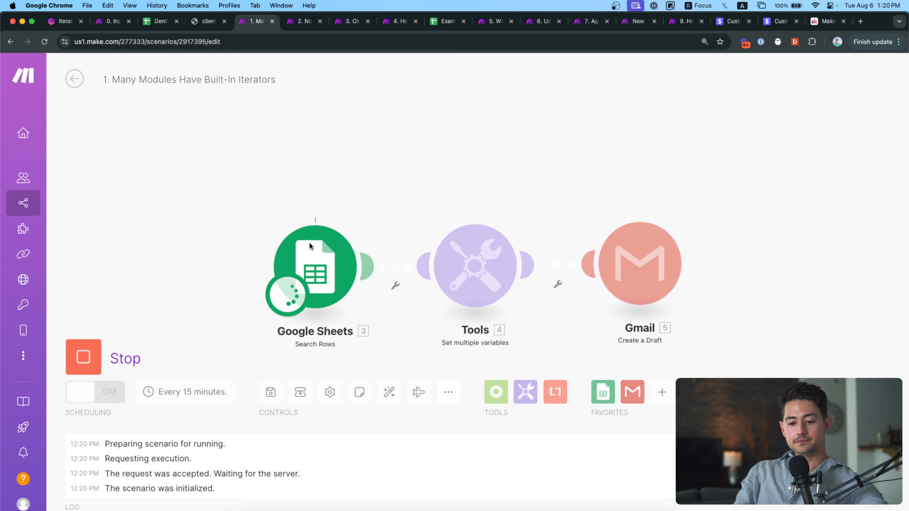
# Scroll through Google Sheets output Bundles 1–3, then close the output inspector.
pyautogui.click(369, 215)
pyautogui.scroll(-2, 473, 285)
pyautogui.scroll(-1, 473, 286)
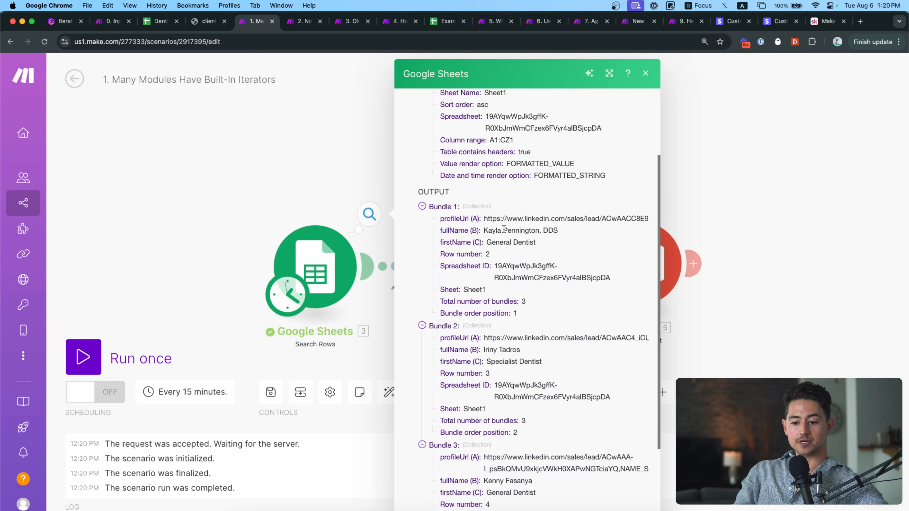
pyautogui.scroll(-3, 523, 354)
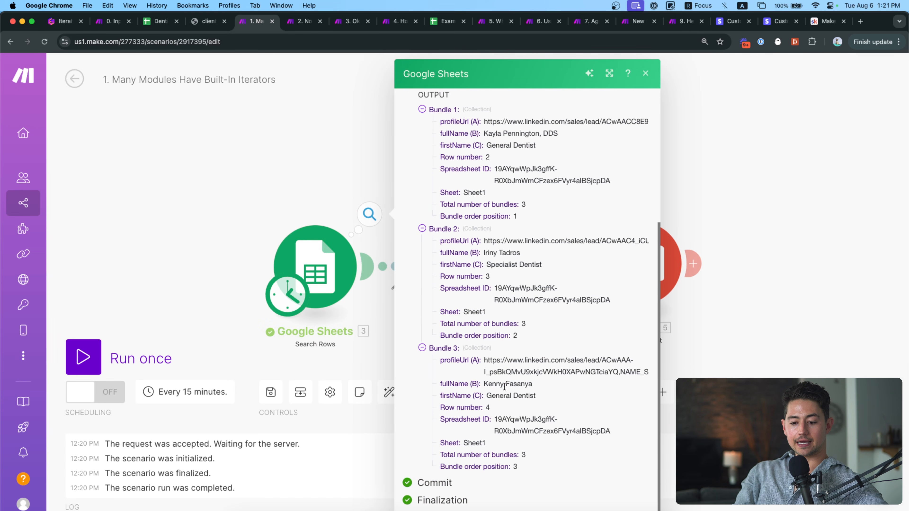
pyautogui.click(306, 182)
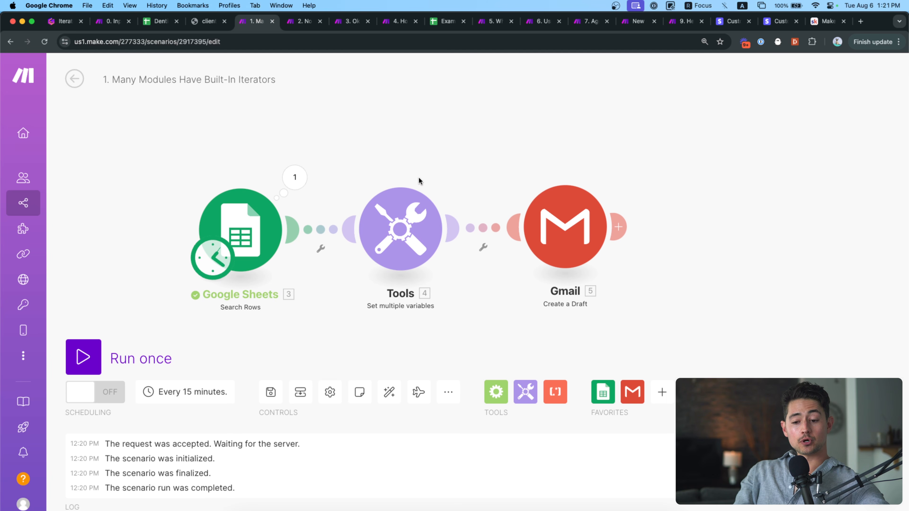
# In the Tools module, draft subjectLine as 'hey <a lead's first name>- saw your profile'.
pyautogui.click(408, 233)
pyautogui.click(575, 214)
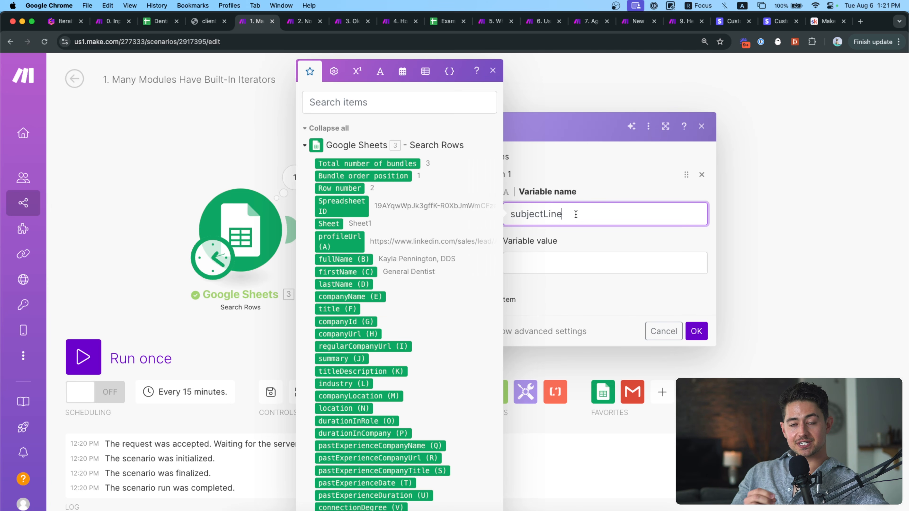
pyautogui.click(575, 256)
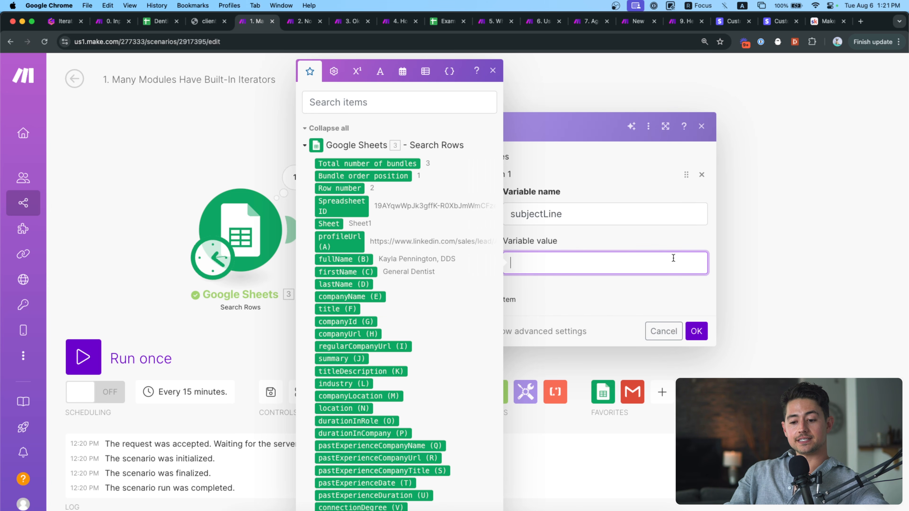
pyautogui.write('hey kayla')
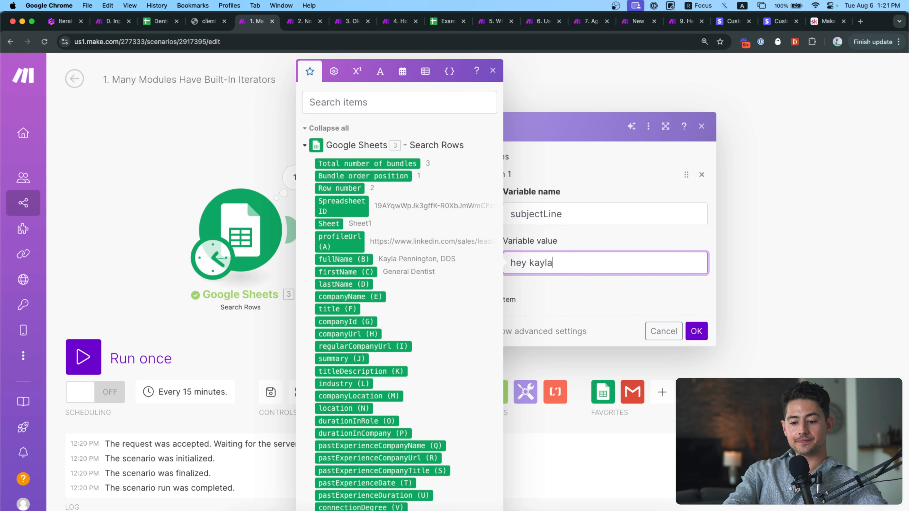
pyautogui.write('- saw your profile')
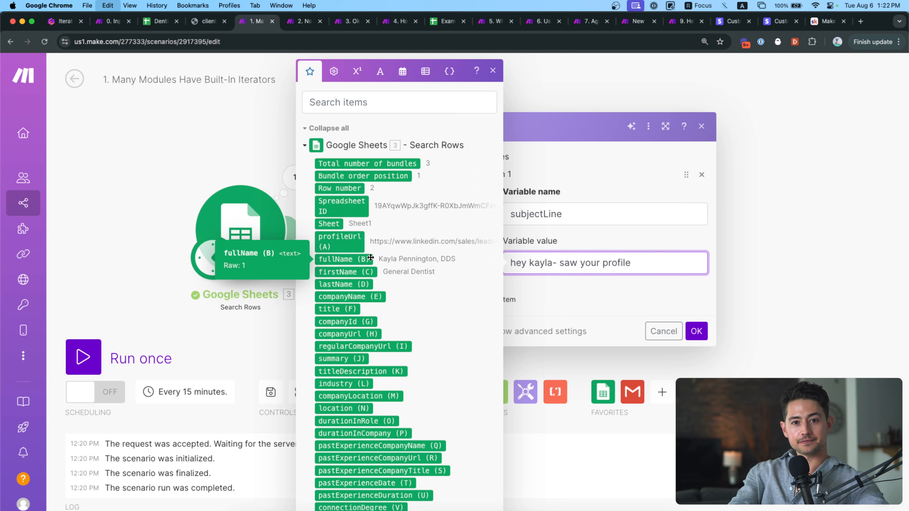
# Replace the draft with 'hey split(fullName; space)' using the mapped fullName (B) value.
pyautogui.press('super+a')
pyautogui.press('BackSpace')
pyautogui.write('he')
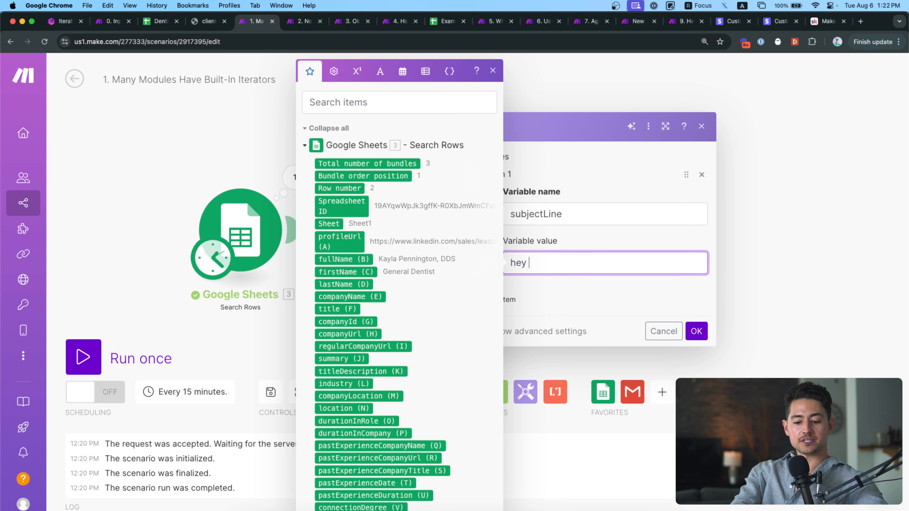
pyautogui.write('y split')
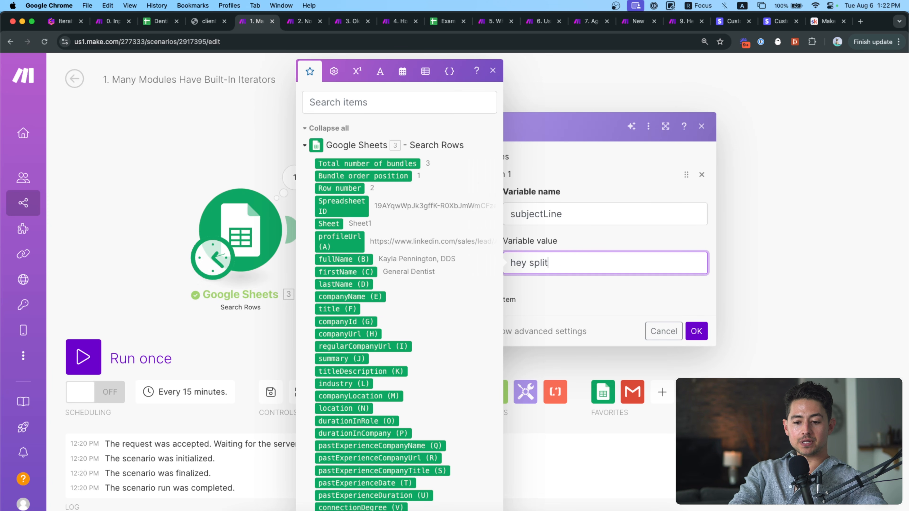
pyautogui.write('(')
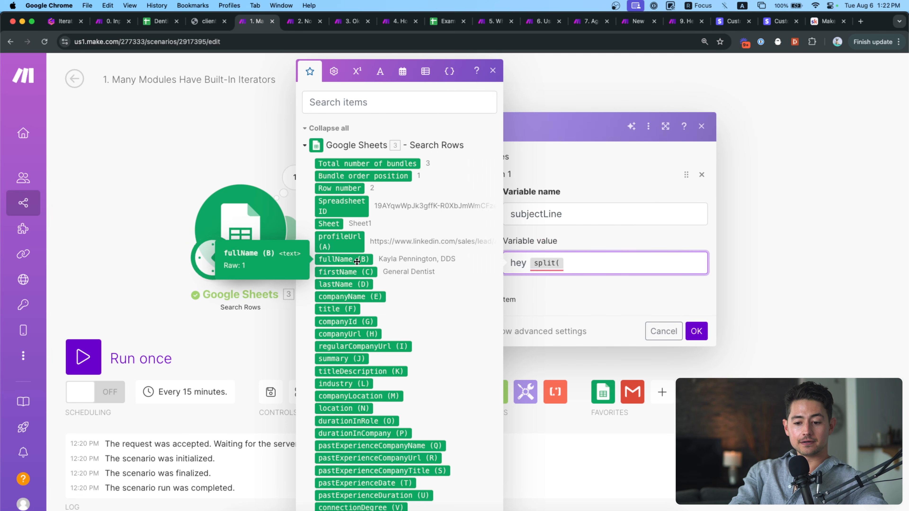
pyautogui.click(343, 259)
pyautogui.write(';{')
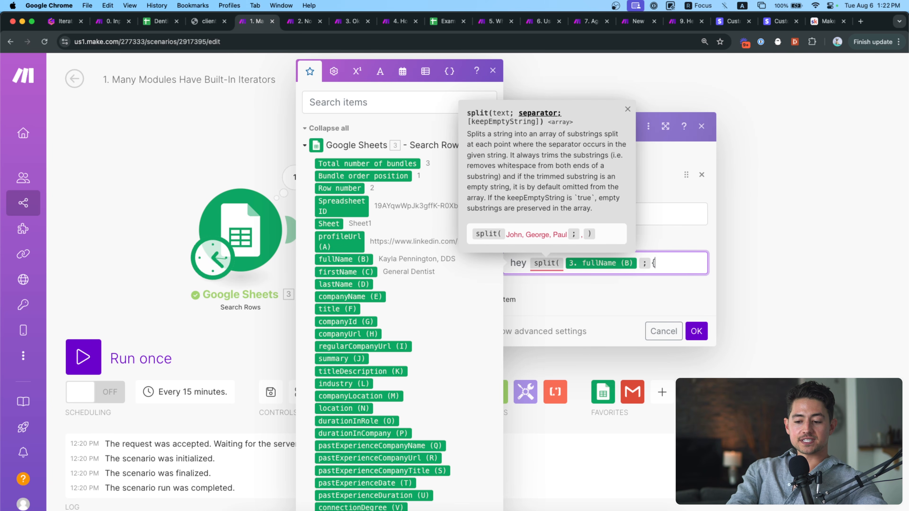
pyautogui.write('{space}}')
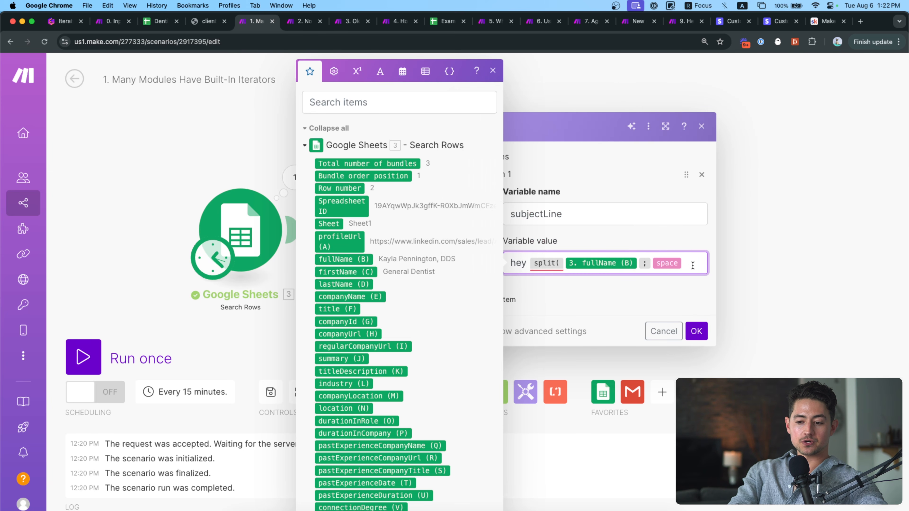
pyautogui.write(')')
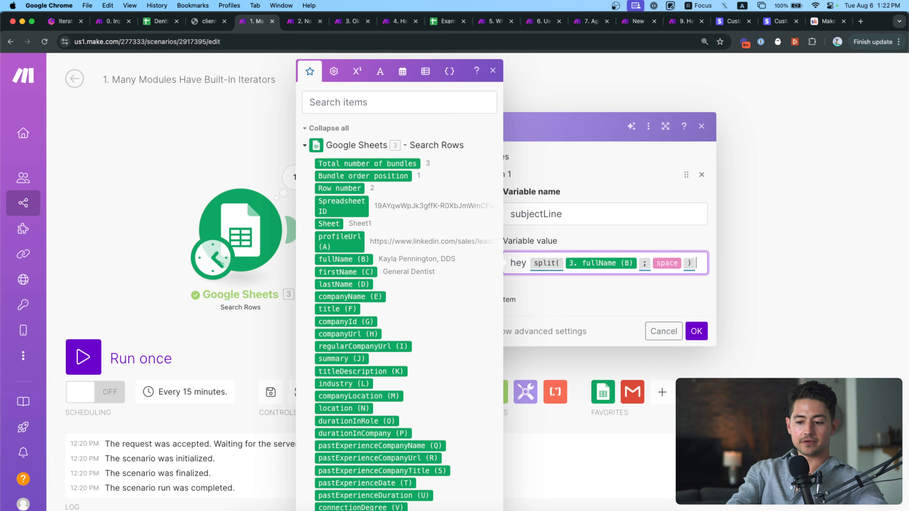
# Wrap it as get(split(fullName; space); 1) - saw your profile and save subjectLine.
pyautogui.click(380, 70)
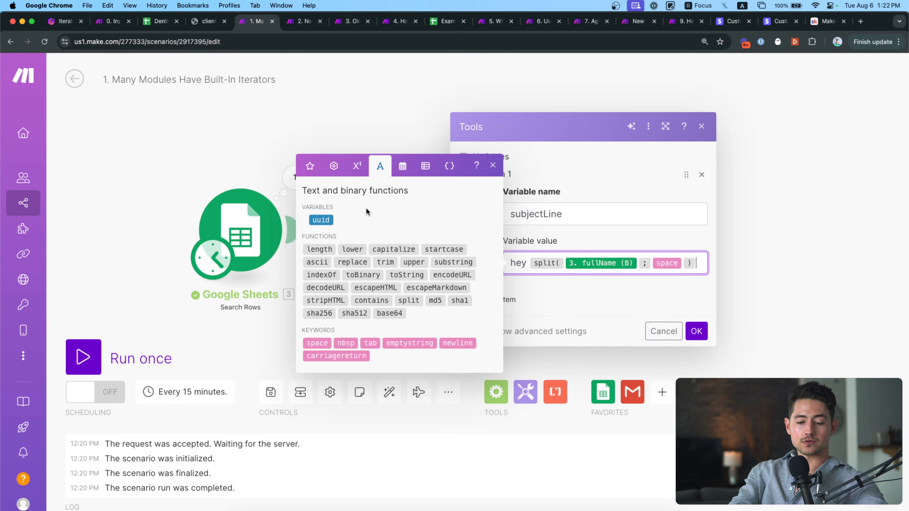
pyautogui.click(333, 166)
pyautogui.click(308, 189)
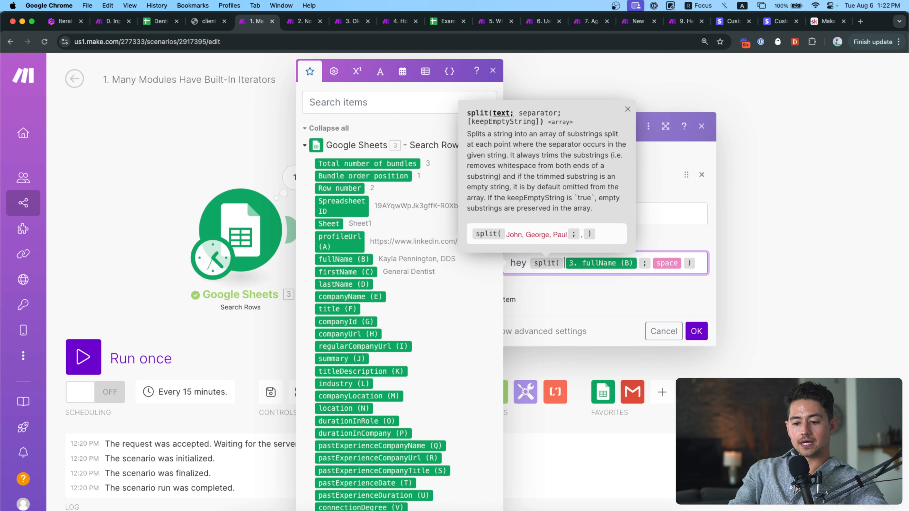
pyautogui.click(528, 263)
pyautogui.write('get(')
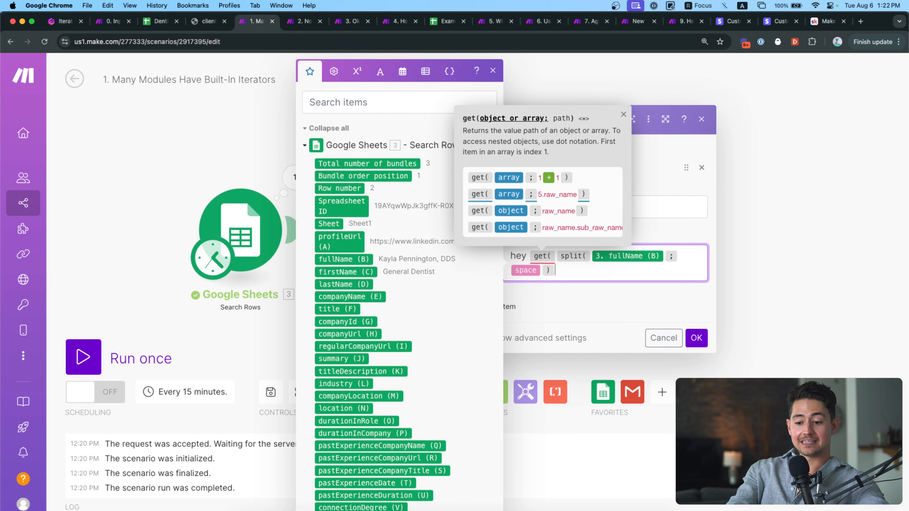
pyautogui.write(';')
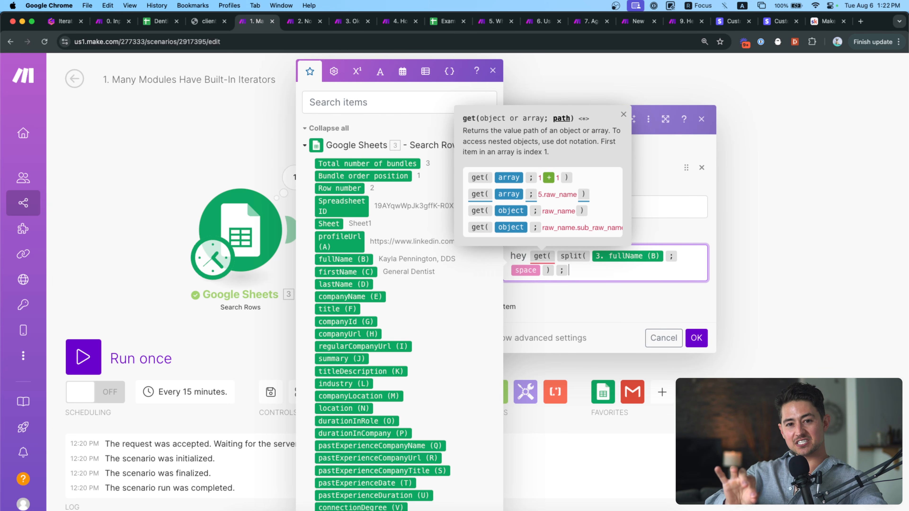
pyautogui.write('1)')
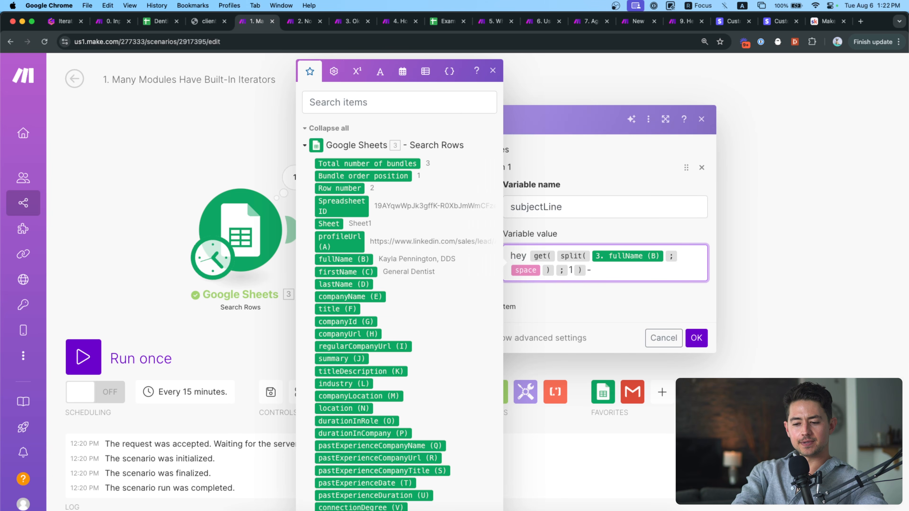
pyautogui.write(' - saw your profile')
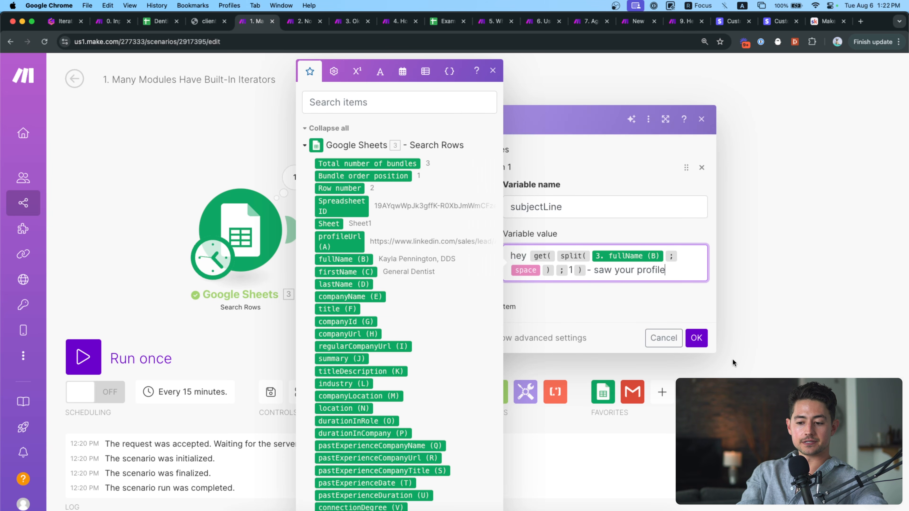
pyautogui.click(696, 338)
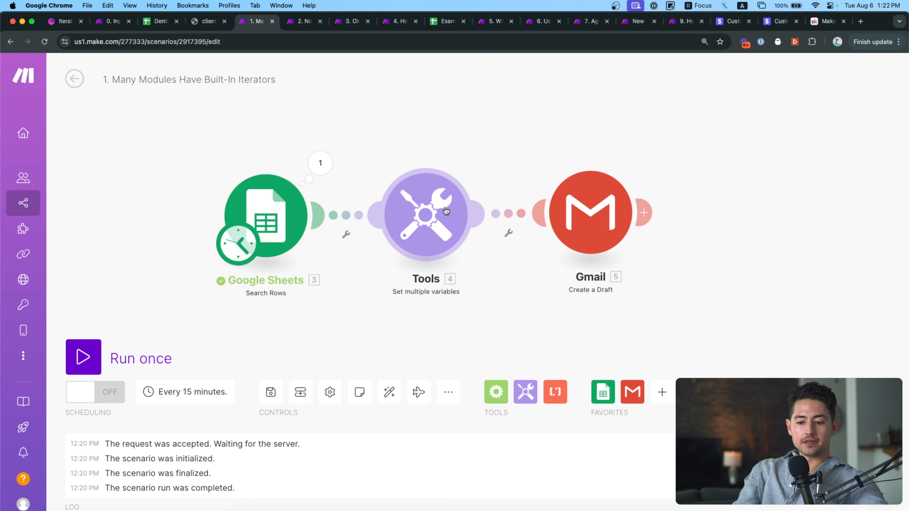
# Map the subjectLine variable into the Gmail draft's Subject field.
pyautogui.click(565, 227)
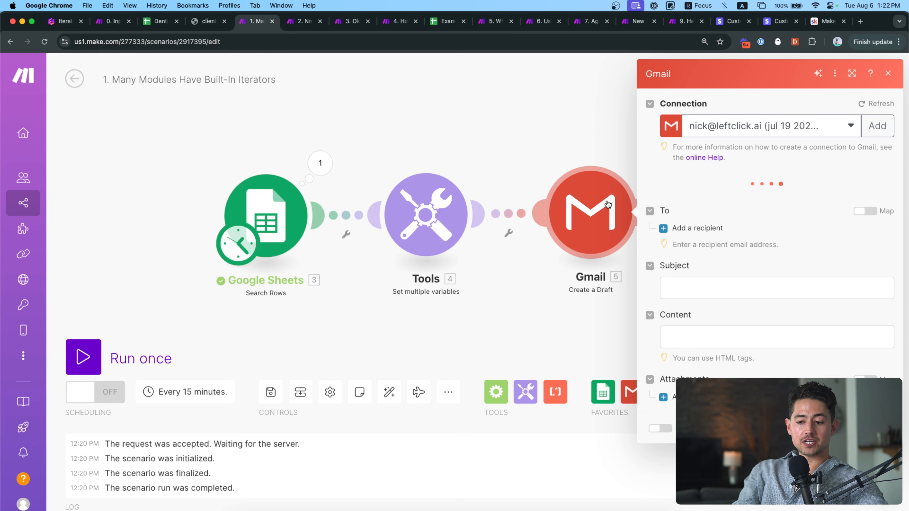
pyautogui.click(672, 288)
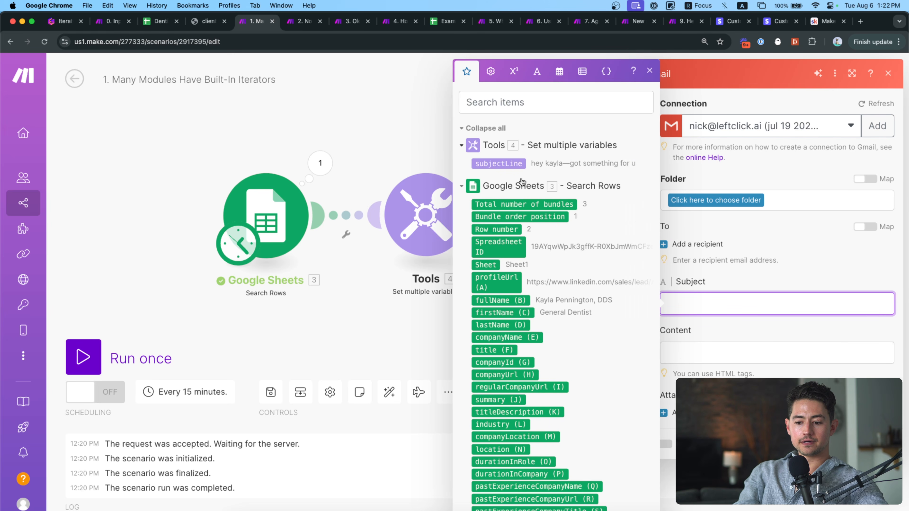
pyautogui.click(499, 164)
pyautogui.click(795, 293)
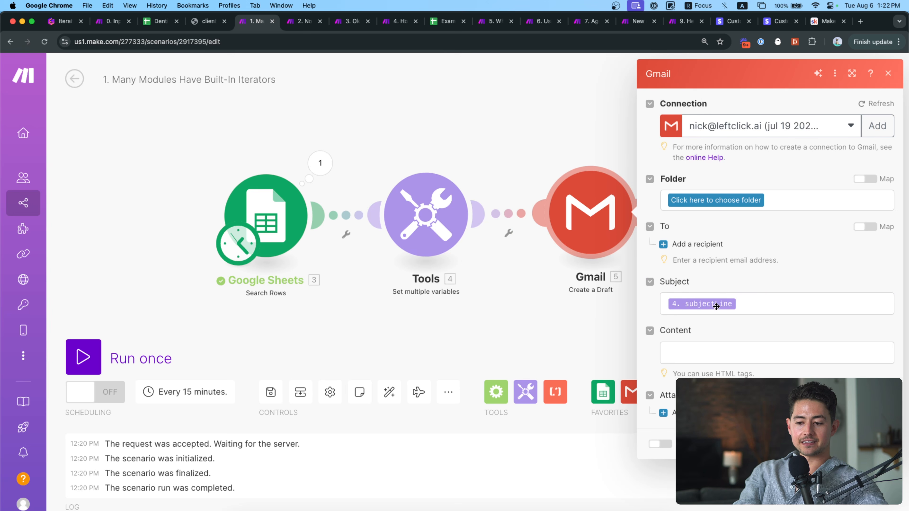
# Choose the Drafts folder and add one recipient email address.
pyautogui.click(720, 352)
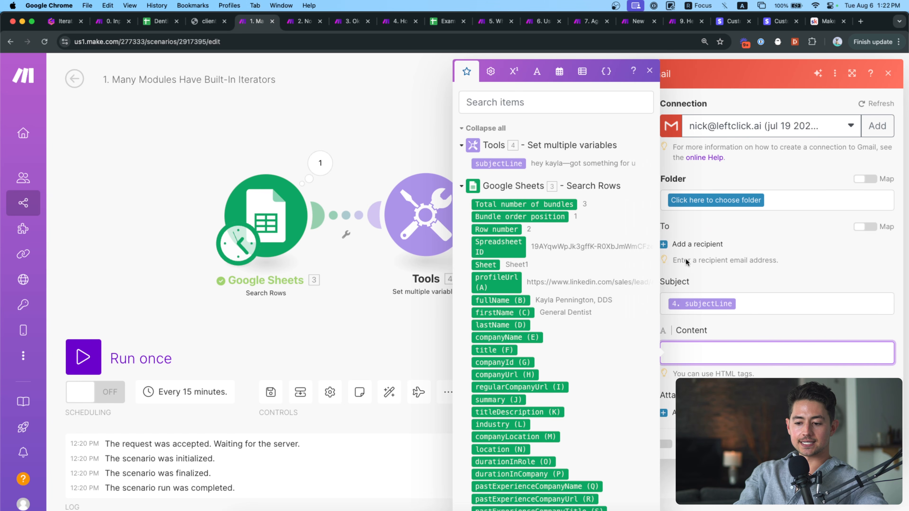
pyautogui.click(704, 204)
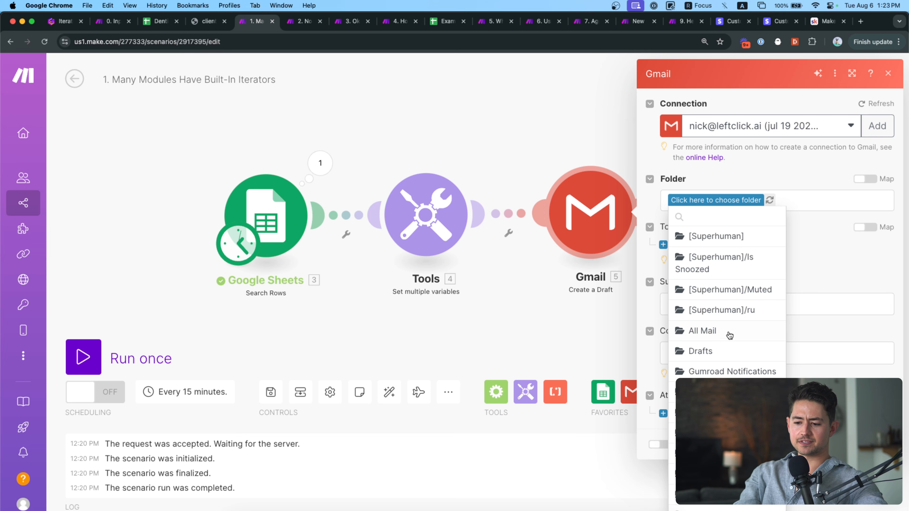
pyautogui.click(727, 351)
pyautogui.click(697, 245)
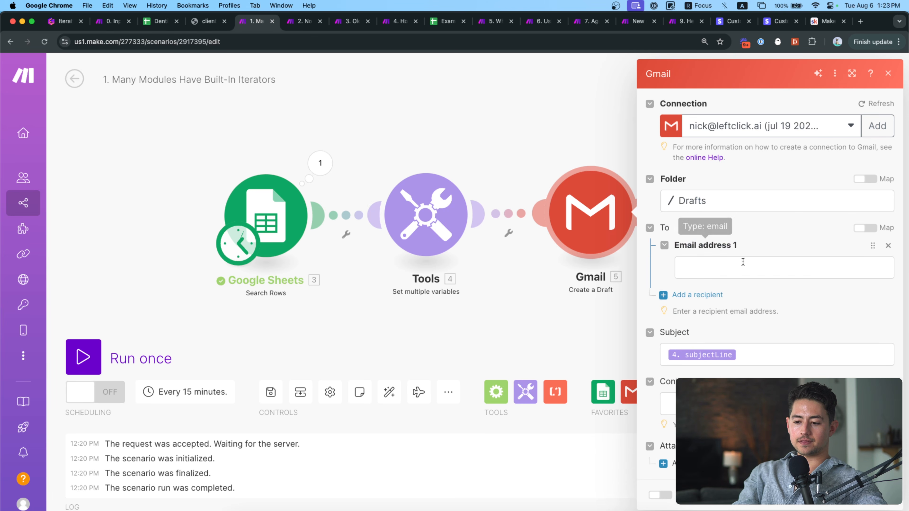
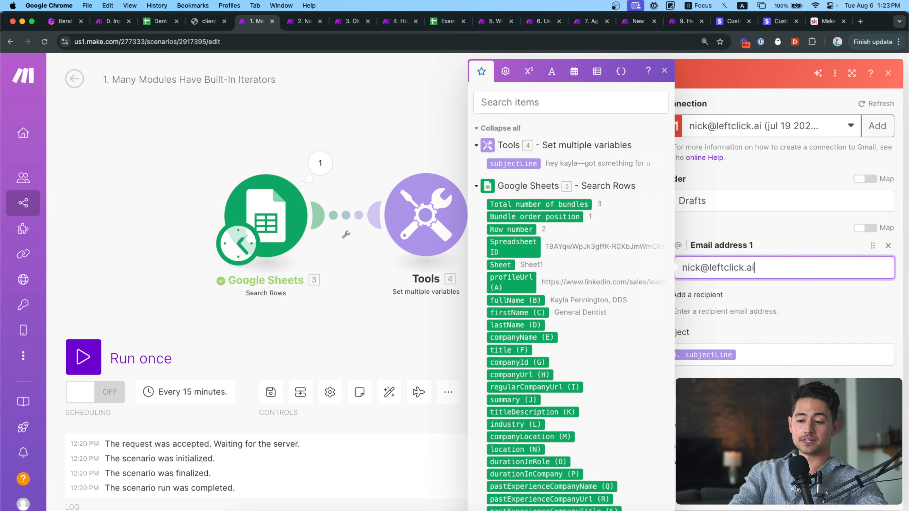
pyautogui.click(809, 315)
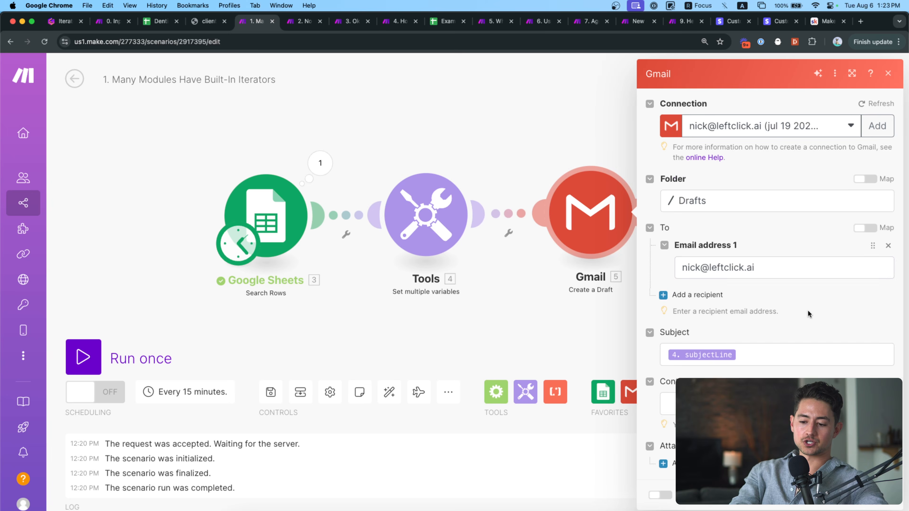
# Enter 'test' as the email body and confirm the Gmail settings.
pyautogui.click(769, 404)
pyautogui.write('test')
pyautogui.click(846, 375)
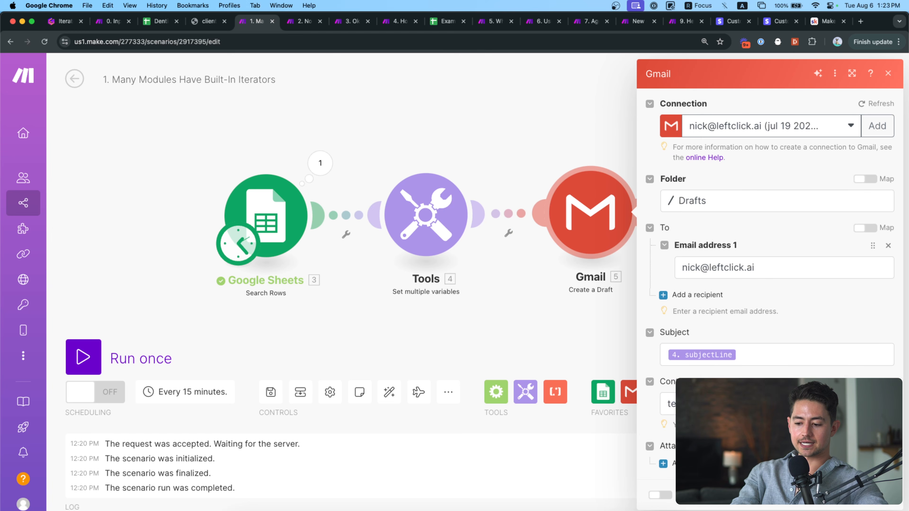
pyautogui.click(878, 495)
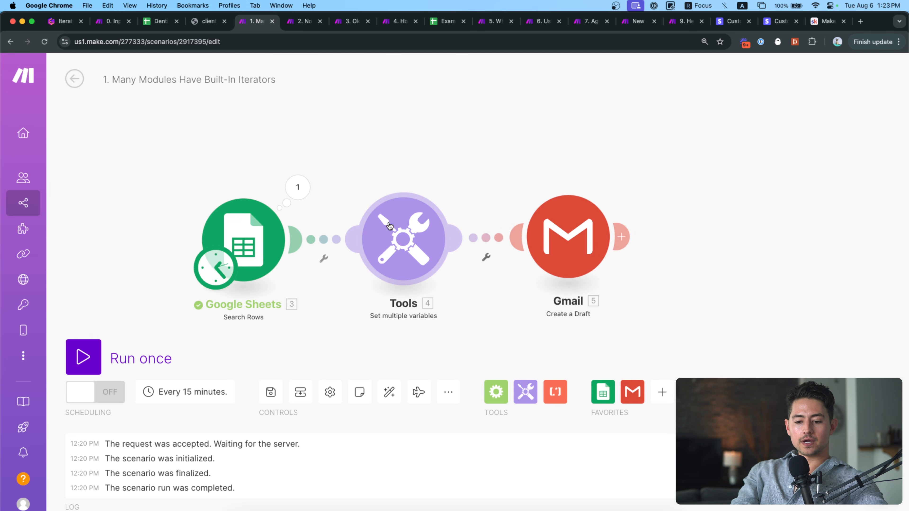
# Unlink the Gmail module from the Tools module.
pyautogui.click(475, 238)
pyautogui.click(508, 264)
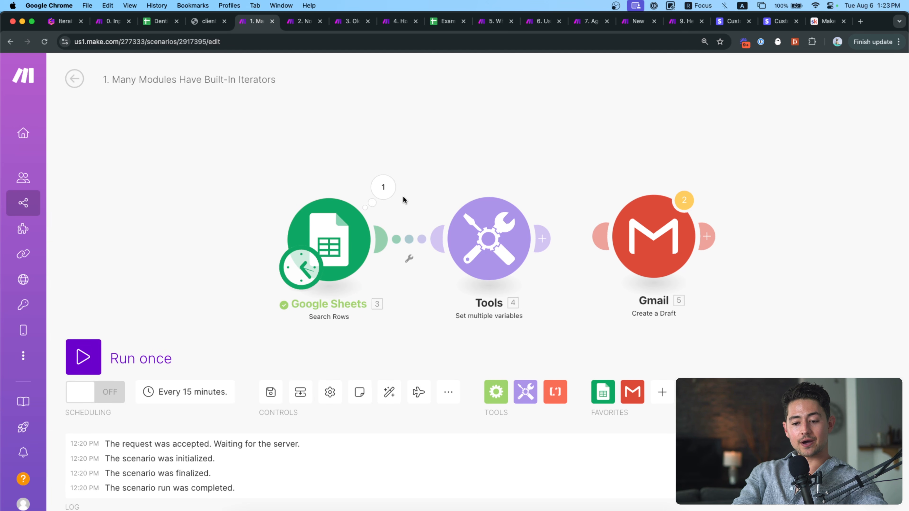
pyautogui.click(389, 190)
# Set Search Rows' maximum returned rows from 3 to 1 and run the scenario once.
pyautogui.click(335, 223)
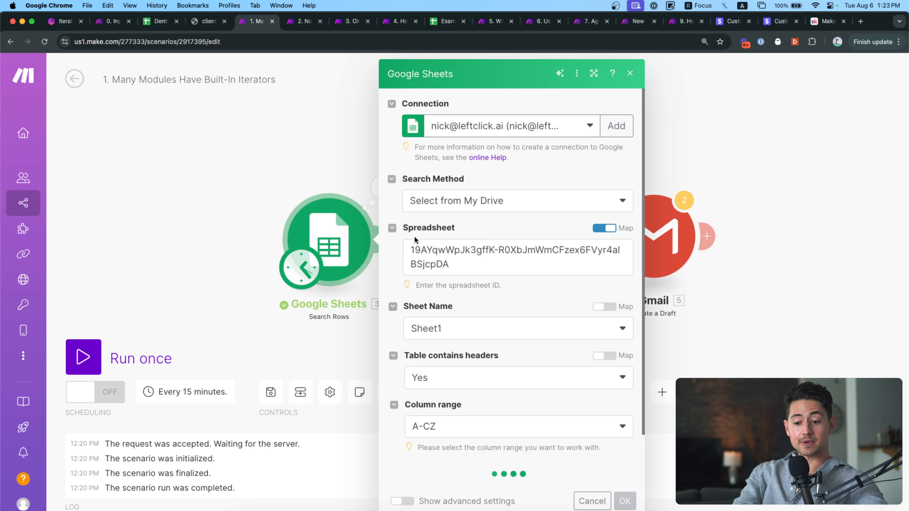
pyautogui.scroll(-2, 418, 267)
pyautogui.scroll(-5, 416, 336)
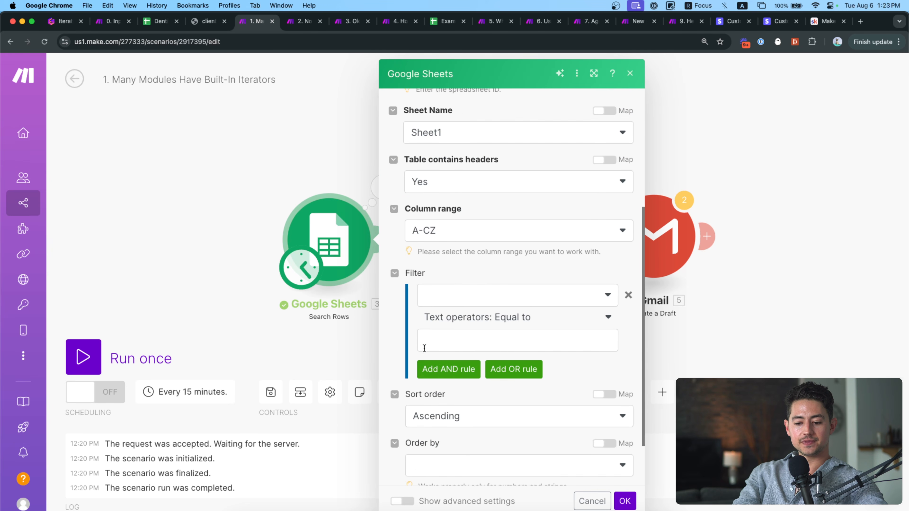
pyautogui.click(572, 465)
pyautogui.press('BackSpace')
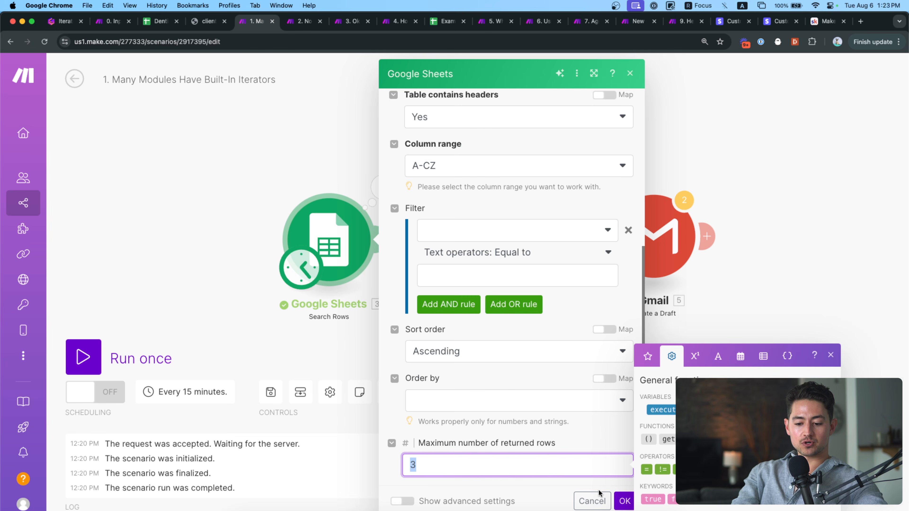
pyautogui.write('1')
pyautogui.click(626, 501)
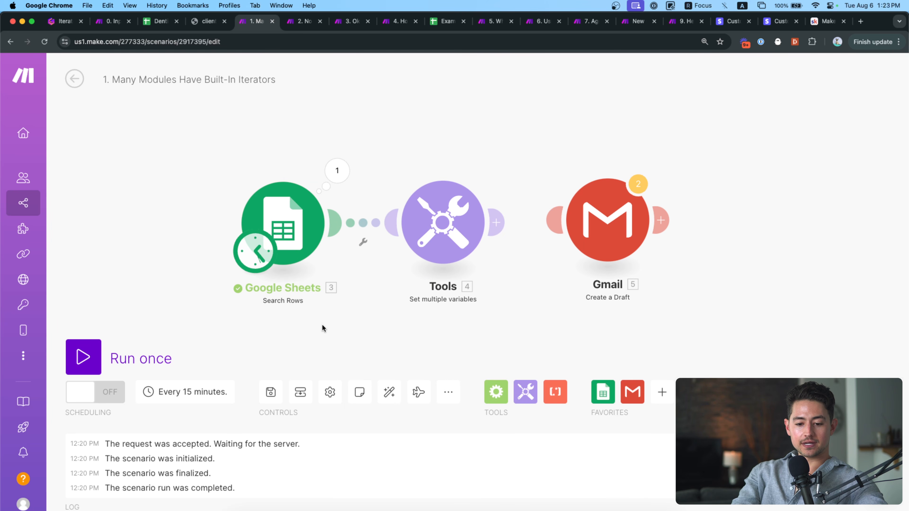
pyautogui.click(142, 346)
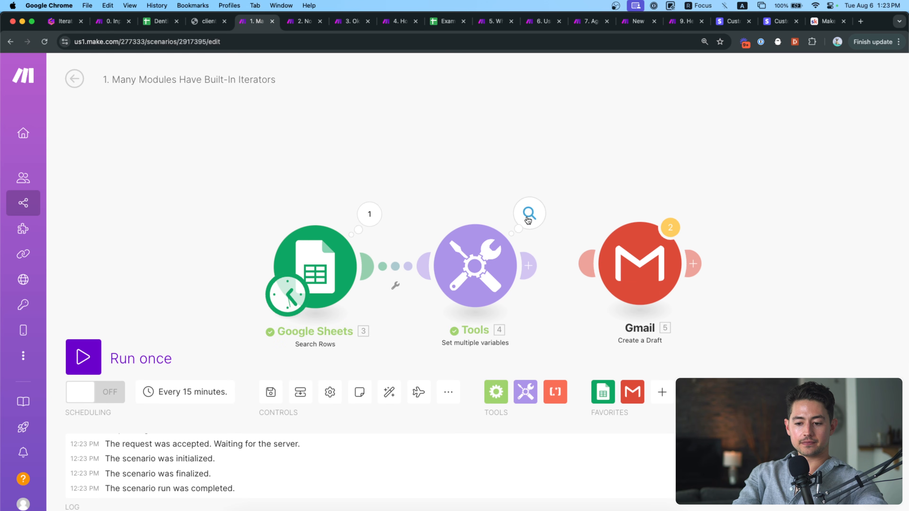
# Inspect the Google Sheets run output, noting the row limit and returned full name.
pyautogui.click(370, 214)
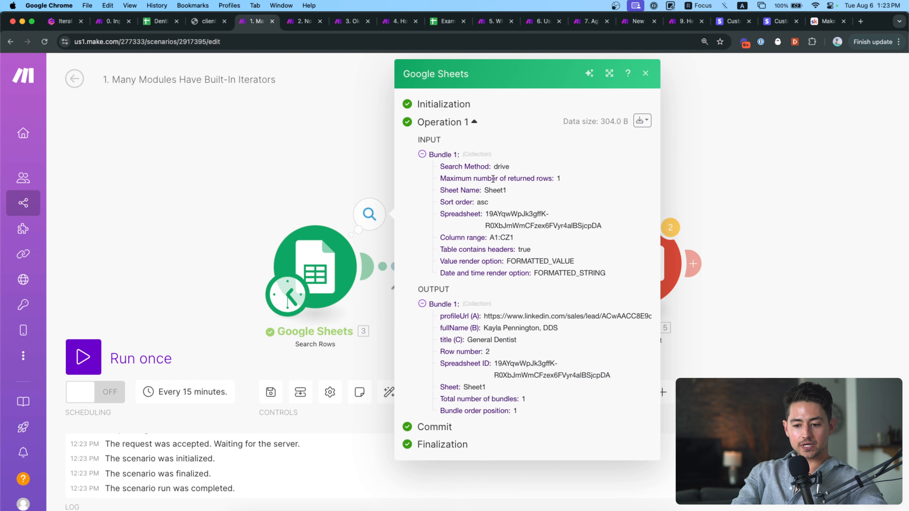
pyautogui.moveTo(440, 179); pyautogui.dragTo(547, 182)
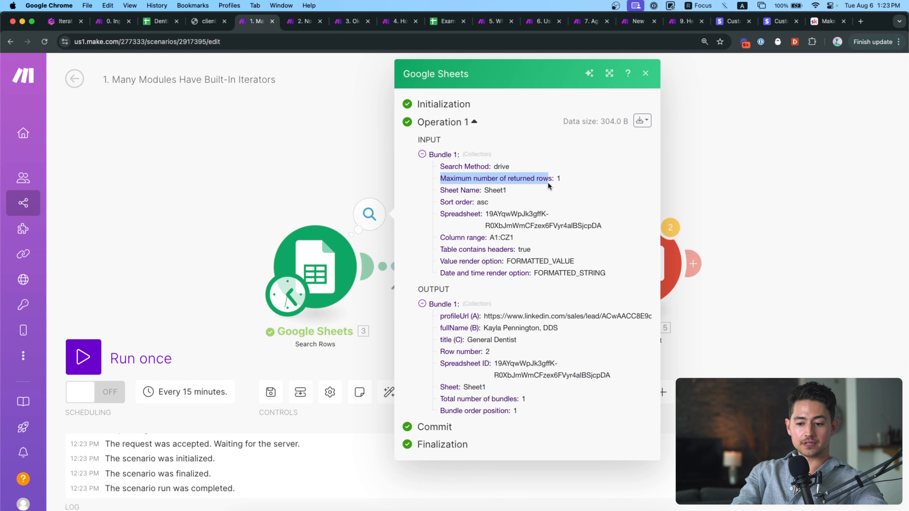
pyautogui.press('super+plus')
pyautogui.press('super+minus')
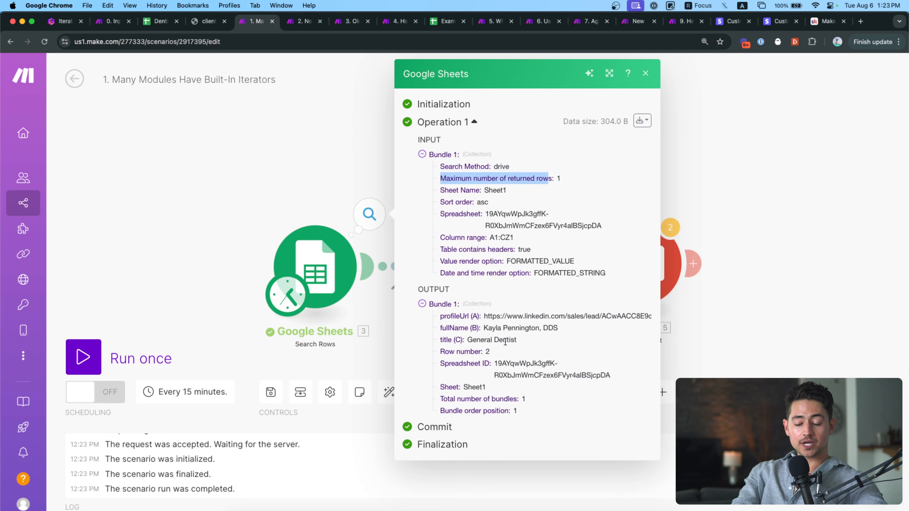
pyautogui.moveTo(485, 328); pyautogui.dragTo(553, 328)
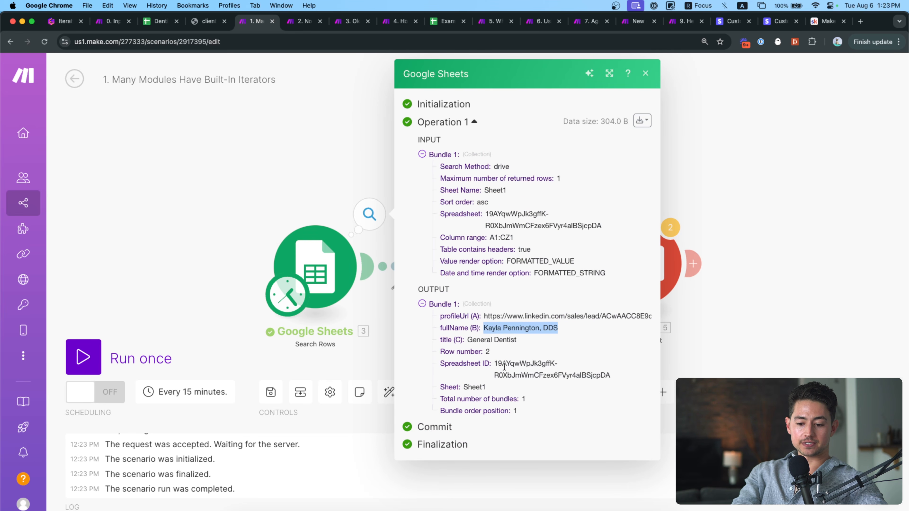
pyautogui.click(414, 209)
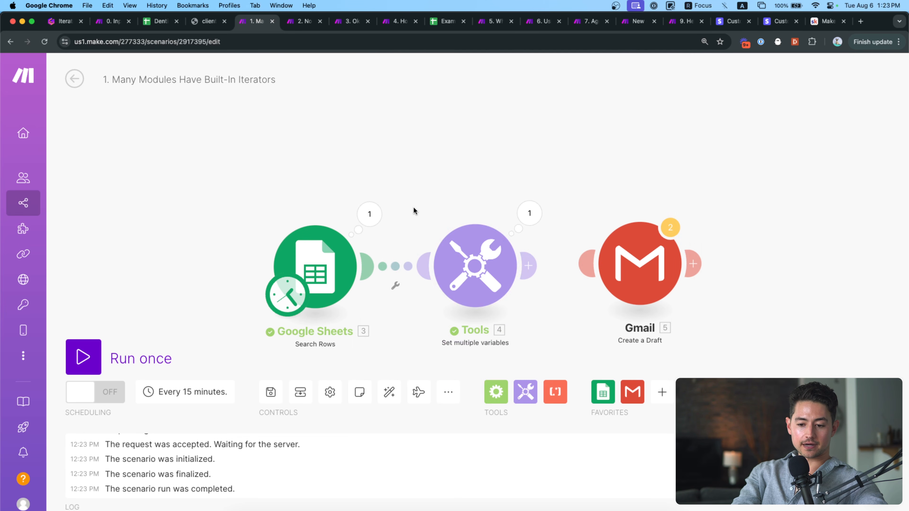
# Check the subjectLine formula and its Tools output, then open the Search Rows settings.
pyautogui.click(479, 265)
pyautogui.click(703, 296)
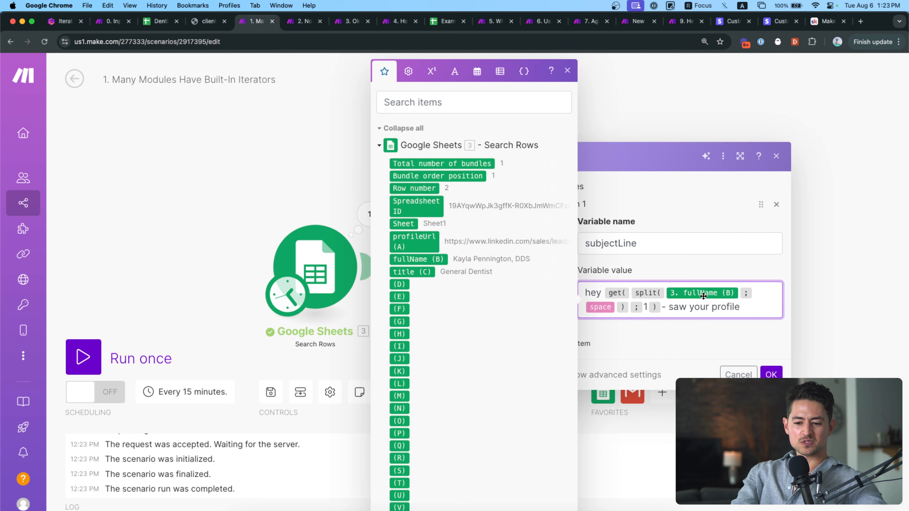
pyautogui.click(600, 124)
pyautogui.click(530, 212)
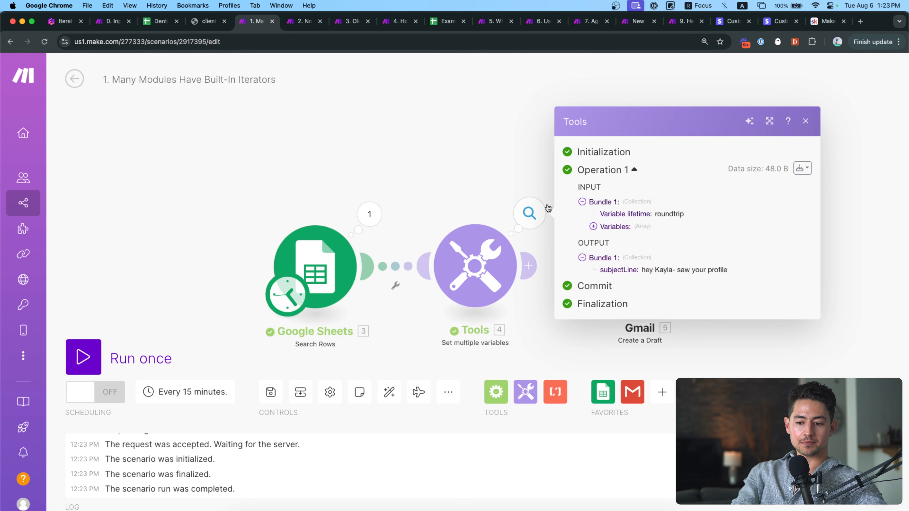
pyautogui.click(627, 225)
pyautogui.click(626, 232)
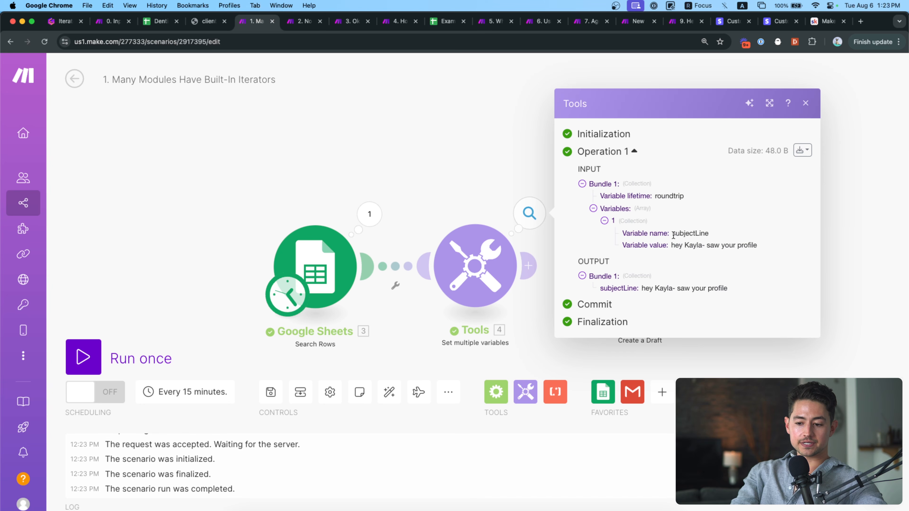
pyautogui.moveTo(672, 234); pyautogui.dragTo(709, 235)
pyautogui.moveTo(740, 285); pyautogui.dragTo(642, 288)
pyautogui.click(740, 290)
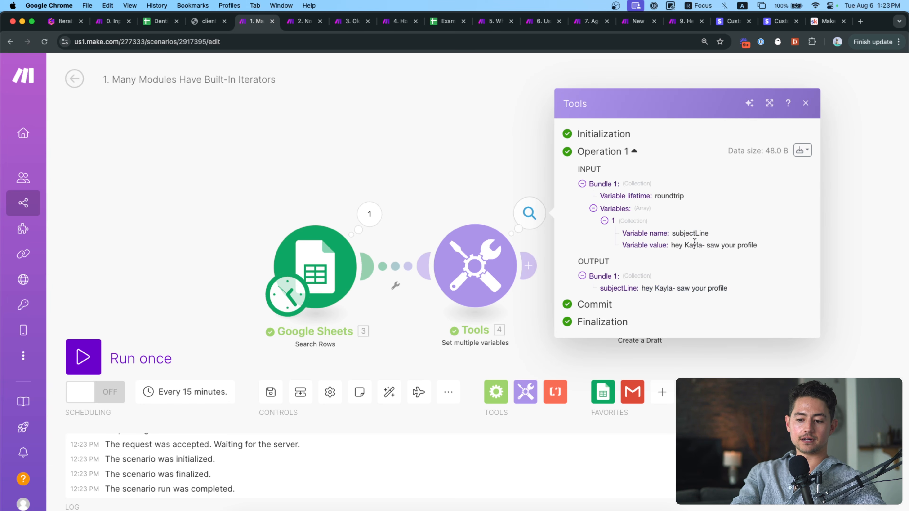
pyautogui.click(443, 168)
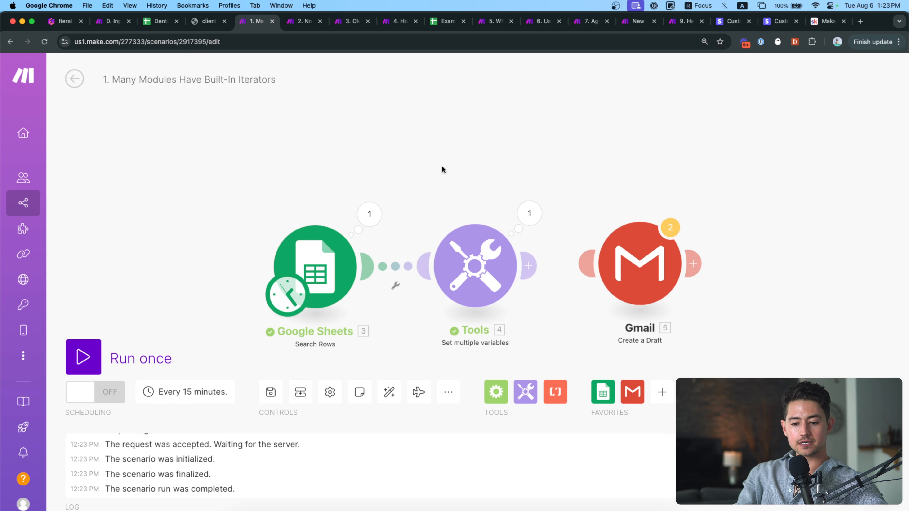
pyautogui.click(351, 272)
# Set maximum returned rows to 3 and run the scenario once.
pyautogui.scroll(-2, 419, 347)
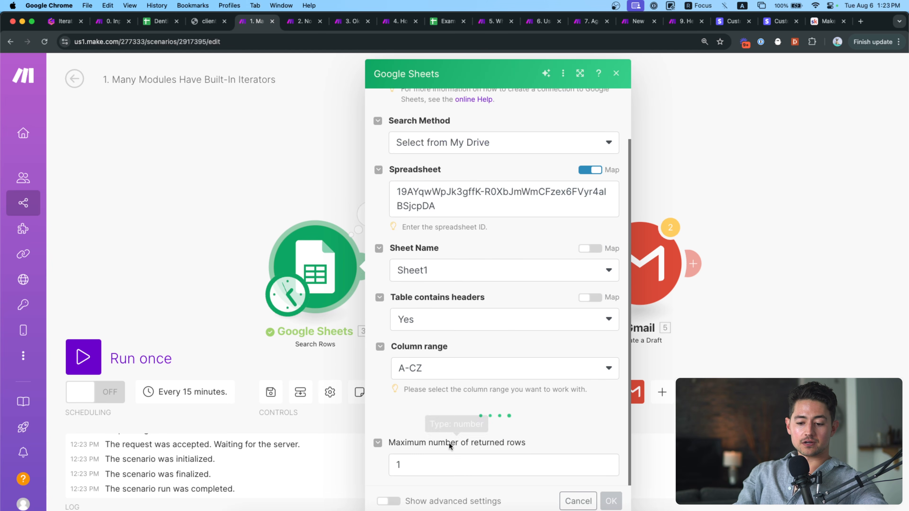
pyautogui.click(539, 465)
pyautogui.write('2')
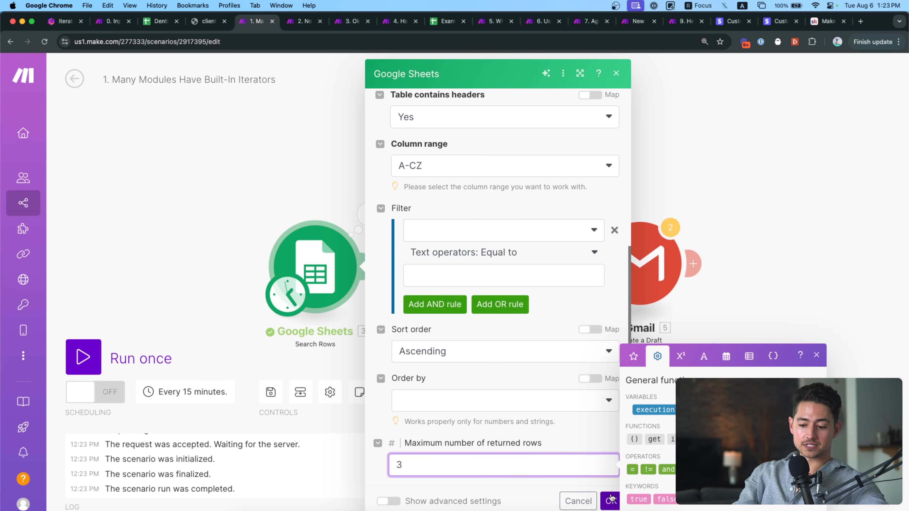
pyautogui.click(611, 501)
pyautogui.click(181, 360)
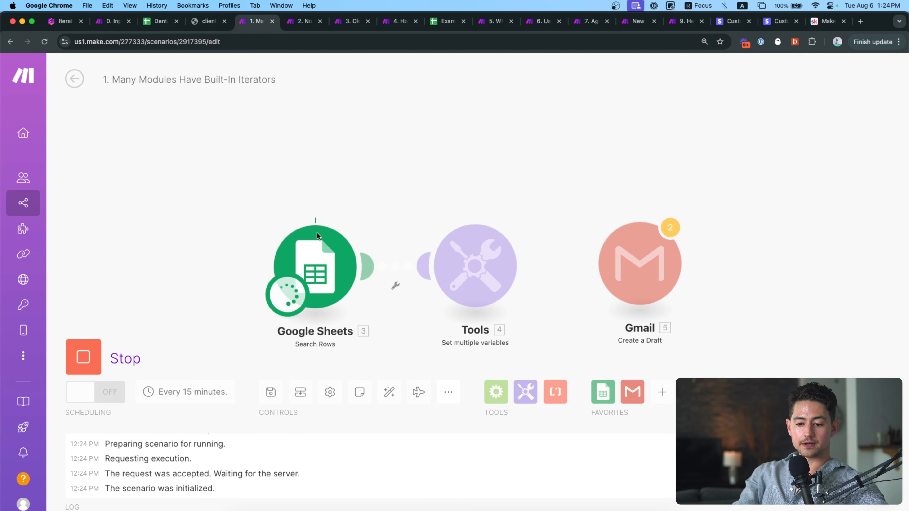
# Review the three row bundles and Tools Operations 1–3, then connect Tools to Gmail.
pyautogui.scroll(-1, 394, 181)
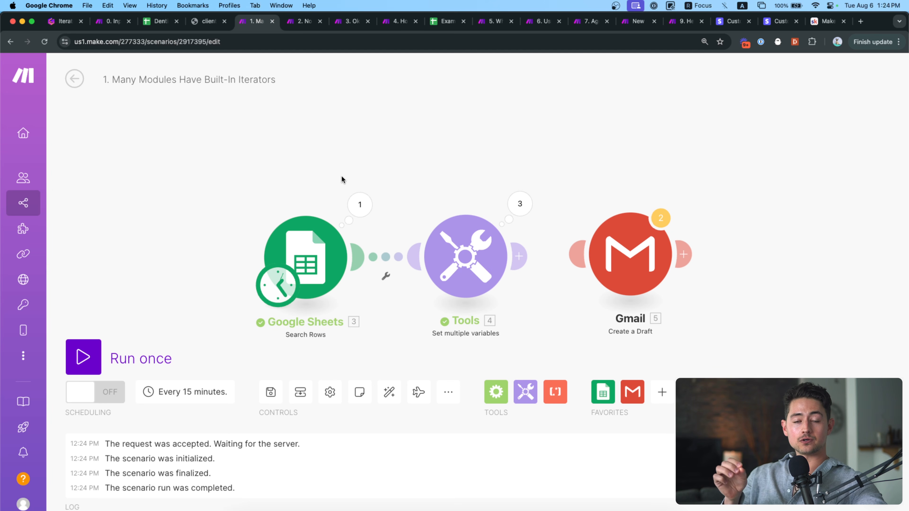
pyautogui.click(359, 205)
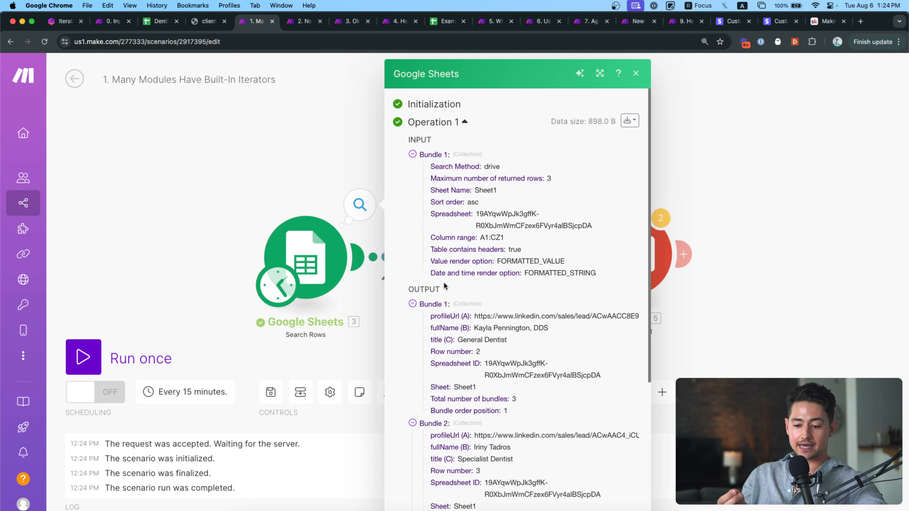
pyautogui.scroll(-3, 443, 283)
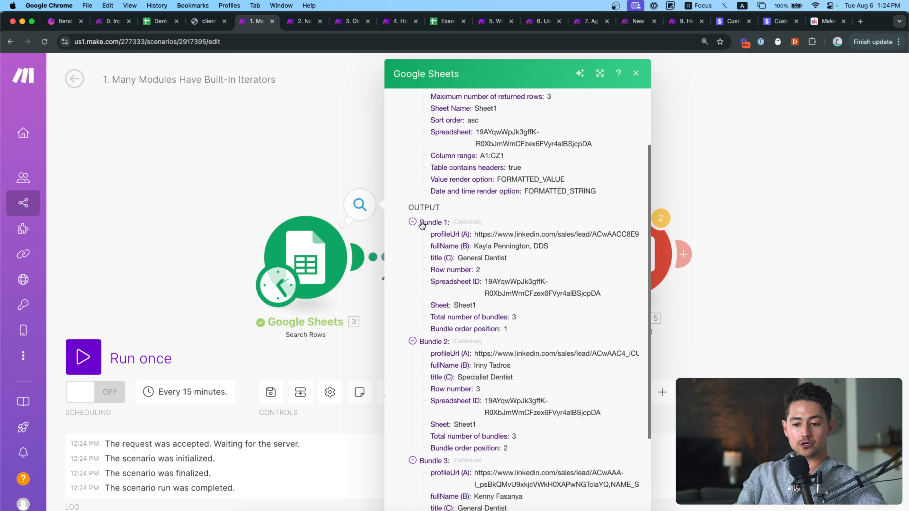
pyautogui.scroll(-3, 439, 344)
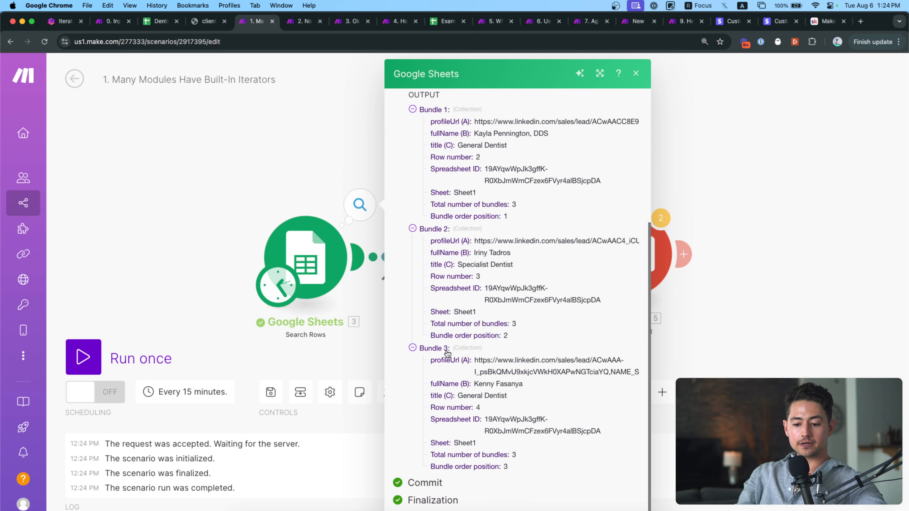
pyautogui.click(331, 158)
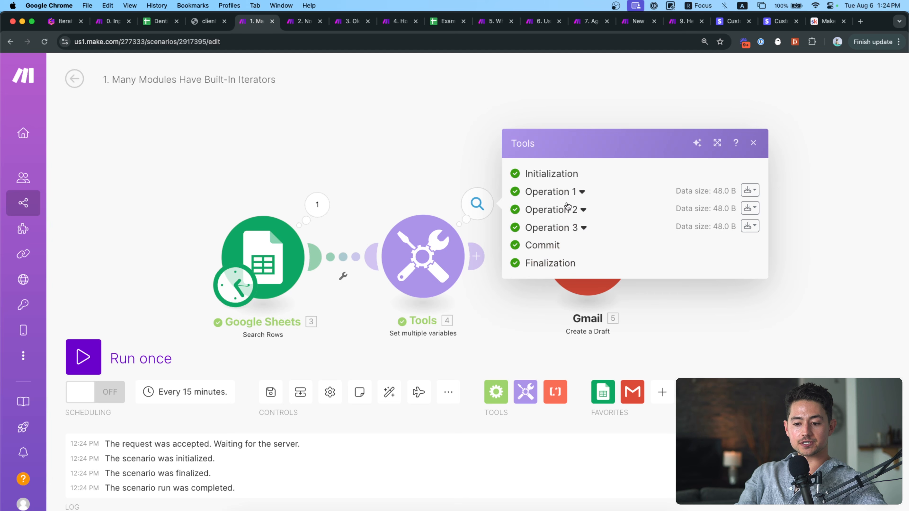
pyautogui.click(581, 194)
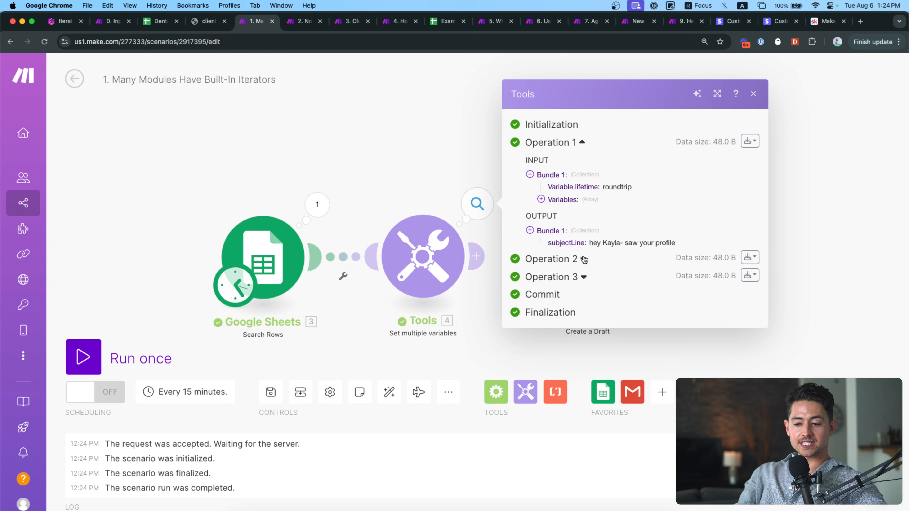
pyautogui.click(583, 259)
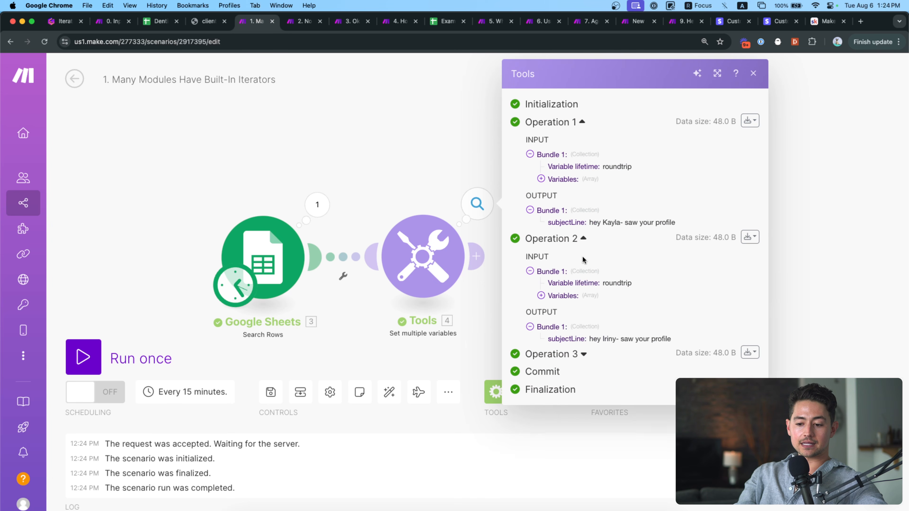
pyautogui.click(585, 354)
pyautogui.click(419, 198)
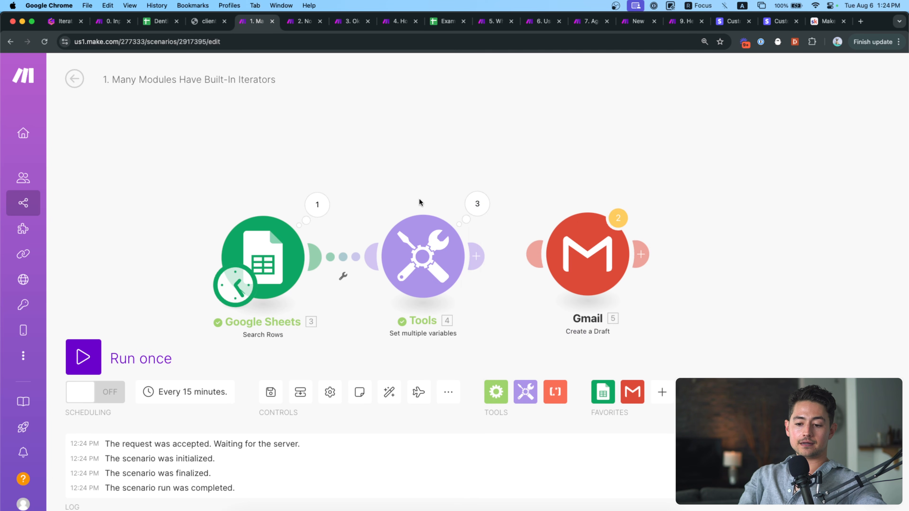
pyautogui.moveTo(478, 254); pyautogui.dragTo(536, 251)
# Check the Gmail draft settings, run the full scenario once, and view the Google Sheets output.
pyautogui.click(560, 247)
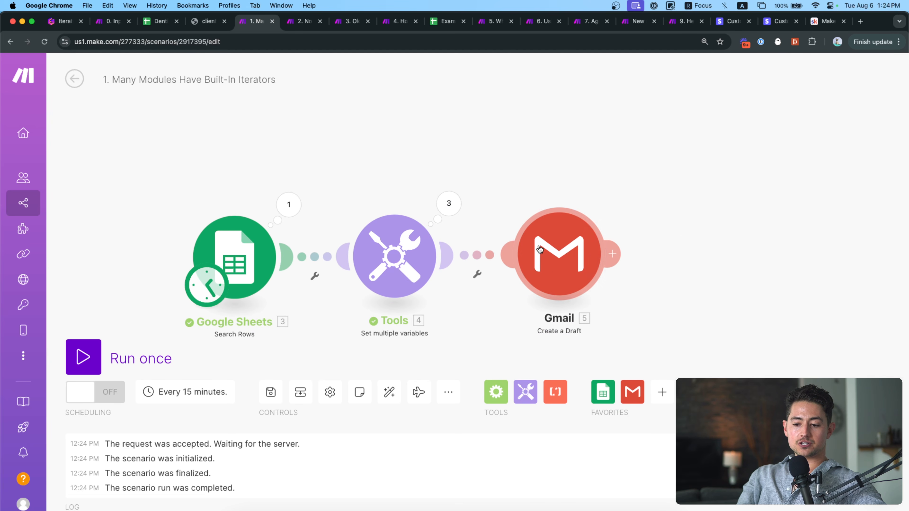
pyautogui.click(510, 174)
pyautogui.click(83, 356)
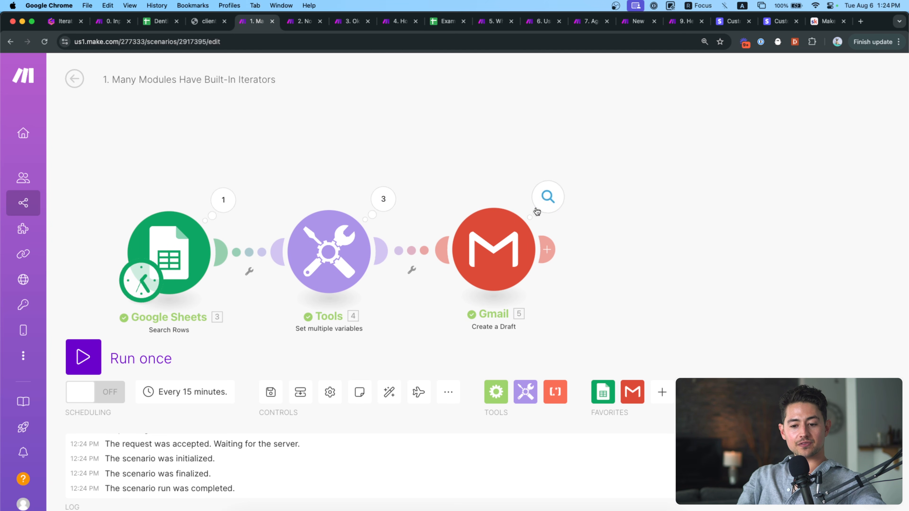
pyautogui.click(223, 199)
pyautogui.scroll(-2, 322, 257)
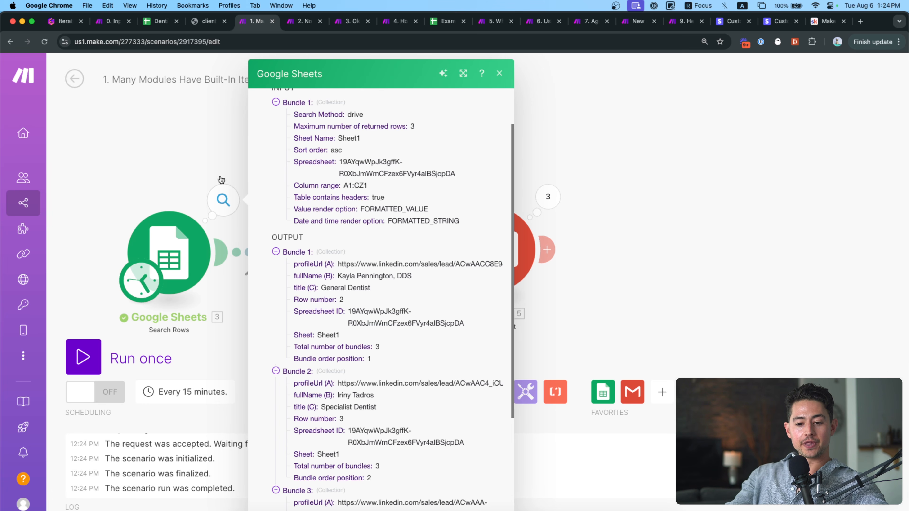
# Recheck the three Google Sheets Search Rows bundles and close that output.
pyautogui.click(201, 171)
pyautogui.click(223, 205)
pyautogui.scroll(-5, 295, 304)
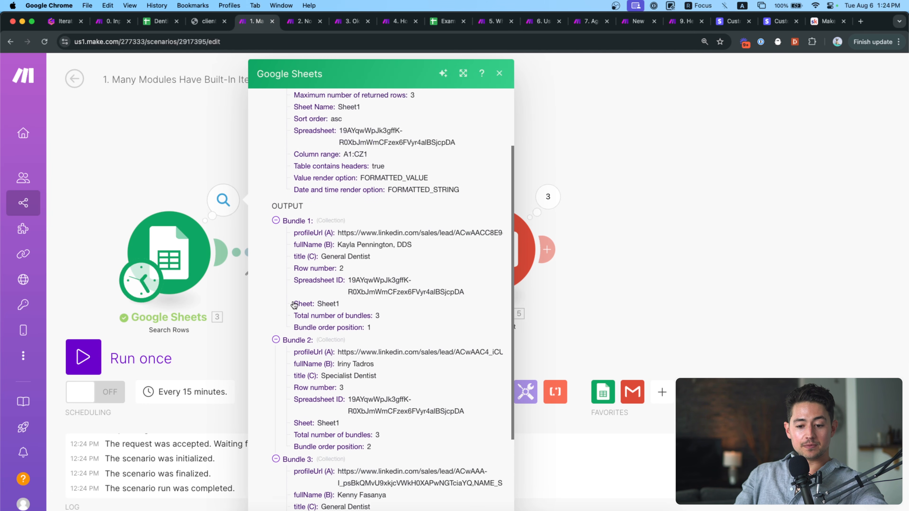
pyautogui.click(196, 166)
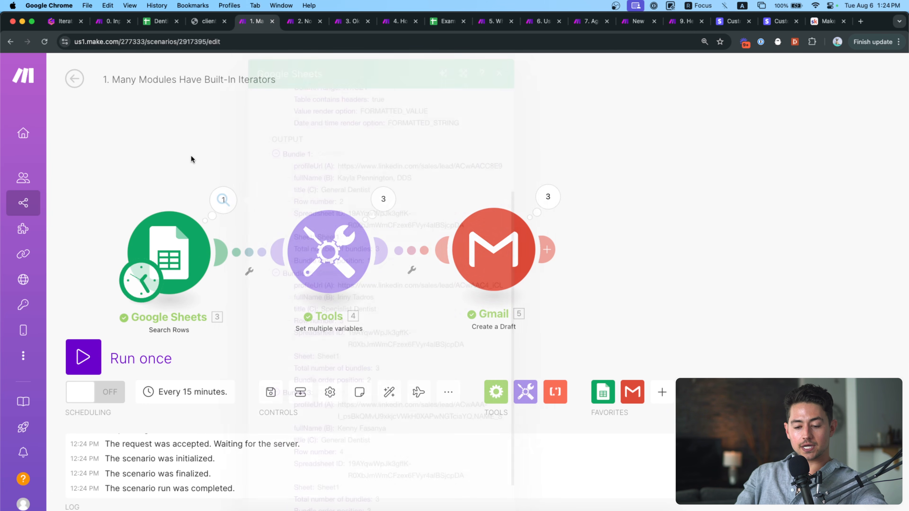
# Expand Tools Operations 1–3 to view each subject line, then close the inspector.
pyautogui.click(376, 205)
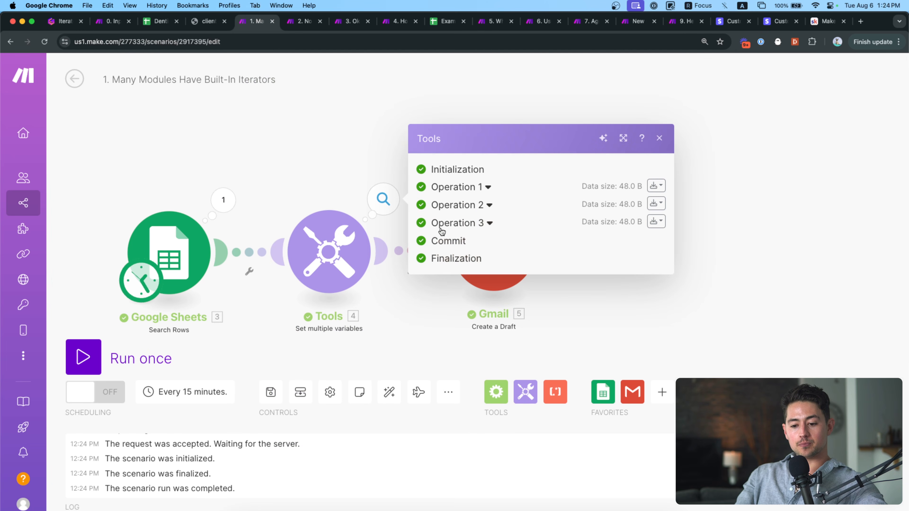
pyautogui.click(487, 188)
pyautogui.click(489, 254)
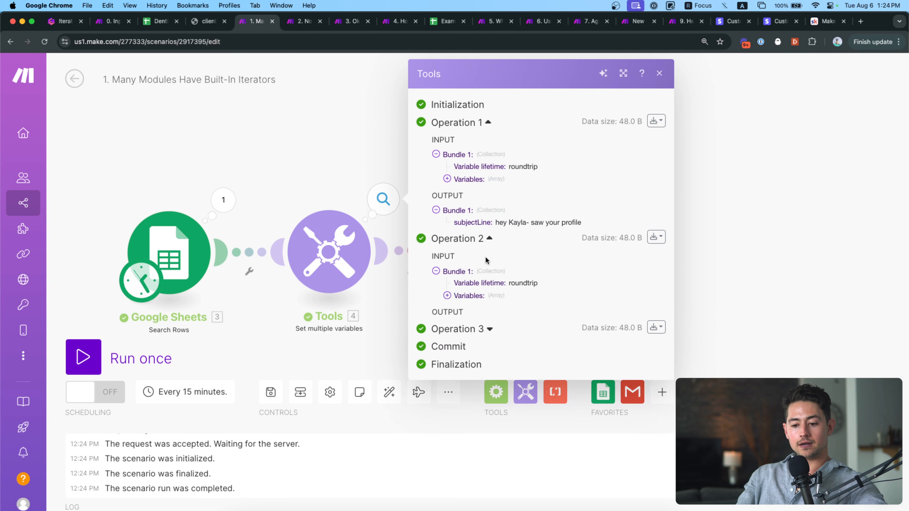
pyautogui.click(489, 354)
pyautogui.click(310, 177)
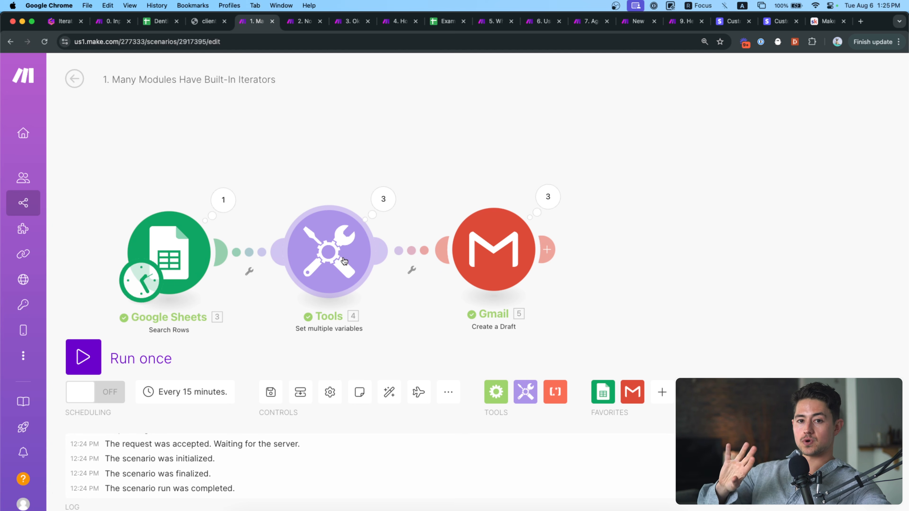
pyautogui.moveTo(339, 161); pyautogui.dragTo(355, 158)
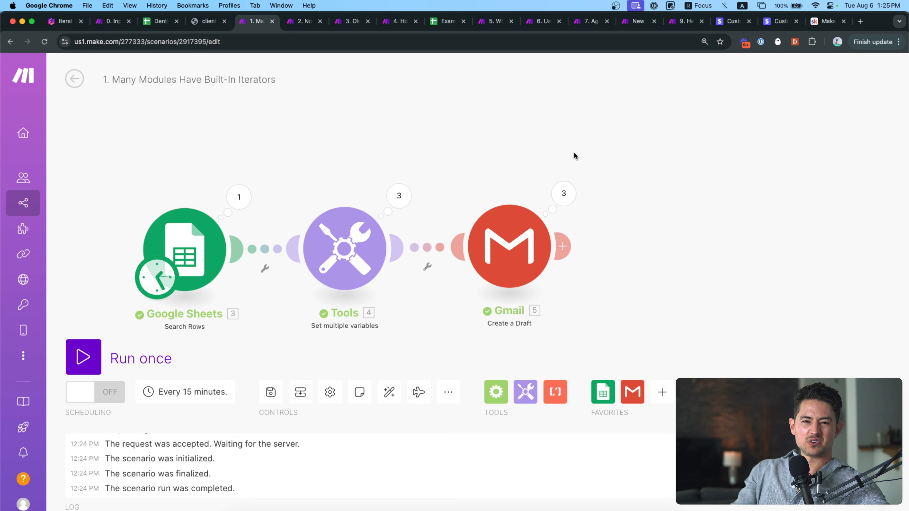
pyautogui.moveTo(280, 148); pyautogui.dragTo(351, 137)
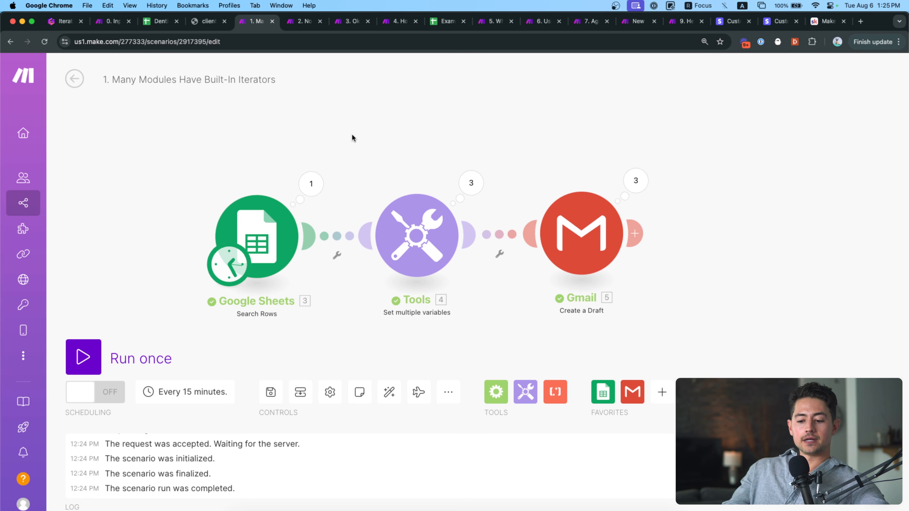
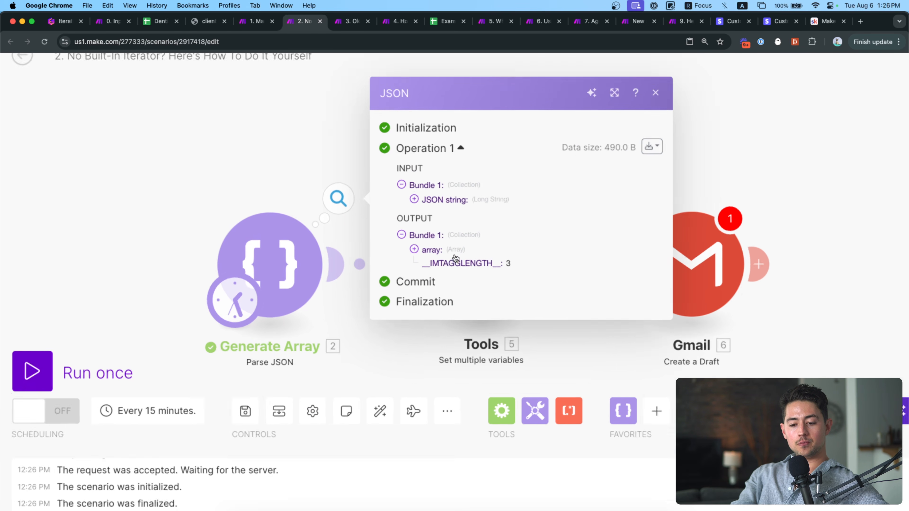
# Expand the Parse JSON array's three items to read each title, fullName and profileUrl.
pyautogui.click(434, 251)
pyautogui.click(456, 246)
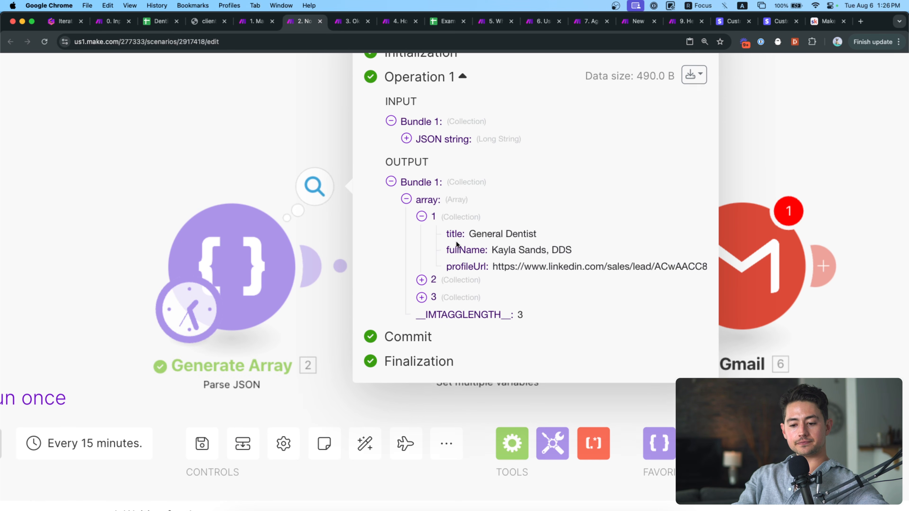
pyautogui.click(462, 283)
pyautogui.click(463, 349)
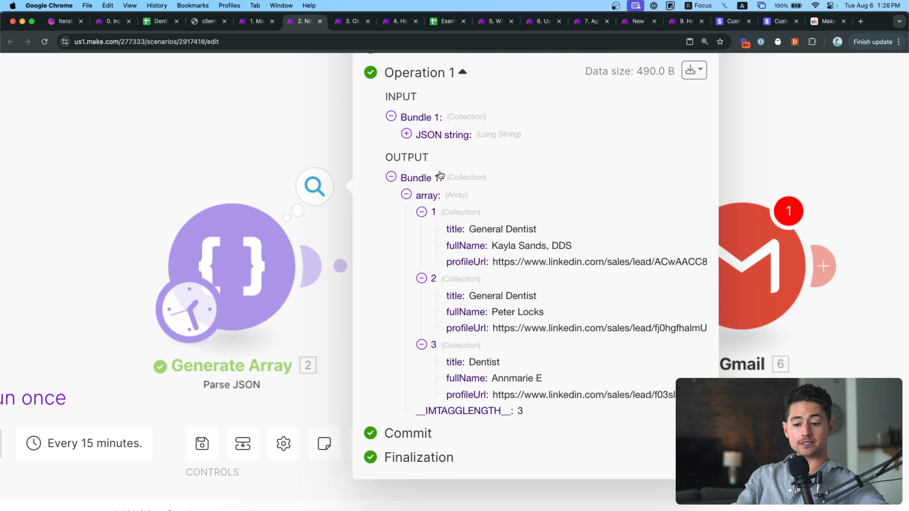
pyautogui.tripleClick(477, 226)
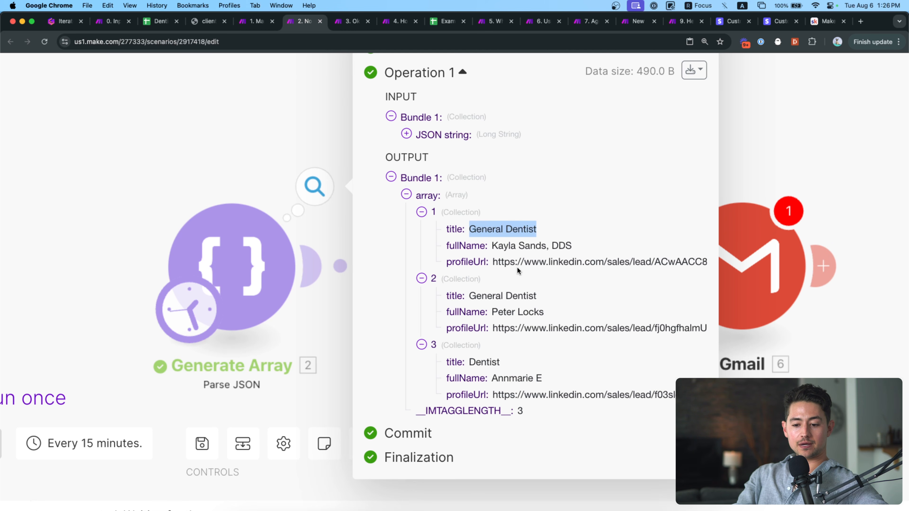
pyautogui.click(293, 128)
pyautogui.click(498, 234)
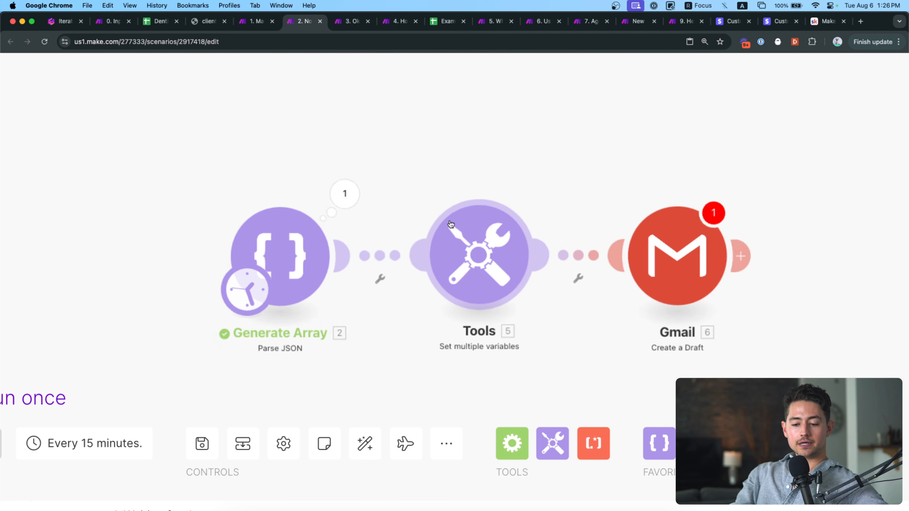
pyautogui.scroll(-5, 498, 230)
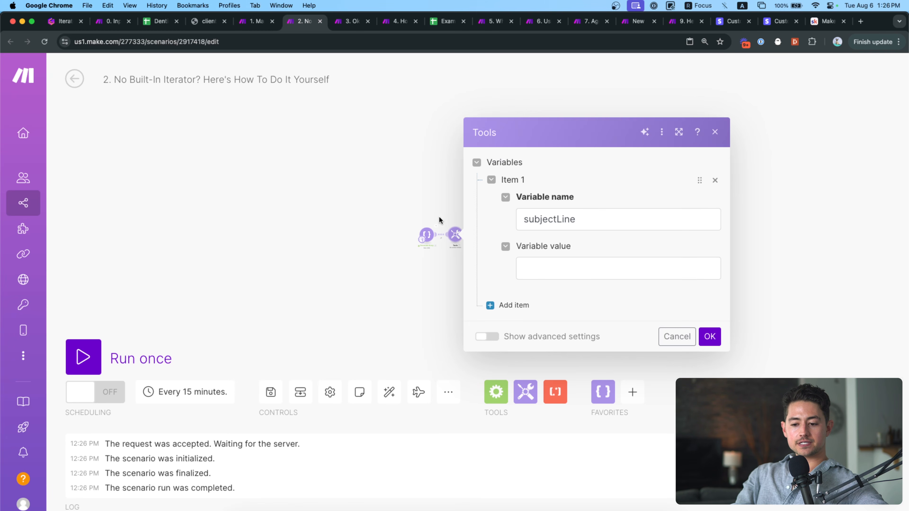
pyautogui.click(444, 223)
pyautogui.scroll(5, 446, 227)
pyautogui.moveTo(469, 217); pyautogui.dragTo(446, 210)
pyautogui.scroll(3, 446, 229)
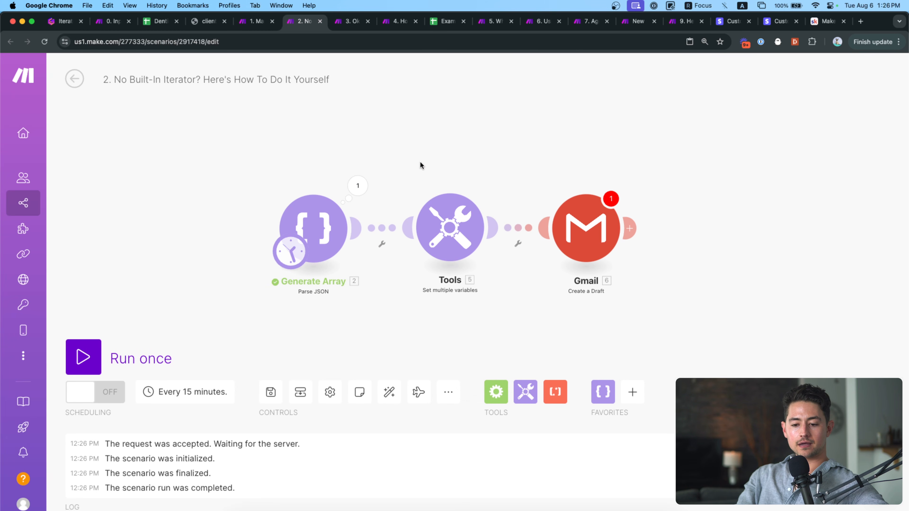
pyautogui.click(448, 226)
pyautogui.click(576, 252)
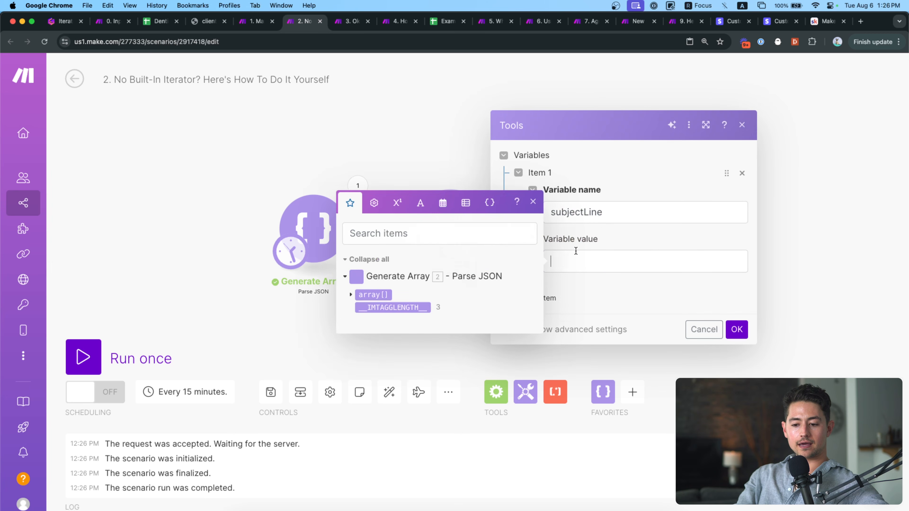
pyautogui.doubleClick(613, 209)
pyautogui.click(351, 226)
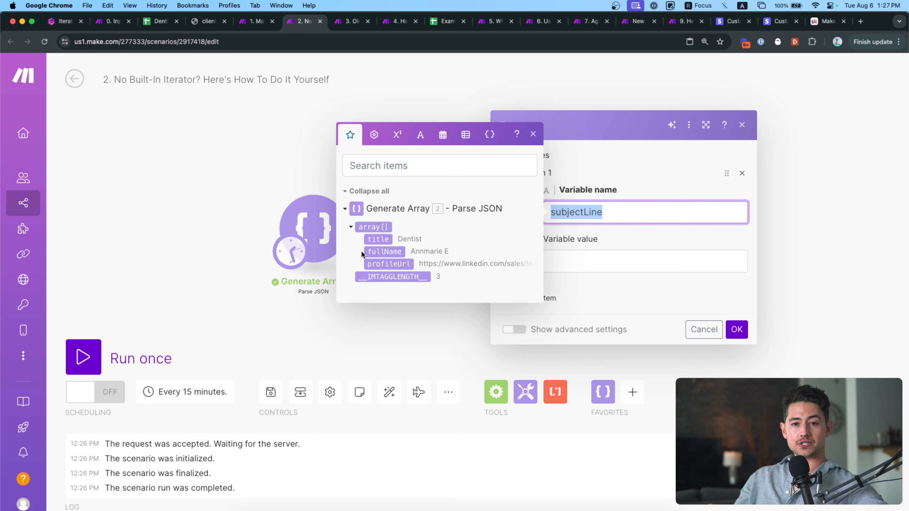
pyautogui.click(592, 270)
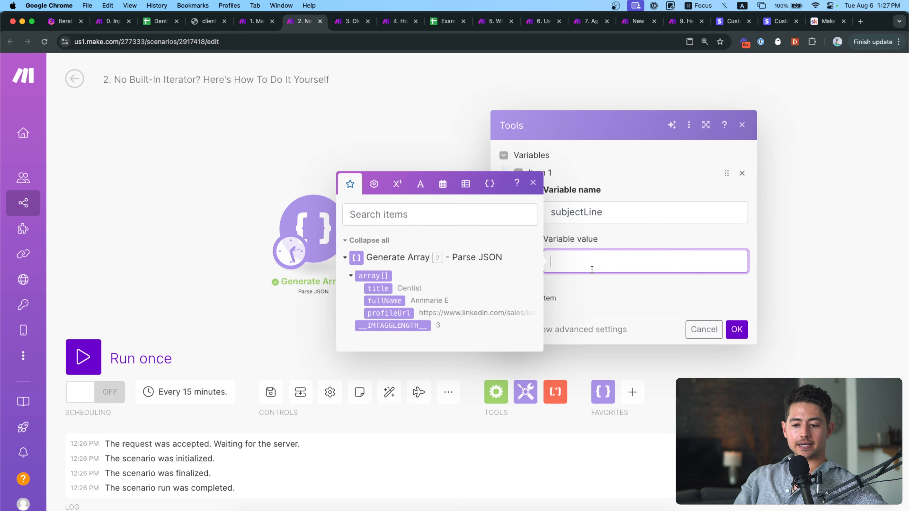
pyautogui.click(379, 300)
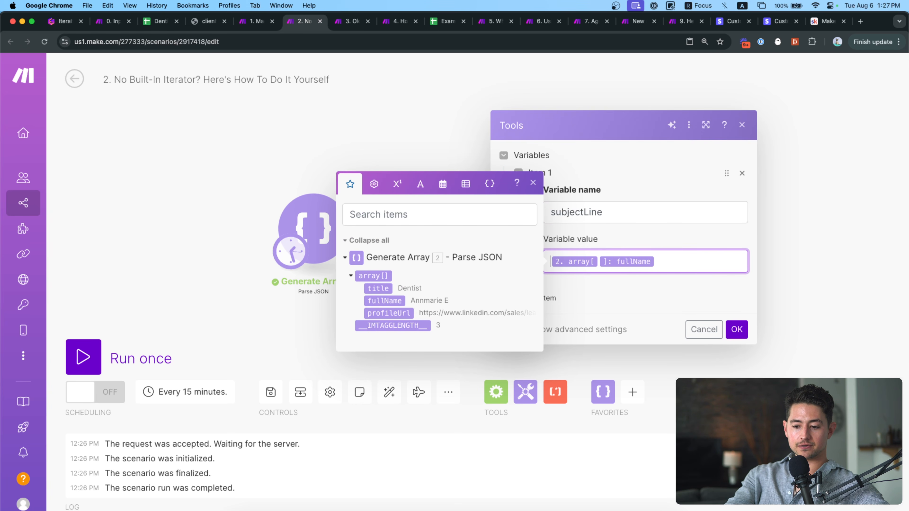
pyautogui.click(600, 261)
pyautogui.write('1')
pyautogui.press('BackSpace')
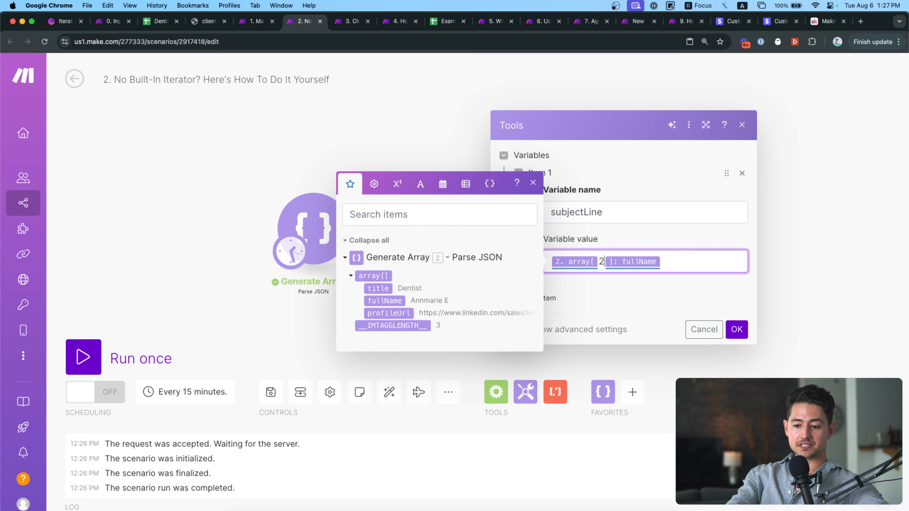
pyautogui.write('6')
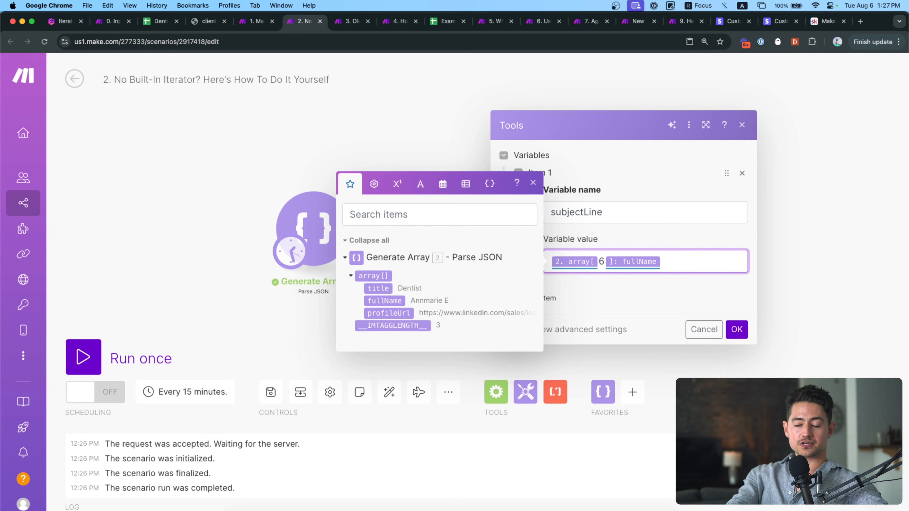
pyautogui.press('BackSpace')
pyautogui.write('50')
pyautogui.click(742, 125)
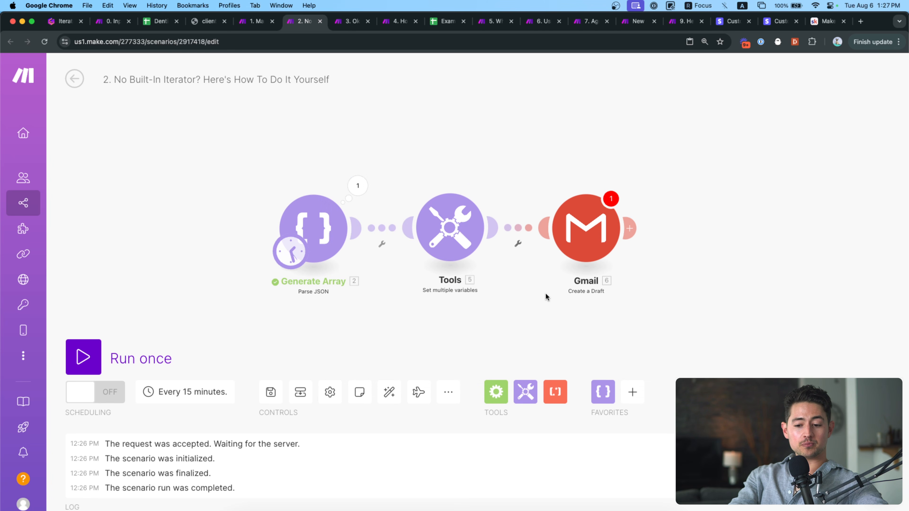
pyautogui.click(455, 233)
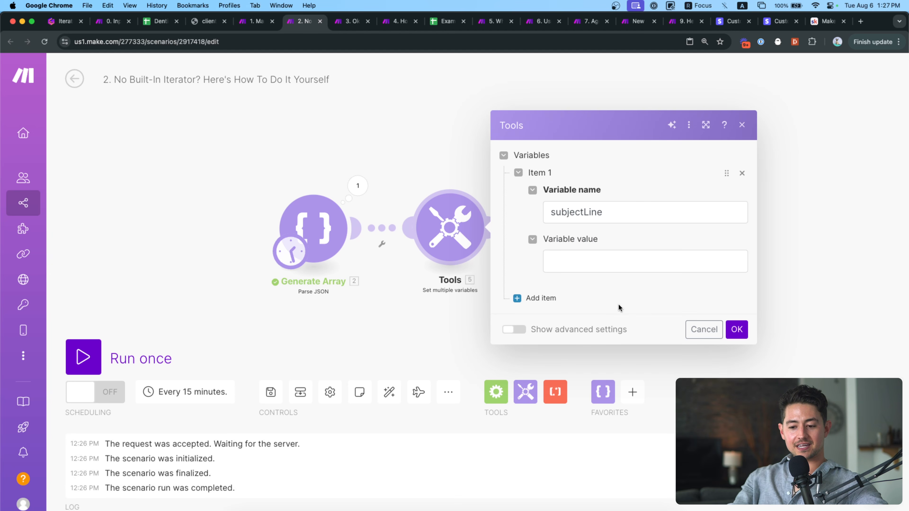
pyautogui.click(621, 270)
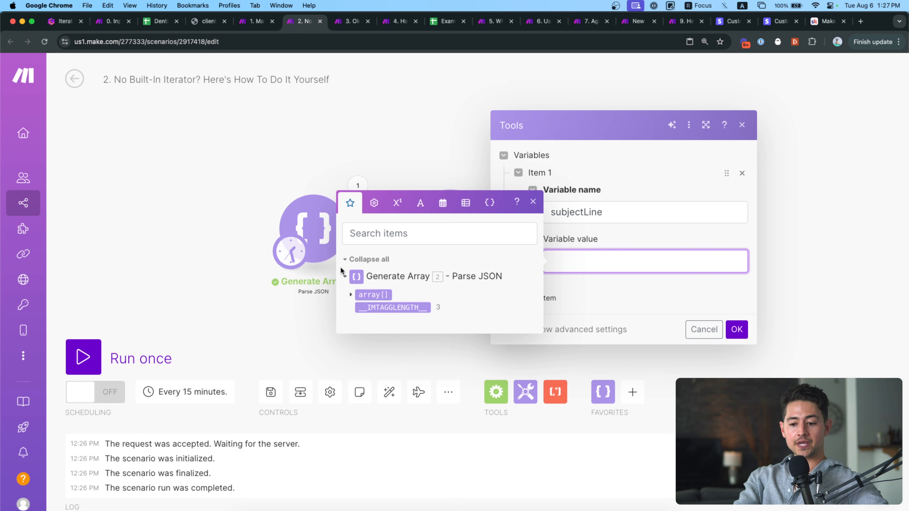
pyautogui.click(350, 296)
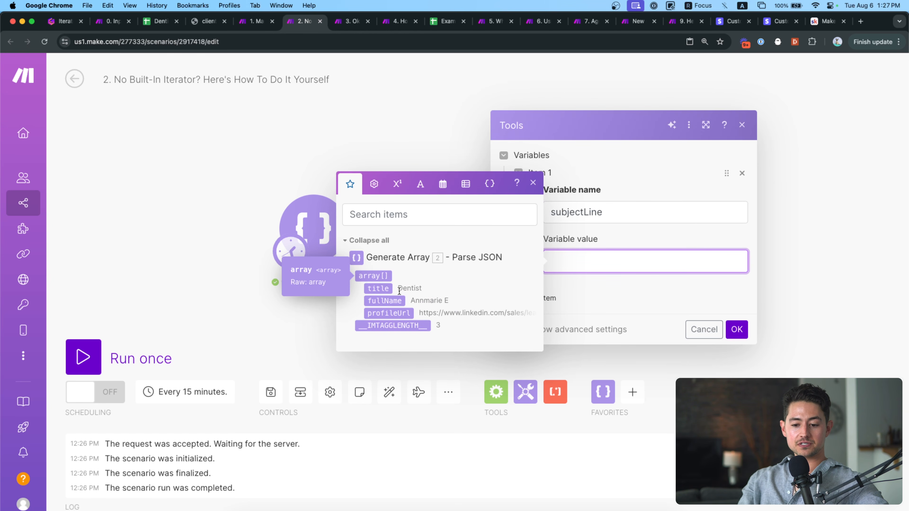
pyautogui.click(400, 300)
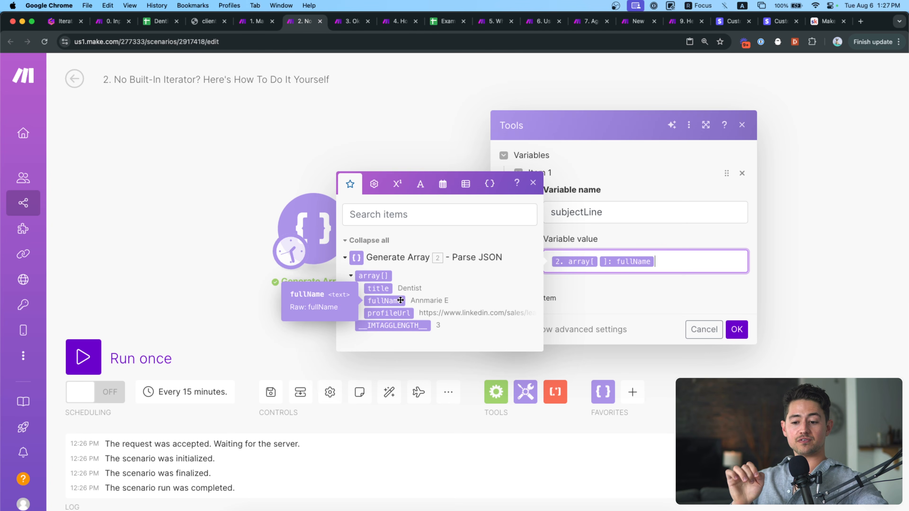
pyautogui.write('123123123')
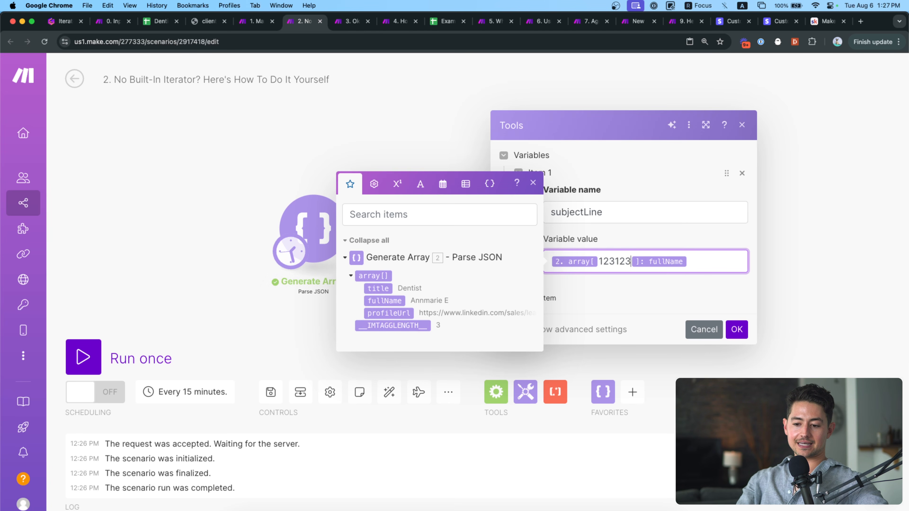
pyautogui.press('super+a')
pyautogui.press('BackSpace')
pyautogui.click(736, 328)
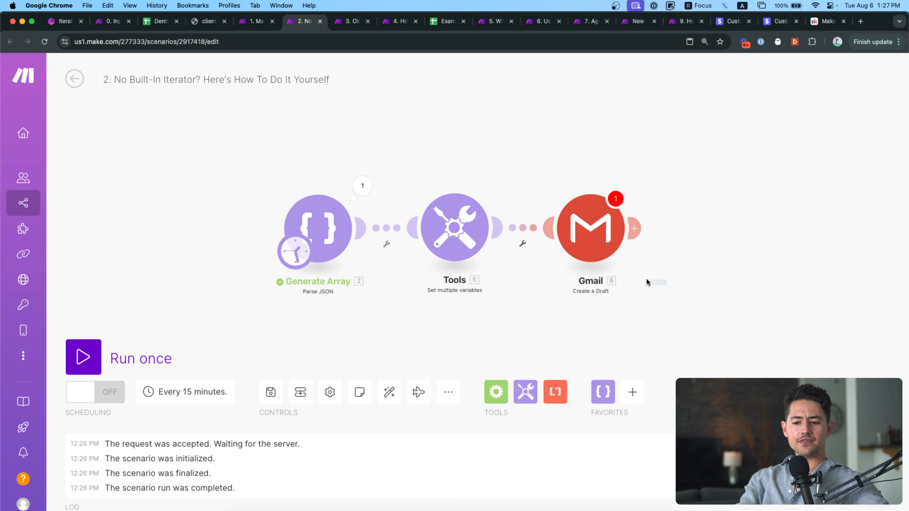
# Insert a Flow Control Iterator between Generate Array and Tools and auto-align the modules.
pyautogui.moveTo(539, 210); pyautogui.dragTo(570, 214)
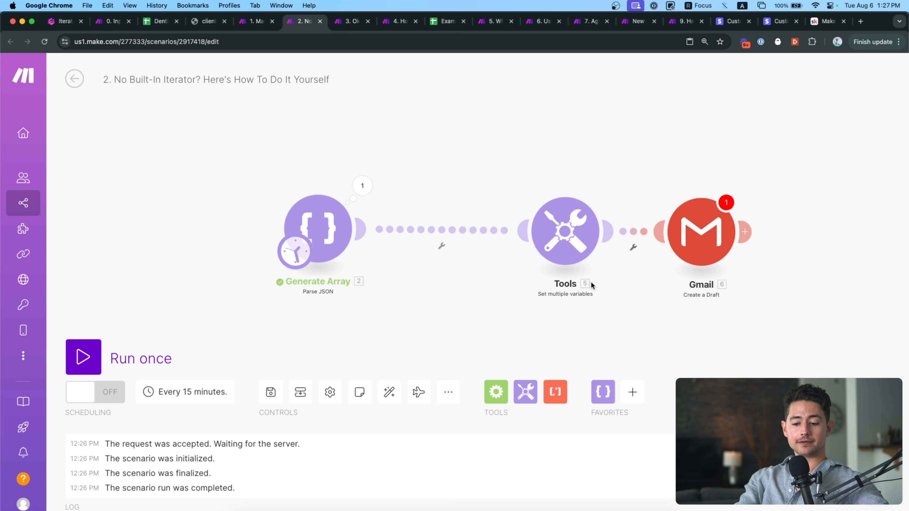
pyautogui.click(500, 394)
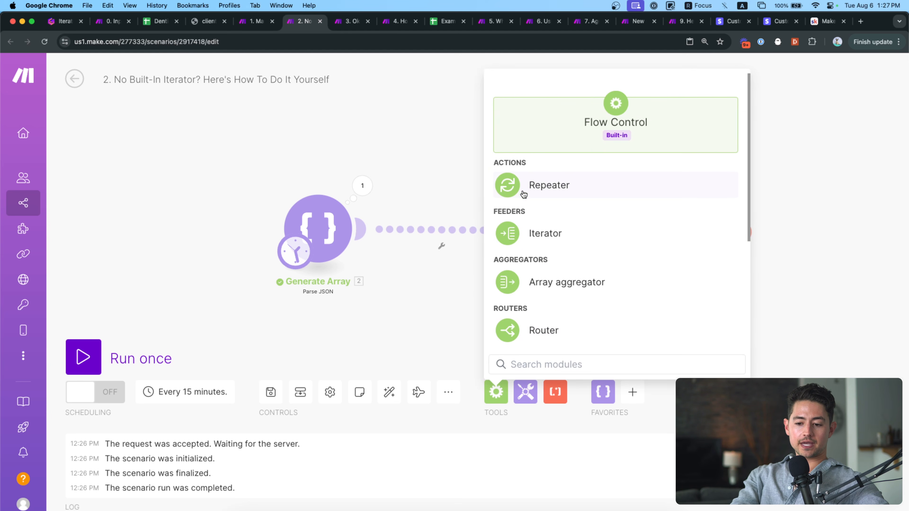
pyautogui.click(546, 236)
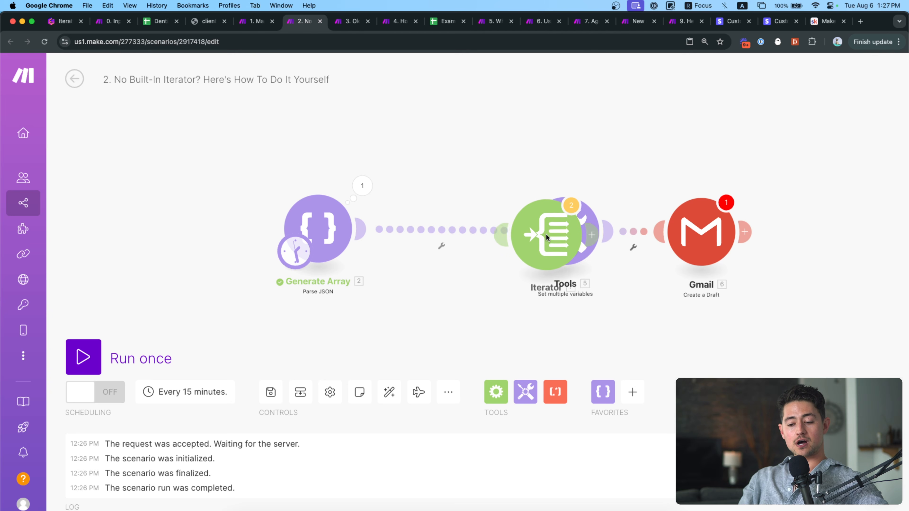
pyautogui.moveTo(455, 228); pyautogui.dragTo(447, 230)
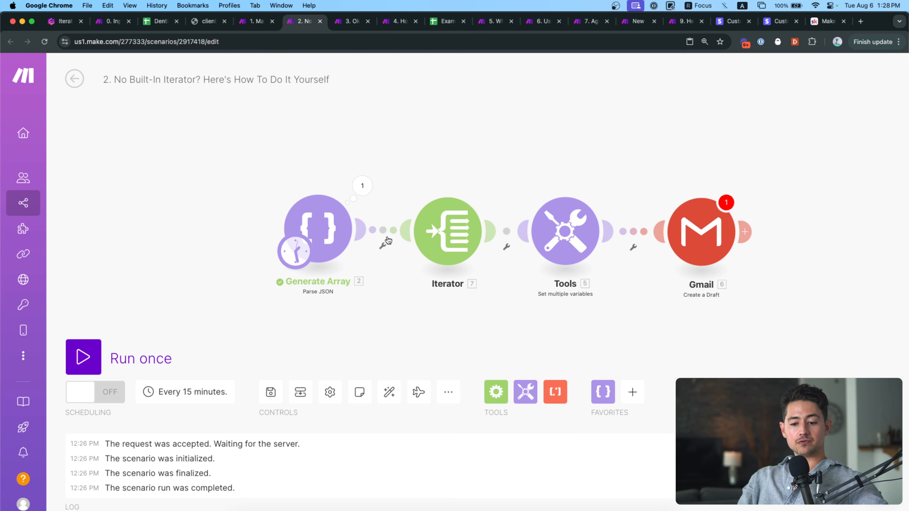
pyautogui.click(388, 390)
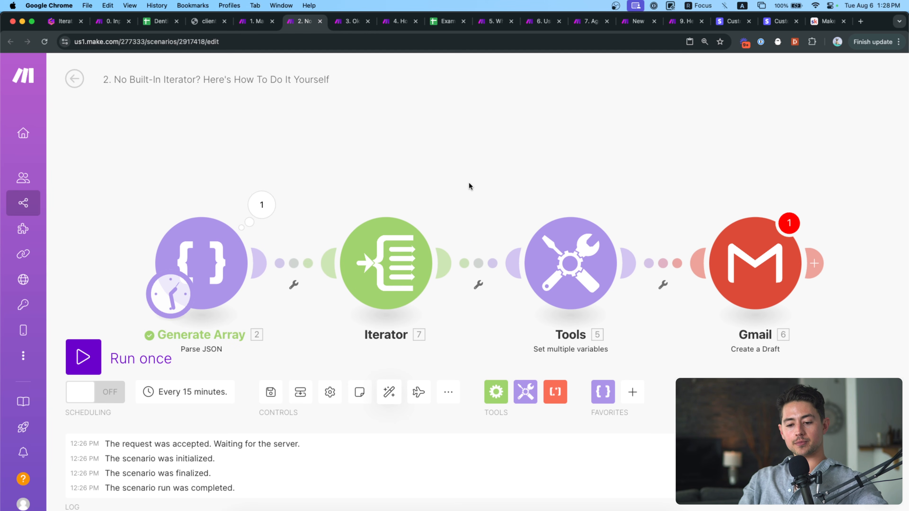
# Map 2. array[] into the Iterator's Array field and confirm.
pyautogui.click(405, 224)
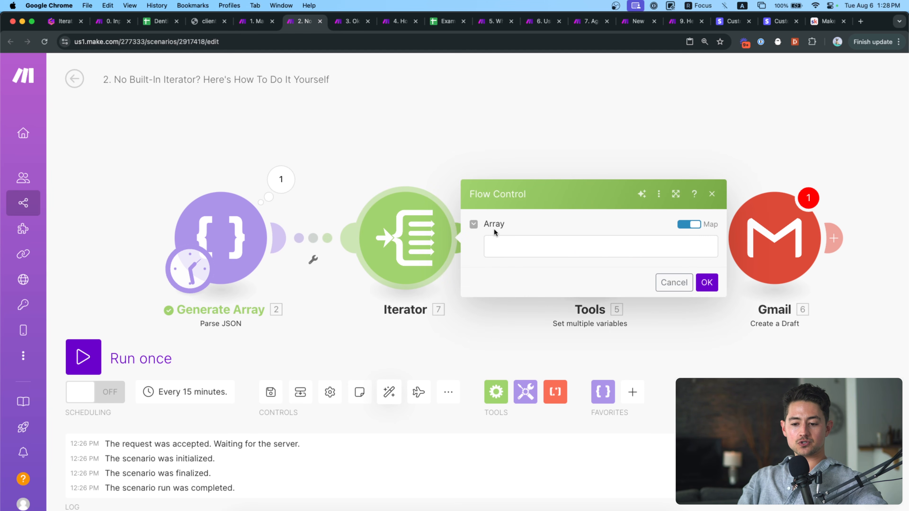
pyautogui.click(517, 245)
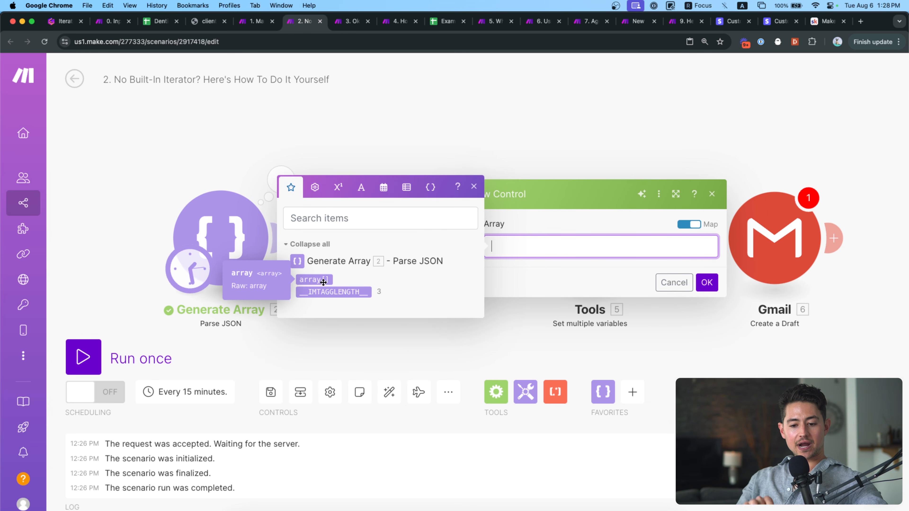
pyautogui.scroll(5, 323, 282)
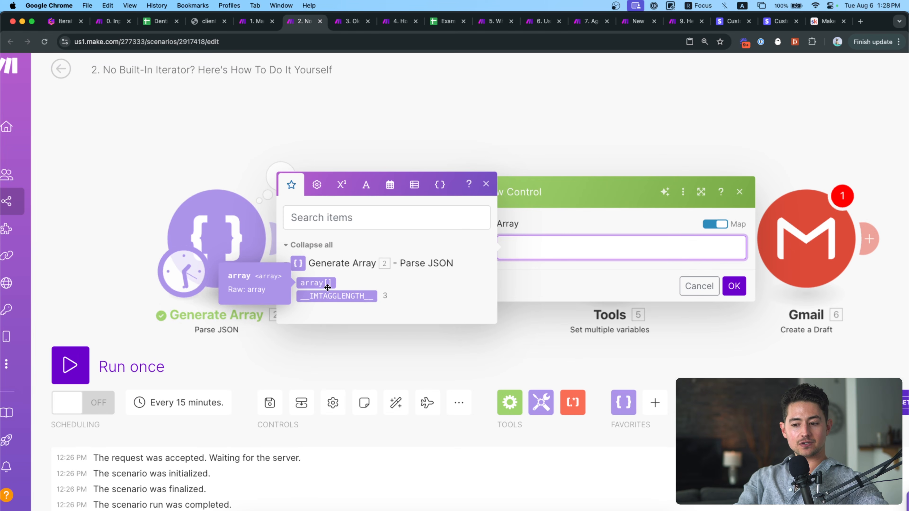
pyautogui.scroll(-5, 327, 288)
pyautogui.click(316, 282)
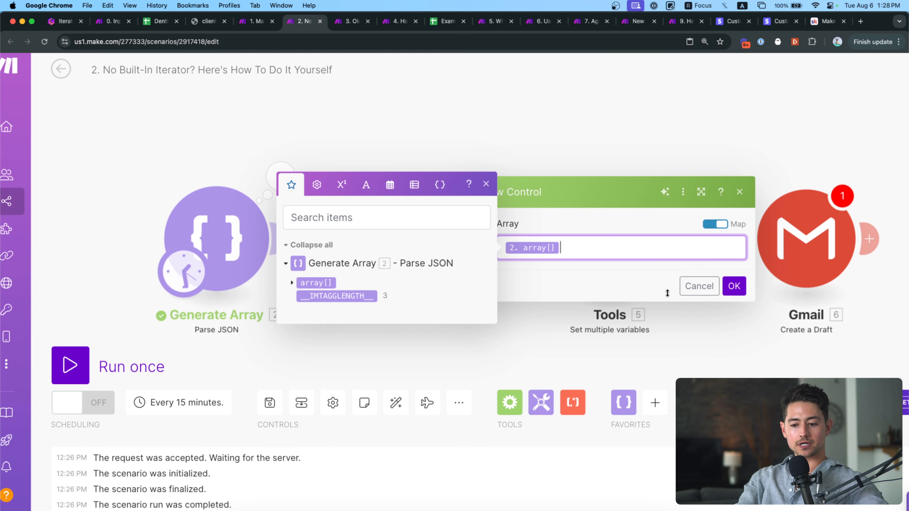
pyautogui.click(732, 292)
pyautogui.scroll(5, 724, 294)
pyautogui.moveTo(714, 293); pyautogui.dragTo(606, 324)
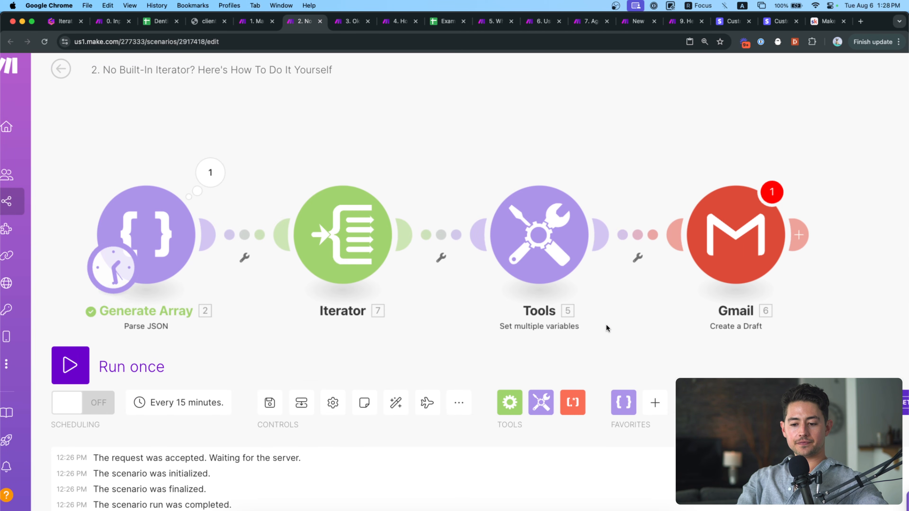
# Unlink Tools from the Iterator and run the scenario once anyway.
pyautogui.rightClick(458, 233)
pyautogui.click(483, 264)
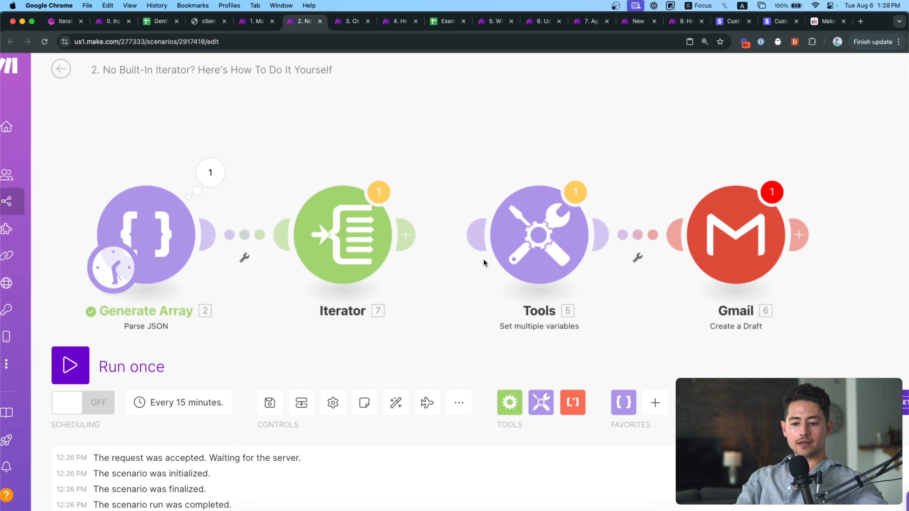
pyautogui.click(531, 267)
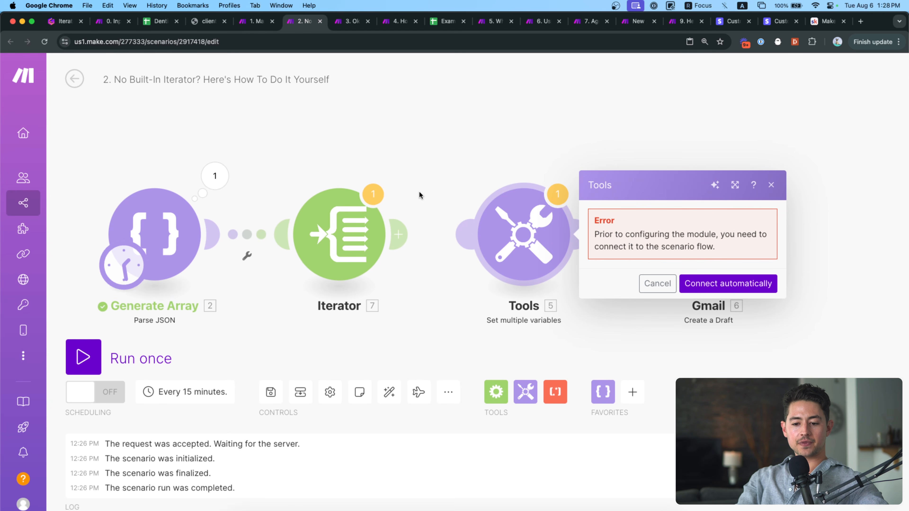
pyautogui.click(419, 195)
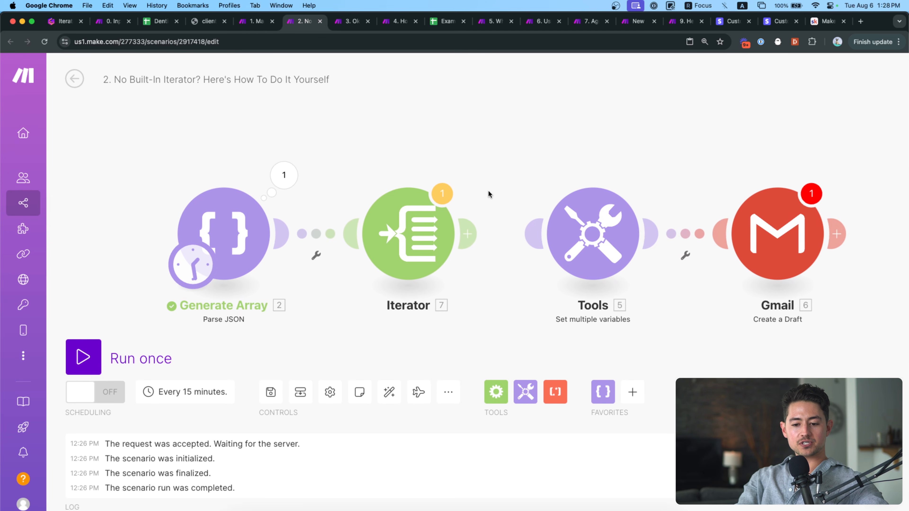
pyautogui.click(124, 364)
pyautogui.click(382, 403)
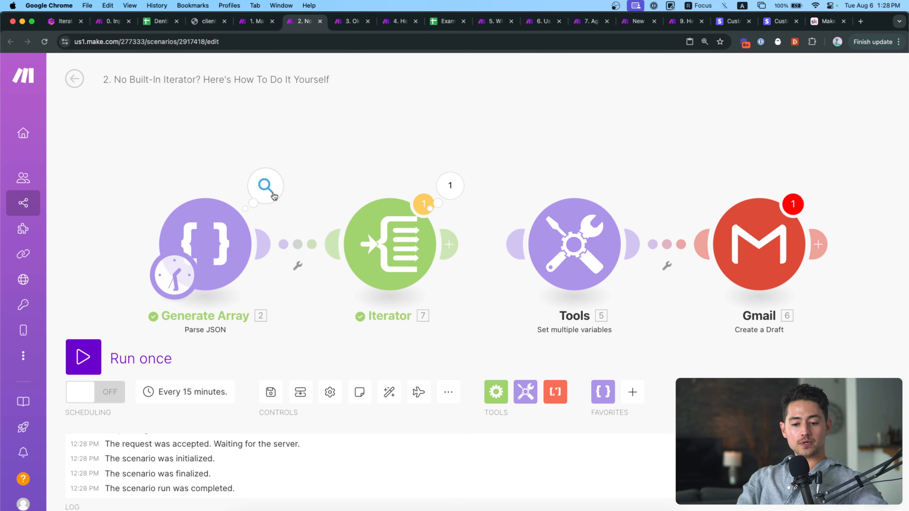
# Inspect the Parse JSON output array's three items, then close the inspector.
pyautogui.click(274, 195)
pyautogui.click(332, 211)
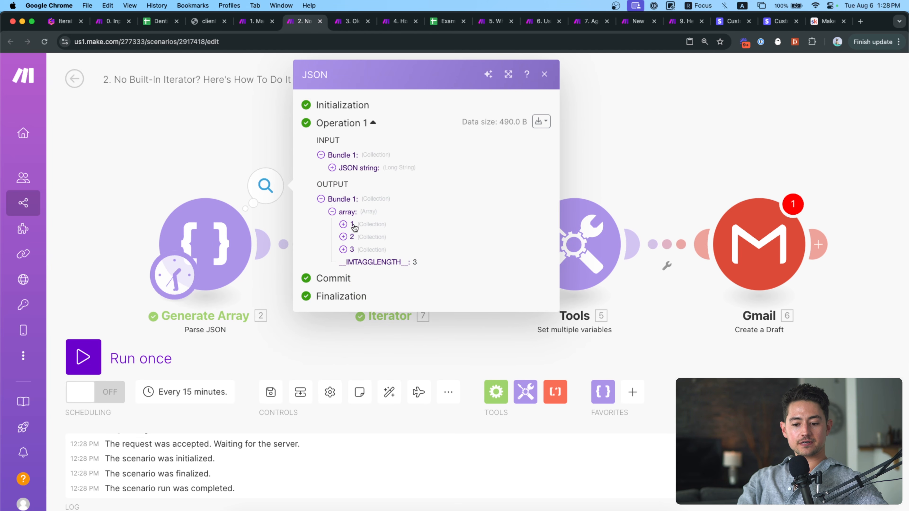
pyautogui.click(343, 223)
pyautogui.click(343, 272)
pyautogui.click(343, 320)
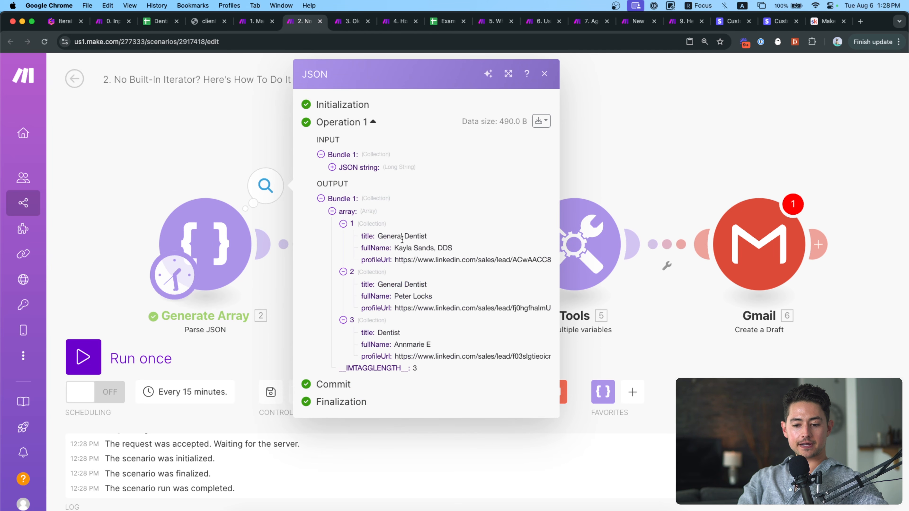
pyautogui.click(242, 140)
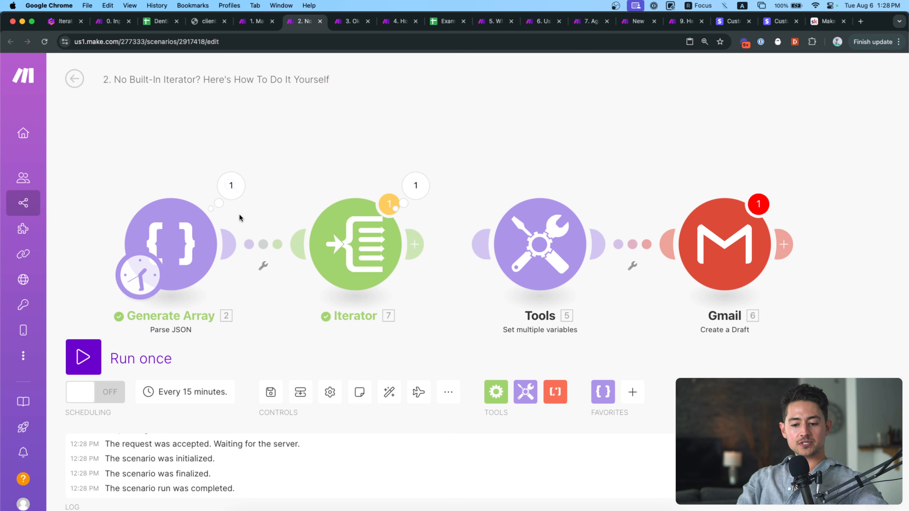
# Open the Iterator's results and expand its input Array items 1–3.
pyautogui.click(403, 190)
pyautogui.click(482, 166)
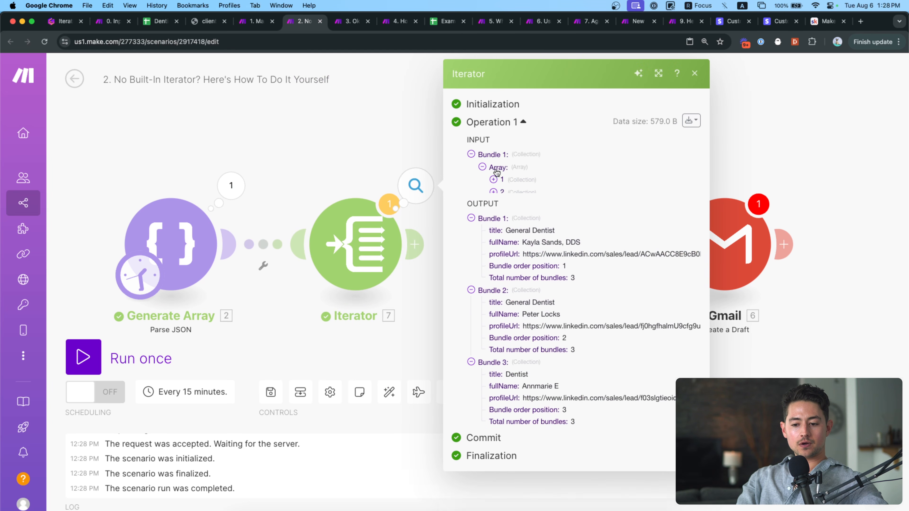
pyautogui.click(492, 180)
pyautogui.click(493, 227)
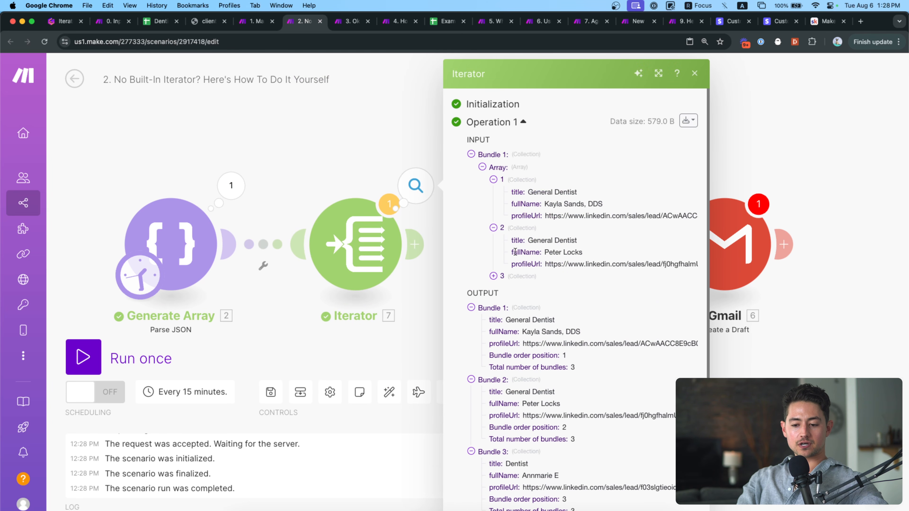
pyautogui.click(518, 277)
pyautogui.scroll(-1, 550, 236)
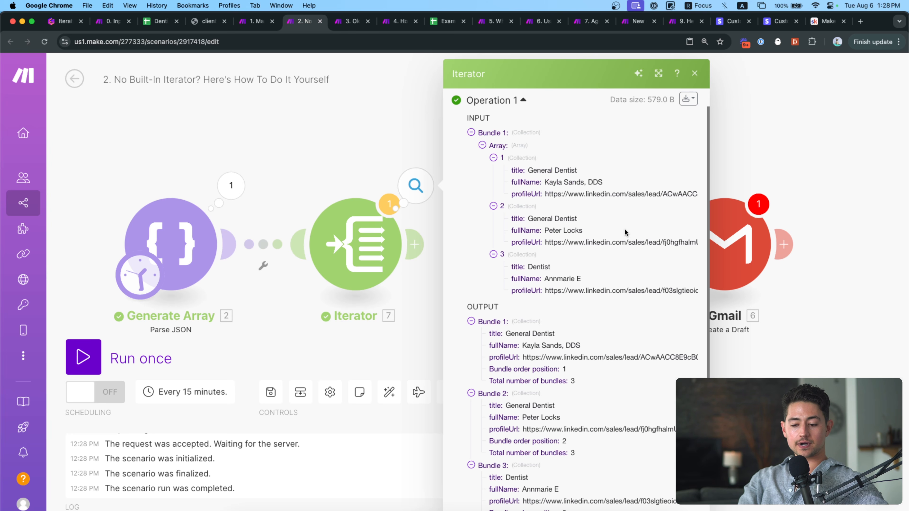
pyautogui.scroll(-3, 624, 232)
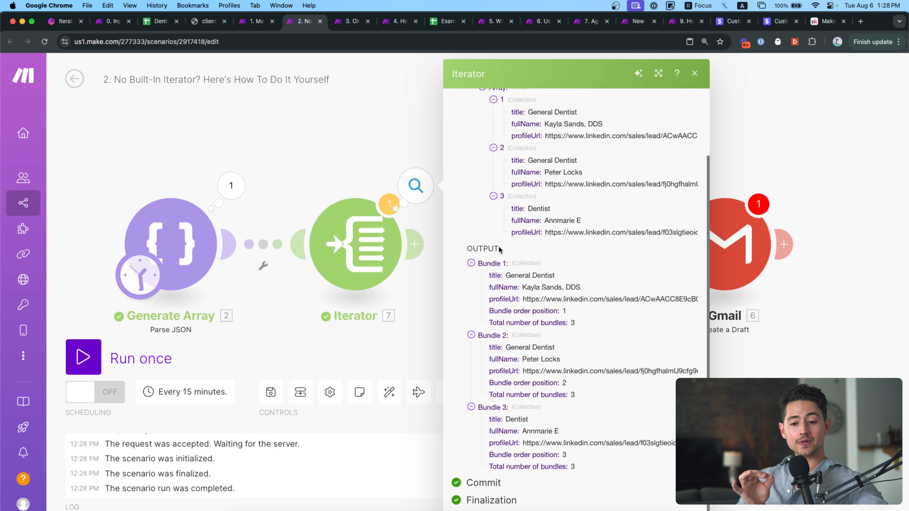
# Examine Bundle 1's title, fullName, profileUrl and position-of-3 values in the output.
pyautogui.moveTo(506, 275); pyautogui.dragTo(580, 287)
pyautogui.moveTo(522, 298); pyautogui.dragTo(698, 300)
pyautogui.moveTo(488, 311); pyautogui.dragTo(573, 325)
pyautogui.click(591, 327)
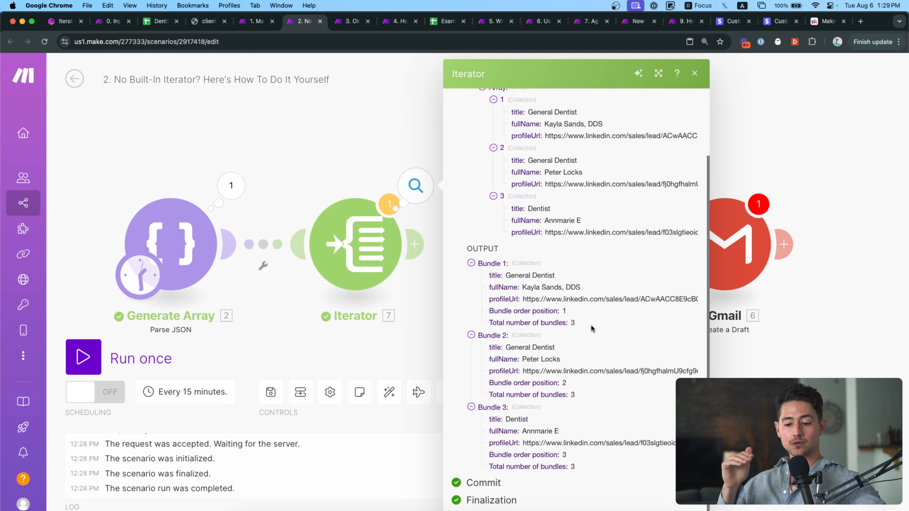
pyautogui.tripleClick(535, 288)
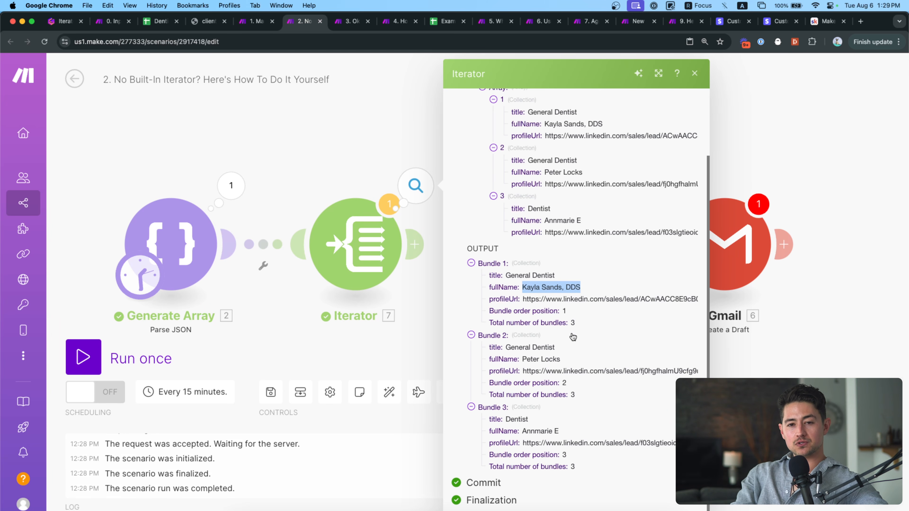
pyautogui.scroll(3, 580, 268)
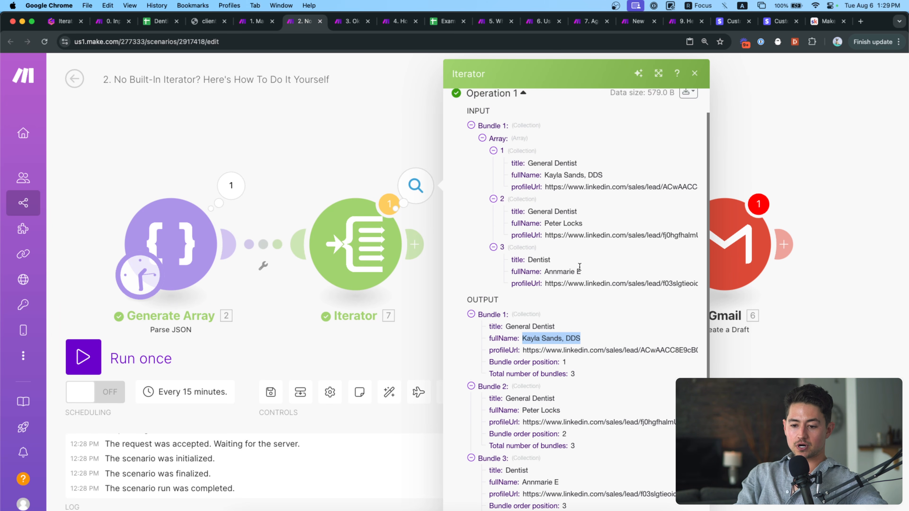
pyautogui.scroll(-3, 569, 246)
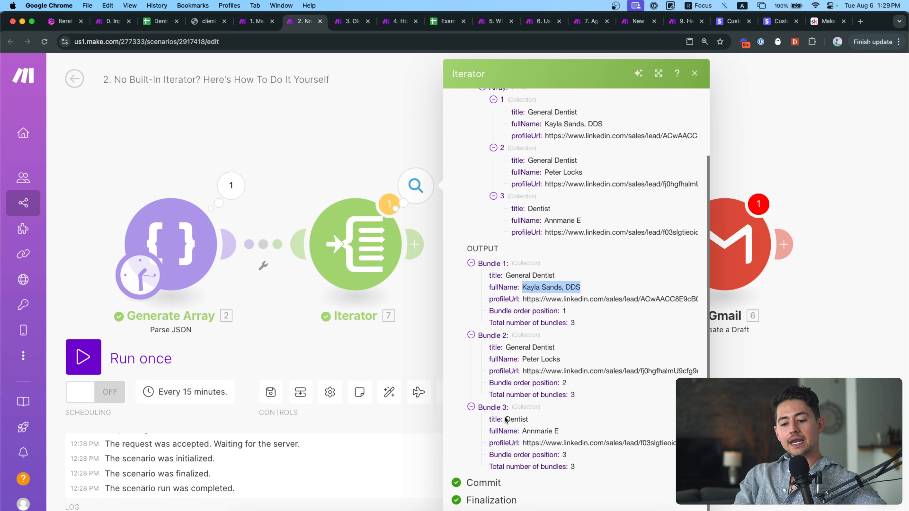
# Compare with the first scenario's Google Sheets output, then return to No Built-In Iterator.
pyautogui.click(386, 146)
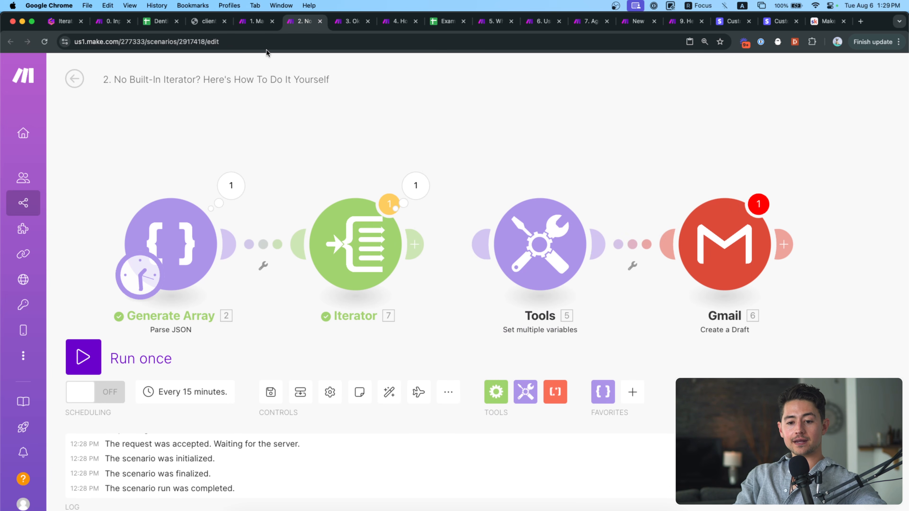
pyautogui.hotkey('ctrl', 'shift', 'Tab')
pyautogui.click(310, 176)
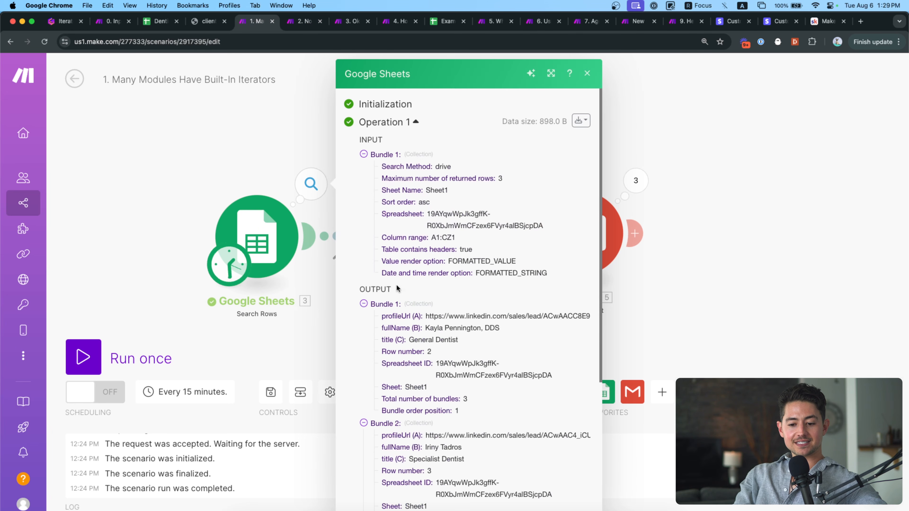
pyautogui.scroll(-7, 396, 288)
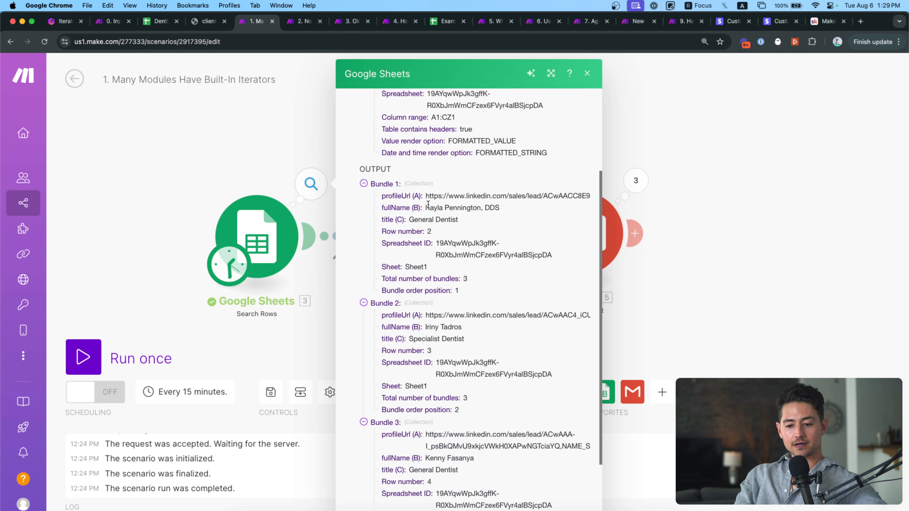
pyautogui.click(290, 95)
pyautogui.click(309, 22)
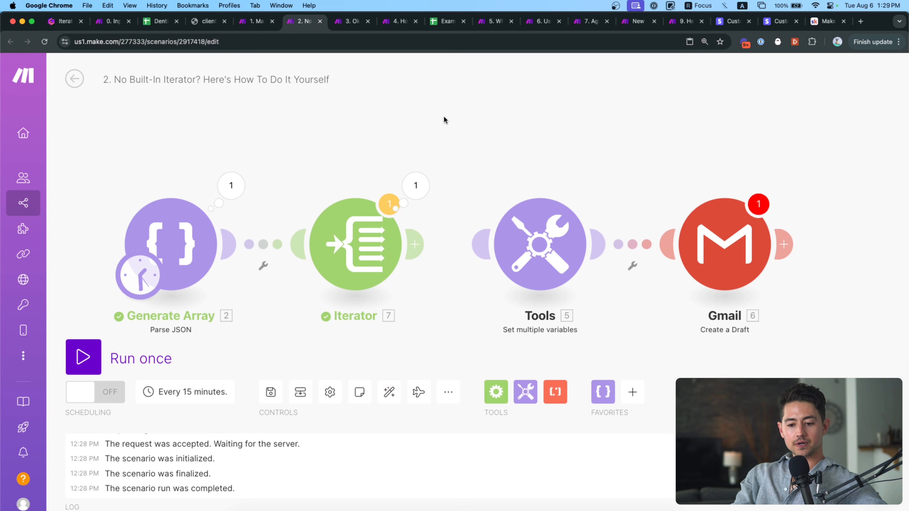
# Link Iterator to Tools and set subjectLine to 'hey get(split(7.fullName; space); 1) - saw your profile'.
pyautogui.moveTo(356, 240); pyautogui.dragTo(436, 241)
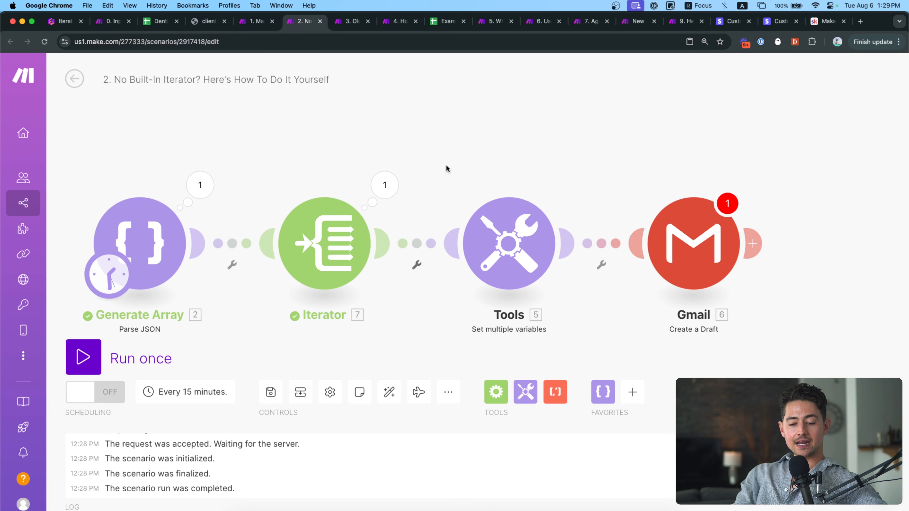
pyautogui.click(508, 243)
pyautogui.click(632, 277)
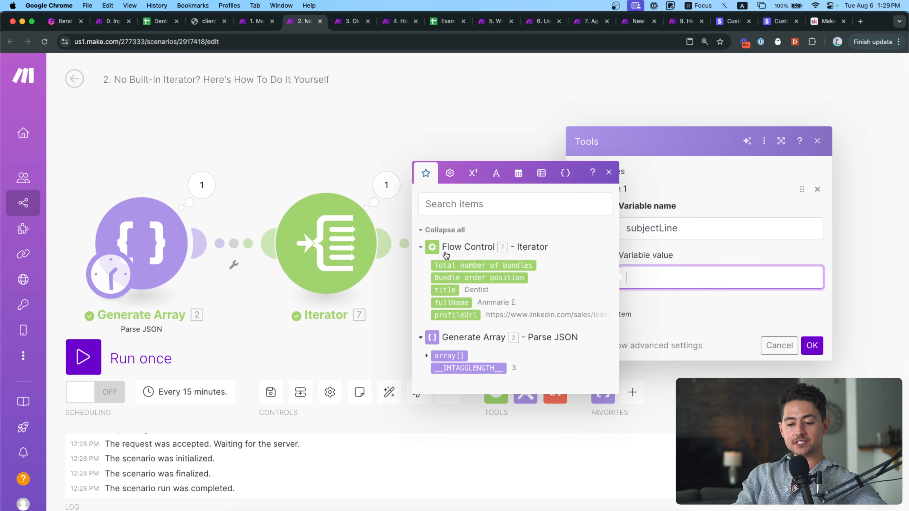
pyautogui.write('h')
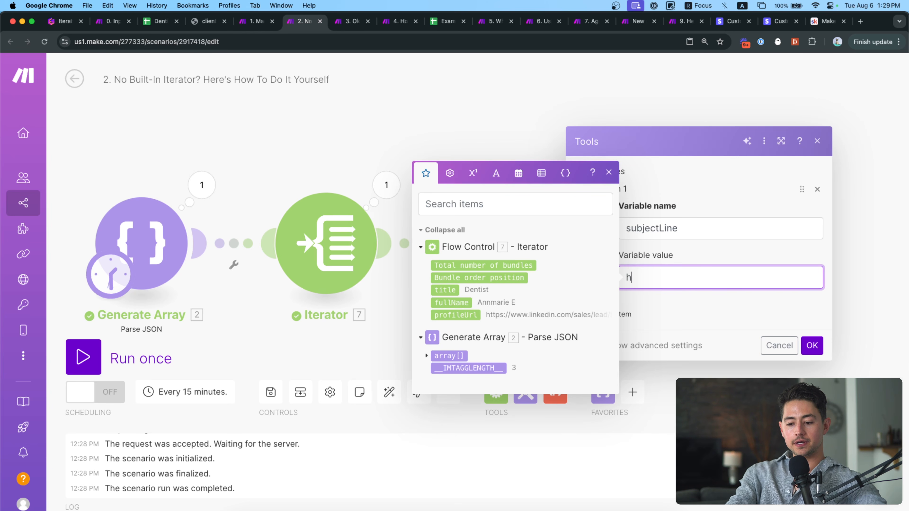
pyautogui.write('ey get( split(')
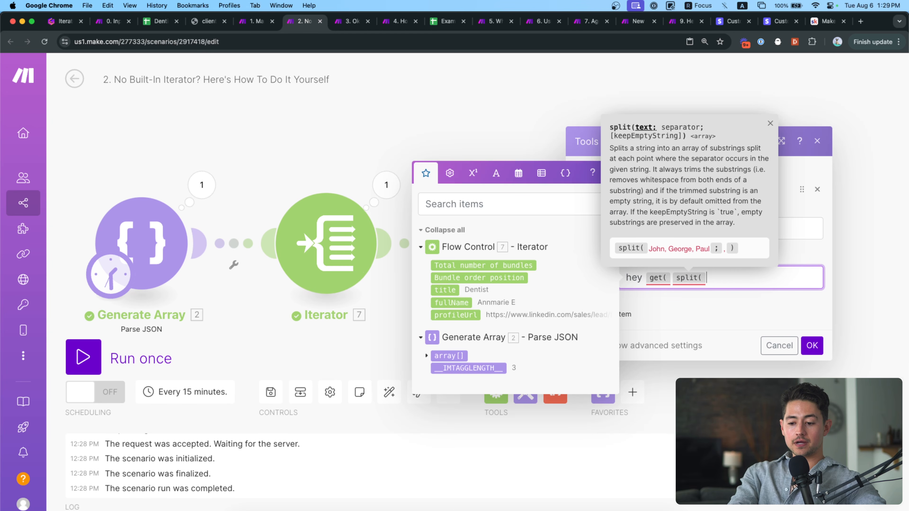
pyautogui.click(451, 302)
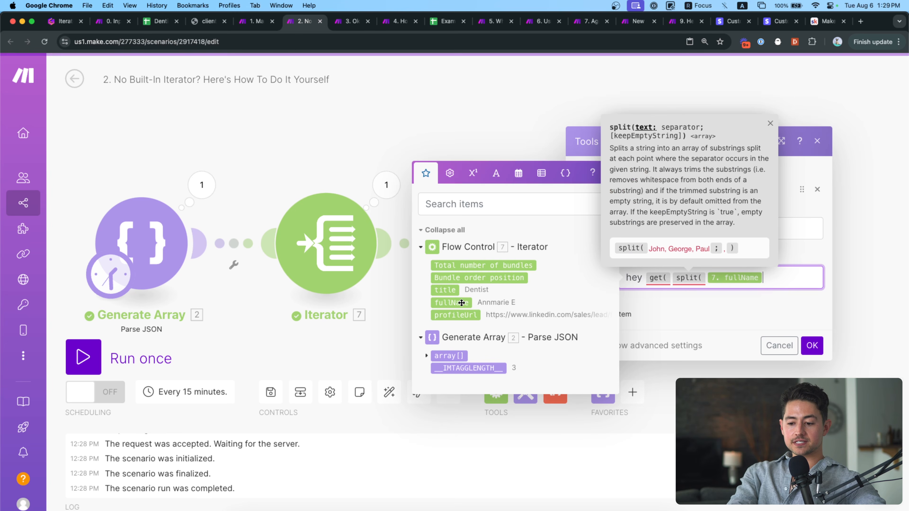
pyautogui.write(';{{space}});1)')
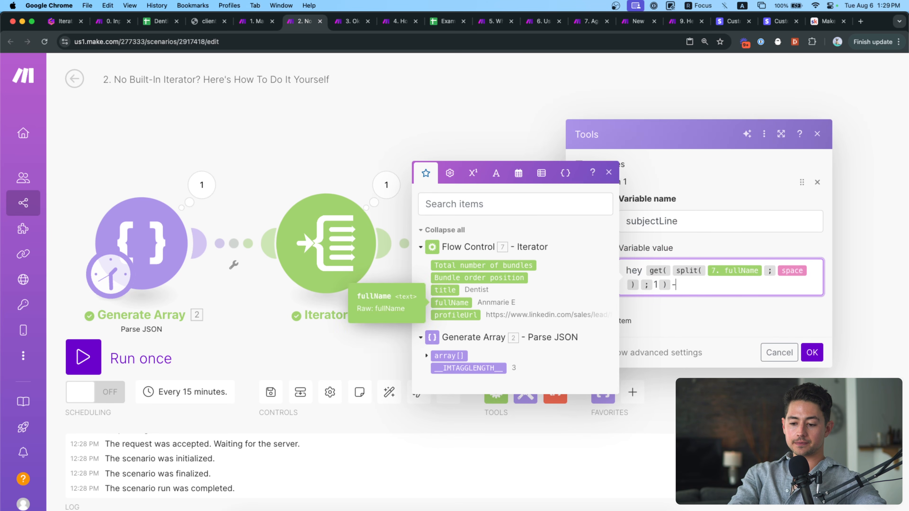
pyautogui.write(' - saw your profile')
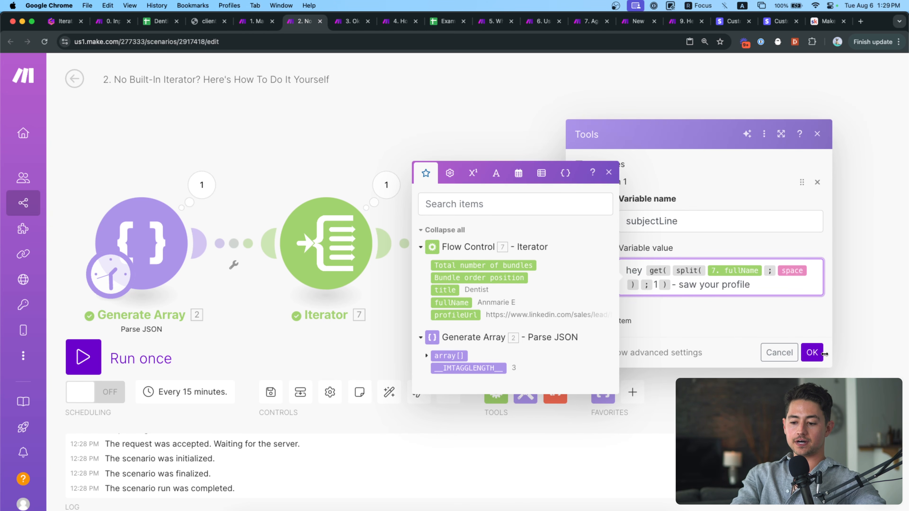
pyautogui.click(813, 356)
pyautogui.moveTo(803, 291); pyautogui.dragTo(732, 264)
# Unlink Tools from Gmail and run the scenario once.
pyautogui.rightClick(539, 223)
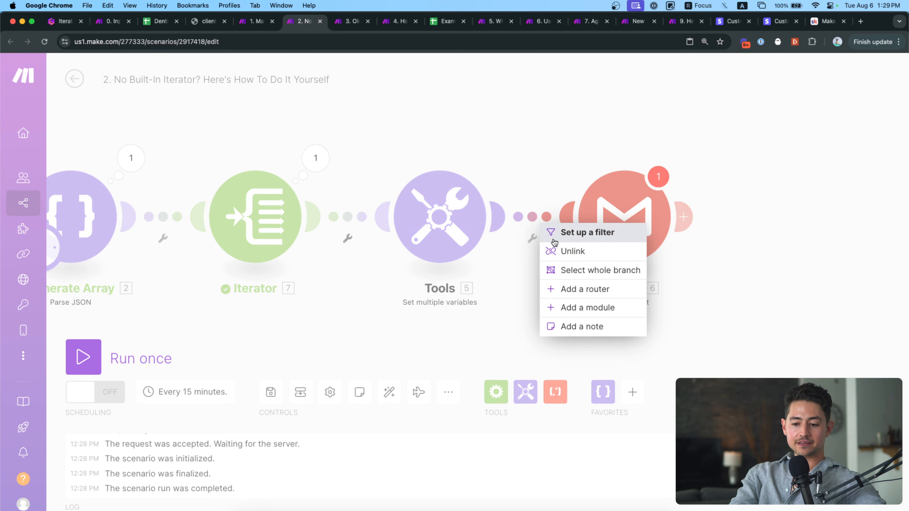
pyautogui.click(558, 251)
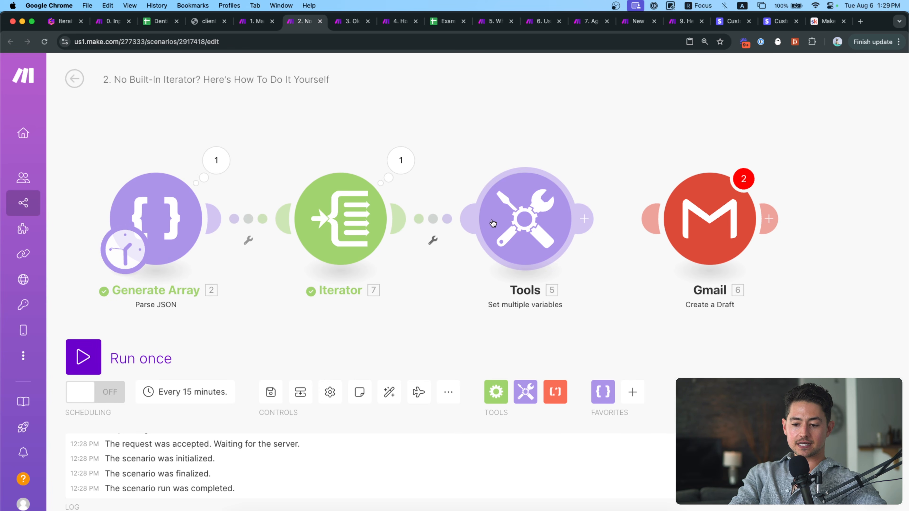
pyautogui.click(83, 356)
pyautogui.click(627, 203)
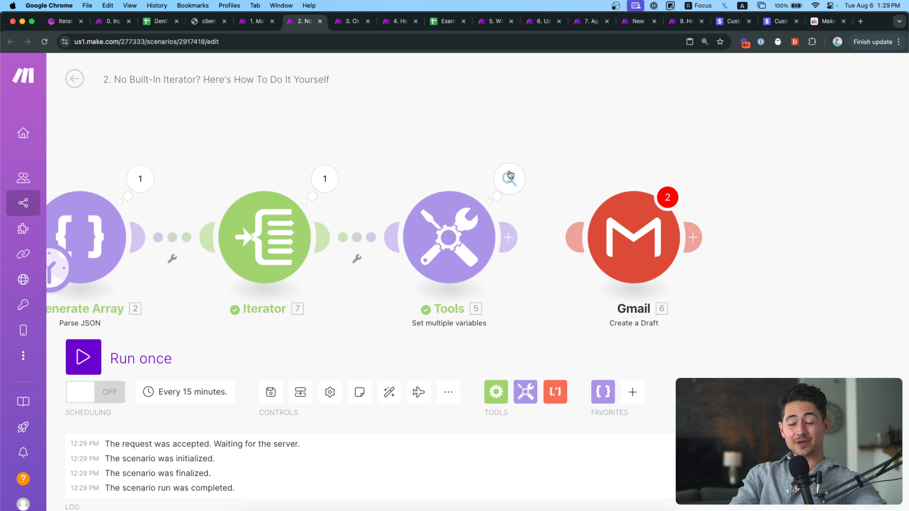
# Expand Tools Operations 1, 2 and 3 to read each subjectLine, then close the panel.
pyautogui.click(499, 183)
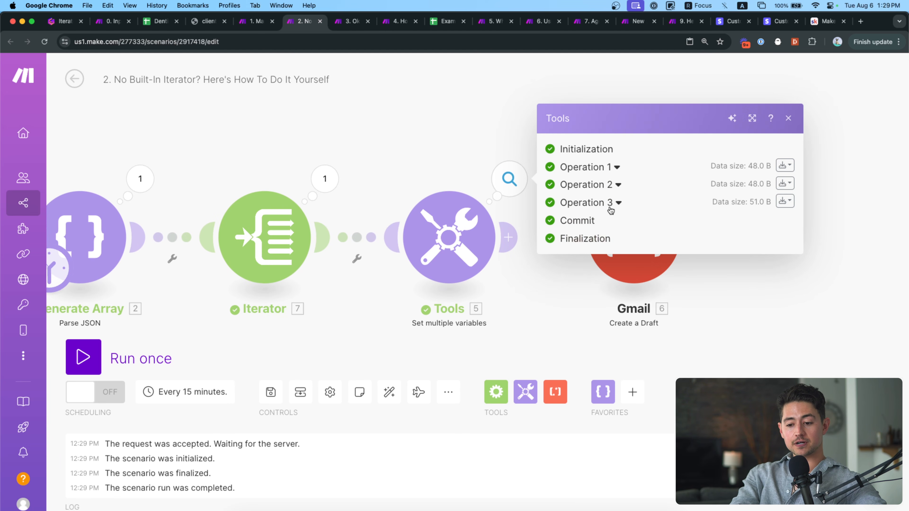
pyautogui.click(617, 169)
pyautogui.click(618, 239)
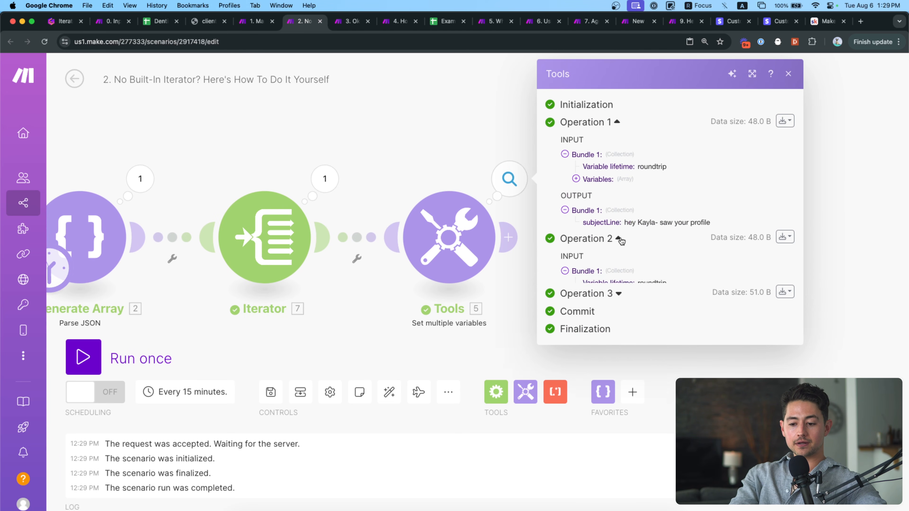
pyautogui.click(629, 354)
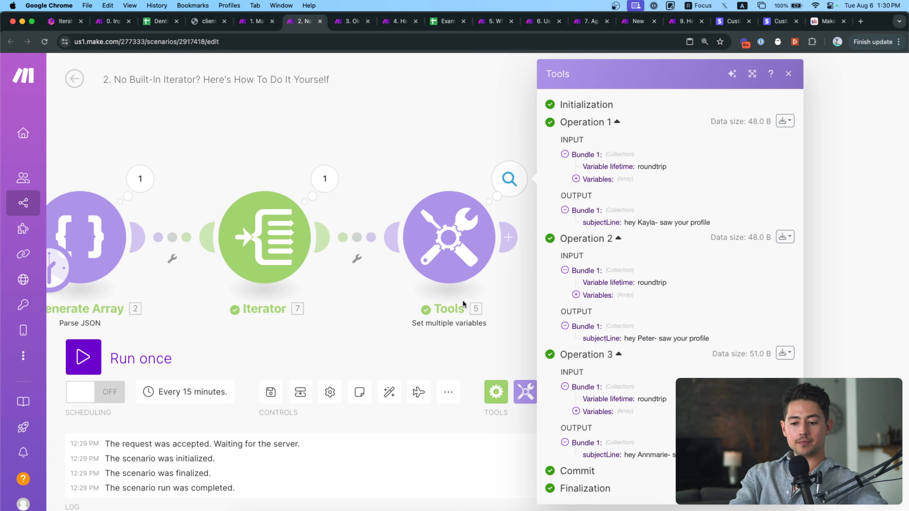
pyautogui.click(487, 323)
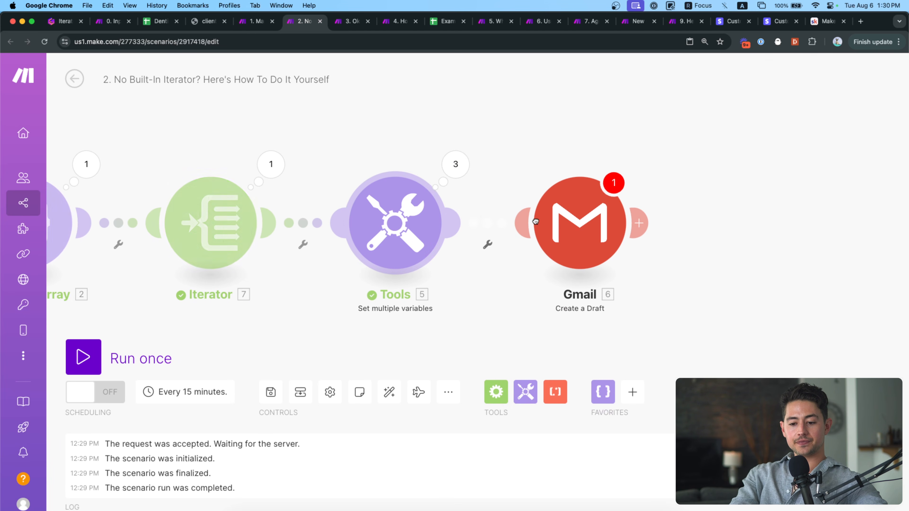
# Replace the Gmail draft's Subject pill 4.subjectLine with Tools' 5. subjectLine and save.
pyautogui.click(415, 238)
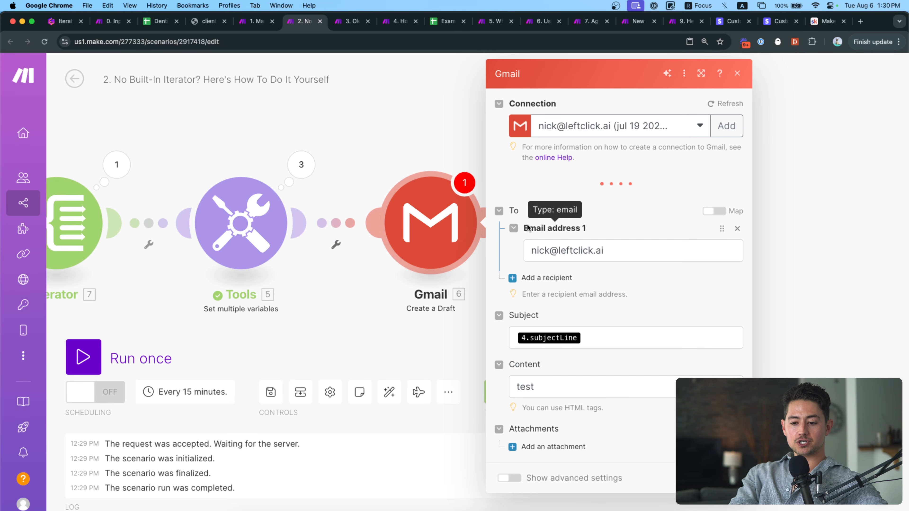
pyautogui.click(609, 337)
pyautogui.press('BackSpace')
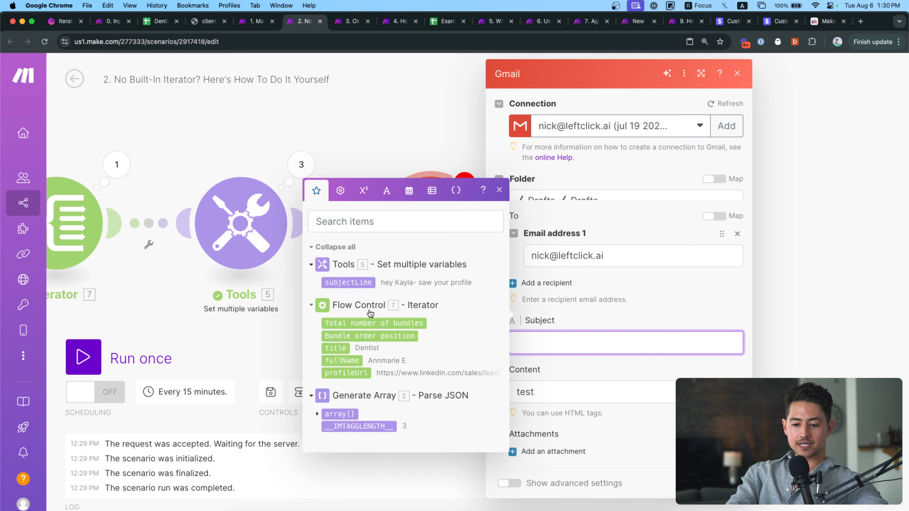
pyautogui.click(348, 322)
pyautogui.click(647, 251)
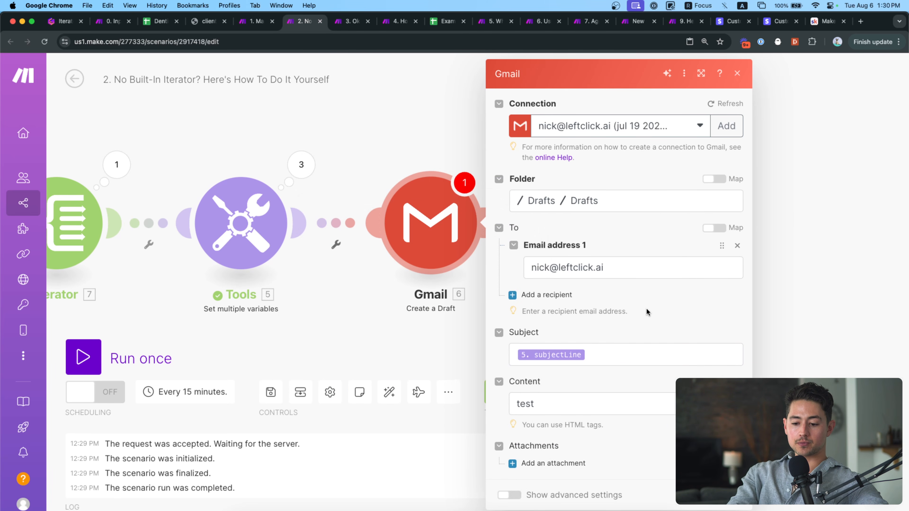
pyautogui.click(727, 495)
pyautogui.moveTo(502, 318); pyautogui.dragTo(636, 318)
pyautogui.scroll(-5, 637, 319)
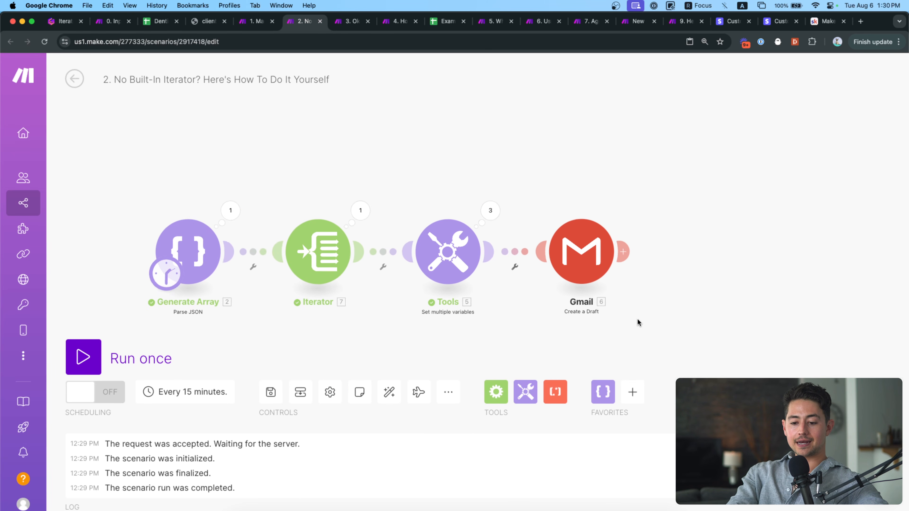
pyautogui.moveTo(301, 327); pyautogui.dragTo(302, 317)
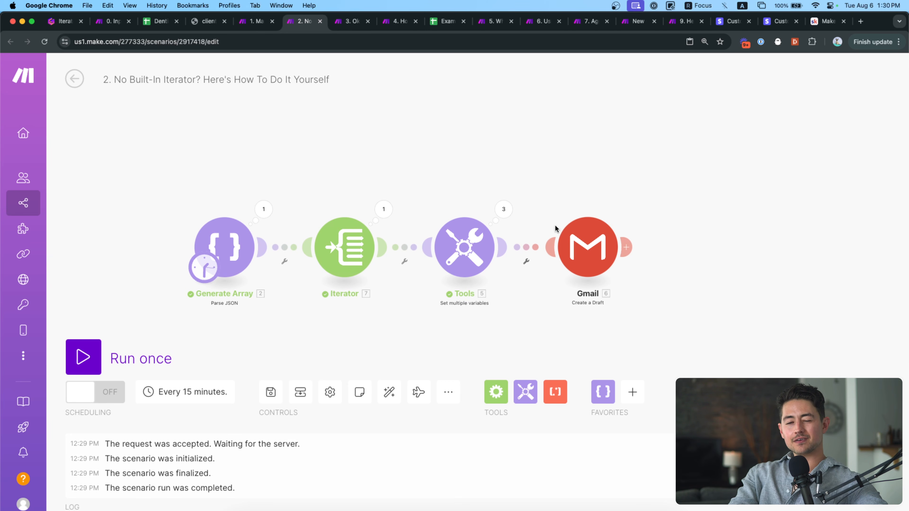
# Run the scenario once and follow the run across to the Gmail module.
pyautogui.click(83, 357)
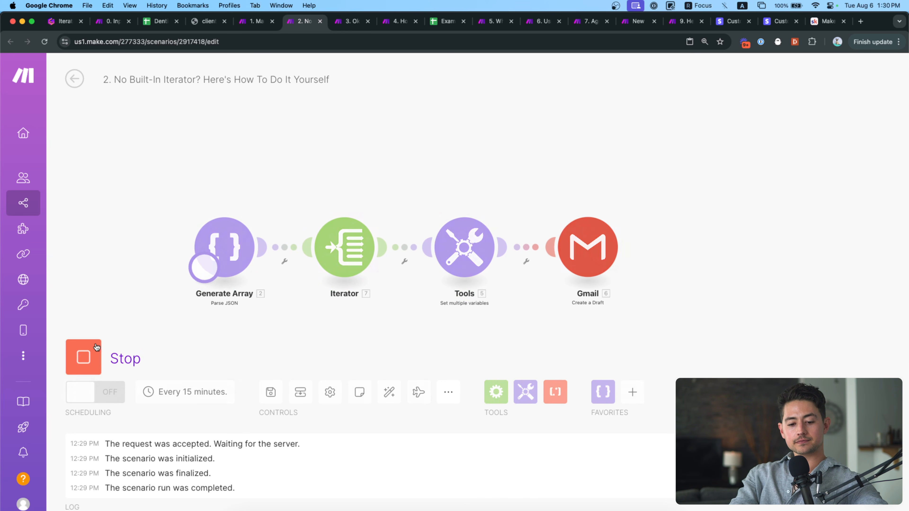
pyautogui.scroll(3, 463, 311)
pyautogui.moveTo(536, 181); pyautogui.dragTo(455, 151)
pyautogui.moveTo(547, 150); pyautogui.dragTo(421, 156)
pyautogui.moveTo(487, 148); pyautogui.dragTo(377, 150)
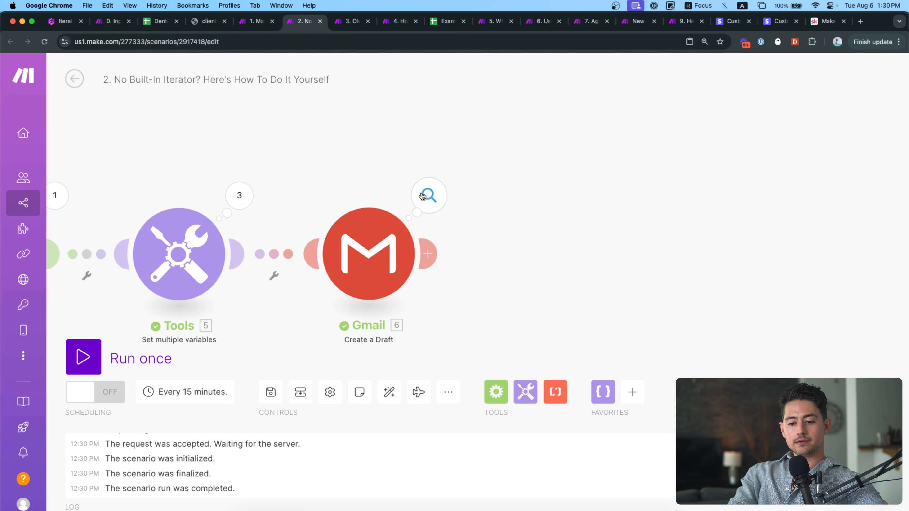
pyautogui.moveTo(377, 144); pyautogui.dragTo(655, 144)
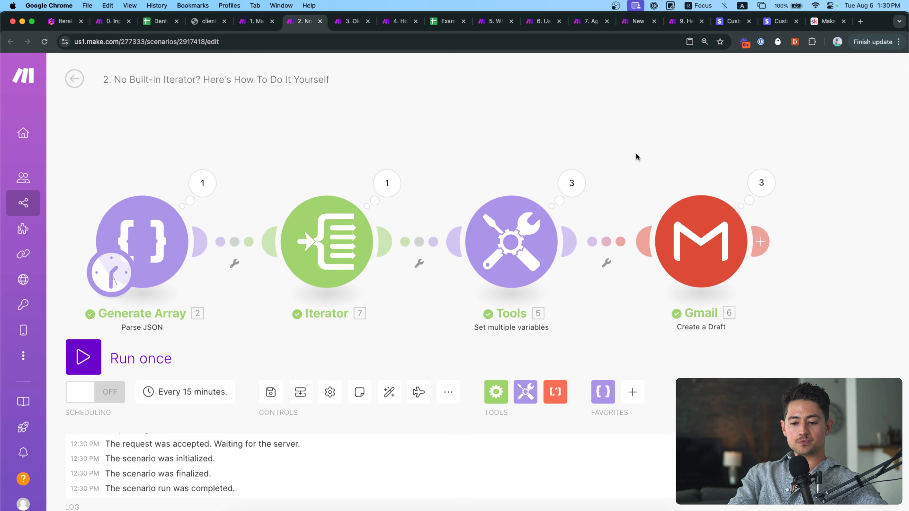
pyautogui.scroll(-1, 569, 161)
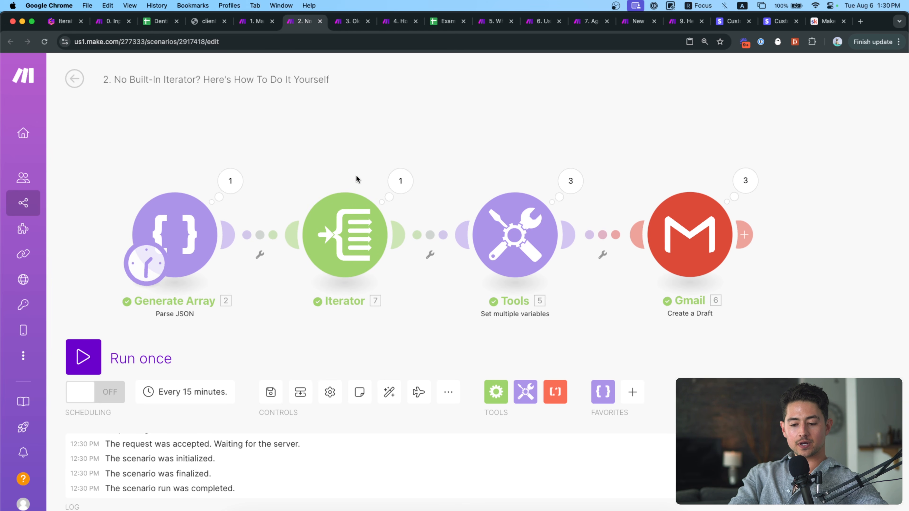
# Check the Iterator's bundles and Tools Operation 2's input and output.
pyautogui.click(400, 181)
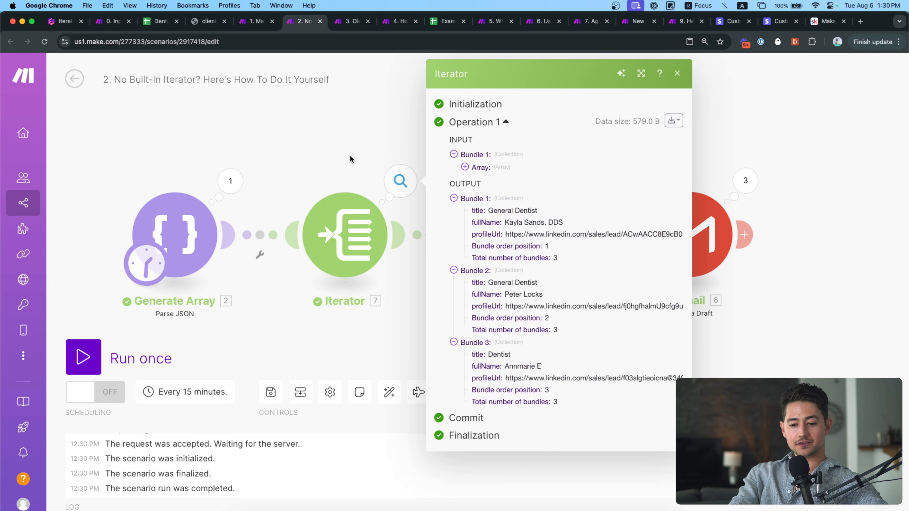
pyautogui.click(400, 181)
pyautogui.click(571, 180)
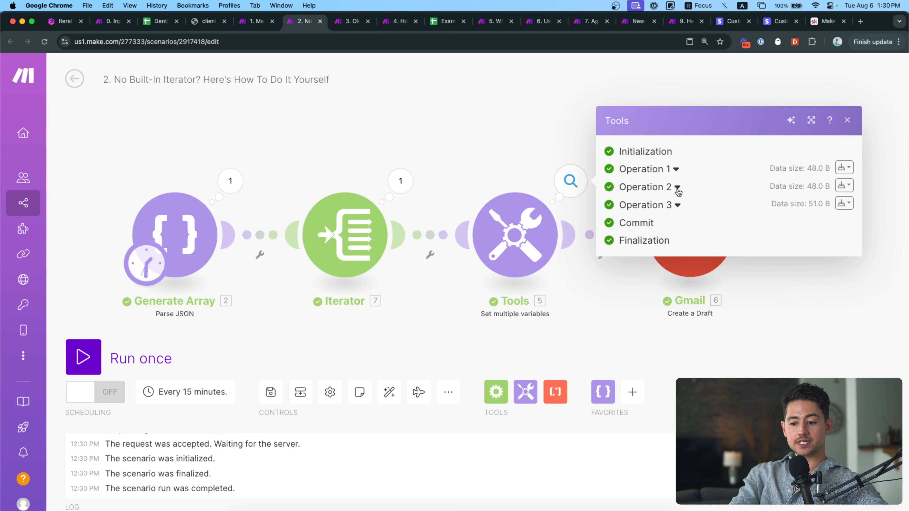
pyautogui.click(677, 190)
pyautogui.click(517, 153)
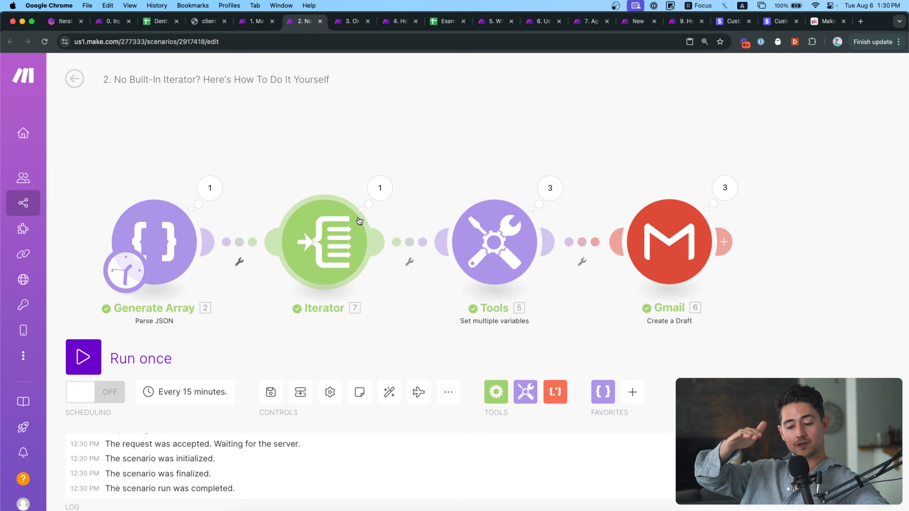
pyautogui.hscroll(3, 394, 183)
pyautogui.hscroll(3, 394, 182)
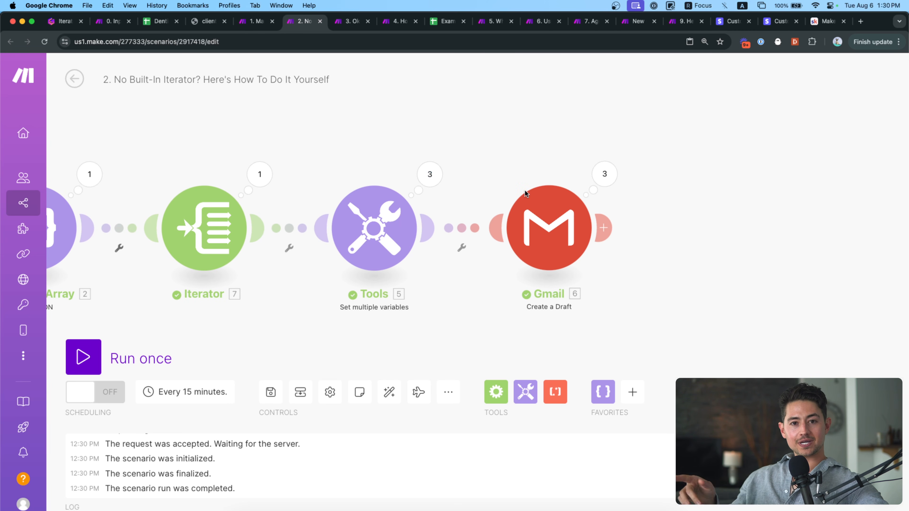
pyautogui.click(51, 29)
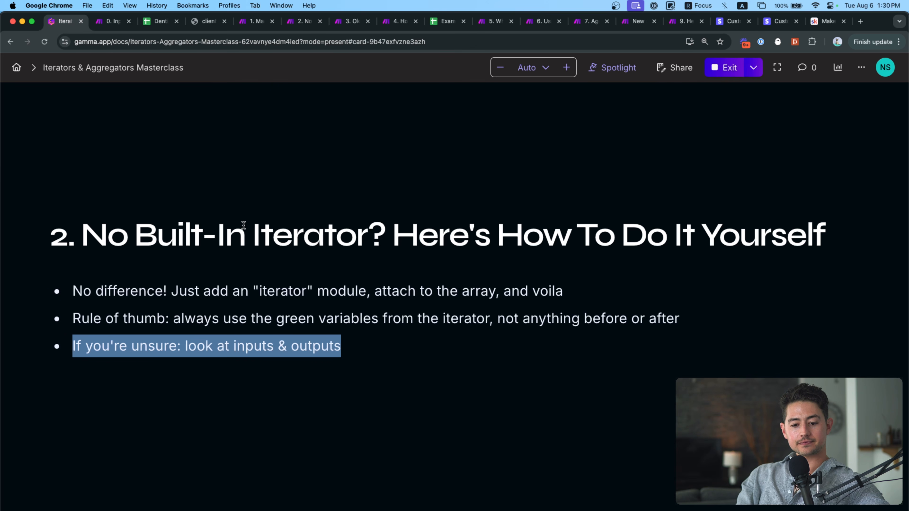
pyautogui.tripleClick(275, 317)
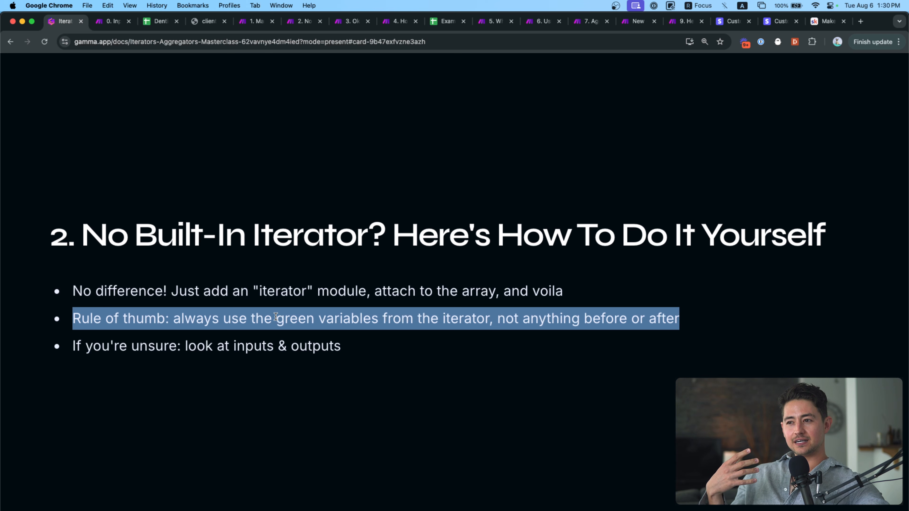
pyautogui.click(304, 21)
pyautogui.moveTo(429, 106); pyautogui.dragTo(470, 106)
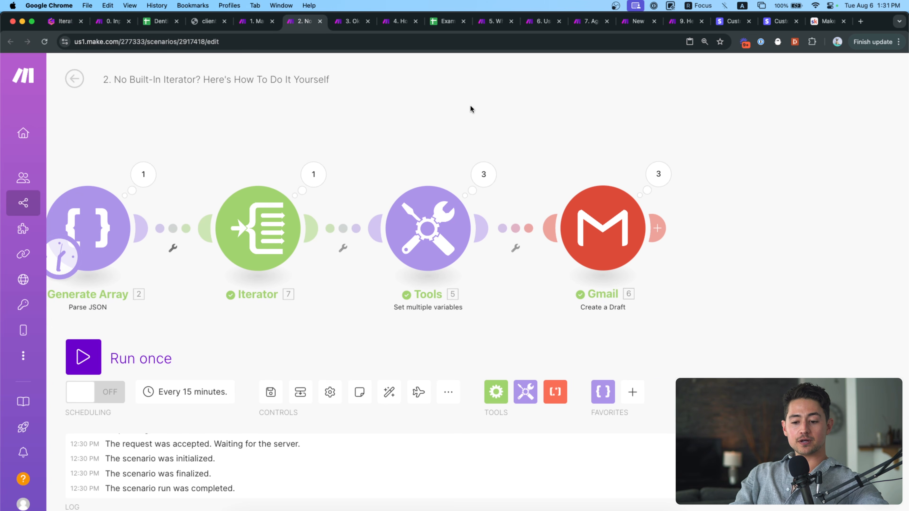
# Review the title, fullName and profileUrl fields in the Iterator's Bundle 1.
pyautogui.moveTo(493, 146); pyautogui.dragTo(543, 148)
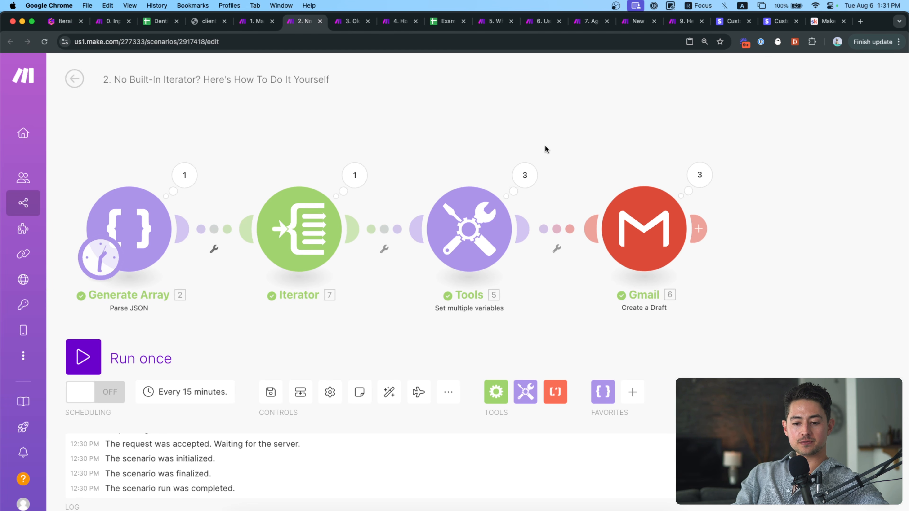
pyautogui.click(353, 190)
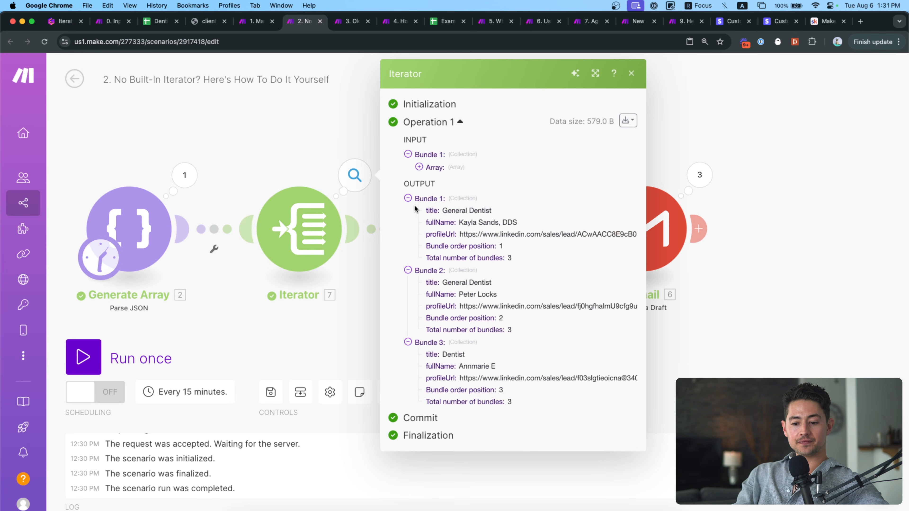
pyautogui.doubleClick(431, 209)
pyautogui.doubleClick(433, 222)
pyautogui.doubleClick(433, 234)
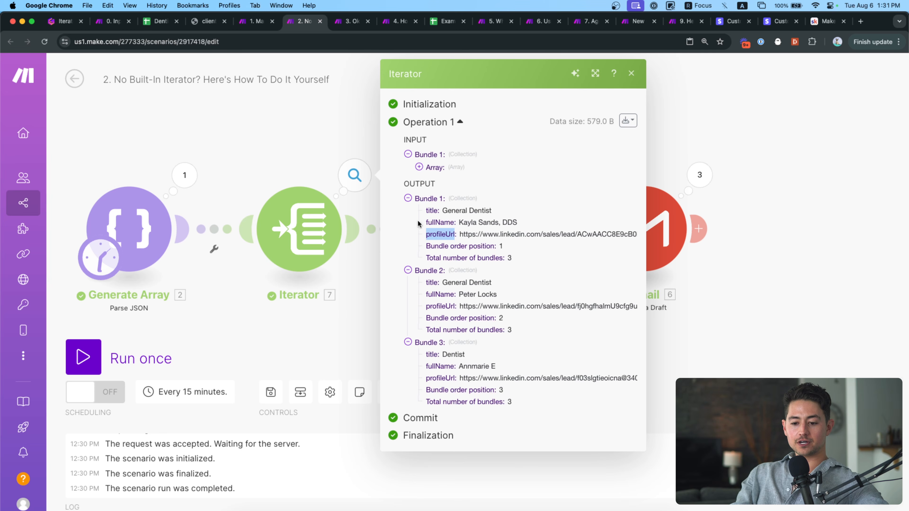
pyautogui.click(357, 145)
pyautogui.hscroll(2, 375, 174)
# Compare Tools' mappable Generate Array fields with the Gamma slide's inputs & outputs advice.
pyautogui.click(420, 222)
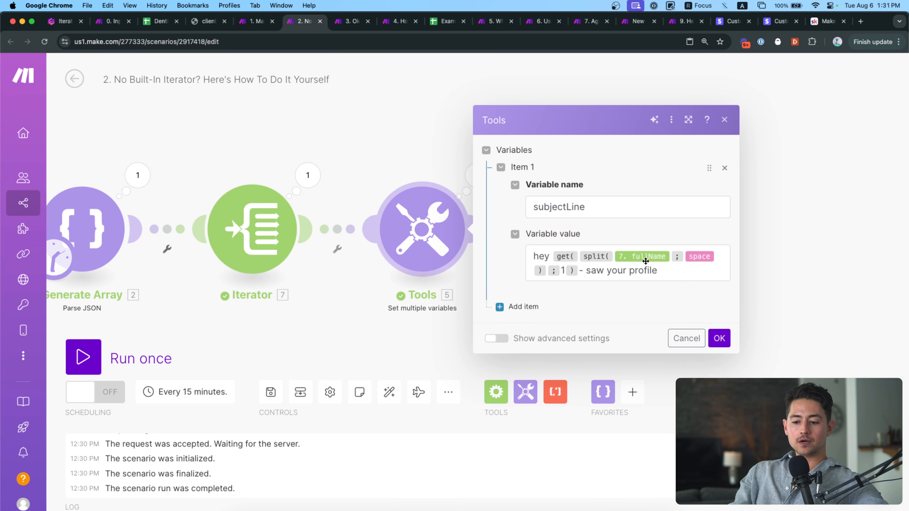
pyautogui.click(672, 268)
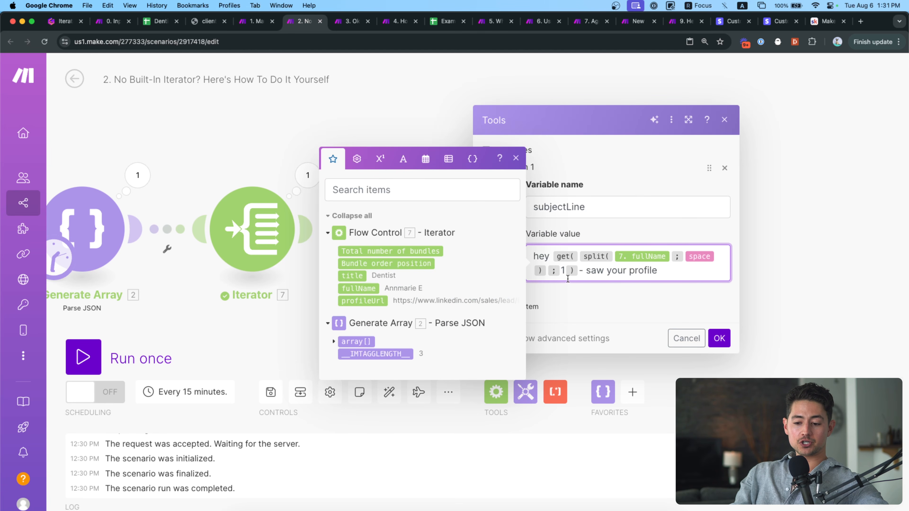
pyautogui.click(332, 342)
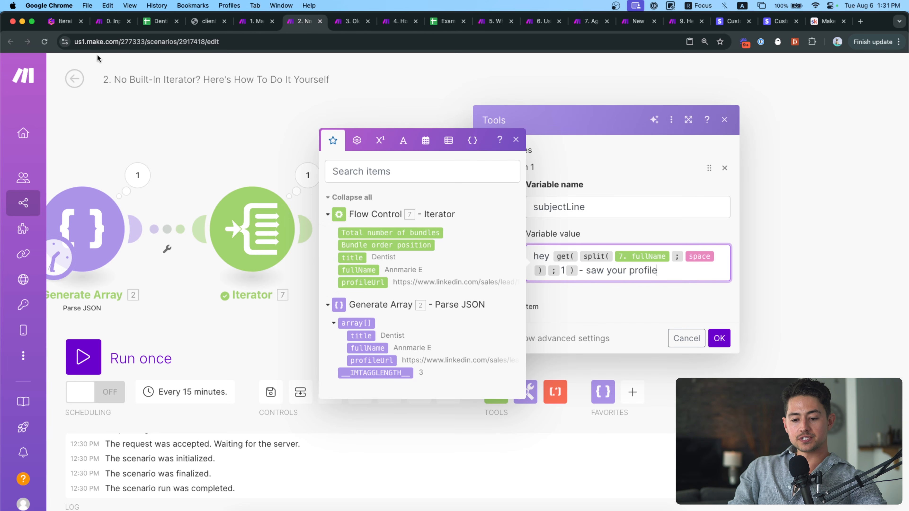
pyautogui.click(65, 22)
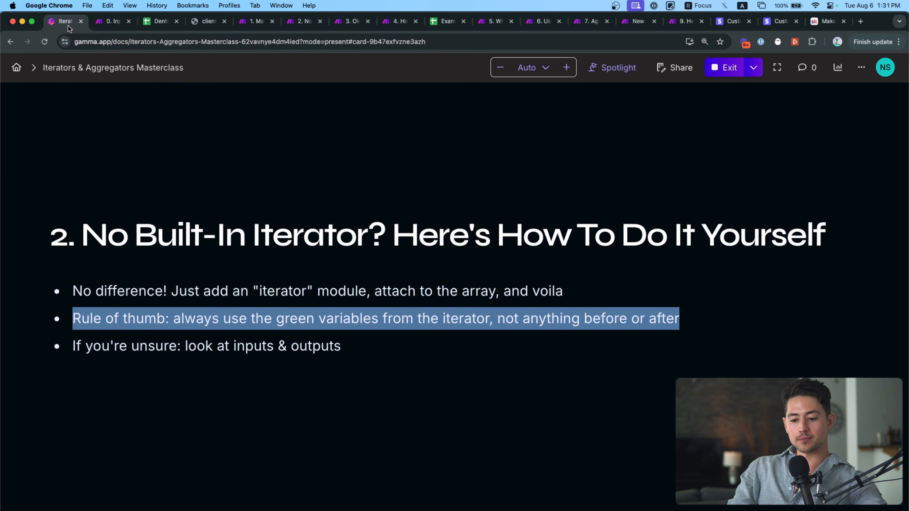
pyautogui.moveTo(354, 360); pyautogui.dragTo(126, 355)
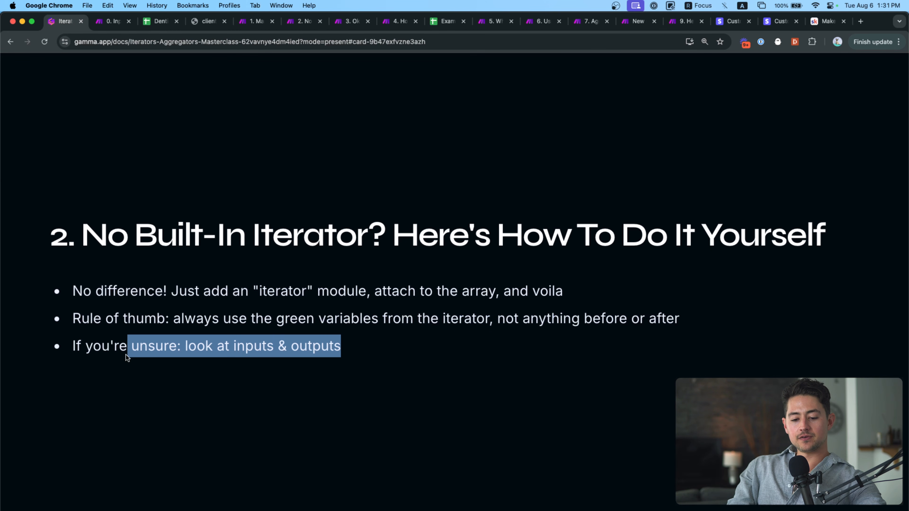
pyautogui.click(294, 23)
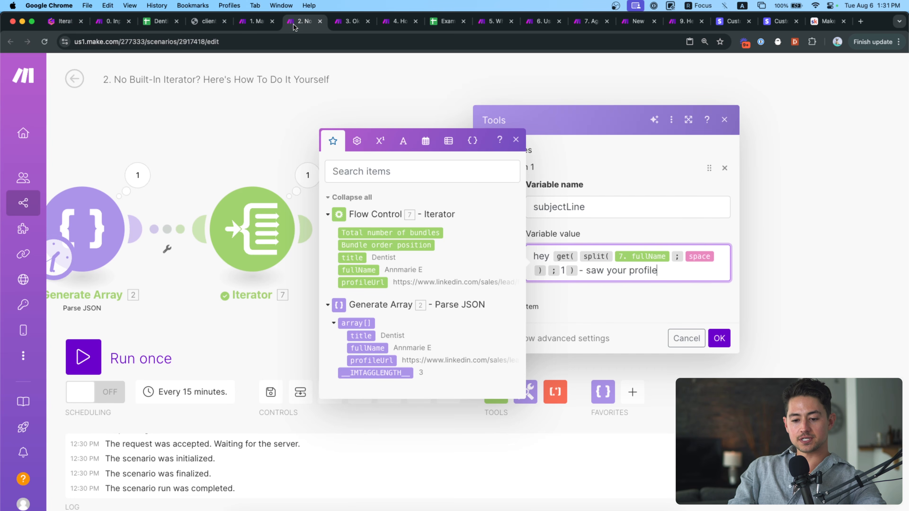
pyautogui.click(719, 338)
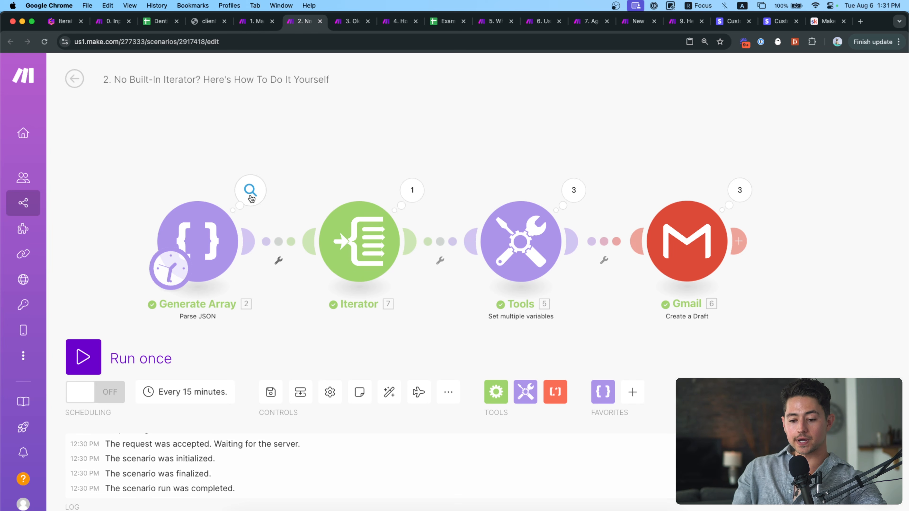
# Expand the Iterator's input array to see its three items.
pyautogui.moveTo(353, 145); pyautogui.dragTo(332, 136)
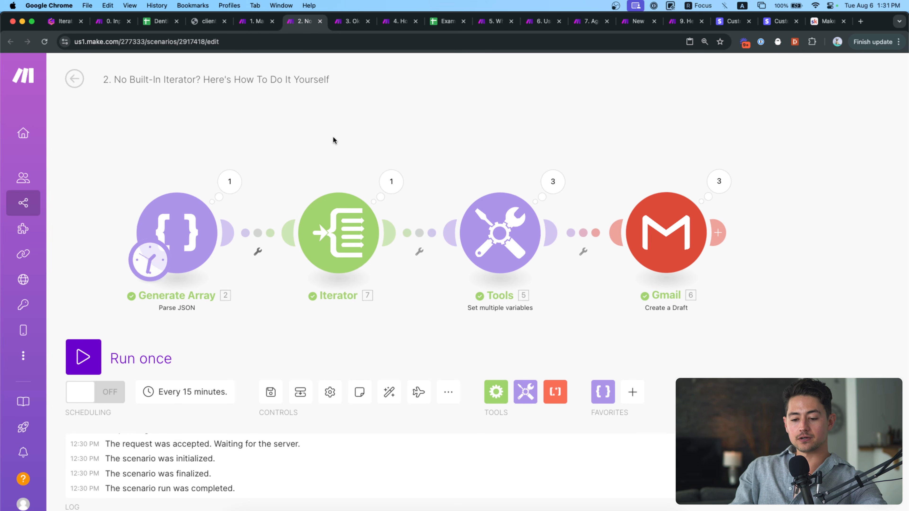
pyautogui.click(372, 183)
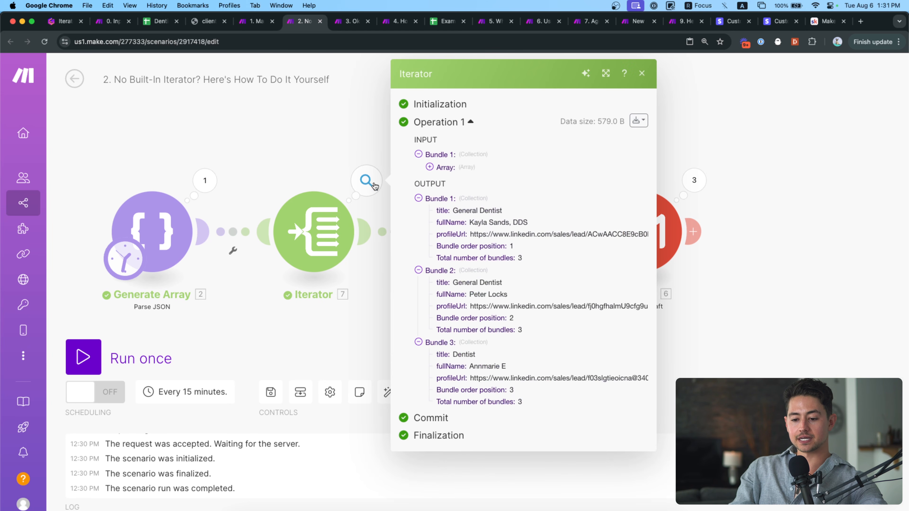
pyautogui.click(446, 164)
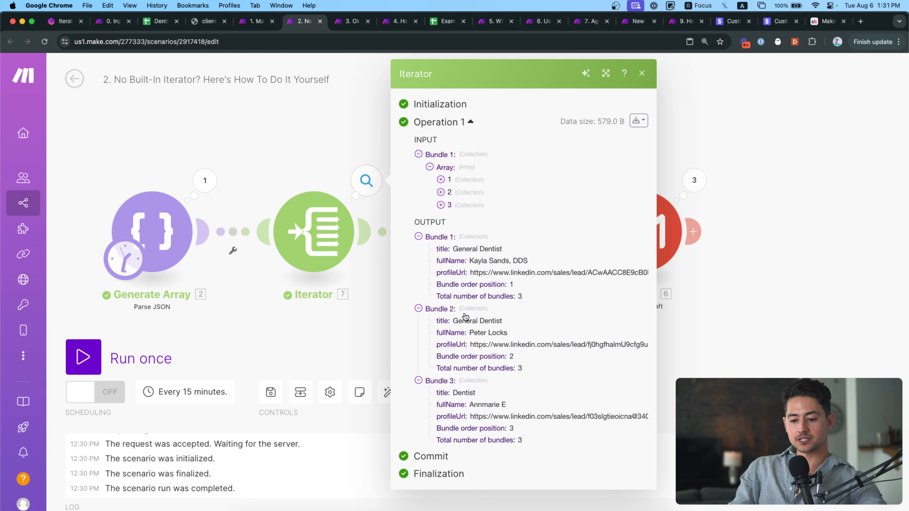
pyautogui.click(303, 125)
# Read Tools Operation 1's subject-line variable, then open Gmail's three-operation results.
pyautogui.click(423, 181)
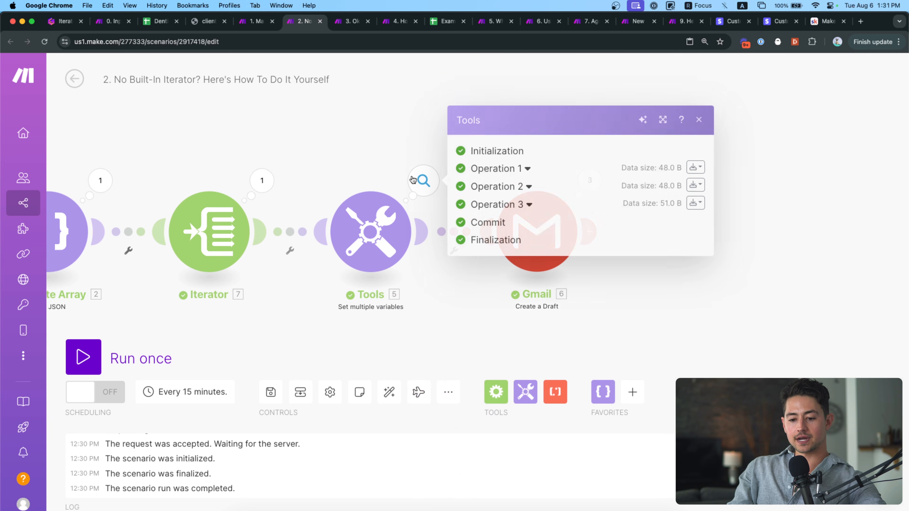
pyautogui.click(526, 170)
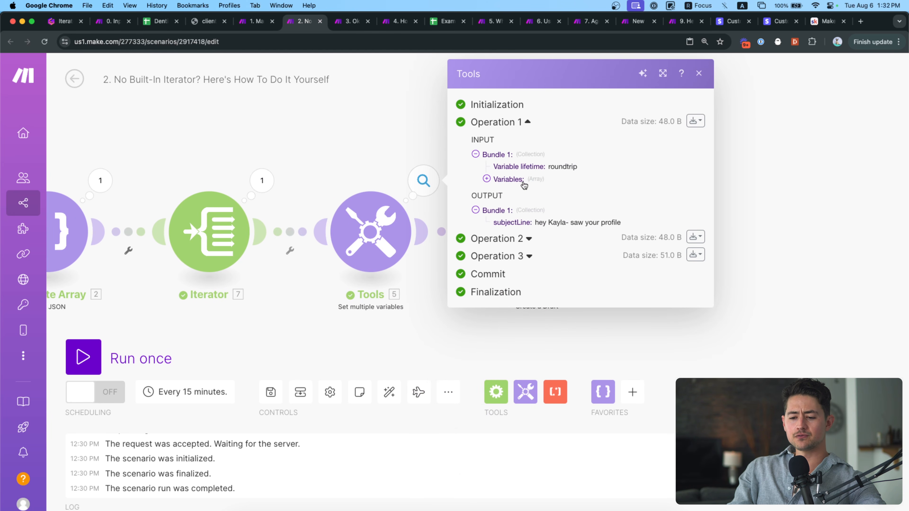
pyautogui.click(508, 179)
pyautogui.click(501, 191)
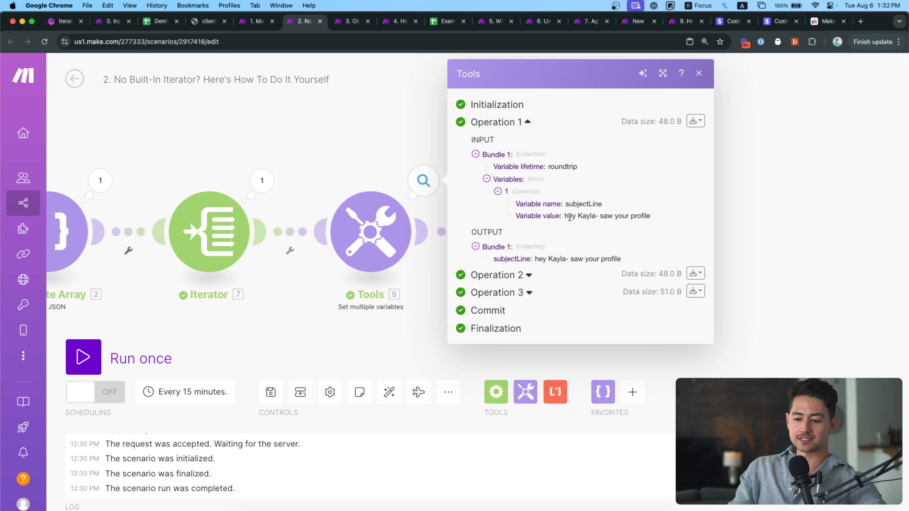
pyautogui.moveTo(569, 218); pyautogui.dragTo(647, 218)
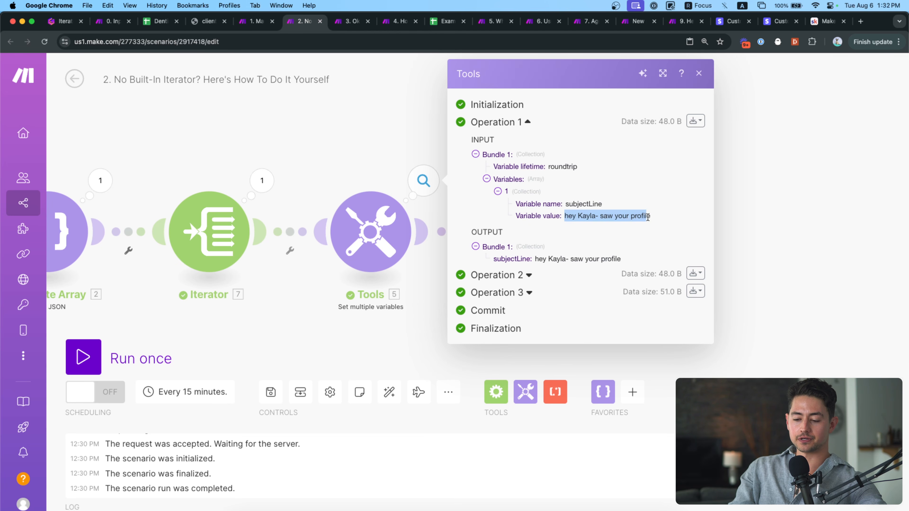
pyautogui.click(359, 162)
pyautogui.hscroll(5, 349, 154)
pyautogui.click(479, 180)
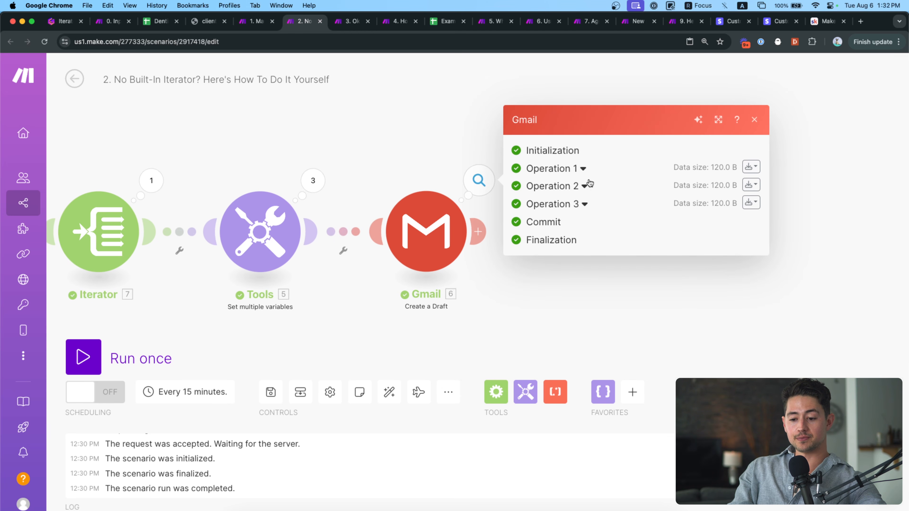
# Expand Gmail Operation 1's To, copy, blind copy and attachments lists.
pyautogui.click(583, 169)
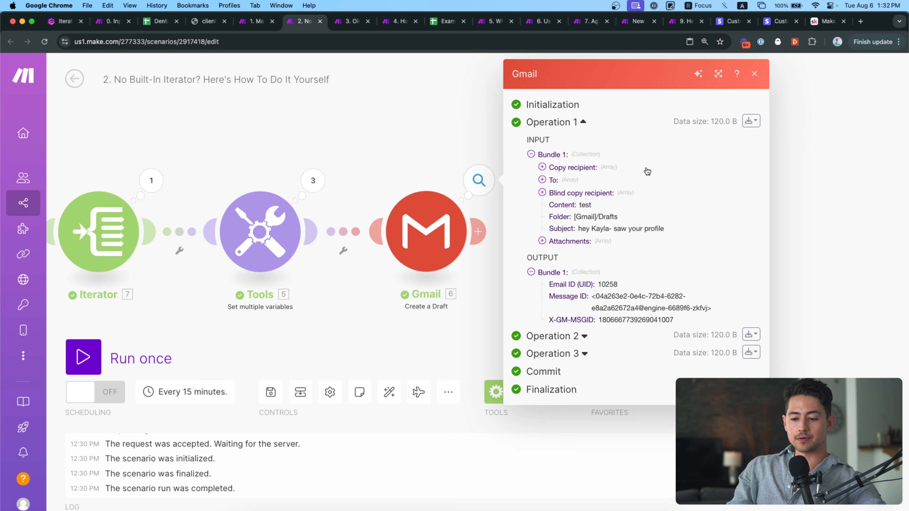
pyautogui.click(604, 168)
pyautogui.click(569, 179)
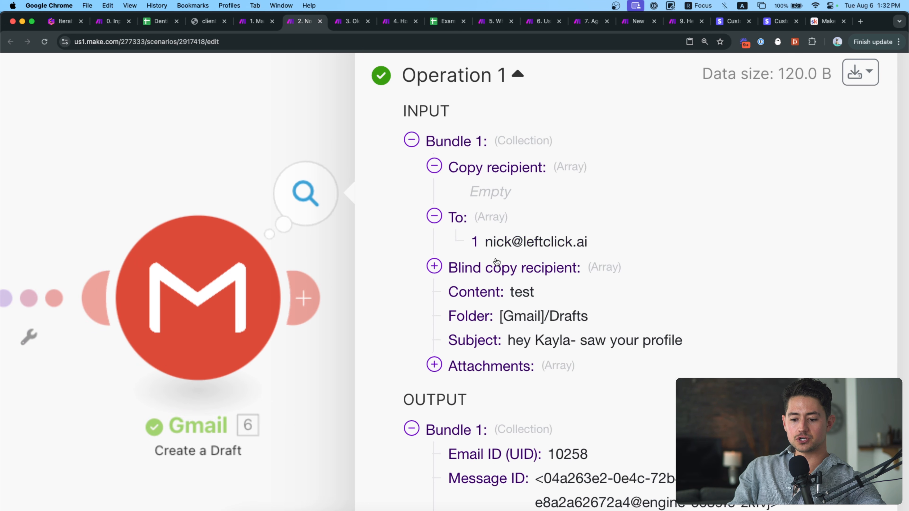
pyautogui.click(501, 269)
pyautogui.click(509, 390)
pyautogui.scroll(-2, 533, 385)
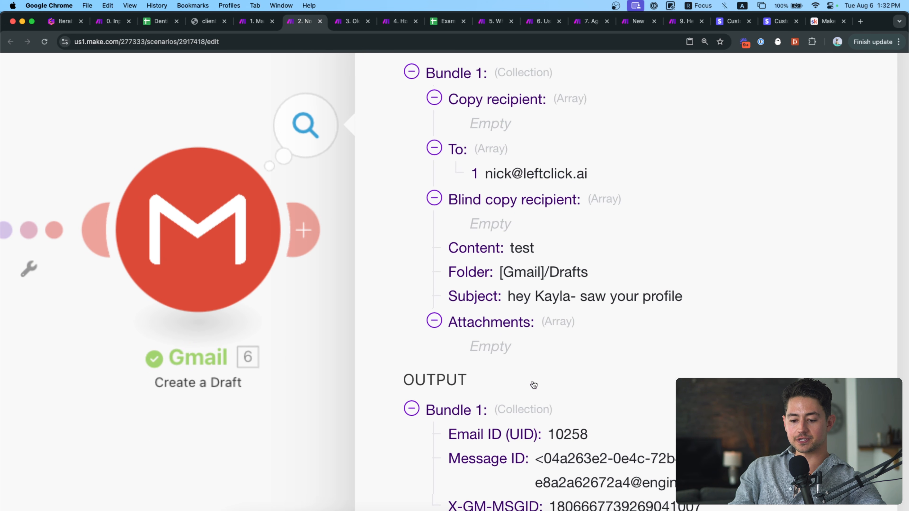
# Check the draft's content 'test', its subject line and the returned Message ID.
pyautogui.doubleClick(518, 247)
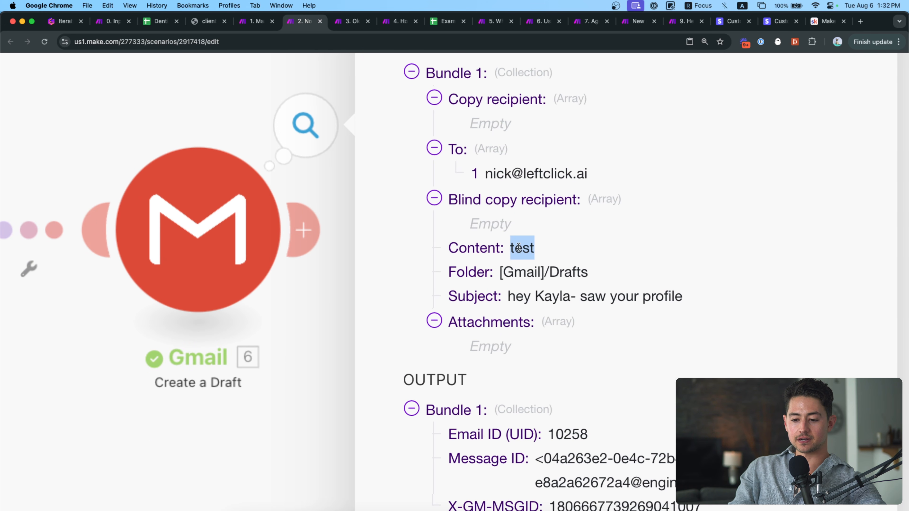
pyautogui.moveTo(508, 296); pyautogui.dragTo(684, 292)
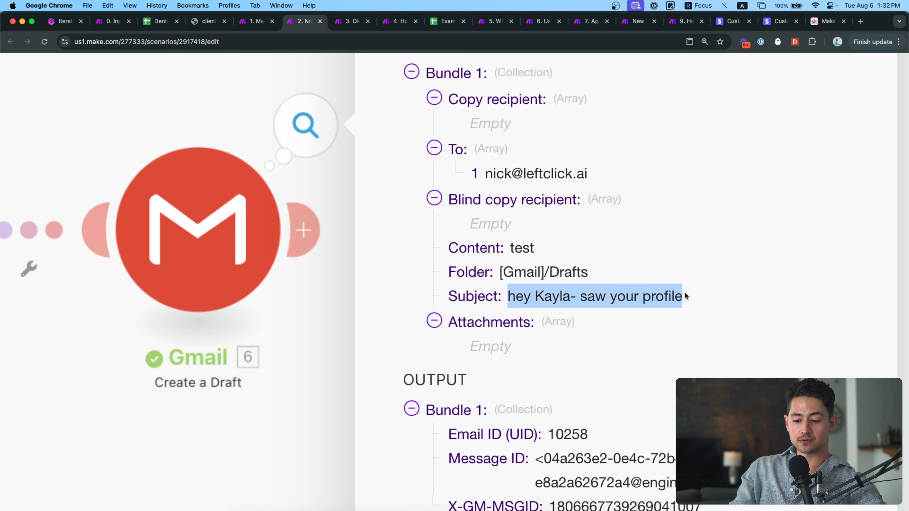
pyautogui.scroll(-5, 624, 304)
pyautogui.scroll(-2, 626, 310)
pyautogui.scroll(-2, 642, 349)
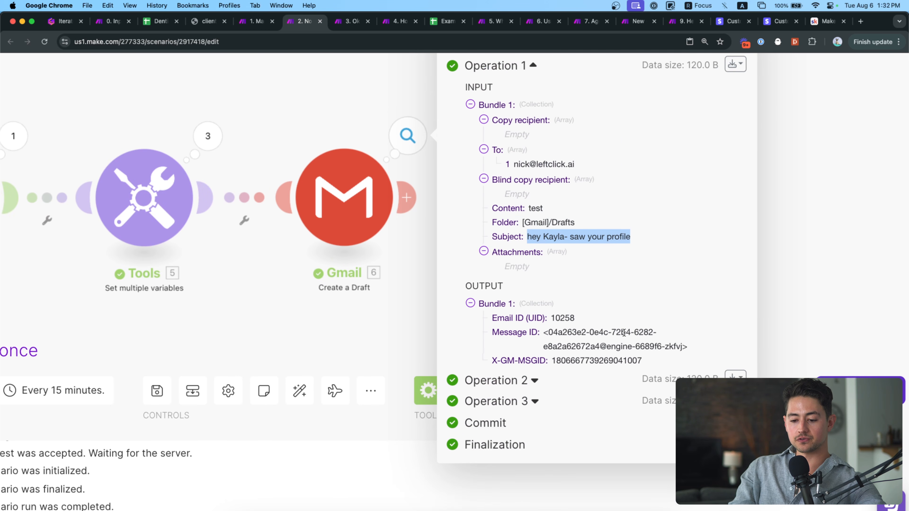
pyautogui.scroll(1, 581, 326)
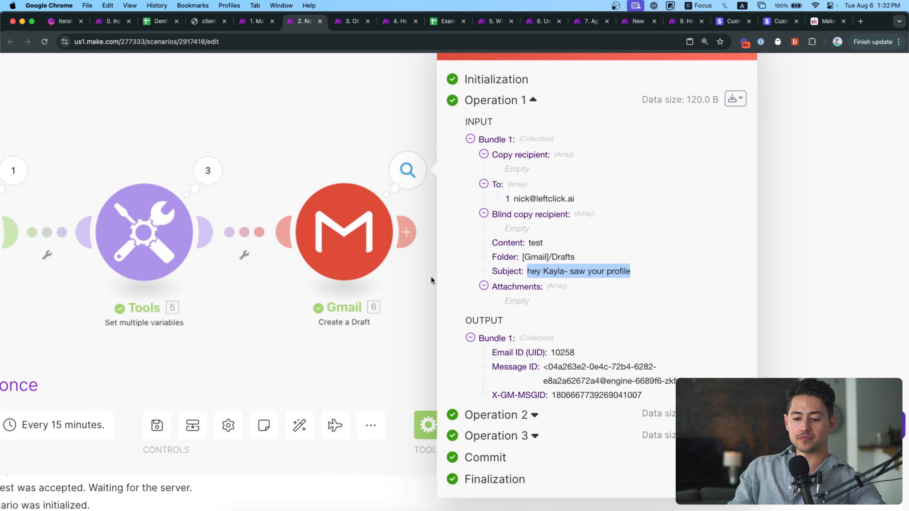
pyautogui.moveTo(649, 398); pyautogui.dragTo(489, 352)
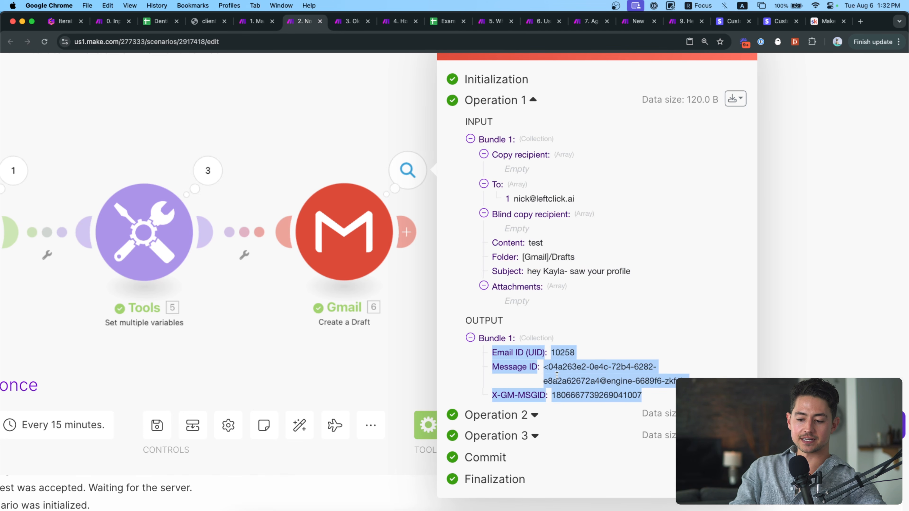
pyautogui.moveTo(549, 371); pyautogui.dragTo(692, 380)
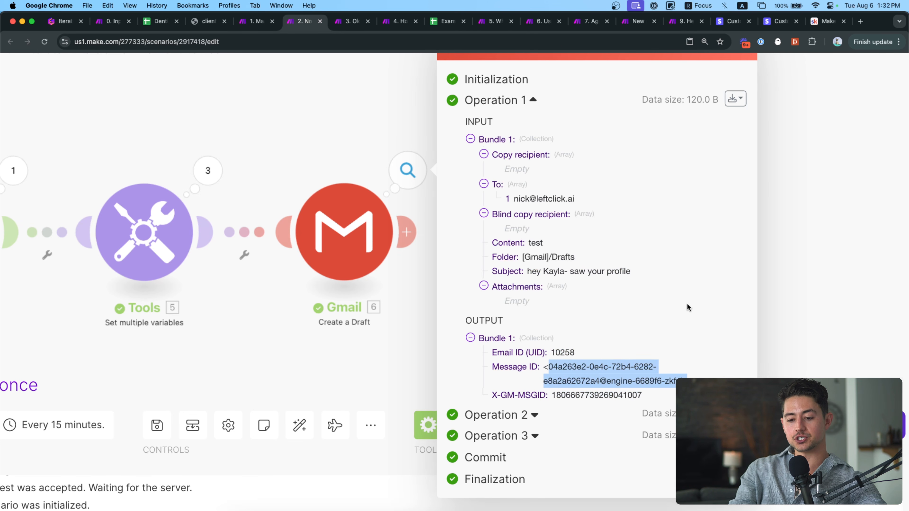
# Go back to the Gamma slide '2. No Built-In Iterator? Here's How To Do It Yourself'.
pyautogui.scroll(-5, 687, 306)
pyautogui.moveTo(419, 300); pyautogui.dragTo(601, 300)
pyautogui.scroll(-2, 611, 301)
pyautogui.click(64, 21)
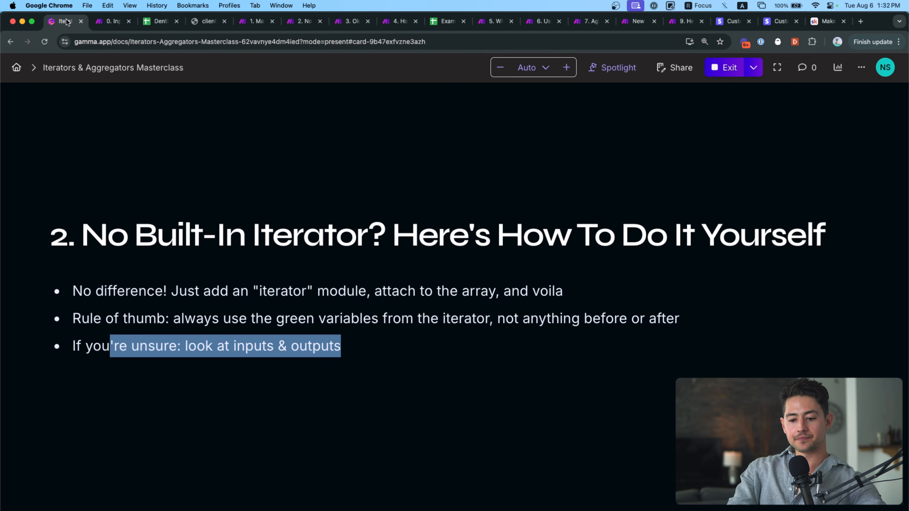
# Advance Gamma to slide 3 and switch to the '0. Inputs, Outputs, Arrays, Bundles, and Collections' scenario.
pyautogui.click(326, 143)
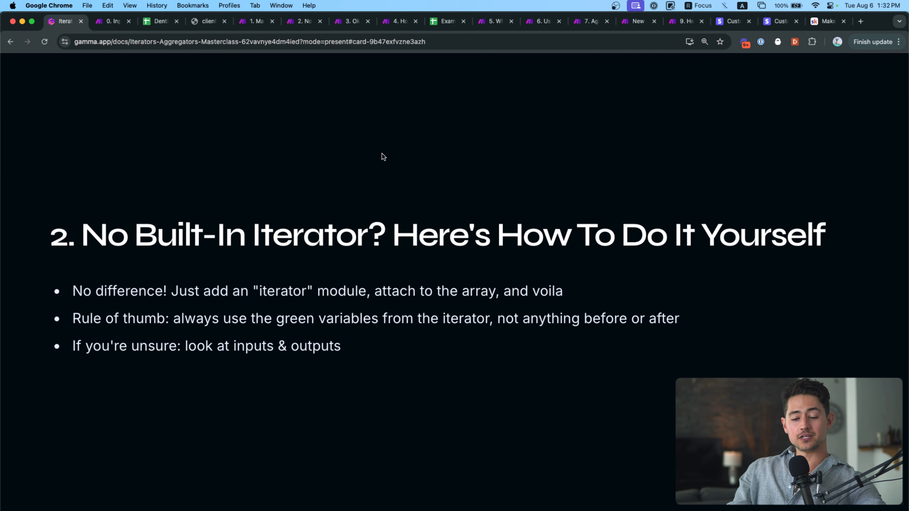
pyautogui.press('Right')
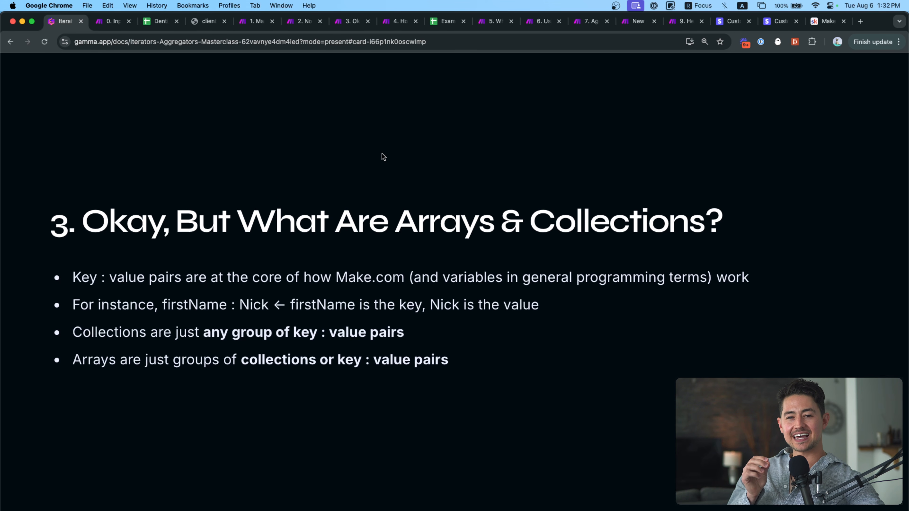
pyautogui.click(113, 21)
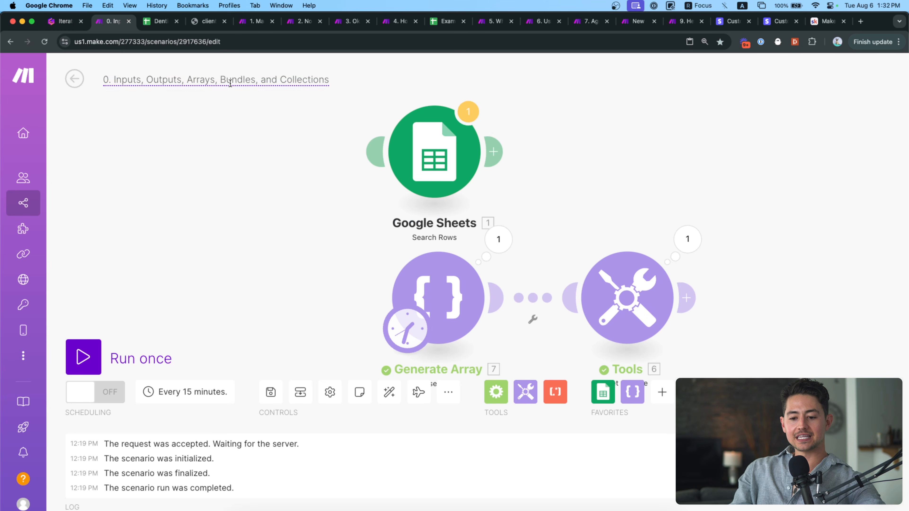
# Inspect the Generate Array module's JSON input and array output, then return to the Gamma slide.
pyautogui.click(487, 244)
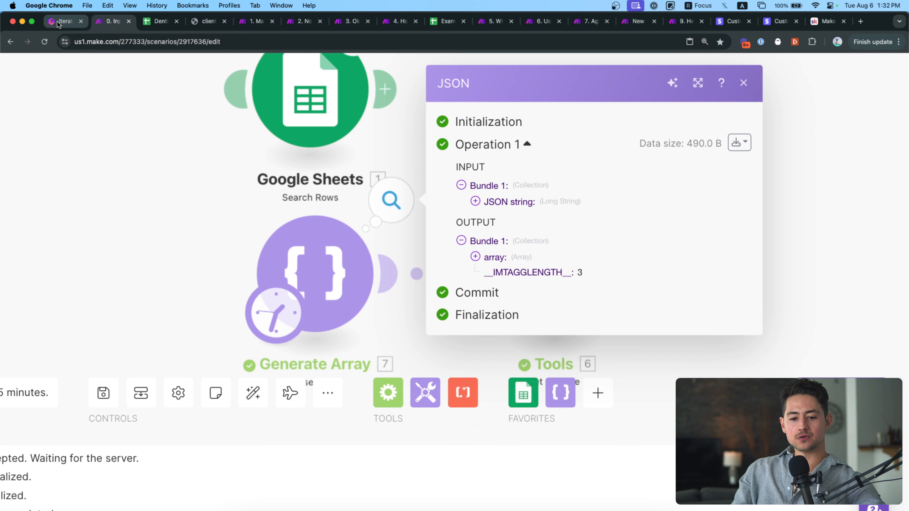
pyautogui.click(63, 21)
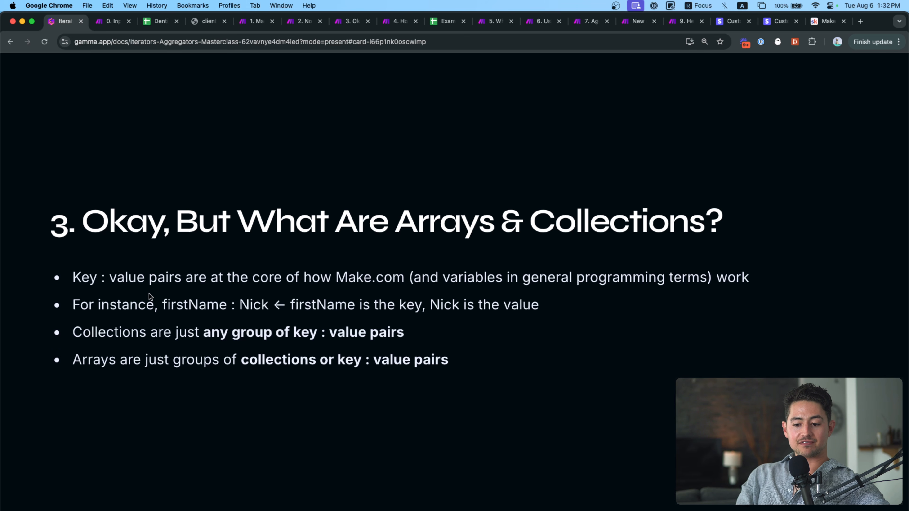
# Highlight the key : value pairs sentence and the firstName example's key and value, then open scenario 1.
pyautogui.moveTo(73, 277); pyautogui.dragTo(407, 268)
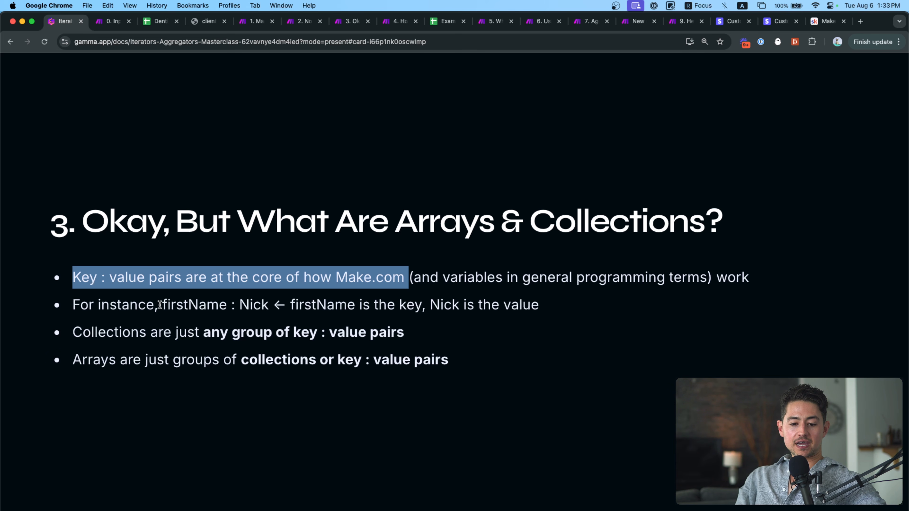
pyautogui.moveTo(160, 305); pyautogui.dragTo(228, 303)
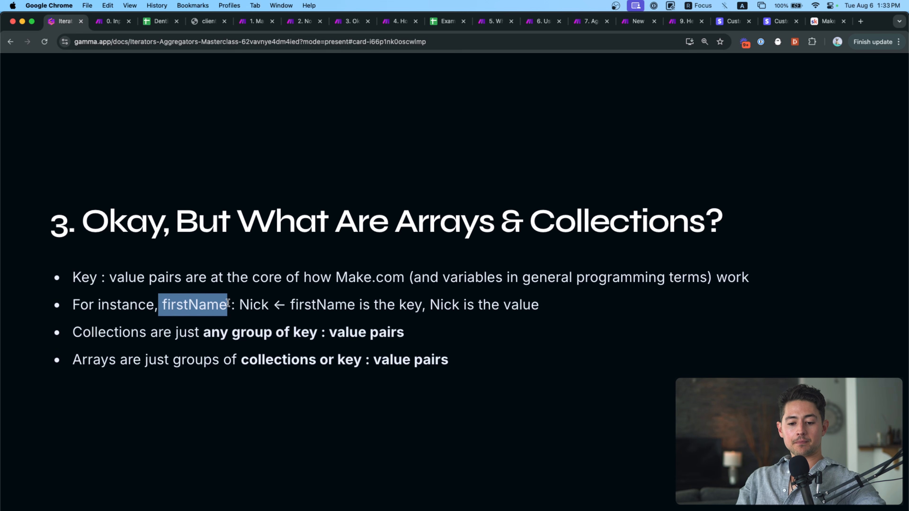
pyautogui.doubleClick(254, 304)
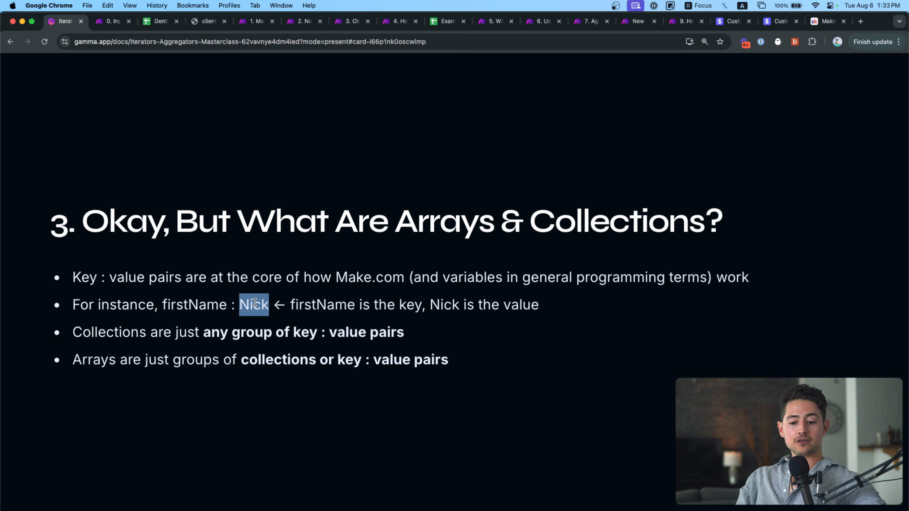
pyautogui.doubleClick(194, 305)
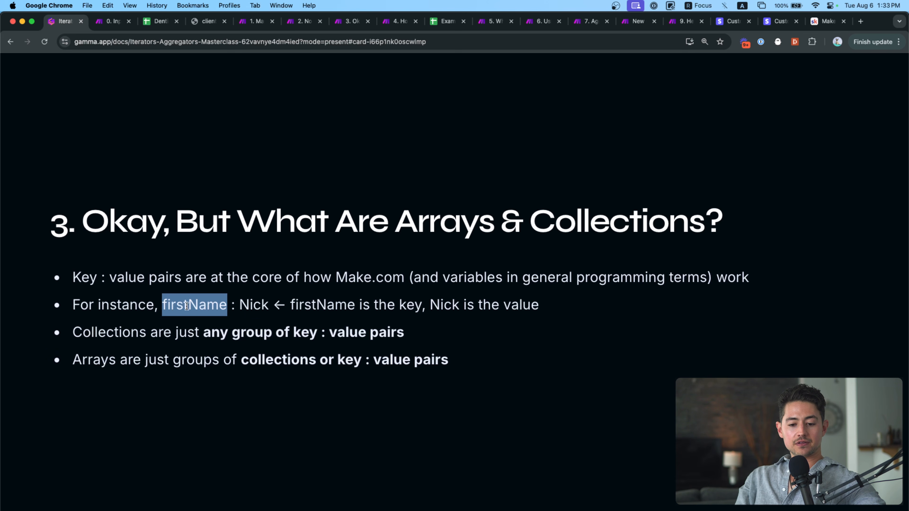
pyautogui.doubleClick(252, 296)
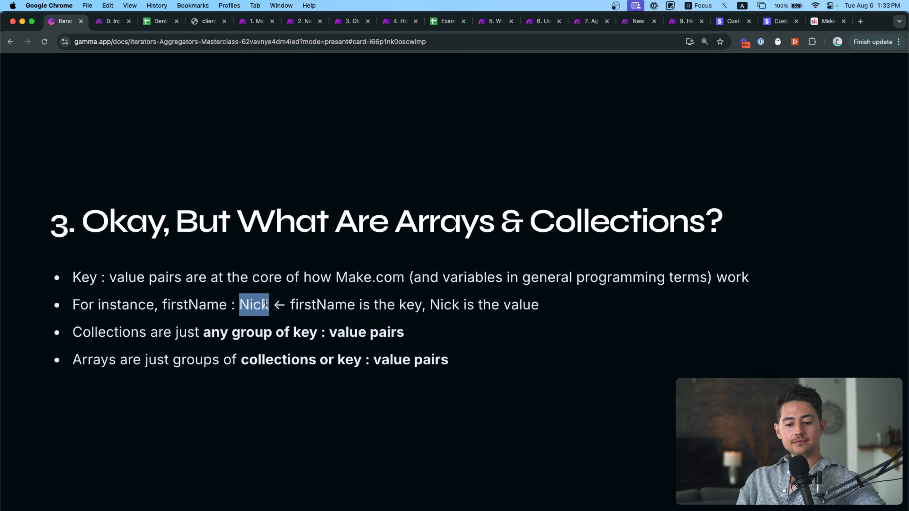
pyautogui.doubleClick(194, 306)
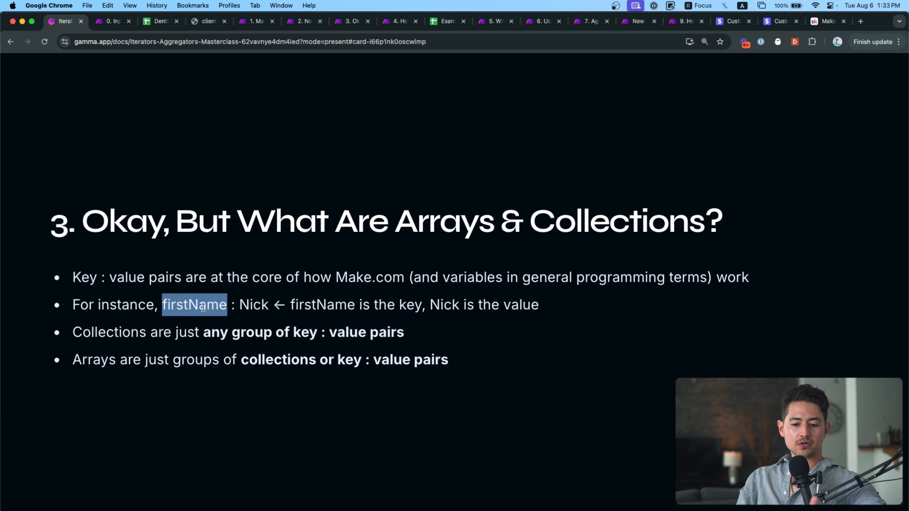
pyautogui.doubleClick(257, 305)
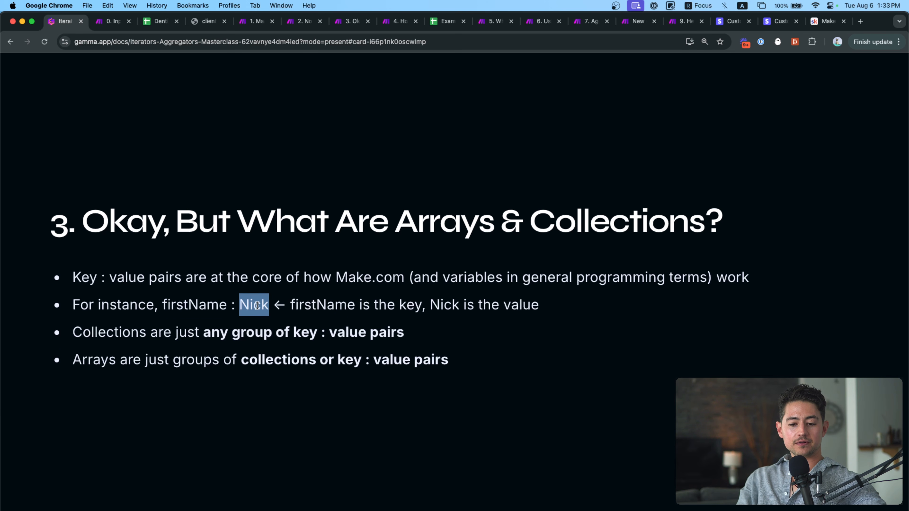
pyautogui.click(256, 21)
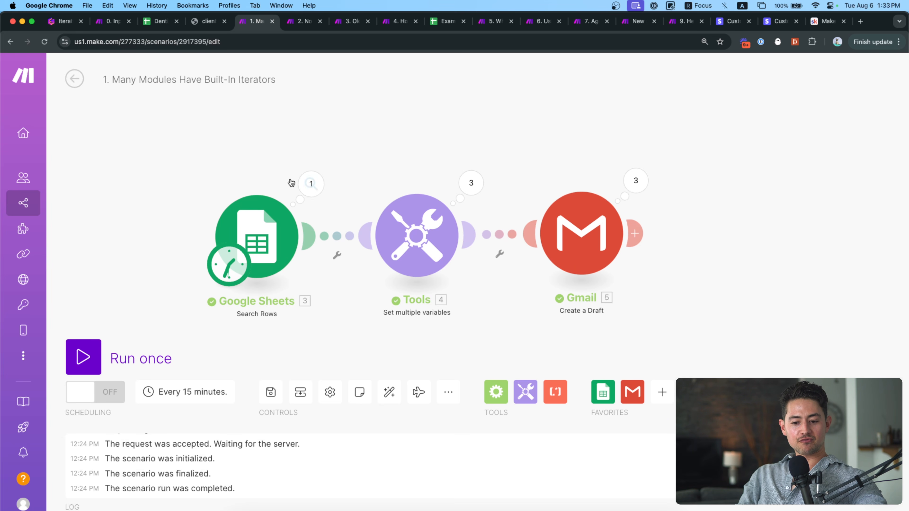
# Open the Google Sheets output and highlight bundle 1's search method, profileUrl and fullName values.
pyautogui.click(311, 184)
pyautogui.scroll(-2, 453, 302)
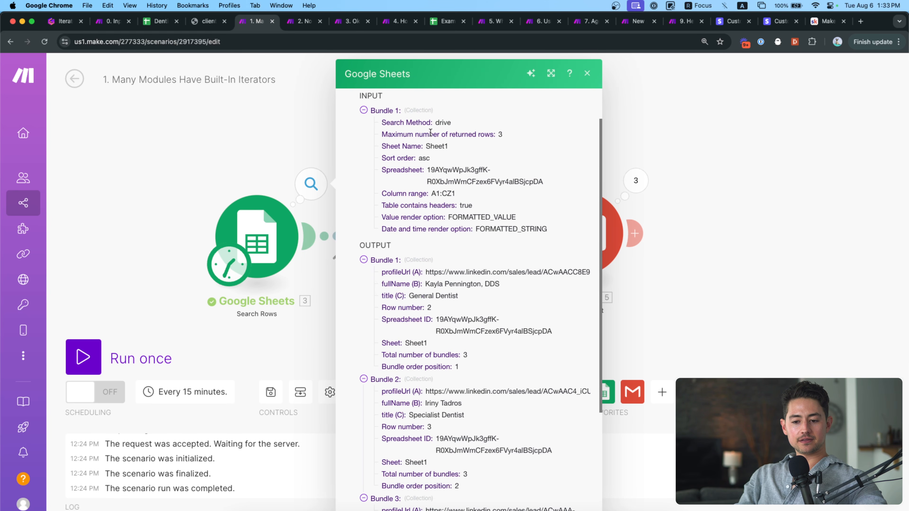
pyautogui.doubleClick(444, 120)
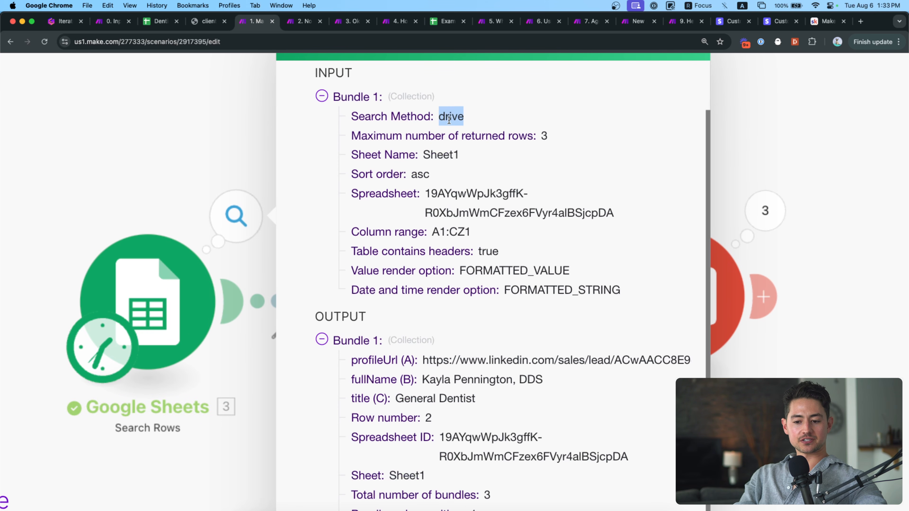
pyautogui.scroll(-5, 355, 176)
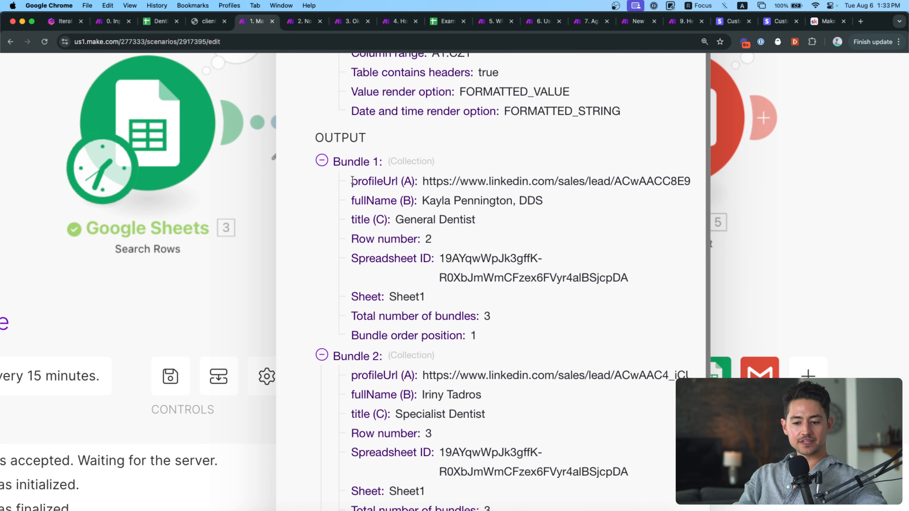
pyautogui.moveTo(353, 181); pyautogui.dragTo(662, 181)
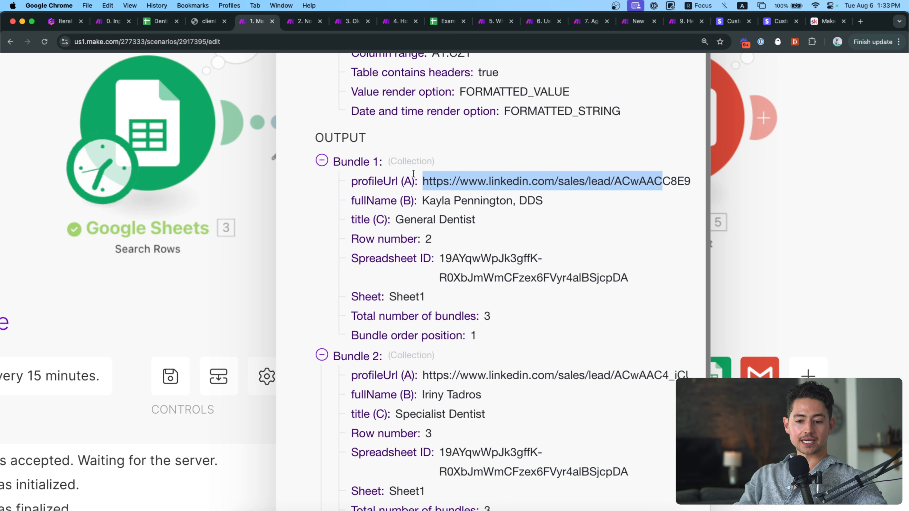
pyautogui.doubleClick(427, 181)
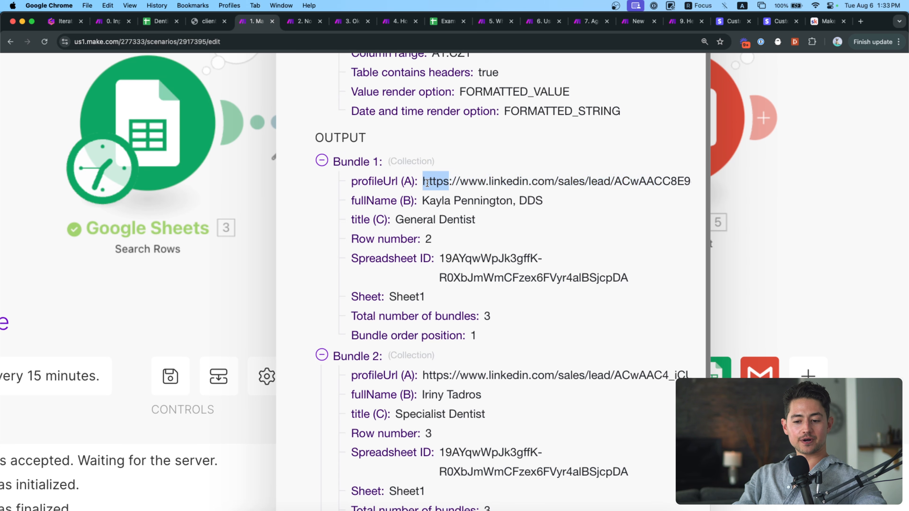
pyautogui.tripleClick(427, 182)
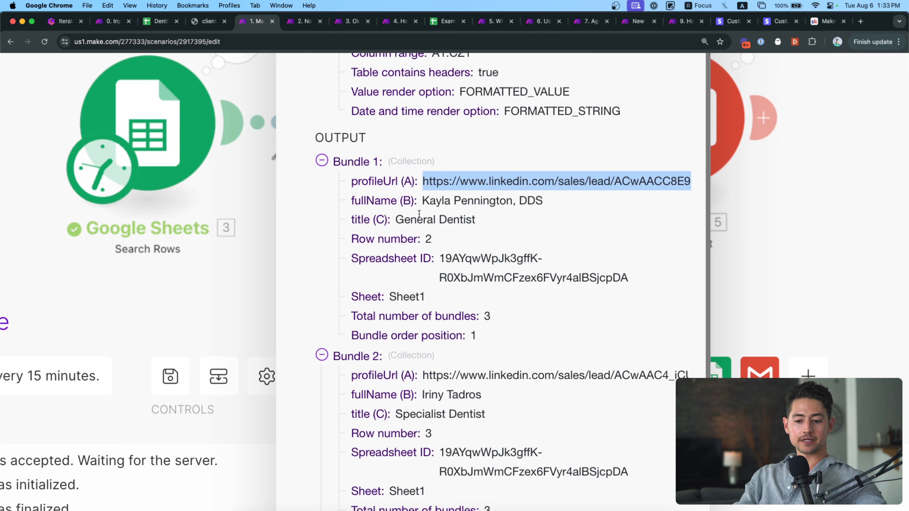
pyautogui.doubleClick(384, 197)
pyautogui.tripleClick(467, 204)
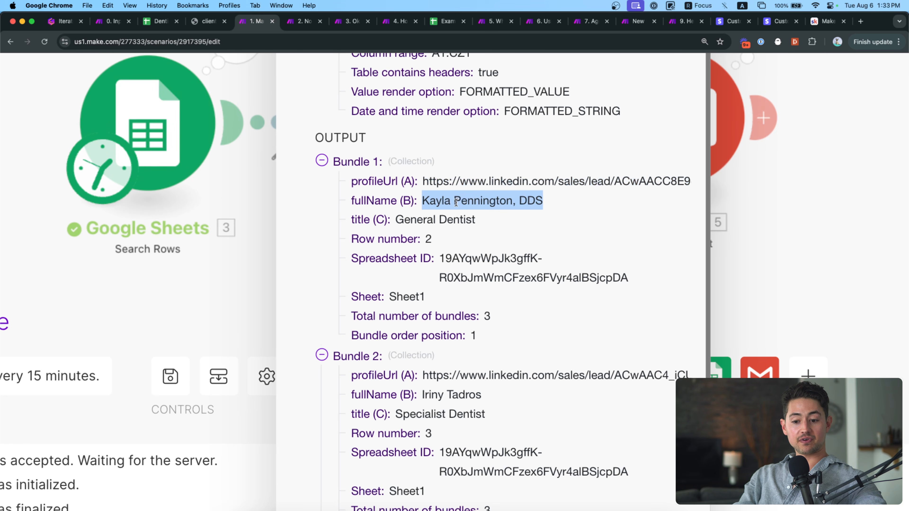
# Highlight bundle 1's title 'General Dentist' and row number 2, then open the Tools variable settings.
pyautogui.click(372, 218)
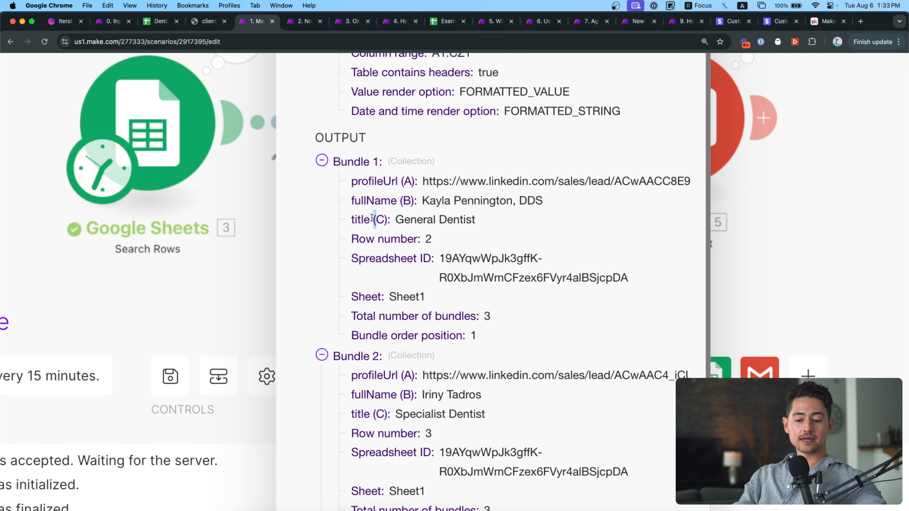
pyautogui.doubleClick(365, 219)
pyautogui.doubleClick(430, 218)
pyautogui.click(378, 237)
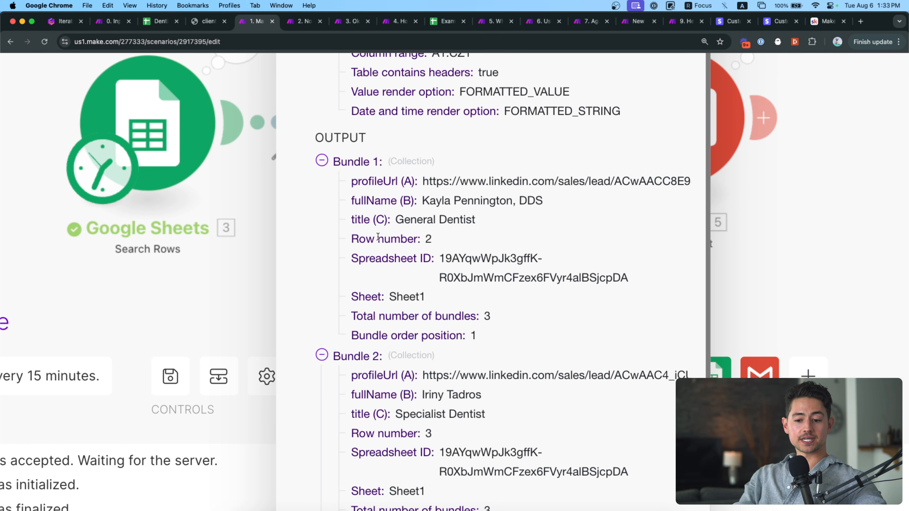
pyautogui.tripleClick(378, 237)
pyautogui.doubleClick(428, 239)
pyautogui.press('super+minus')
pyautogui.press('super+minus')
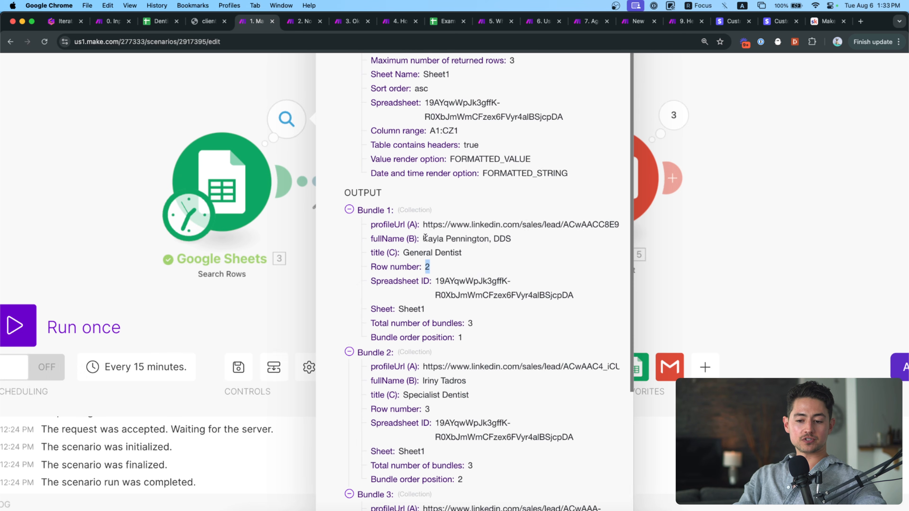
pyautogui.scroll(-3, 425, 238)
pyautogui.click(325, 151)
pyautogui.click(414, 218)
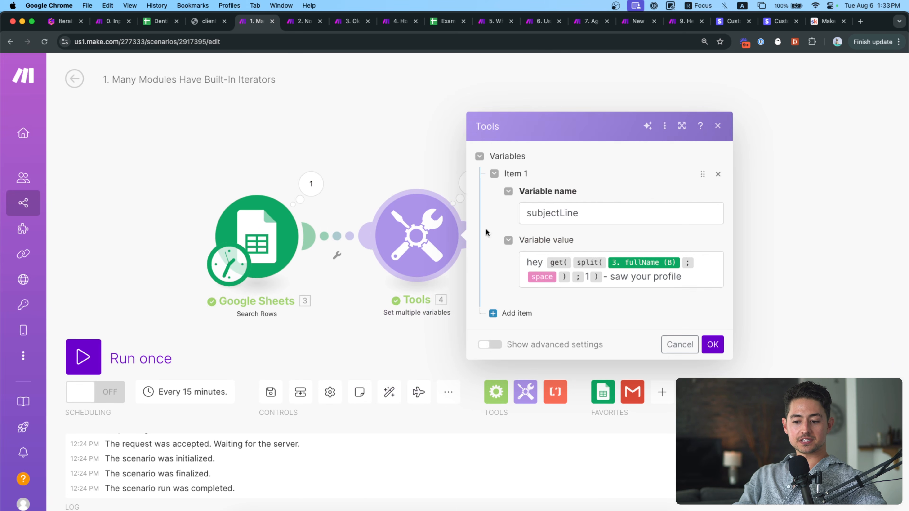
# Open the subjectLine value mapping to check the Sheets fields, then return to the Gamma slide.
pyautogui.click(691, 277)
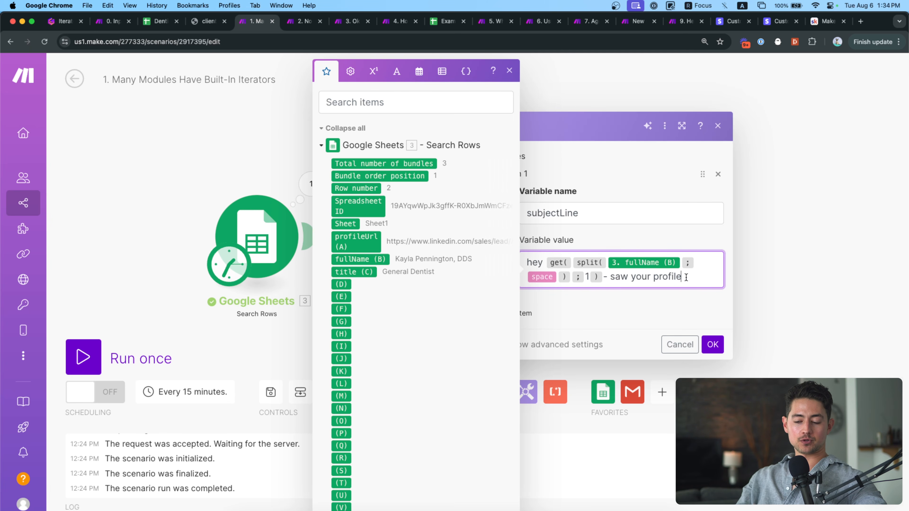
pyautogui.click(69, 22)
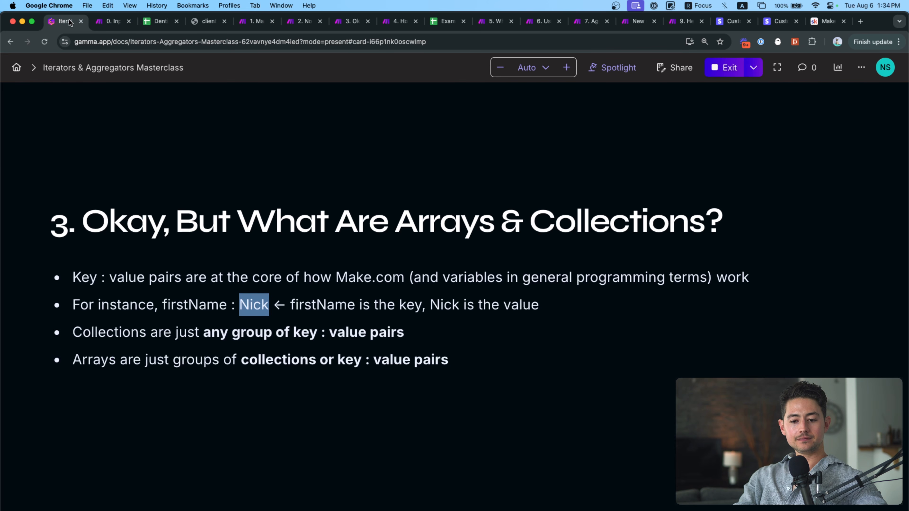
# Spotlight the slide's bullets, highlight the key : value pairs and collections phrases, then open scenario 2.
pyautogui.click(306, 273)
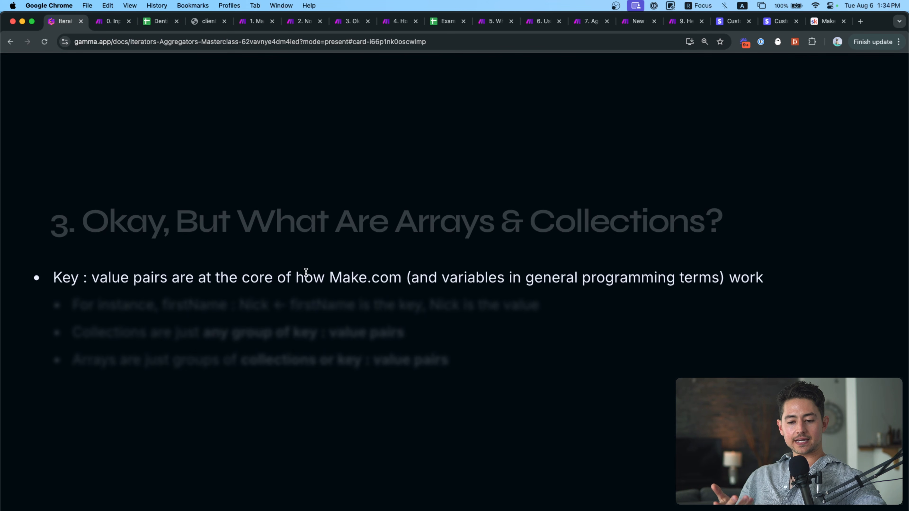
pyautogui.press('Right')
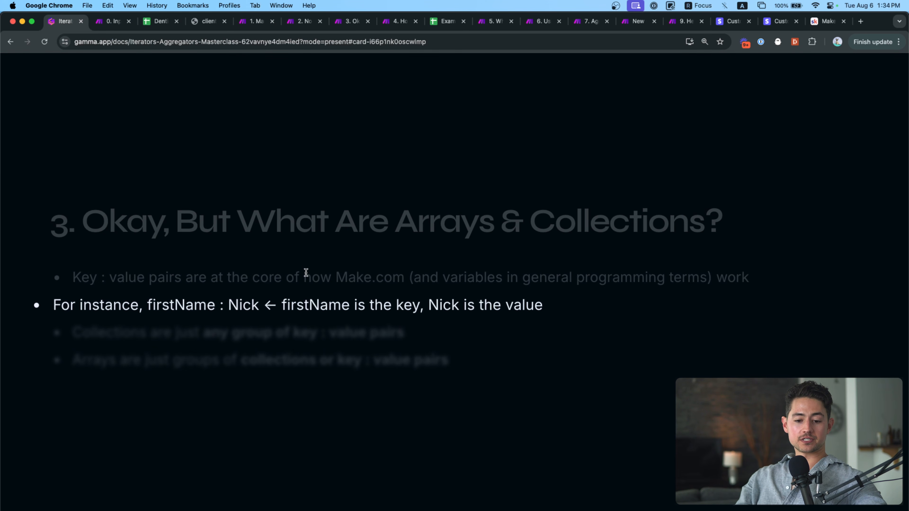
pyautogui.press('Escape')
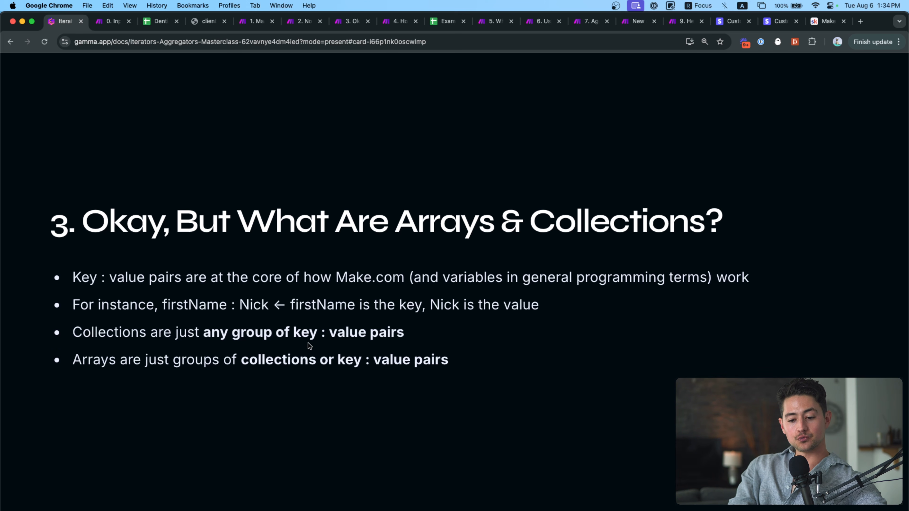
pyautogui.moveTo(293, 332); pyautogui.dragTo(409, 336)
pyautogui.click(409, 337)
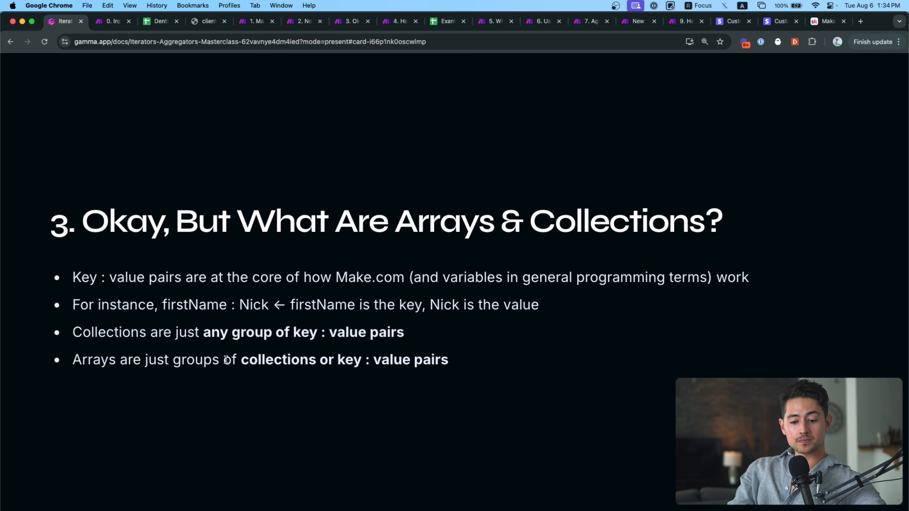
pyautogui.moveTo(245, 359); pyautogui.dragTo(457, 365)
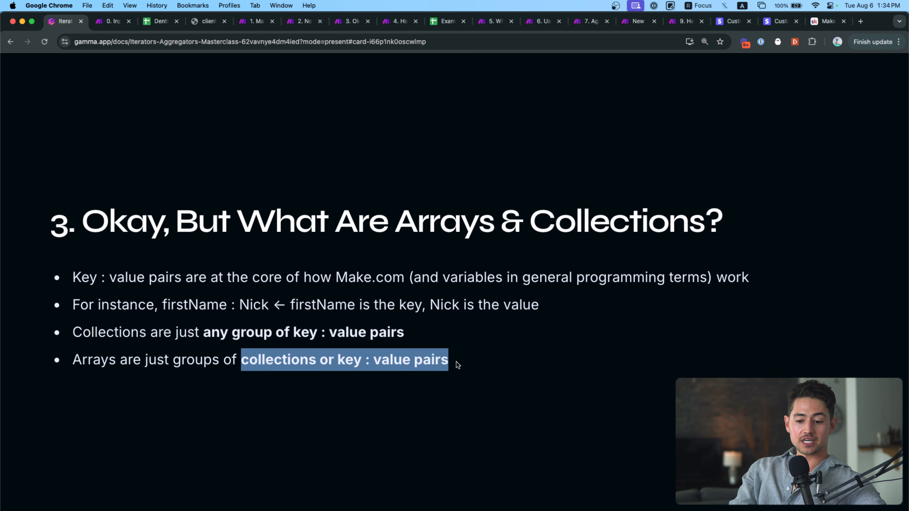
pyautogui.click(276, 376)
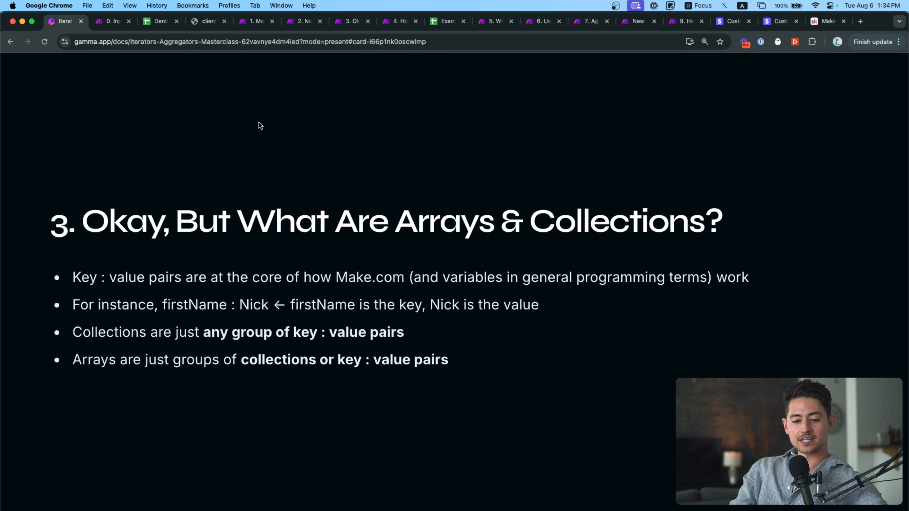
pyautogui.click(303, 21)
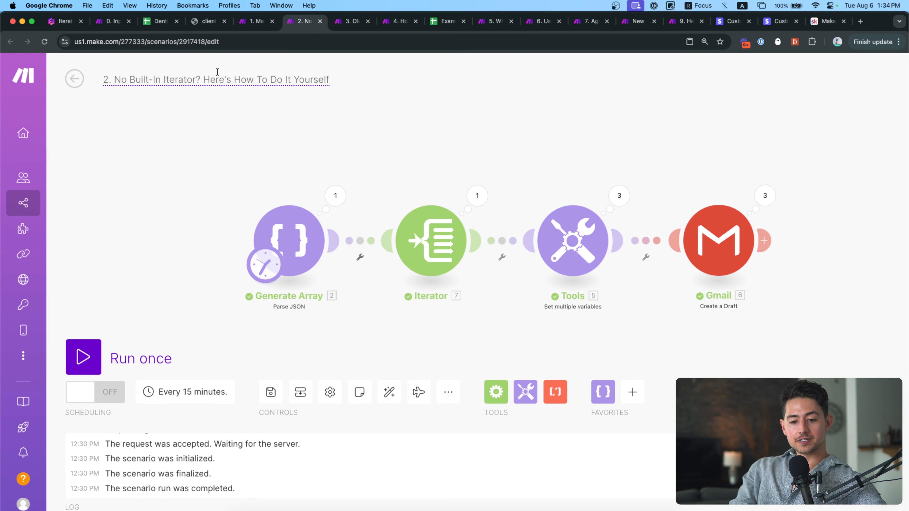
# Run Generate Array alone and expand its output array's first and third collections.
pyautogui.scroll(3, 289, 190)
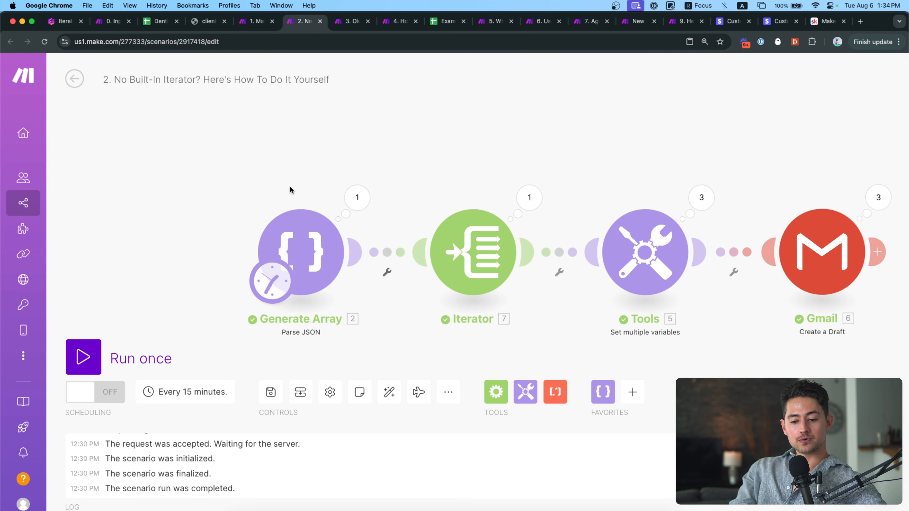
pyautogui.rightClick(298, 220)
pyautogui.click(319, 246)
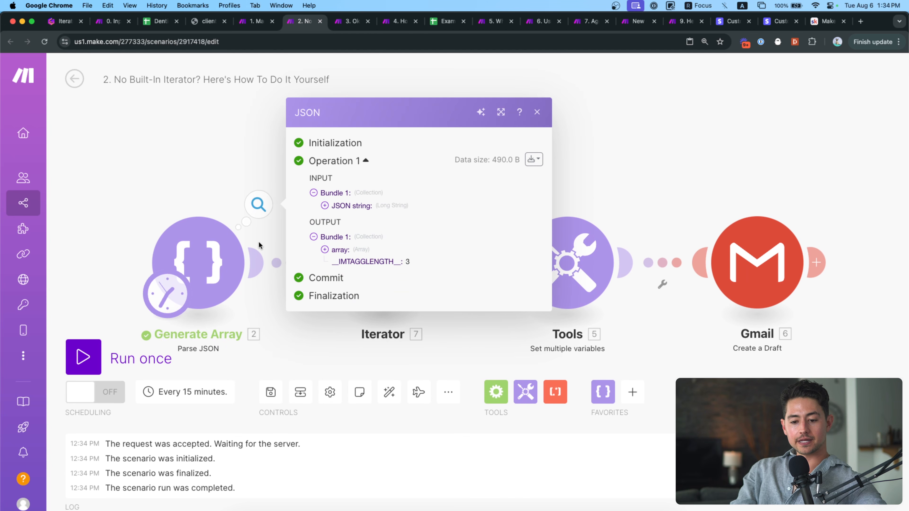
pyautogui.scroll(5, 364, 257)
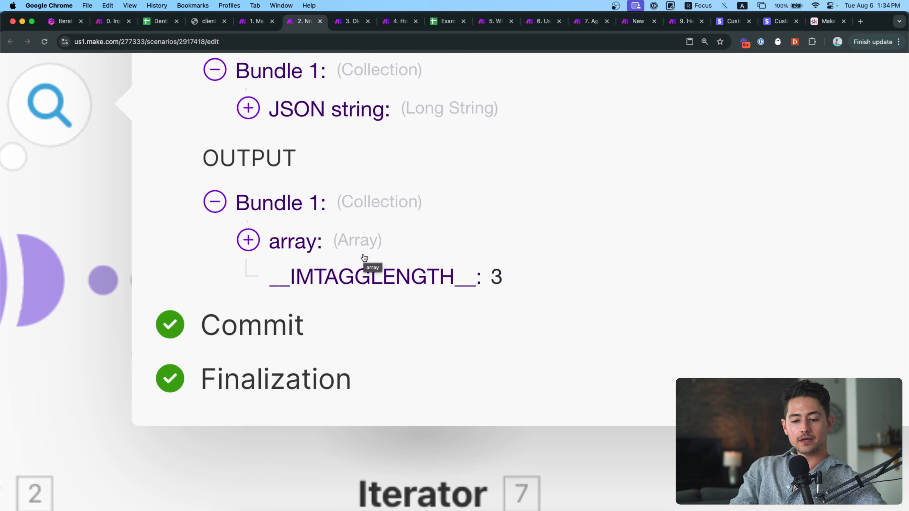
pyautogui.click(324, 249)
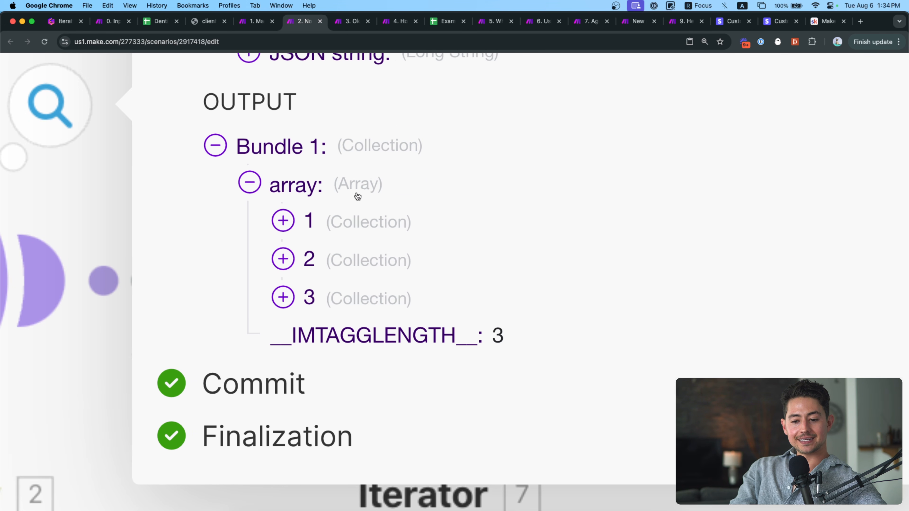
pyautogui.click(315, 223)
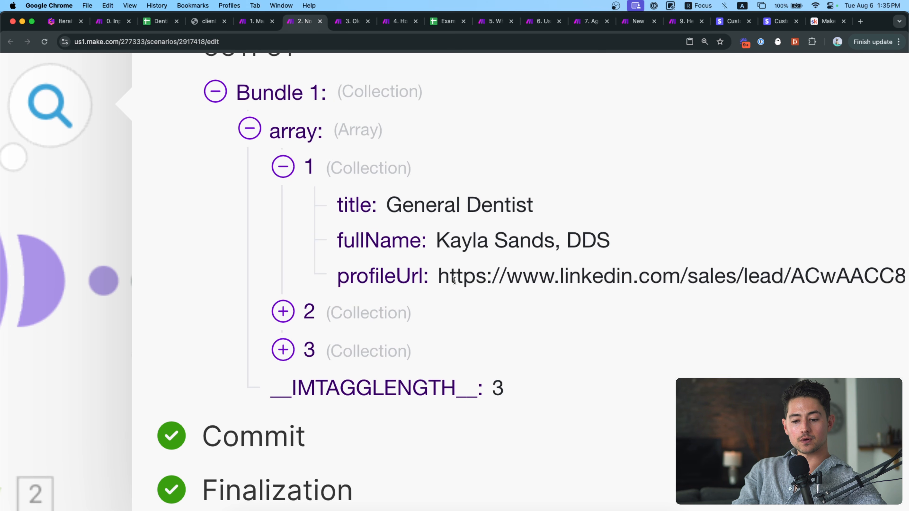
pyautogui.scroll(2, 454, 273)
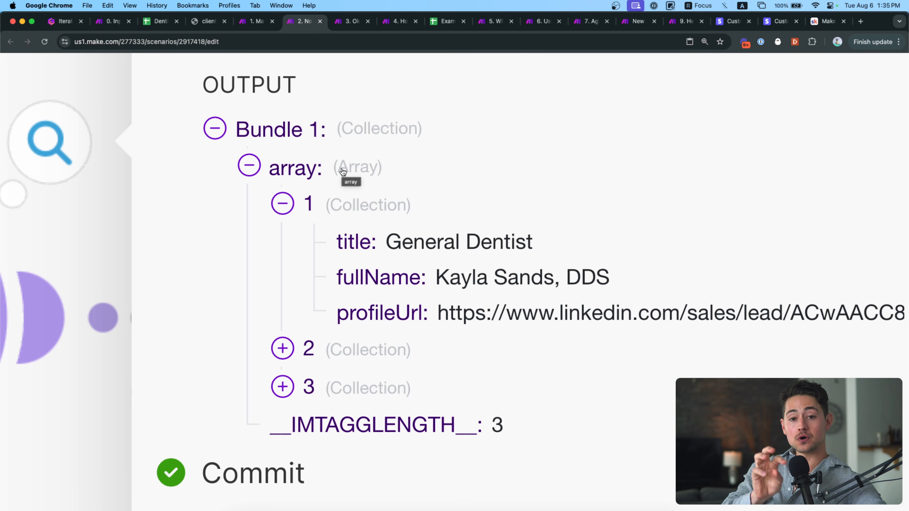
pyautogui.click(283, 204)
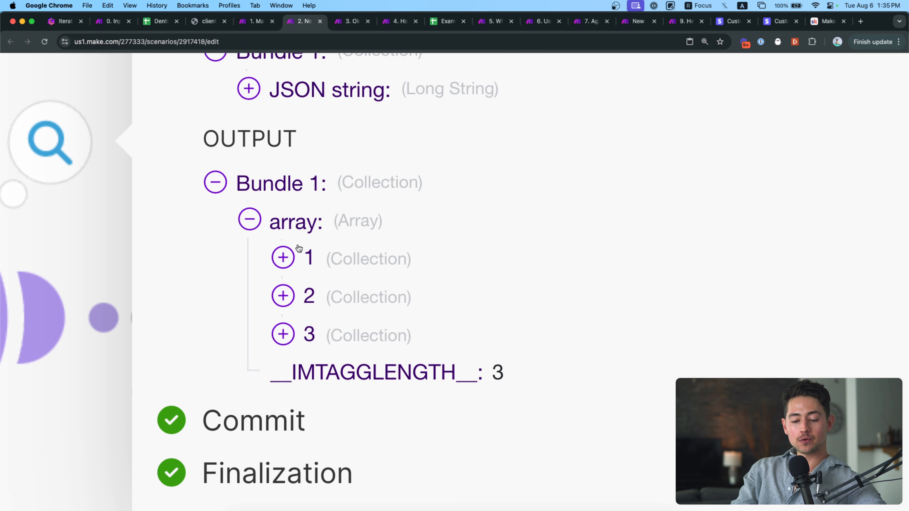
pyautogui.scroll(-3, 299, 248)
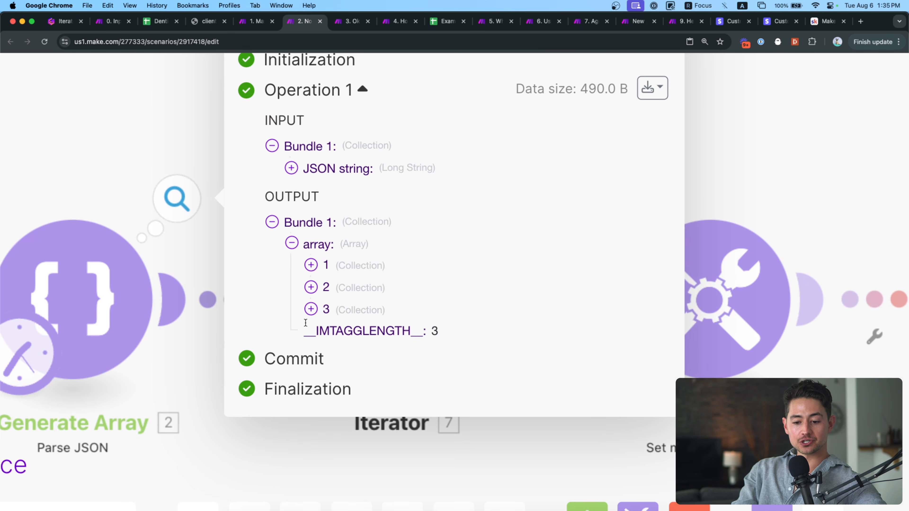
pyautogui.click(311, 309)
pyautogui.click(312, 282)
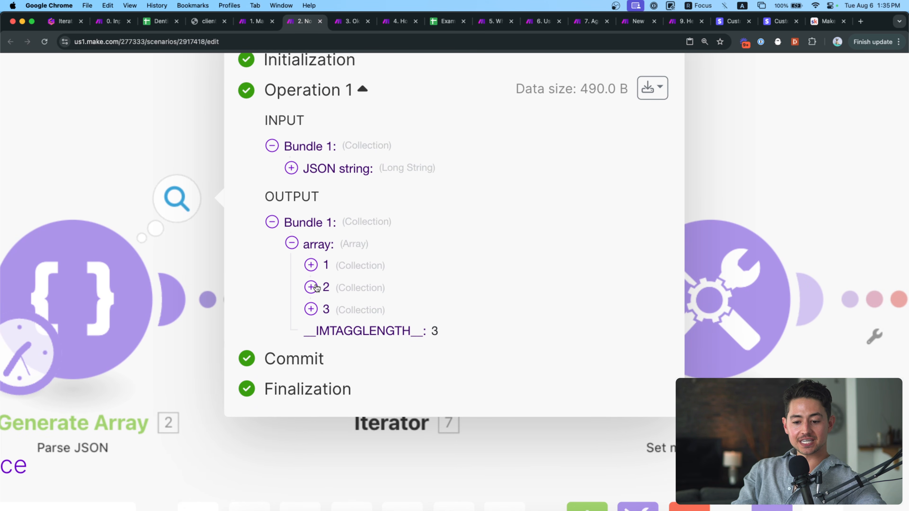
pyautogui.scroll(-3, 315, 306)
# Append a "title":"hello" line to the Parse JSON string and run only that module.
pyautogui.click(172, 291)
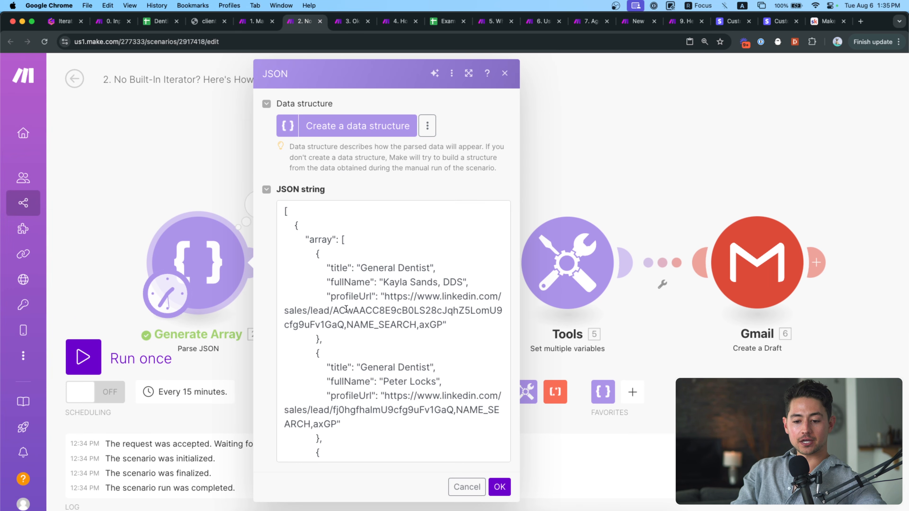
pyautogui.scroll(-5, 336, 428)
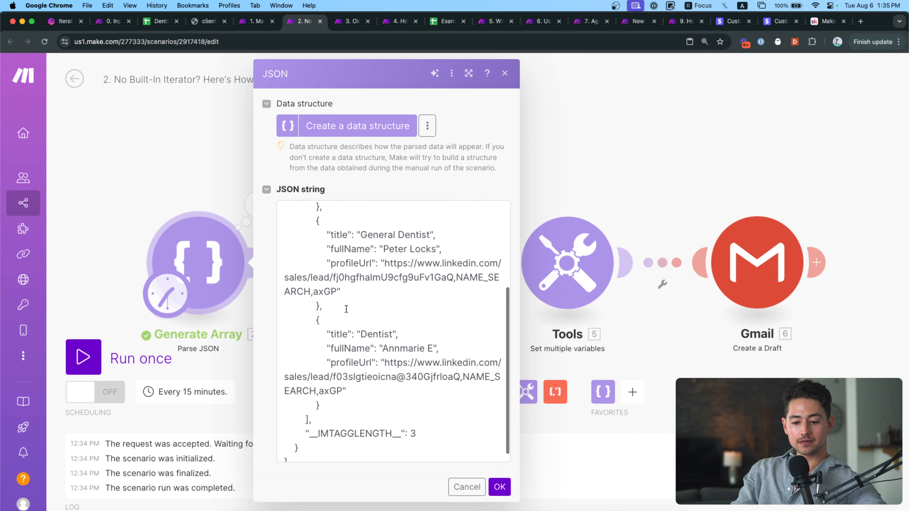
pyautogui.click(342, 397)
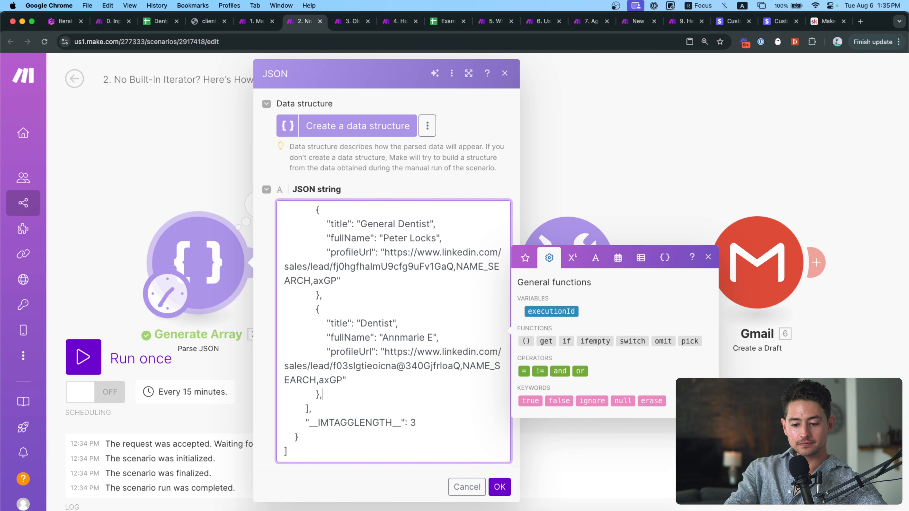
pyautogui.press('Return')
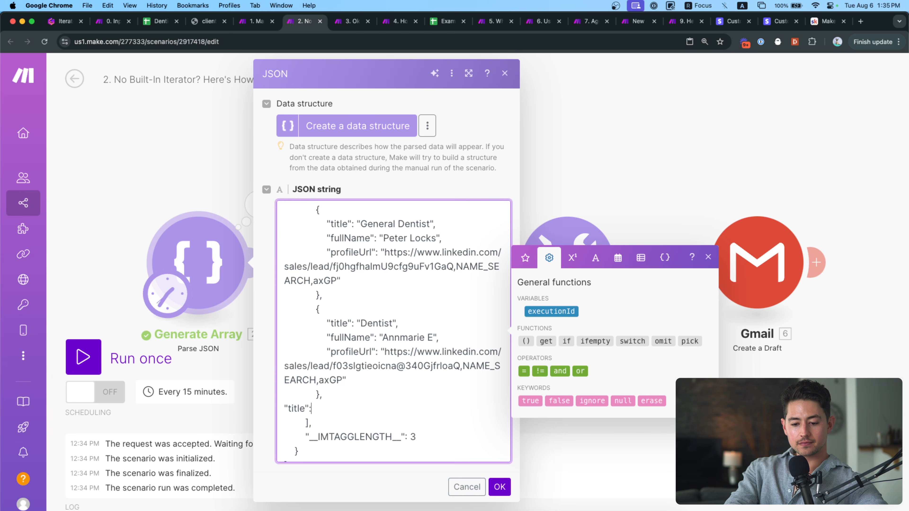
pyautogui.write('"title":"hello')
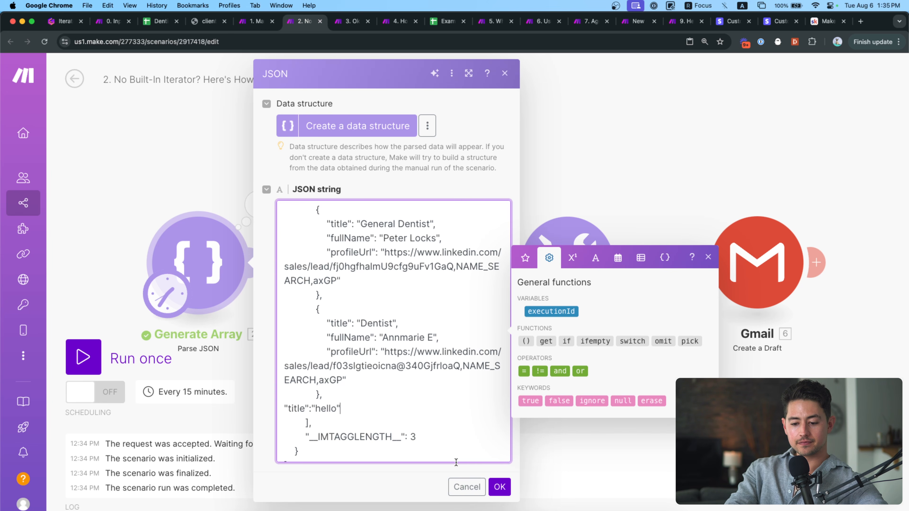
pyautogui.write('"')
pyautogui.click(498, 488)
pyautogui.rightClick(211, 278)
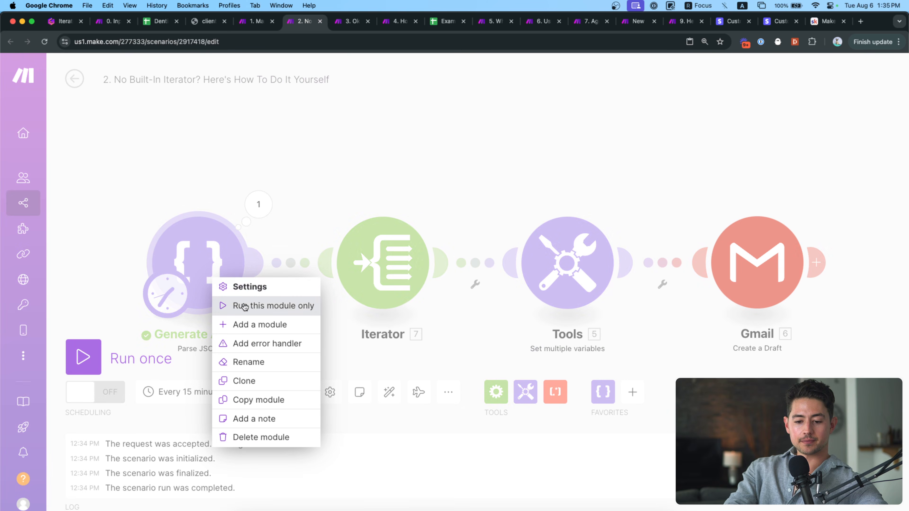
pyautogui.click(245, 305)
# Delete the invalid title line, add 3 as a new array element, rerun and expand the output.
pyautogui.click(229, 236)
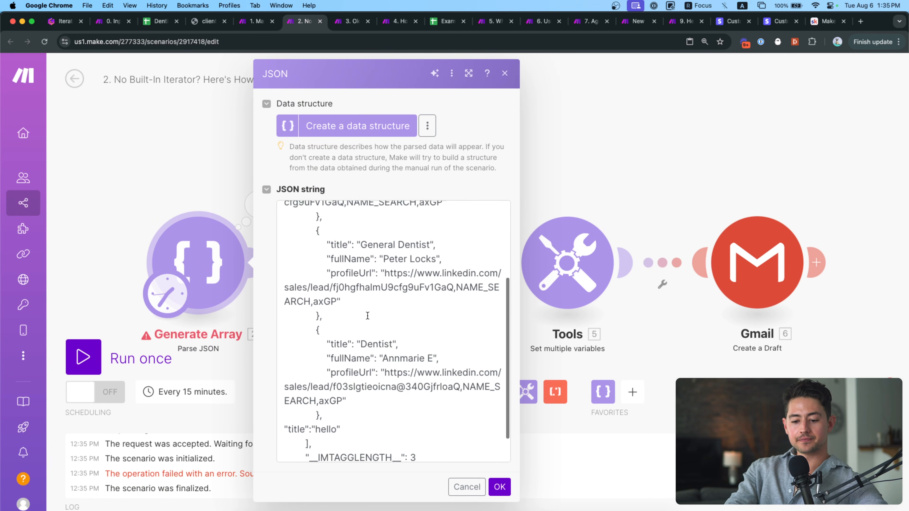
pyautogui.scroll(-2, 368, 315)
pyautogui.moveTo(358, 393); pyautogui.dragTo(275, 394)
pyautogui.press('BackSpace')
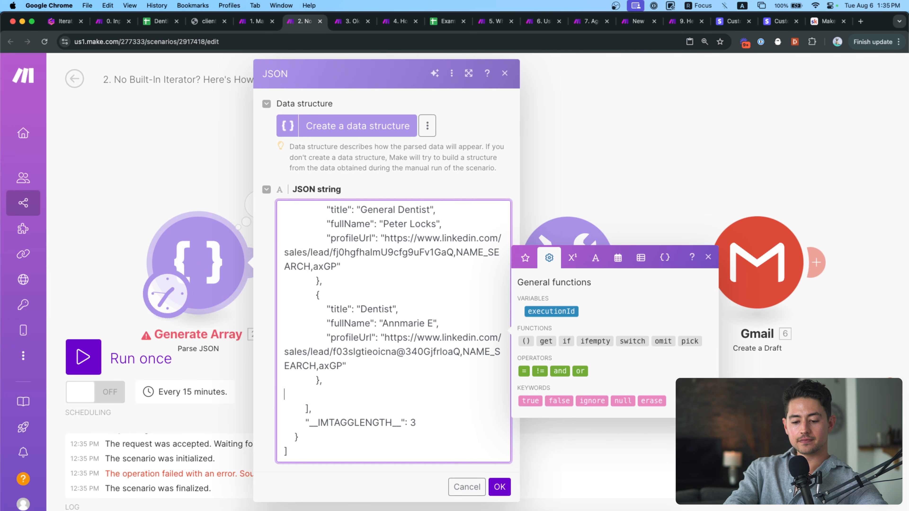
pyautogui.press('BackSpace')
pyautogui.scroll(2, 377, 393)
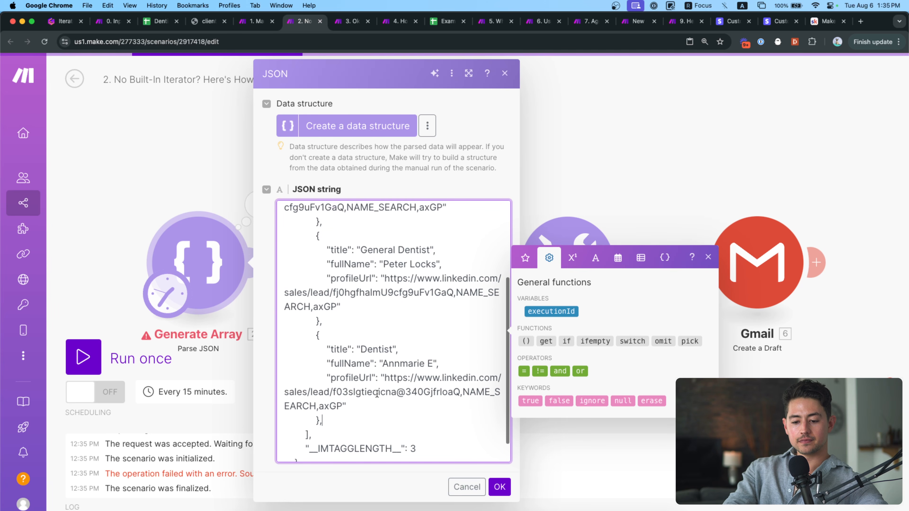
pyautogui.press('Return')
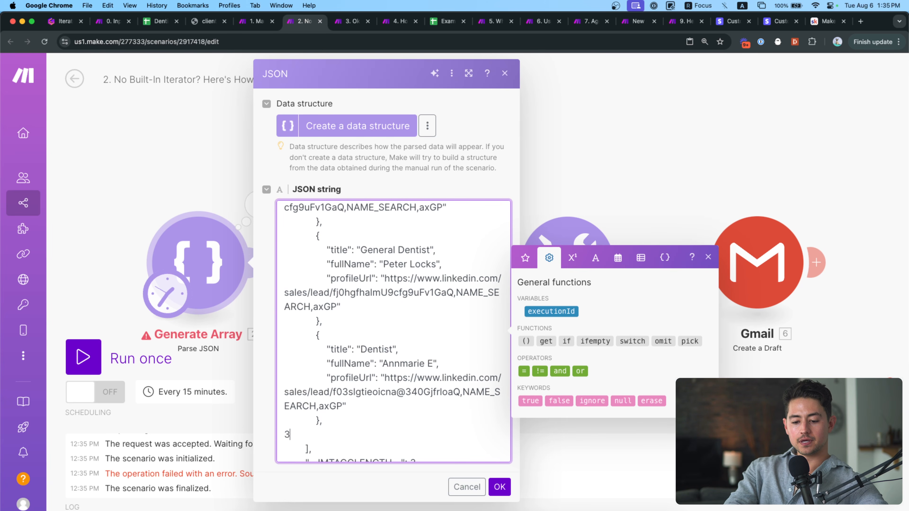
pyautogui.click(506, 491)
pyautogui.rightClick(200, 276)
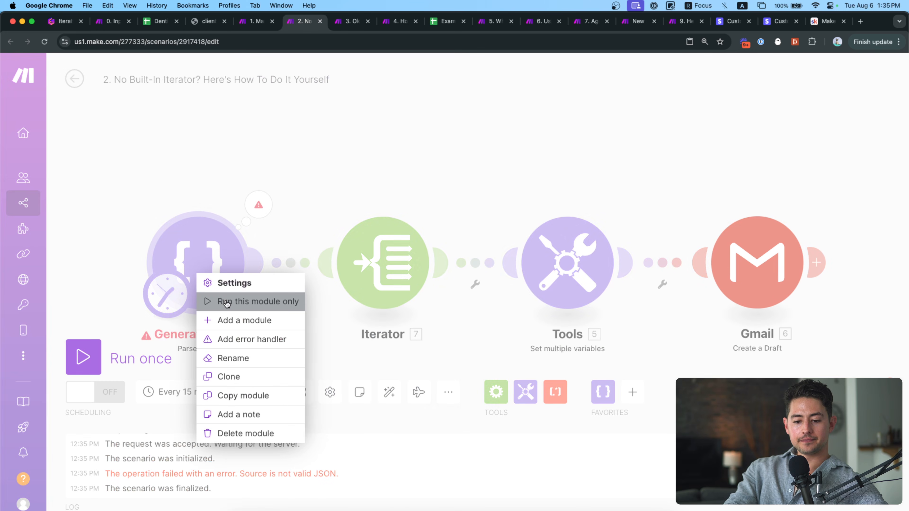
pyautogui.click(227, 302)
pyautogui.click(336, 252)
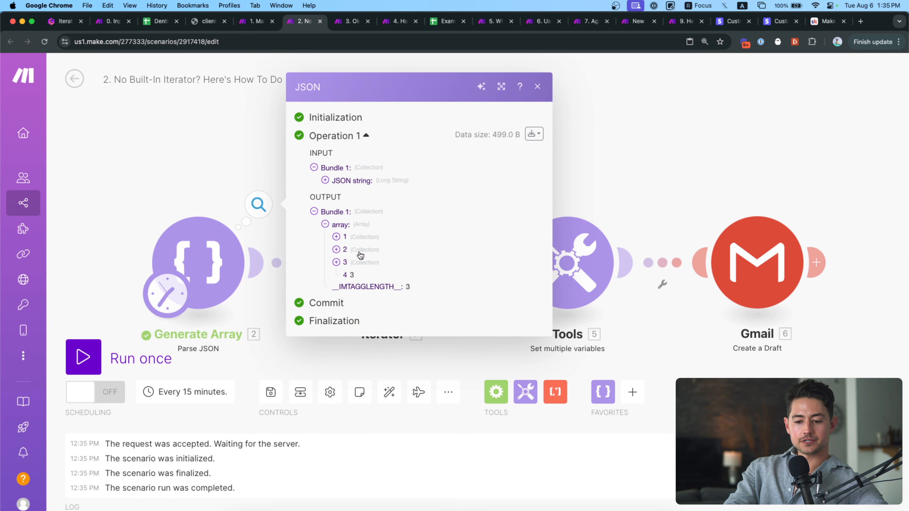
# Point out the output's fourth item, the plain value 3, then close the inspector.
pyautogui.scroll(10, 360, 255)
pyautogui.scroll(1, 394, 264)
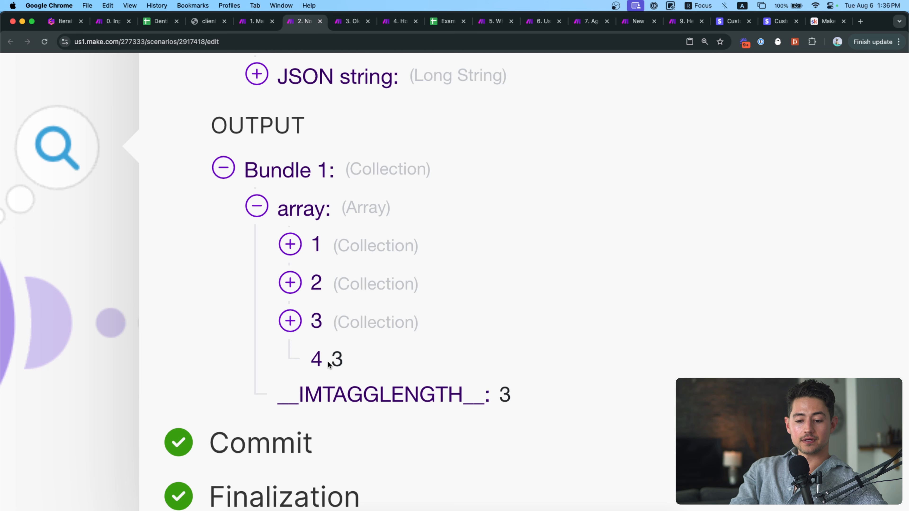
pyautogui.moveTo(331, 359); pyautogui.dragTo(341, 362)
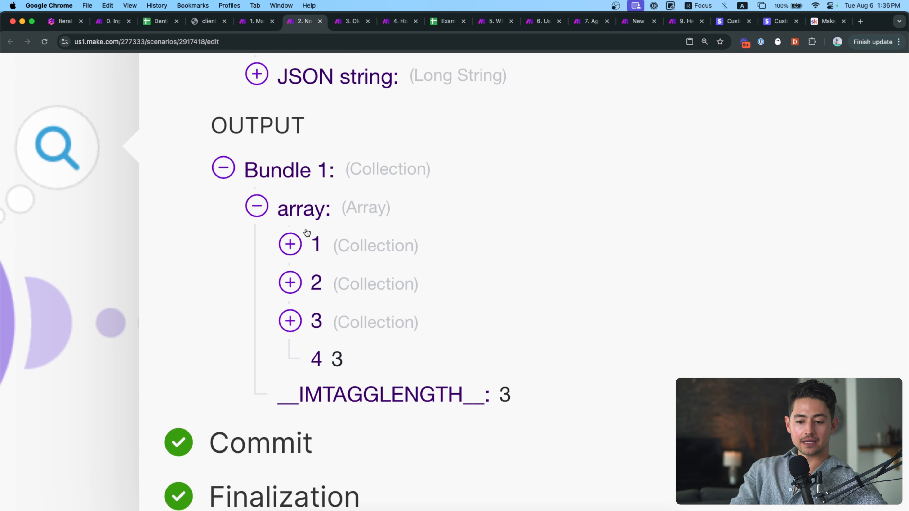
pyautogui.doubleClick(316, 356)
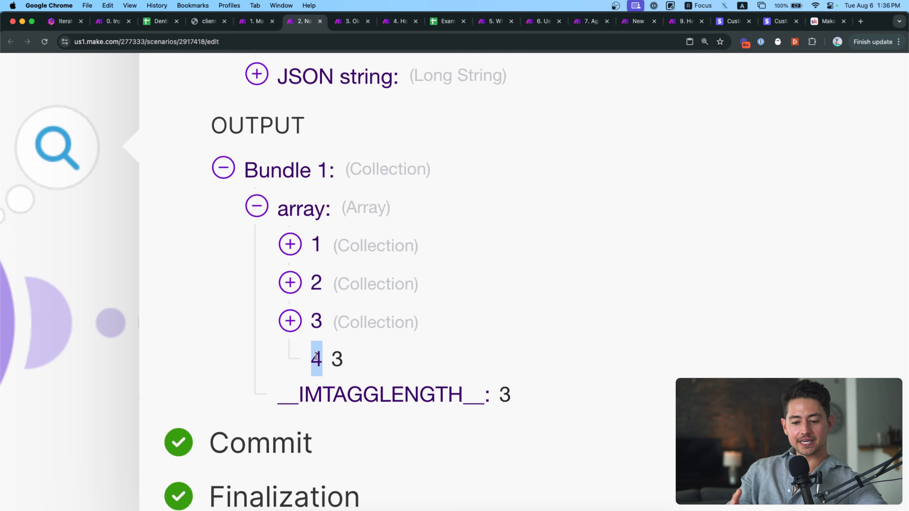
pyautogui.click(318, 355)
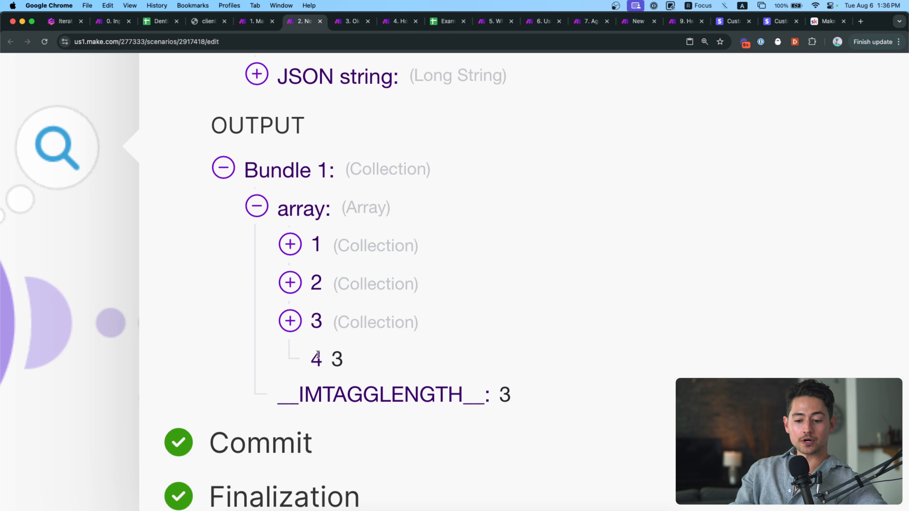
pyautogui.doubleClick(349, 359)
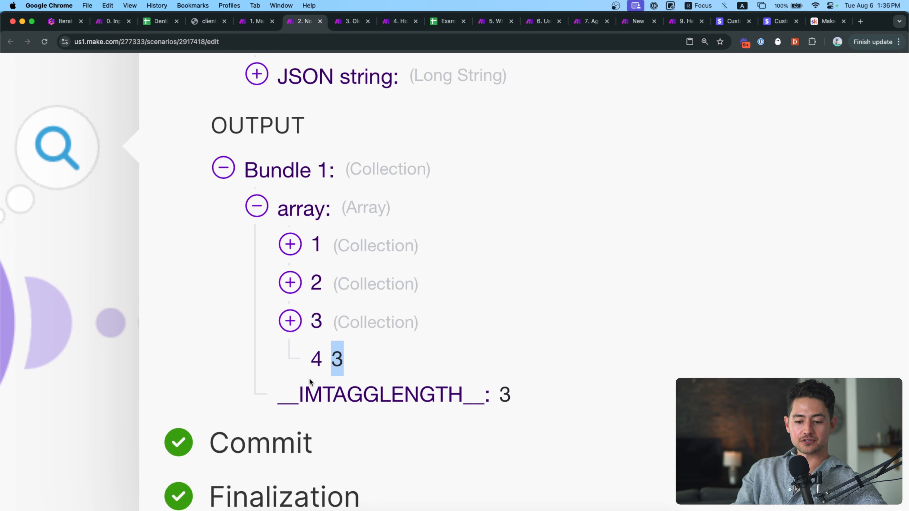
pyautogui.scroll(-2, 394, 340)
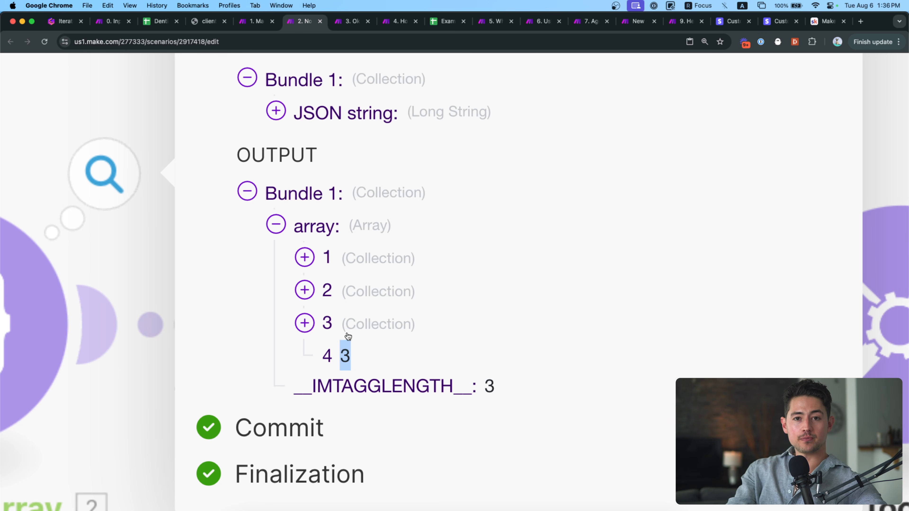
pyautogui.scroll(-5, 347, 336)
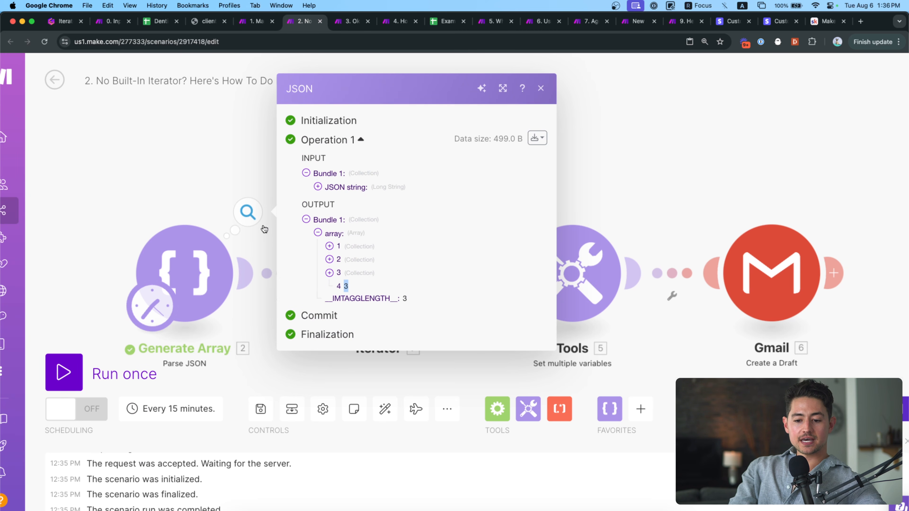
pyautogui.click(207, 175)
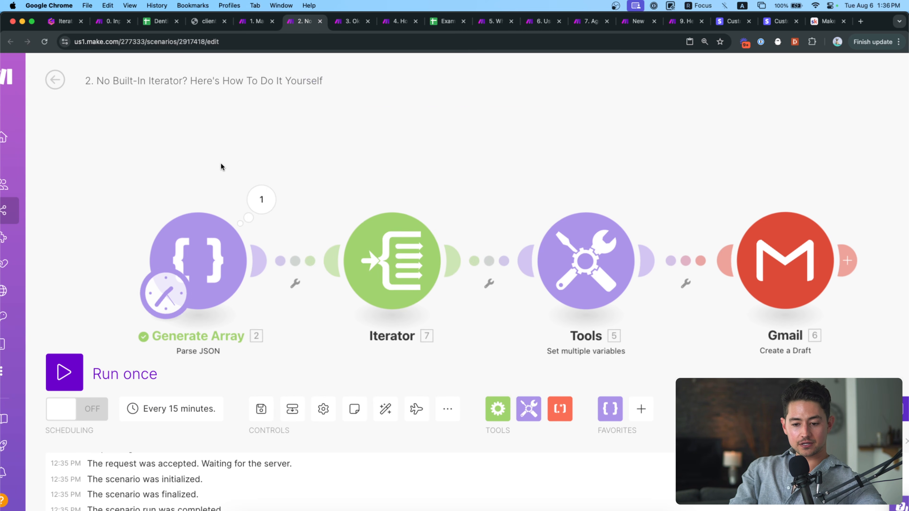
# Reopen the Parse JSON output and expand item 3 to show its title Dentist, fullName and profile URL.
pyautogui.click(215, 211)
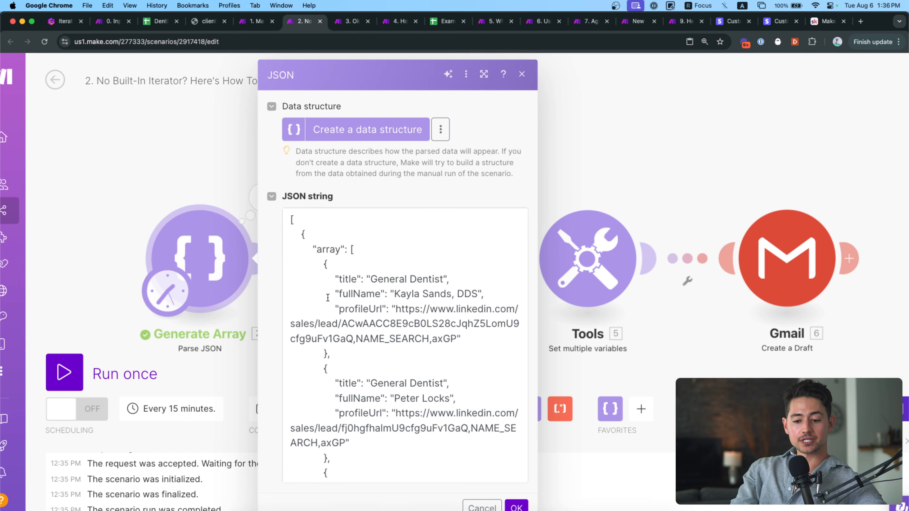
pyautogui.click(177, 178)
pyautogui.click(260, 197)
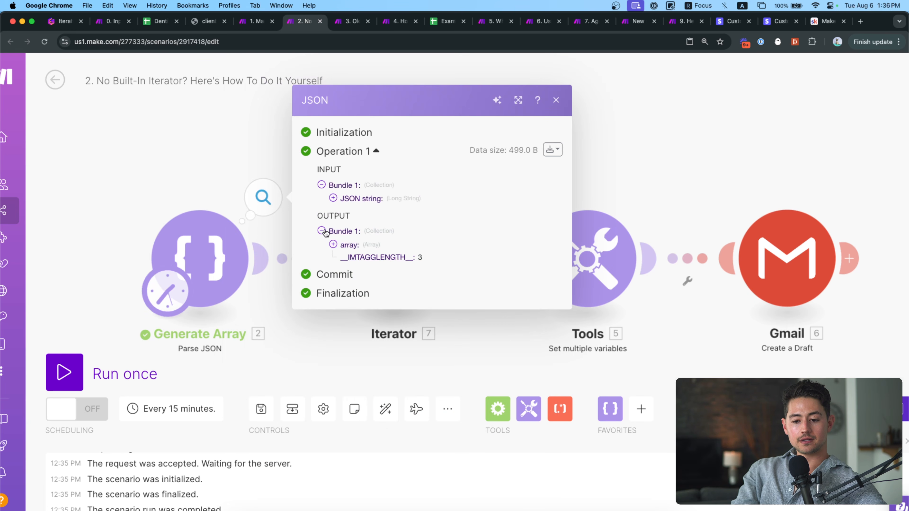
pyautogui.click(342, 244)
pyautogui.click(355, 263)
pyautogui.scroll(5, 389, 264)
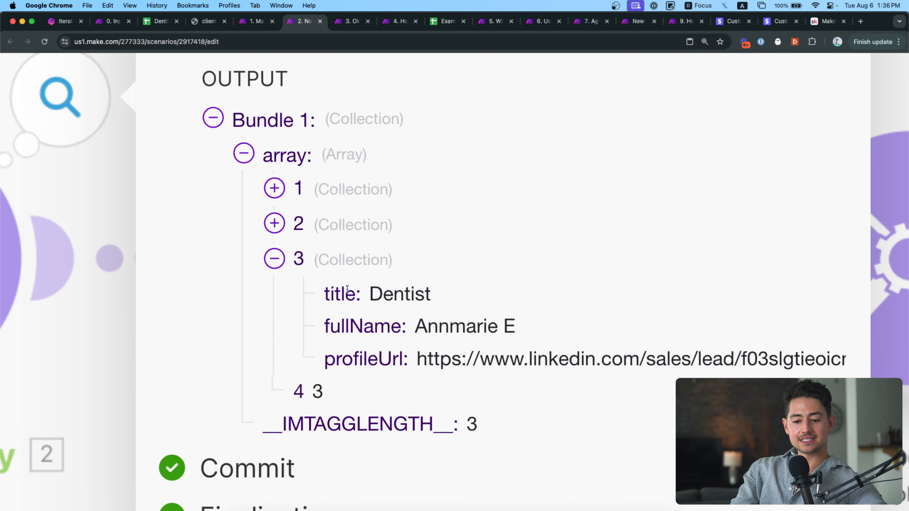
pyautogui.doubleClick(344, 293)
pyautogui.doubleClick(382, 297)
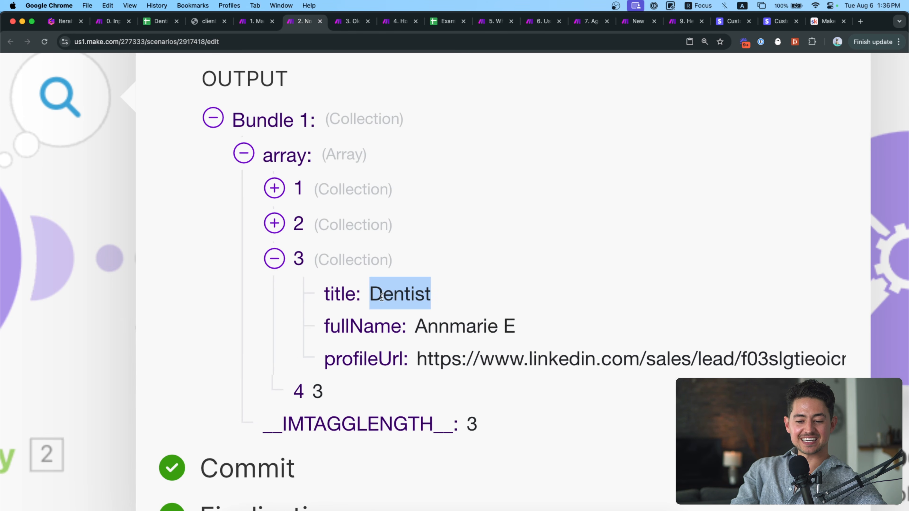
pyautogui.doubleClick(427, 329)
pyautogui.doubleClick(390, 355)
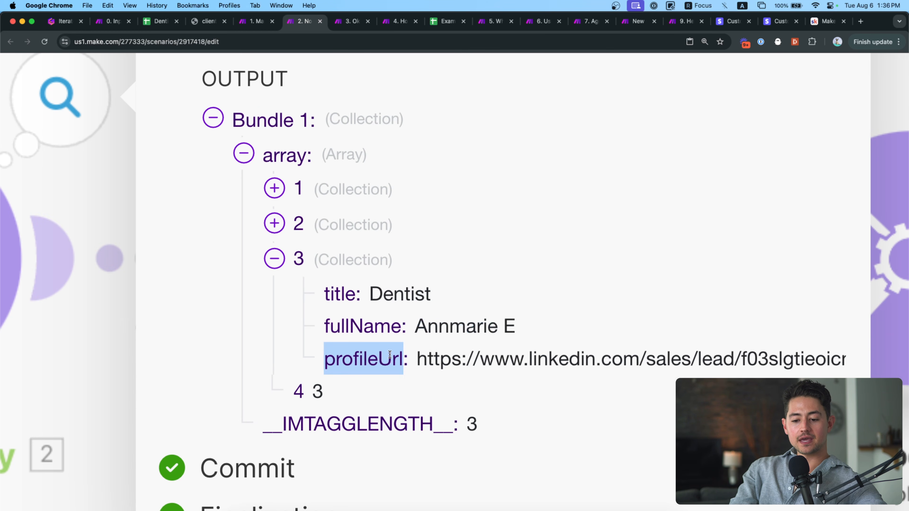
pyautogui.doubleClick(420, 359)
pyautogui.scroll(-10, 404, 383)
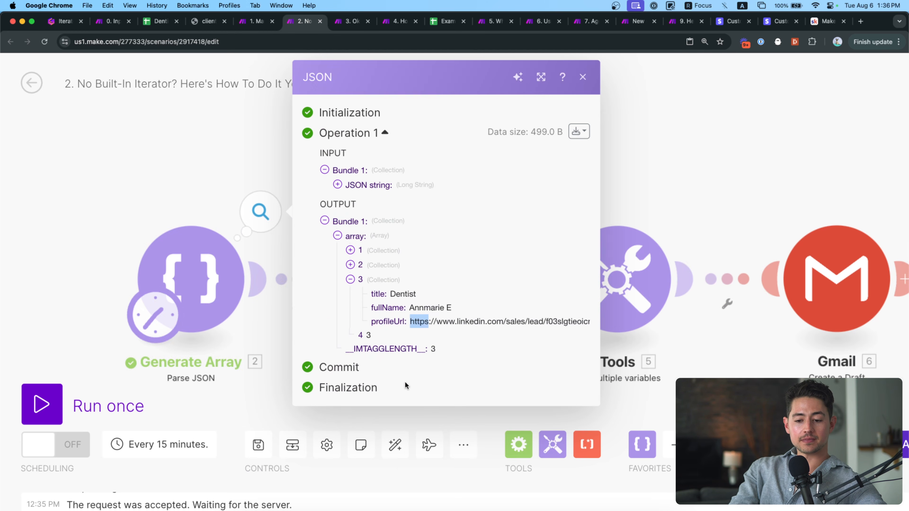
pyautogui.scroll(-3, 336, 288)
# Add a nested "collection":{"collectionTitle":"collectionValue"} object to the third lead and save the JSON string.
pyautogui.click(223, 196)
pyautogui.click(222, 229)
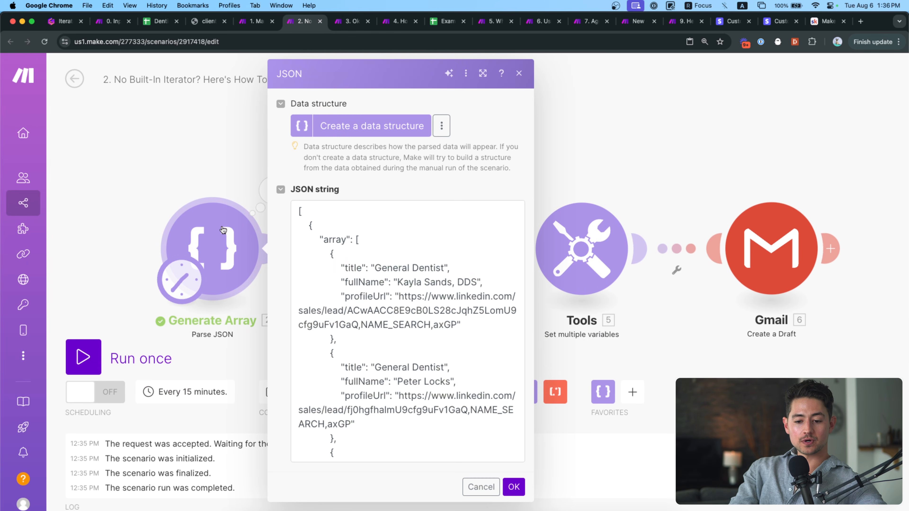
pyautogui.scroll(-5, 306, 288)
pyautogui.scroll(-2, 391, 365)
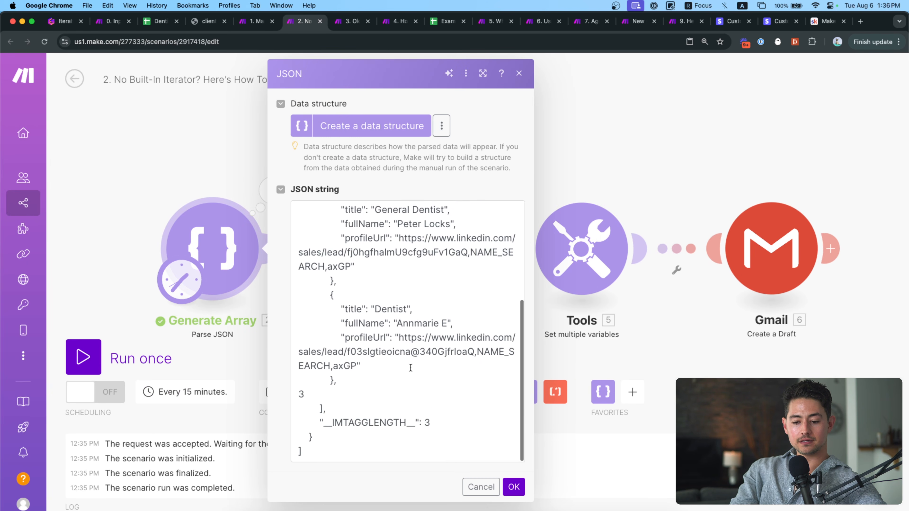
pyautogui.click(392, 365)
pyautogui.write(',')
pyautogui.press('Return')
pyautogui.write('"collection":{"')
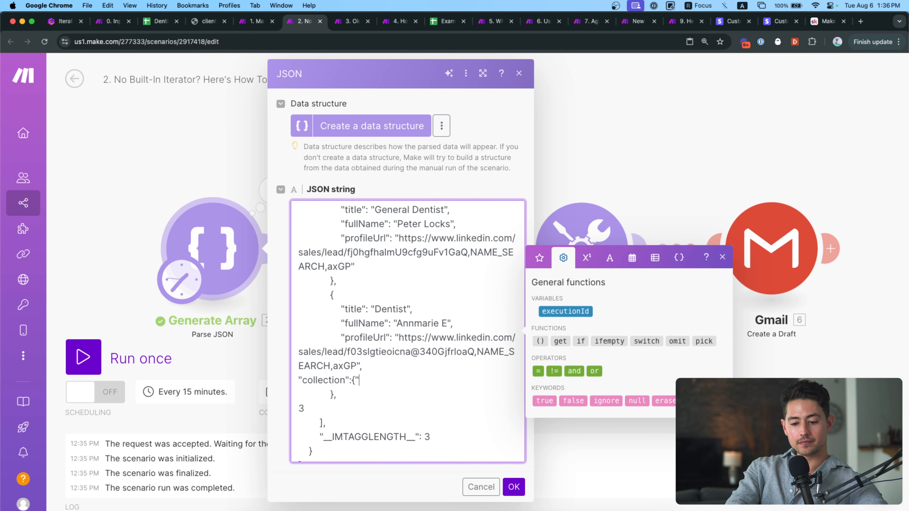
pyautogui.write('collectionTitle":')
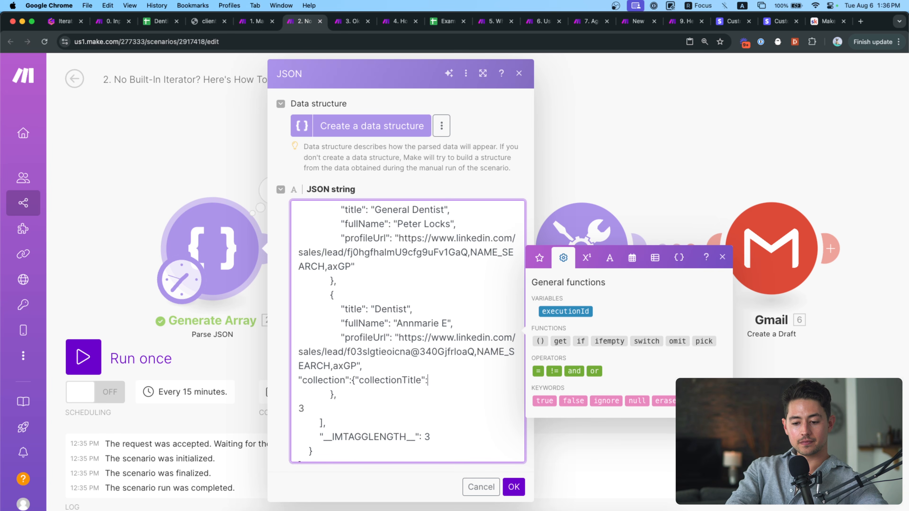
pyautogui.write('"collectionValue')
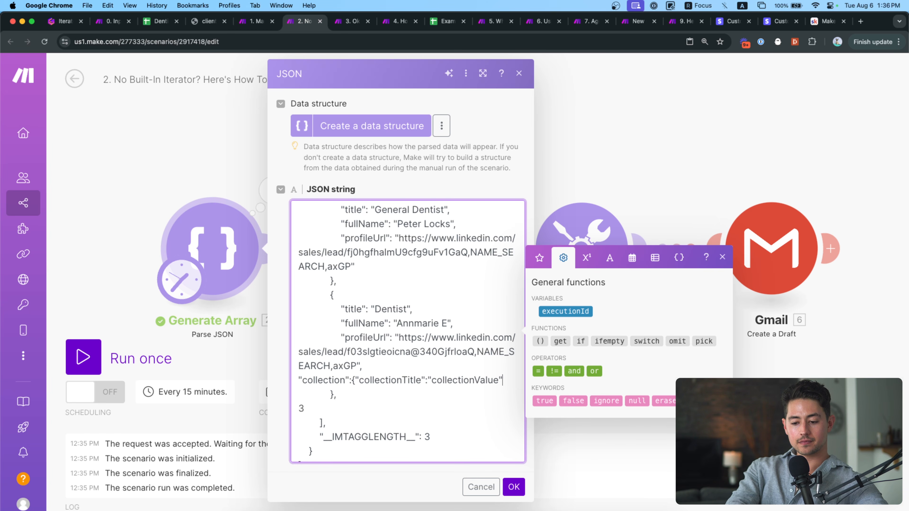
pyautogui.write('"}')
pyautogui.scroll(-1, 413, 350)
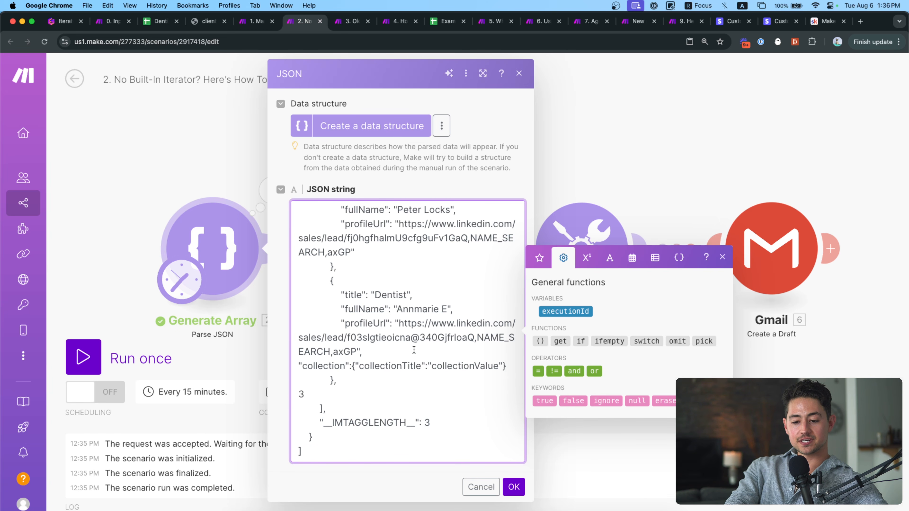
pyautogui.click(513, 486)
pyautogui.rightClick(237, 250)
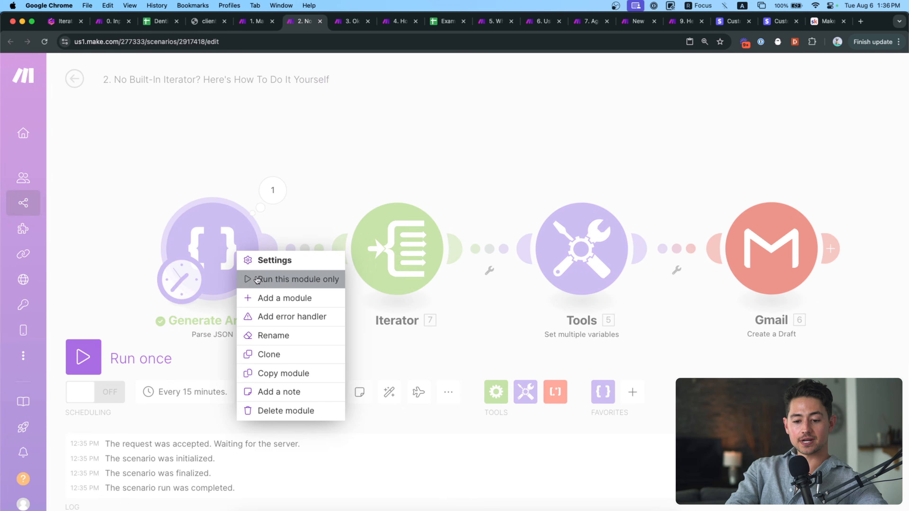
# Expand the Parse JSON output's array down to item 3's nested collection, then return to the arrays slide.
pyautogui.click(257, 280)
pyautogui.click(330, 248)
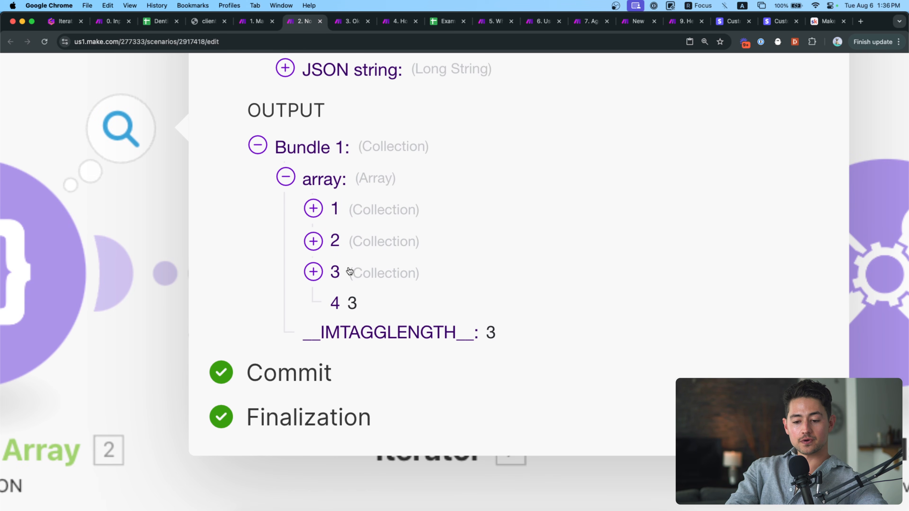
pyautogui.click(349, 270)
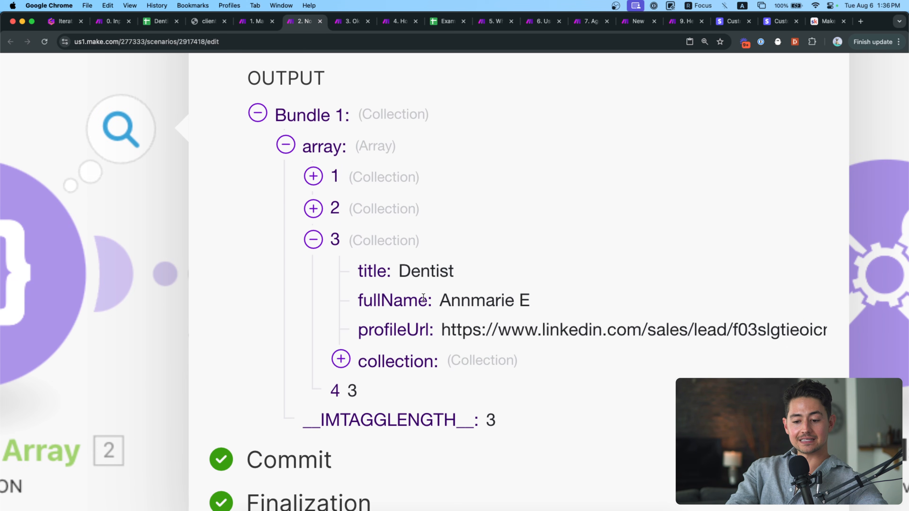
pyautogui.hscroll(4, 423, 298)
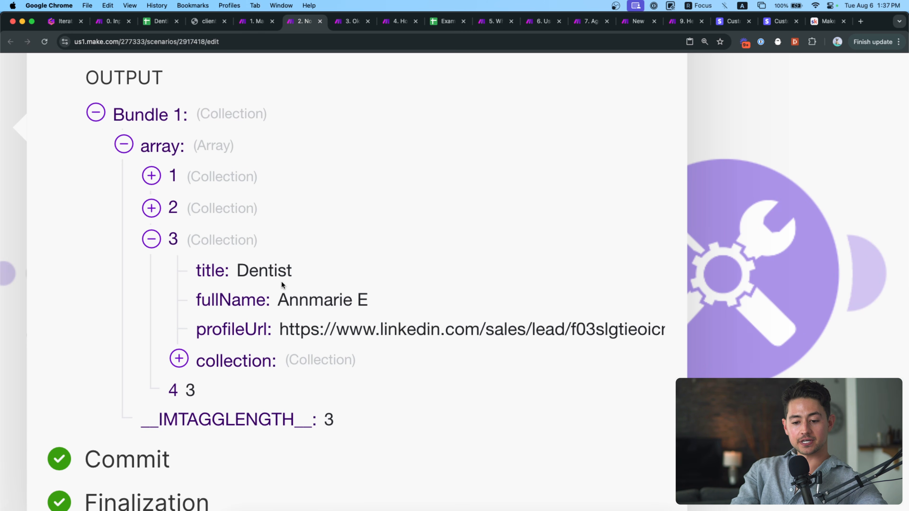
pyautogui.click(190, 356)
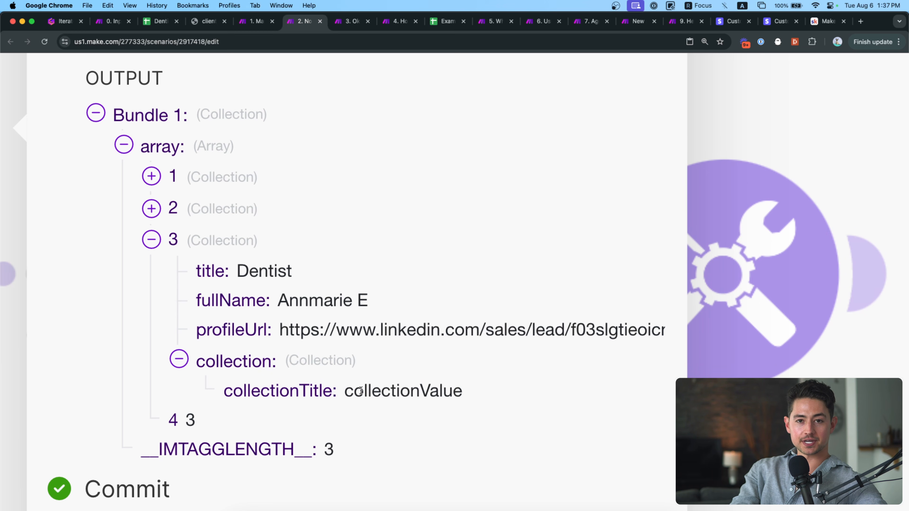
pyautogui.click(65, 21)
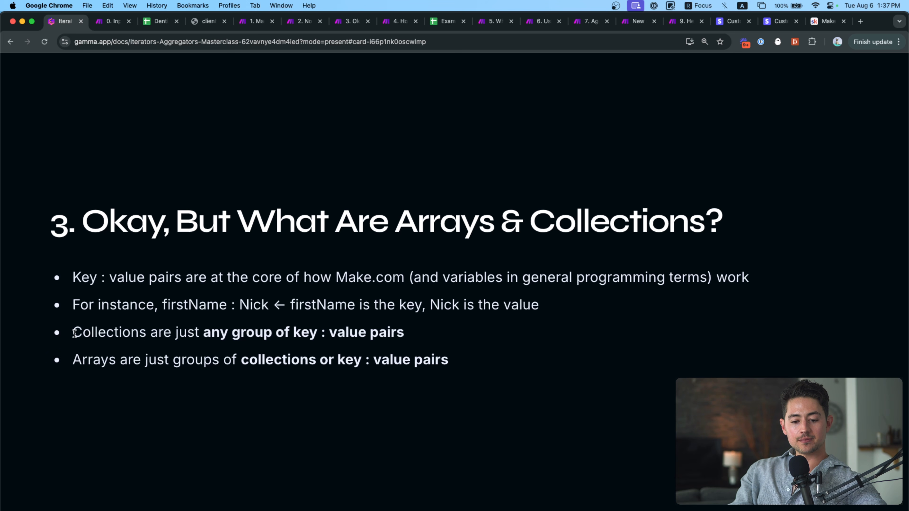
# Highlight the collections bullet and the word Arrays, then spotlight the final arrays bullet.
pyautogui.moveTo(74, 333); pyautogui.dragTo(410, 336)
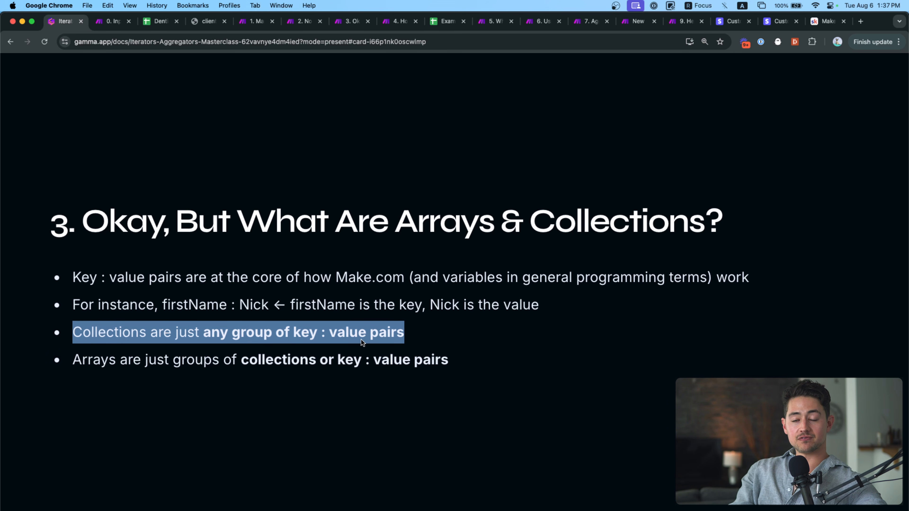
pyautogui.doubleClick(102, 360)
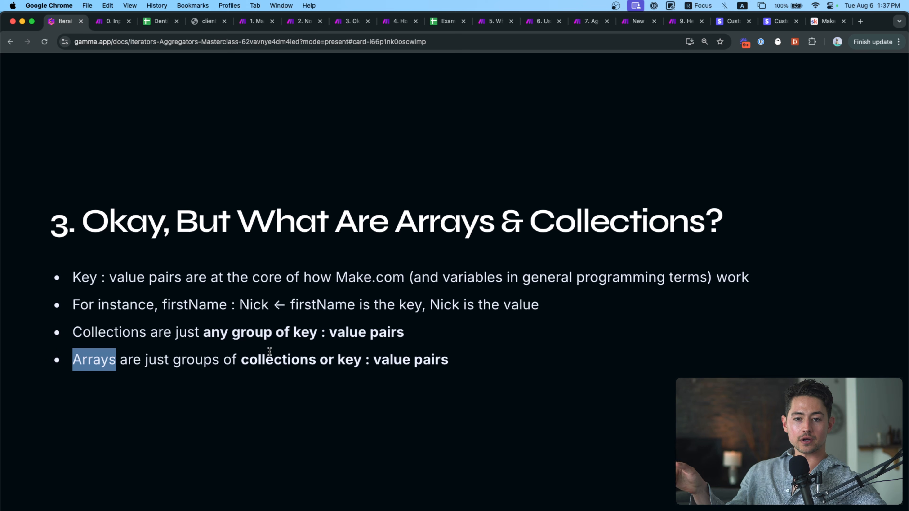
pyautogui.click(294, 353)
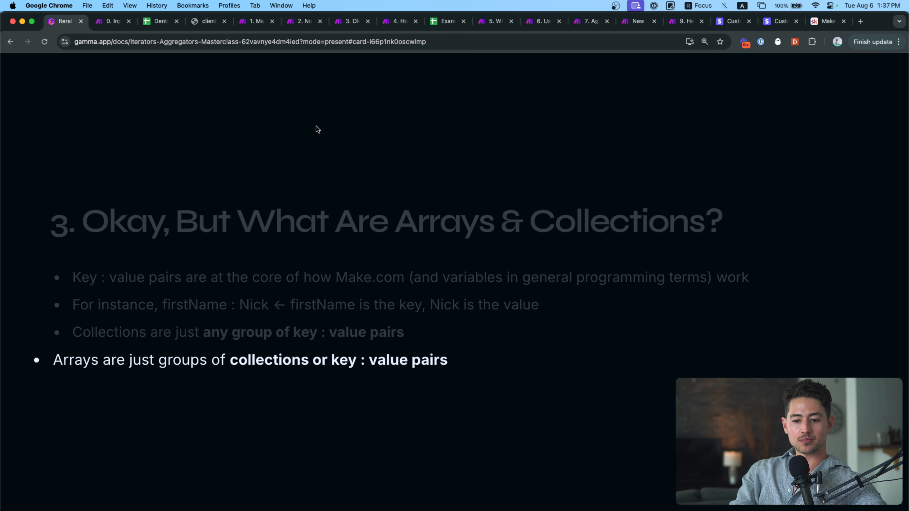
# Open the arrays-and-collections scenario and glance at Generate Array's last output and JSON settings.
pyautogui.click(349, 22)
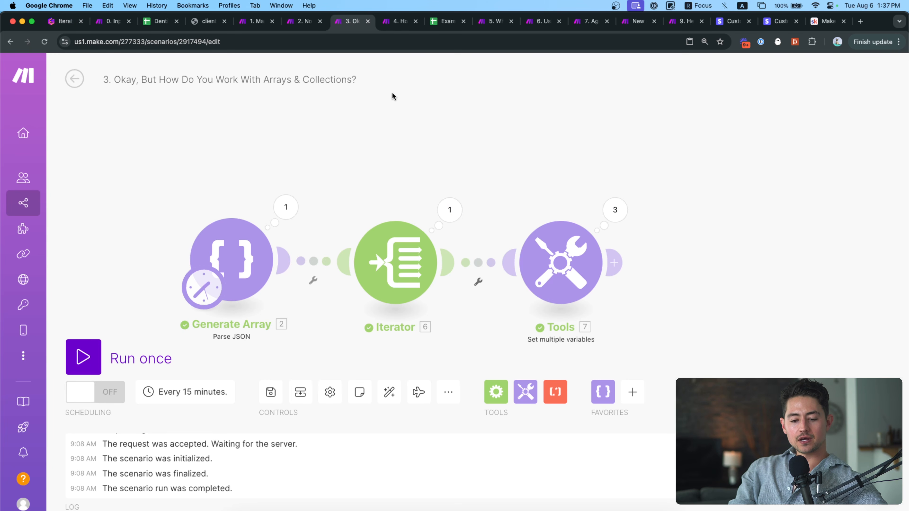
pyautogui.moveTo(361, 123); pyautogui.dragTo(380, 119)
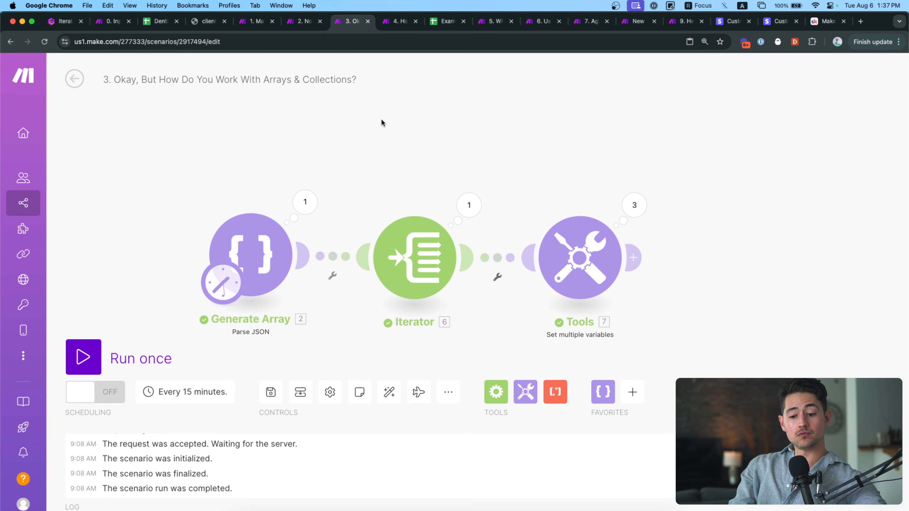
pyautogui.click(313, 196)
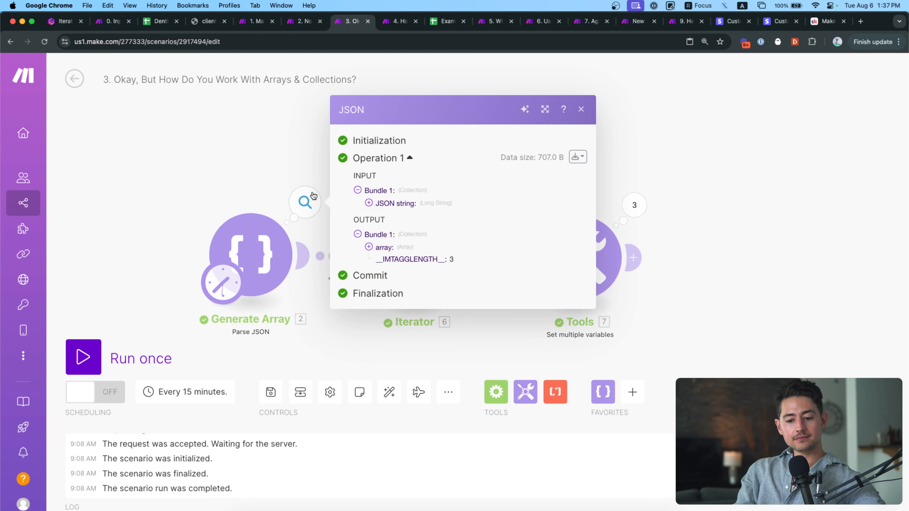
pyautogui.click(286, 169)
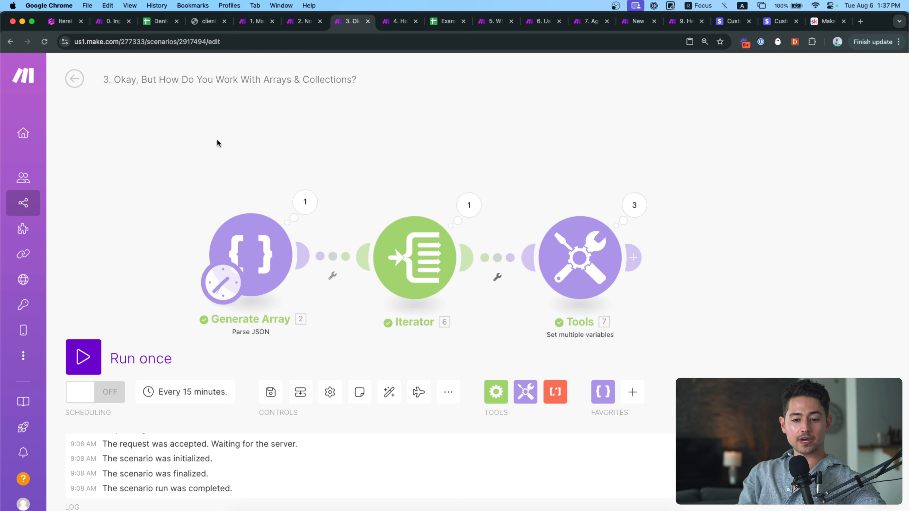
pyautogui.moveTo(216, 139); pyautogui.dragTo(203, 118)
pyautogui.click(241, 229)
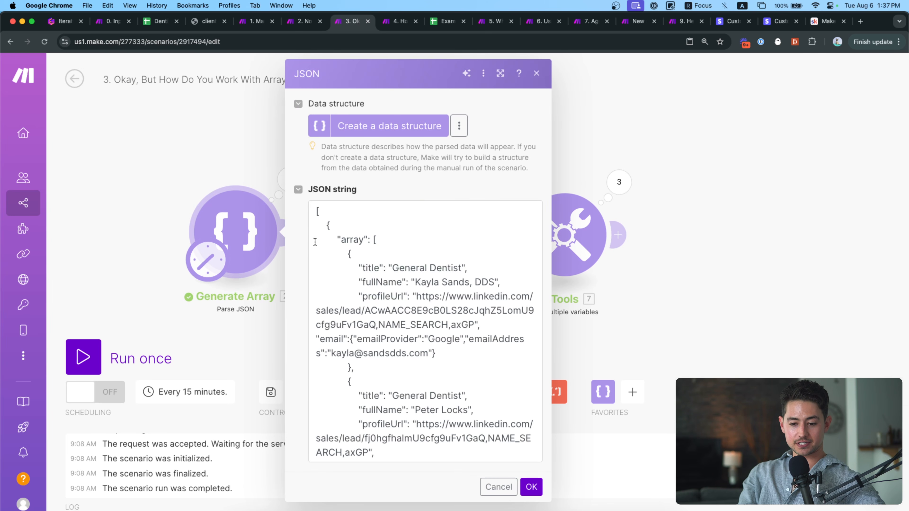
pyautogui.click(260, 166)
# Rerun only the Generate Array module and expand output items 1, 2 and 3.
pyautogui.rightClick(218, 222)
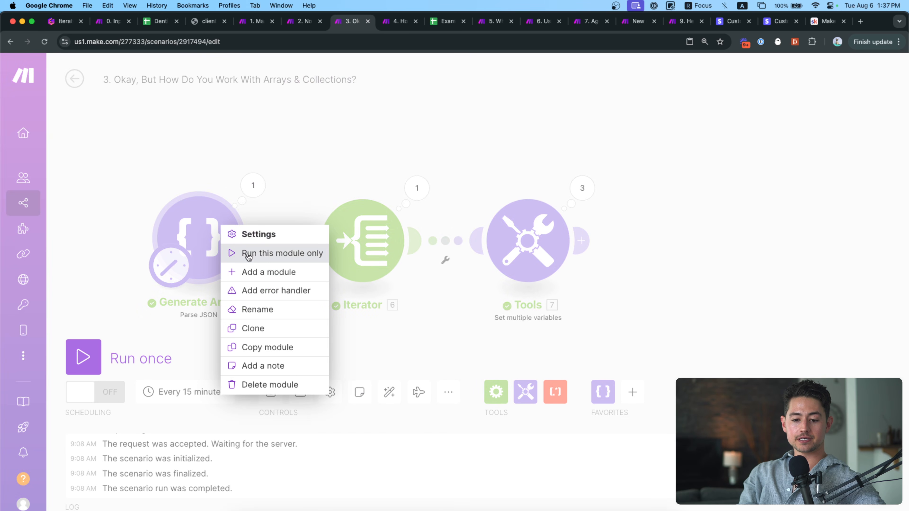
pyautogui.click(248, 254)
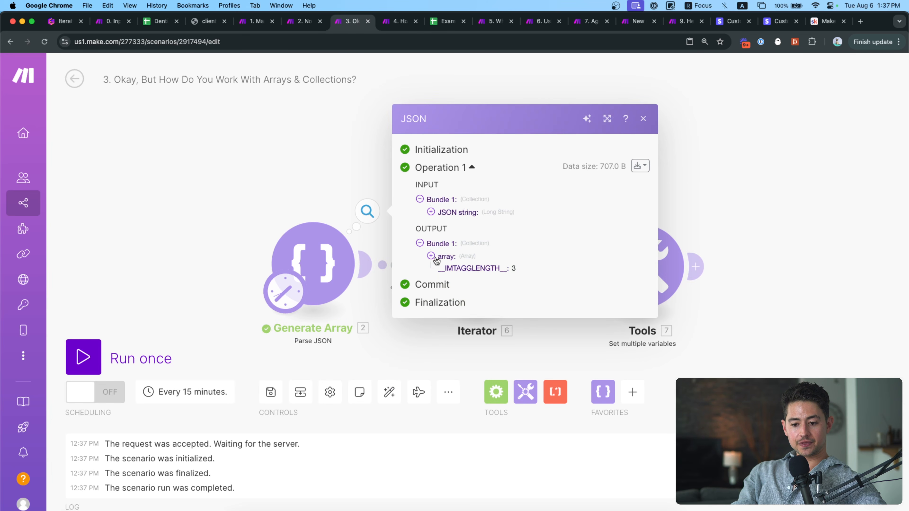
pyautogui.click(436, 259)
pyautogui.click(443, 274)
pyautogui.click(447, 236)
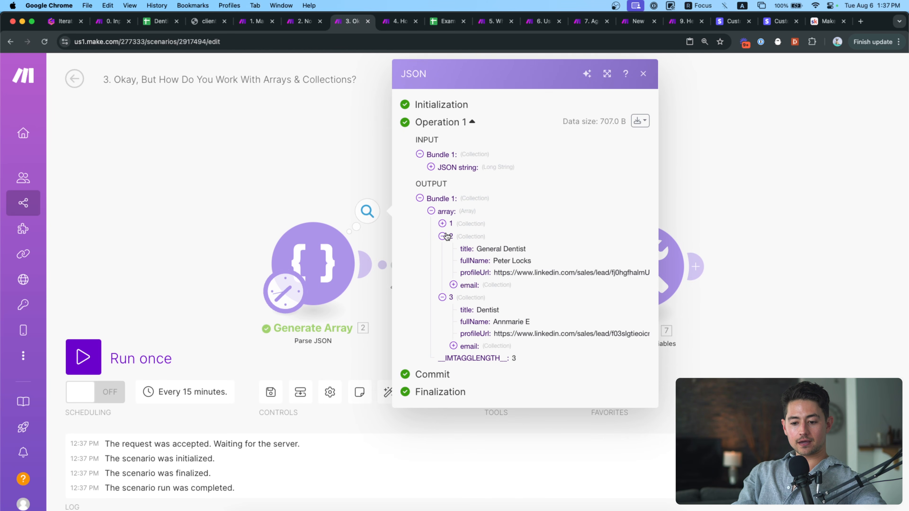
pyautogui.click(442, 224)
pyautogui.scroll(3, 560, 275)
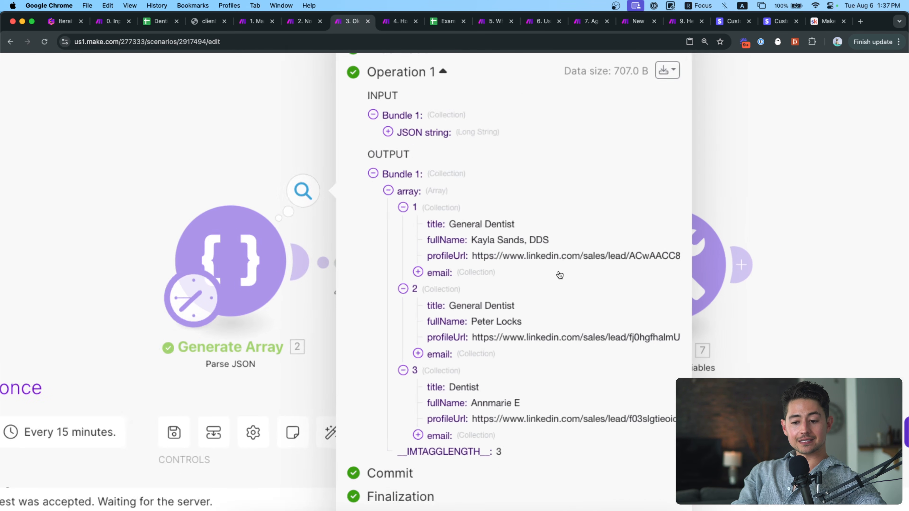
pyautogui.scroll(3, 560, 275)
pyautogui.hscroll(3, 513, 270)
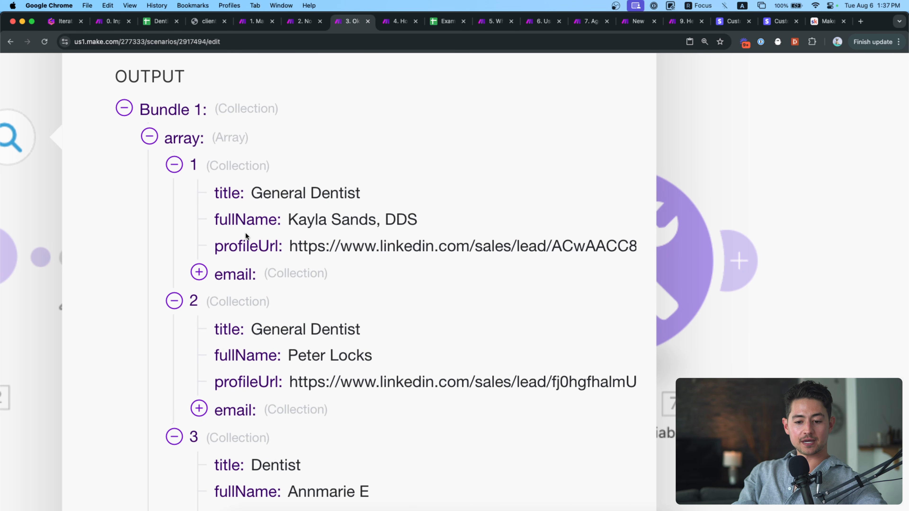
# Reveal item 1's nested email collection and highlight its emailProvider and emailAddress values.
pyautogui.click(203, 276)
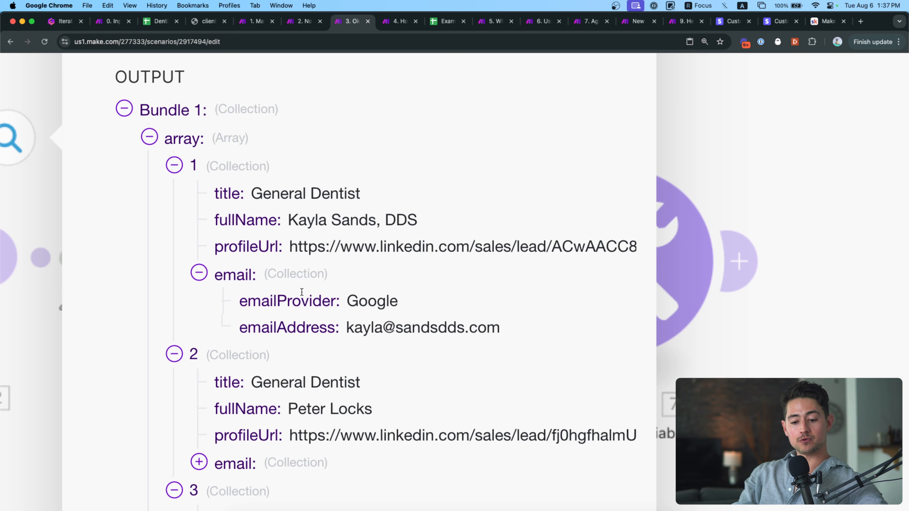
pyautogui.doubleClick(290, 293)
pyautogui.doubleClick(313, 325)
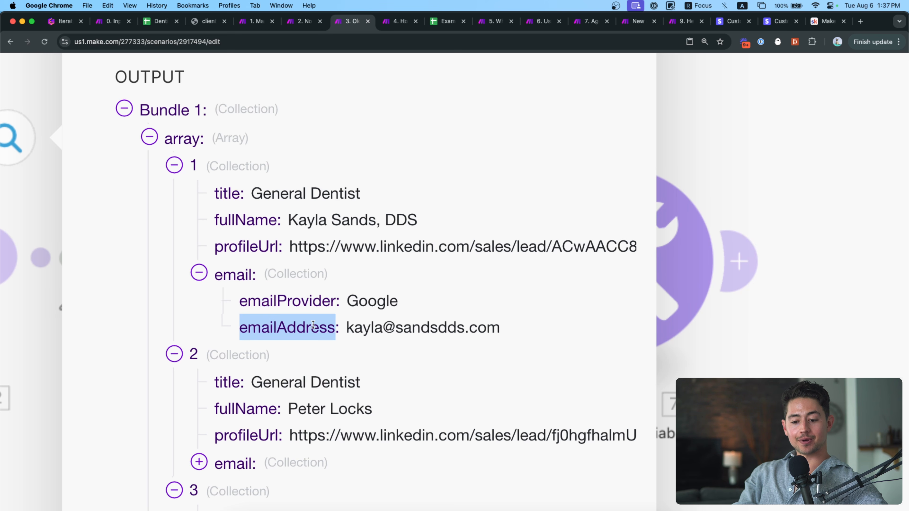
pyautogui.tripleClick(384, 327)
pyautogui.scroll(-3, 306, 360)
pyautogui.scroll(-3, 306, 360)
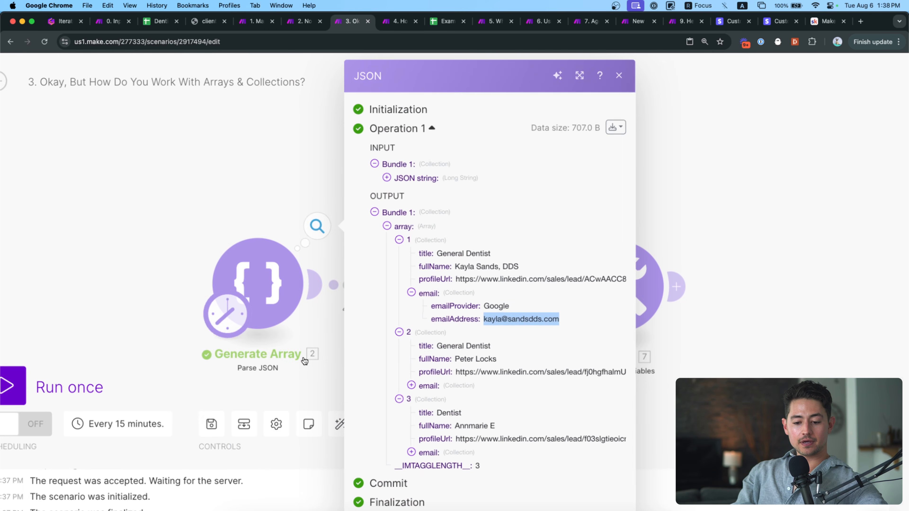
# Reveal the nested email details of items 2 and 3, highlighting item 2's address, then close the output.
pyautogui.click(411, 387)
pyautogui.scroll(-2, 433, 407)
pyautogui.click(411, 434)
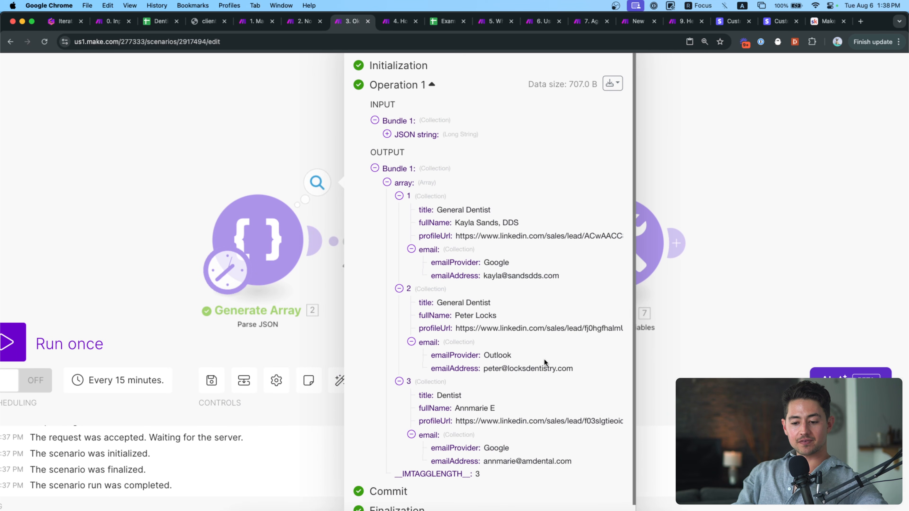
pyautogui.scroll(3, 543, 361)
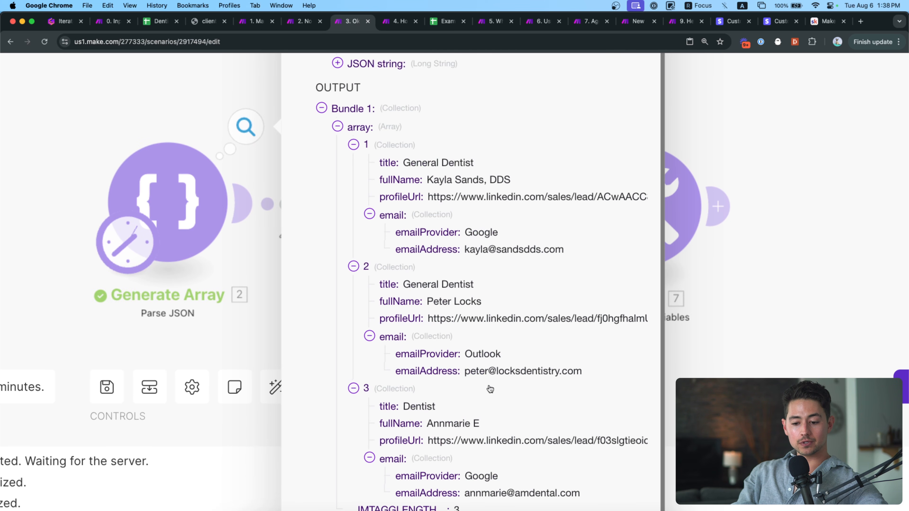
pyautogui.scroll(-3, 487, 390)
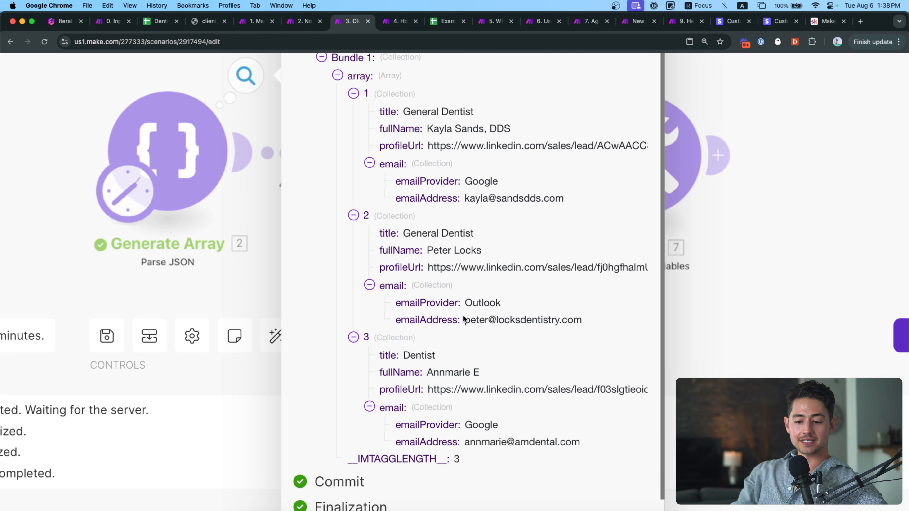
pyautogui.moveTo(465, 319)
pyautogui.mouseDown()
pyautogui.moveTo(589, 316)
pyautogui.moveTo(463, 318)
pyautogui.mouseUp()
pyautogui.scroll(-3, 468, 317)
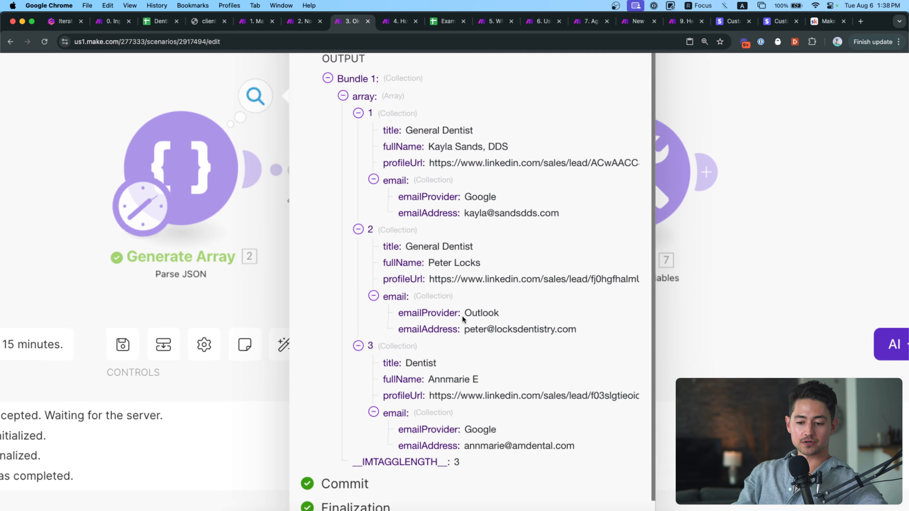
pyautogui.click(699, 337)
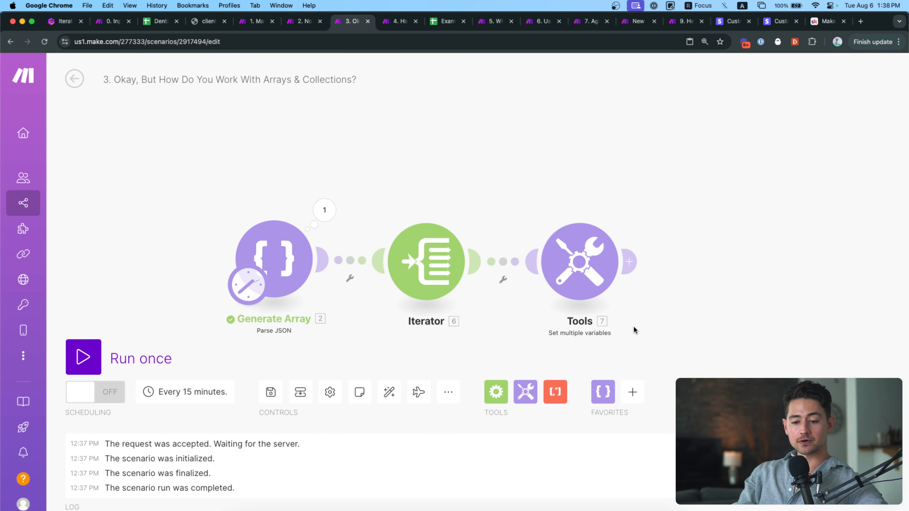
# Copy the Gmail draft module from the No Built-In Iterator scenario and paste it after Tools.
pyautogui.click(304, 21)
pyautogui.moveTo(670, 194); pyautogui.dragTo(811, 308)
pyautogui.click(351, 21)
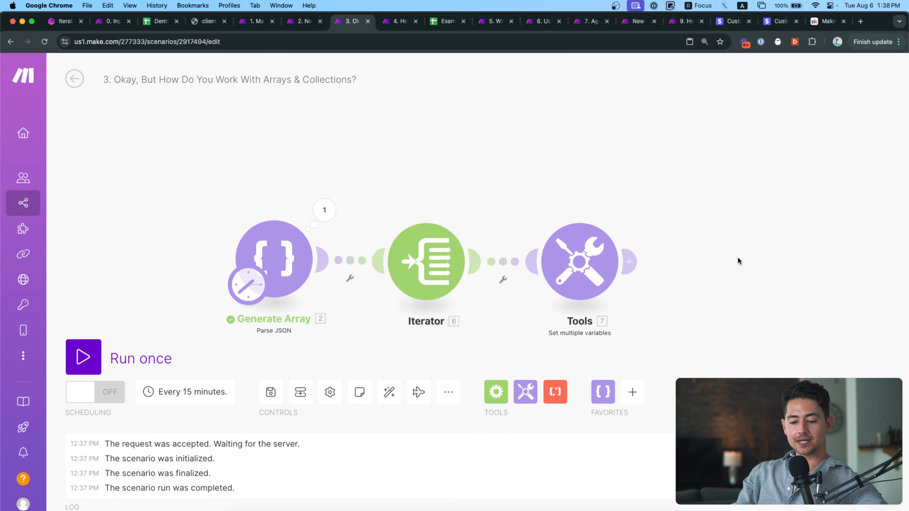
pyautogui.press('super+v')
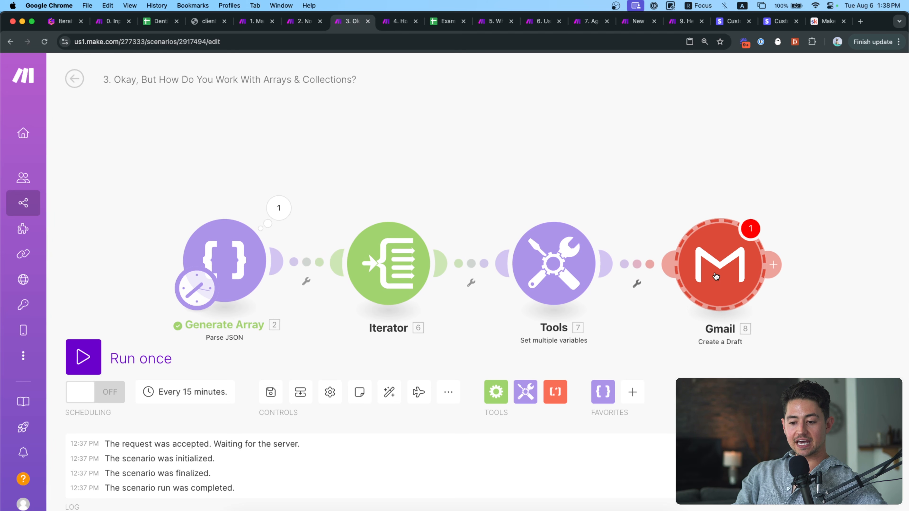
pyautogui.moveTo(660, 195); pyautogui.dragTo(553, 179)
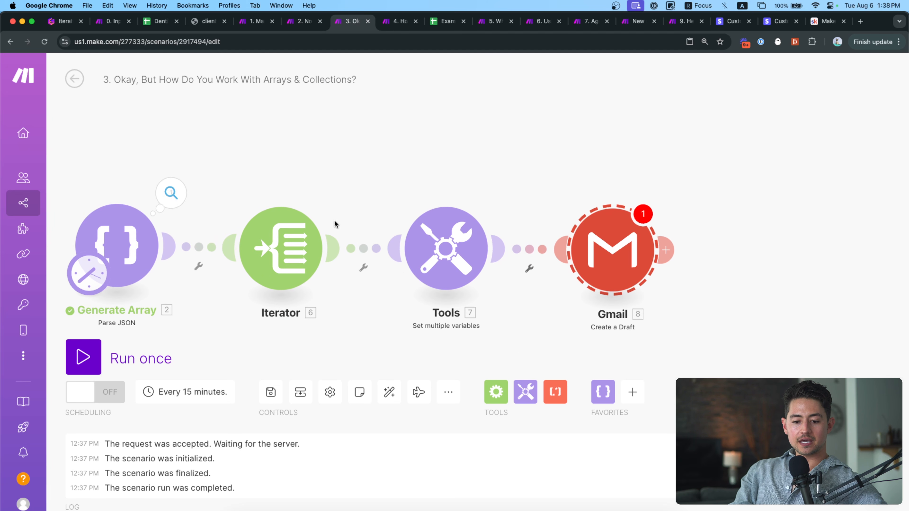
pyautogui.click(498, 165)
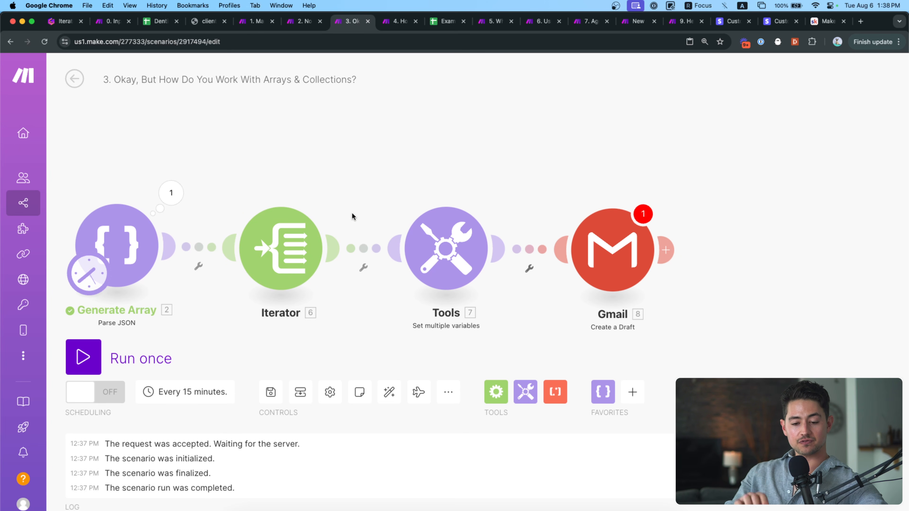
# Delete the old 5.subjectLine mapping from the Gmail draft's Subject field.
pyautogui.click(612, 250)
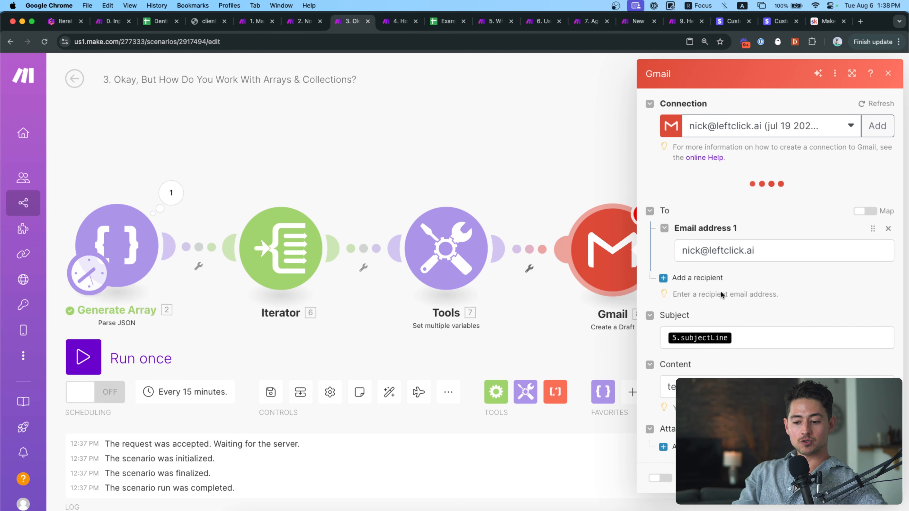
pyautogui.click(774, 337)
pyautogui.press('BackSpace')
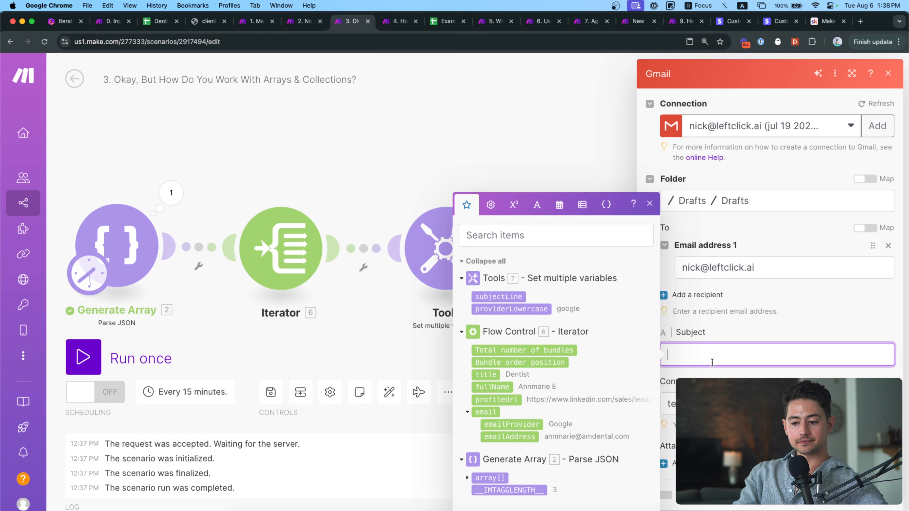
pyautogui.click(433, 251)
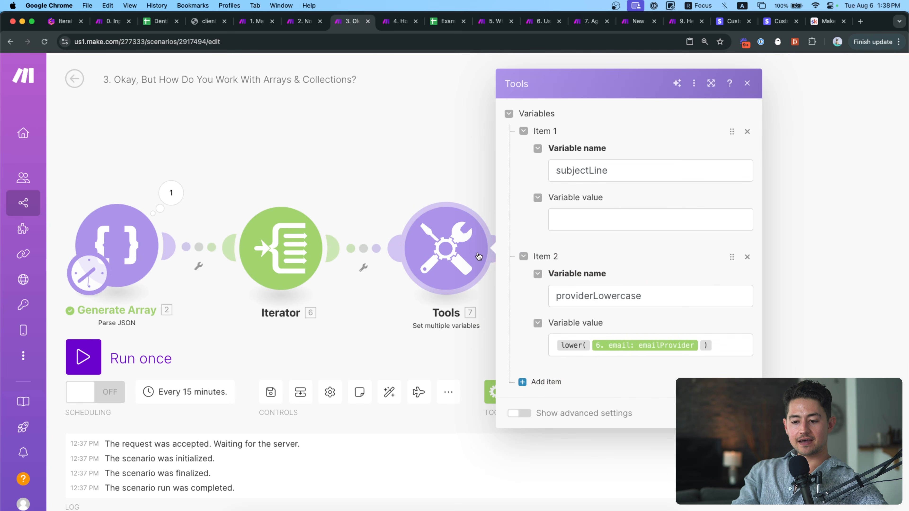
# Set subjectLine to 'hey get(split(fullName; space); 1) - saw your profile'.
pyautogui.click(580, 216)
pyautogui.write('hey {')
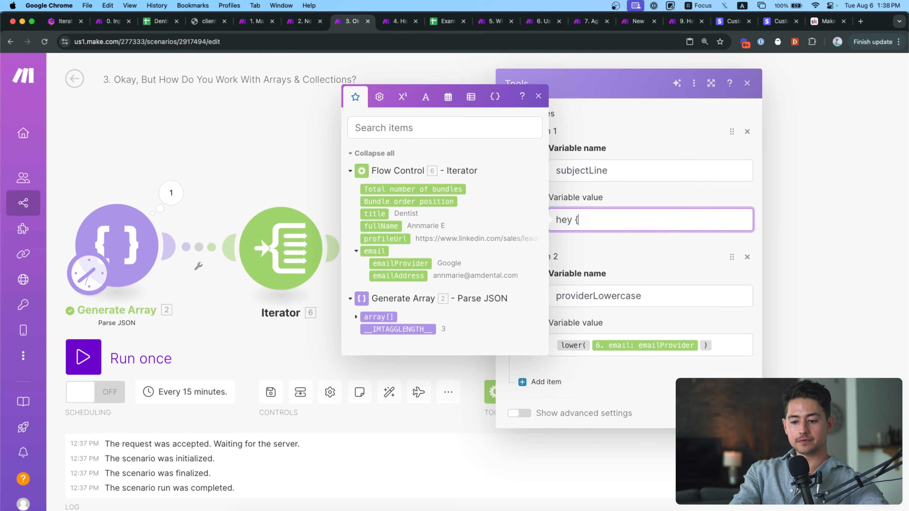
pyautogui.write('{g')
pyautogui.press('BackSpace')
pyautogui.press('BackSpace')
pyautogui.press('BackSpace')
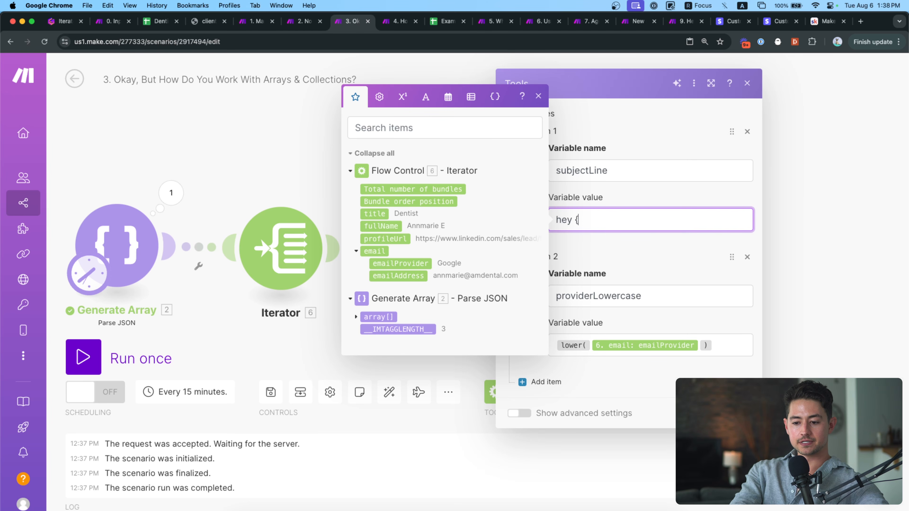
pyautogui.write('get( split(')
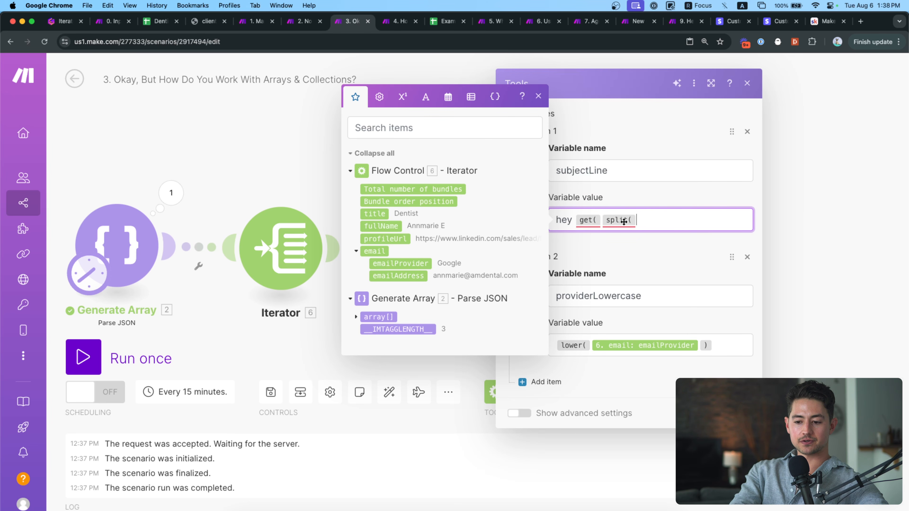
pyautogui.click(380, 226)
pyautogui.write(';')
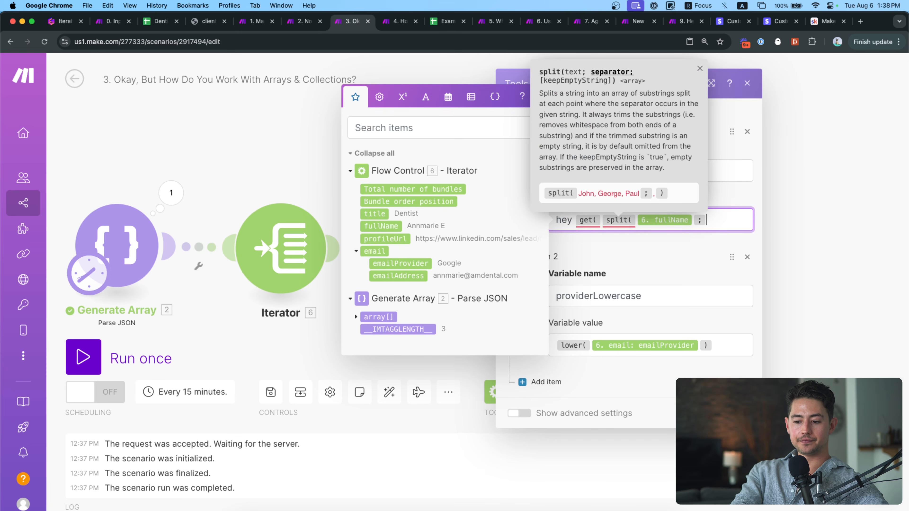
pyautogui.write('{{space}}')
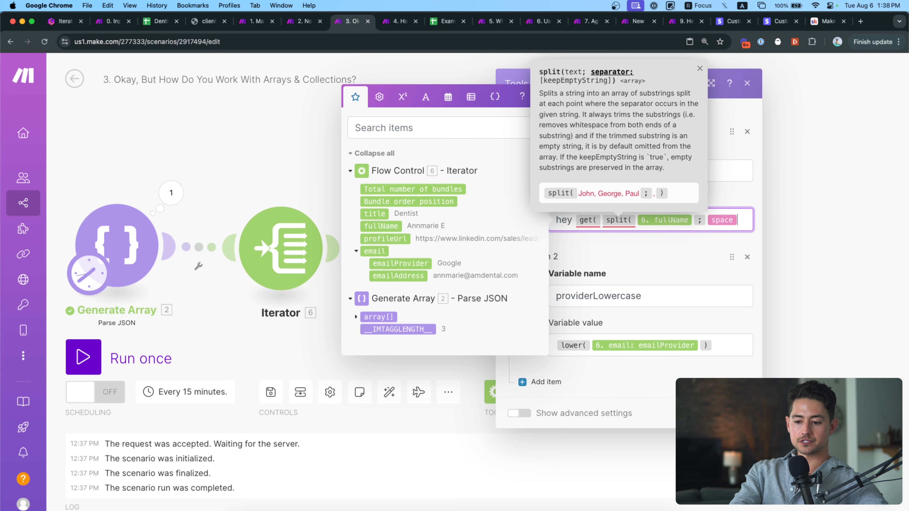
pyautogui.write(');1)')
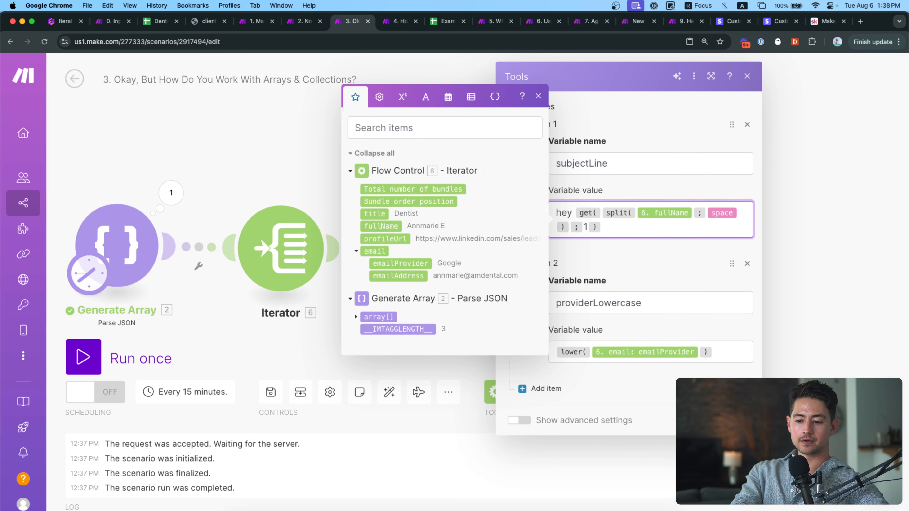
pyautogui.write(' - saw your profile')
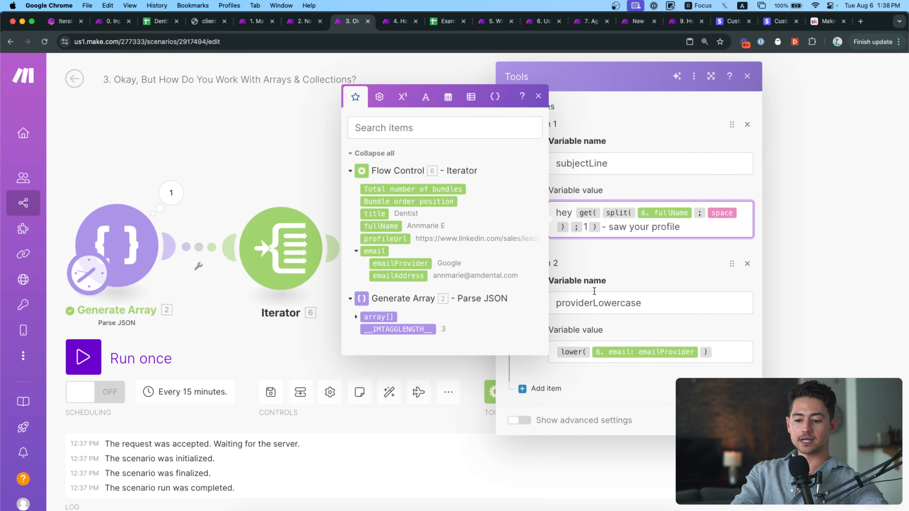
pyautogui.click(623, 269)
# Review the providerLowercase variable's name and lower(emailProvider) value in the Tools module.
pyautogui.doubleClick(663, 308)
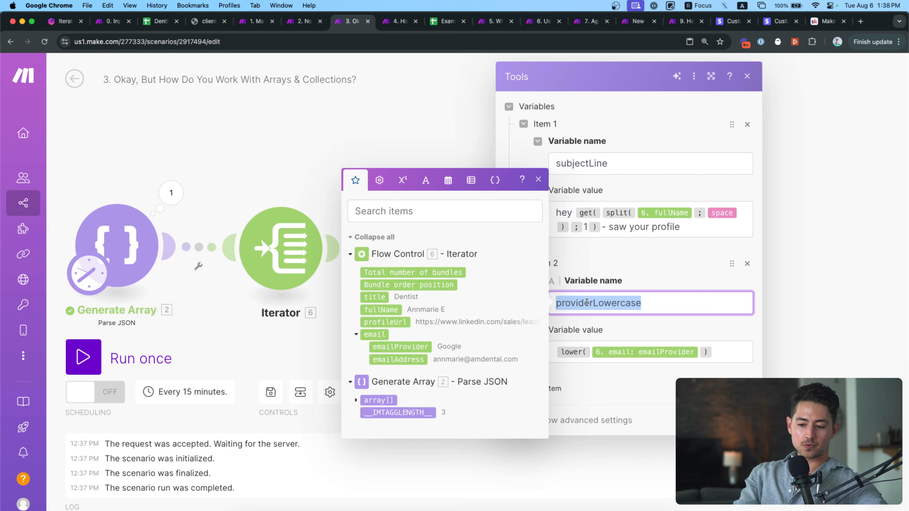
pyautogui.click(620, 305)
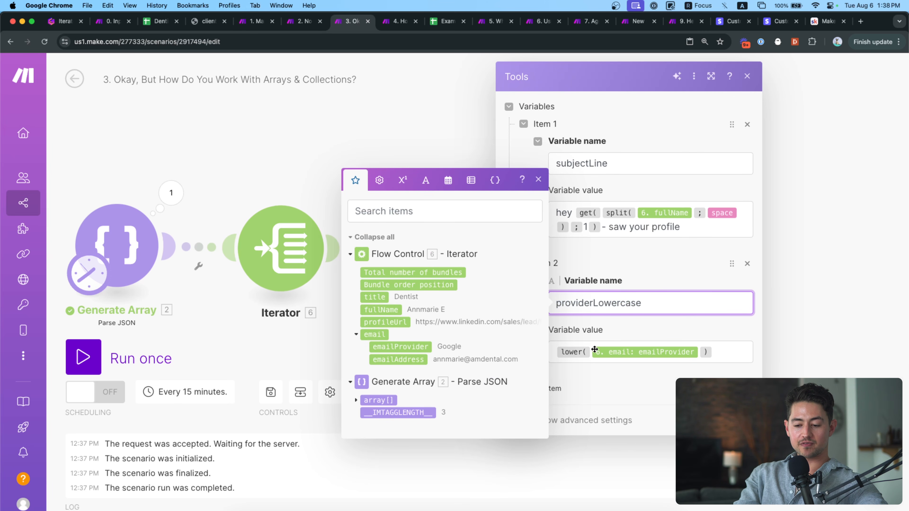
pyautogui.click(717, 353)
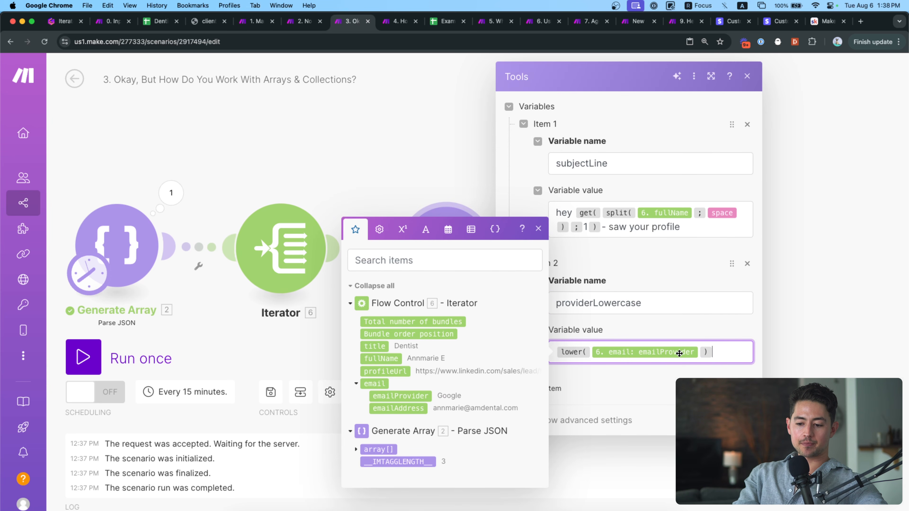
pyautogui.scroll(5, 680, 352)
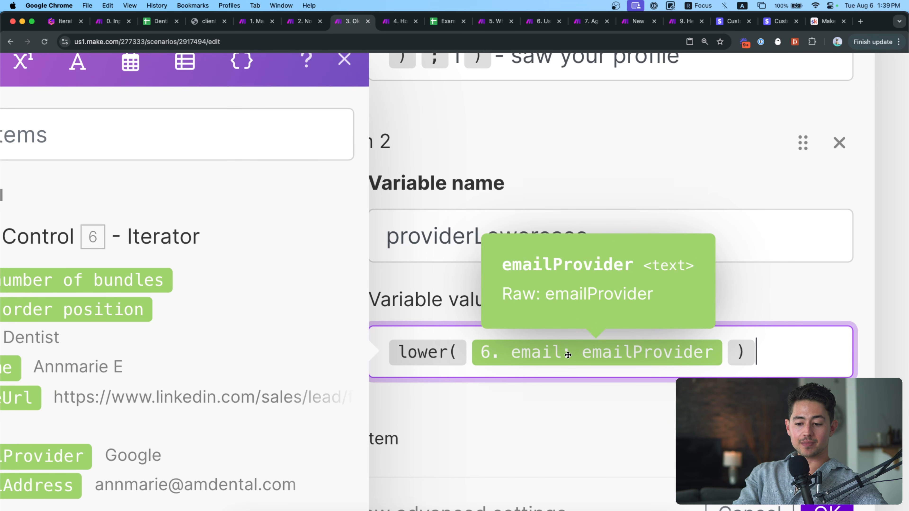
pyautogui.hscroll(-5, 617, 345)
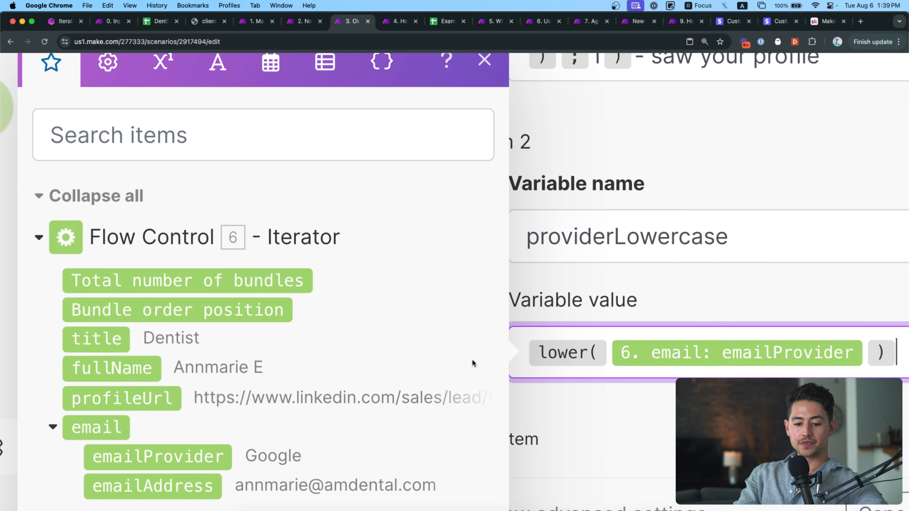
pyautogui.scroll(-2, 683, 355)
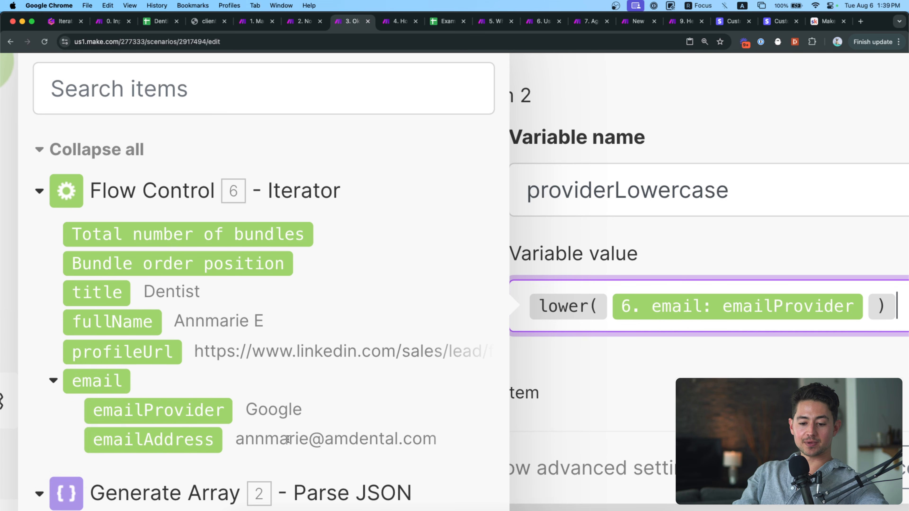
pyautogui.hscroll(3, 777, 295)
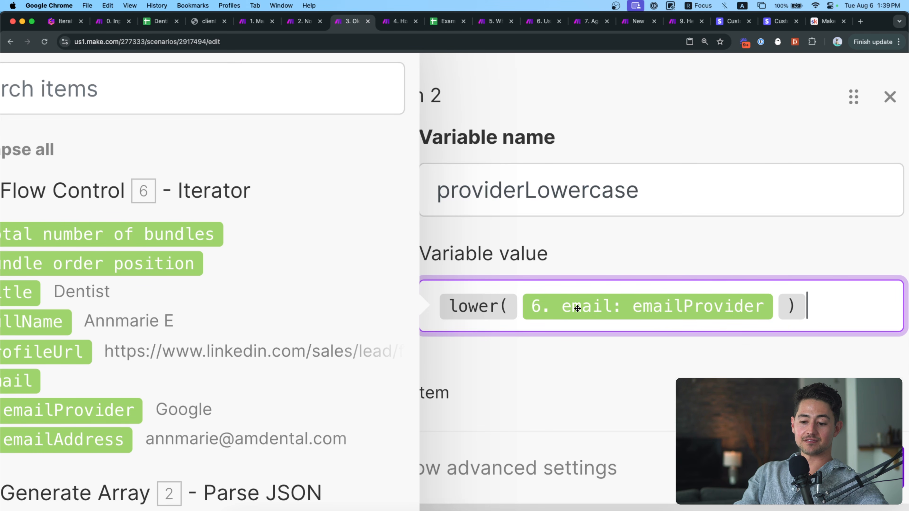
pyautogui.scroll(-2, 574, 309)
pyautogui.scroll(-5, 572, 313)
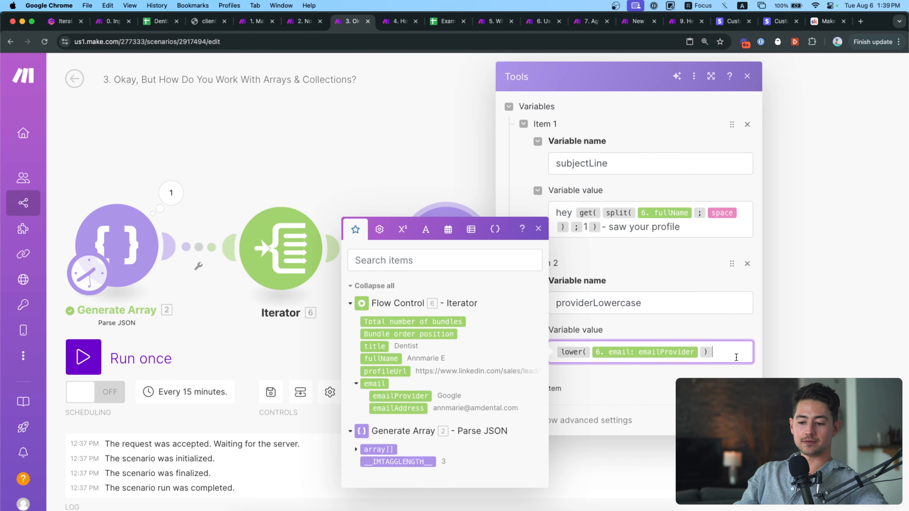
pyautogui.click(737, 421)
# Map 7. subjectLine into the Gmail draft's Subject and move the Gmail module further right.
pyautogui.moveTo(735, 307); pyautogui.dragTo(706, 288)
pyautogui.scroll(-1, 705, 288)
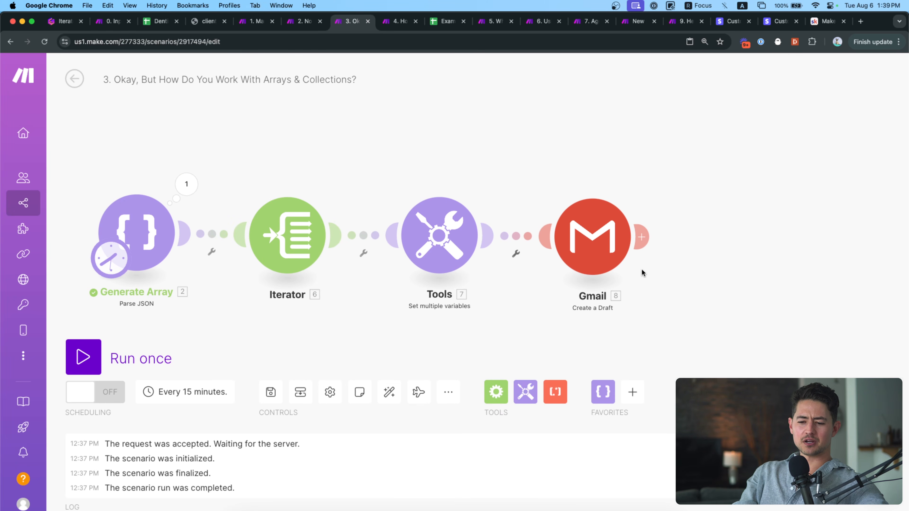
pyautogui.click(596, 257)
pyautogui.click(712, 338)
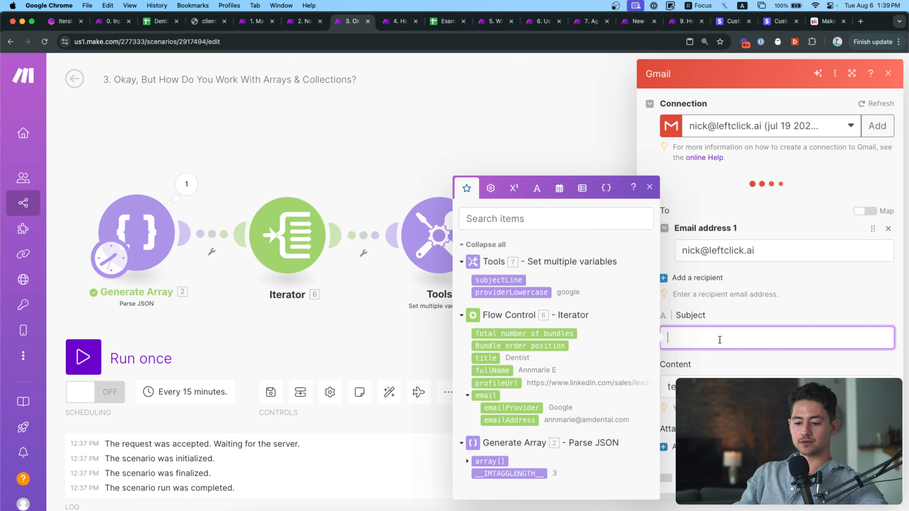
pyautogui.click(508, 279)
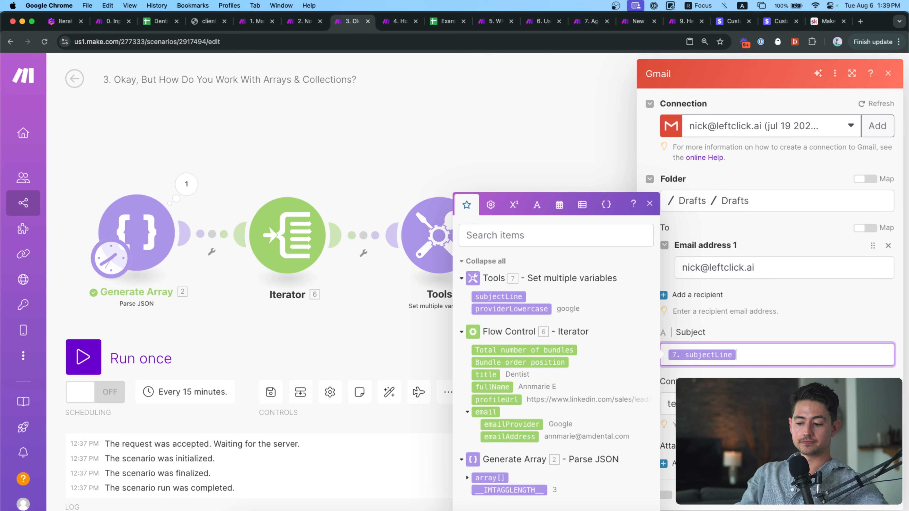
pyautogui.click(882, 495)
pyautogui.moveTo(592, 251); pyautogui.dragTo(624, 250)
pyautogui.click(551, 247)
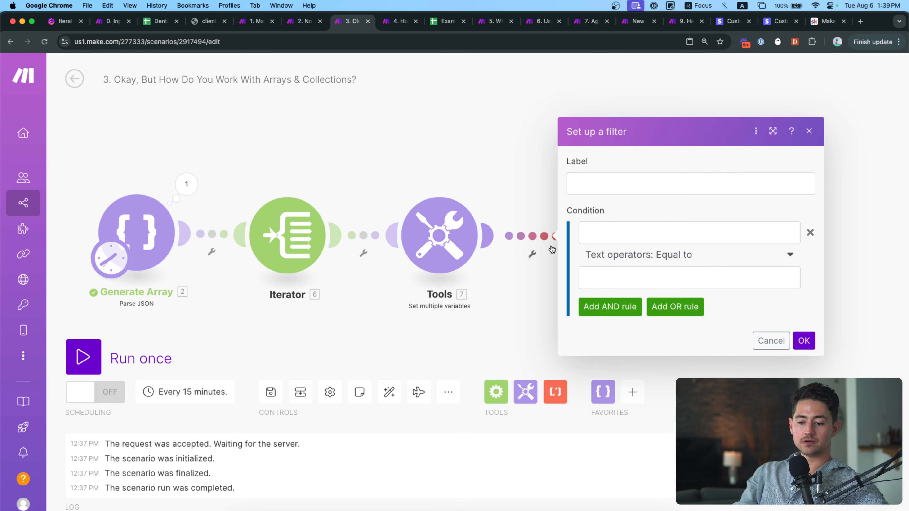
# Save a filter condition passing only when 7. providerLowercase equals 'outlook'.
pyautogui.click(620, 229)
pyautogui.click(461, 191)
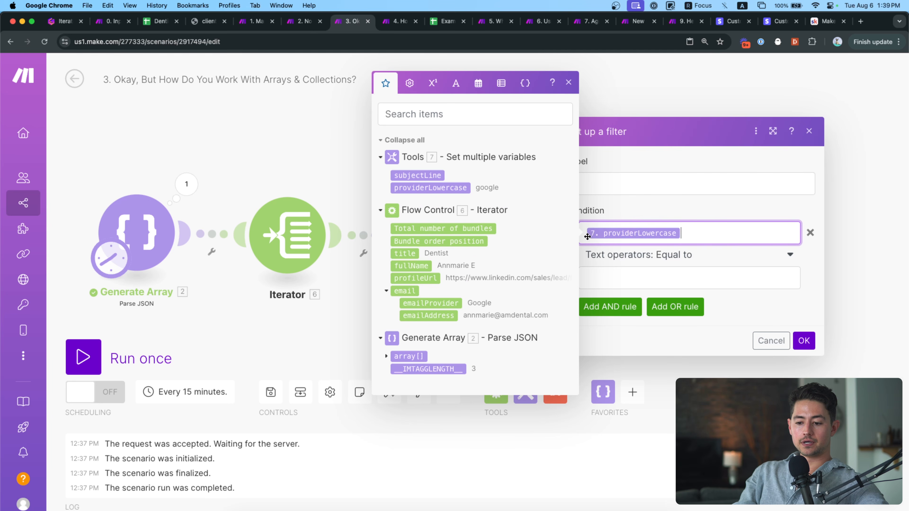
pyautogui.click(611, 276)
pyautogui.write('goo')
pyautogui.press('BackSpace')
pyautogui.press('BackSpace')
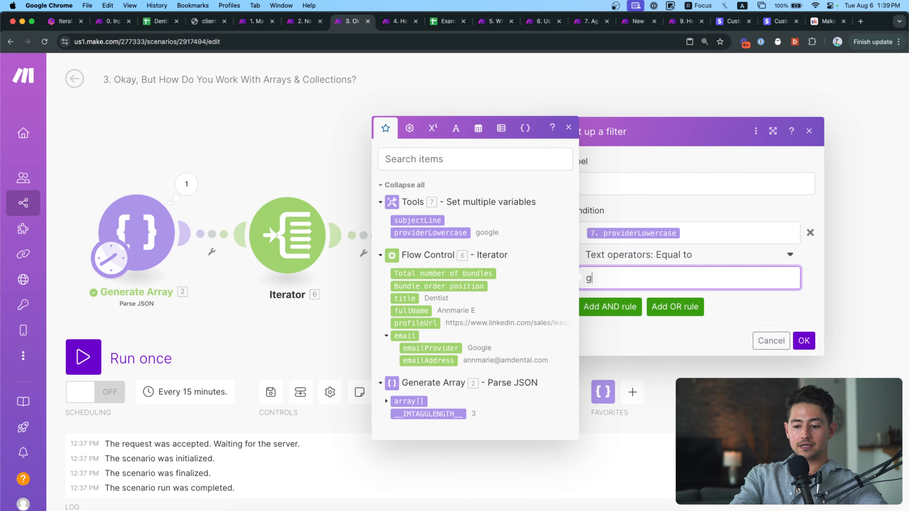
pyautogui.click(664, 185)
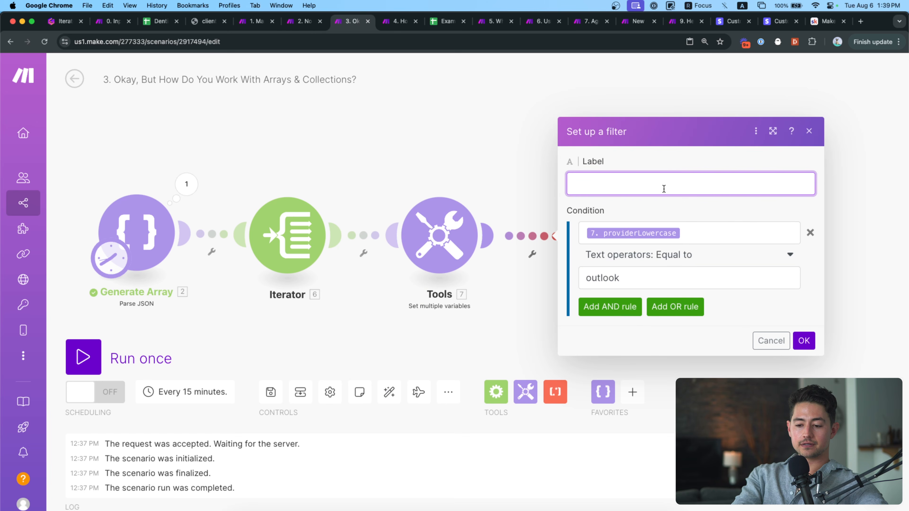
pyautogui.click(804, 340)
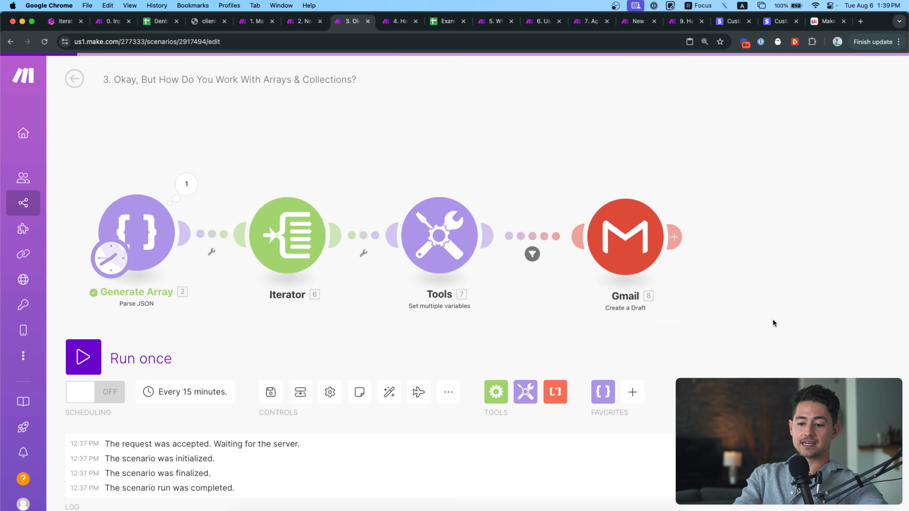
# Check the Iterator settings and save the Gmail draft with subjectLine subject and 'test' content.
pyautogui.click(334, 246)
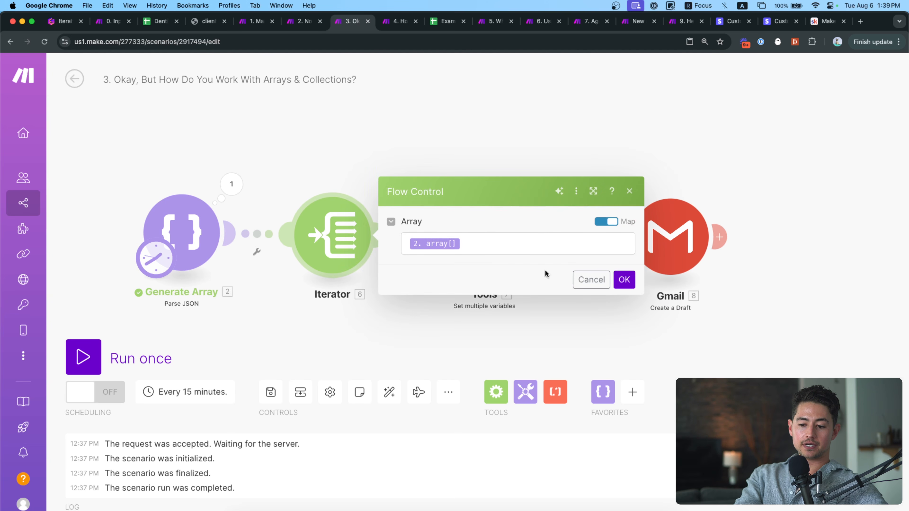
pyautogui.click(623, 279)
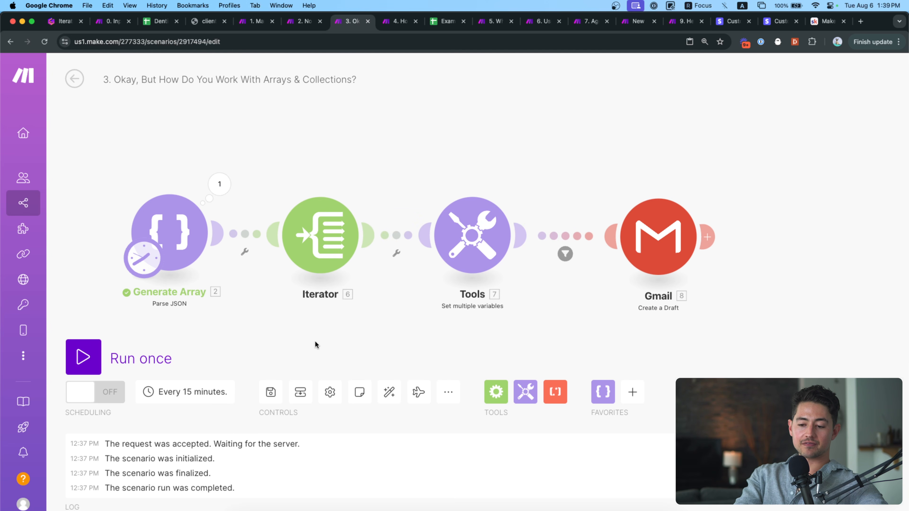
pyautogui.click(635, 247)
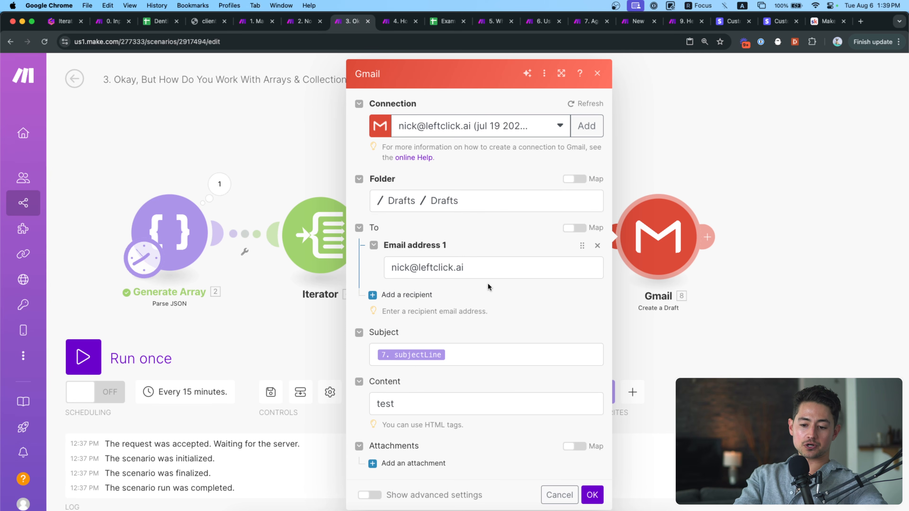
pyautogui.click(289, 334)
# Run the scenario once and view the counts: three Tools operations, one Gmail draft.
pyautogui.click(166, 354)
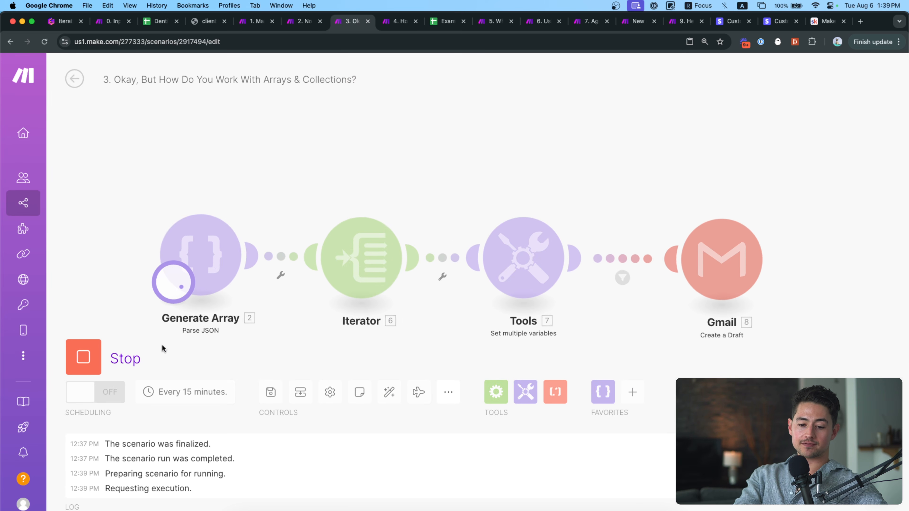
pyautogui.moveTo(399, 341); pyautogui.dragTo(363, 327)
pyautogui.moveTo(446, 322); pyautogui.dragTo(415, 301)
pyautogui.moveTo(514, 150); pyautogui.dragTo(566, 144)
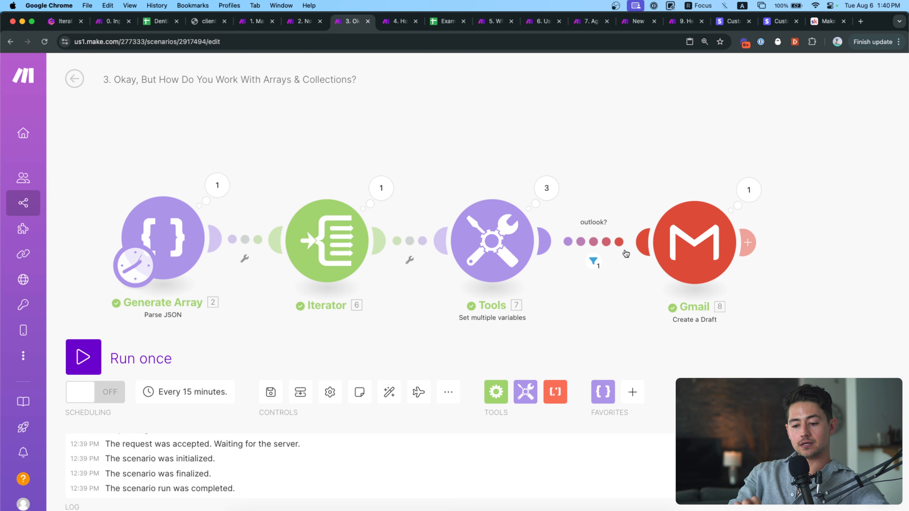
pyautogui.moveTo(312, 160); pyautogui.dragTo(301, 157)
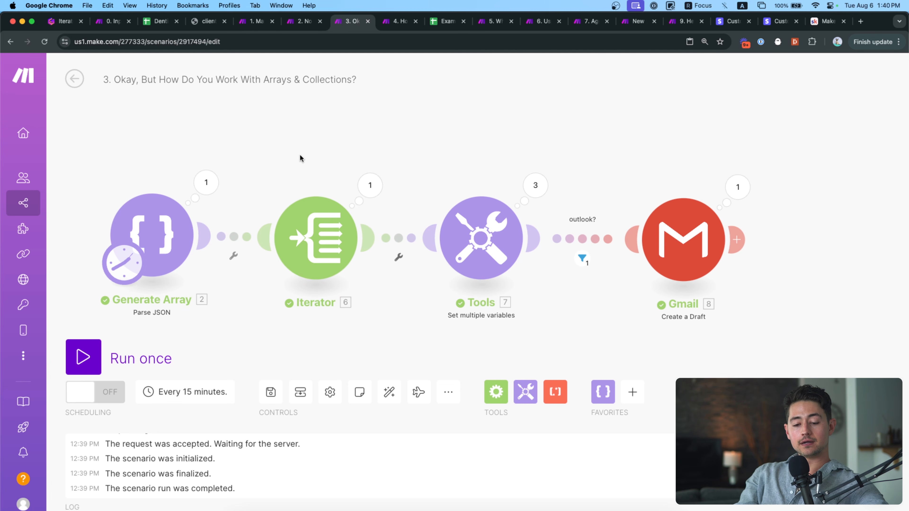
pyautogui.click(214, 192)
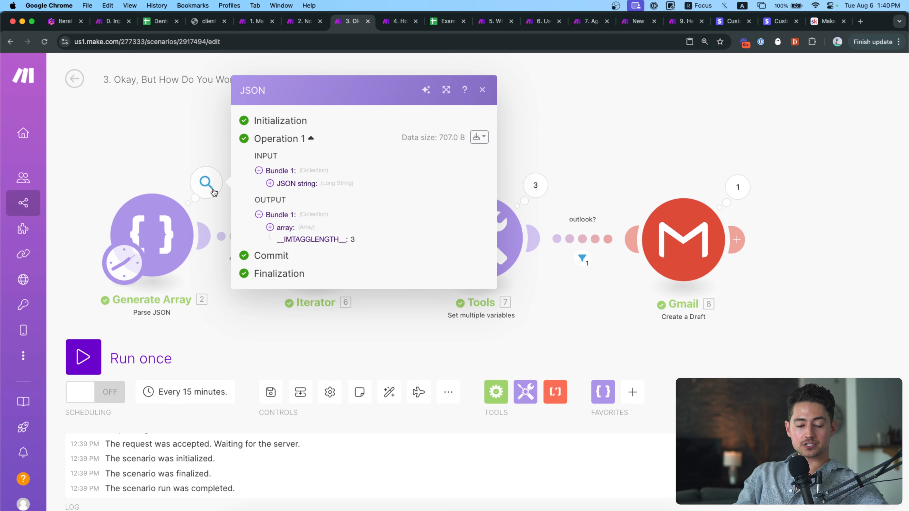
pyautogui.click(271, 228)
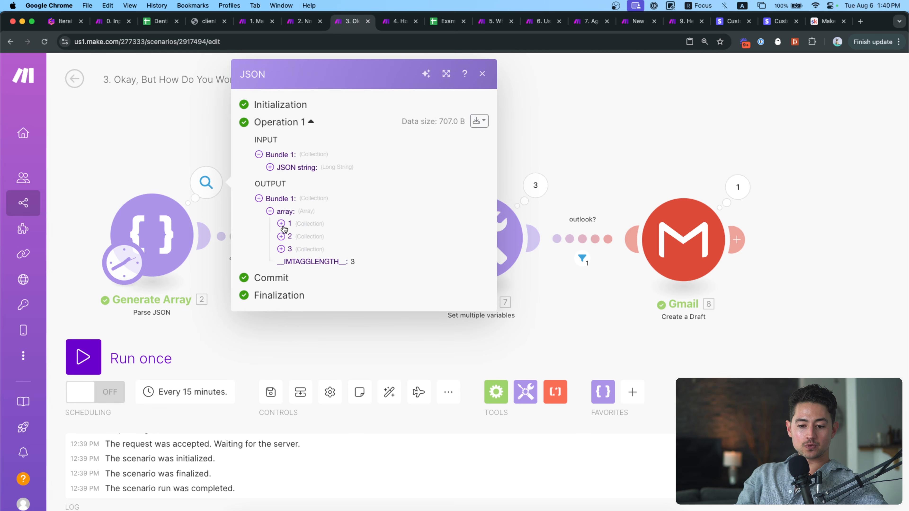
pyautogui.click(281, 225)
pyautogui.click(281, 285)
pyautogui.click(282, 345)
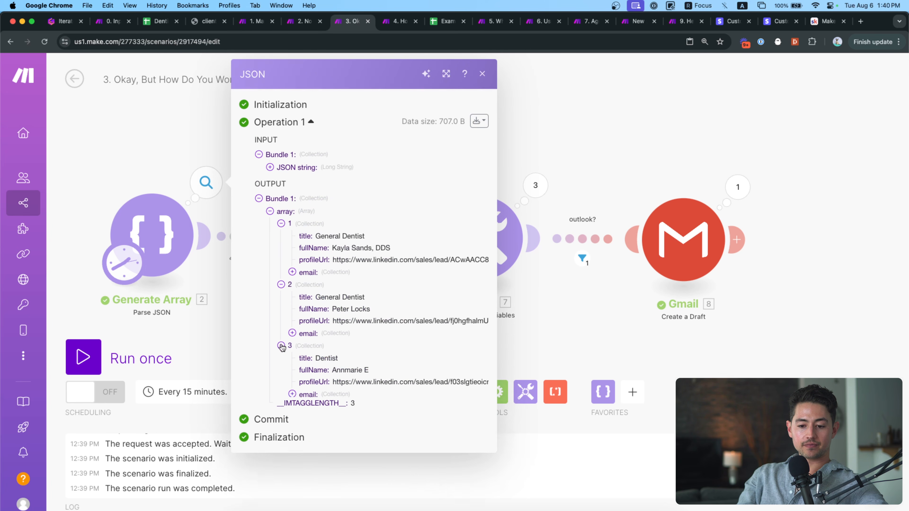
pyautogui.click(293, 273)
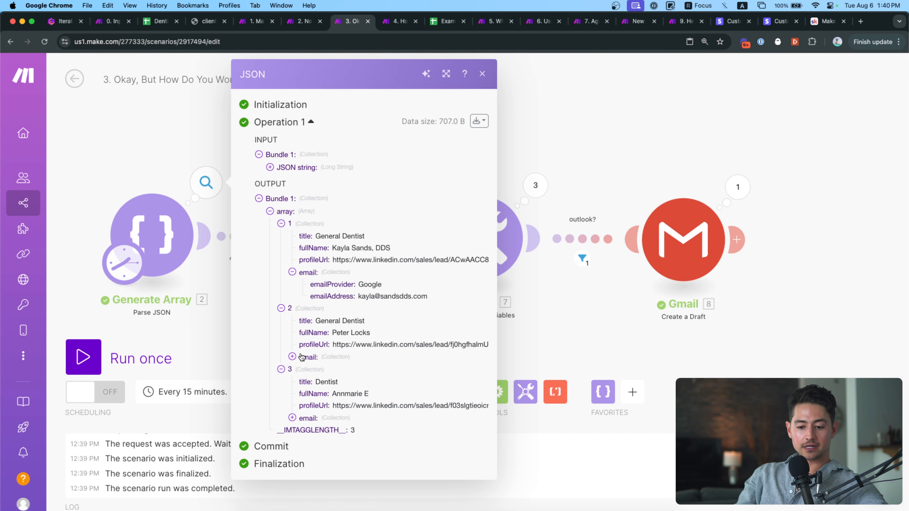
pyautogui.click(297, 358)
pyautogui.click(307, 442)
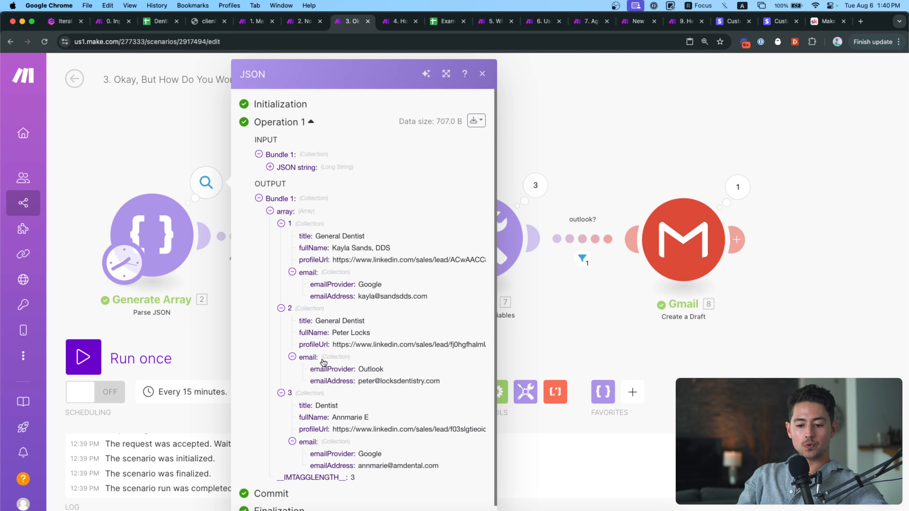
pyautogui.click(221, 326)
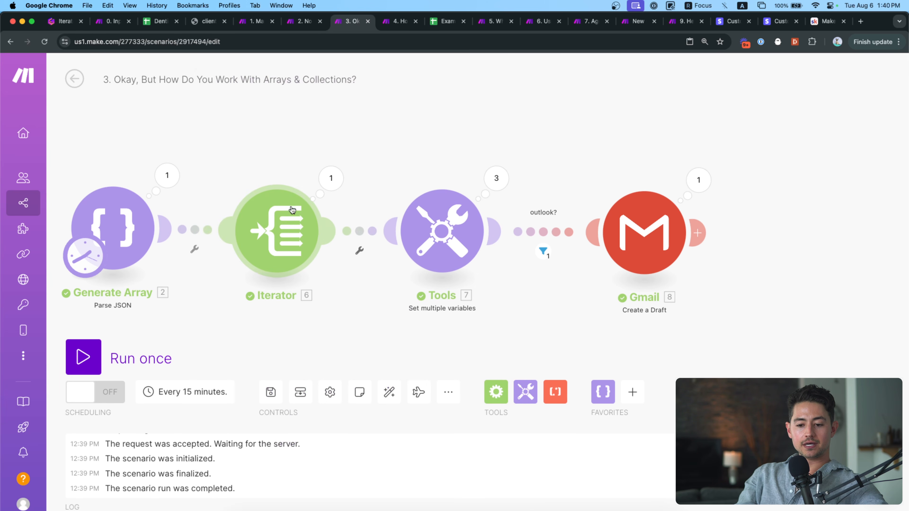
pyautogui.click(317, 193)
pyautogui.click(394, 167)
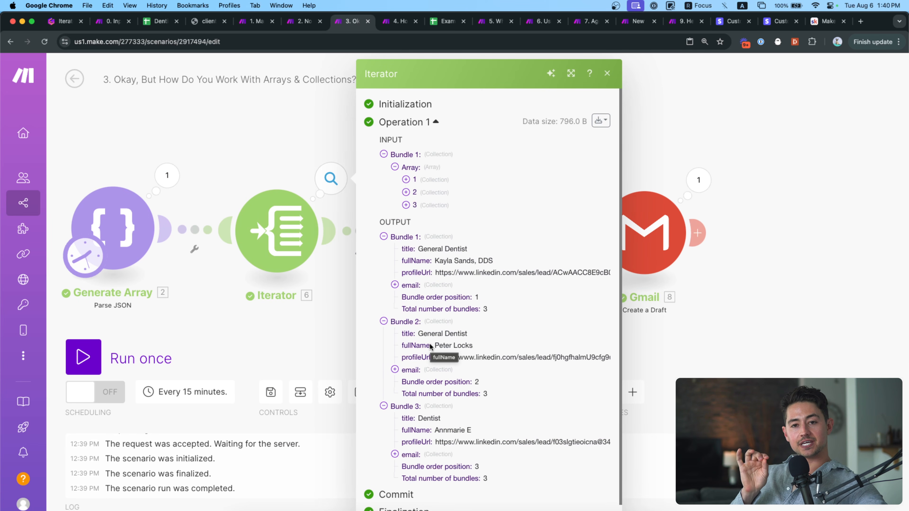
pyautogui.click(410, 286)
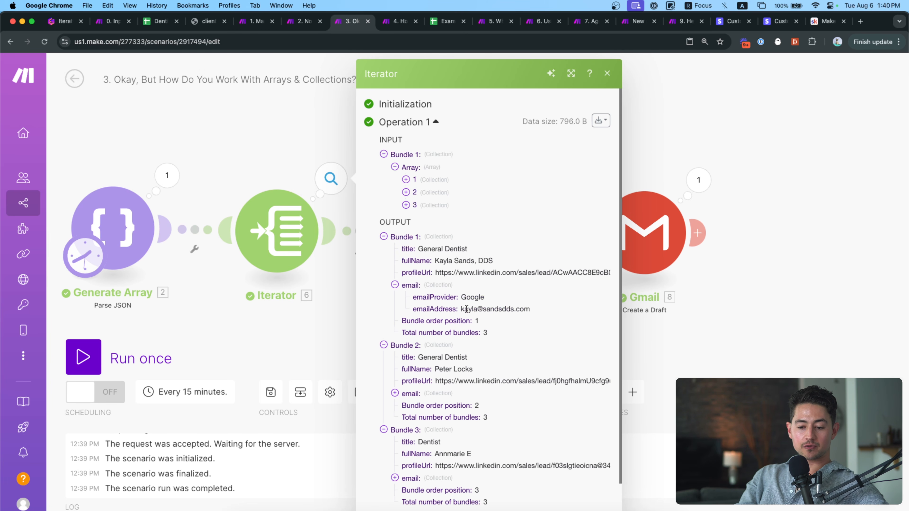
pyautogui.click(315, 148)
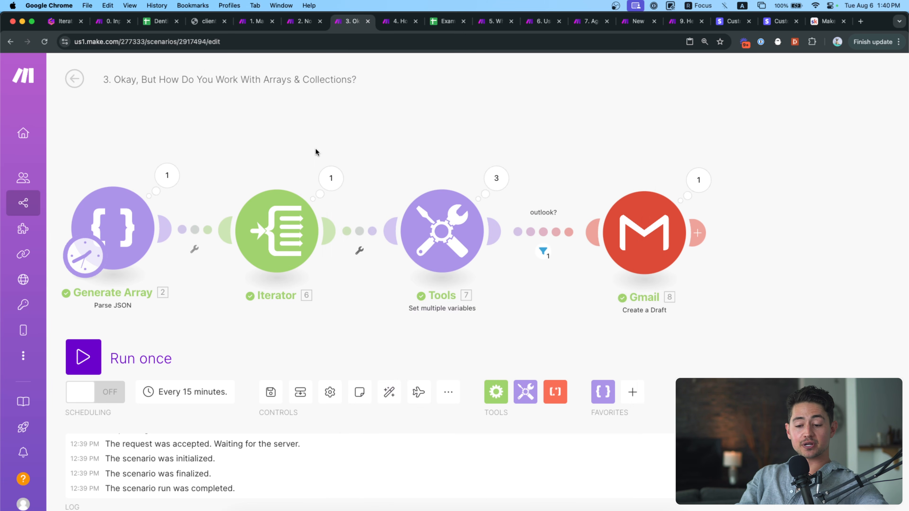
pyautogui.hscroll(5, 322, 147)
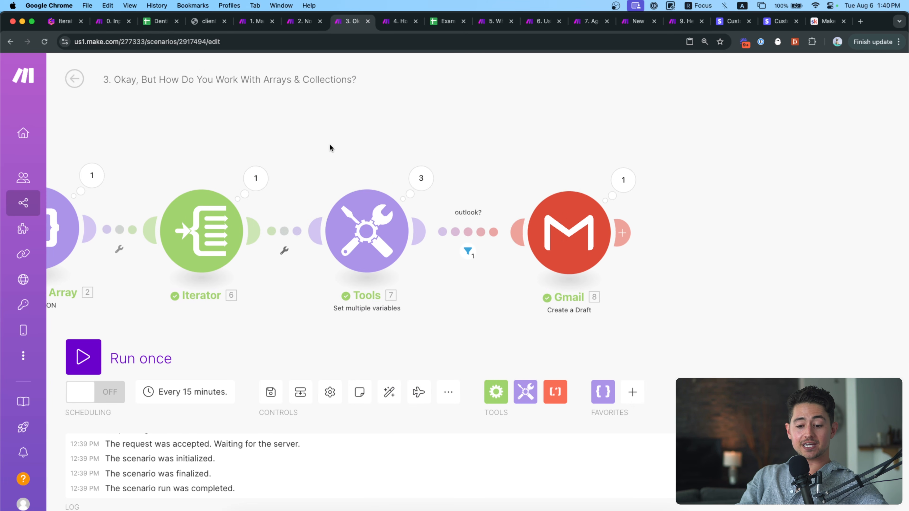
pyautogui.click(349, 219)
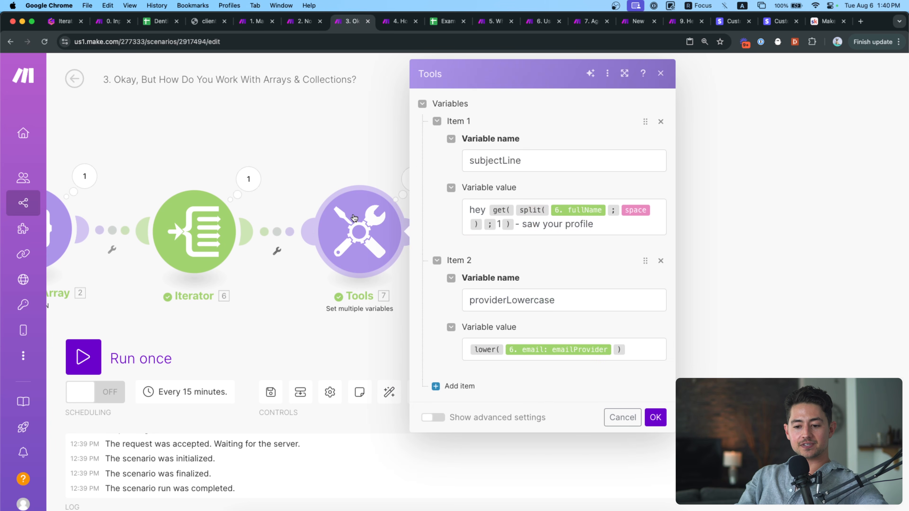
pyautogui.click(356, 147)
pyautogui.click(414, 179)
pyautogui.click(490, 164)
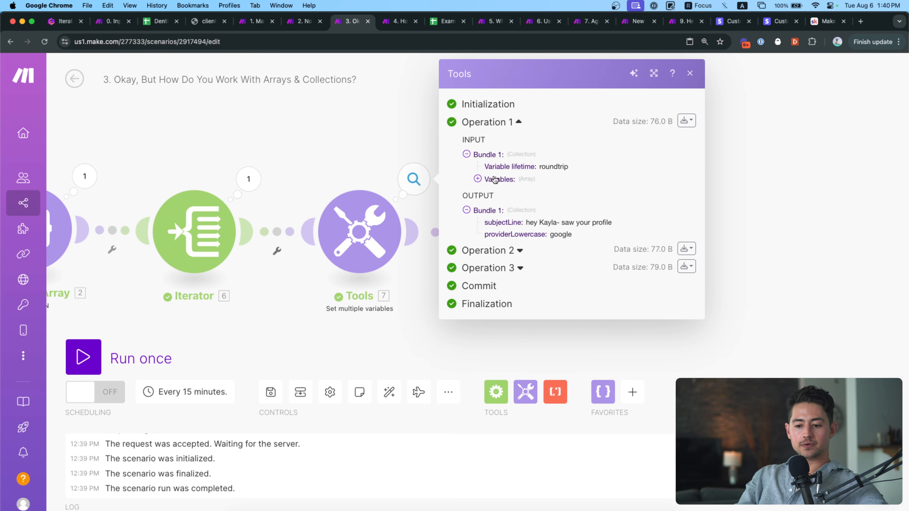
pyautogui.moveTo(521, 226); pyautogui.dragTo(551, 233)
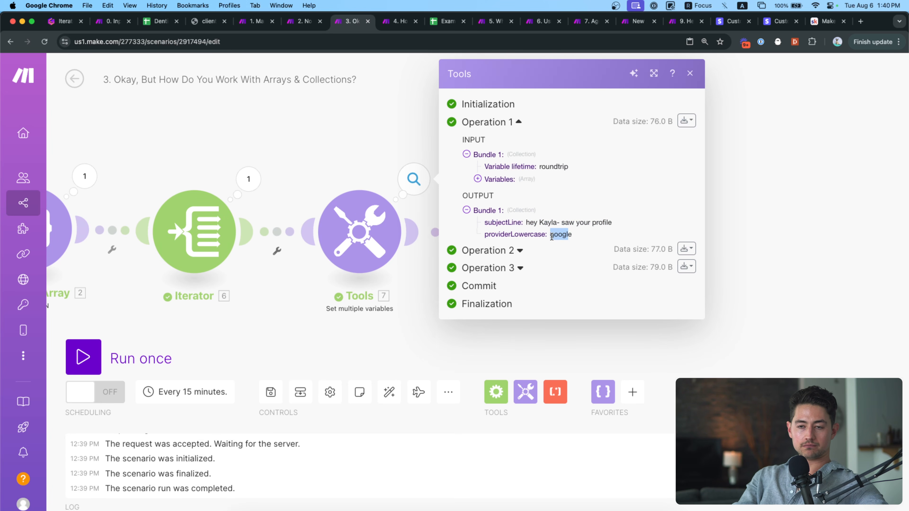
pyautogui.click(337, 143)
pyautogui.hscroll(3, 393, 134)
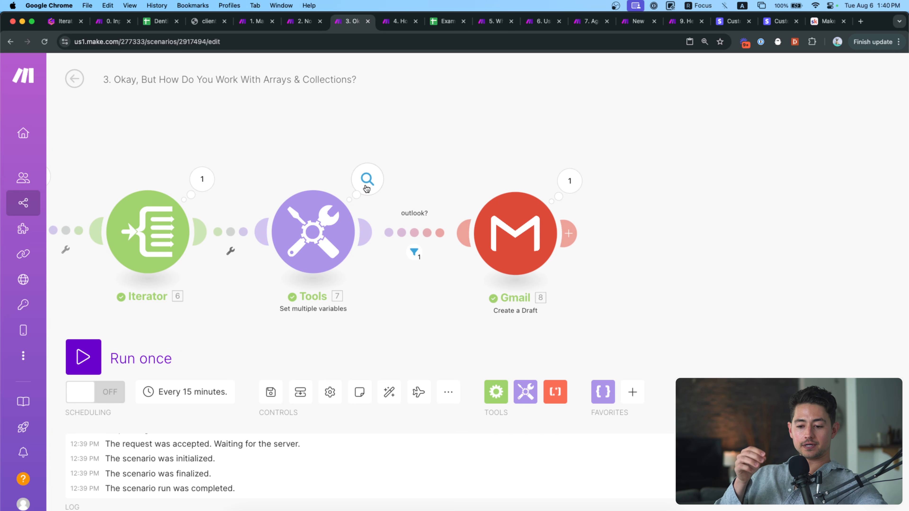
pyautogui.moveTo(444, 178); pyautogui.dragTo(466, 157)
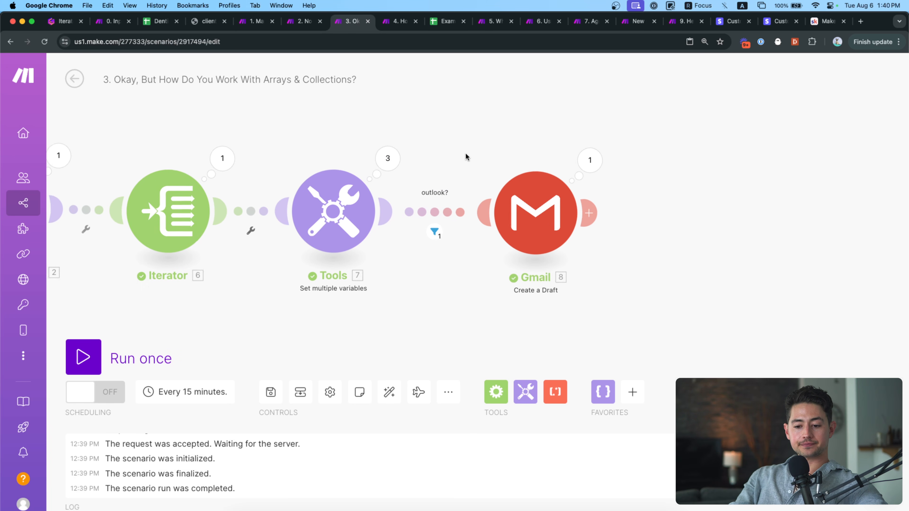
# Review the outlook filter condition, then show its inspector: only Bundle 2 passes providerLowercase = outlook.
pyautogui.click(435, 232)
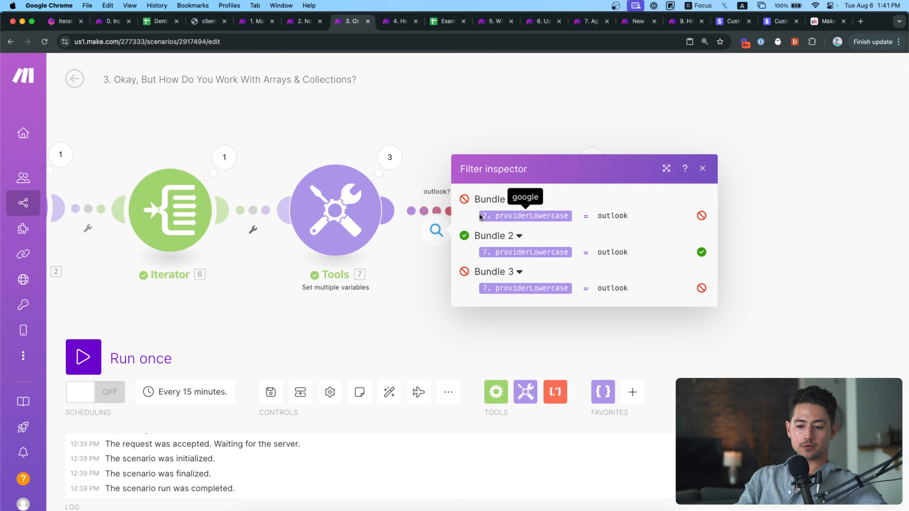
pyautogui.click(437, 210)
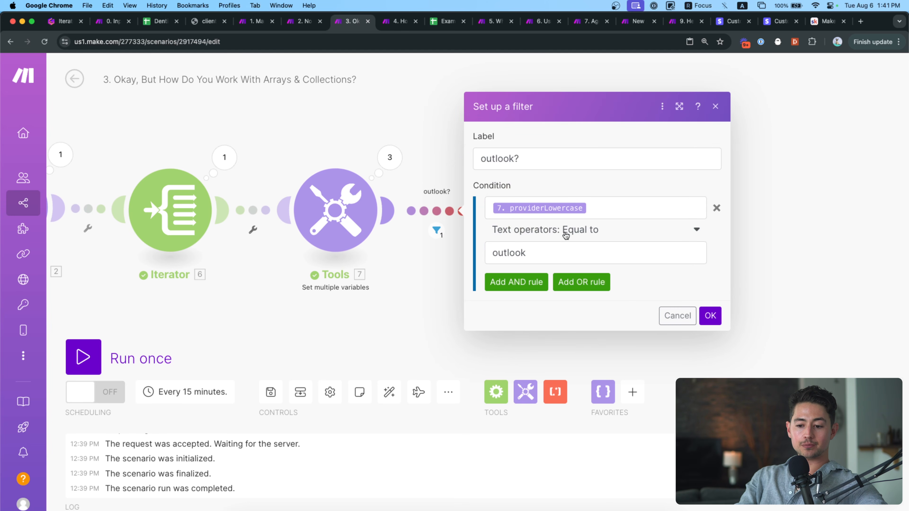
pyautogui.click(533, 252)
pyautogui.doubleClick(523, 251)
pyautogui.click(778, 225)
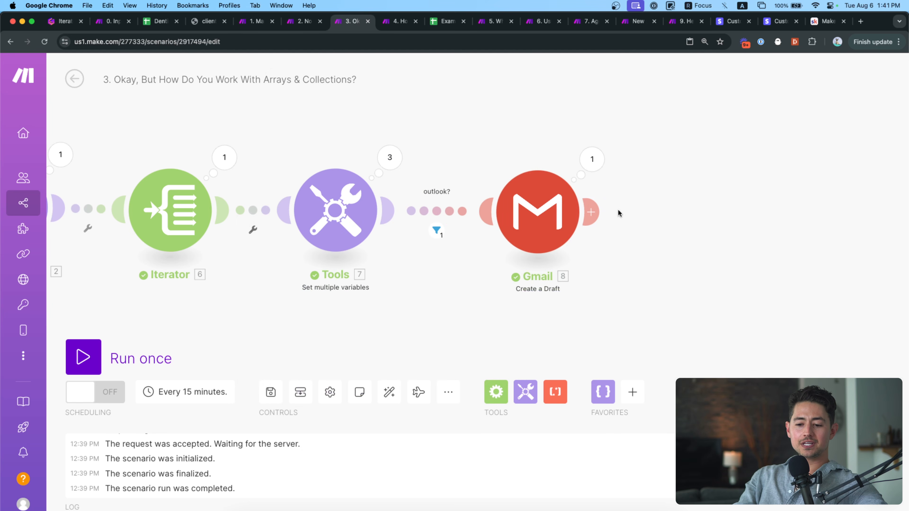
pyautogui.click(442, 214)
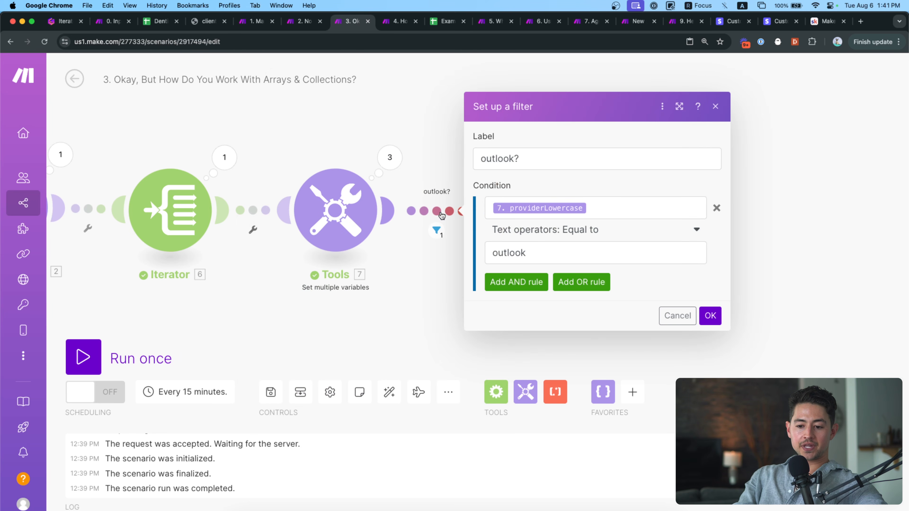
pyautogui.click(440, 215)
pyautogui.click(436, 232)
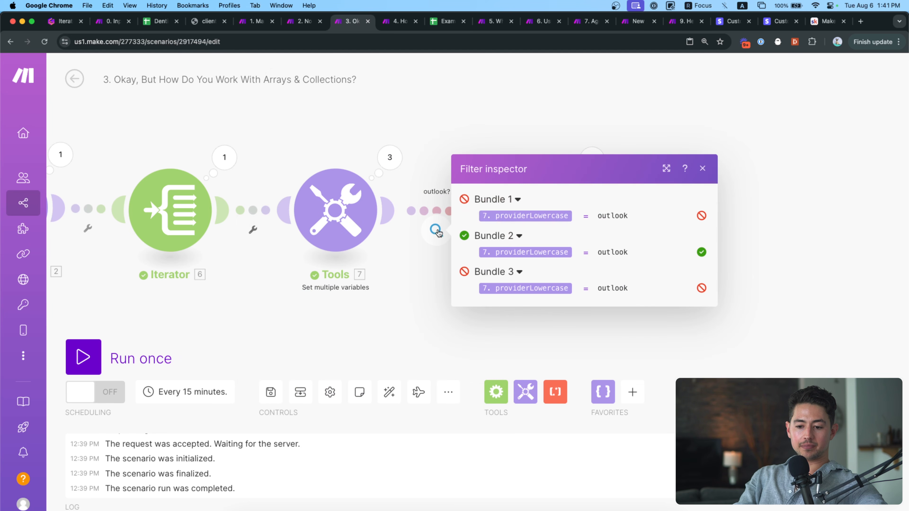
pyautogui.moveTo(518, 213)
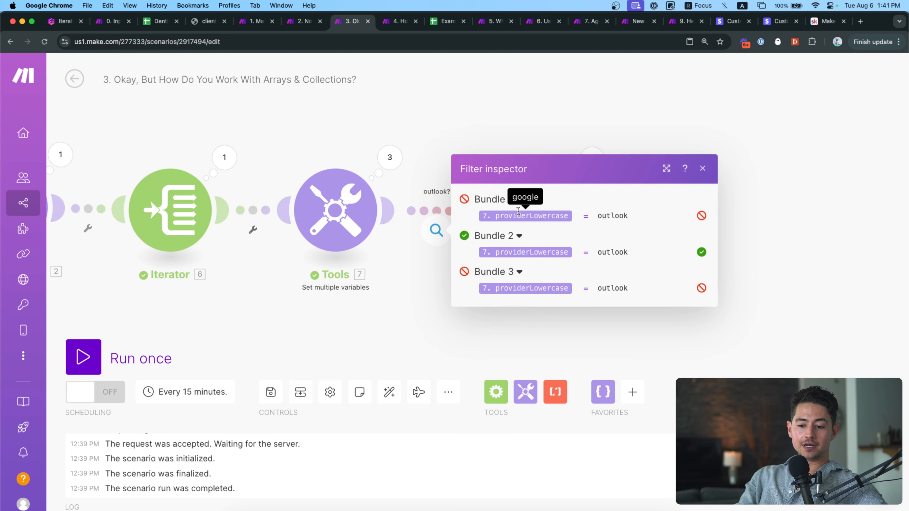
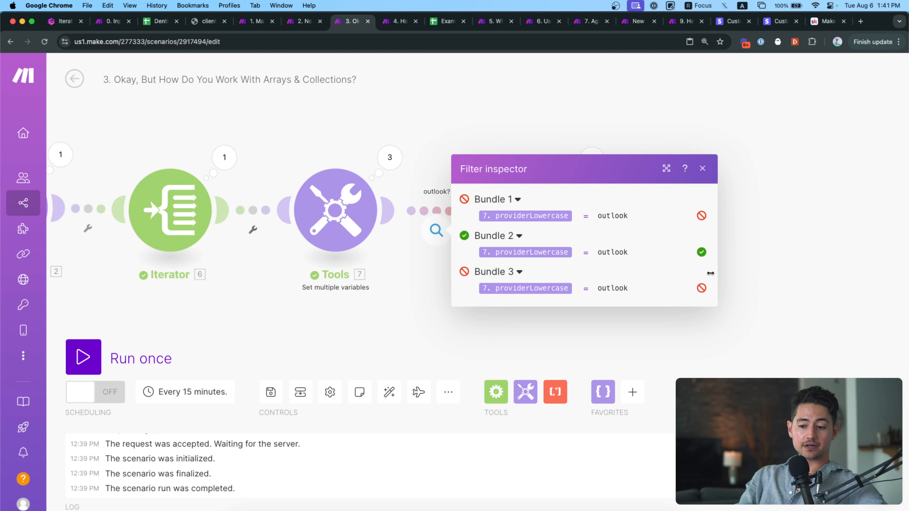
# Close the filter results and show the Gmail step's output: one draft in the Drafts folder.
pyautogui.click(721, 288)
pyautogui.moveTo(748, 278); pyautogui.dragTo(708, 290)
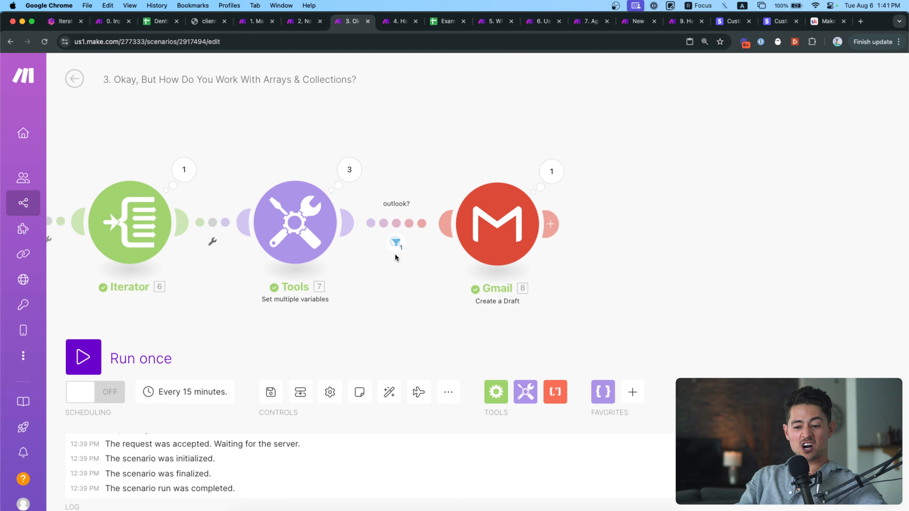
pyautogui.moveTo(462, 173); pyautogui.dragTo(418, 173)
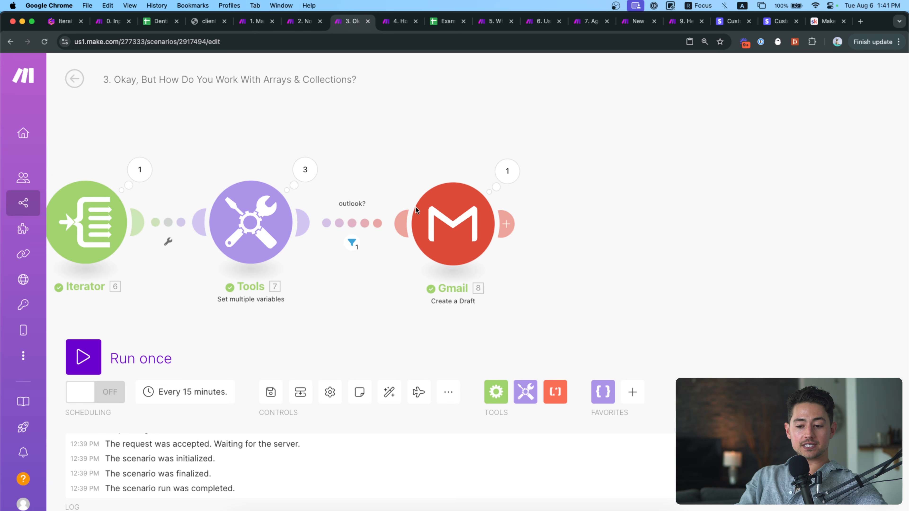
pyautogui.click(507, 175)
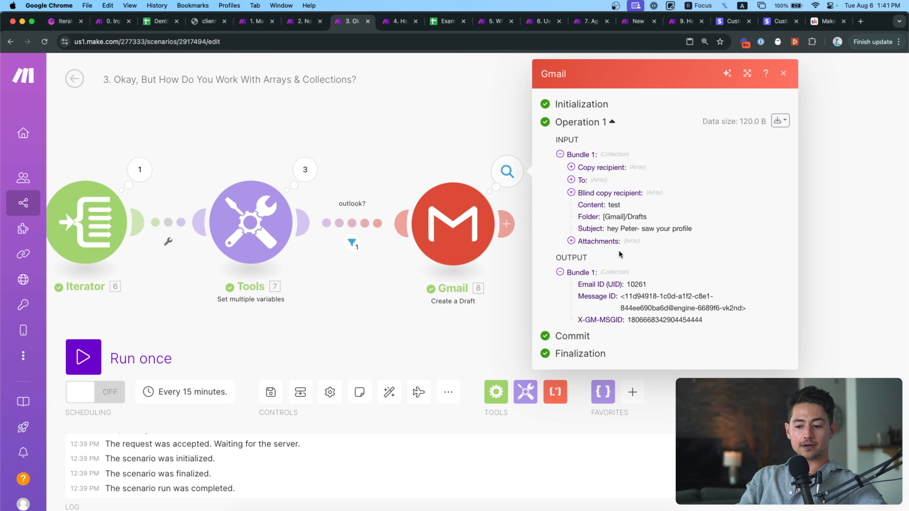
# Highlight the Gmail draft's Subject and returned Message ID, then close the output.
pyautogui.moveTo(607, 228); pyautogui.dragTo(679, 229)
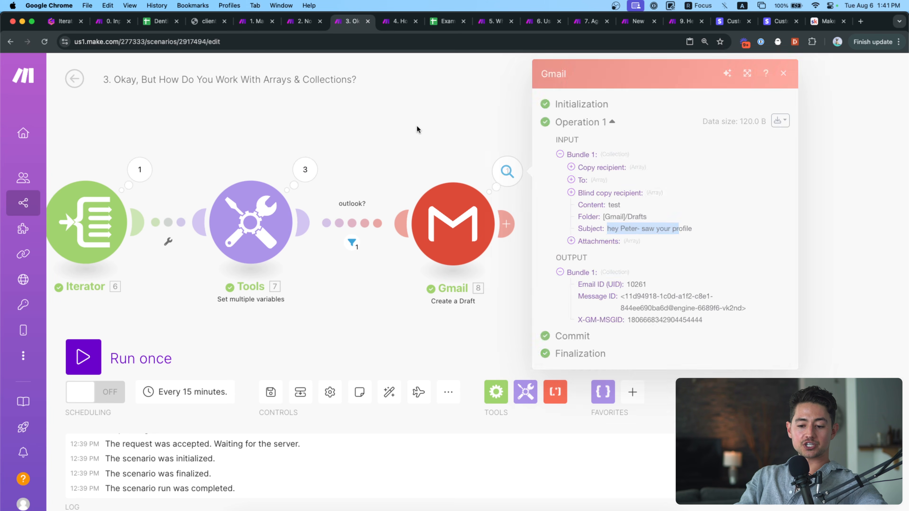
pyautogui.click(513, 171)
pyautogui.tripleClick(647, 299)
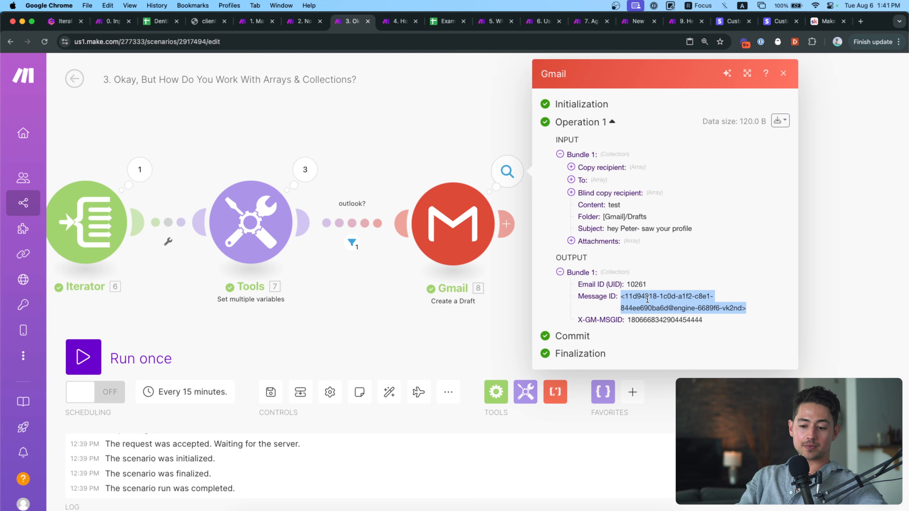
pyautogui.click(416, 142)
# Centre the four-step scenario, then go to the Gamma slide on arrays and collections.
pyautogui.moveTo(416, 141); pyautogui.dragTo(537, 160)
pyautogui.scroll(-1, 537, 160)
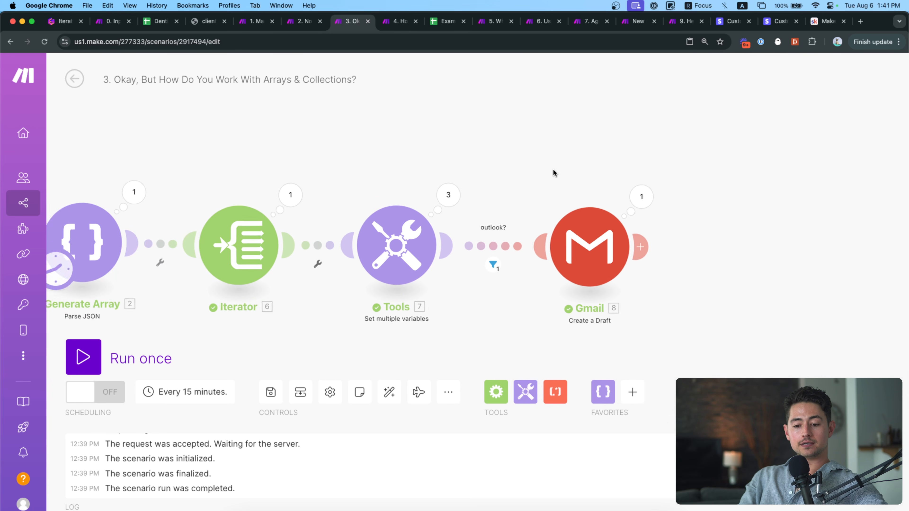
pyautogui.hscroll(-3, 465, 172)
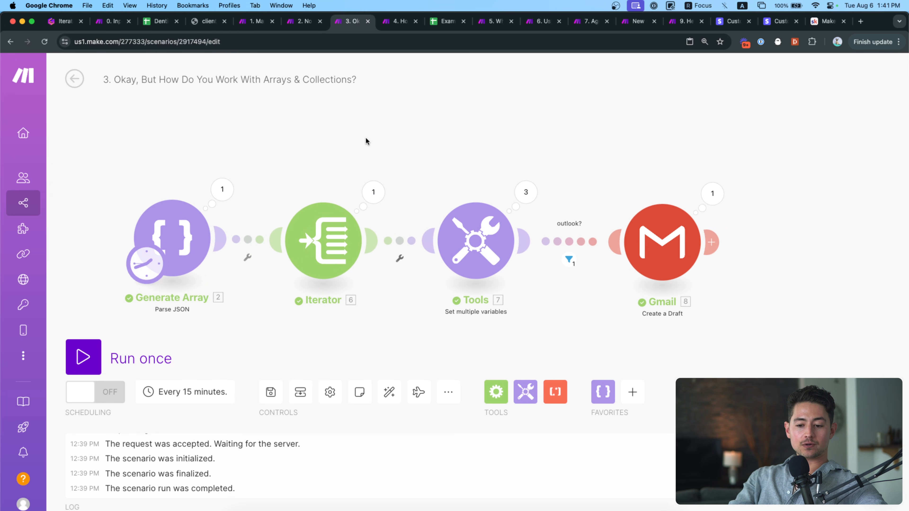
pyautogui.moveTo(366, 138); pyautogui.dragTo(395, 141)
pyautogui.click(68, 22)
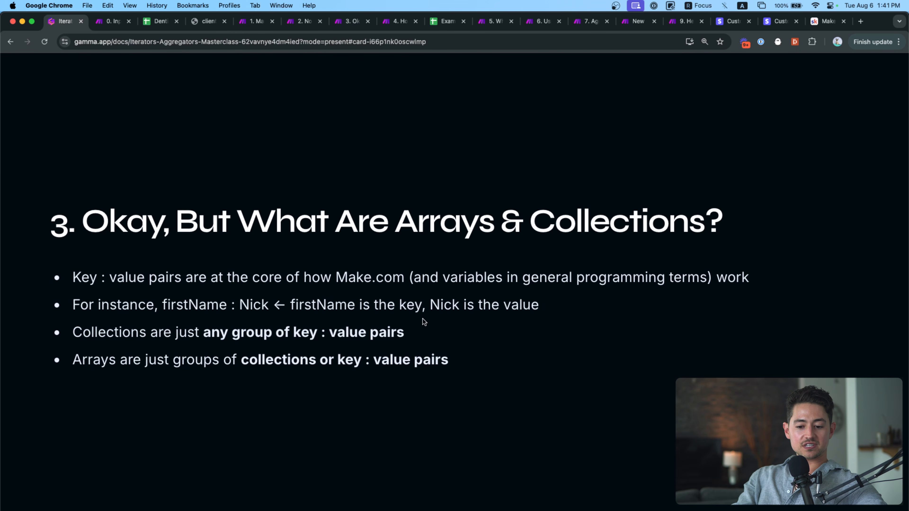
# Highlight the collections and arrays definition bullets on slide 3.
pyautogui.tripleClick(426, 327)
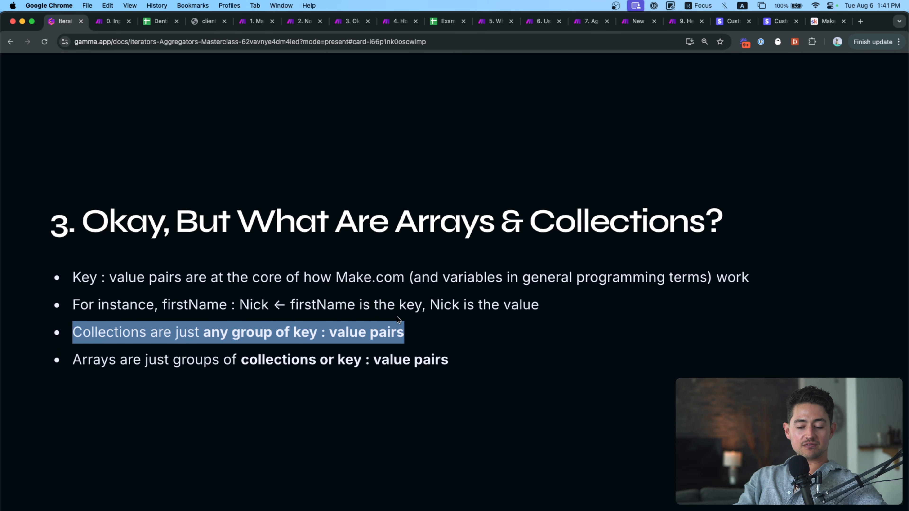
pyautogui.tripleClick(125, 358)
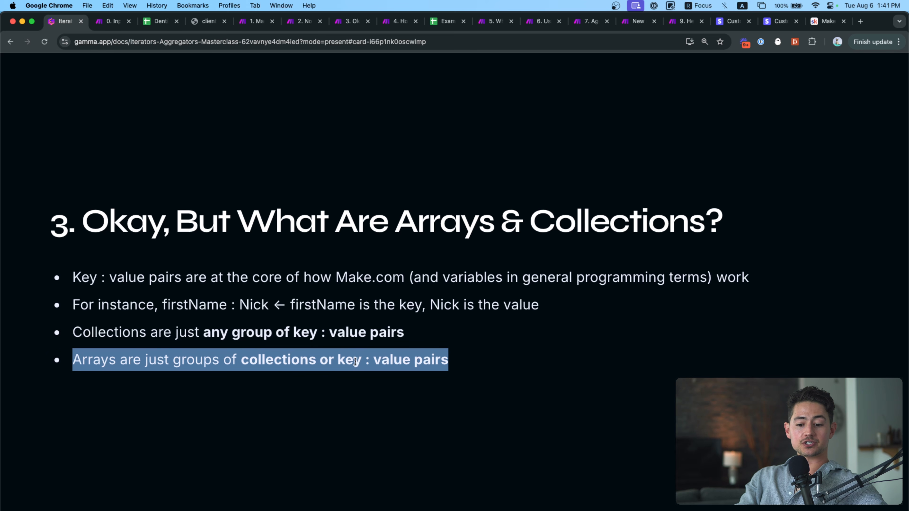
pyautogui.click(439, 368)
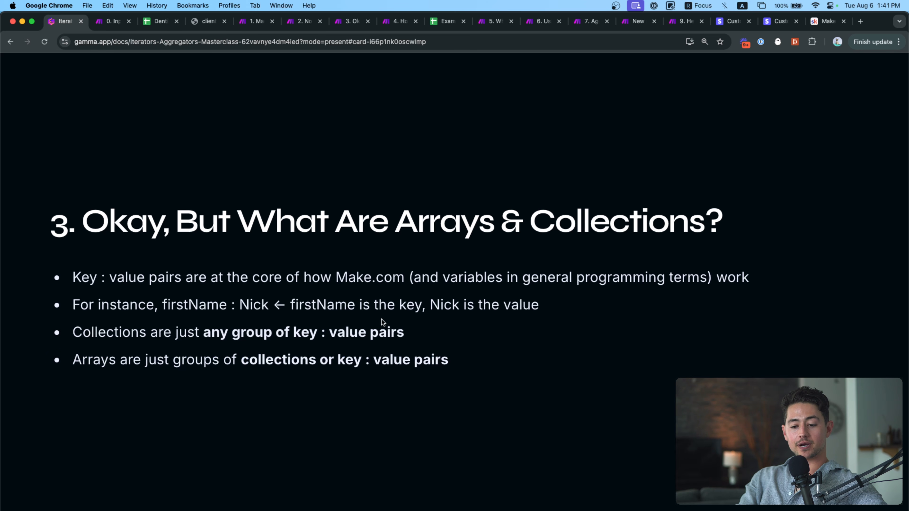
pyautogui.tripleClick(108, 328)
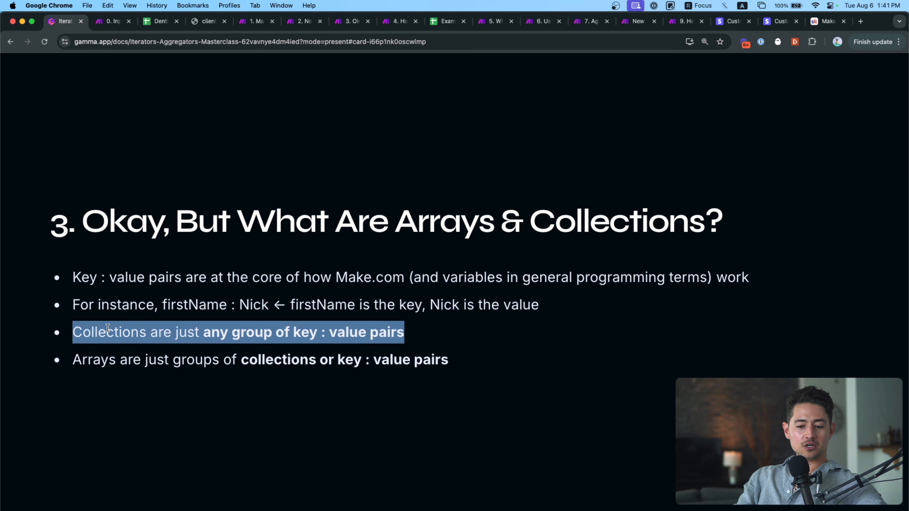
pyautogui.doubleClick(148, 370)
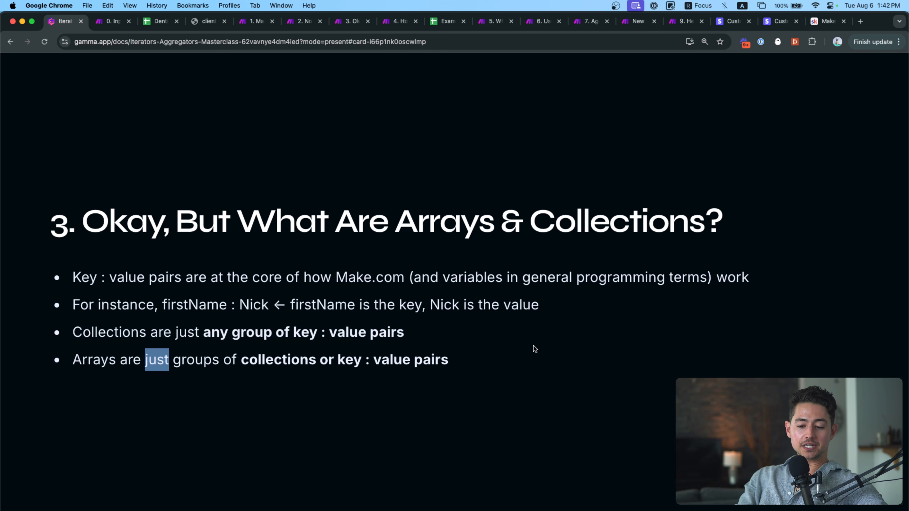
pyautogui.click(381, 344)
# Advance to slide 4 and open the '4. How About Iterating Over APIs?' Make scenario.
pyautogui.press('Right')
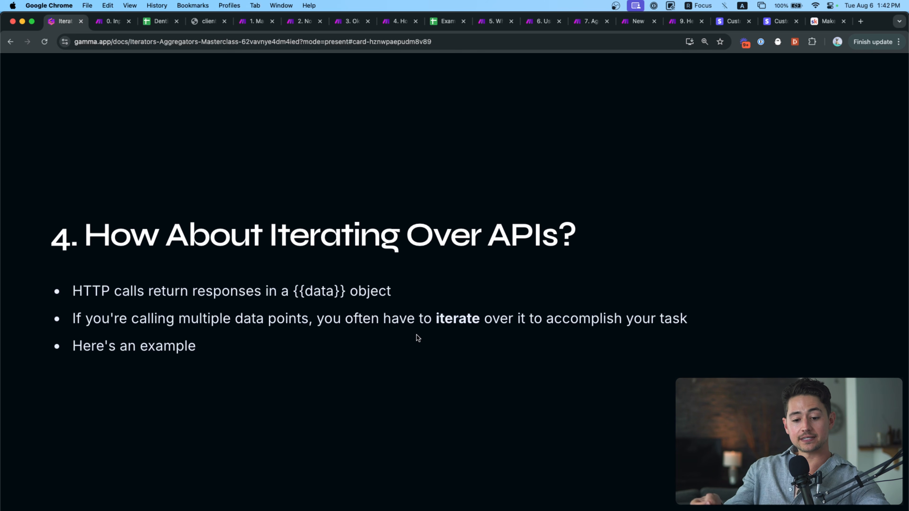
pyautogui.moveTo(419, 95)
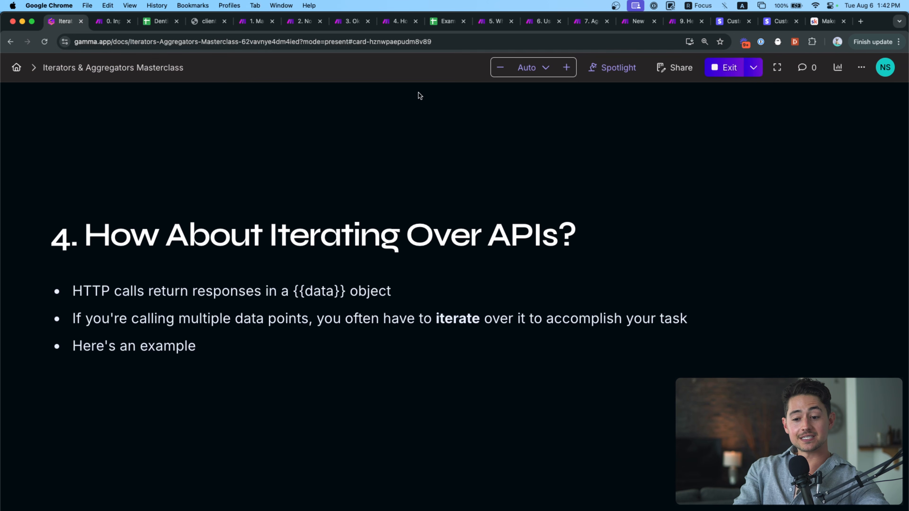
pyautogui.click(397, 22)
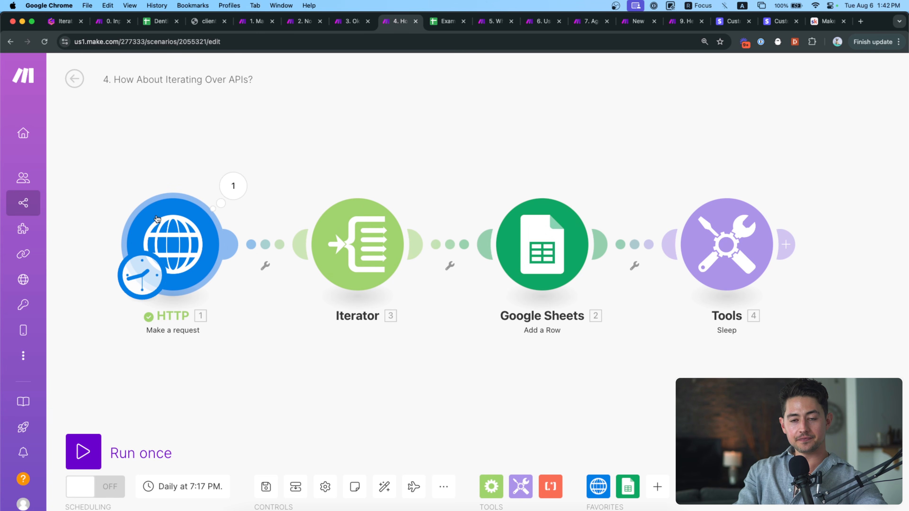
# Open the HTTP module and review the Crexi assets search URL and headers.
pyautogui.click(185, 220)
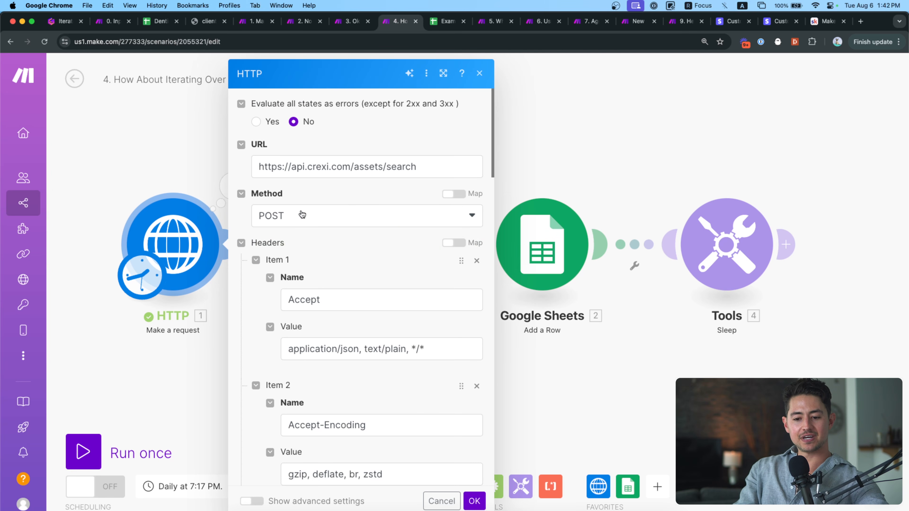
pyautogui.click(318, 163)
pyautogui.press('super+a')
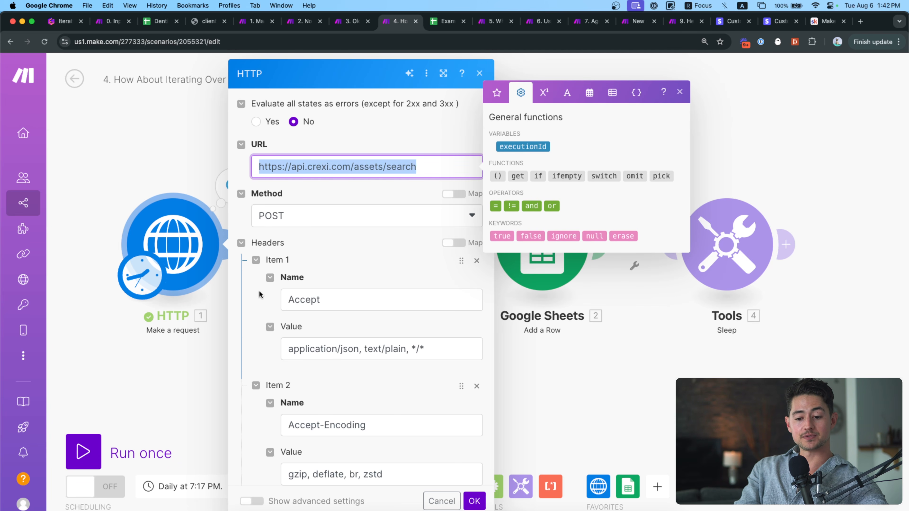
pyautogui.scroll(-20, 262, 306)
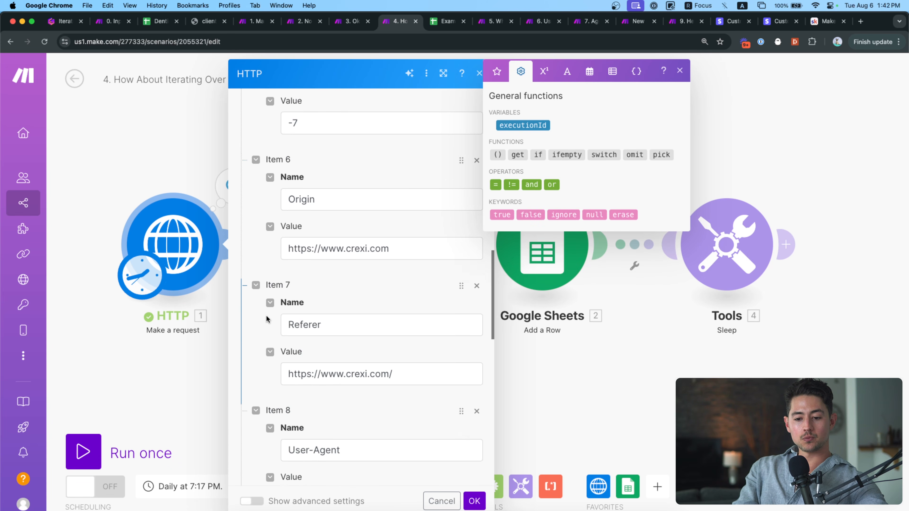
pyautogui.scroll(10, 319, 254)
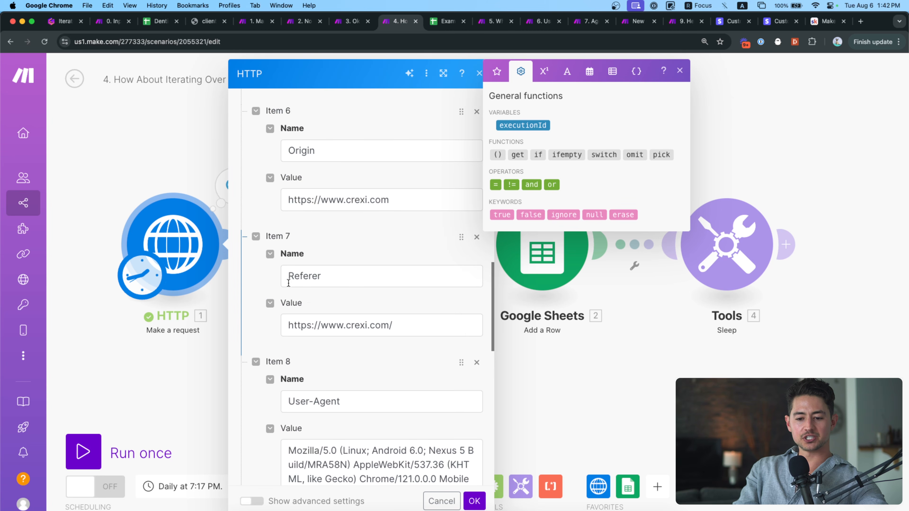
pyautogui.scroll(8, 322, 251)
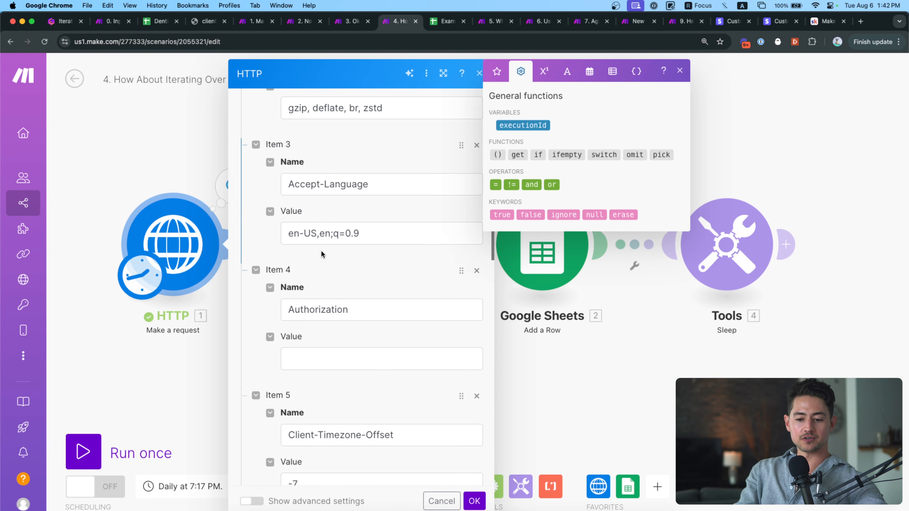
# Delete the empty Authorization header and confirm the HTTP settings.
pyautogui.click(477, 390)
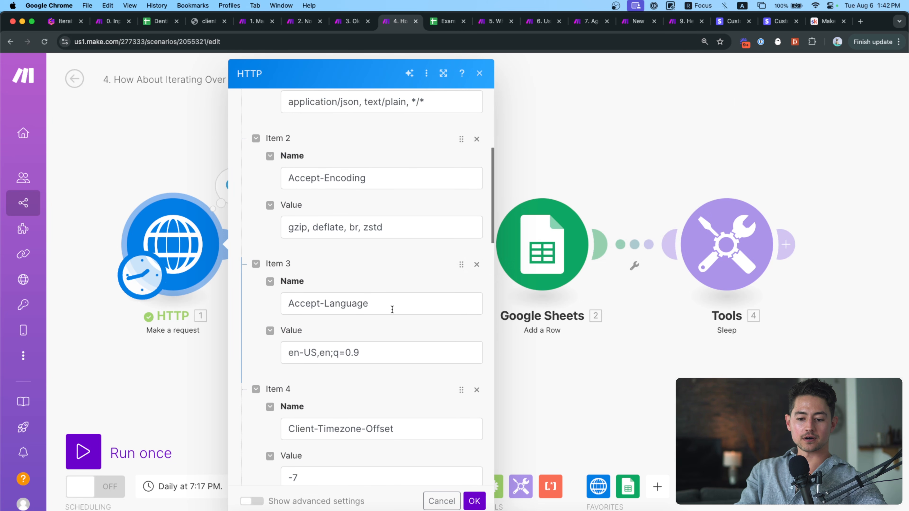
pyautogui.scroll(5, 397, 308)
pyautogui.scroll(-15, 402, 307)
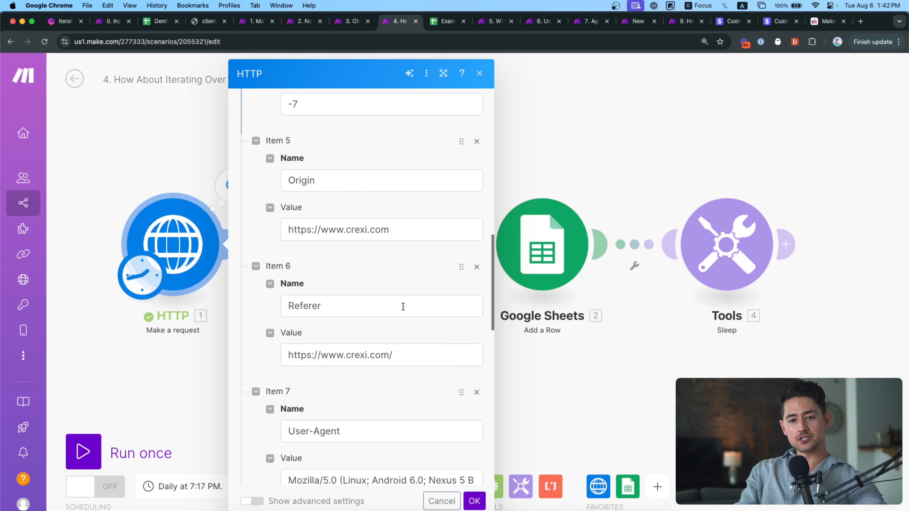
pyautogui.scroll(-2, 393, 300)
pyautogui.click(178, 148)
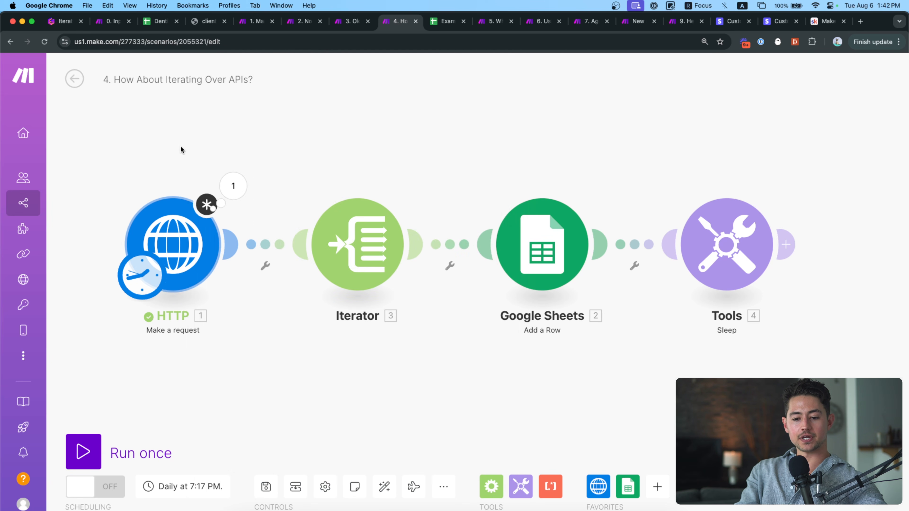
pyautogui.click(288, 243)
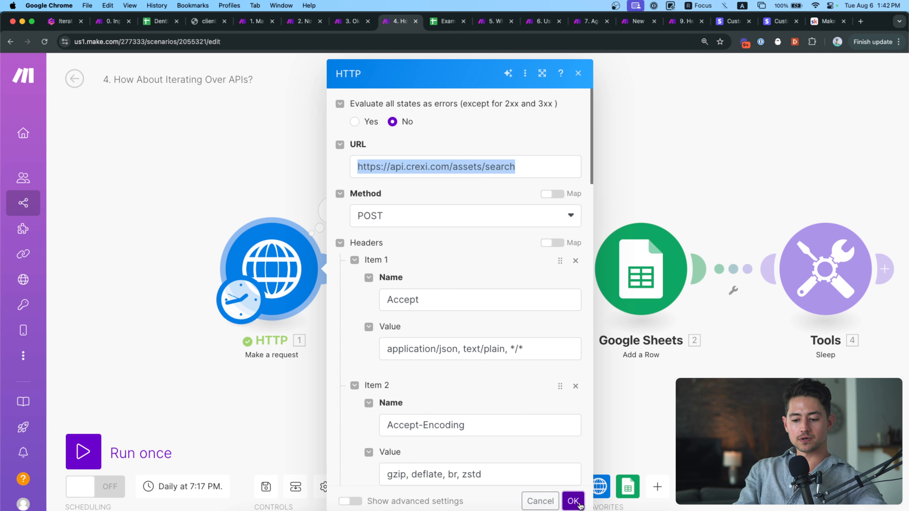
pyautogui.click(574, 499)
# Run only the HTTP step and highlight its status code 200.
pyautogui.rightClick(304, 279)
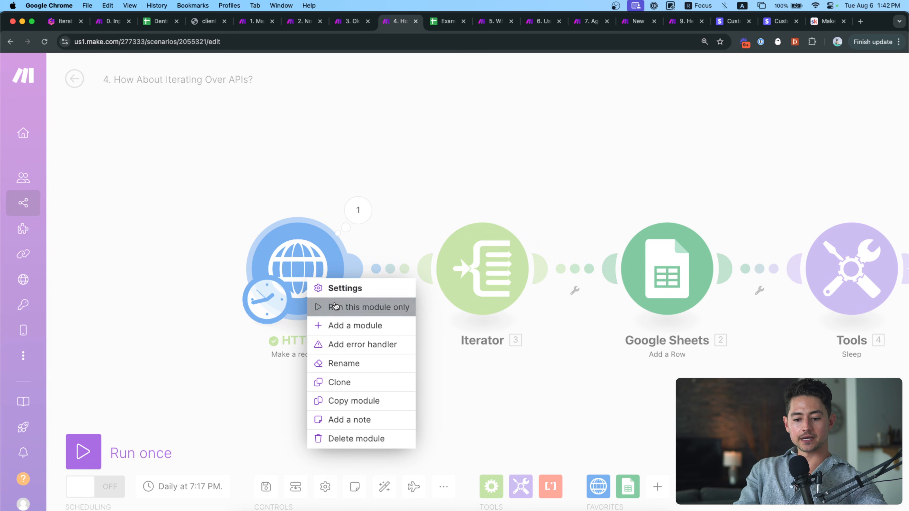
pyautogui.click(343, 306)
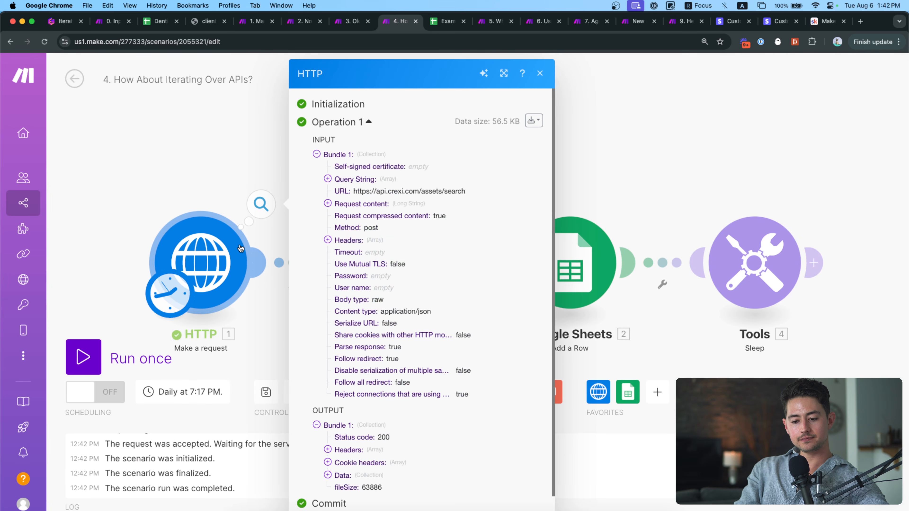
pyautogui.scroll(-1, 381, 462)
pyautogui.scroll(5, 381, 464)
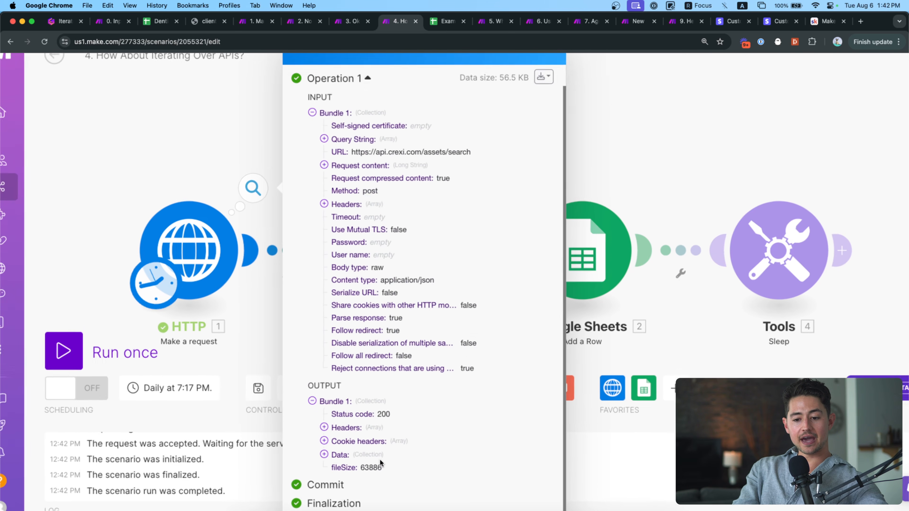
pyautogui.hscroll(1, 382, 424)
pyautogui.scroll(-2, 380, 425)
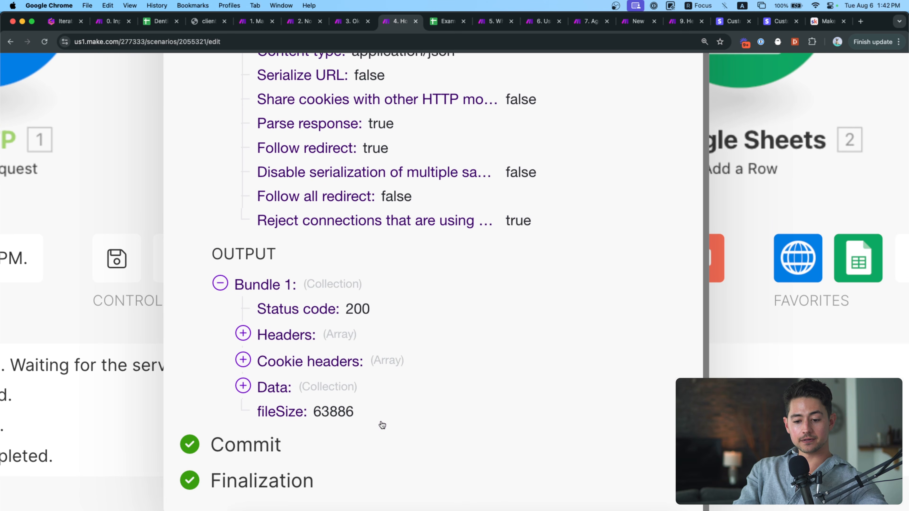
pyautogui.hscroll(3, 380, 424)
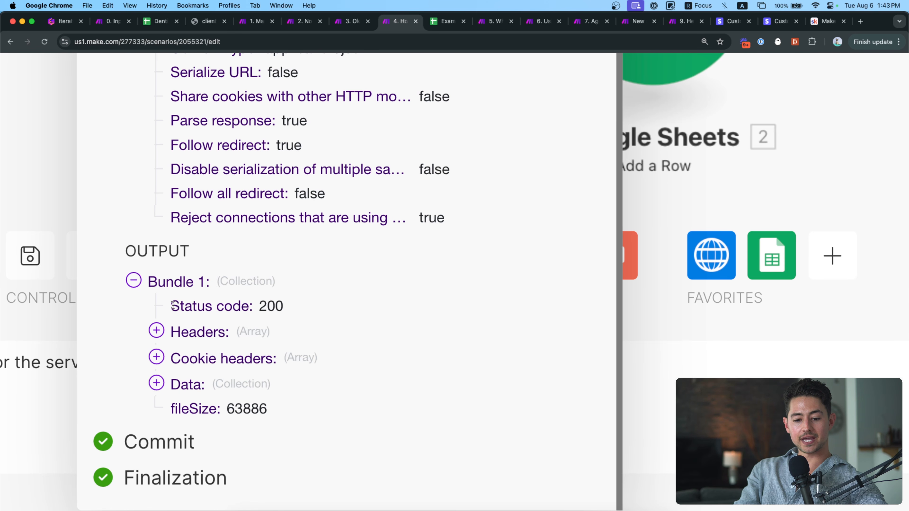
pyautogui.doubleClick(195, 304)
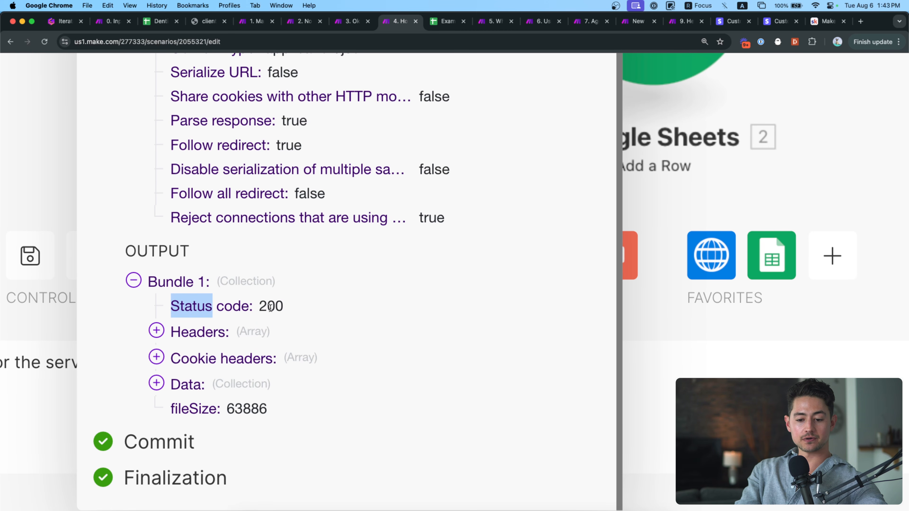
# Expand the 12 response headers, read header 1's date, then collapse them.
pyautogui.click(157, 331)
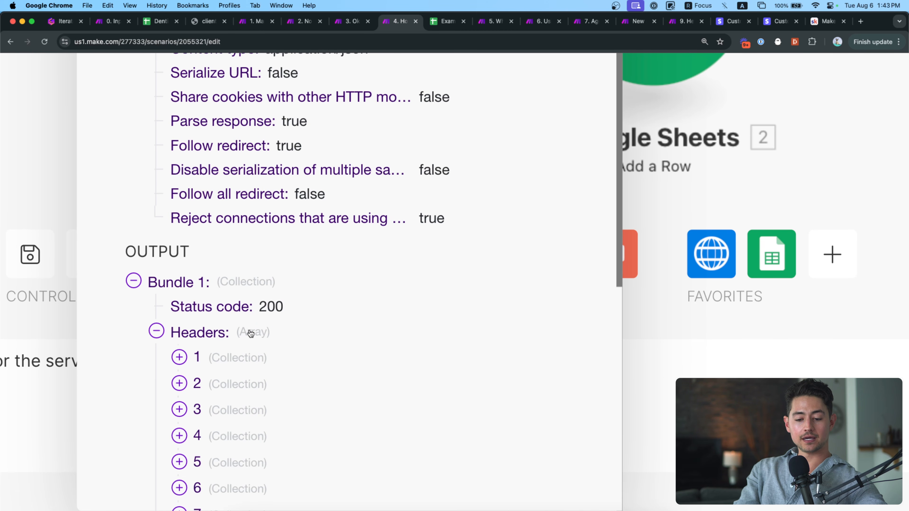
pyautogui.click(180, 357)
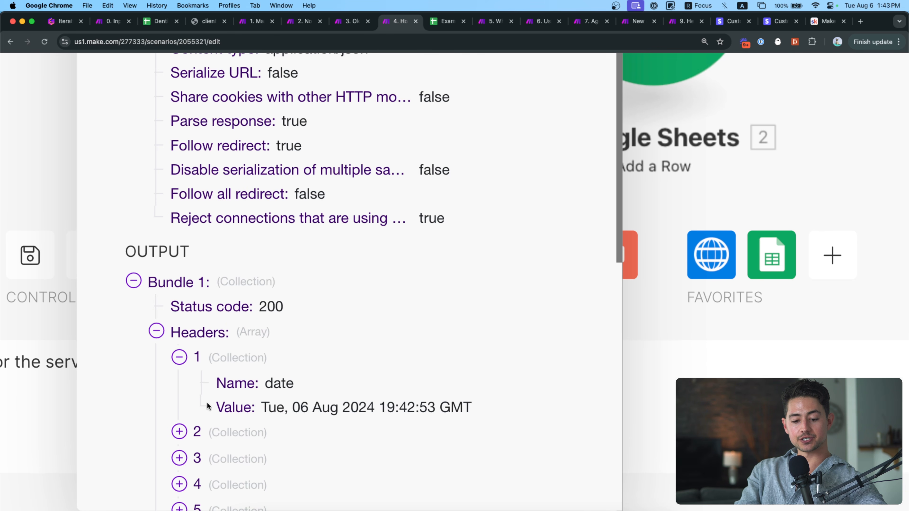
pyautogui.click(179, 357)
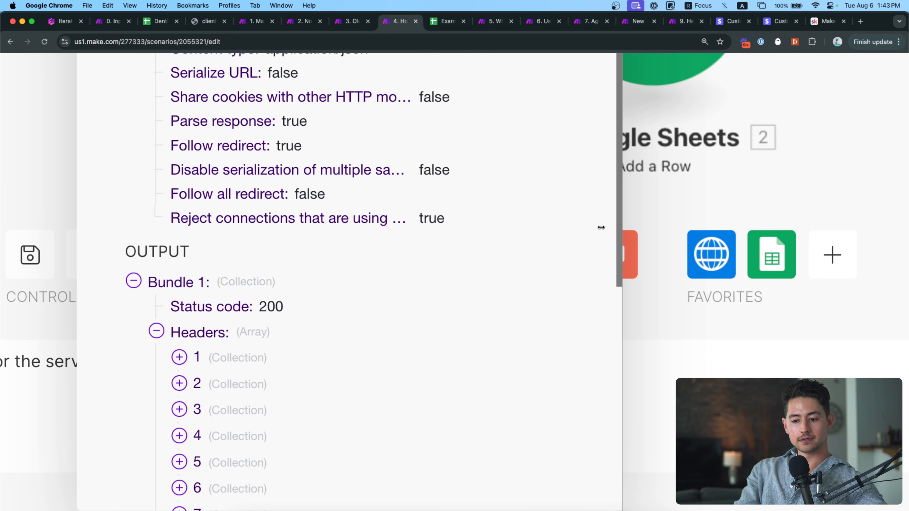
pyautogui.moveTo(617, 209); pyautogui.dragTo(620, 252)
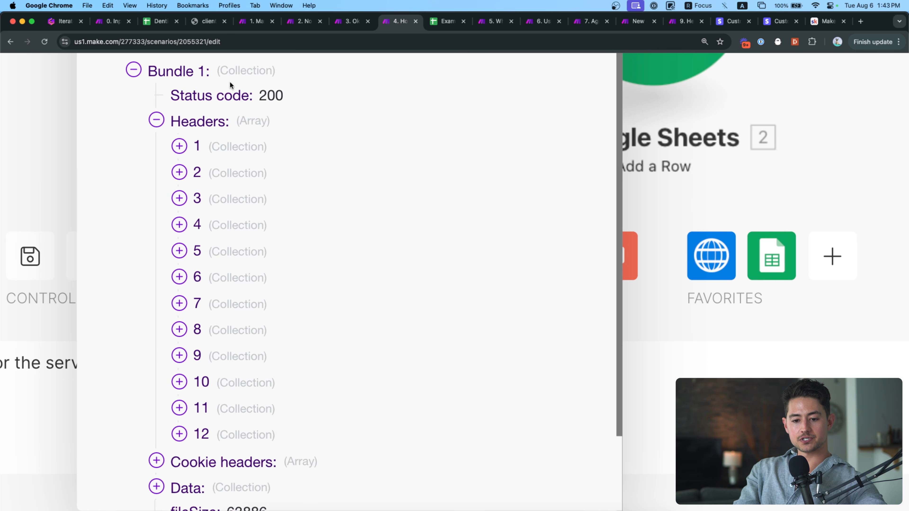
pyautogui.click(158, 121)
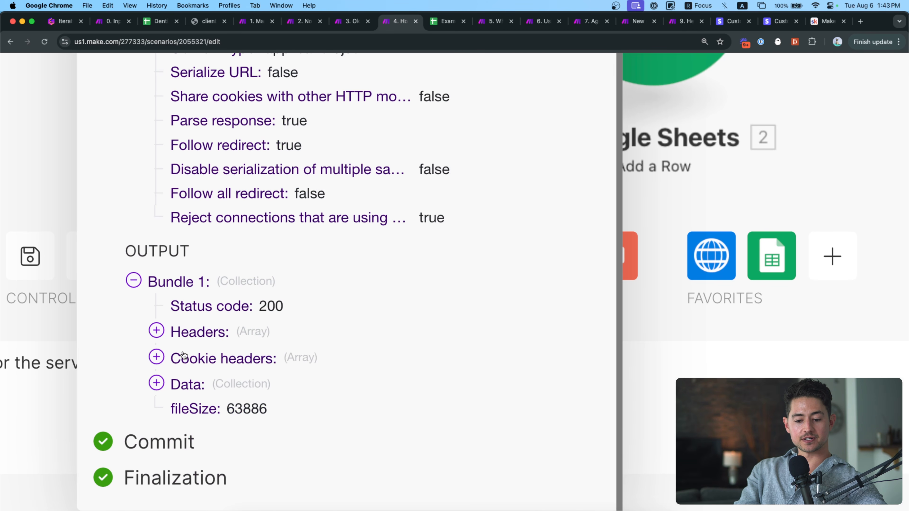
# Expand the HTTP output's Data and data array, browse listings 1–60, then close it.
pyautogui.click(157, 383)
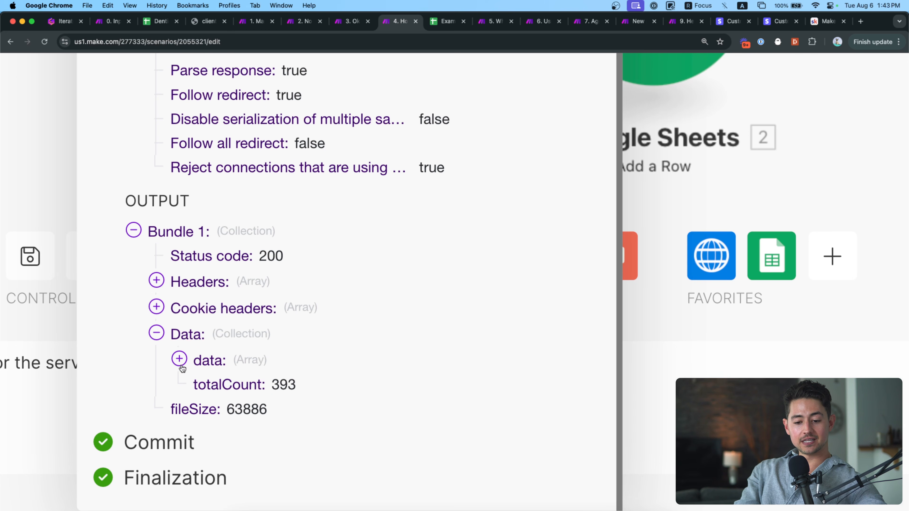
pyautogui.click(179, 359)
pyautogui.scroll(-5, 324, 320)
pyautogui.scroll(-5, 325, 322)
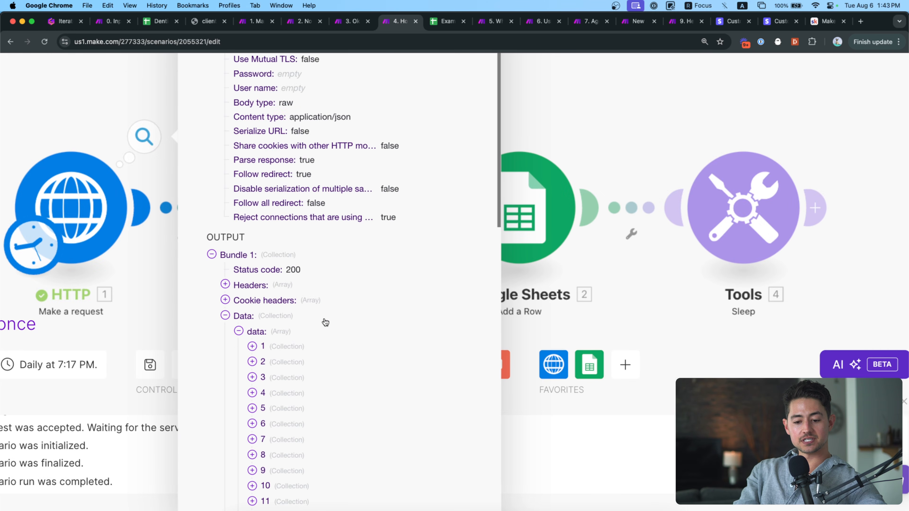
pyautogui.scroll(-6, 325, 322)
pyautogui.scroll(-15, 377, 340)
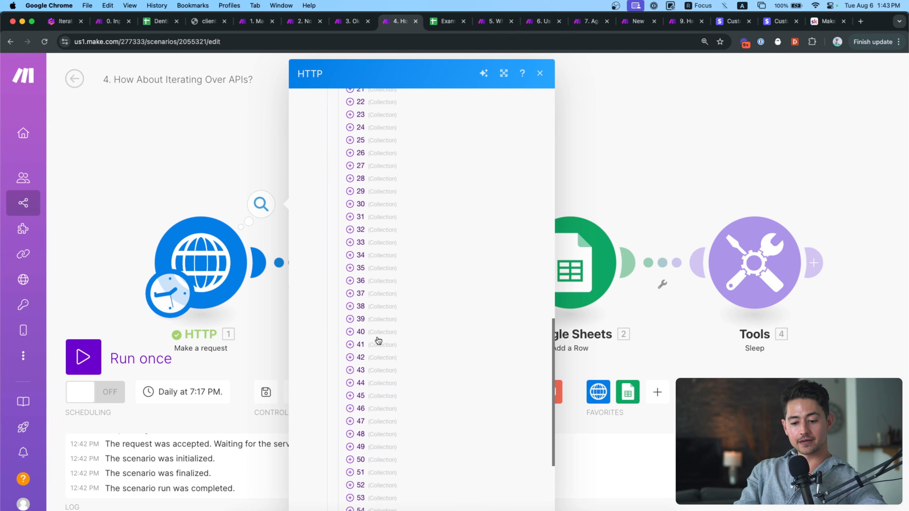
pyautogui.scroll(20, 372, 446)
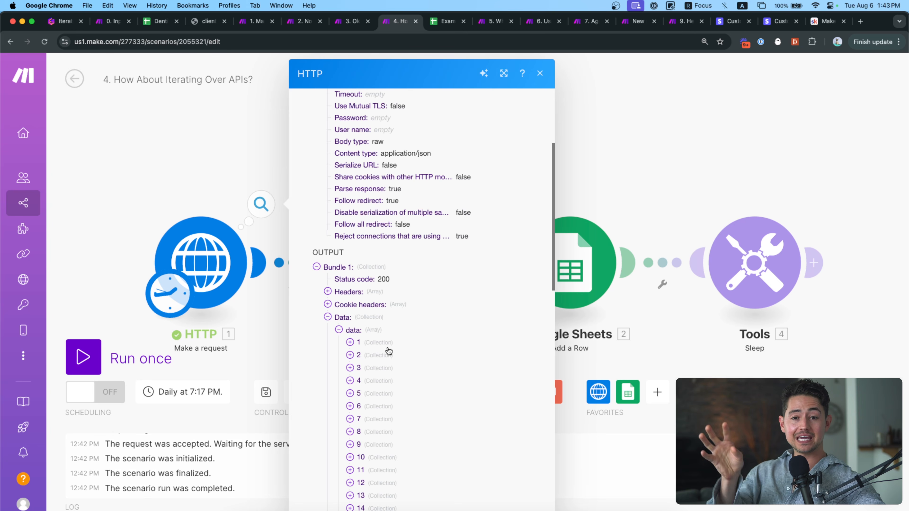
pyautogui.scroll(-3, 388, 350)
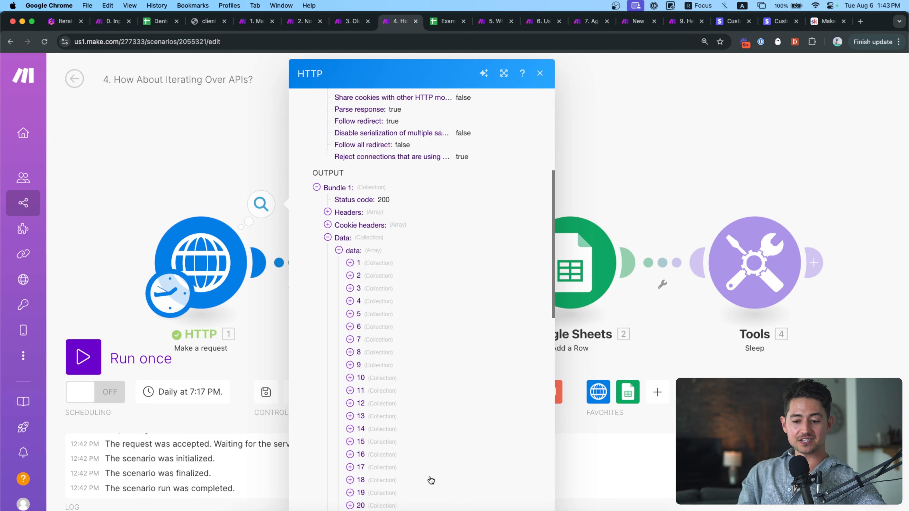
pyautogui.scroll(-8, 365, 347)
pyautogui.scroll(12, 407, 211)
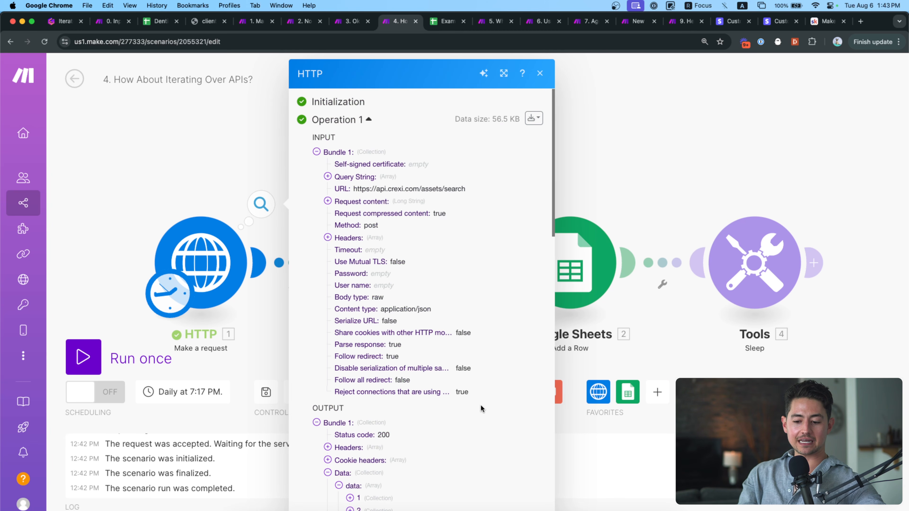
pyautogui.click(652, 335)
pyautogui.click(614, 267)
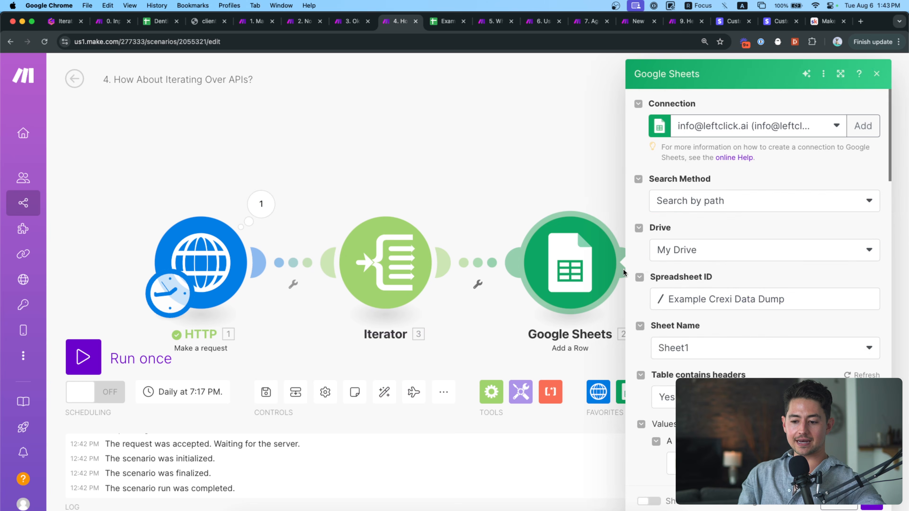
pyautogui.click(782, 358)
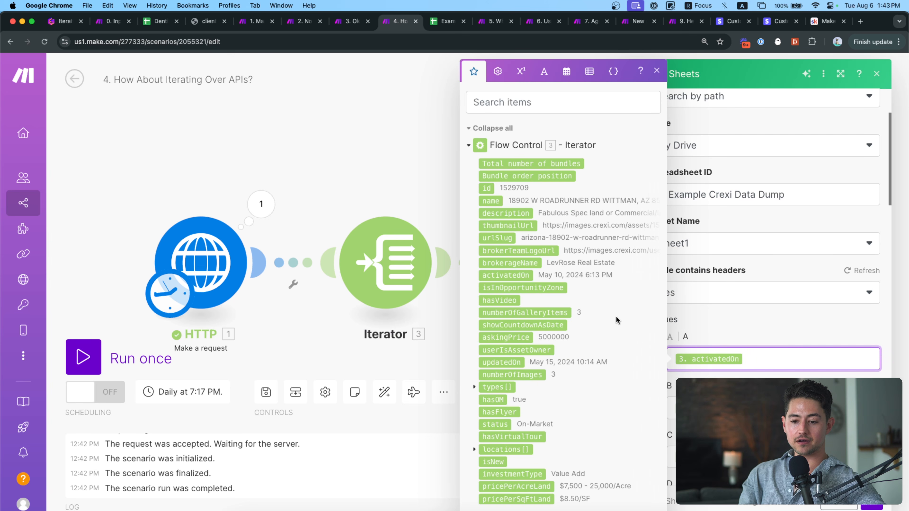
pyautogui.scroll(-10, 614, 319)
pyautogui.click(514, 462)
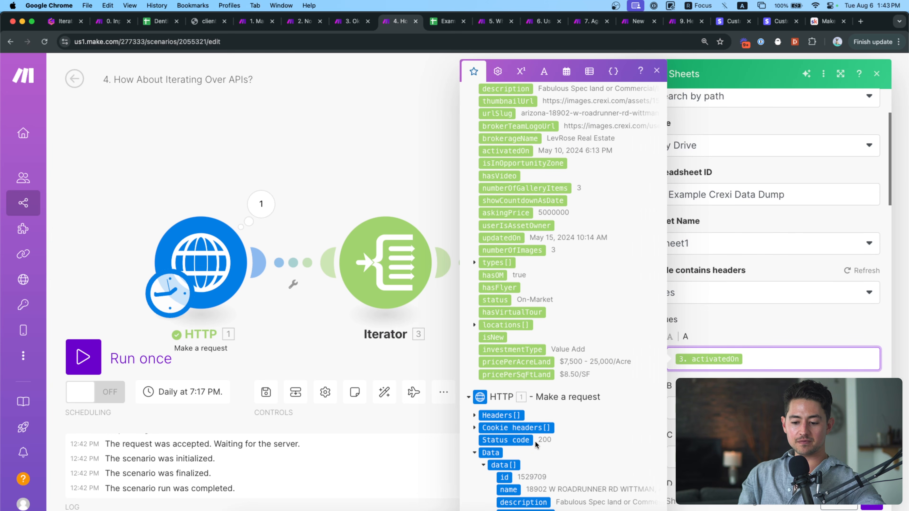
pyautogui.scroll(-8, 533, 295)
pyautogui.click(508, 166)
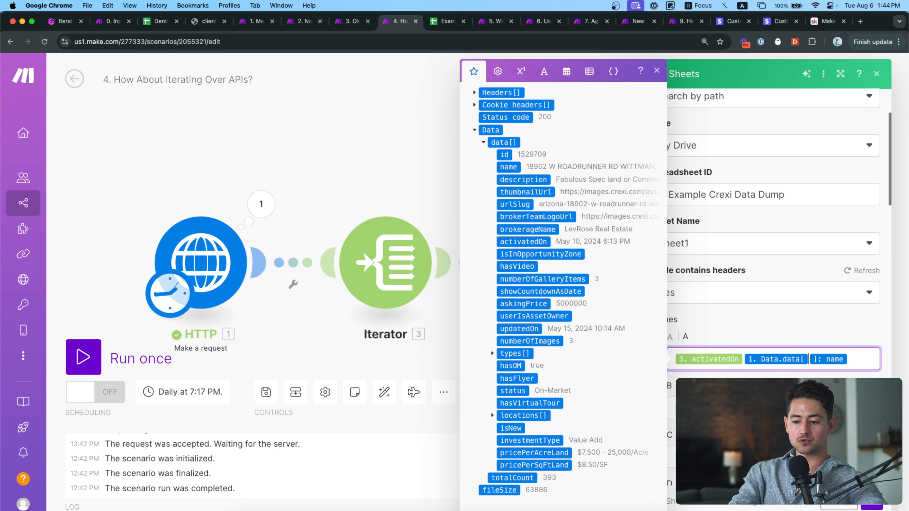
pyautogui.press('BackSpace')
pyautogui.press('BackSpace')
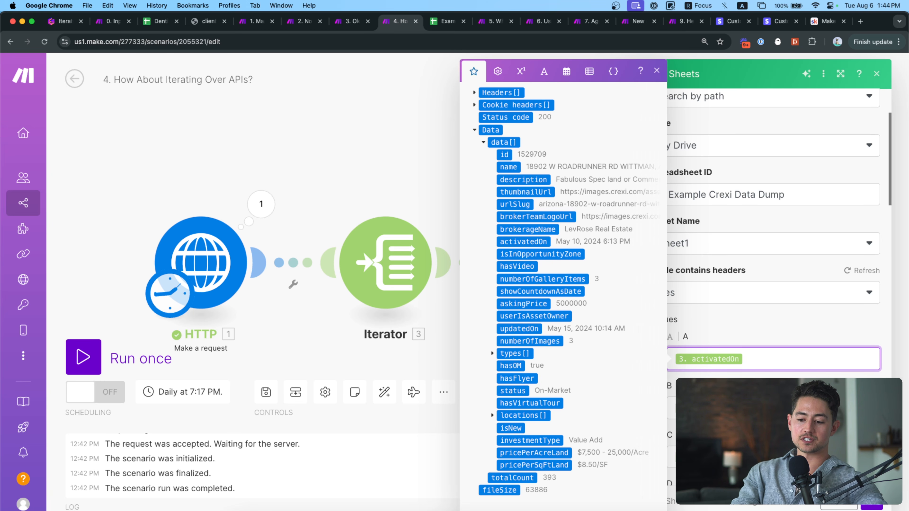
pyautogui.click(875, 506)
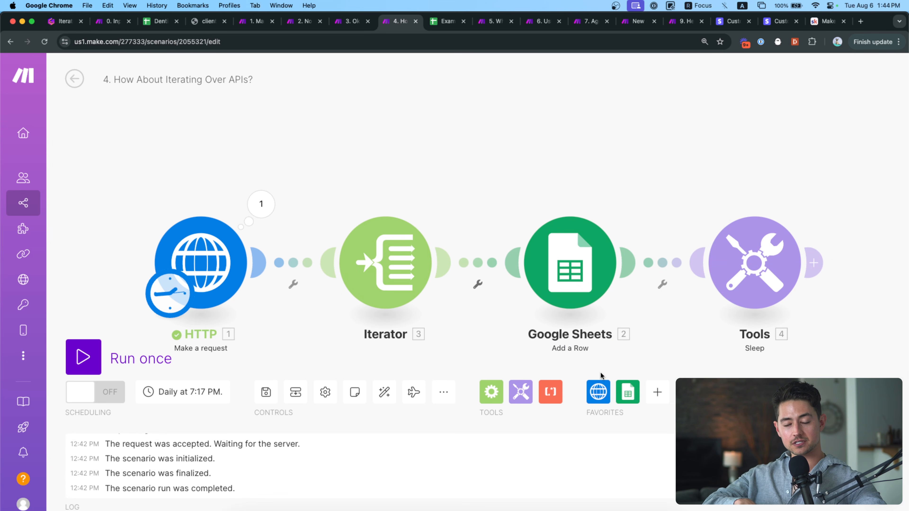
# Recheck the HTTP output's Data > data array of listings, then close the inspector.
pyautogui.moveTo(425, 207); pyautogui.dragTo(453, 182)
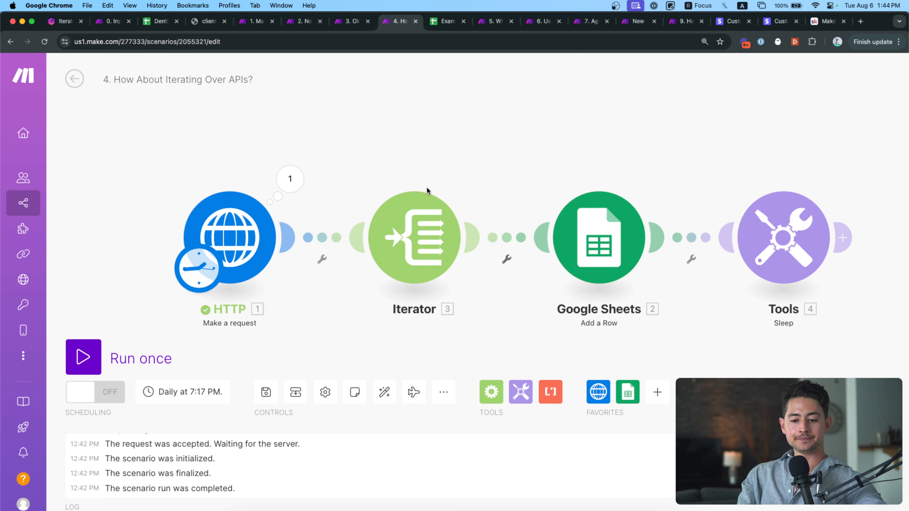
pyautogui.click(290, 179)
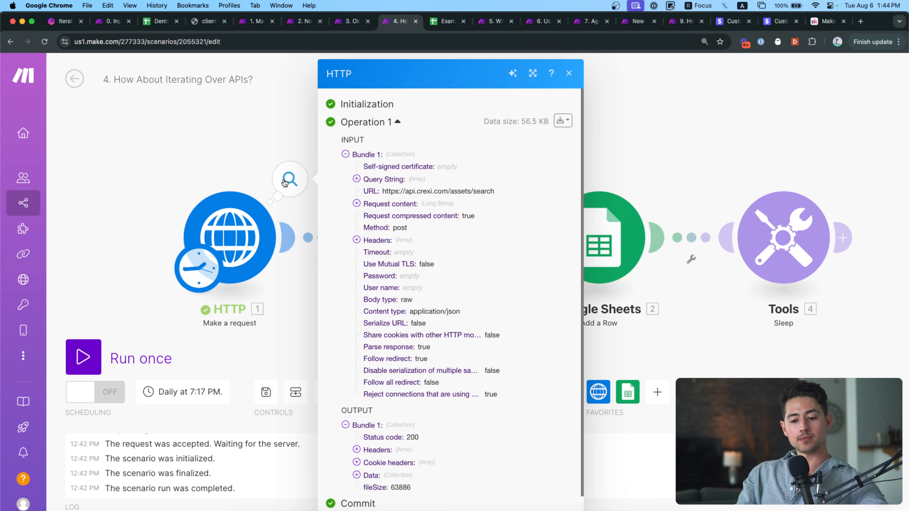
pyautogui.scroll(-1, 396, 296)
pyautogui.click(367, 458)
pyautogui.scroll(-1, 368, 451)
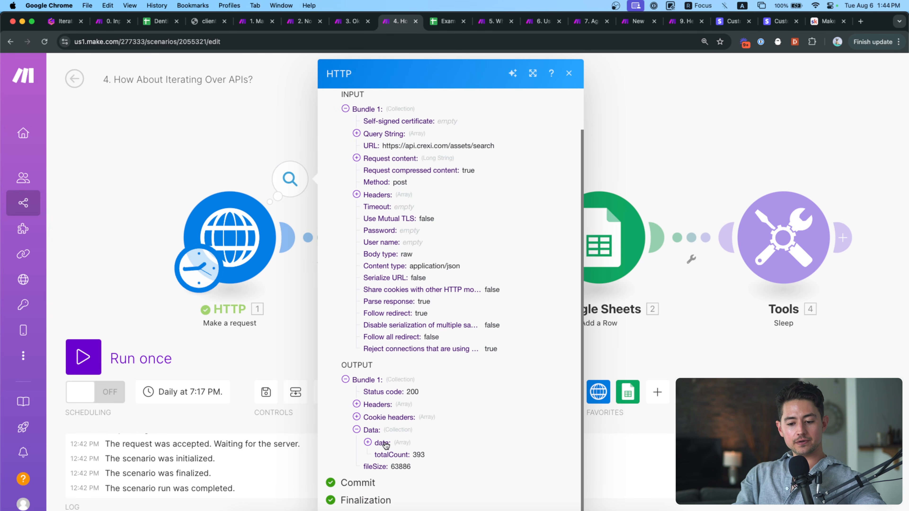
pyautogui.click(367, 442)
pyautogui.scroll(-5, 392, 457)
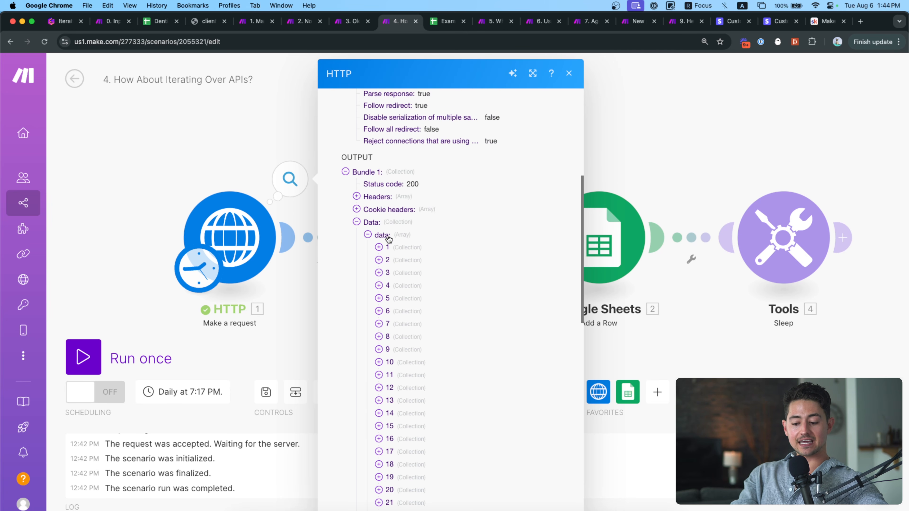
pyautogui.press('super+equal')
pyautogui.press('Escape')
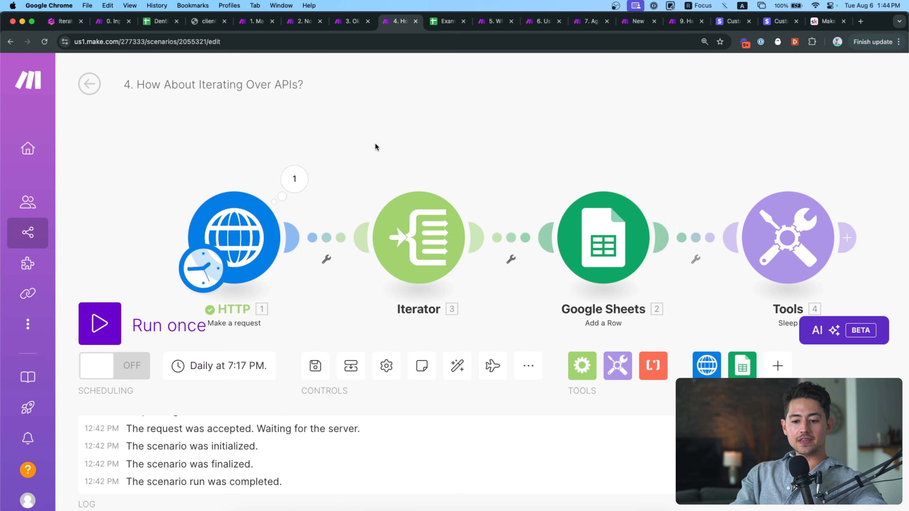
# Replace the Iterator's Array with HTTP 1 Data > data[] and confirm.
pyautogui.click(359, 232)
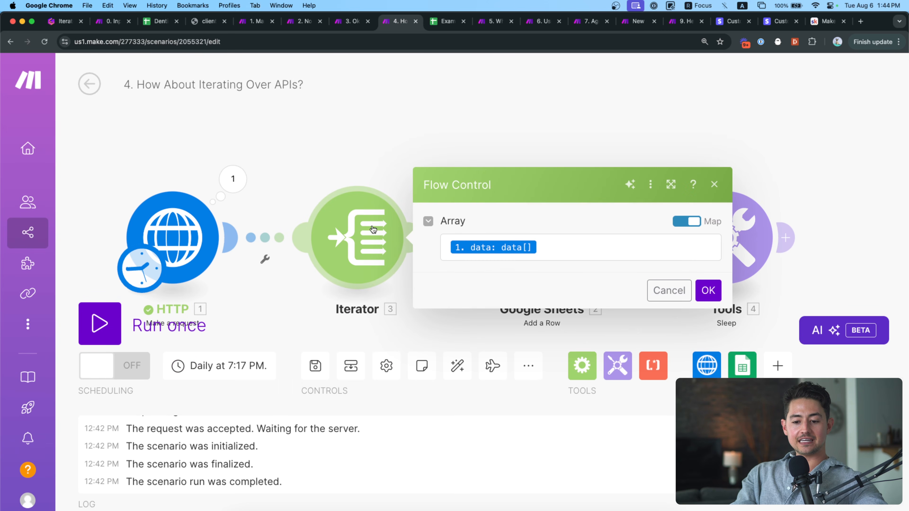
pyautogui.click(543, 246)
pyautogui.press('BackSpace')
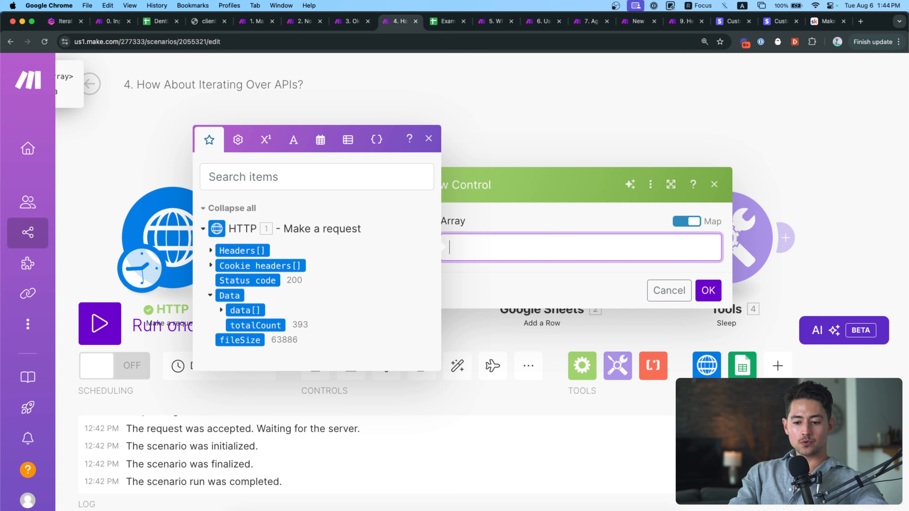
pyautogui.click(234, 310)
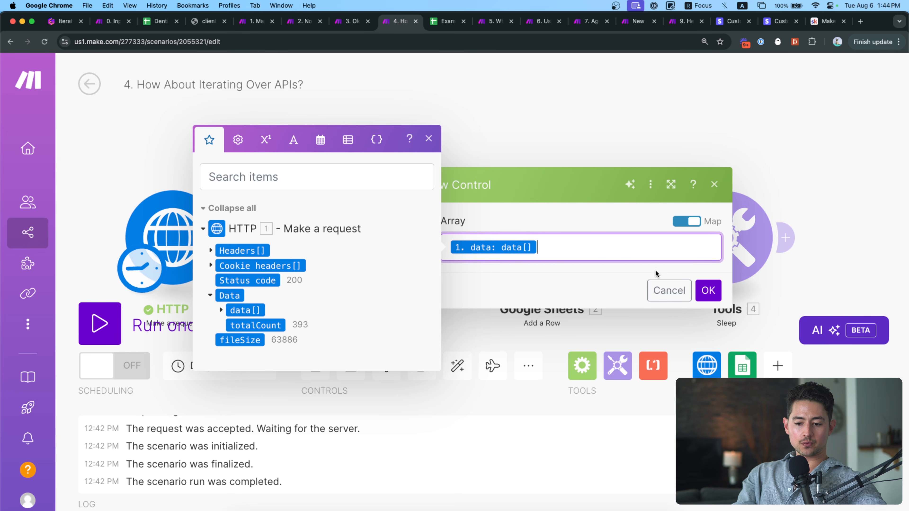
pyautogui.click(708, 290)
pyautogui.click(448, 259)
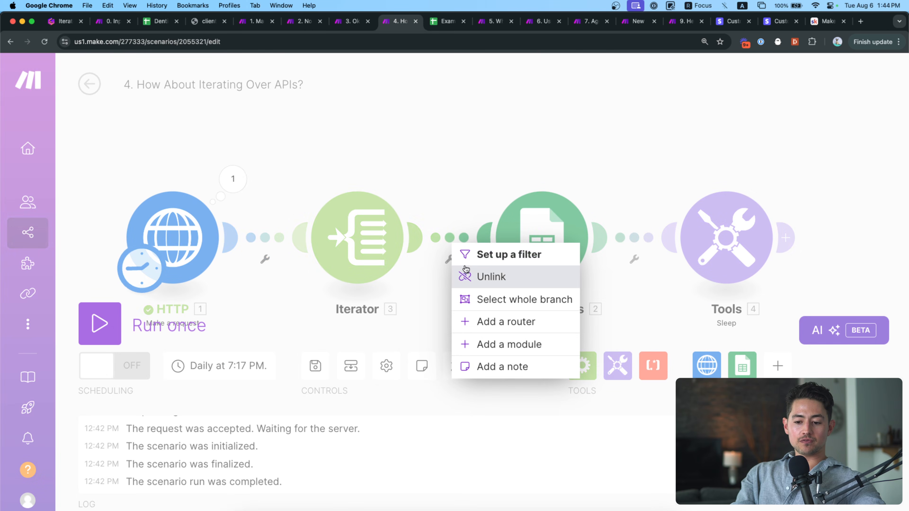
# Unlink Google Sheets from the Iterator and run once, ignoring warnings.
pyautogui.click(466, 269)
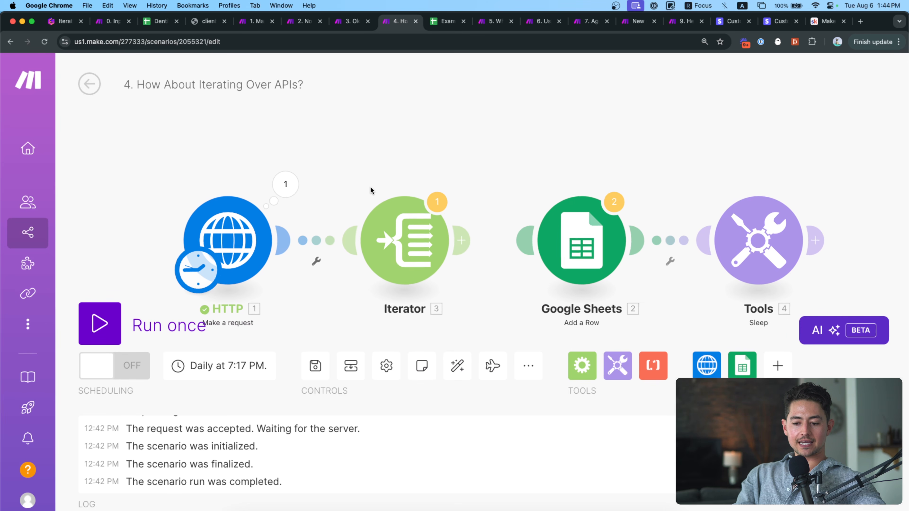
pyautogui.click(99, 323)
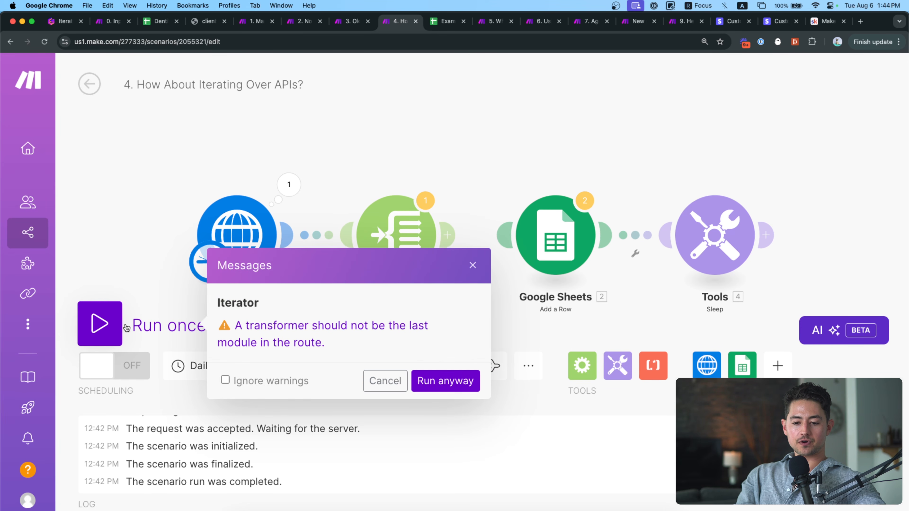
pyautogui.click(225, 380)
pyautogui.click(446, 381)
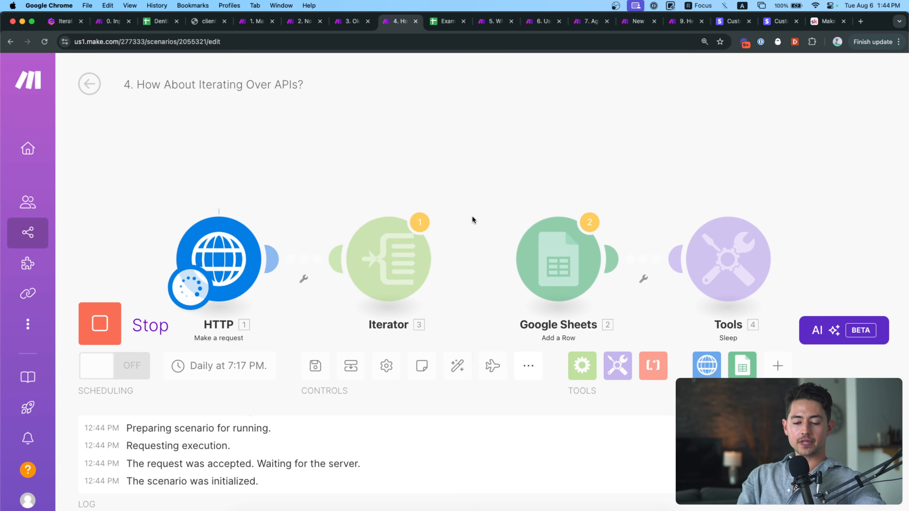
pyautogui.scroll(-2, 473, 220)
pyautogui.click(400, 192)
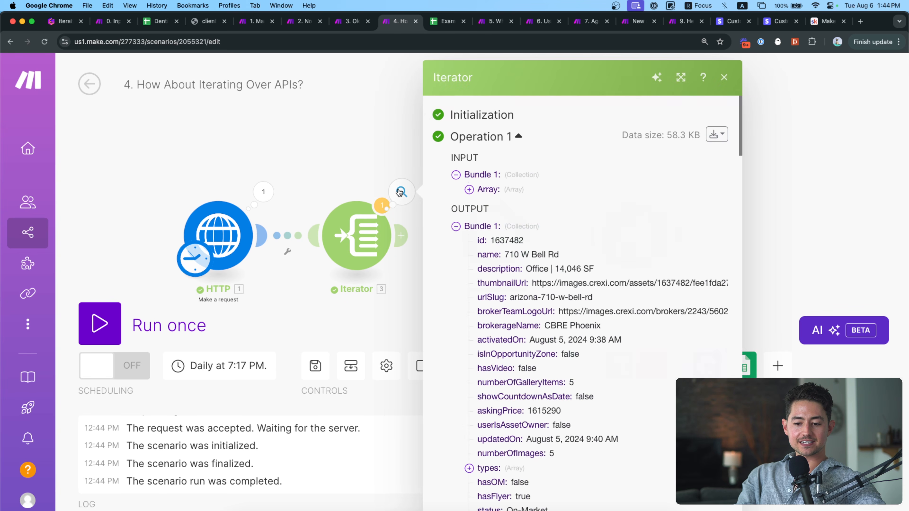
pyautogui.click(456, 227)
pyautogui.click(456, 241)
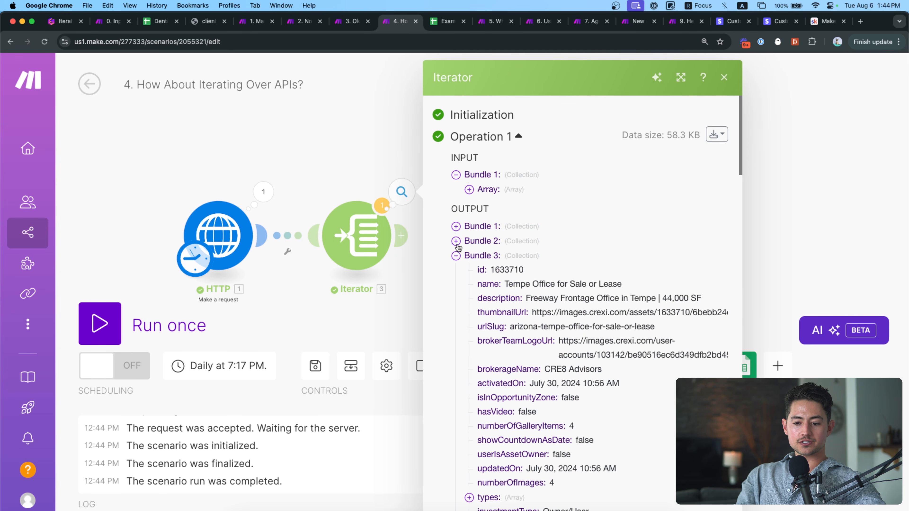
pyautogui.click(456, 256)
pyautogui.click(455, 270)
pyautogui.click(457, 285)
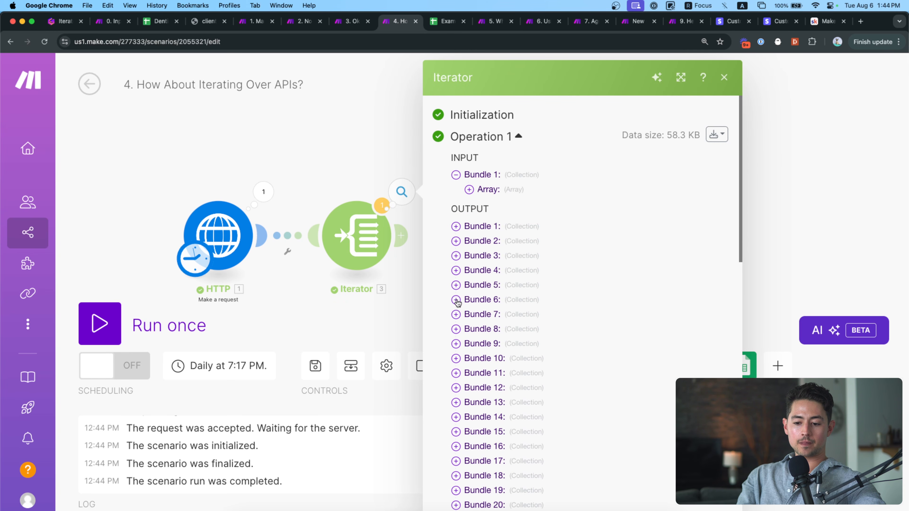
pyautogui.click(458, 303)
pyautogui.click(458, 300)
pyautogui.scroll(-15, 458, 300)
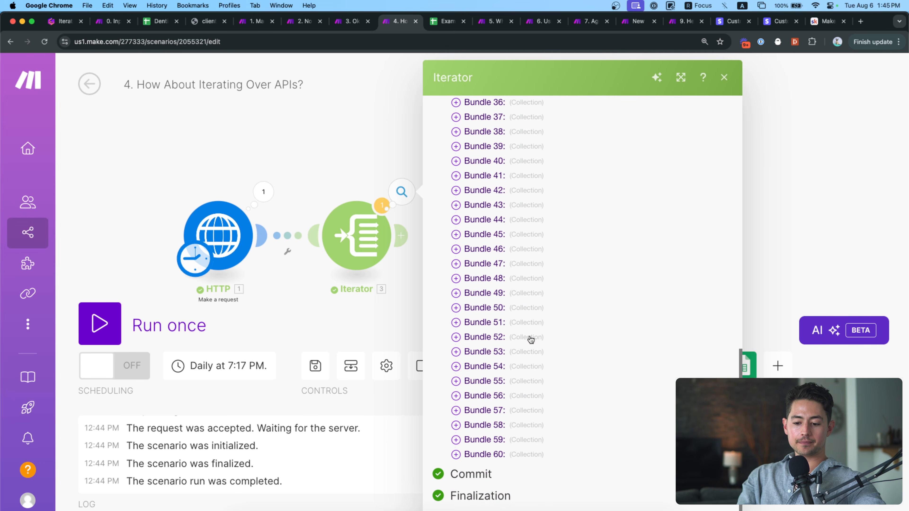
pyautogui.scroll(15, 530, 339)
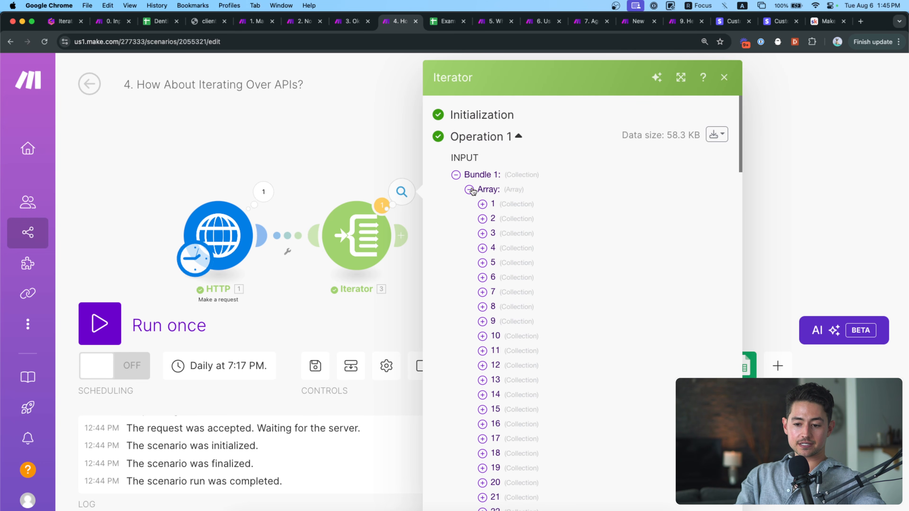
pyautogui.click(469, 193)
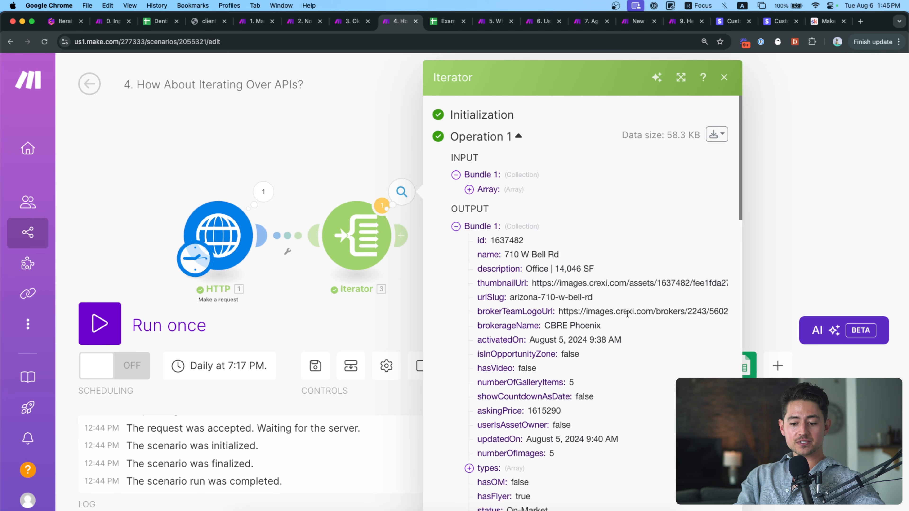
pyautogui.click(479, 227)
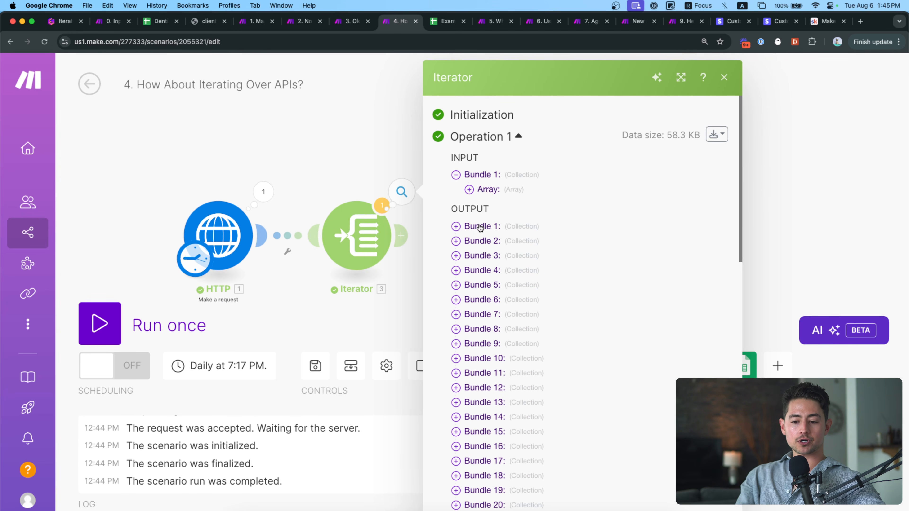
pyautogui.scroll(-5, 524, 270)
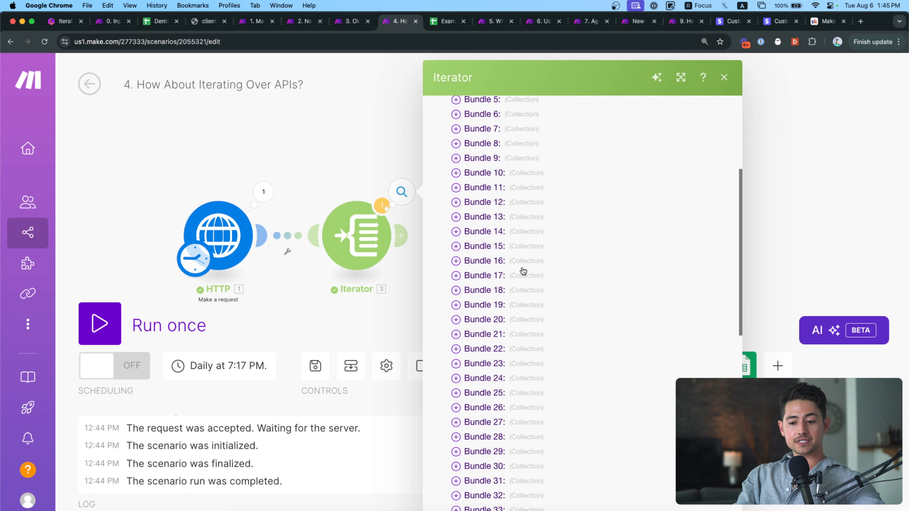
pyautogui.scroll(4, 523, 270)
pyautogui.click(400, 160)
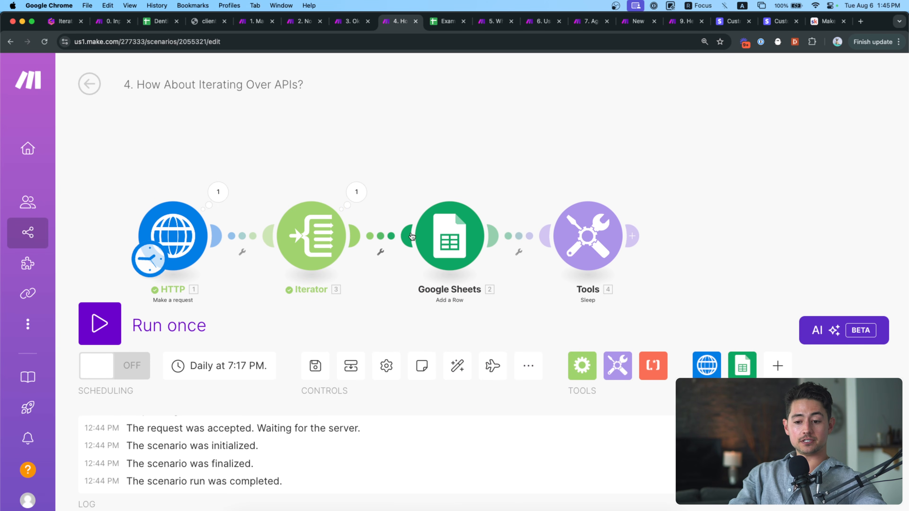
# Open the Google Sheets Add a Row settings and check the empty Example Crexi Data Dump sheet.
pyautogui.click(439, 230)
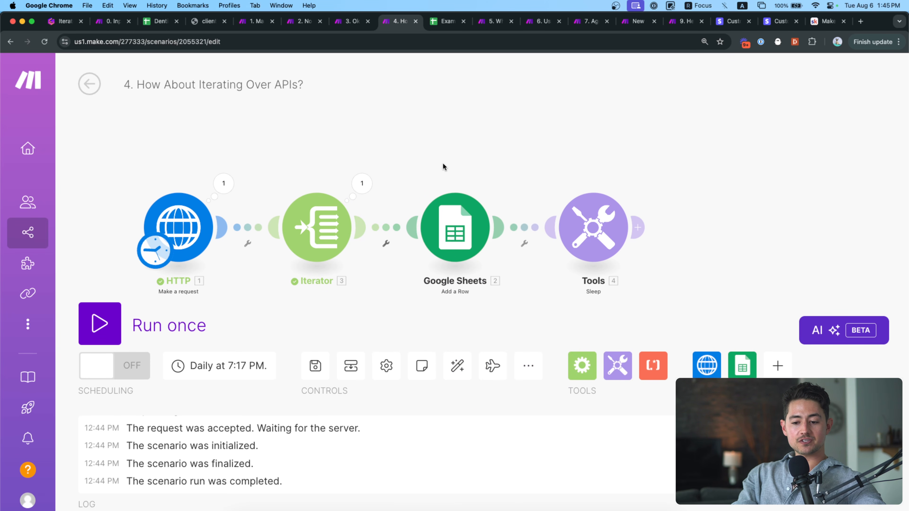
pyautogui.click(445, 21)
pyautogui.click(87, 147)
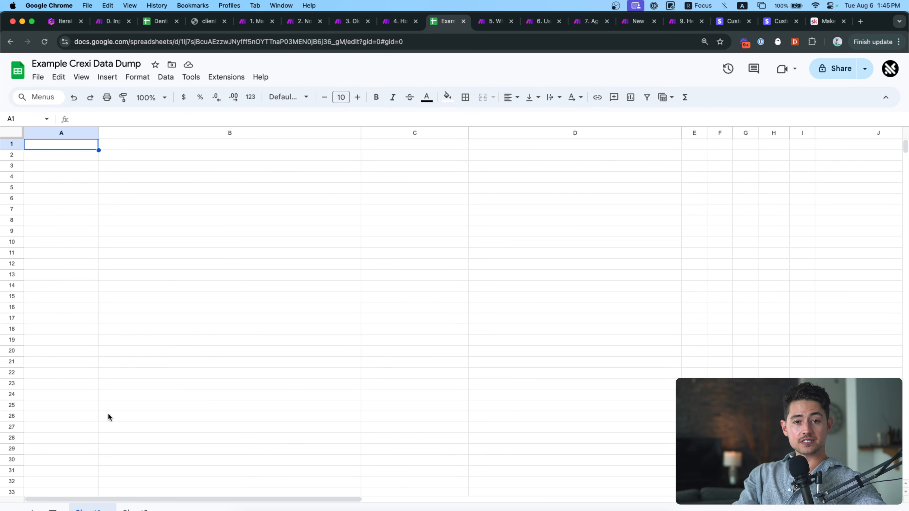
pyautogui.click(399, 21)
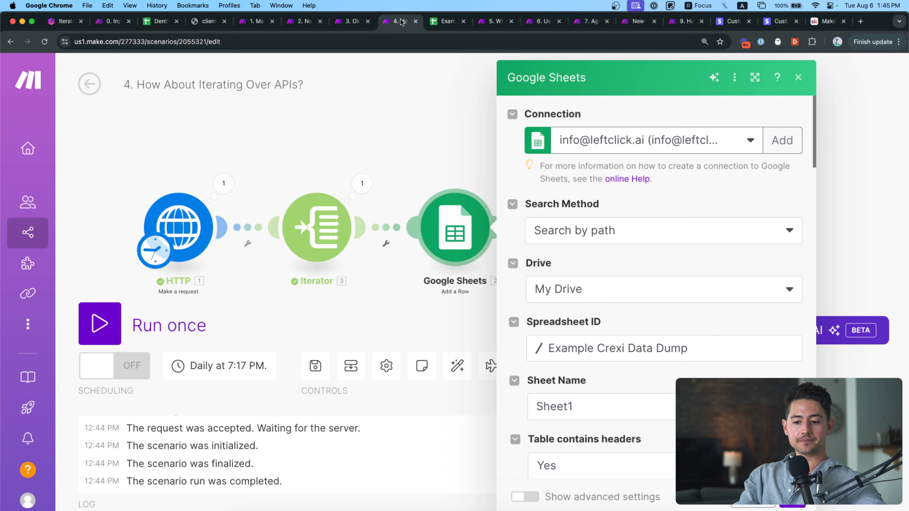
# Browse the Iterator and HTTP data[] fields available for mapping column A.
pyautogui.scroll(-10, 585, 242)
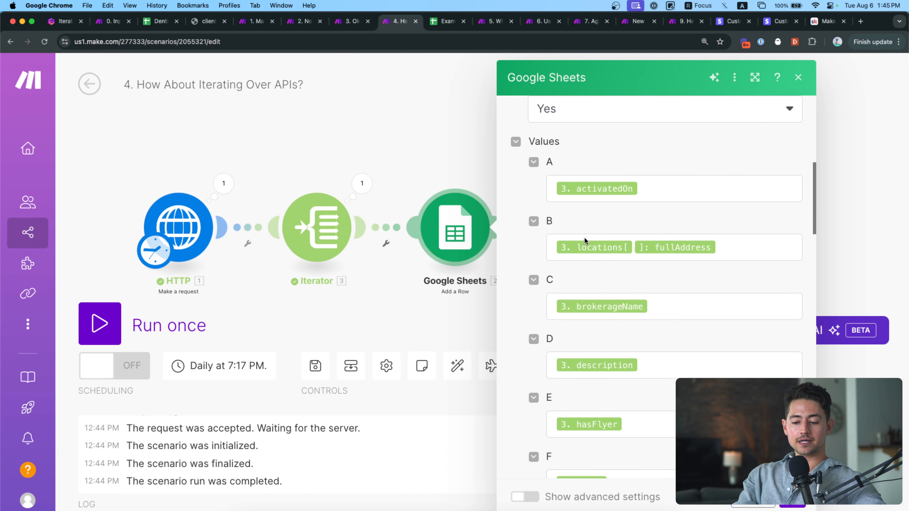
pyautogui.click(672, 186)
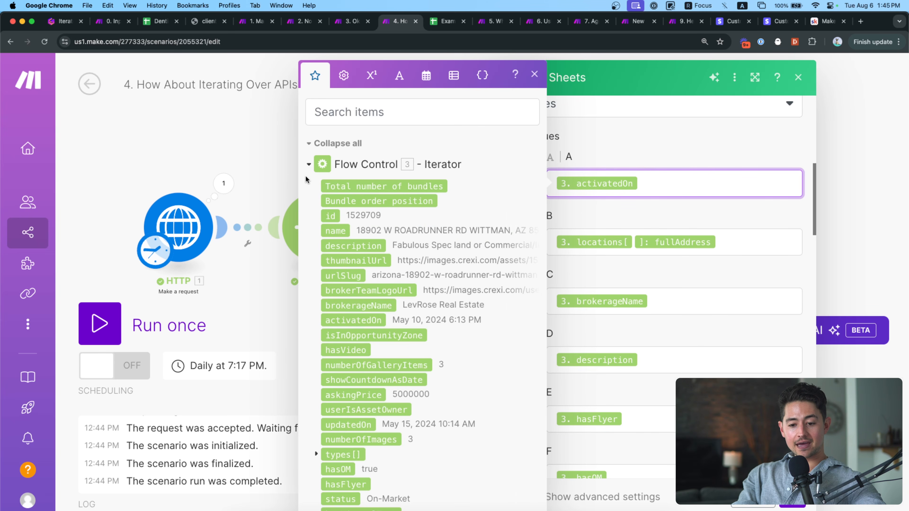
pyautogui.click(309, 164)
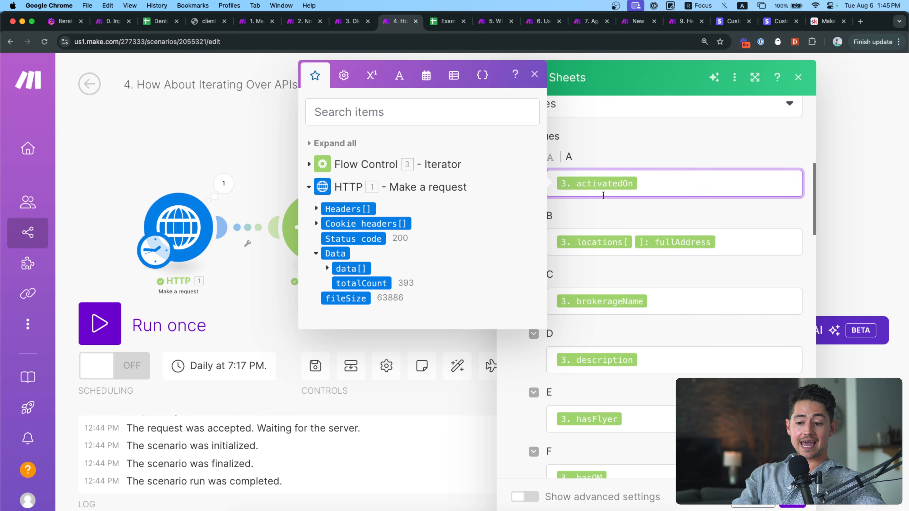
pyautogui.click(327, 268)
pyautogui.scroll(-3, 358, 201)
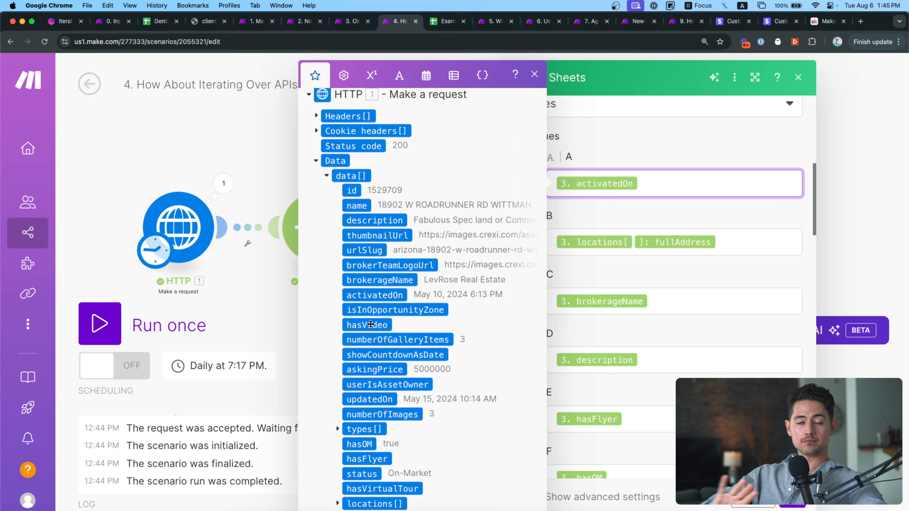
pyautogui.click(326, 175)
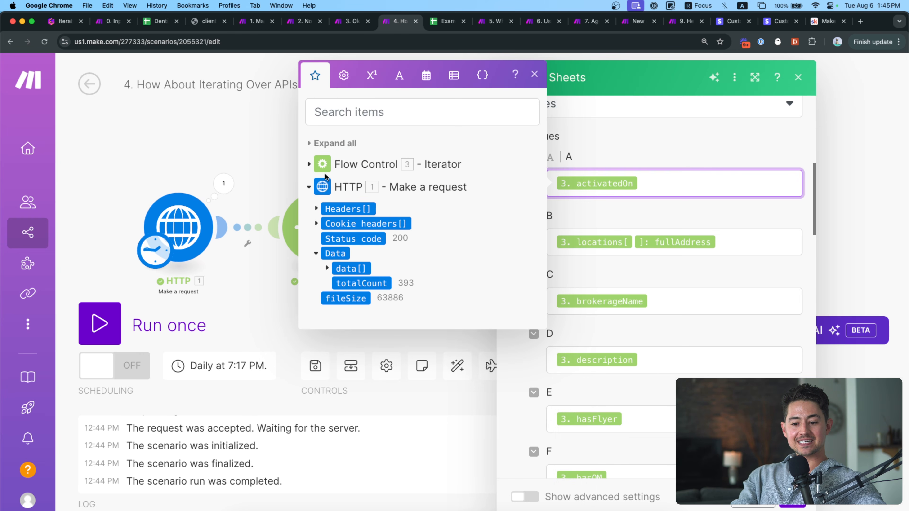
pyautogui.click(309, 164)
pyautogui.scroll(-1, 351, 218)
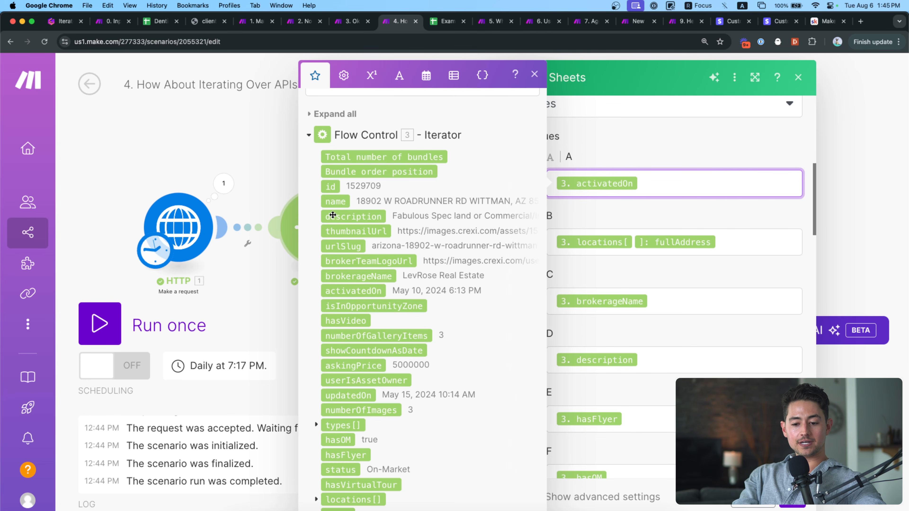
pyautogui.scroll(-5, 330, 211)
pyautogui.scroll(-1, 333, 215)
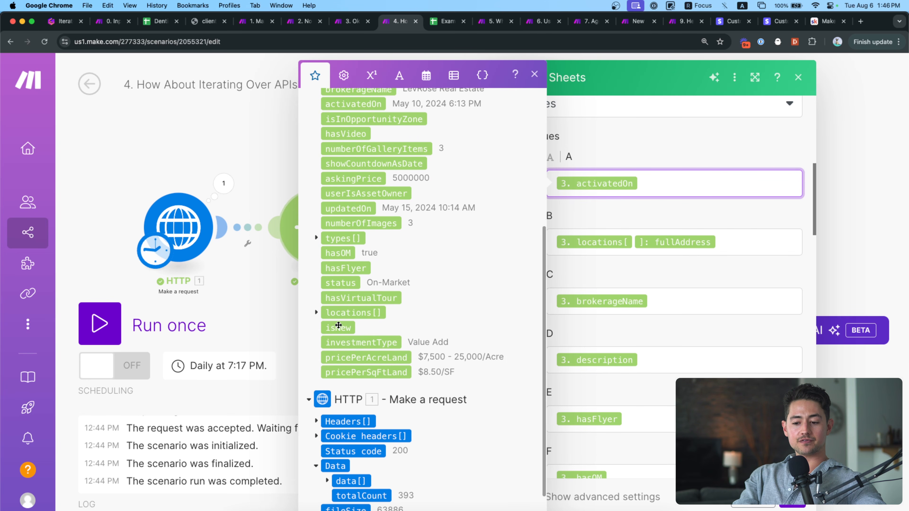
pyautogui.click(647, 209)
pyautogui.scroll(2, 655, 200)
# Map columns B–G, including brokerageName, description, hasFlyer, hasOM and hasVideo, then close.
pyautogui.click(666, 250)
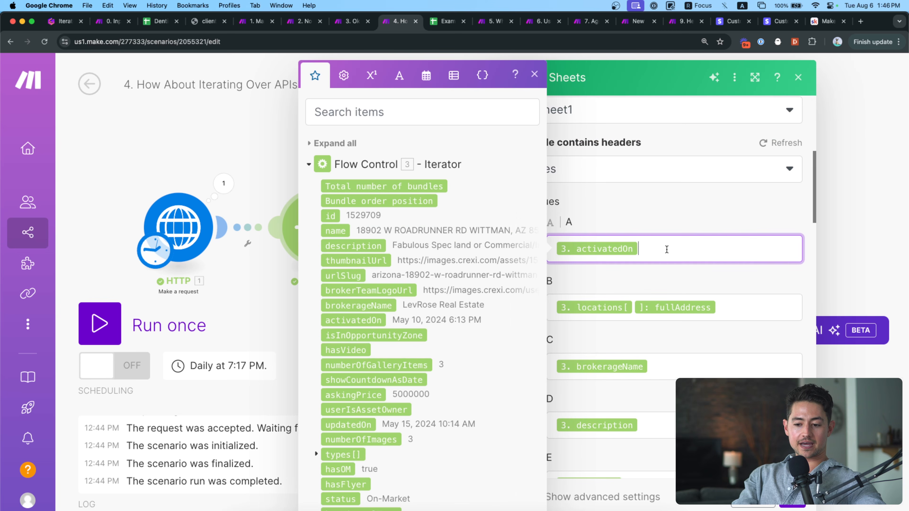
pyautogui.click(735, 304)
pyautogui.click(680, 363)
pyautogui.scroll(-4, 676, 322)
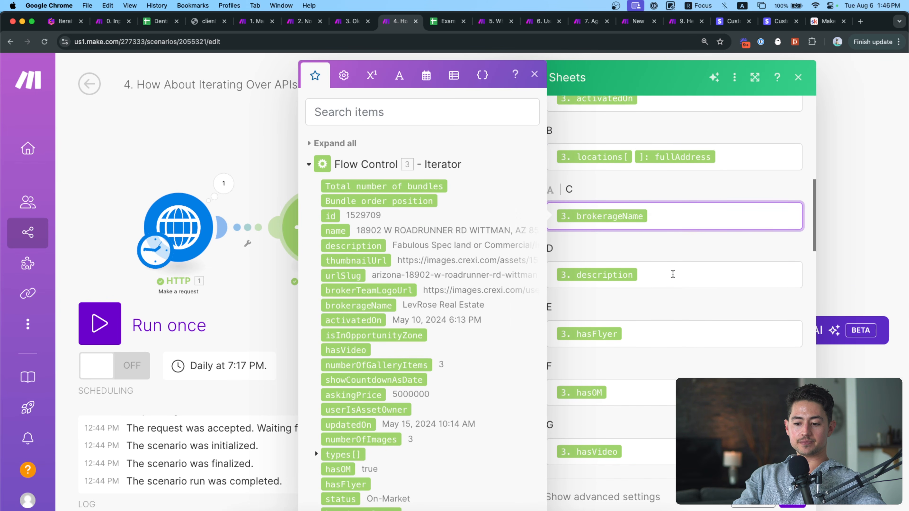
pyautogui.click(660, 275)
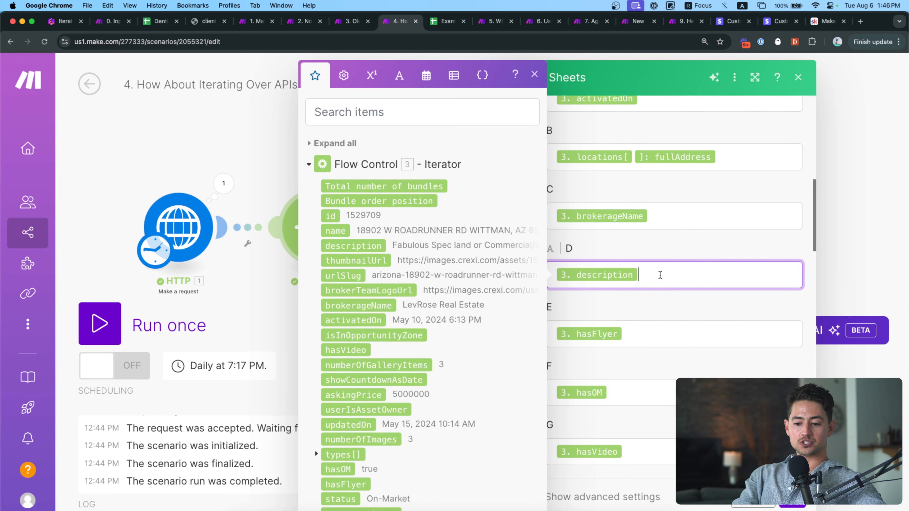
pyautogui.click(662, 334)
pyautogui.scroll(-3, 660, 315)
pyautogui.click(659, 279)
pyautogui.click(662, 341)
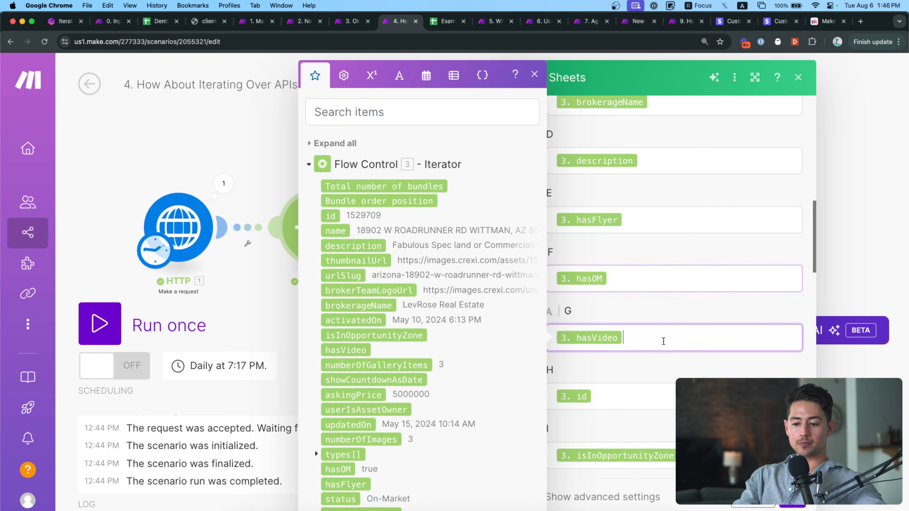
pyautogui.scroll(-20, 663, 341)
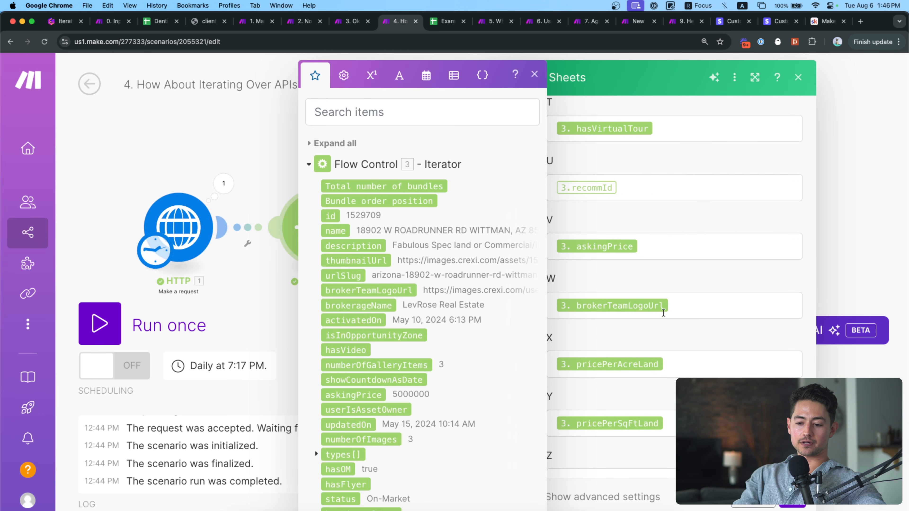
pyautogui.scroll(-3, 663, 313)
pyautogui.click(663, 334)
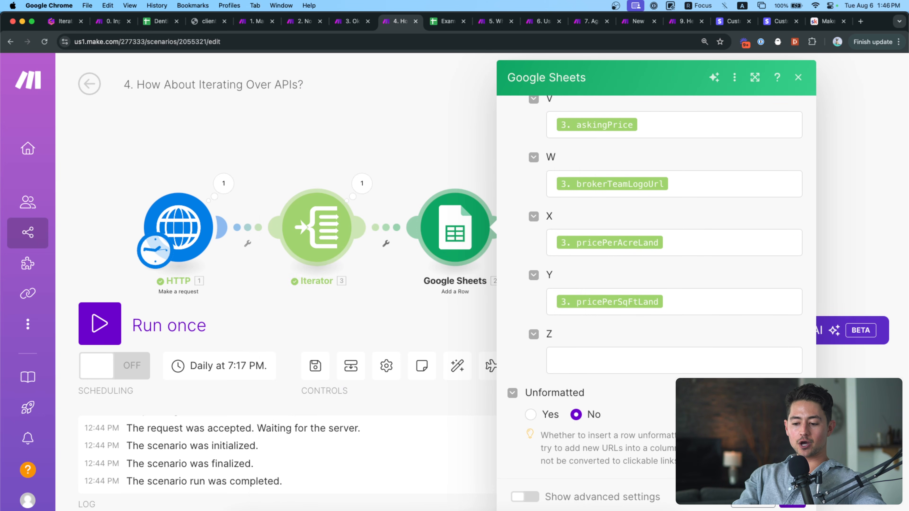
pyautogui.click(792, 498)
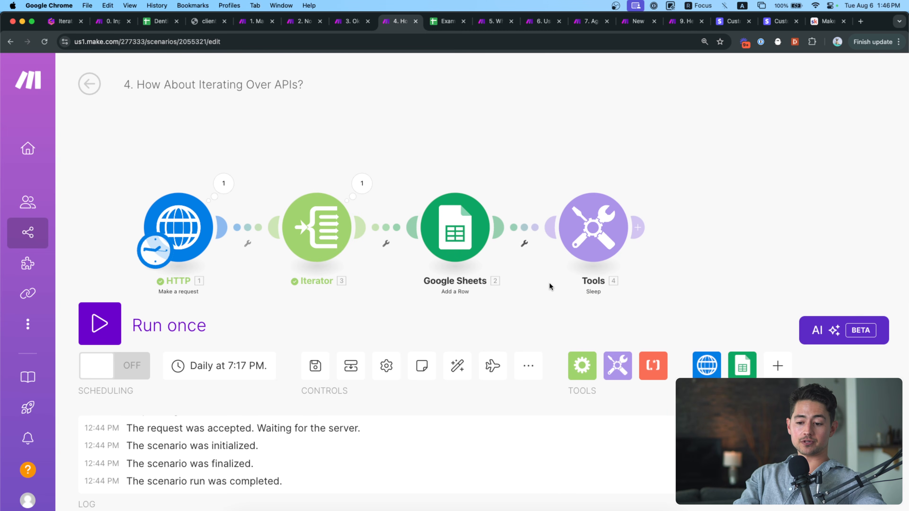
# Set the Tools Sleep Delay to 1 second and confirm.
pyautogui.moveTo(552, 291); pyautogui.dragTo(469, 266)
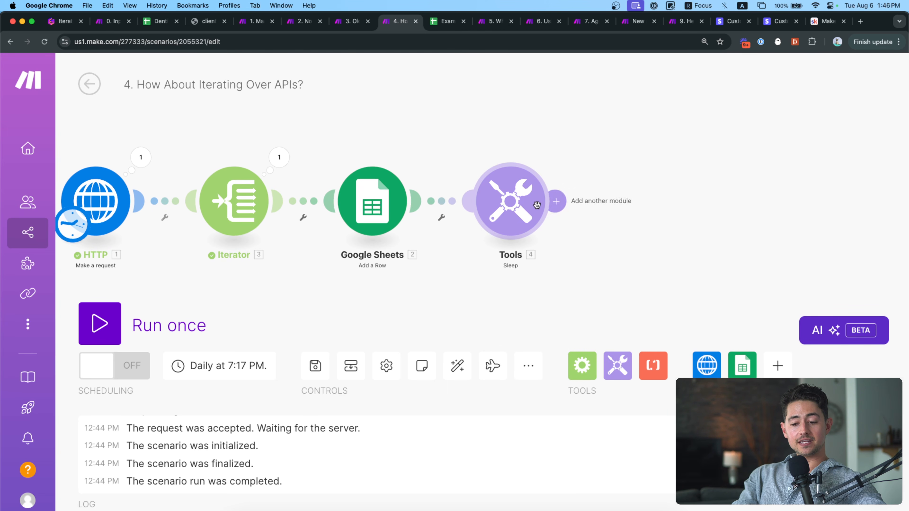
pyautogui.click(522, 210)
pyautogui.click(620, 187)
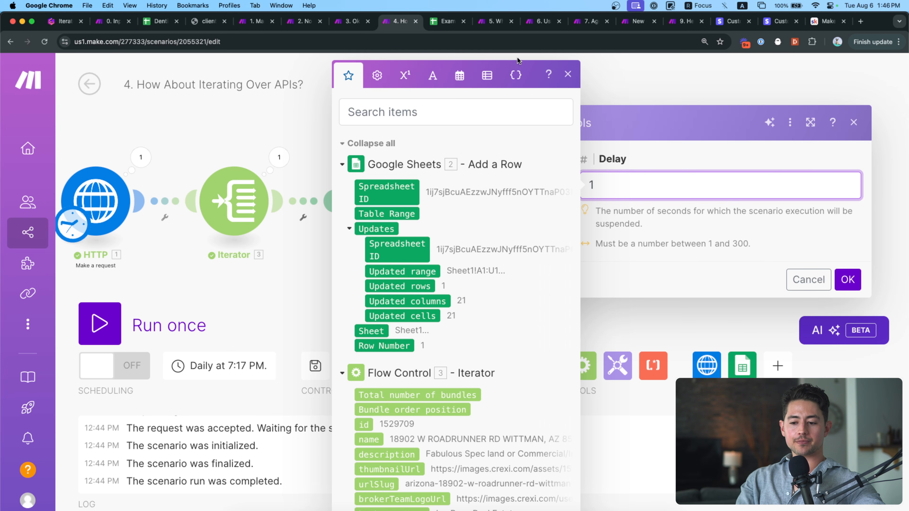
pyautogui.moveTo(635, 190); pyautogui.dragTo(585, 190)
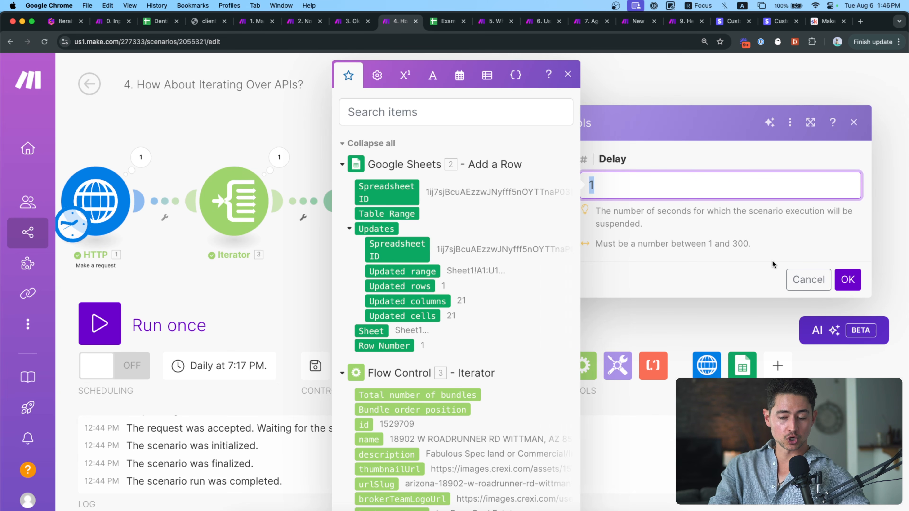
pyautogui.click(848, 276)
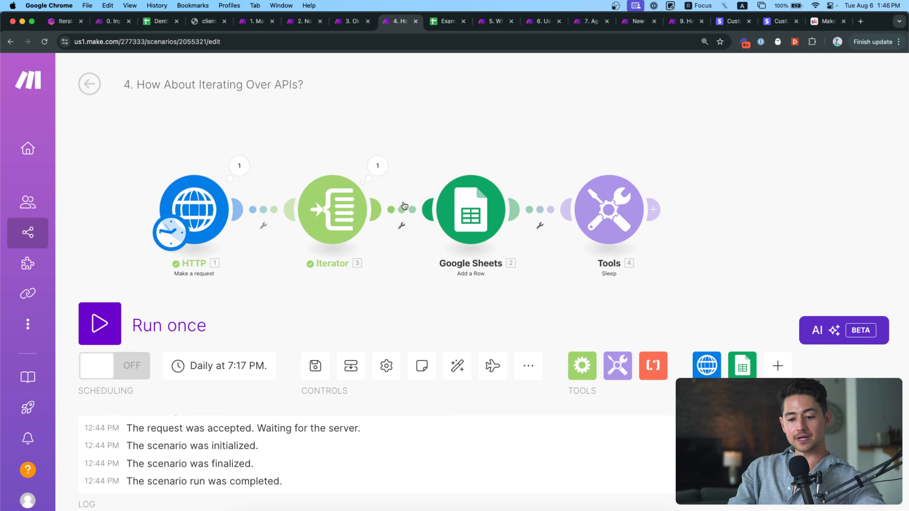
# Review the Iterator's previous output, then run the scenario once.
pyautogui.click(377, 164)
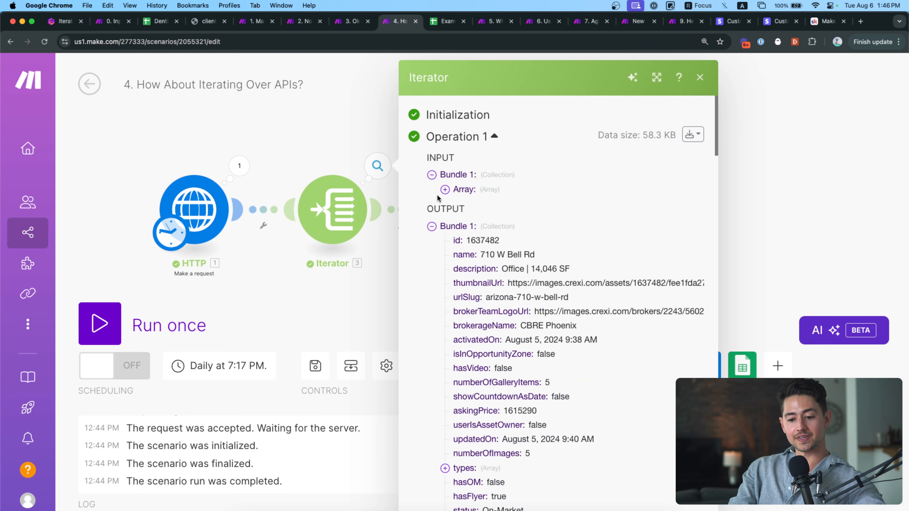
pyautogui.click(330, 154)
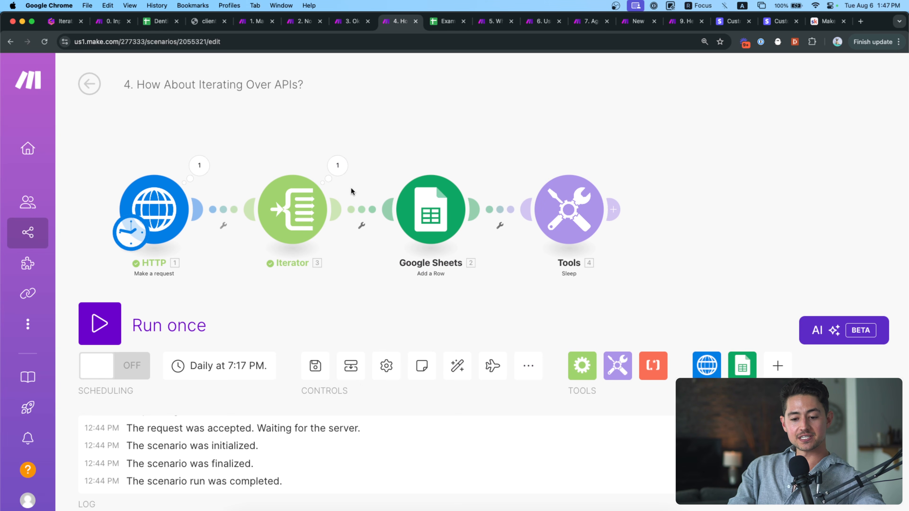
pyautogui.moveTo(317, 157); pyautogui.dragTo(226, 155)
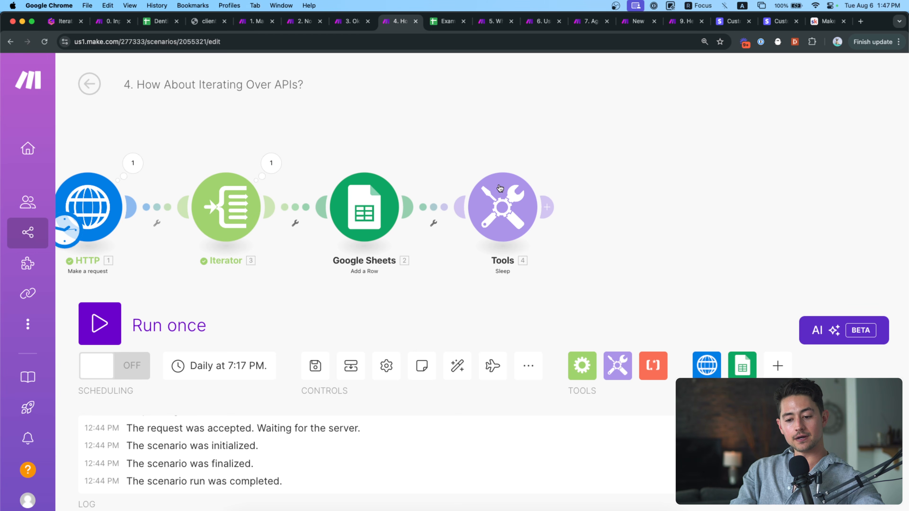
pyautogui.moveTo(420, 154); pyautogui.dragTo(492, 154)
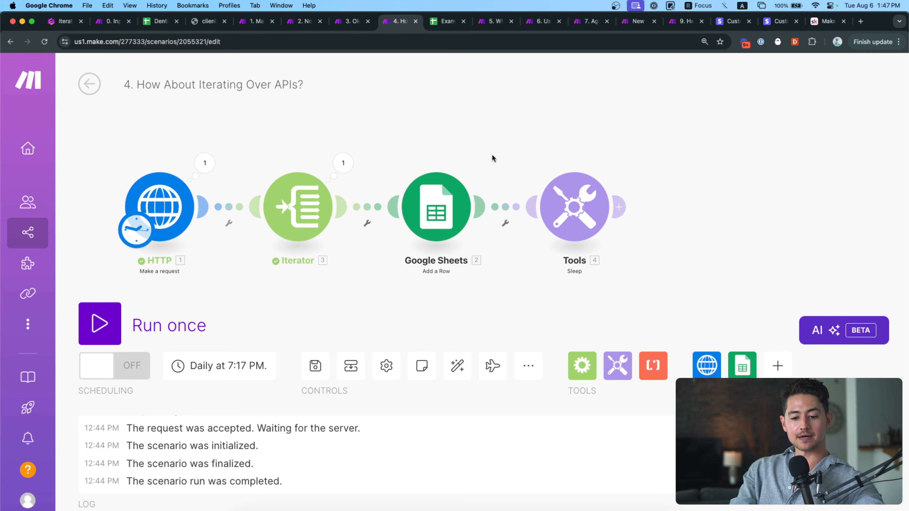
pyautogui.click(195, 318)
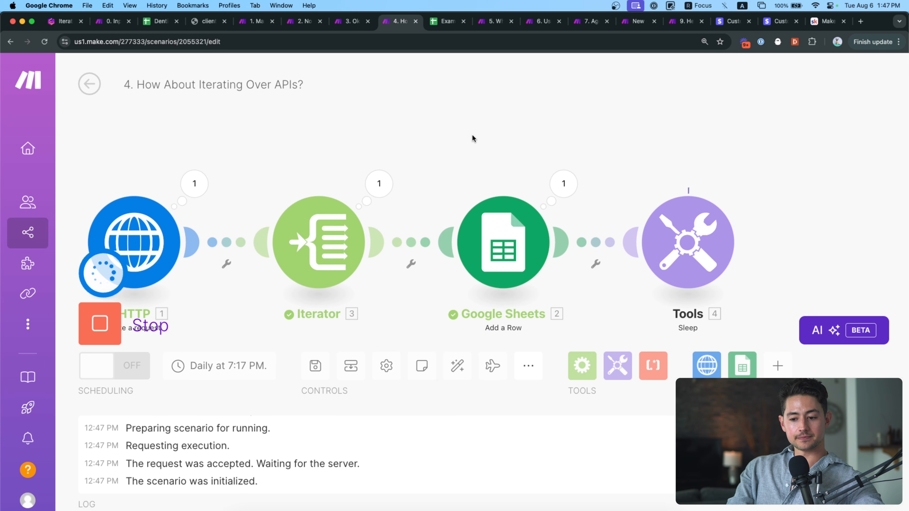
# Inspect the Iterator's output bundles 1 to 5 from the current run.
pyautogui.moveTo(473, 134); pyautogui.dragTo(510, 138)
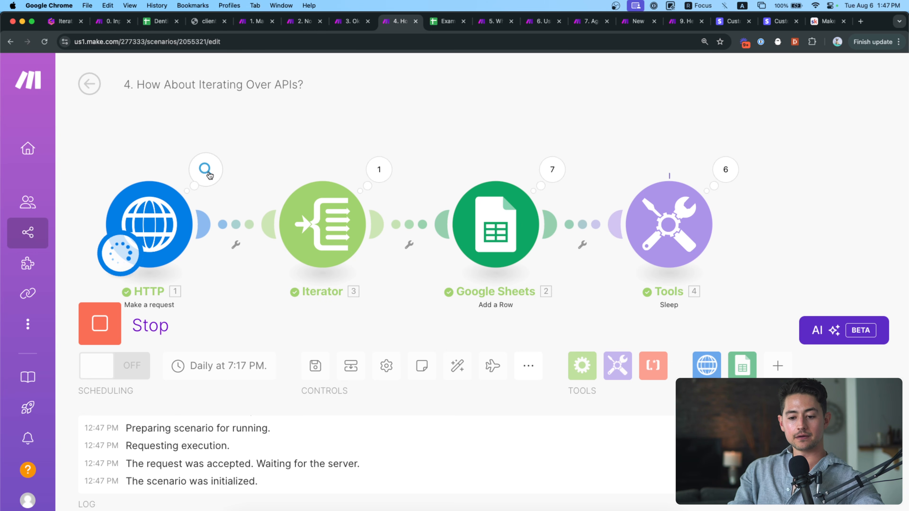
pyautogui.click(382, 176)
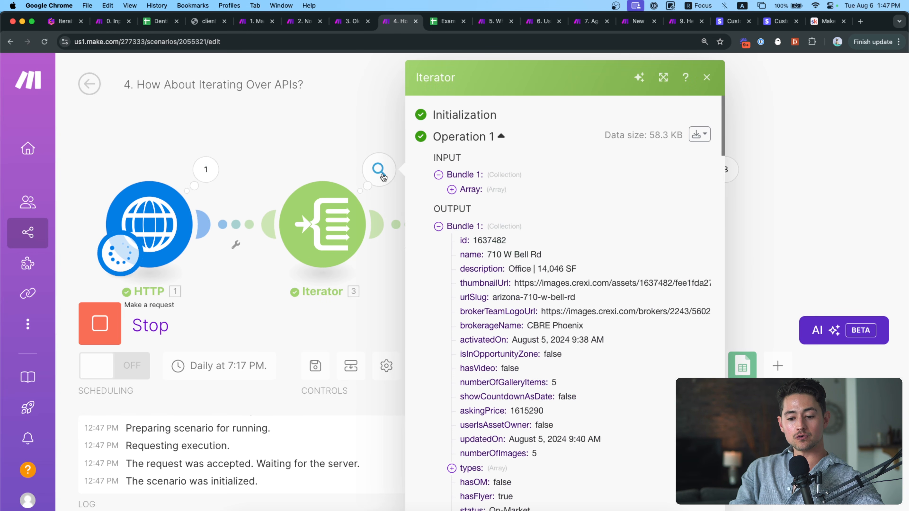
pyautogui.click(440, 226)
pyautogui.click(441, 241)
pyautogui.click(444, 256)
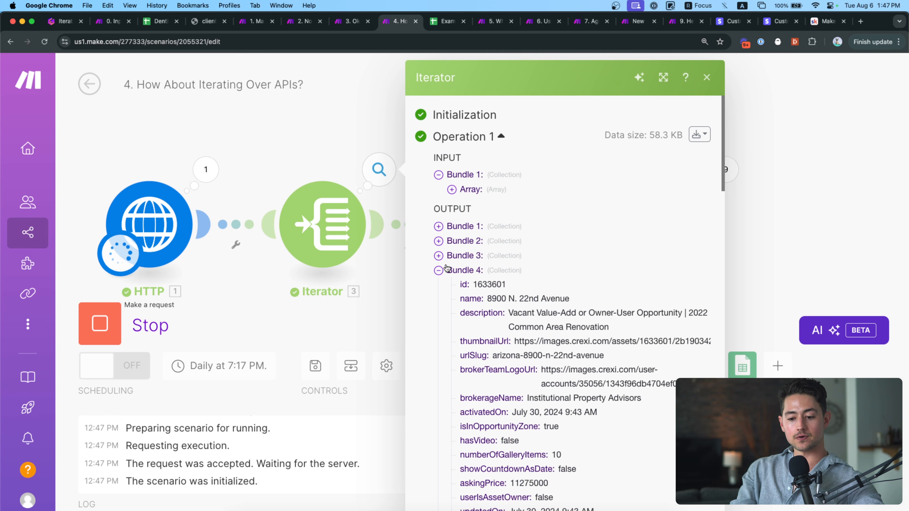
pyautogui.click(444, 270)
pyautogui.click(341, 127)
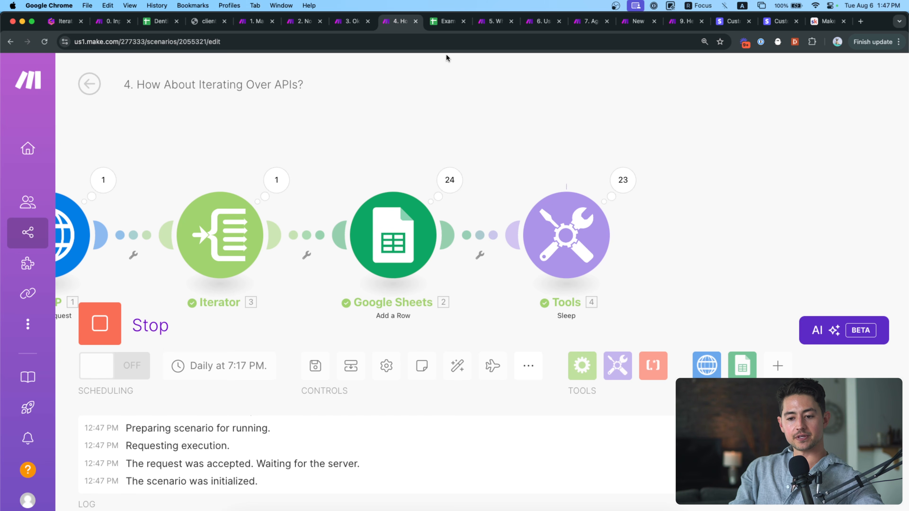
# Glance at the Example Crexi Data Dump sheet, then keep watching the run in Make.
pyautogui.click(441, 22)
pyautogui.click(398, 21)
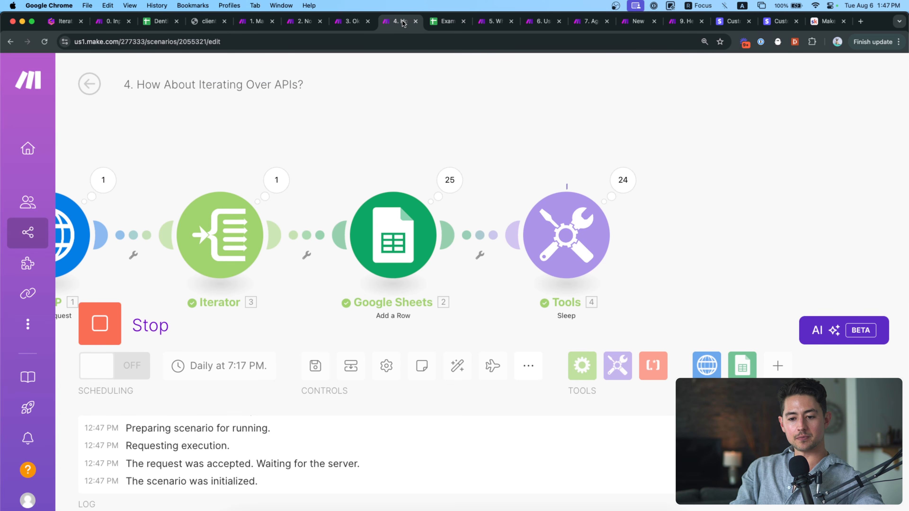
pyautogui.moveTo(408, 128); pyautogui.dragTo(501, 140)
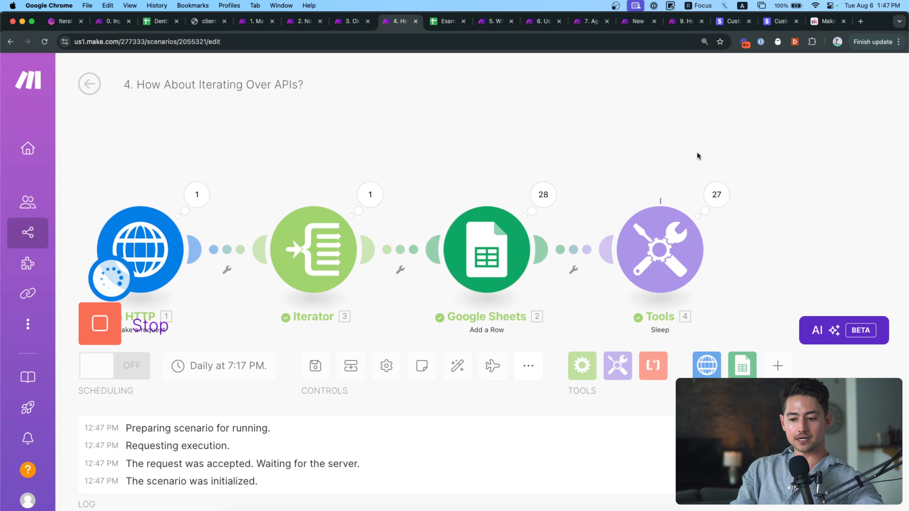
pyautogui.moveTo(657, 148); pyautogui.dragTo(695, 147)
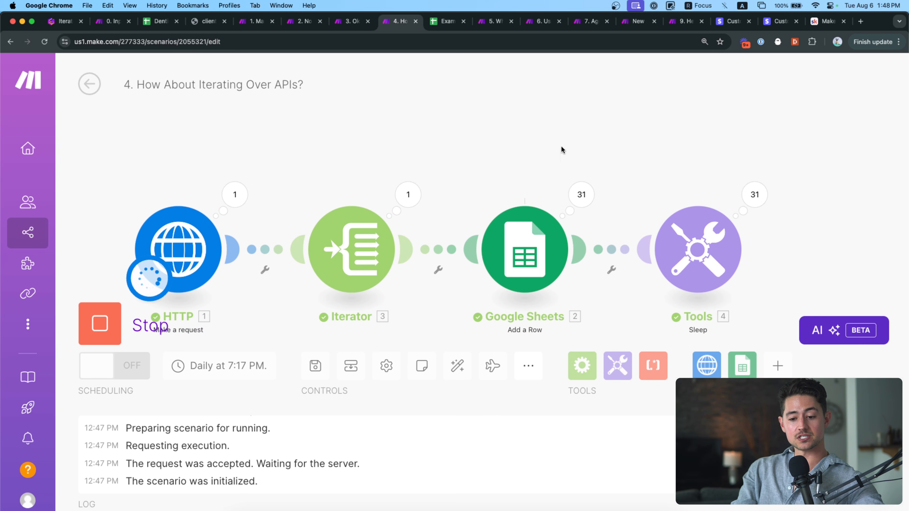
# In Example Crexi Data Dump, scroll down to check newly added rows such as row 35.
pyautogui.click(446, 21)
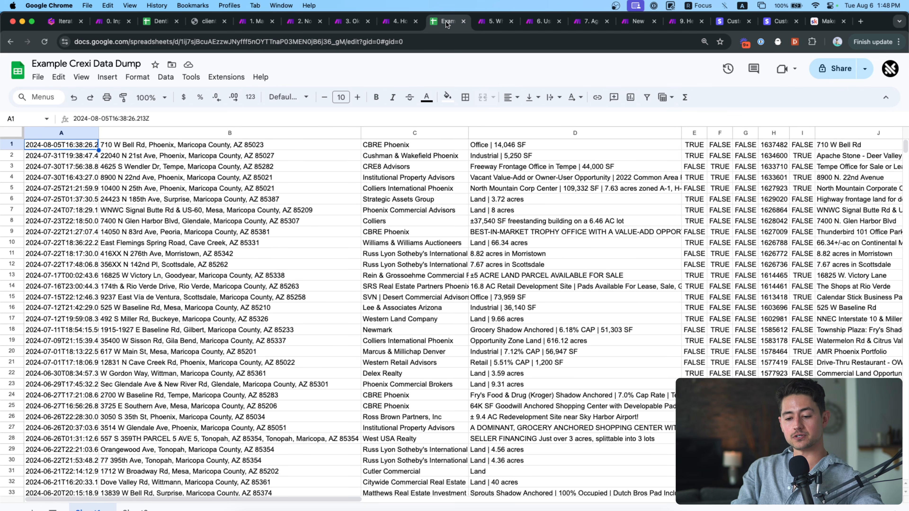
pyautogui.scroll(-5, 384, 275)
pyautogui.scroll(-3, 383, 272)
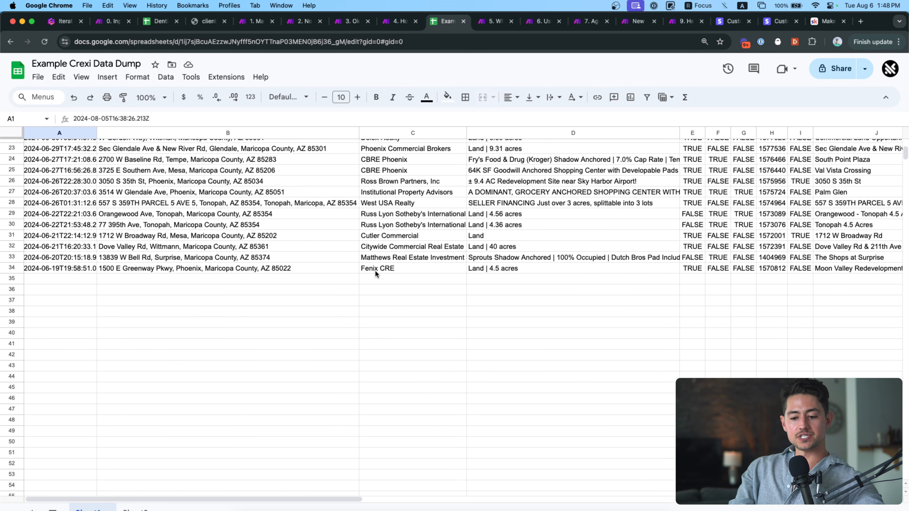
pyautogui.click(299, 280)
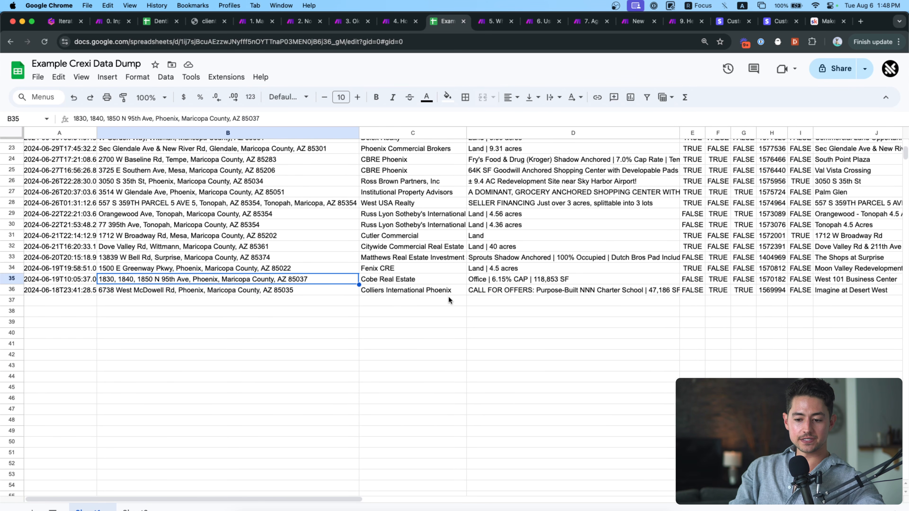
pyautogui.scroll(-4, 448, 296)
pyautogui.scroll(-3, 449, 300)
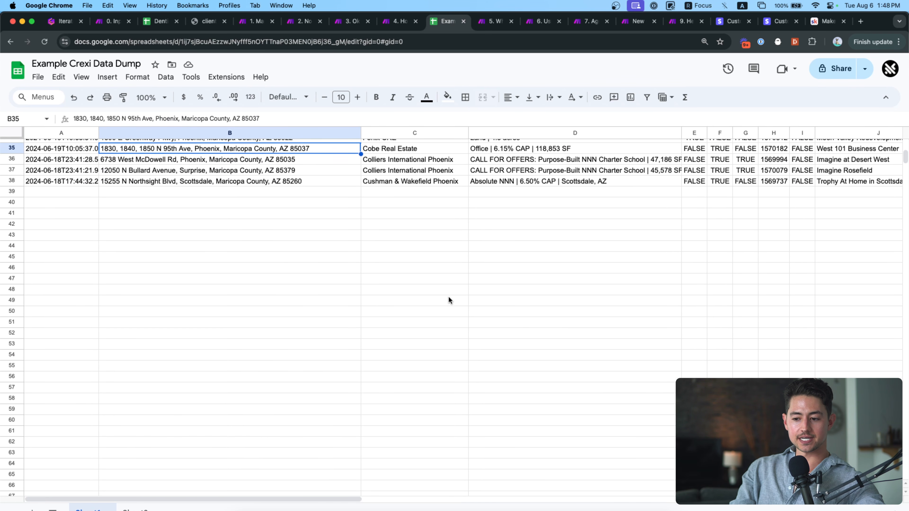
# Select the first listing row from A1 across to column N.
pyautogui.scroll(10, 449, 300)
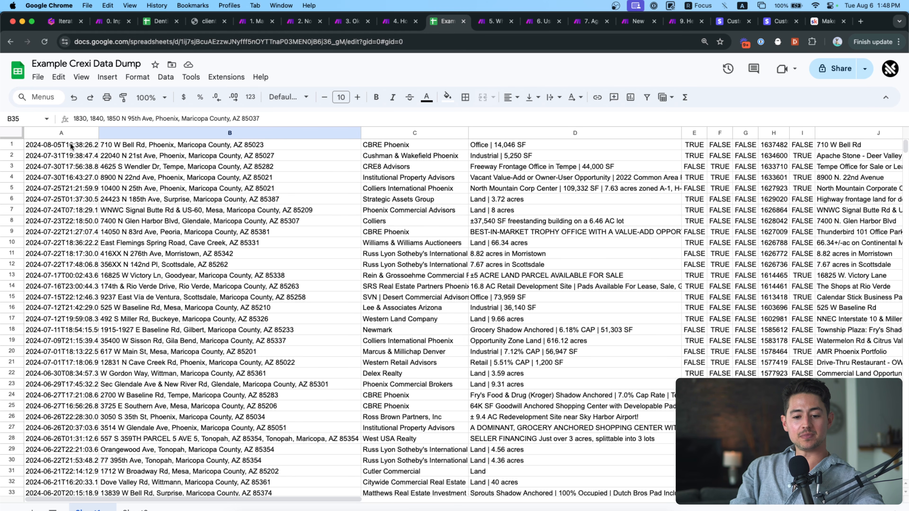
pyautogui.moveTo(69, 145); pyautogui.dragTo(417, 144)
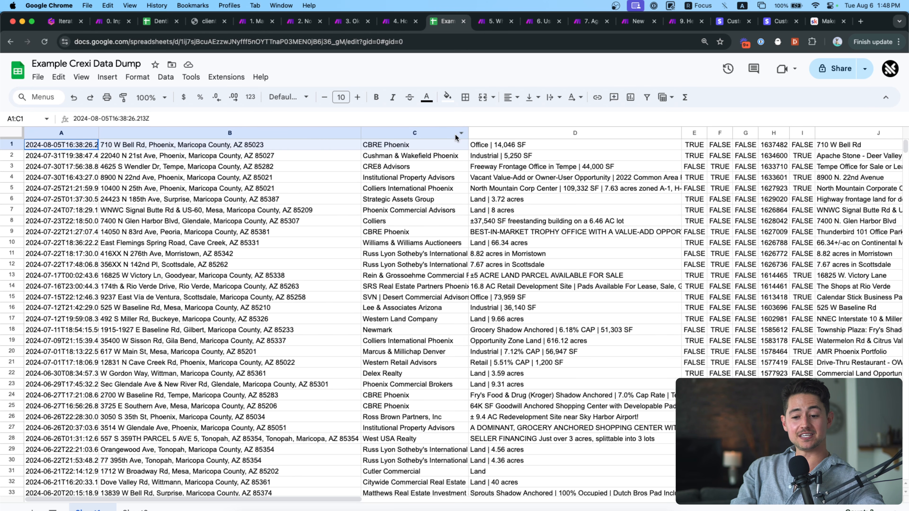
pyautogui.moveTo(470, 162); pyautogui.dragTo(707, 145)
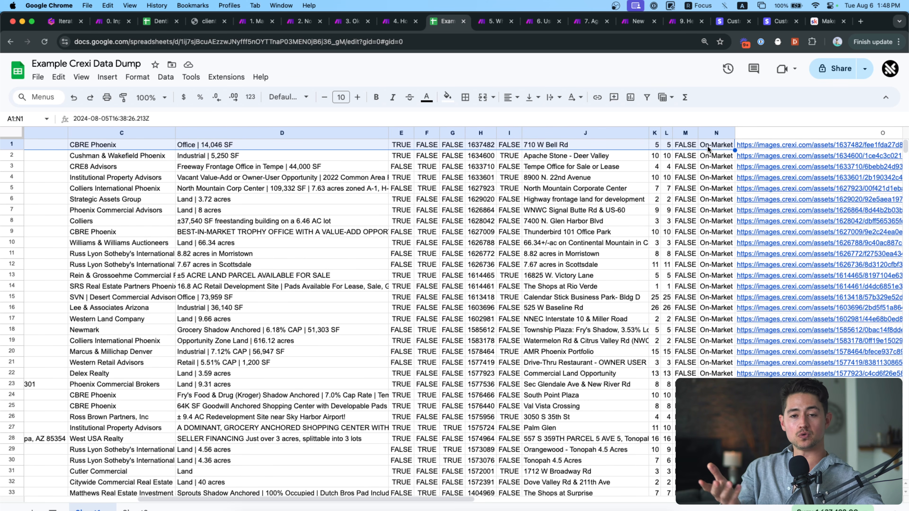
# Back in Make, bring up the Google Sheets module's 60 operation results.
pyautogui.click(398, 22)
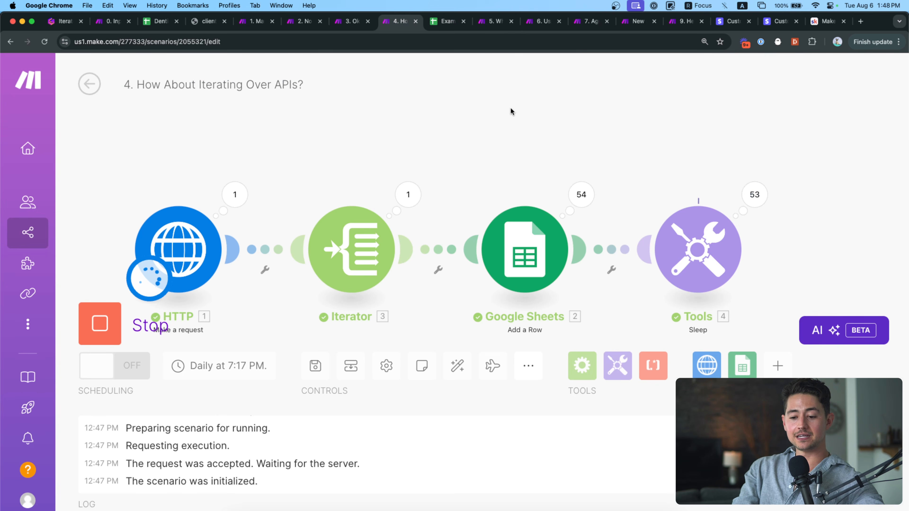
pyautogui.moveTo(502, 139); pyautogui.dragTo(478, 127)
pyautogui.moveTo(635, 154); pyautogui.dragTo(623, 124)
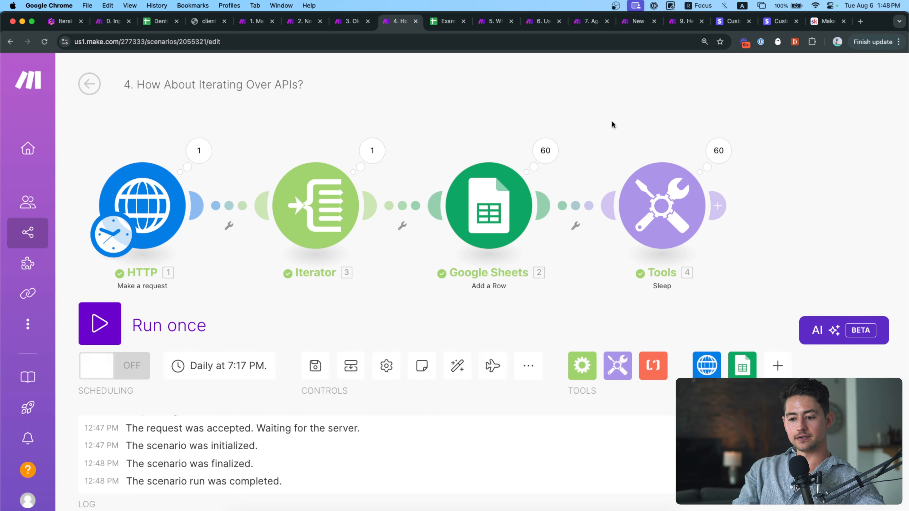
pyautogui.moveTo(612, 122); pyautogui.dragTo(521, 128)
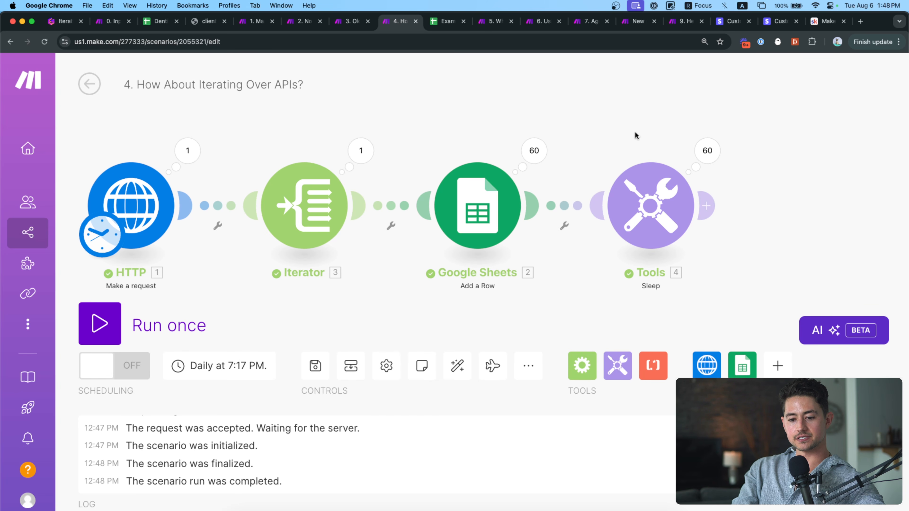
pyautogui.moveTo(639, 136); pyautogui.dragTo(594, 132)
pyautogui.click(484, 150)
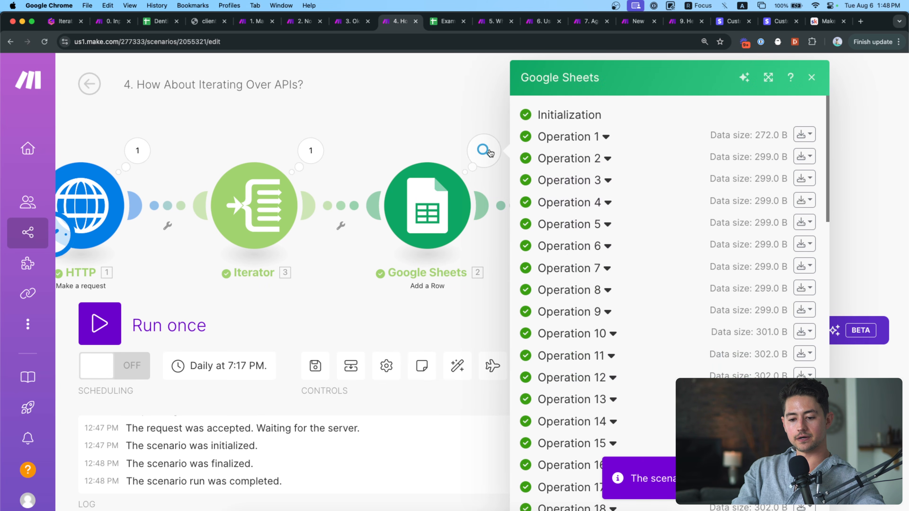
pyautogui.scroll(-8, 627, 163)
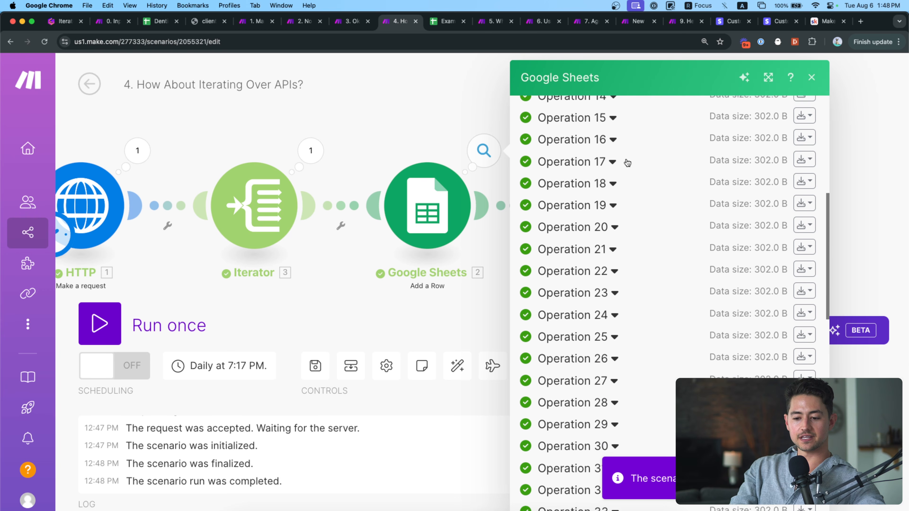
pyautogui.scroll(8, 587, 133)
# Inspect the column values sent in Google Sheets operation 1.
pyautogui.click(606, 138)
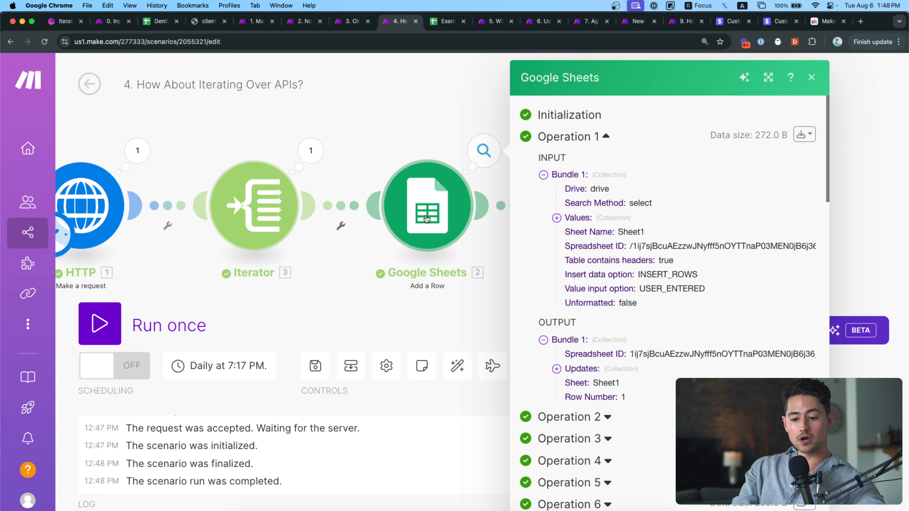
pyautogui.click(556, 217)
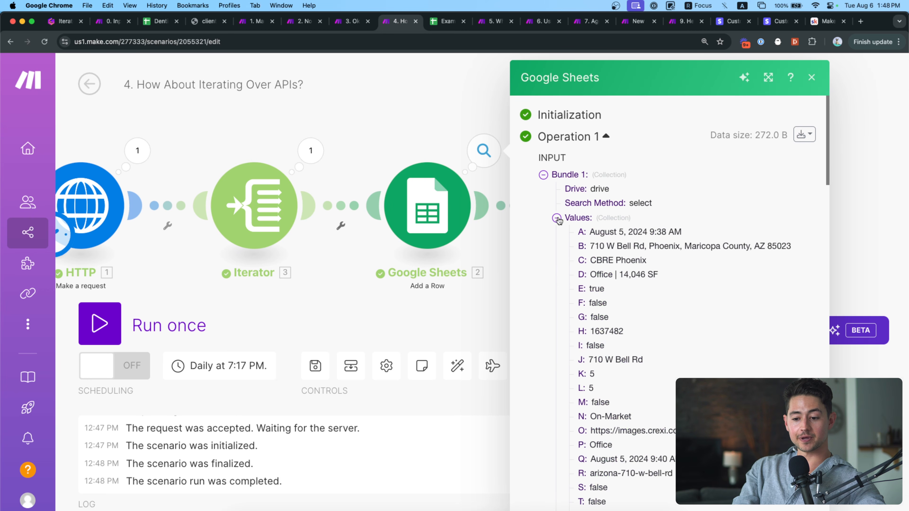
pyautogui.scroll(-3, 606, 248)
pyautogui.scroll(2, 609, 167)
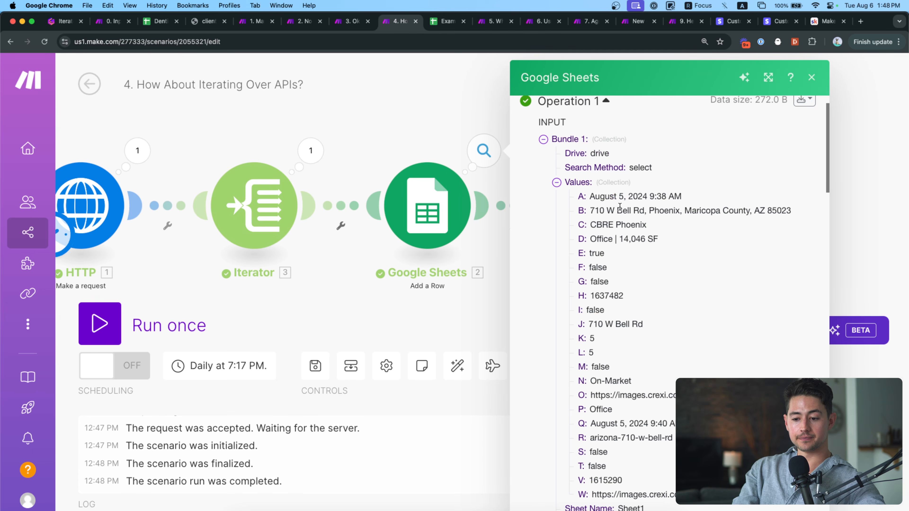
pyautogui.click(566, 140)
# Inspect the column values sent in Google Sheets operation 2.
pyautogui.click(542, 255)
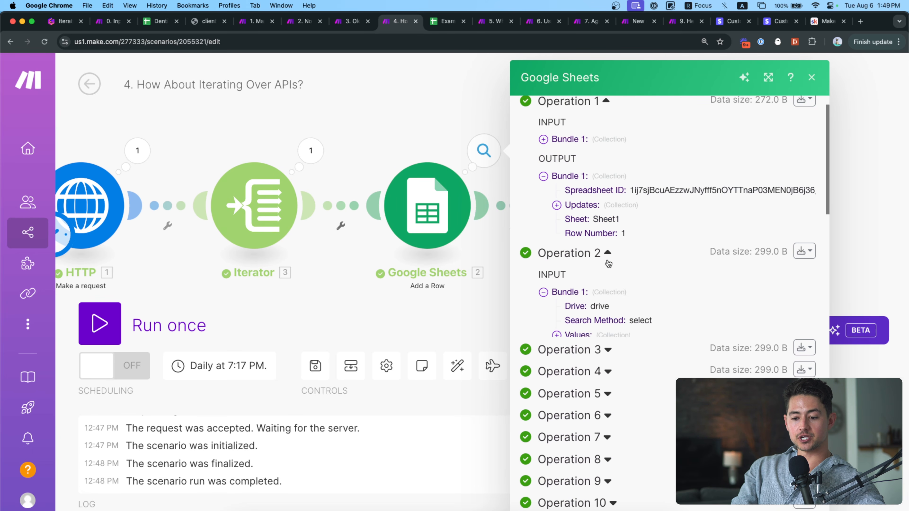
pyautogui.click(582, 337)
pyautogui.scroll(-4, 613, 361)
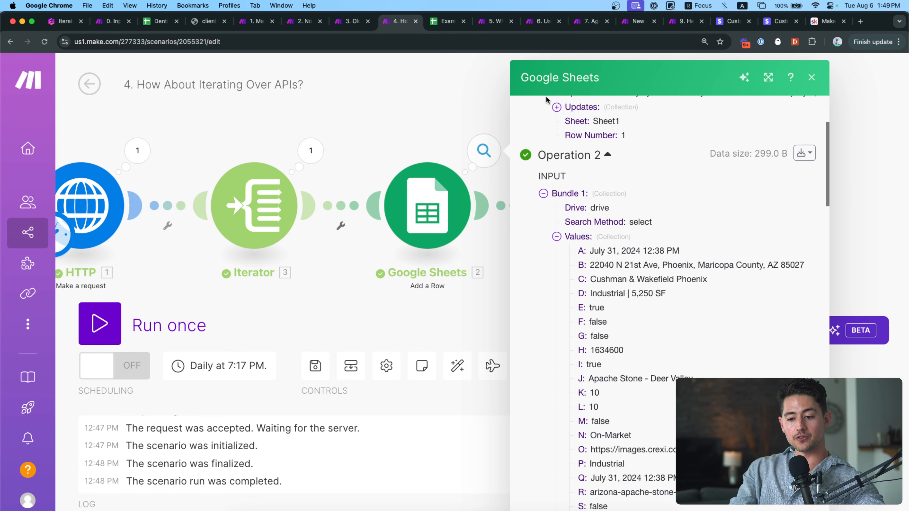
pyautogui.click(607, 154)
pyautogui.scroll(-20, 653, 301)
# Confirm operation 53 updated range Sheet1!A53:W53, then close the results panel.
pyautogui.click(615, 299)
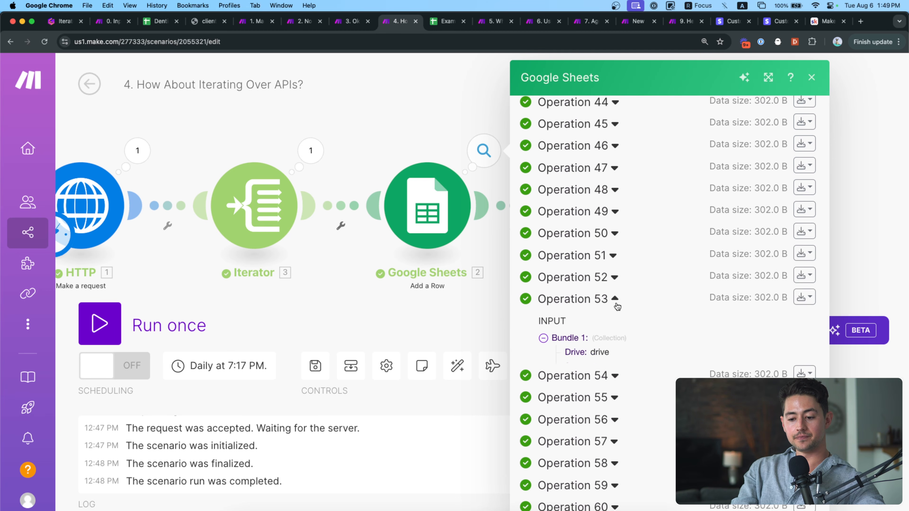
pyautogui.scroll(-6, 618, 354)
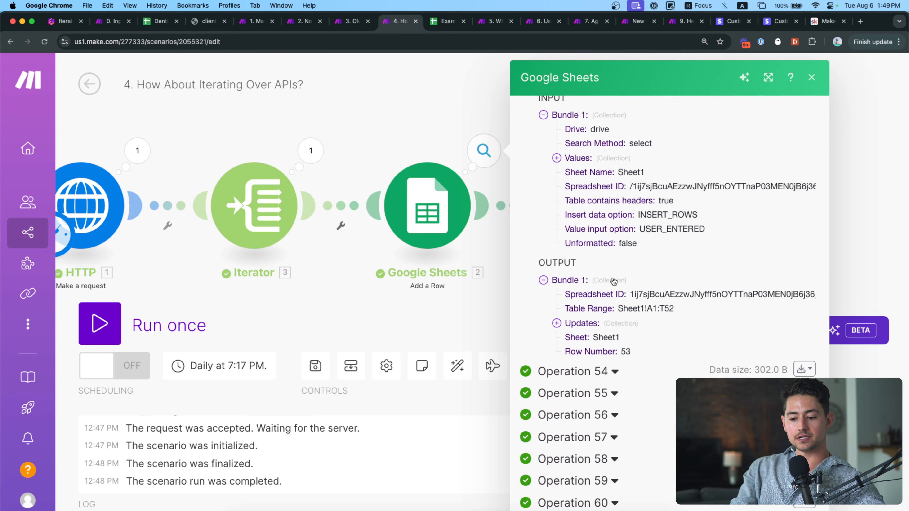
pyautogui.click(594, 324)
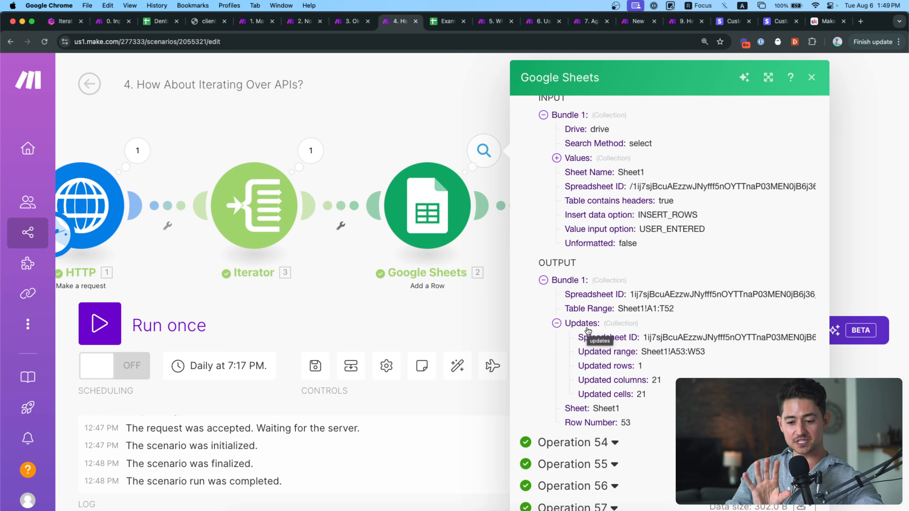
pyautogui.click(408, 139)
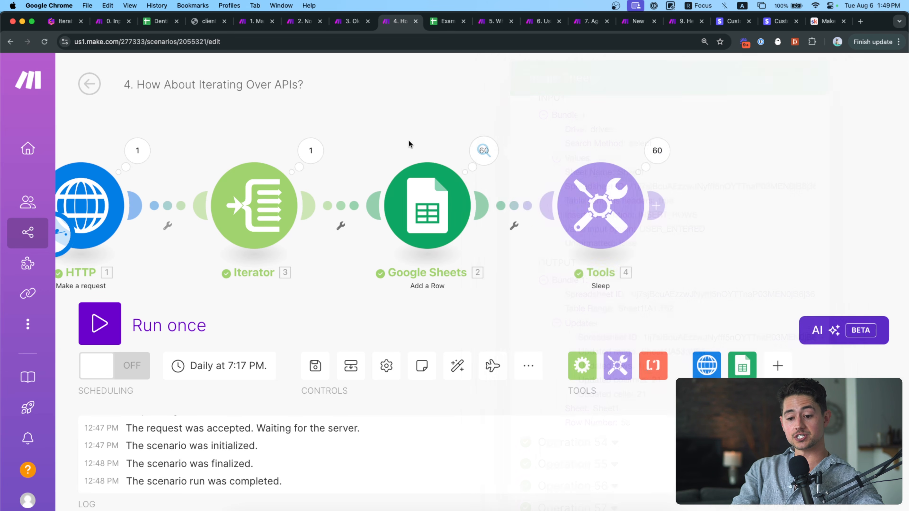
pyautogui.moveTo(418, 139); pyautogui.dragTo(460, 159)
pyautogui.scroll(-1, 425, 167)
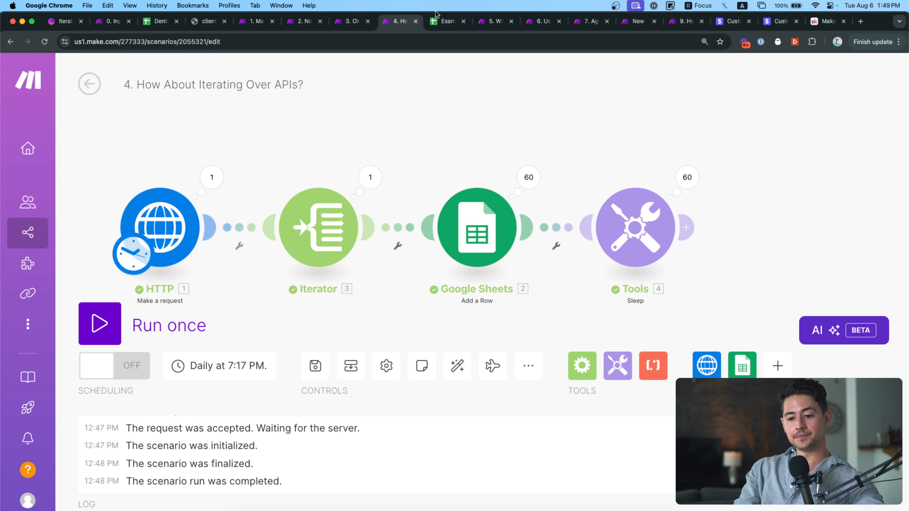
# Insert an empty row 1 above the first listing in Example Crexi Data Dump.
pyautogui.click(447, 21)
pyautogui.click(180, 176)
pyautogui.hscroll(-10, 134, 178)
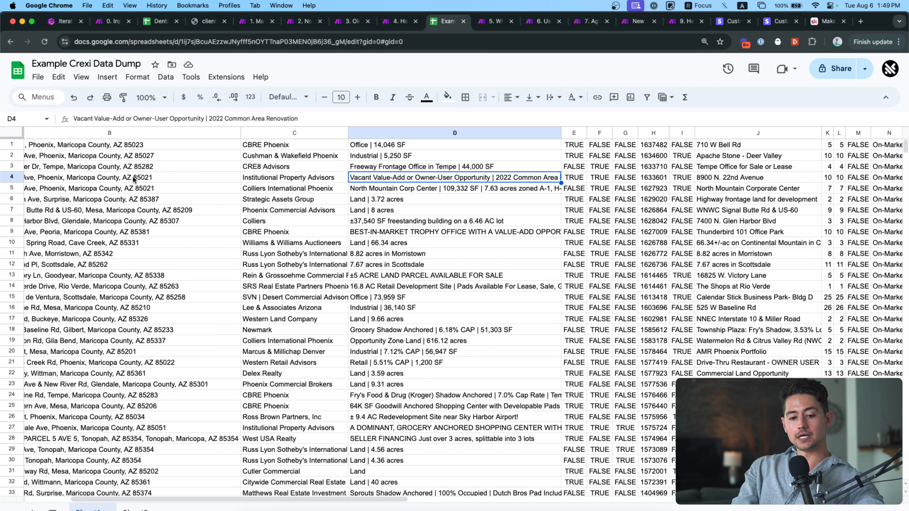
pyautogui.click(53, 149)
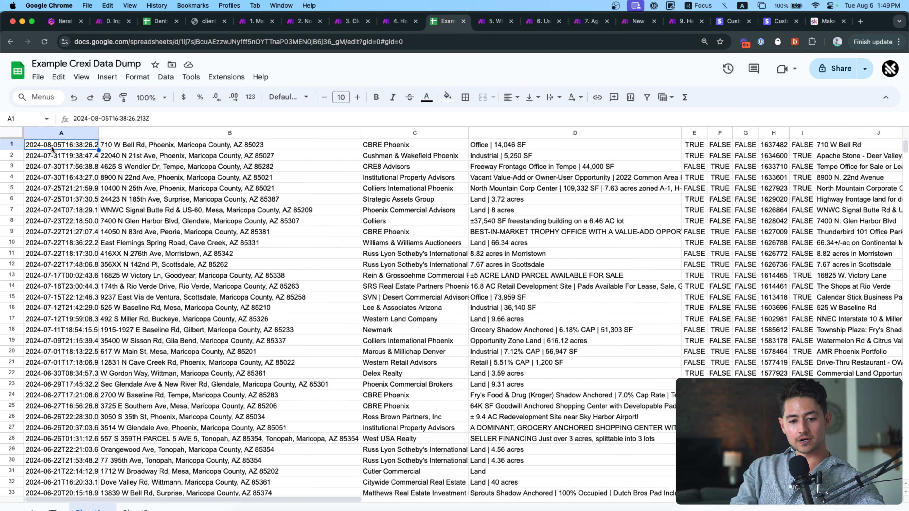
pyautogui.rightClick(14, 146)
pyautogui.click(66, 235)
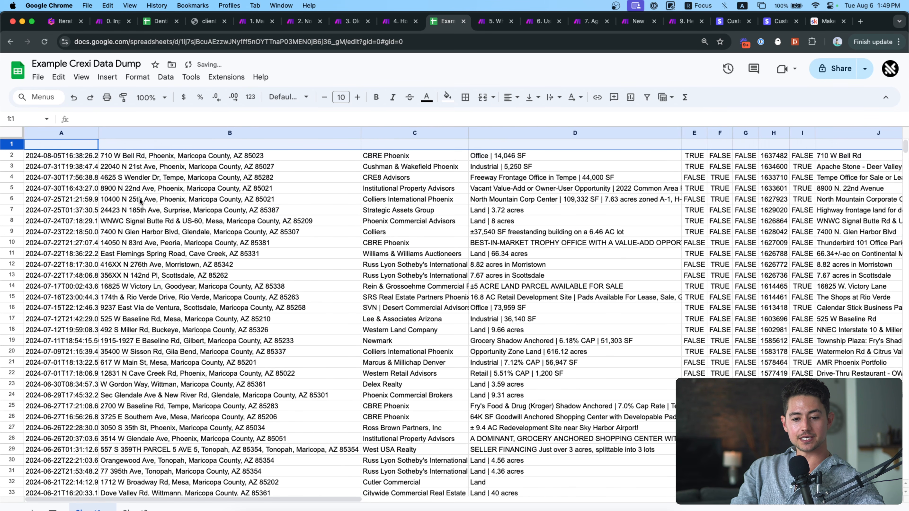
pyautogui.click(141, 201)
pyautogui.click(74, 147)
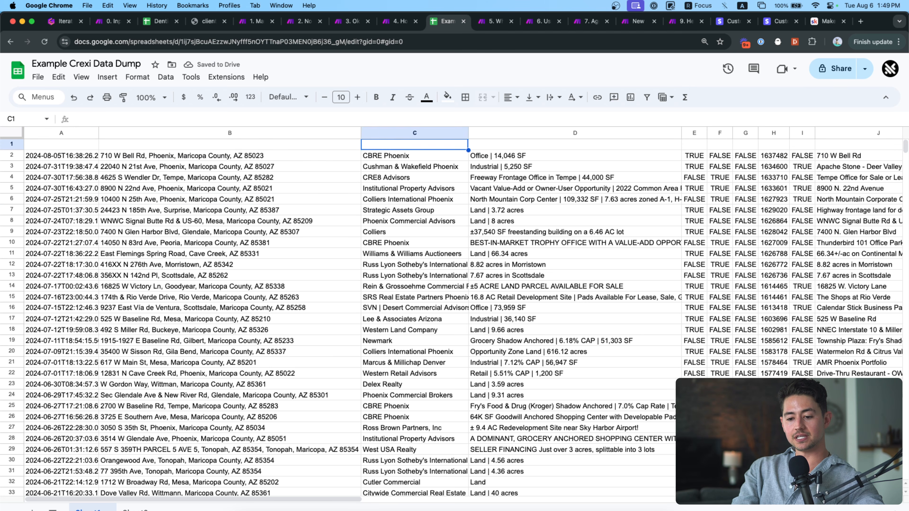
# Move through the empty row 1 cells, then return to the Gamma presentation.
pyautogui.click(18, 157)
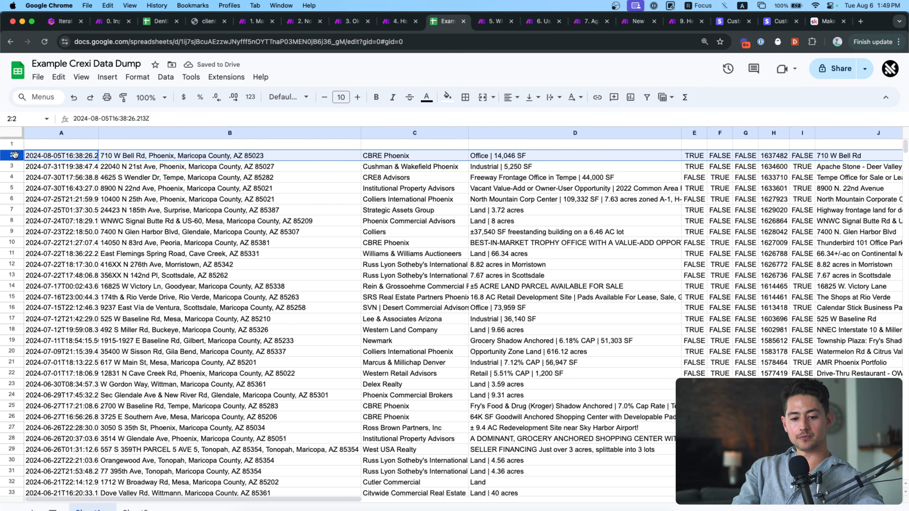
pyautogui.rightClick(18, 158)
pyautogui.click(237, 146)
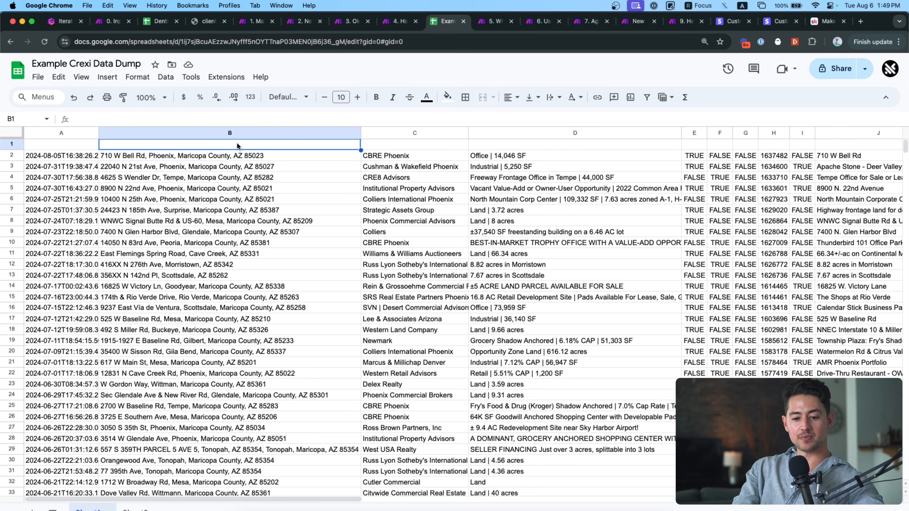
pyautogui.press('Right')
pyautogui.press('Right')
pyautogui.press('Right')
pyautogui.press('Right')
pyautogui.press('Right')
pyautogui.press('Right')
pyautogui.press('Right')
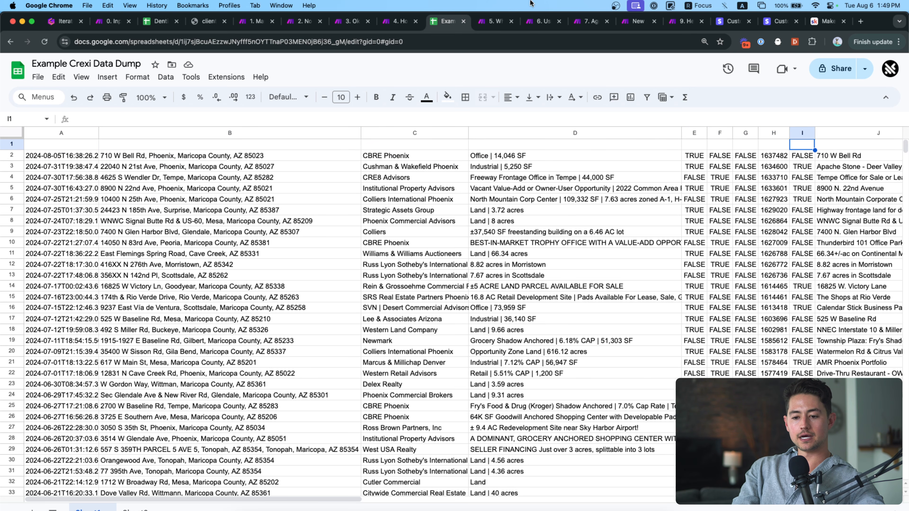
pyautogui.click(69, 23)
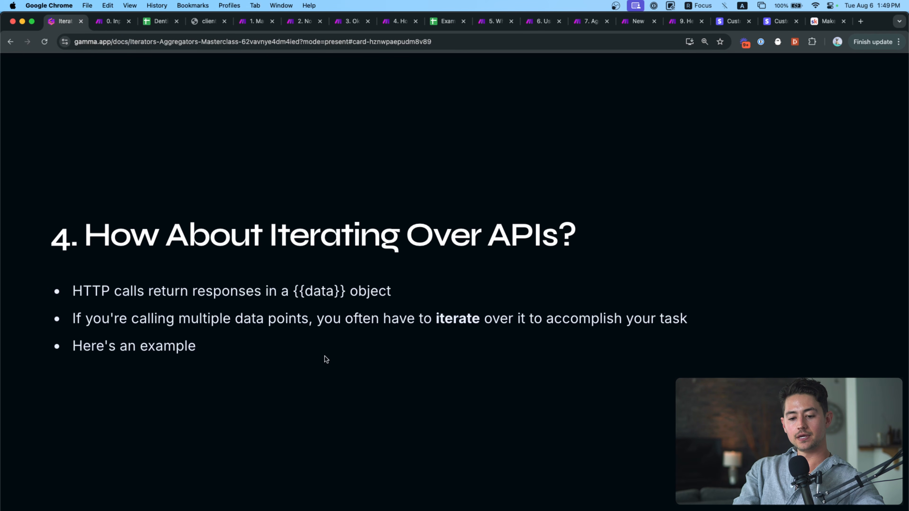
pyautogui.moveTo(407, 284); pyautogui.dragTo(72, 288)
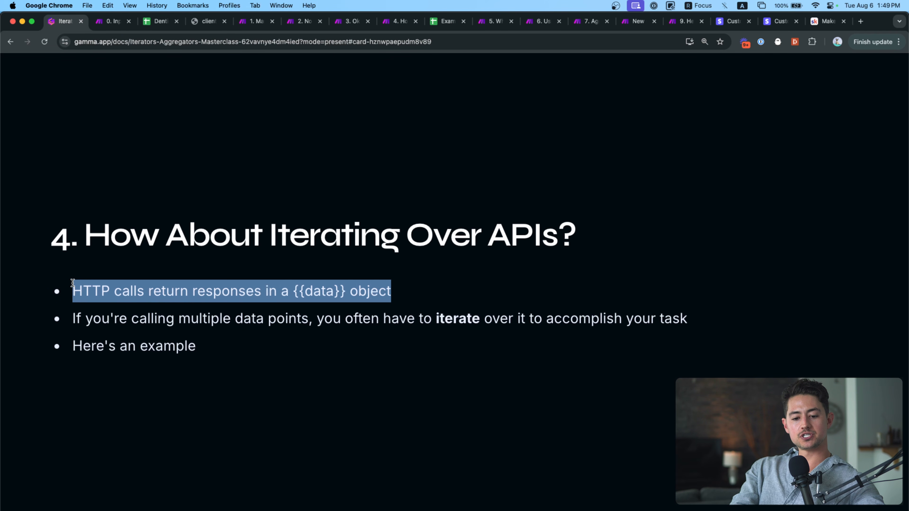
pyautogui.click(147, 273)
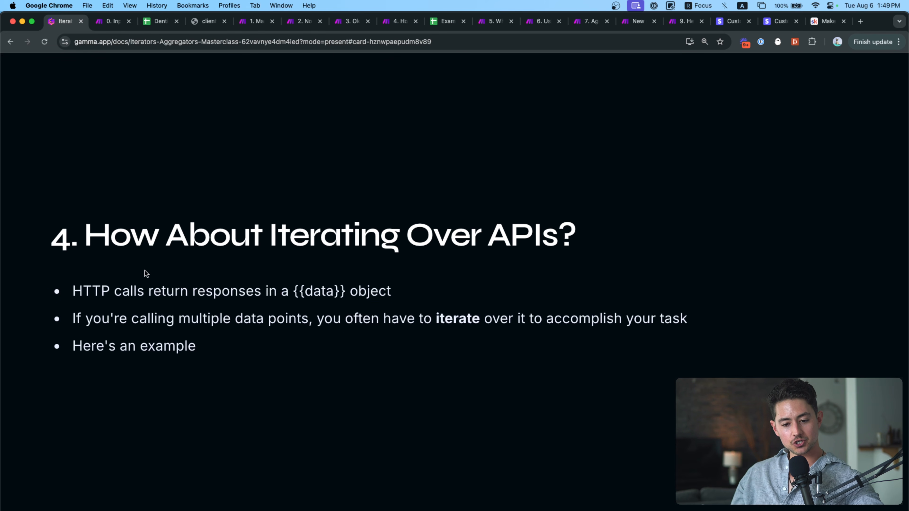
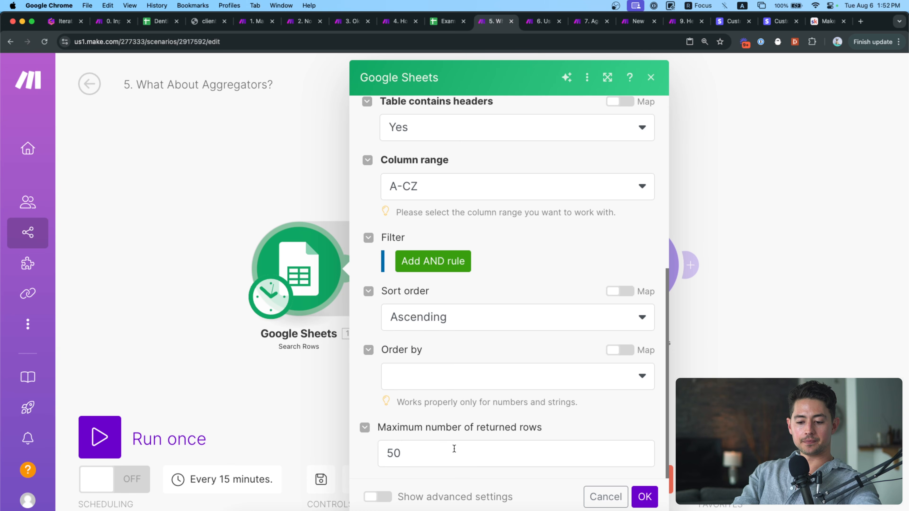
# Set the Google Sheets Search Rows maximum number of returned rows to 5 and save.
pyautogui.click(454, 448)
pyautogui.press('BackSpace')
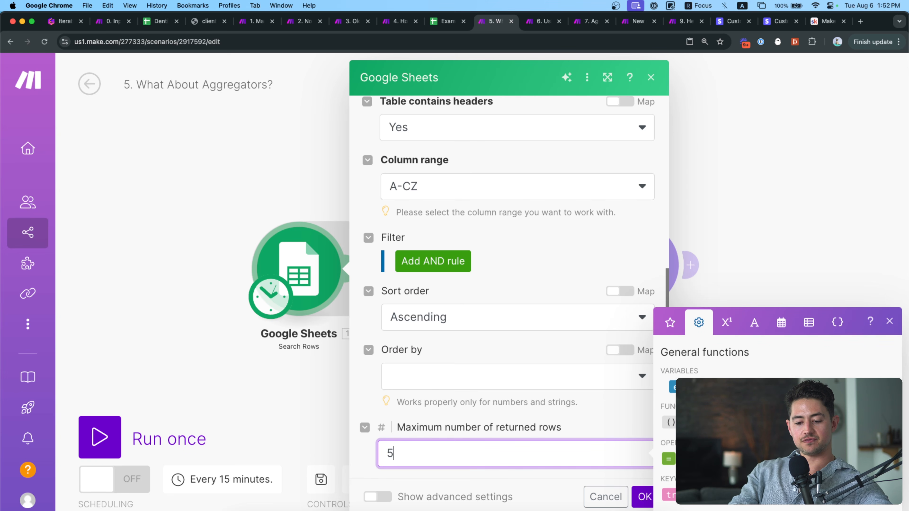
pyautogui.click(570, 416)
pyautogui.click(644, 496)
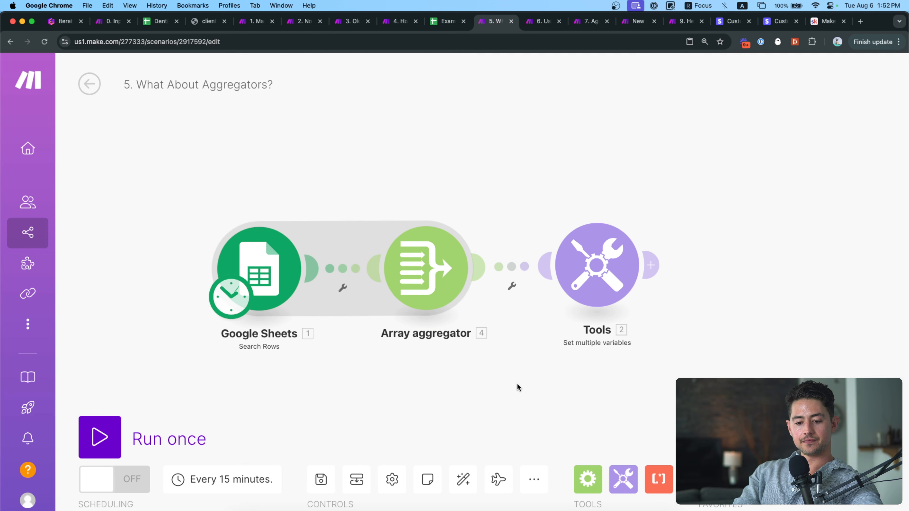
# Run only the Google Sheets module and review its five output bundles.
pyautogui.rightClick(287, 289)
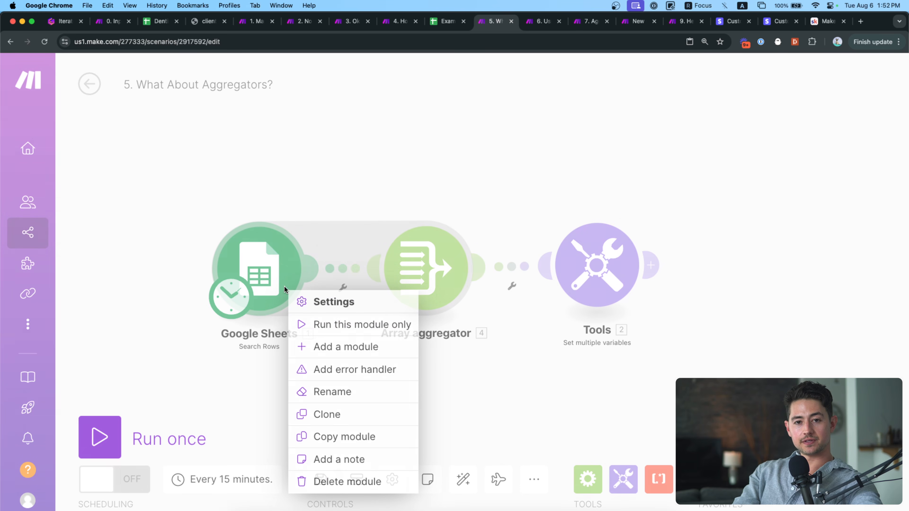
pyautogui.click(311, 325)
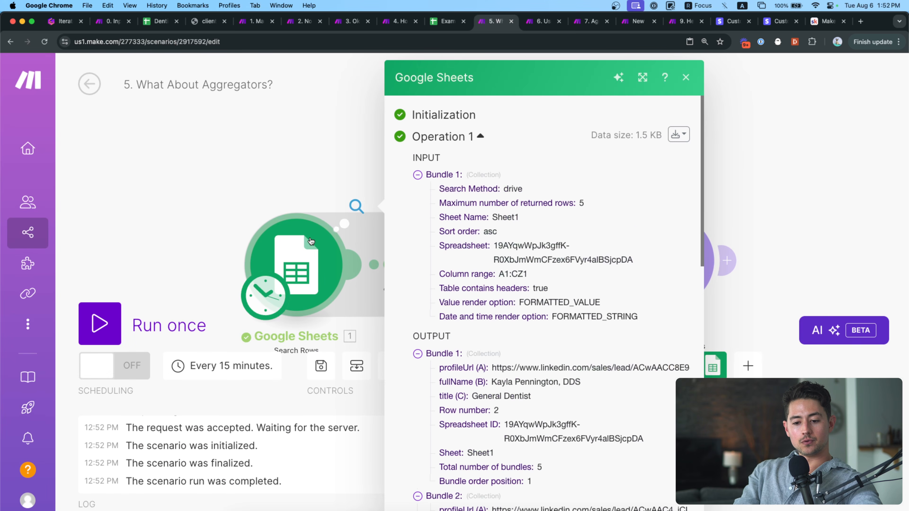
pyautogui.scroll(-4, 415, 240)
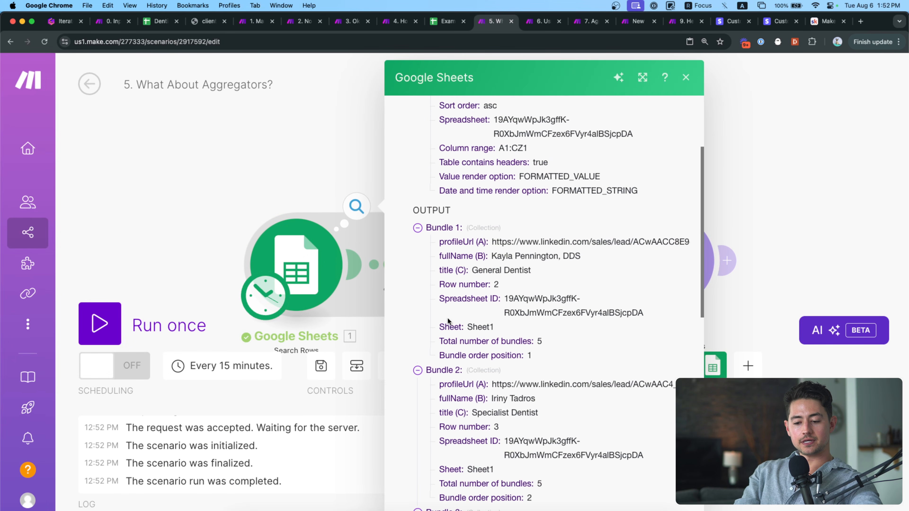
pyautogui.click(416, 229)
pyautogui.click(418, 243)
pyautogui.click(418, 256)
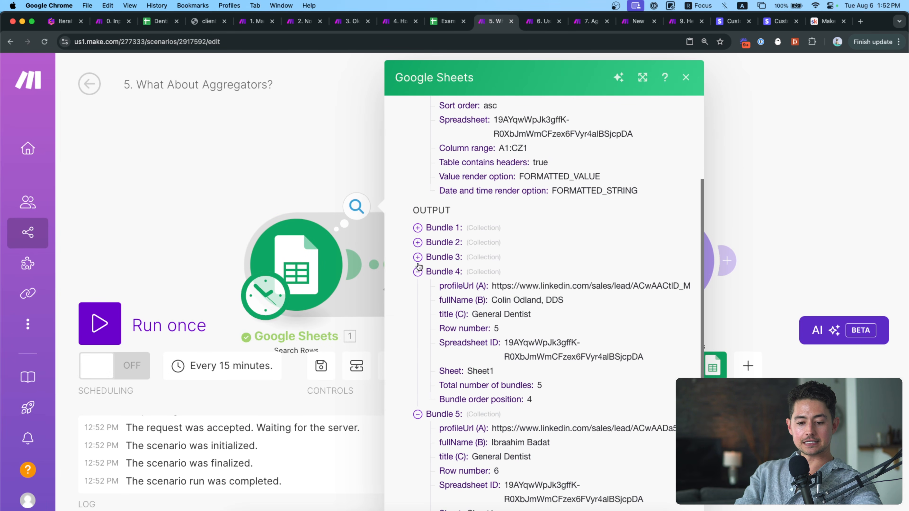
pyautogui.click(417, 271)
pyautogui.click(417, 327)
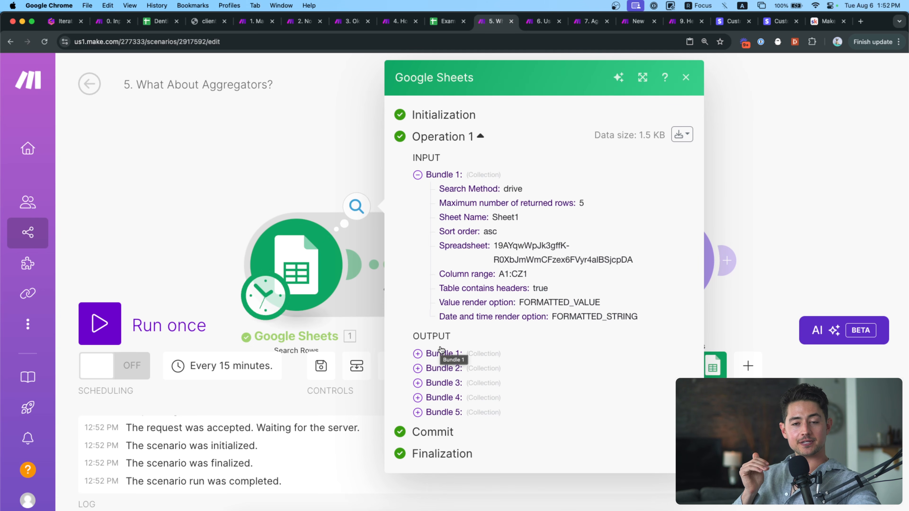
pyautogui.click(356, 173)
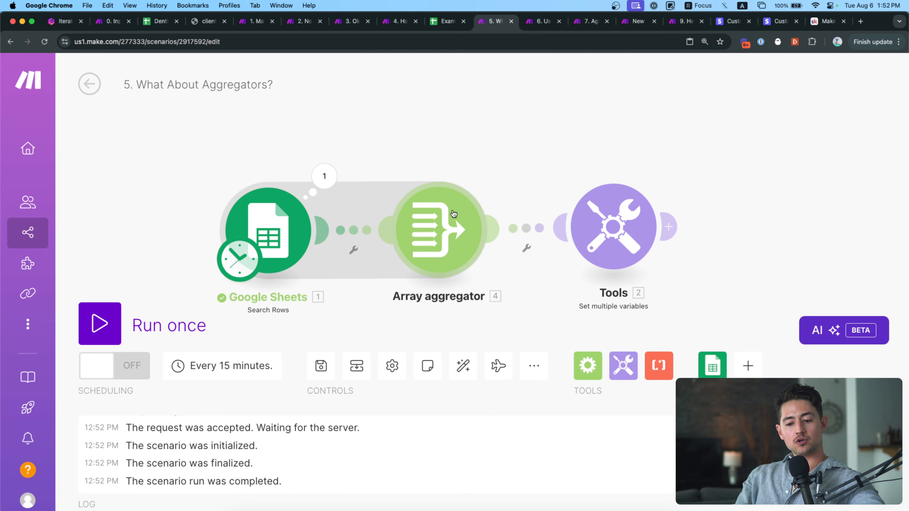
# Delete the Array aggregator and re-insert one from Flow Control between Sheets and Tools.
pyautogui.rightClick(433, 219)
pyautogui.click(480, 308)
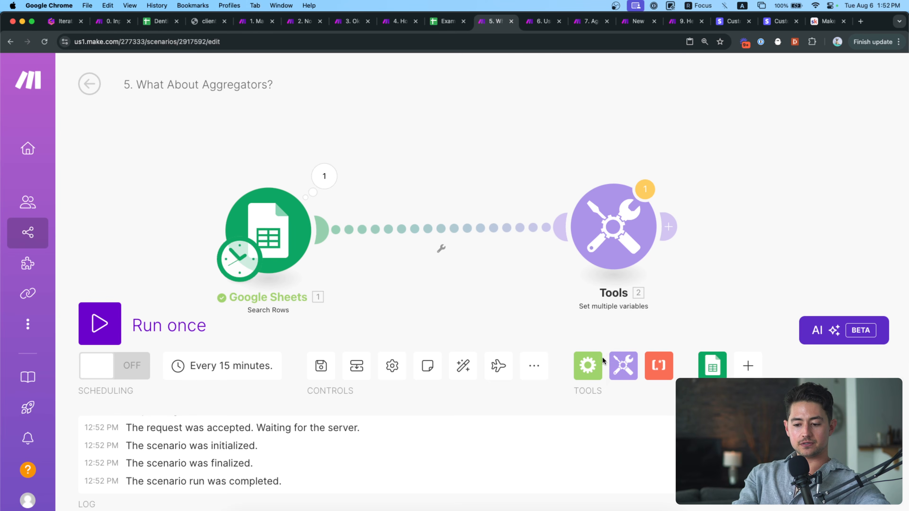
pyautogui.click(588, 367)
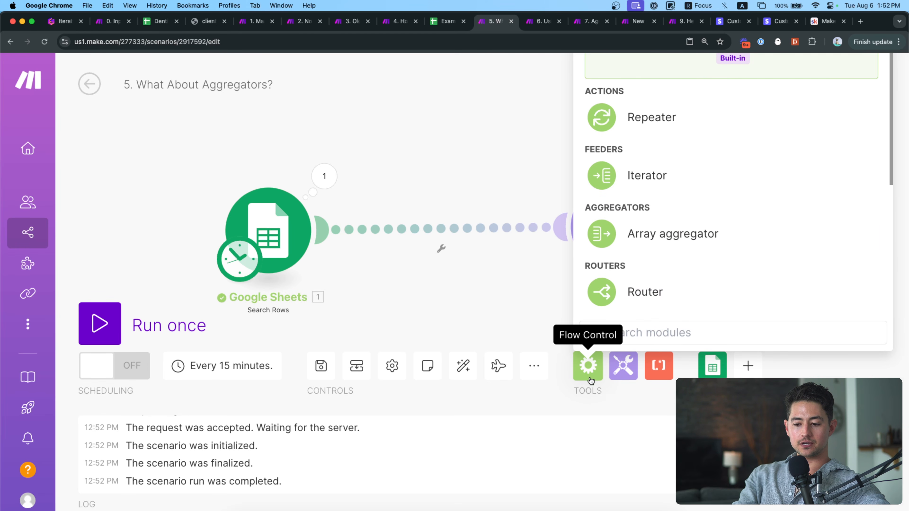
pyautogui.press('super+minus')
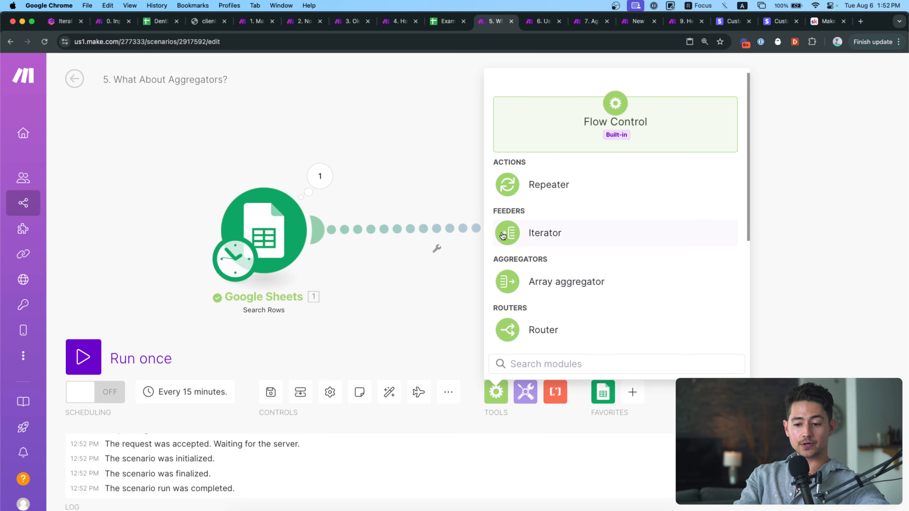
pyautogui.click(527, 285)
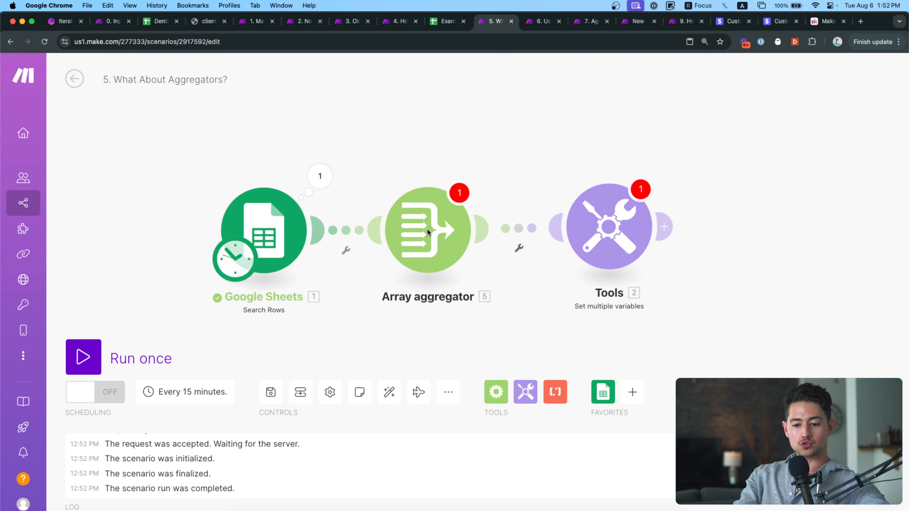
# Review the aggregator's Custom structure type and source modules, then duplicate the Tools module.
pyautogui.click(429, 233)
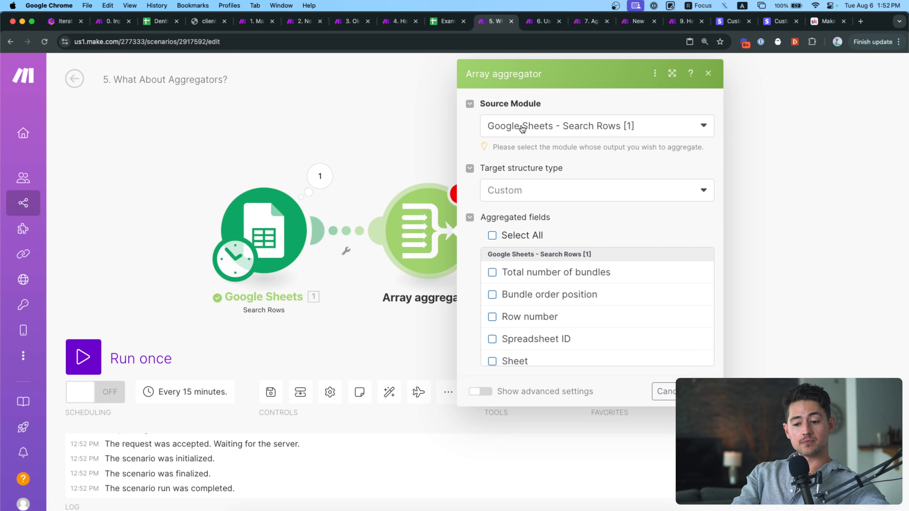
pyautogui.click(528, 197)
pyautogui.click(528, 197)
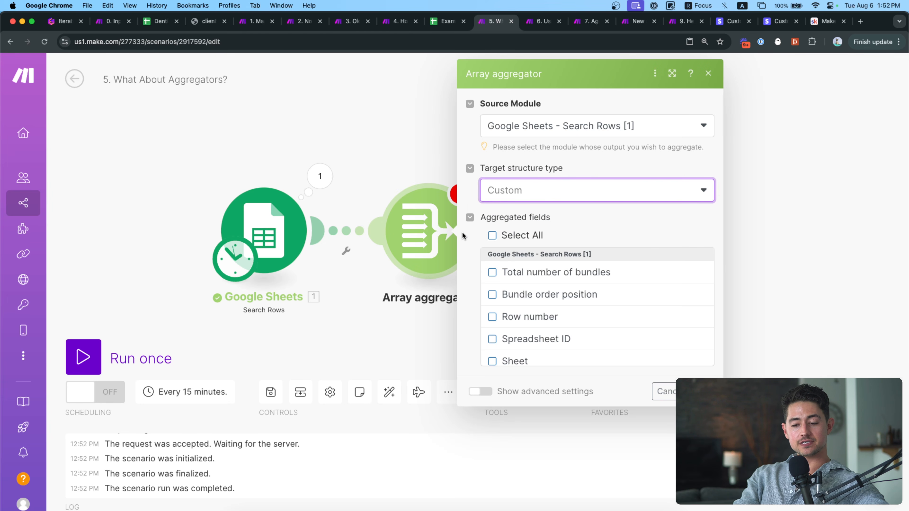
pyautogui.click(538, 137)
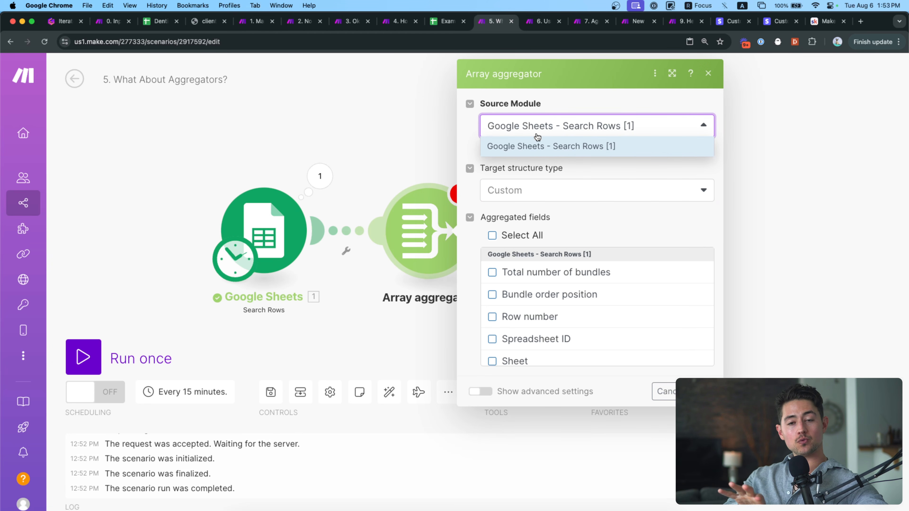
pyautogui.click(429, 120)
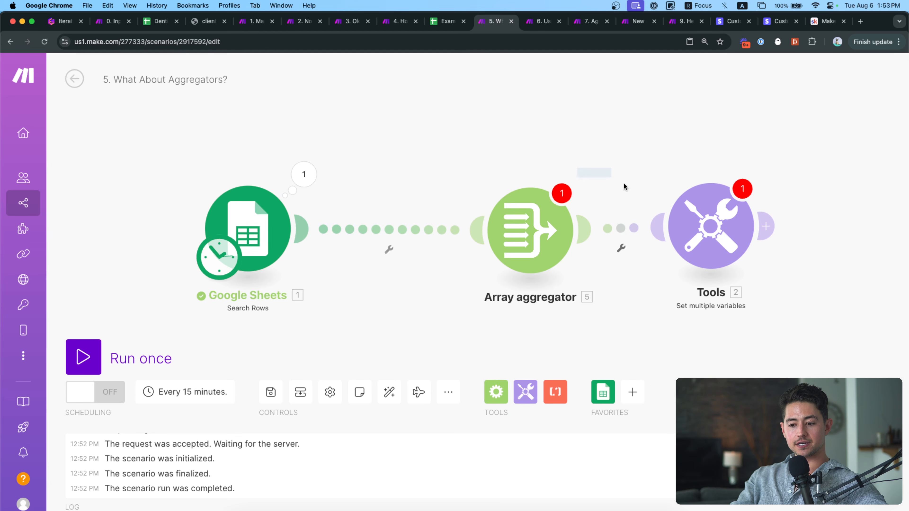
pyautogui.press('super+c')
pyautogui.press('super+v')
# Place the copied Tools module and set the aggregator's source to Tools [6], then back to Google Sheets [1].
pyautogui.click(375, 257)
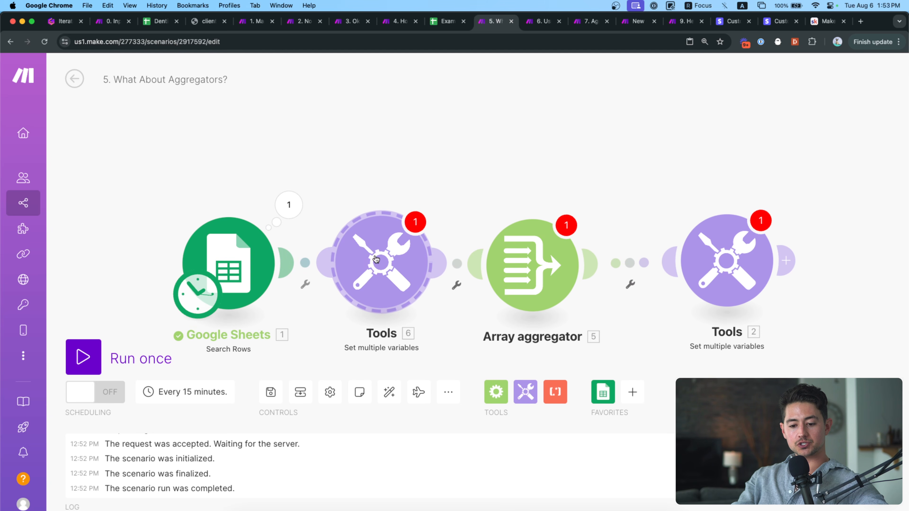
pyautogui.click(388, 392)
pyautogui.click(549, 282)
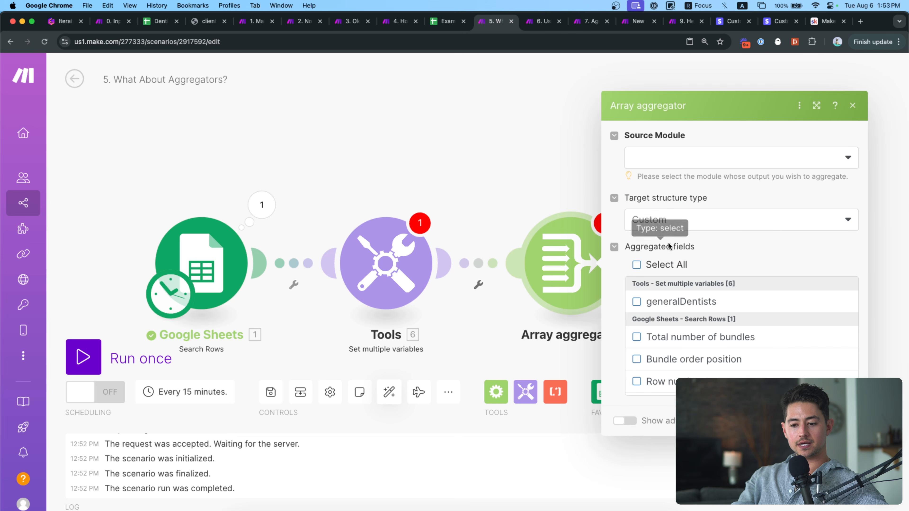
pyautogui.click(670, 162)
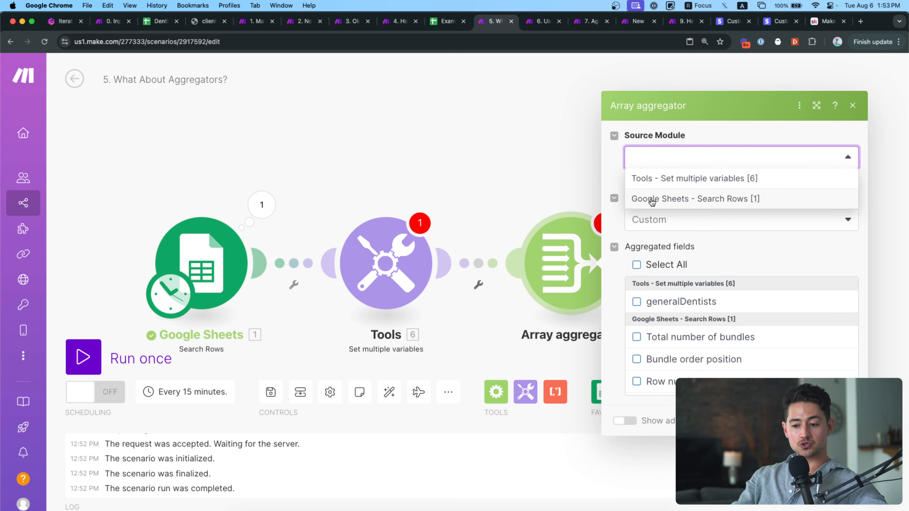
pyautogui.click(648, 181)
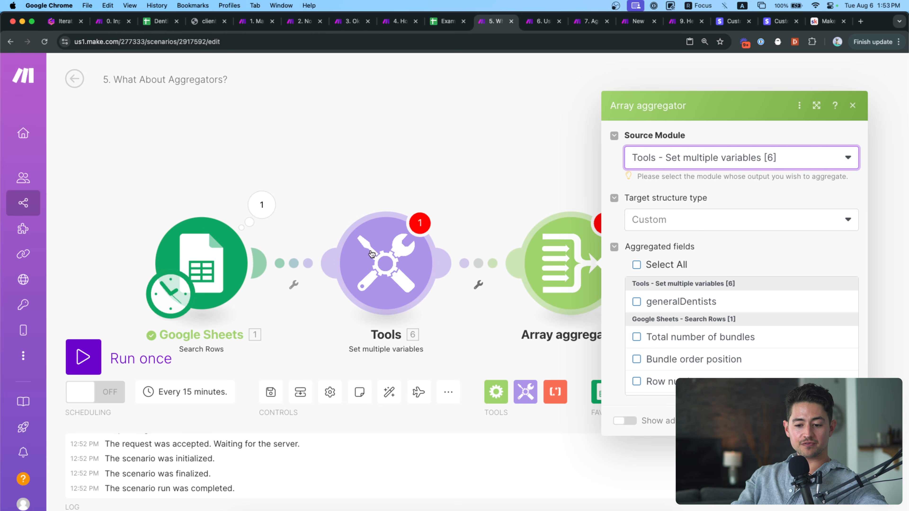
pyautogui.click(645, 161)
pyautogui.click(665, 201)
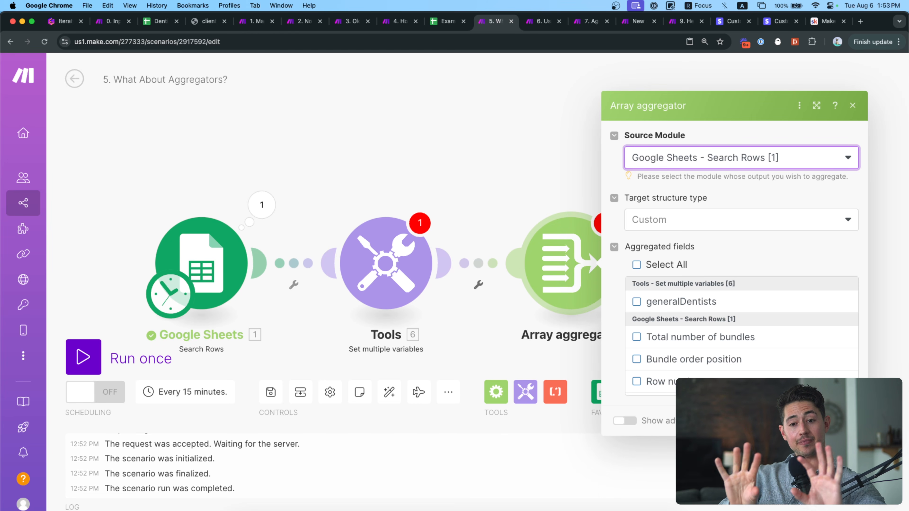
pyautogui.click(518, 247)
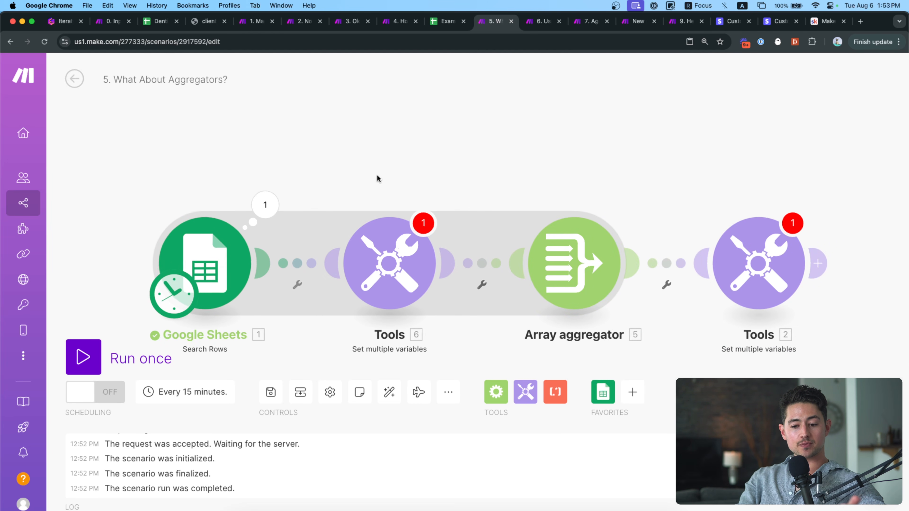
# Review the aggregator settings again, then select and delete the middle Tools module.
pyautogui.moveTo(377, 177); pyautogui.dragTo(417, 165)
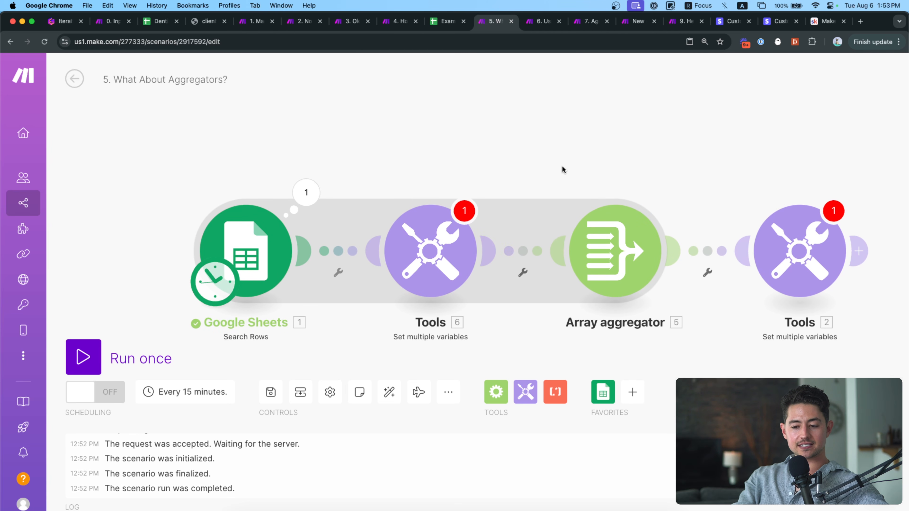
pyautogui.moveTo(562, 166); pyautogui.dragTo(547, 163)
pyautogui.click(582, 243)
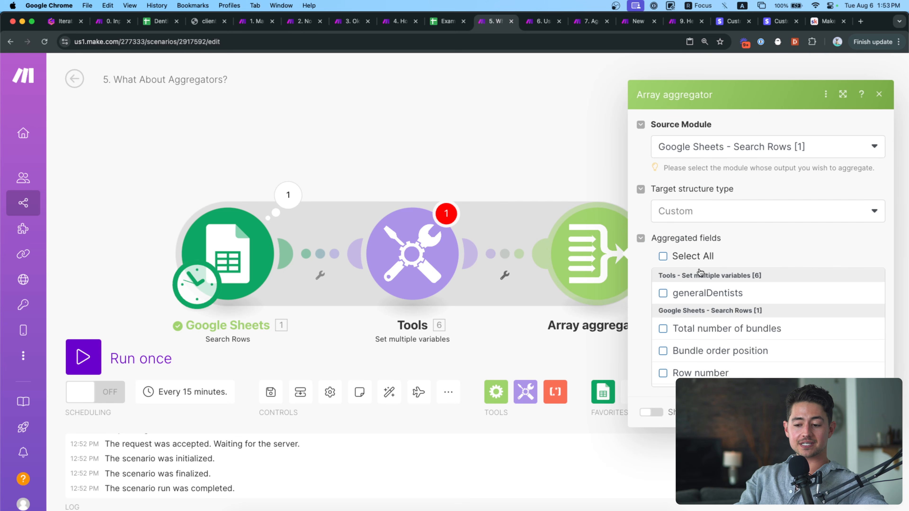
pyautogui.scroll(-1, 707, 314)
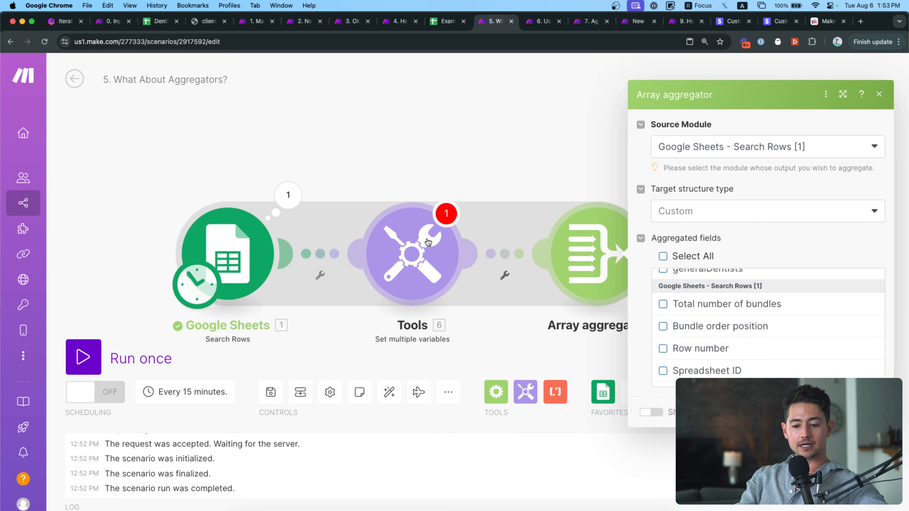
pyautogui.scroll(1, 715, 328)
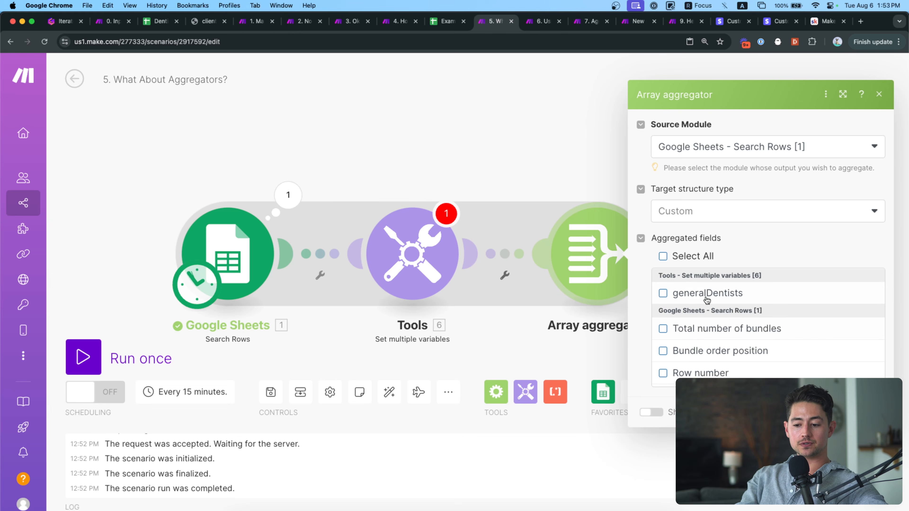
pyautogui.moveTo(487, 169); pyautogui.dragTo(416, 224)
pyautogui.press('Delete')
# Tick profileUrl (A), fullName (B) and title (C) as the aggregator's aggregated fields.
pyautogui.click(566, 264)
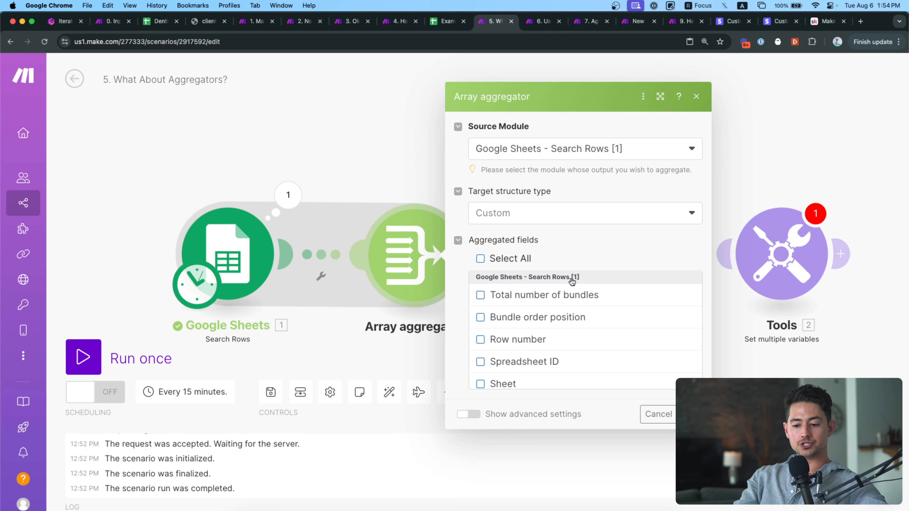
pyautogui.scroll(-3, 517, 338)
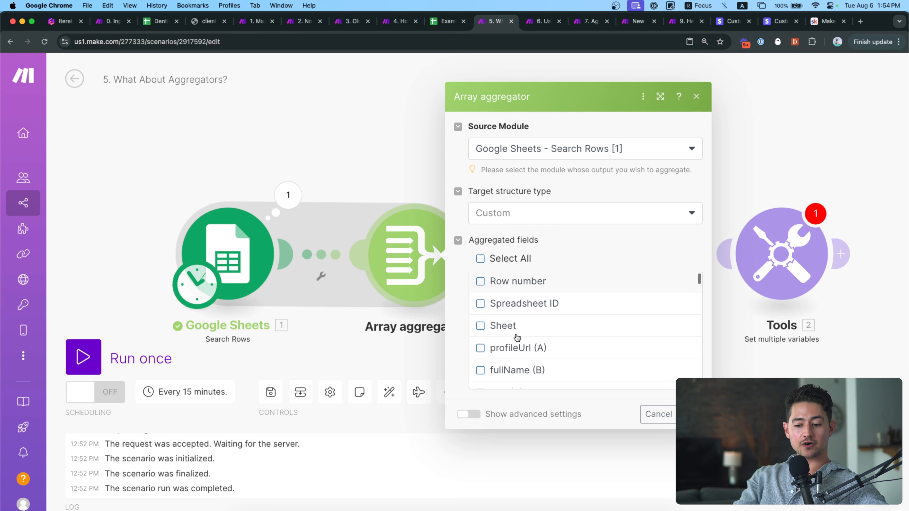
pyautogui.scroll(-3, 517, 338)
pyautogui.scroll(3, 517, 338)
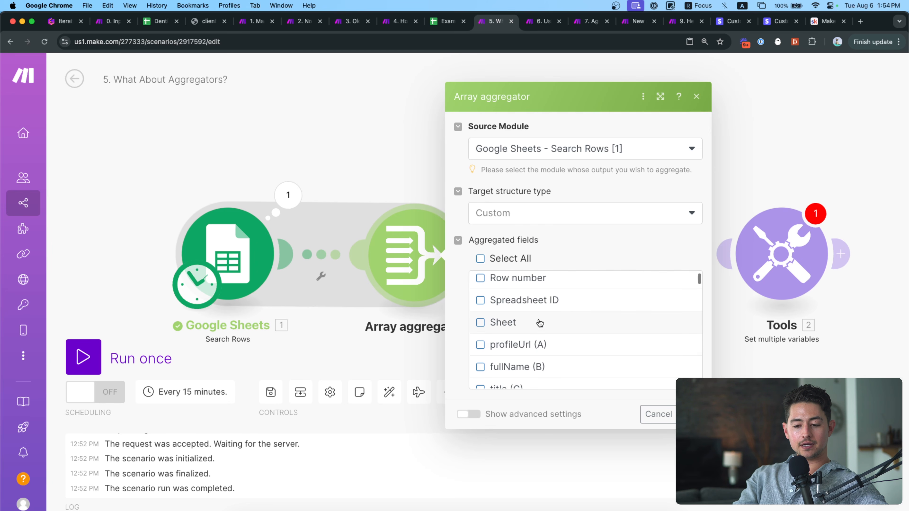
pyautogui.scroll(-1, 533, 324)
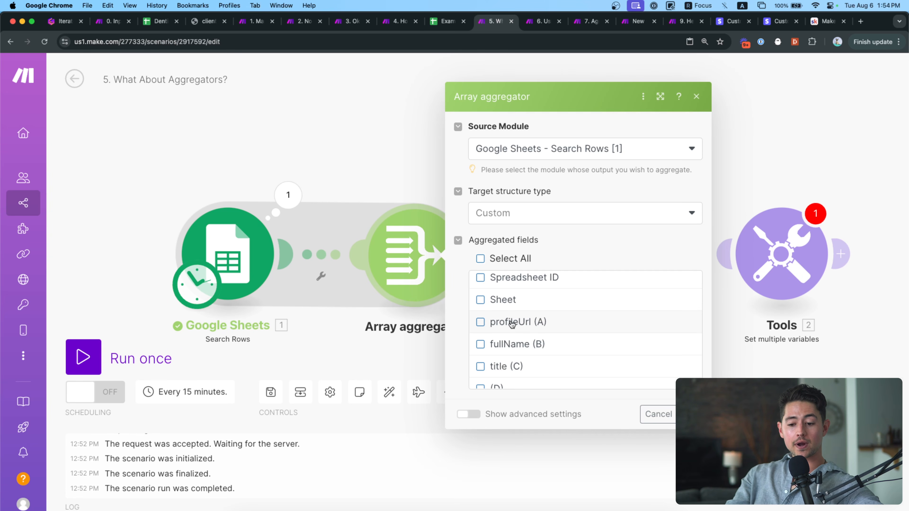
pyautogui.click(481, 322)
pyautogui.click(481, 345)
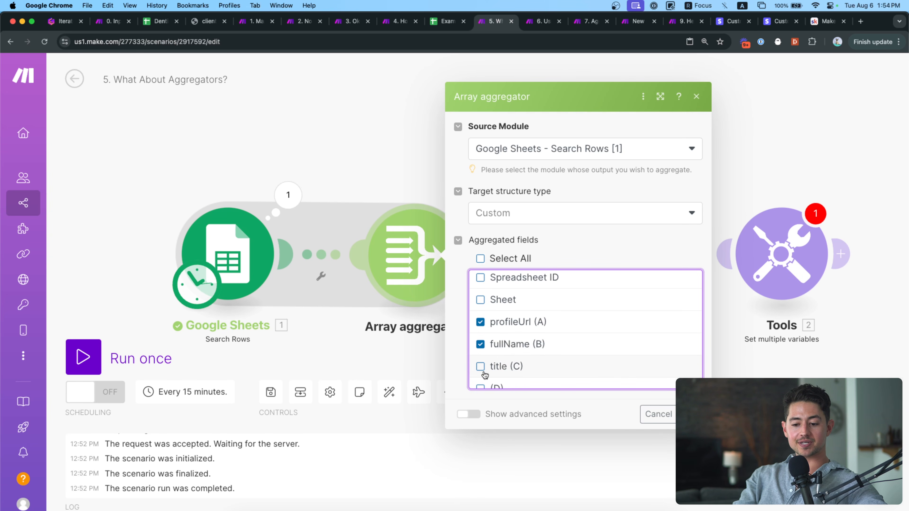
pyautogui.click(482, 366)
pyautogui.scroll(3, 513, 350)
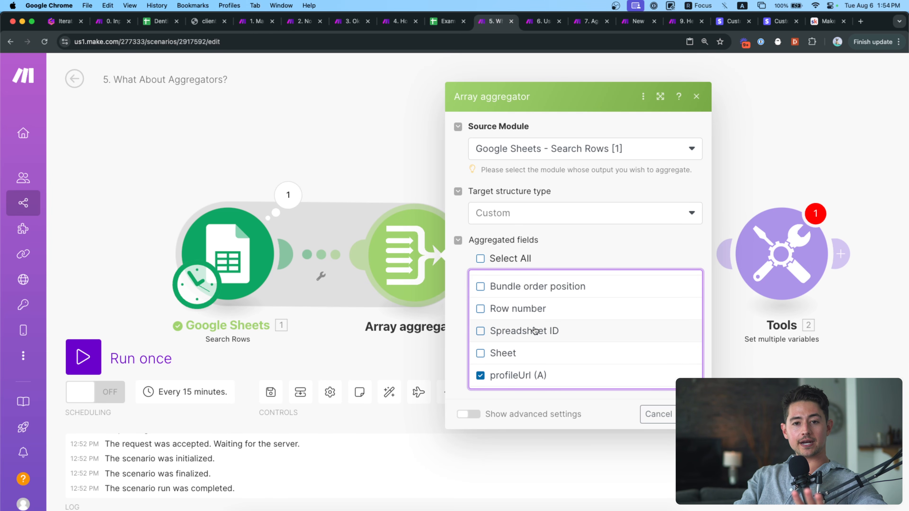
pyautogui.scroll(-3, 606, 379)
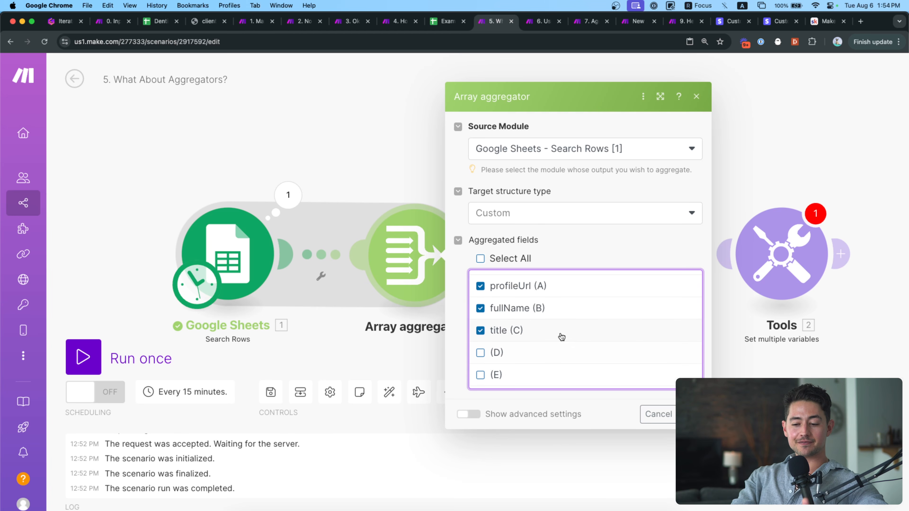
pyautogui.scroll(1, 562, 337)
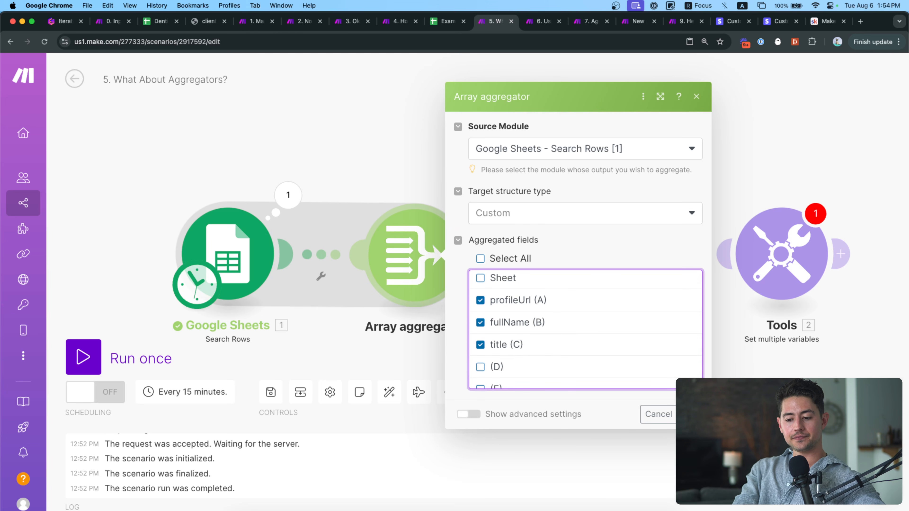
pyautogui.click(690, 414)
# Unlink Tools from the Array aggregator and run the scenario once, ignoring warnings.
pyautogui.moveTo(603, 339); pyautogui.dragTo(626, 328)
pyautogui.rightClick(603, 245)
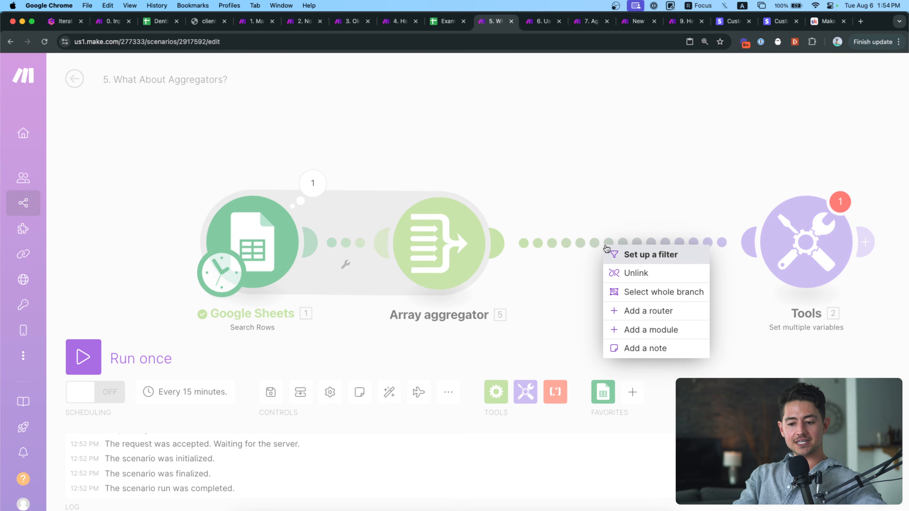
pyautogui.click(633, 273)
pyautogui.hscroll(2, 618, 233)
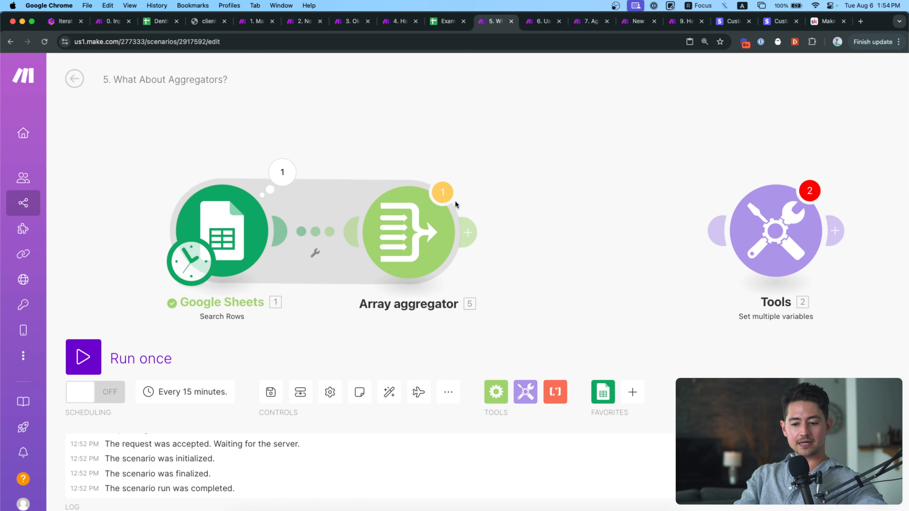
pyautogui.click(111, 358)
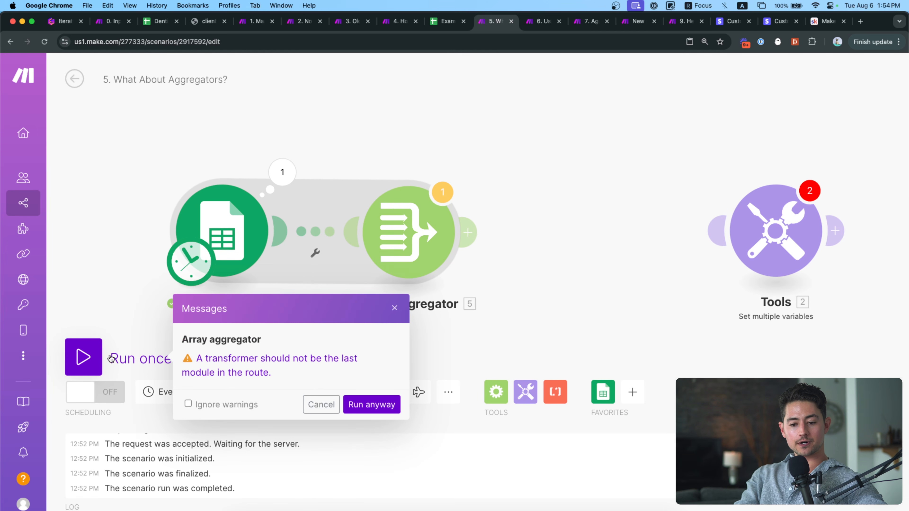
pyautogui.click(188, 404)
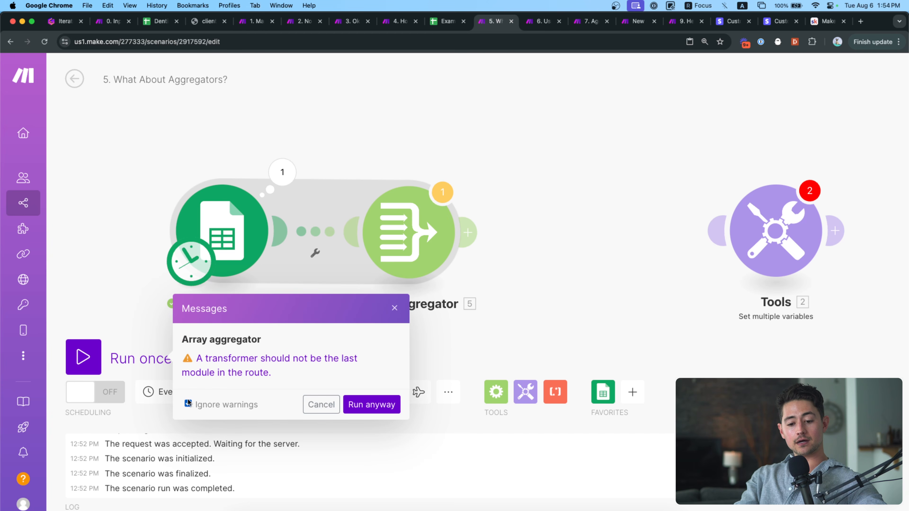
pyautogui.click(378, 405)
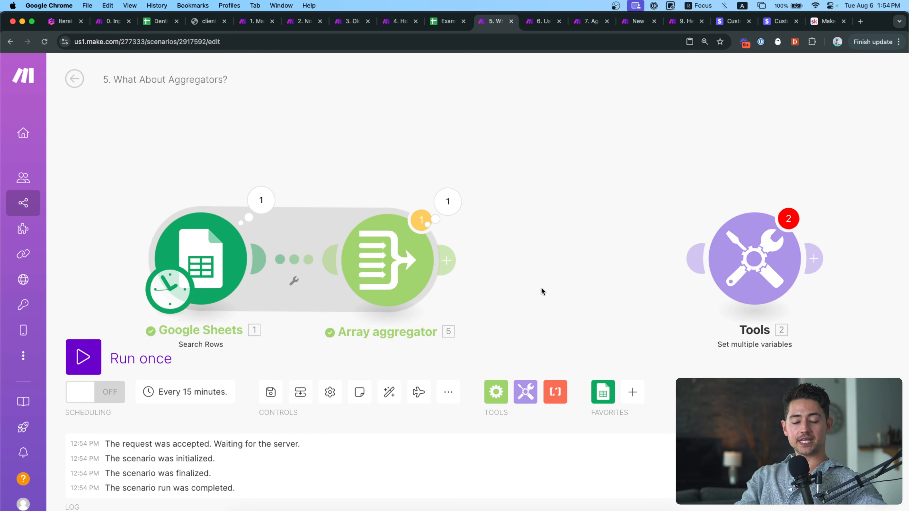
# Inspect the Google Sheets run output, collapsing its five bundles.
pyautogui.moveTo(545, 242); pyautogui.dragTo(543, 233)
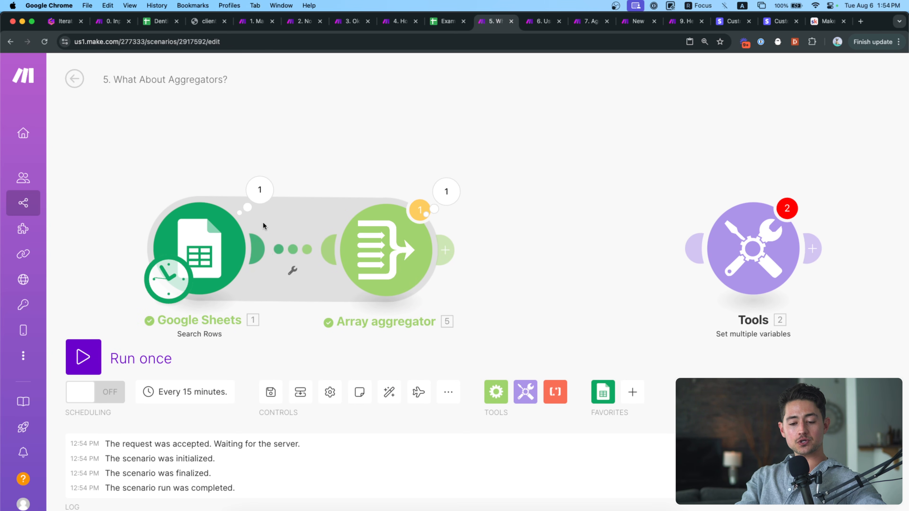
pyautogui.click(260, 190)
pyautogui.click(330, 305)
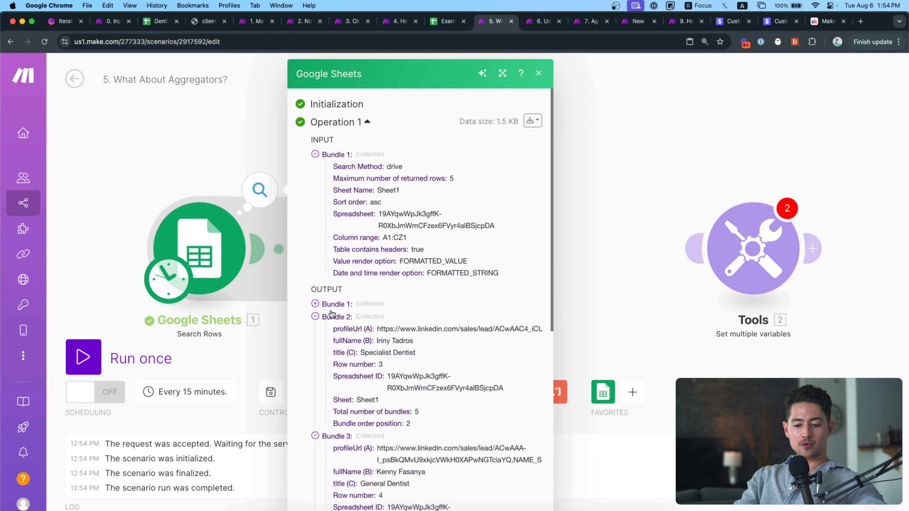
pyautogui.click(332, 316)
pyautogui.click(333, 329)
pyautogui.click(334, 343)
pyautogui.click(335, 352)
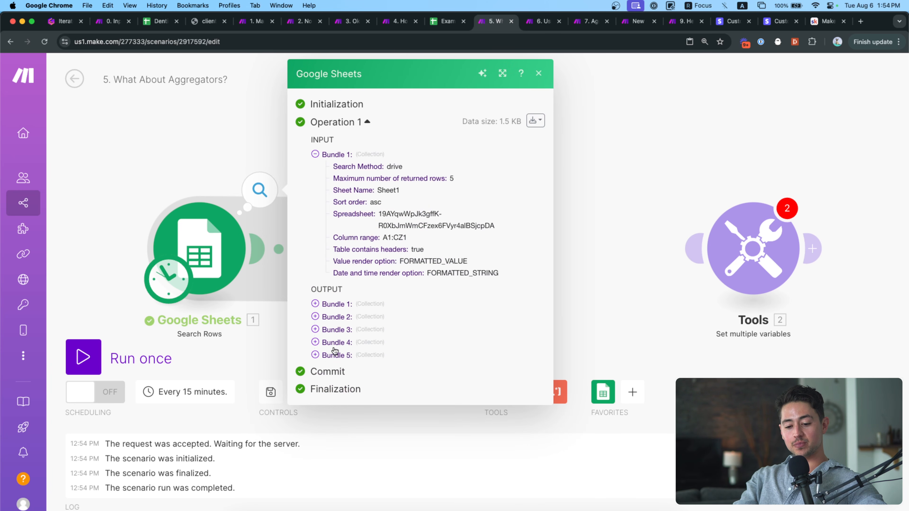
pyautogui.click(238, 159)
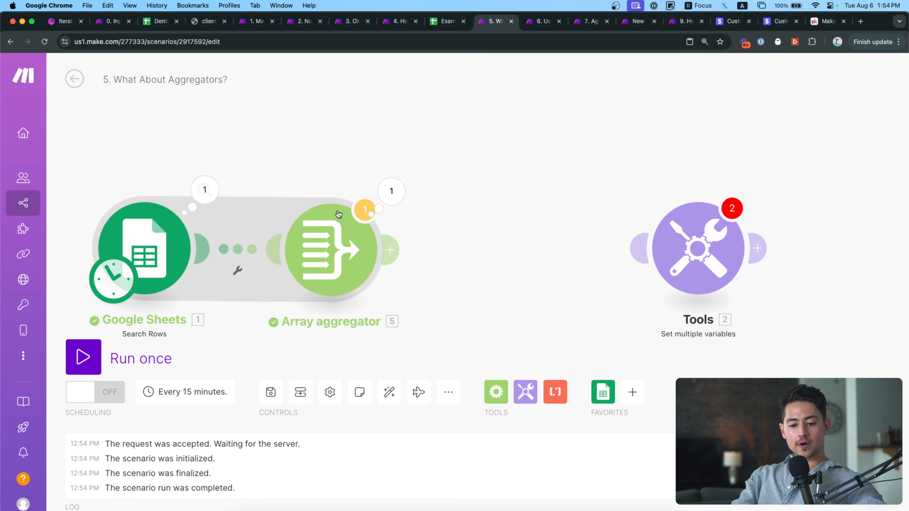
# Examine input Bundle 1's profile URL, full name and General Dentist title in the aggregator output.
pyautogui.click(389, 203)
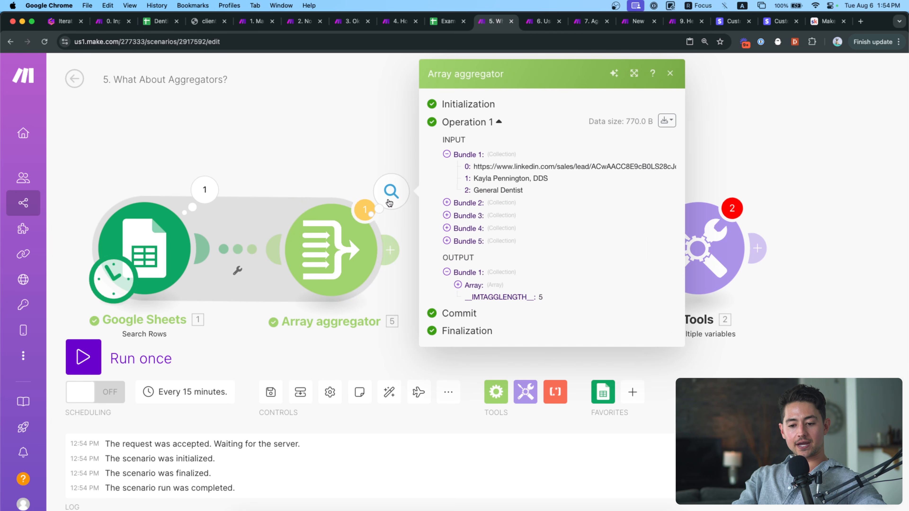
pyautogui.click(447, 155)
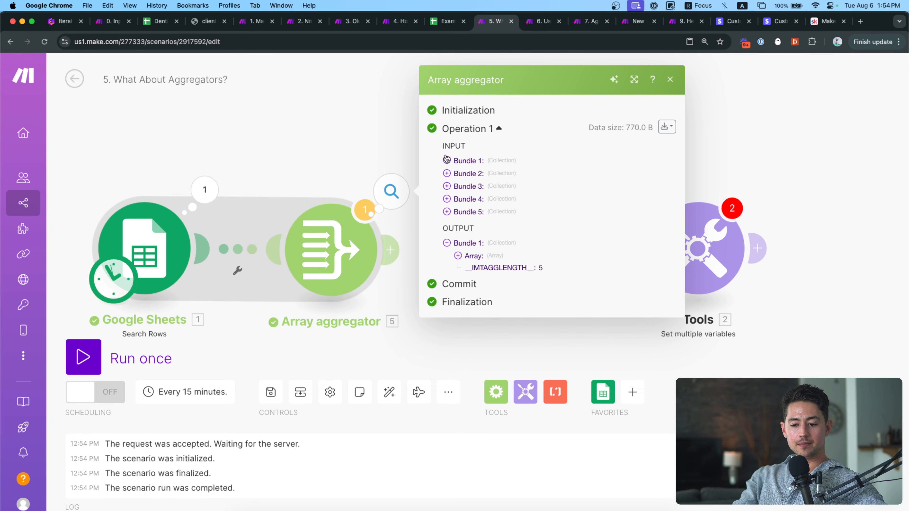
pyautogui.click(458, 163)
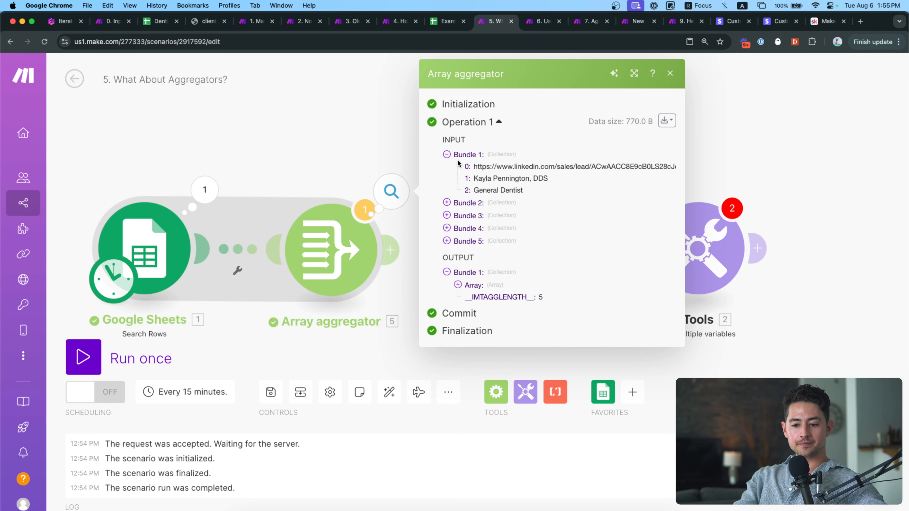
pyautogui.tripleClick(482, 165)
pyautogui.tripleClick(482, 177)
pyautogui.tripleClick(483, 167)
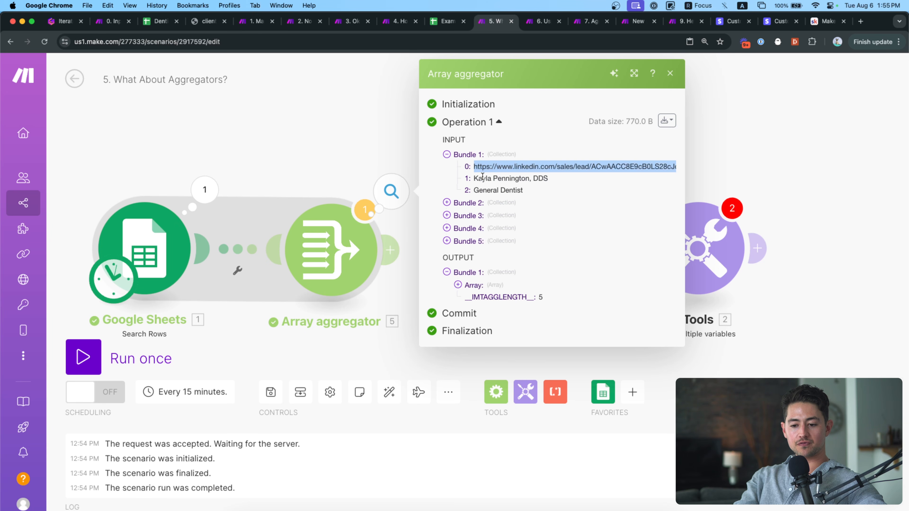
pyautogui.tripleClick(482, 177)
pyautogui.tripleClick(491, 189)
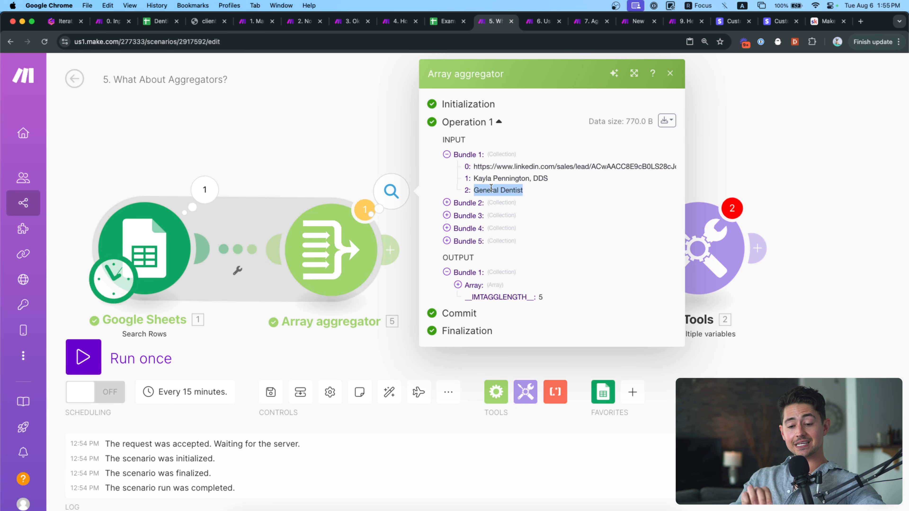
# Expand the aggregated output array and its items 1 through 5, then close the output.
pyautogui.click(457, 285)
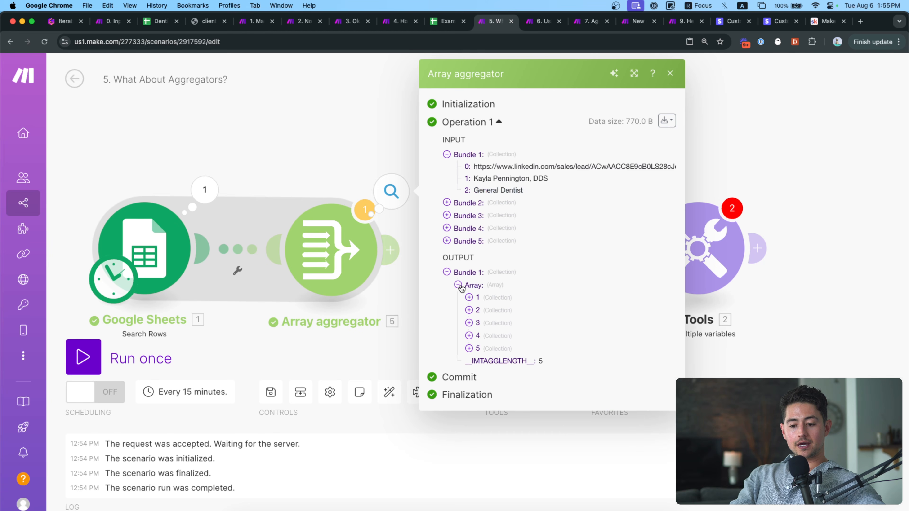
pyautogui.keyDown('ctrl'); pyautogui.scroll(5, 503, 322); pyautogui.keyUp('ctrl')
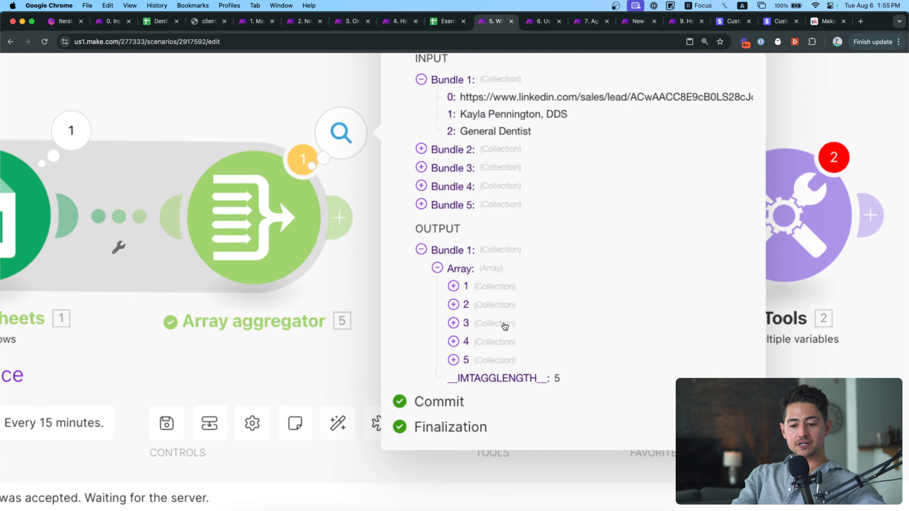
pyautogui.hscroll(3, 432, 220)
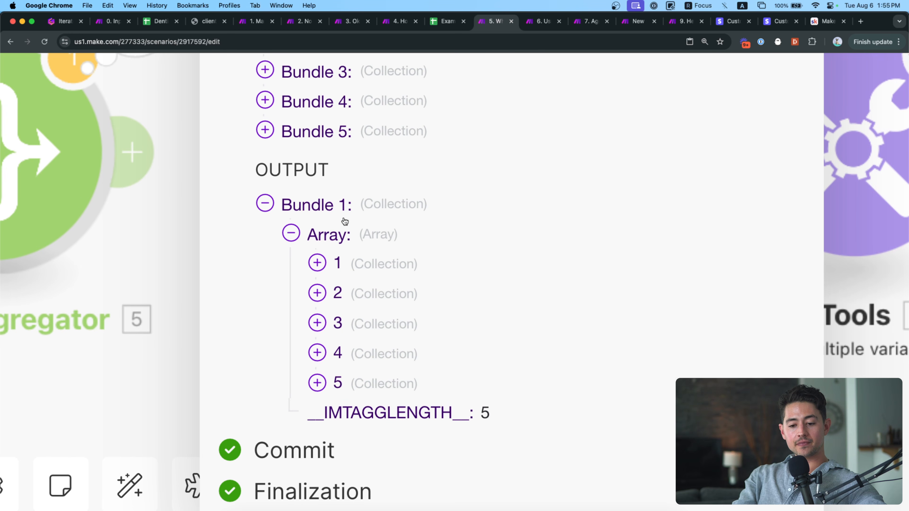
pyautogui.click(327, 262)
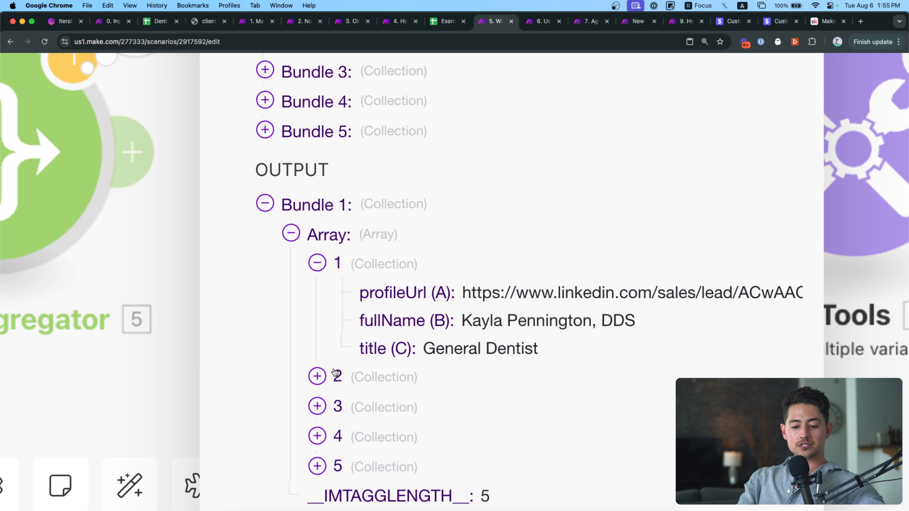
pyautogui.click(339, 377)
pyautogui.scroll(-4, 343, 389)
pyautogui.click(342, 346)
pyautogui.scroll(-3, 341, 345)
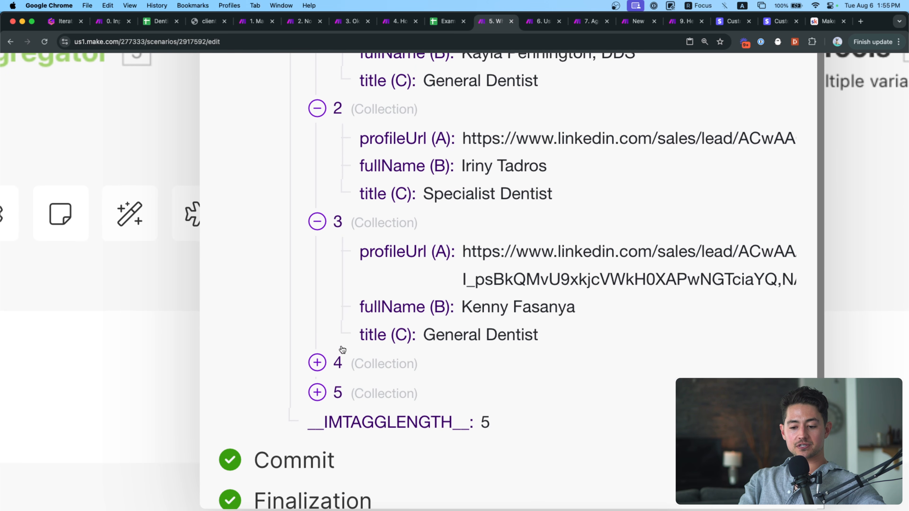
pyautogui.click(341, 362)
pyautogui.click(351, 471)
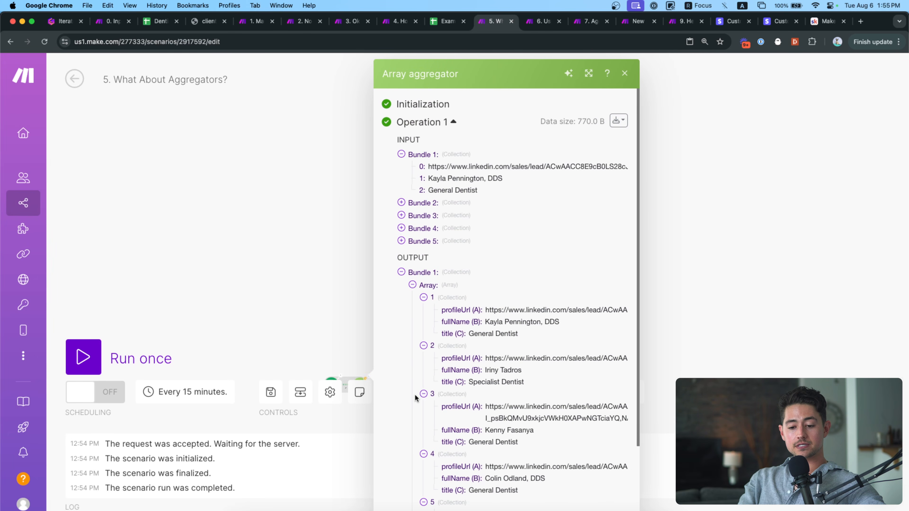
pyautogui.scroll(1, 415, 394)
pyautogui.scroll(-1, 414, 394)
pyautogui.click(320, 309)
# Drag Tools beside the Array aggregator to relink it and review its generalDentists variable.
pyautogui.moveTo(320, 309); pyautogui.dragTo(296, 202)
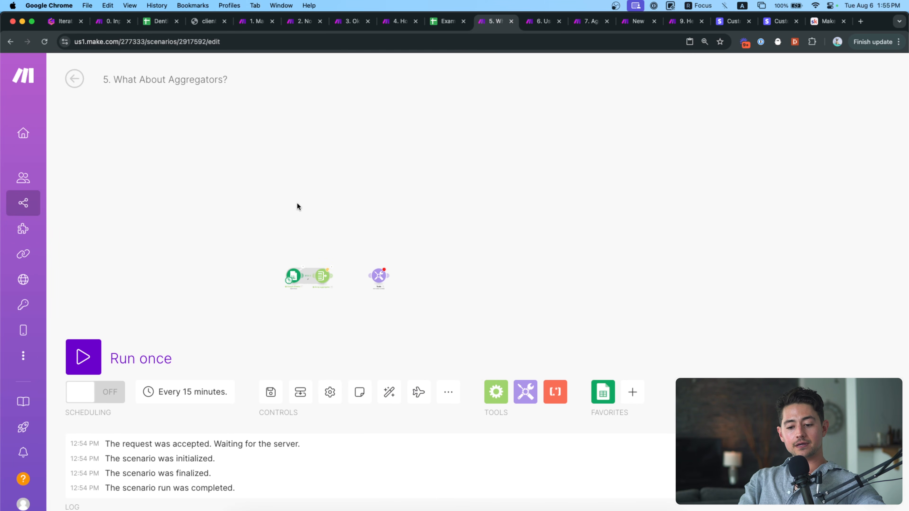
pyautogui.scroll(5, 318, 280)
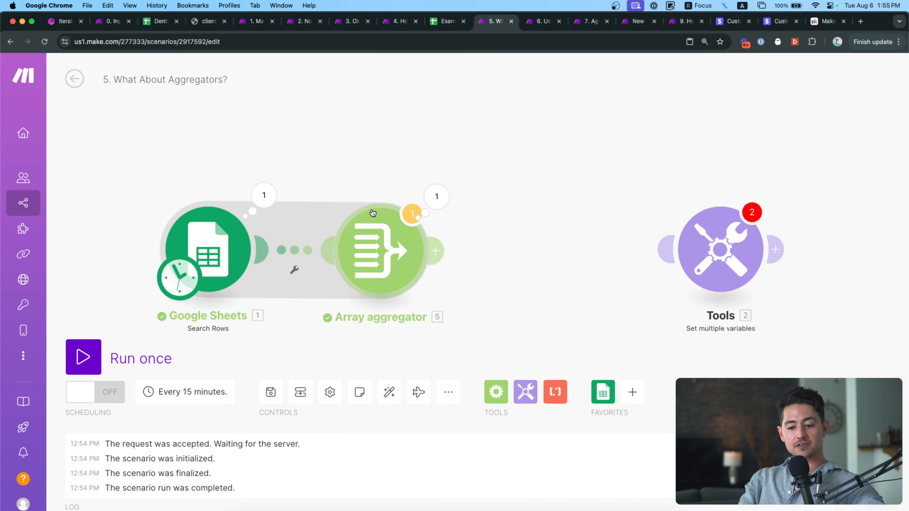
pyautogui.moveTo(372, 182); pyautogui.dragTo(393, 165)
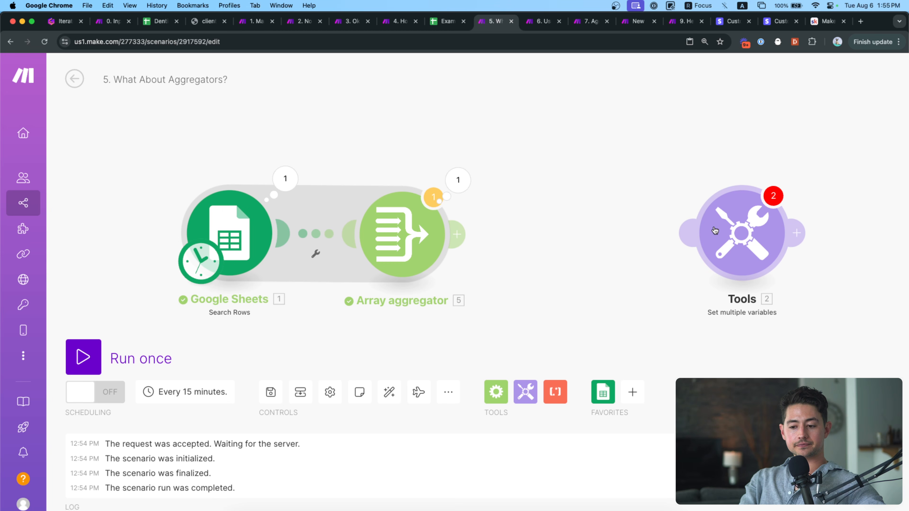
pyautogui.moveTo(715, 230); pyautogui.dragTo(558, 231)
pyautogui.click(558, 232)
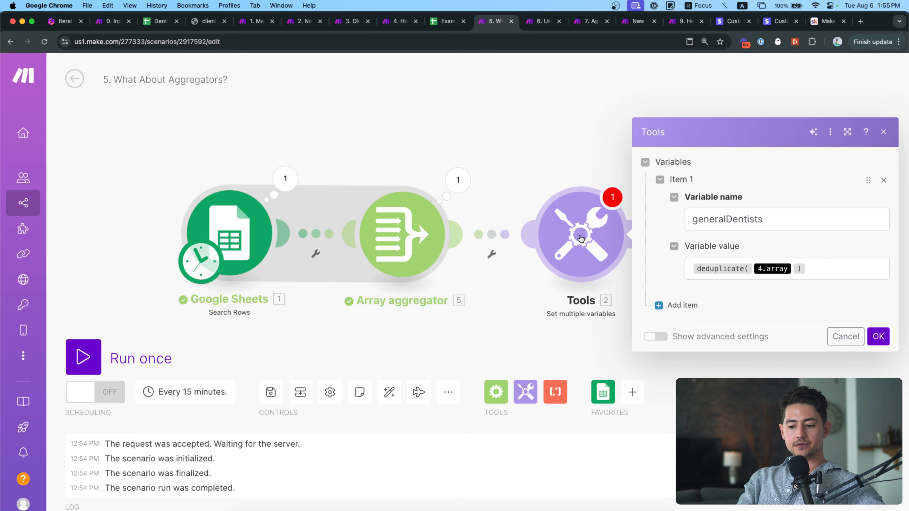
pyautogui.click(404, 139)
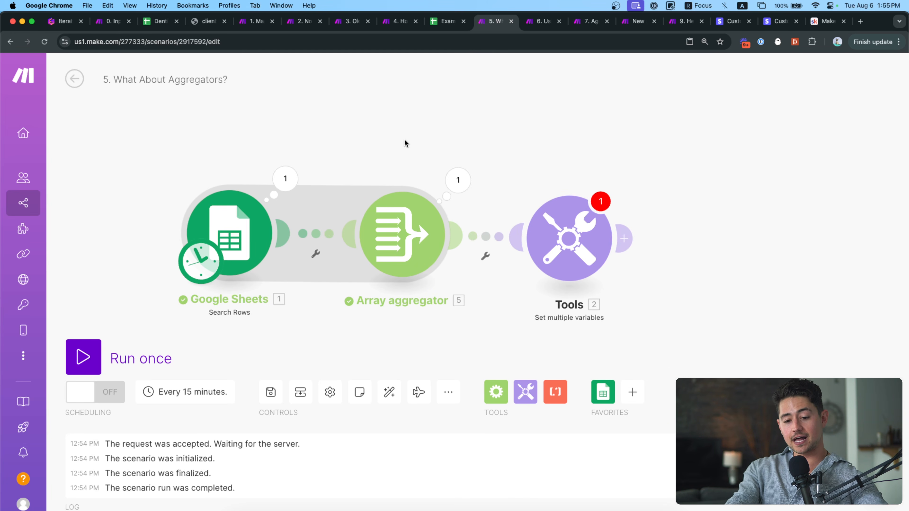
# In the Dentist List sheet, insert an empty row below row 3.
pyautogui.click(165, 23)
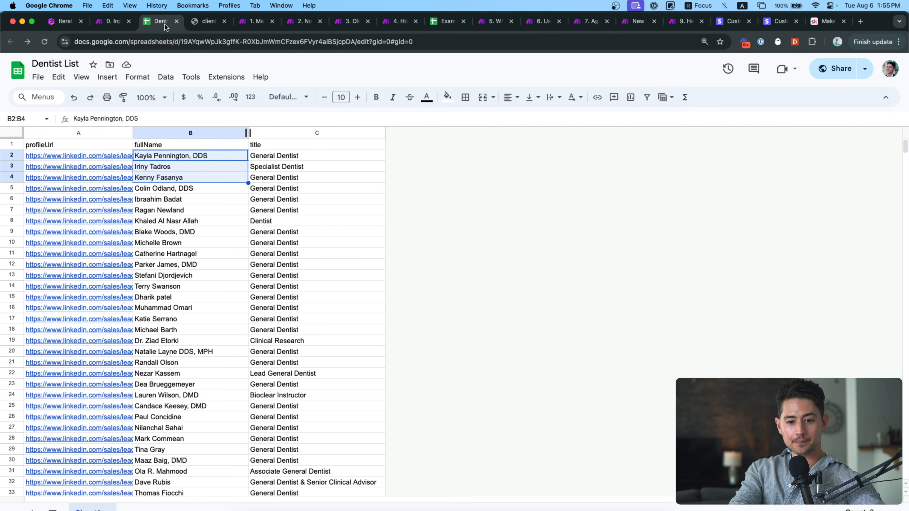
pyautogui.click(163, 167)
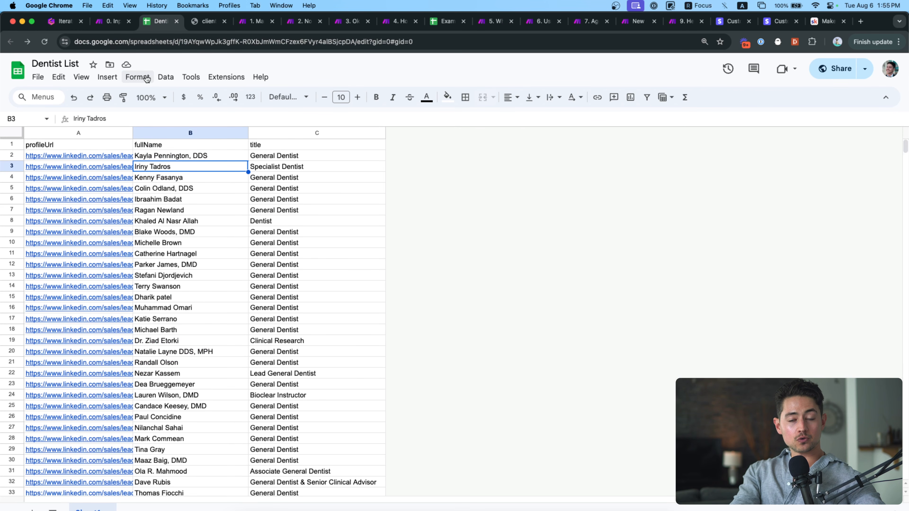
pyautogui.rightClick(10, 167)
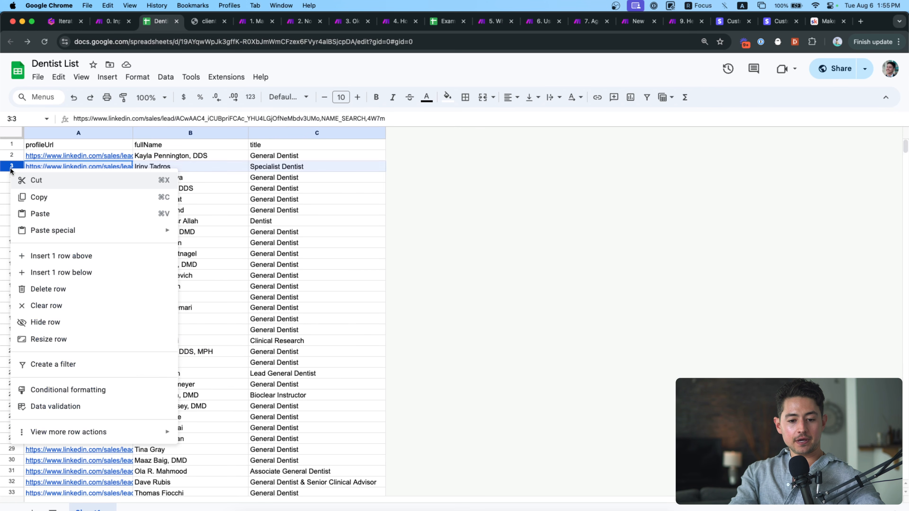
pyautogui.click(72, 273)
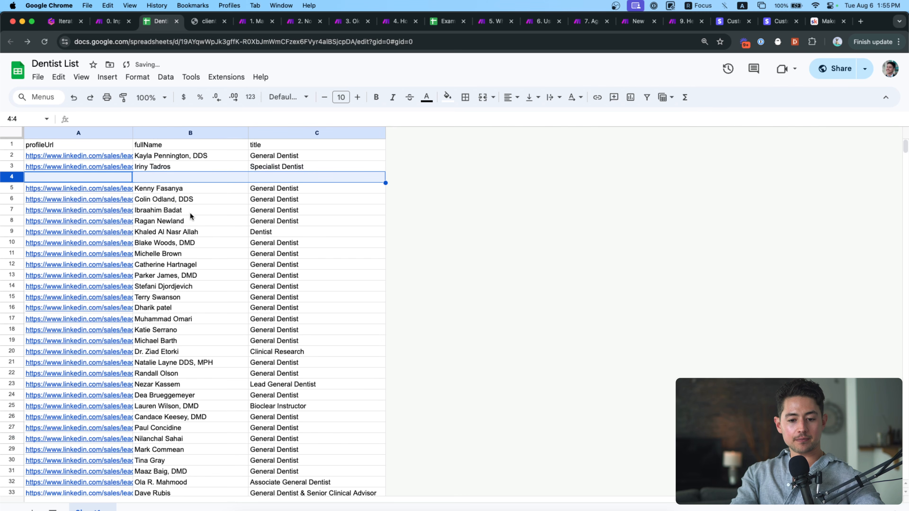
# Copy row 3's profileUrl, fullName and title into row 4 and readjust column A's width.
pyautogui.click(159, 169)
pyautogui.press('Left')
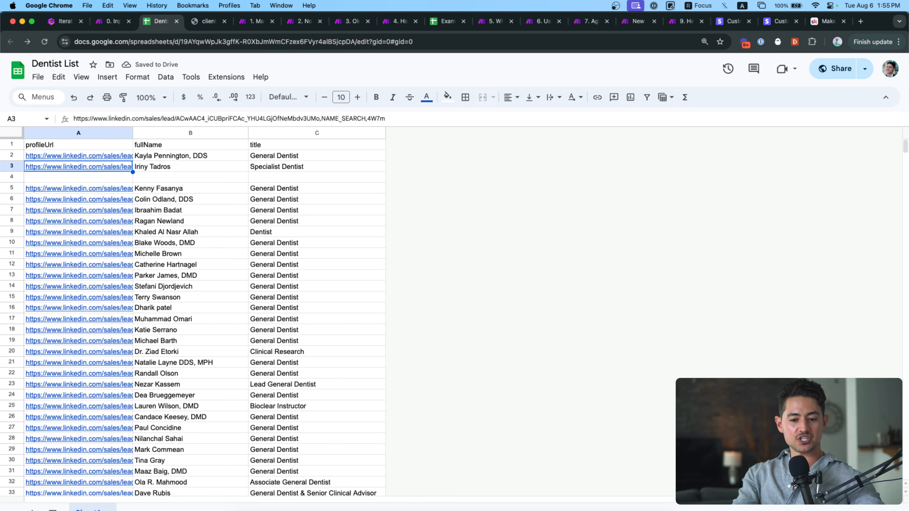
pyautogui.press('super+shift+Right')
pyautogui.press('super+c')
pyautogui.press('Down')
pyautogui.press('super+v')
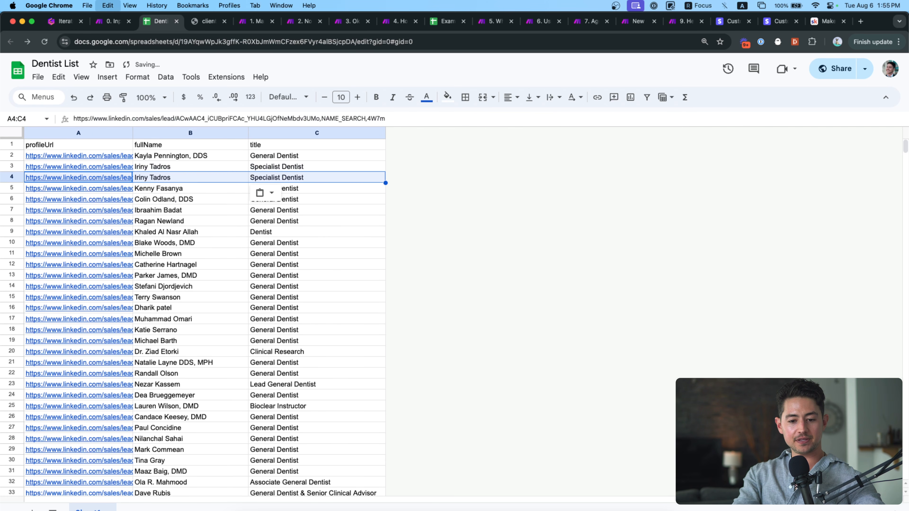
pyautogui.doubleClick(132, 132)
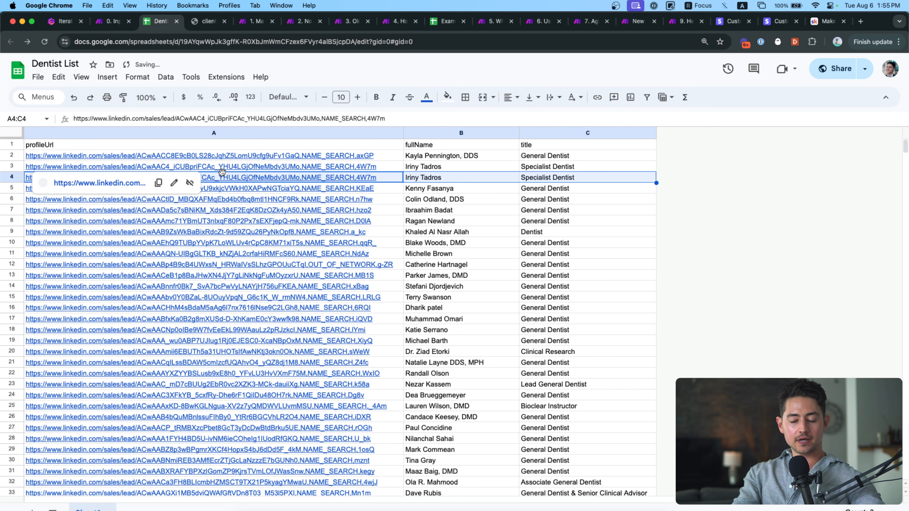
pyautogui.click(329, 190)
pyautogui.moveTo(402, 133); pyautogui.dragTo(342, 199)
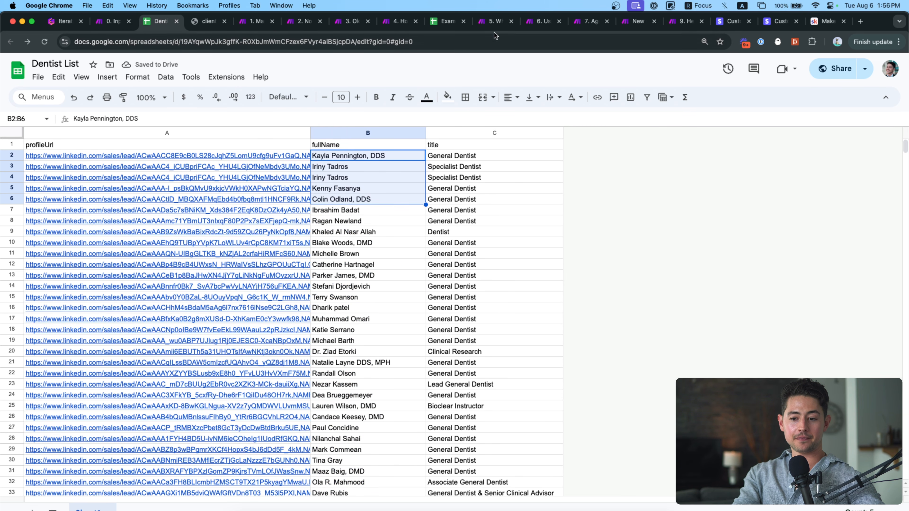
pyautogui.click(496, 22)
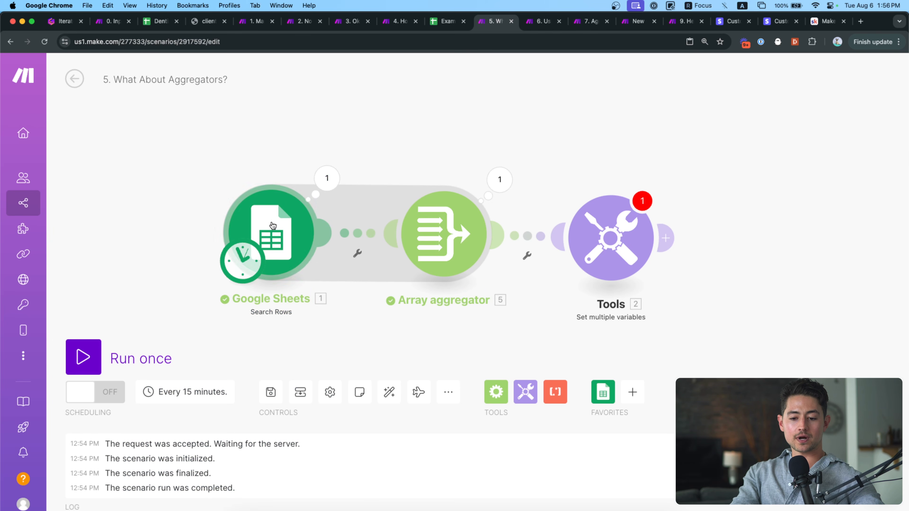
# Run only the Google Sheets module and scroll through its five returned bundles.
pyautogui.rightClick(280, 223)
pyautogui.click(322, 253)
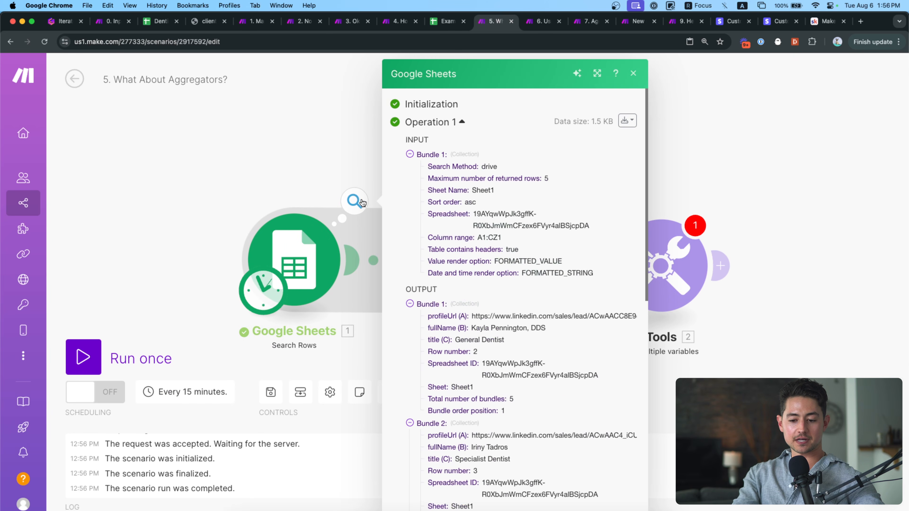
pyautogui.scroll(-3, 493, 258)
pyautogui.doubleClick(496, 245)
pyautogui.scroll(-6, 494, 258)
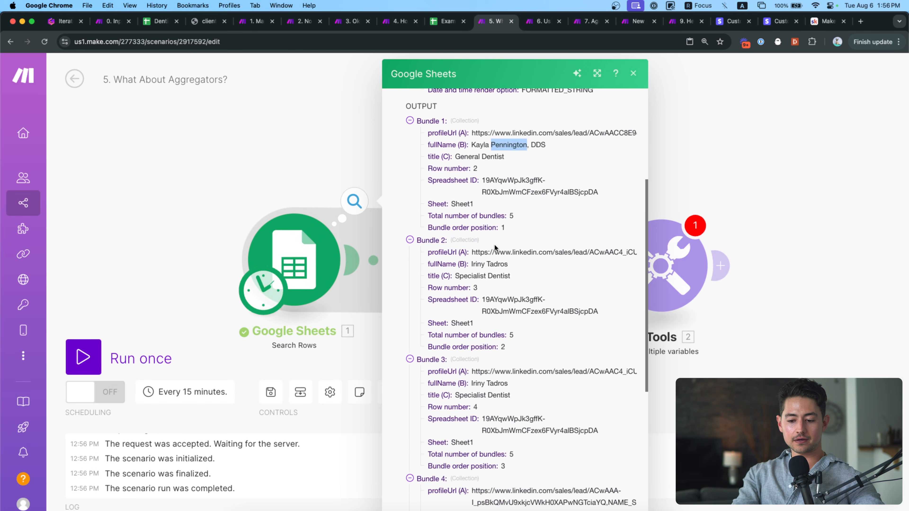
pyautogui.scroll(-3, 494, 283)
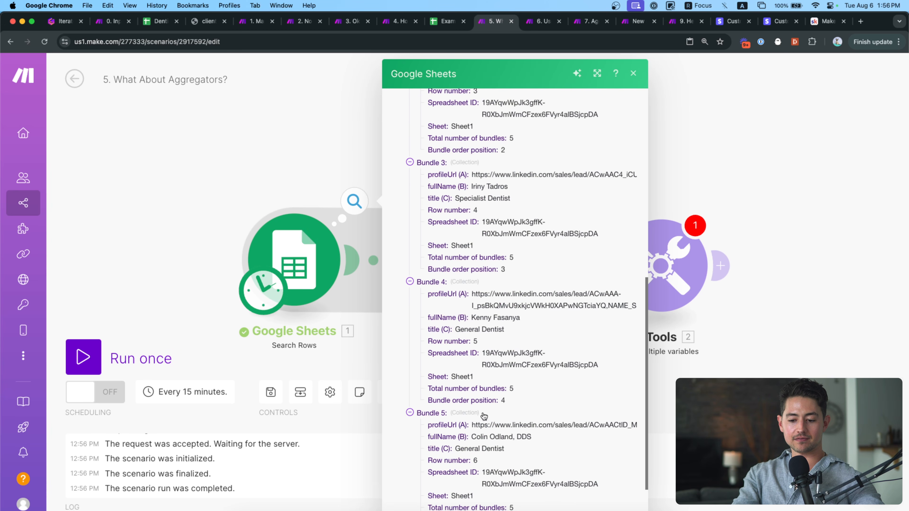
pyautogui.click(288, 155)
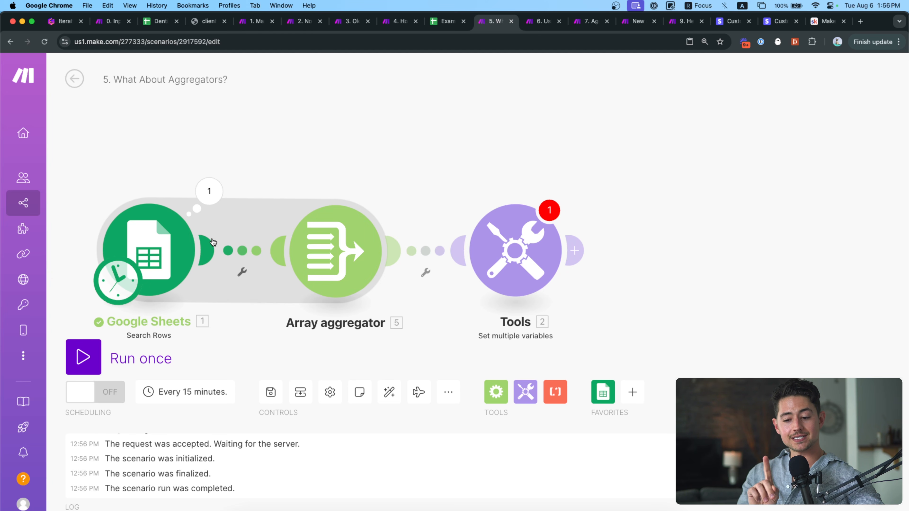
# Replace the generalDentists value with deduplicate(5.Array[]) mapped from the Array aggregator.
pyautogui.click(476, 240)
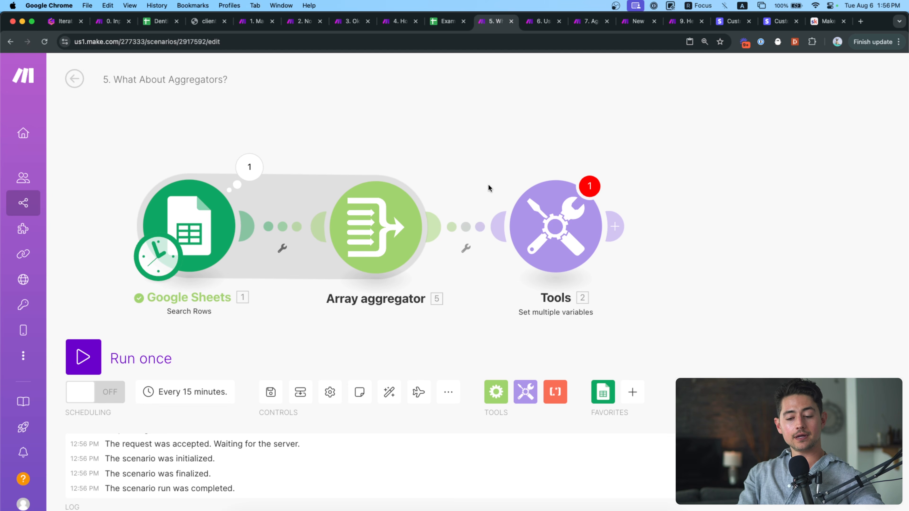
pyautogui.click(822, 258)
pyautogui.hotkey('ctrl', 'a')
pyautogui.press('BackSpace')
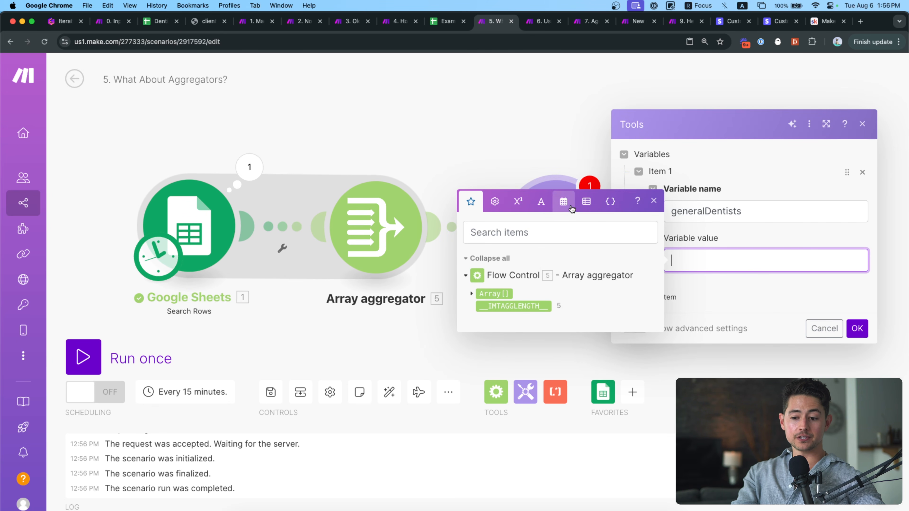
pyautogui.click(594, 209)
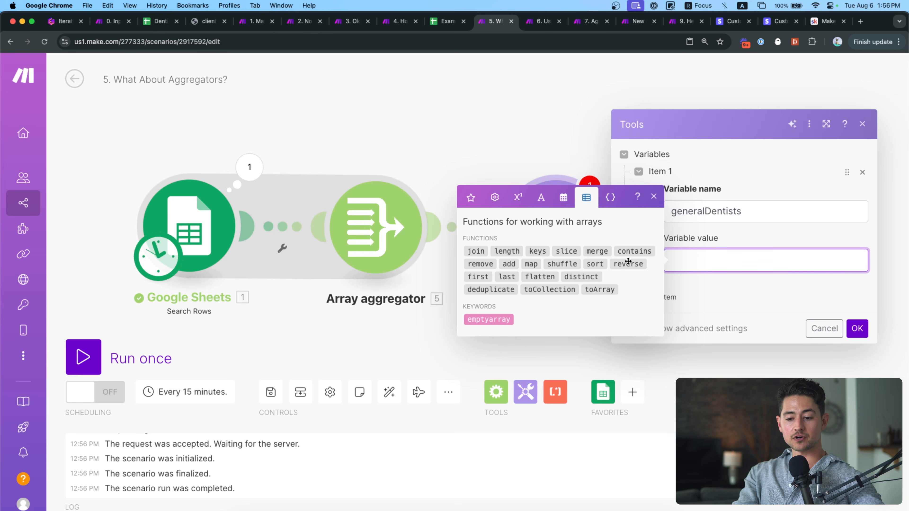
pyautogui.click(494, 290)
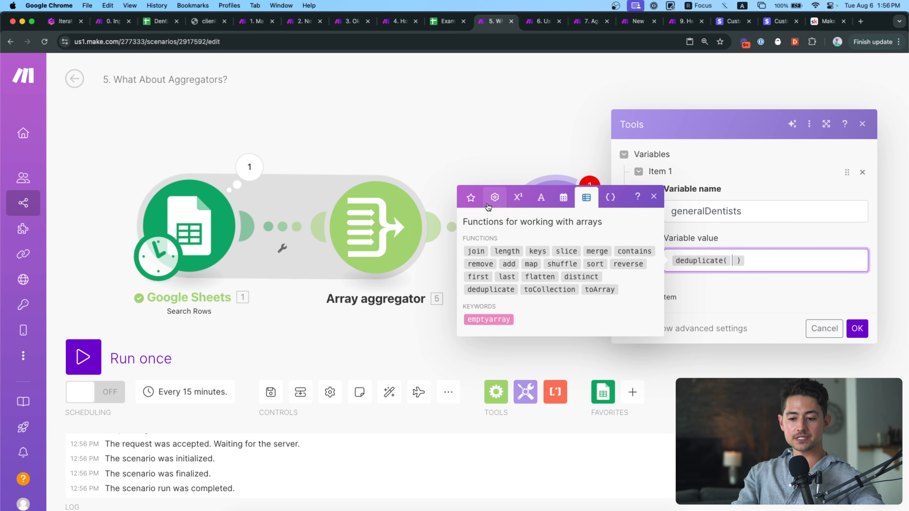
pyautogui.click(471, 197)
pyautogui.click(472, 294)
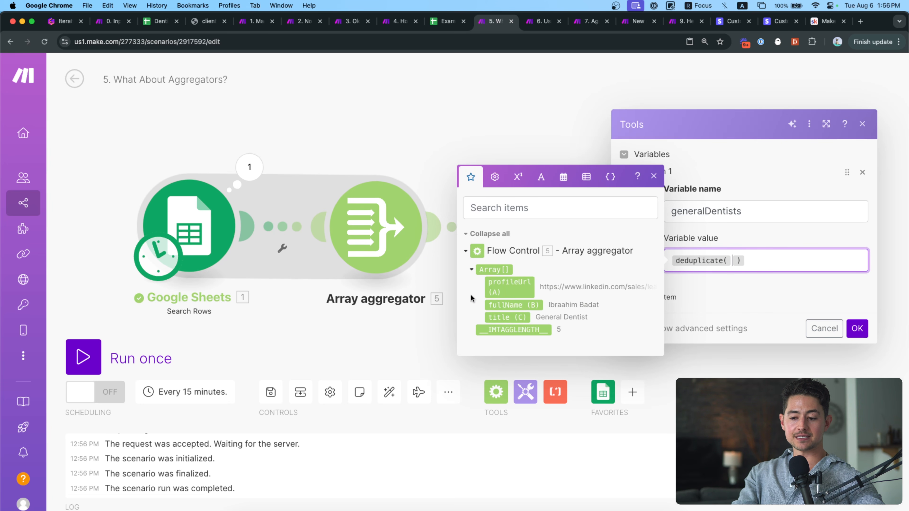
pyautogui.click(487, 271)
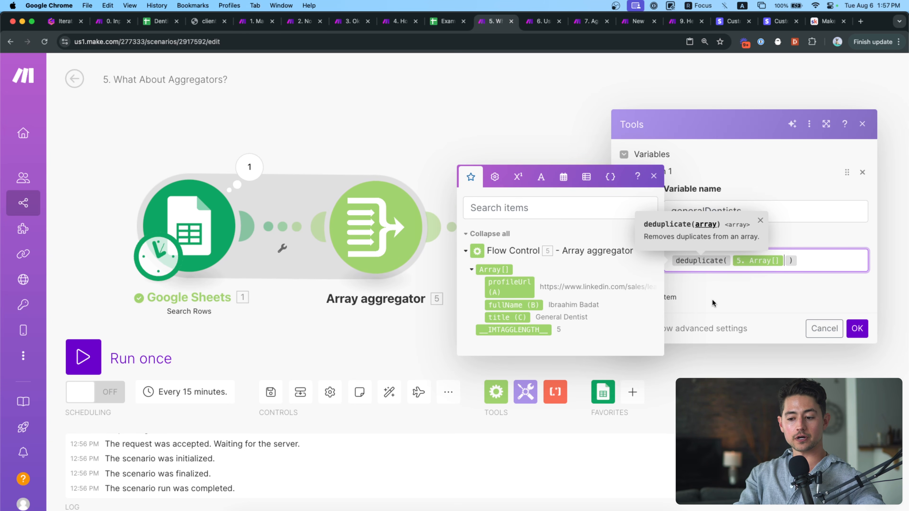
pyautogui.click(839, 251)
pyautogui.click(857, 328)
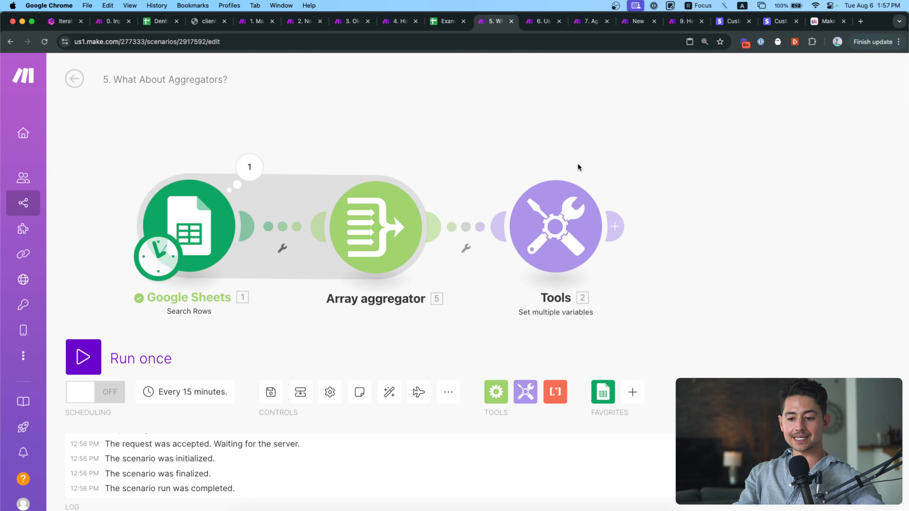
# Run the whole scenario once.
pyautogui.moveTo(576, 162); pyautogui.dragTo(555, 150)
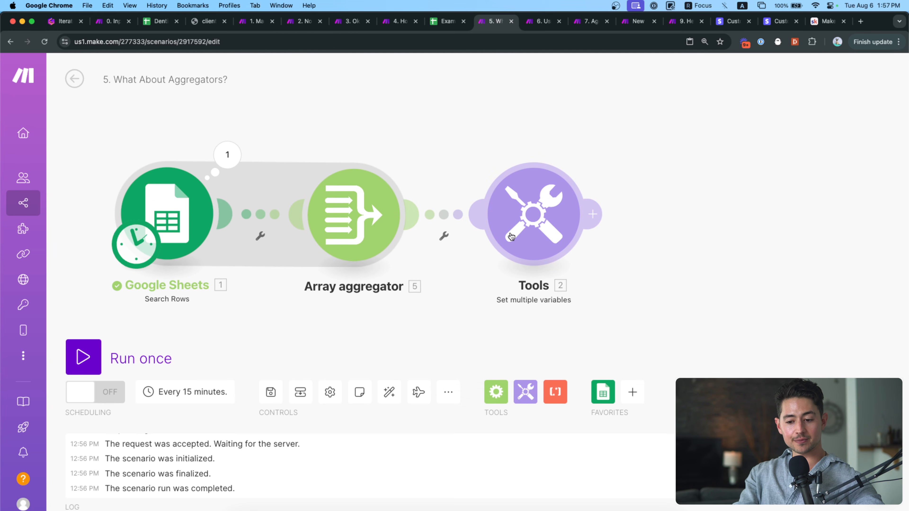
pyautogui.hscroll(3, 527, 172)
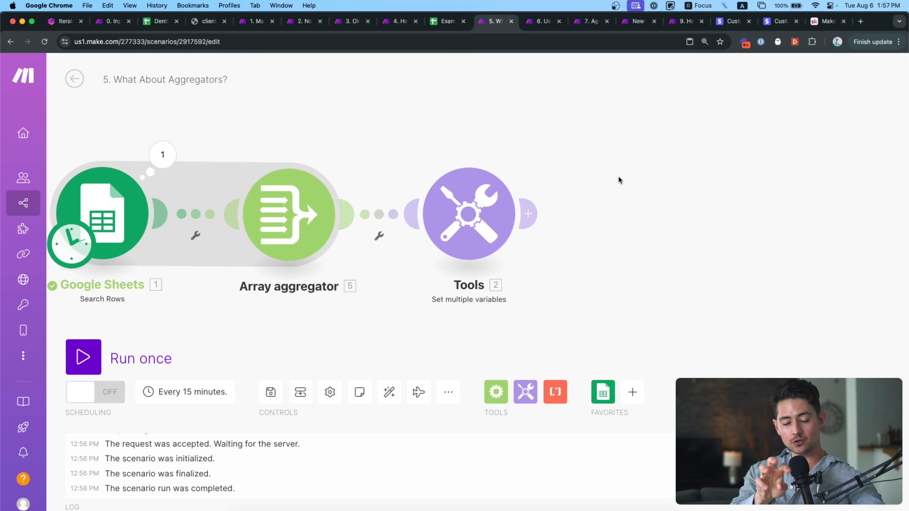
pyautogui.click(85, 357)
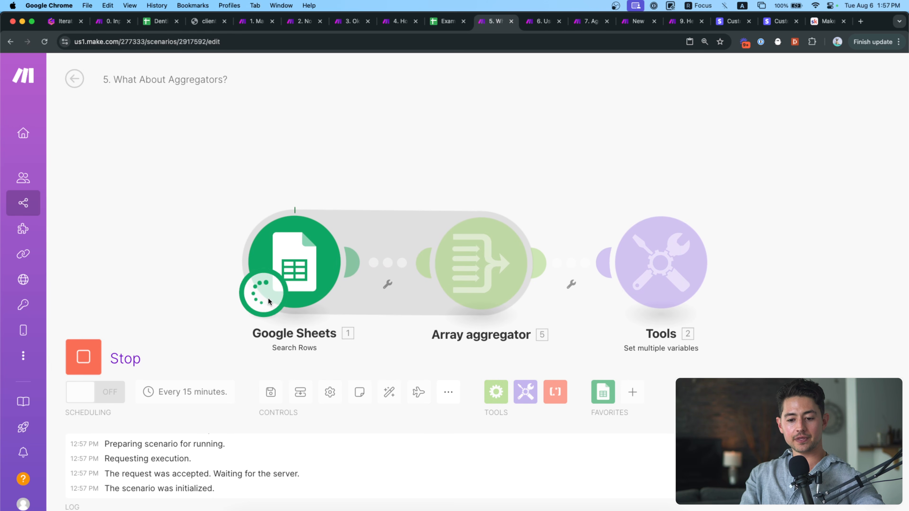
# Check the Sheets output, then expand aggregator array items 2 and 3 showing duplicate Specialist Dentist entries.
pyautogui.moveTo(470, 146); pyautogui.dragTo(408, 142)
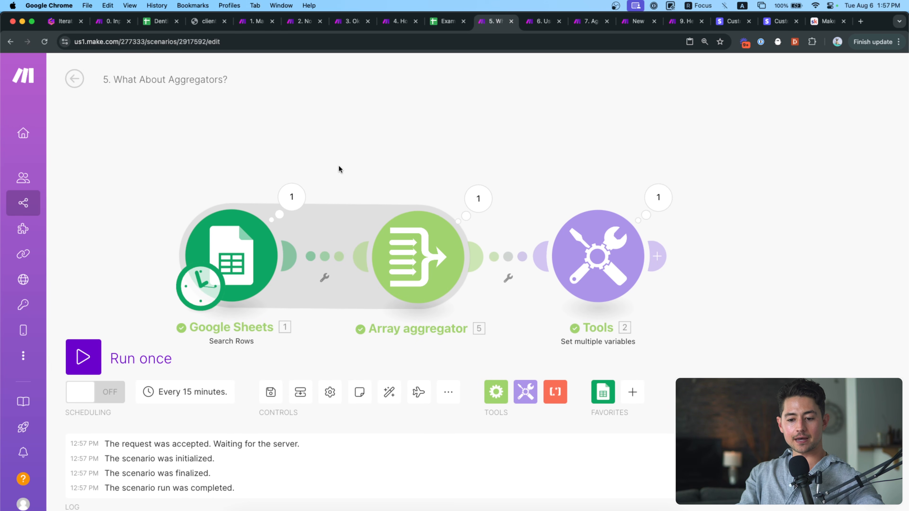
pyautogui.moveTo(339, 169); pyautogui.dragTo(291, 147)
pyautogui.click(243, 176)
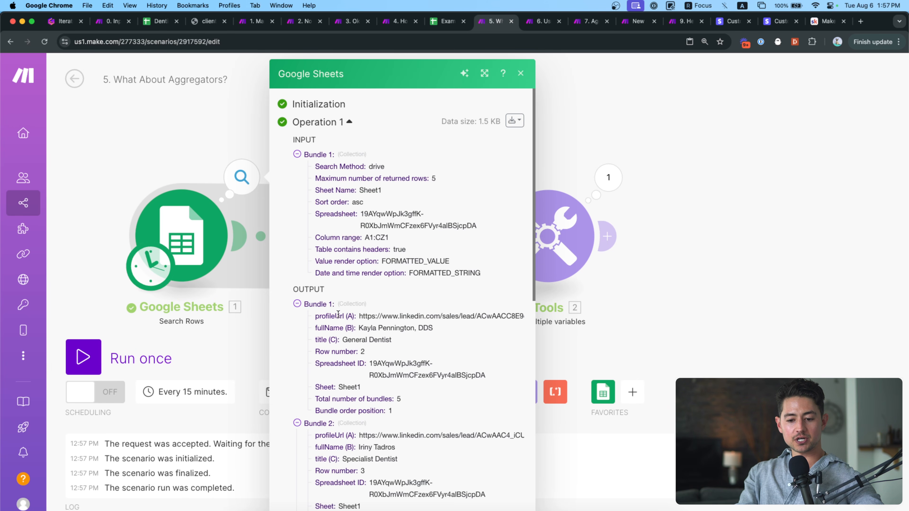
pyautogui.scroll(-5, 338, 314)
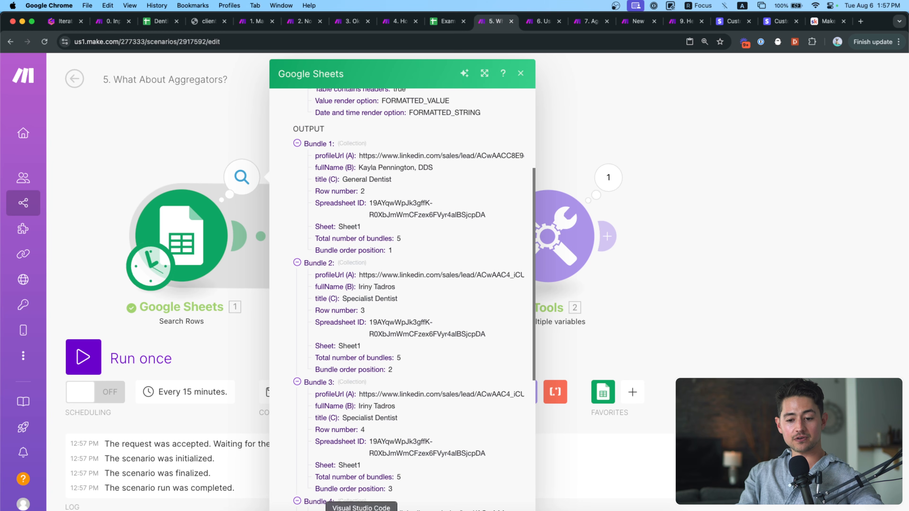
pyautogui.click(218, 150)
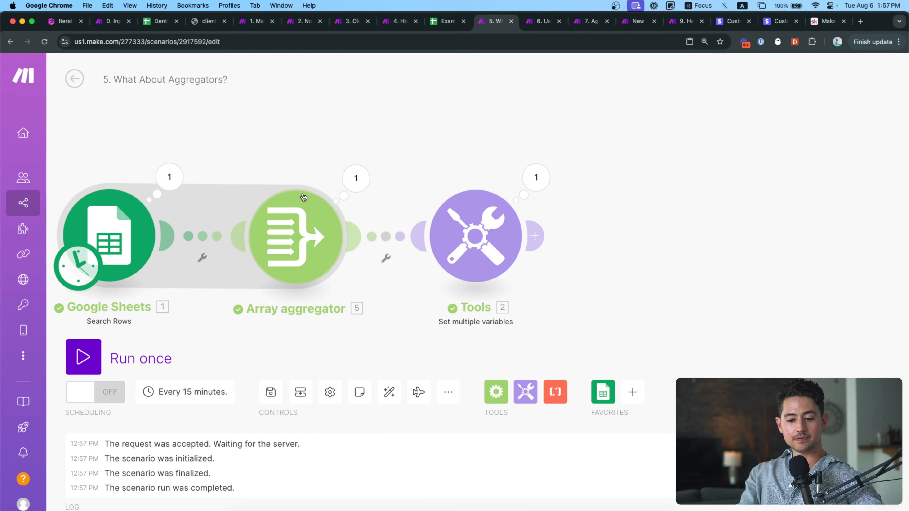
pyautogui.click(356, 178)
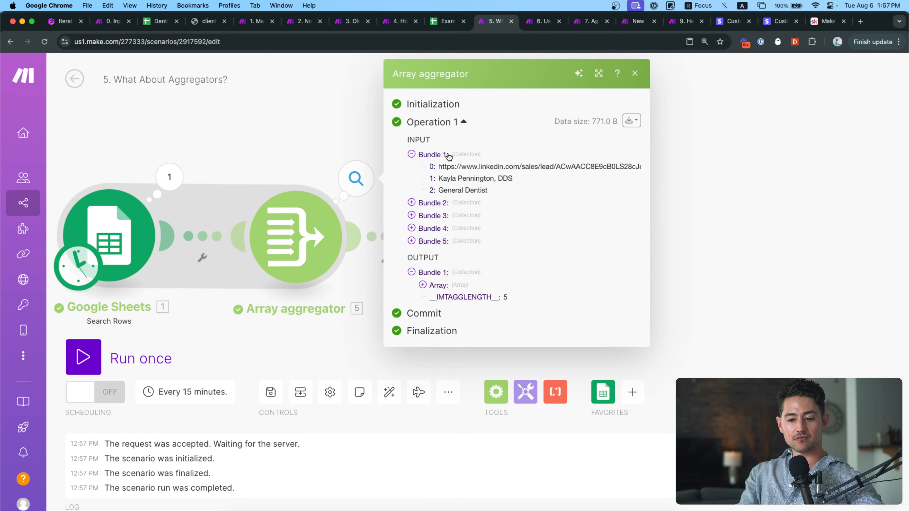
pyautogui.click(441, 285)
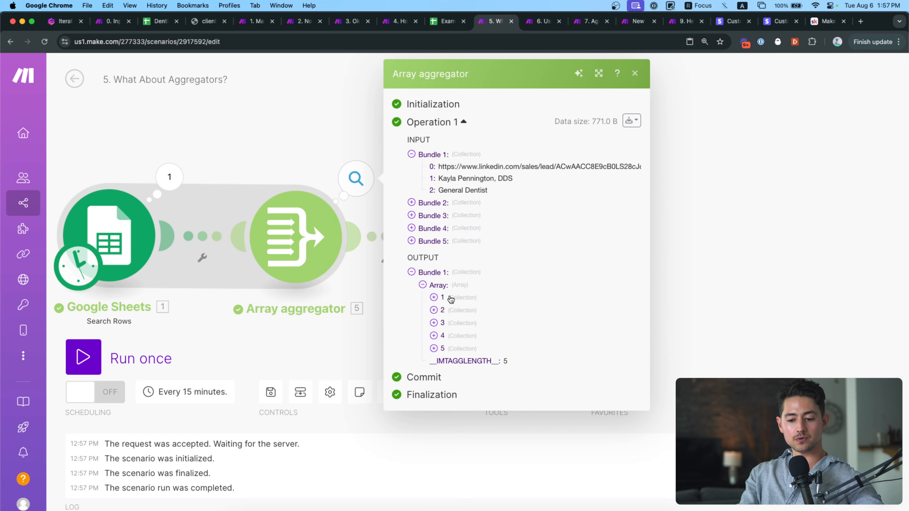
pyautogui.click(448, 310)
pyautogui.click(449, 359)
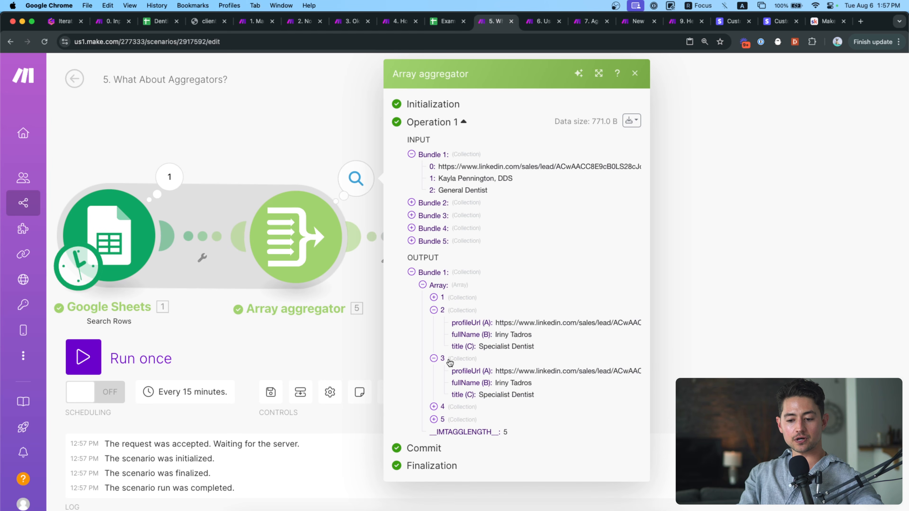
pyautogui.click(345, 346)
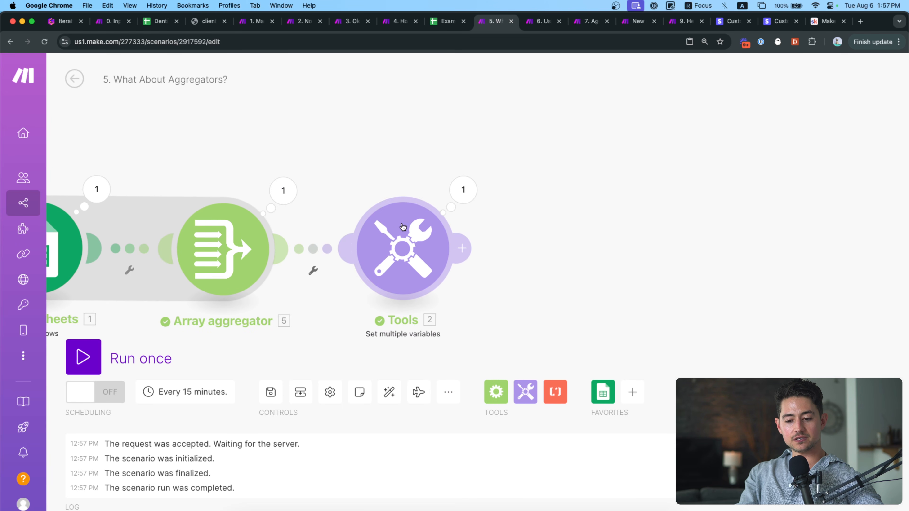
# Open the Tools module's run output and expand its input Variables value array.
pyautogui.click(461, 189)
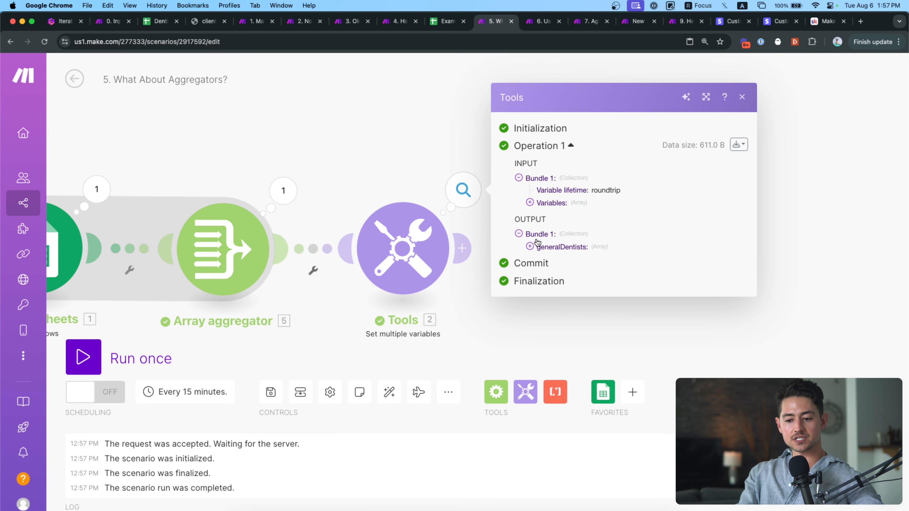
pyautogui.click(537, 203)
pyautogui.click(541, 211)
pyautogui.click(552, 222)
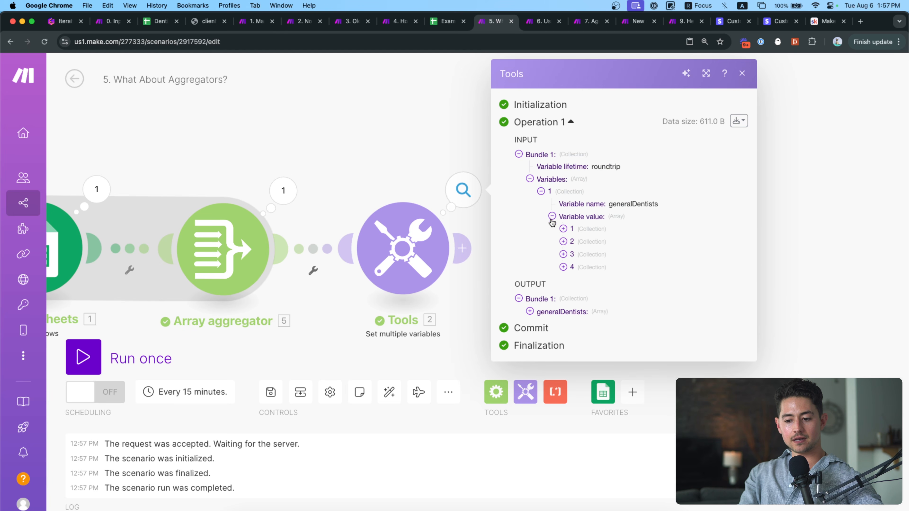
# Expand all four generalDentists output records, then close the output inspector.
pyautogui.click(545, 312)
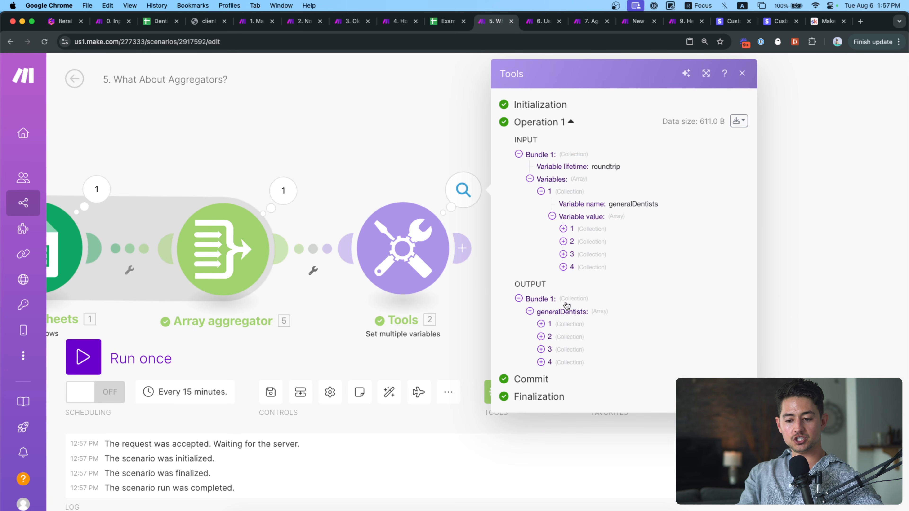
pyautogui.click(569, 324)
pyautogui.click(568, 373)
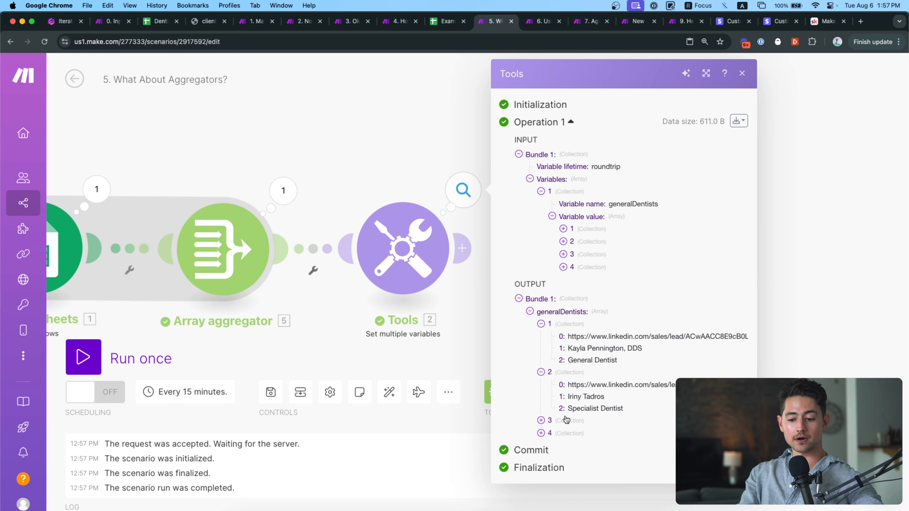
pyautogui.click(567, 420)
pyautogui.scroll(-1, 572, 447)
pyautogui.click(566, 465)
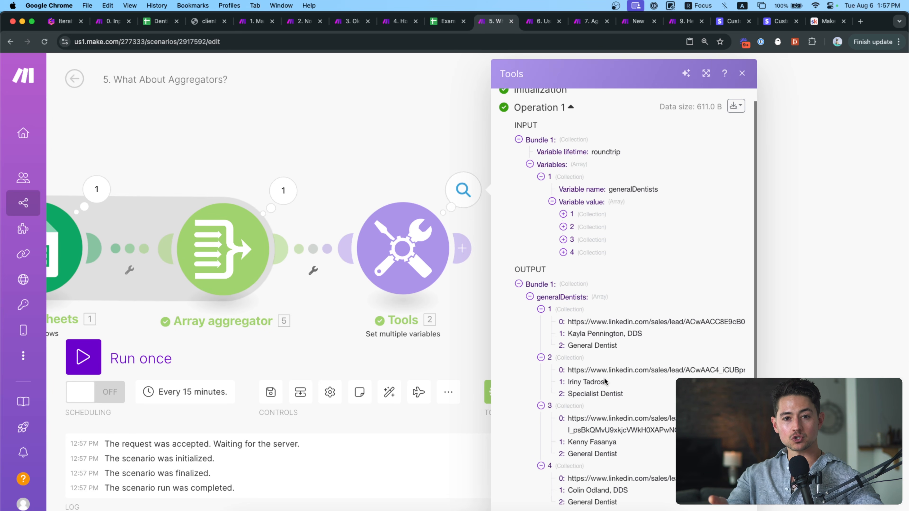
pyautogui.scroll(-2, 605, 382)
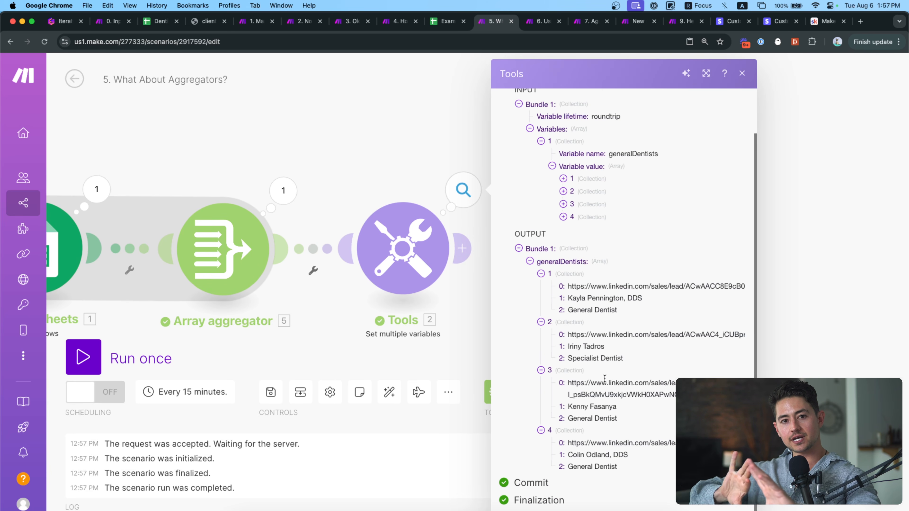
pyautogui.click(439, 124)
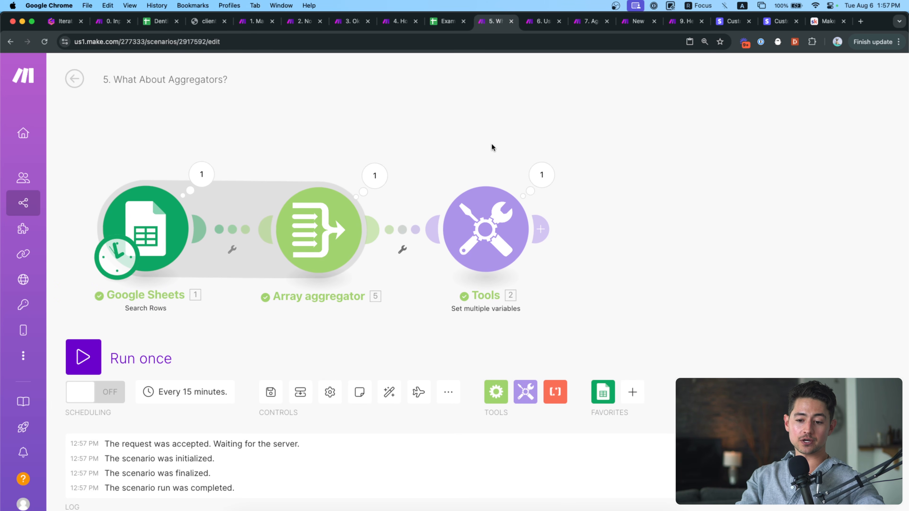
# Add an Iterator after Tools with generalDentists[] mapped into its Array field.
pyautogui.click(498, 395)
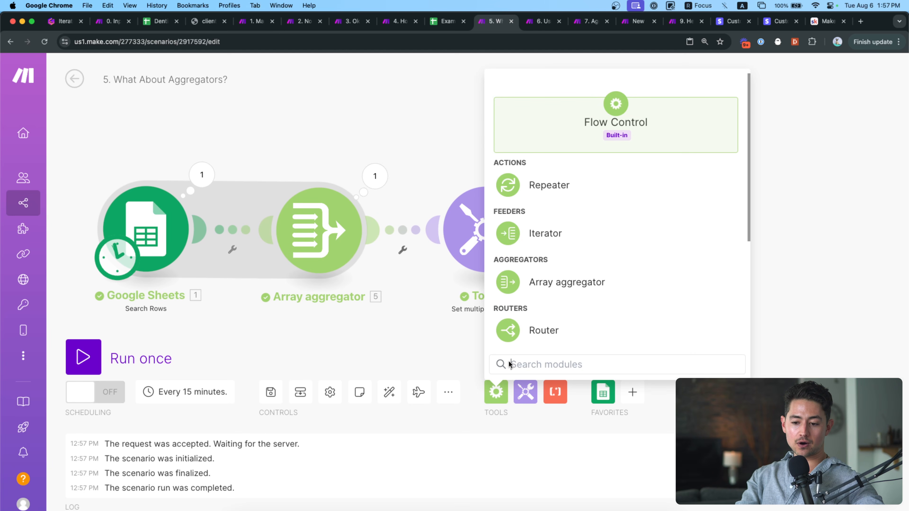
pyautogui.click(541, 250)
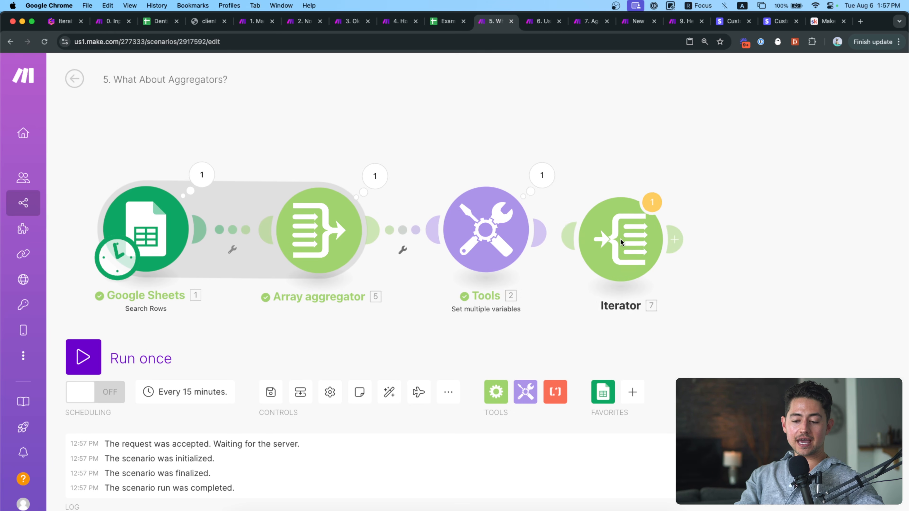
pyautogui.click(648, 232)
pyautogui.click(550, 235)
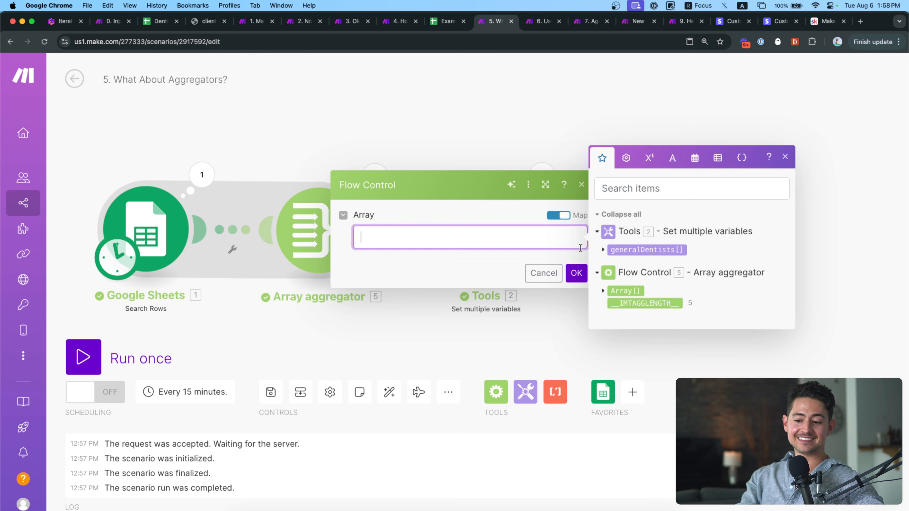
pyautogui.click(645, 195)
pyautogui.click(576, 273)
# Run the scenario once and inspect the Iterator's four separate dentist bundles.
pyautogui.click(162, 356)
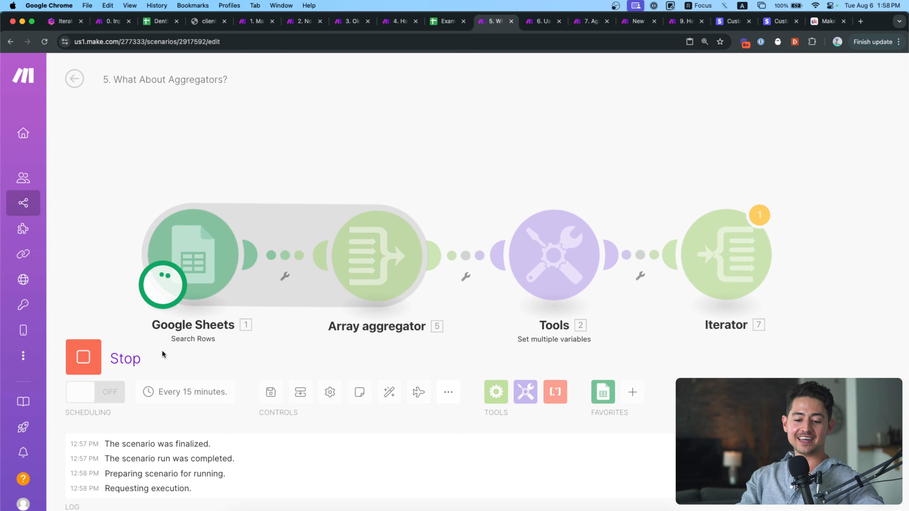
pyautogui.moveTo(690, 188); pyautogui.dragTo(468, 178)
pyautogui.click(582, 205)
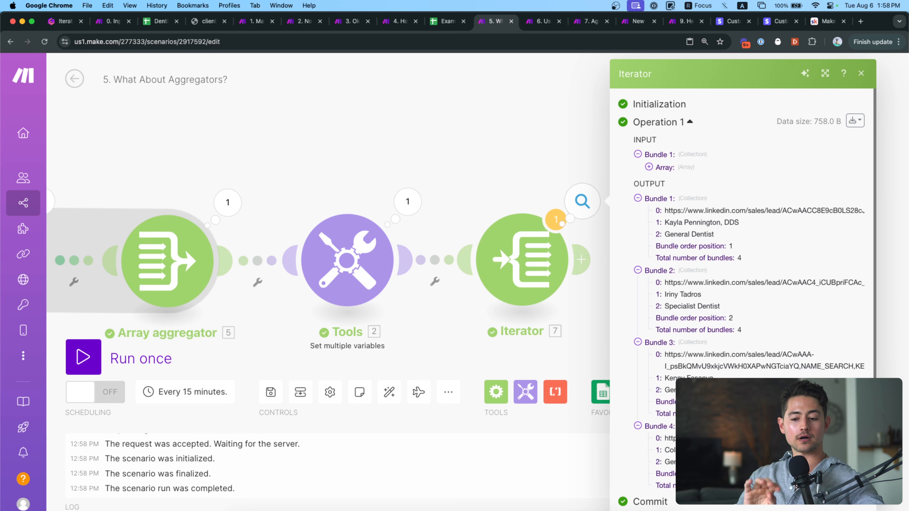
pyautogui.click(491, 164)
pyautogui.scroll(-3, 490, 163)
pyautogui.moveTo(487, 145); pyautogui.dragTo(553, 147)
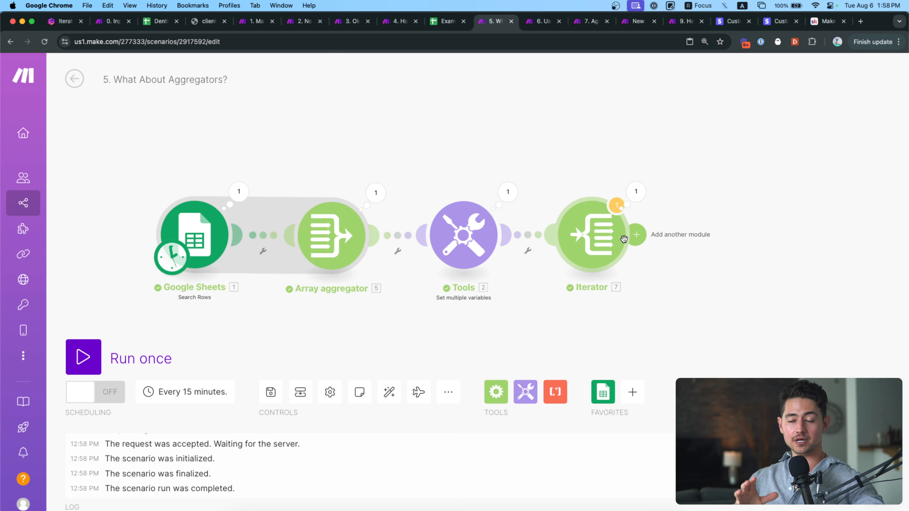
# Review the Tools variable's deduplicate formula and array functions, closing without changes.
pyautogui.scroll(5, 618, 170)
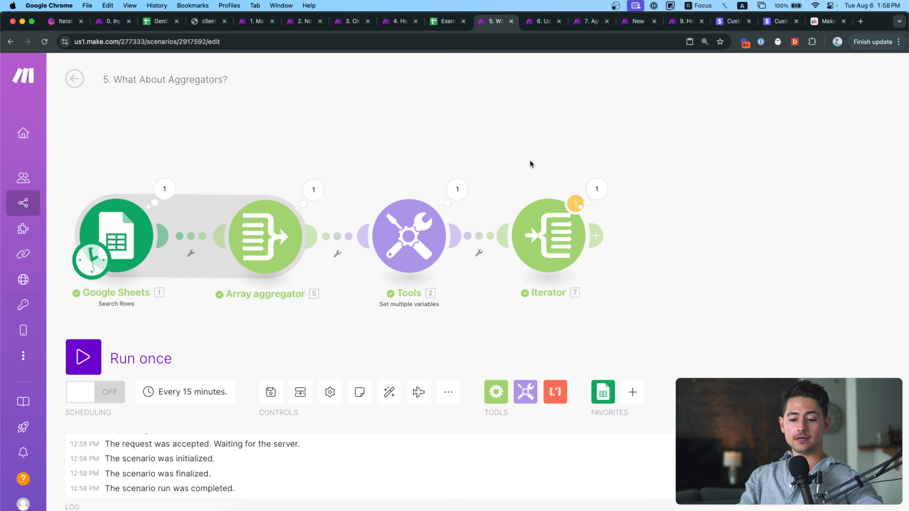
pyautogui.click(423, 225)
pyautogui.click(640, 278)
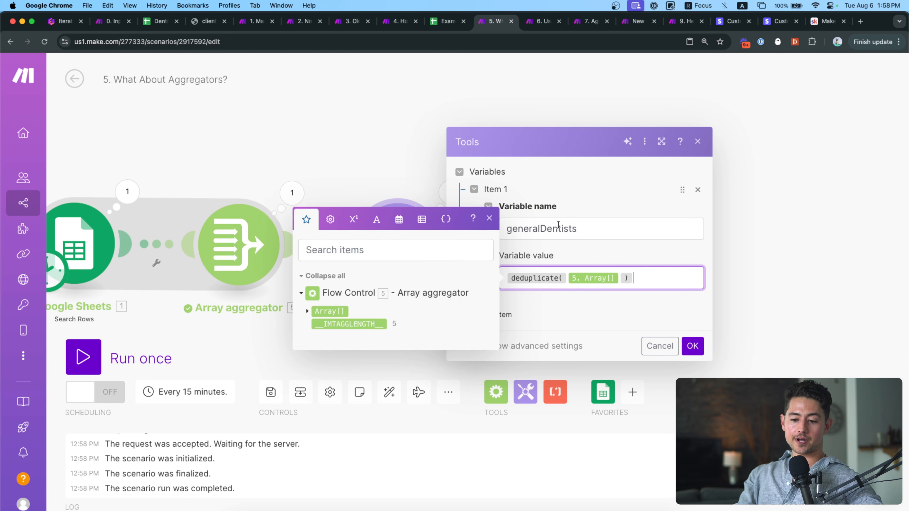
pyautogui.click(422, 219)
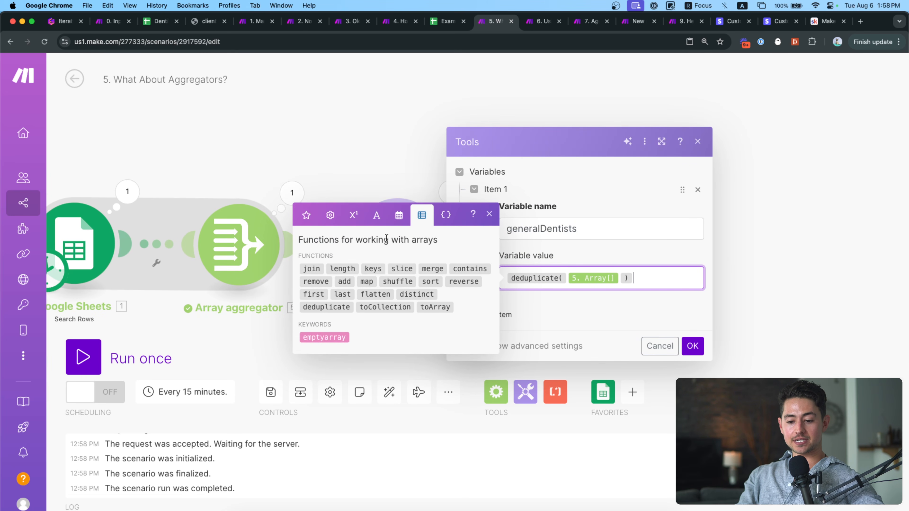
pyautogui.moveTo(363, 278)
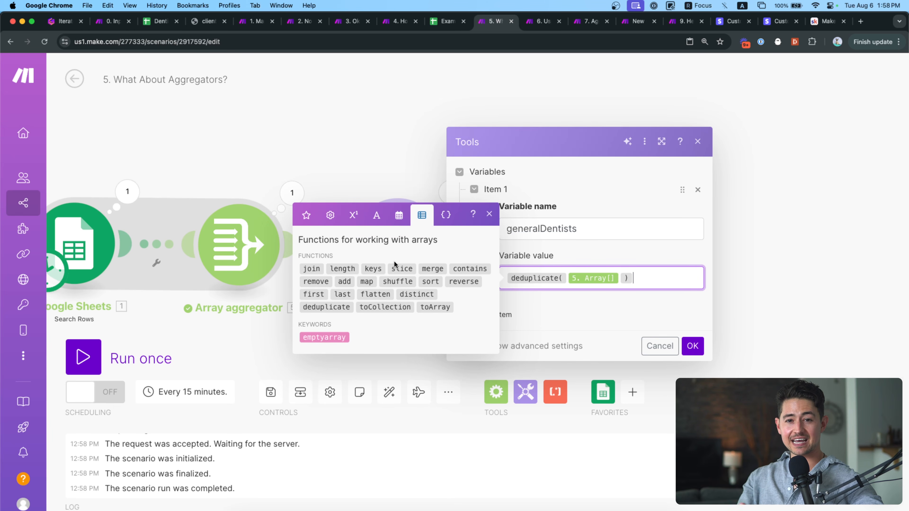
pyautogui.click(370, 154)
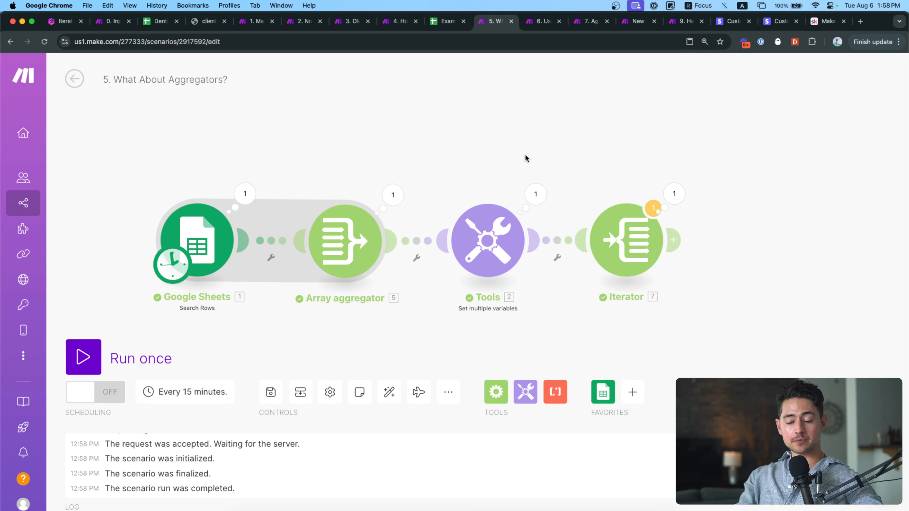
# Glance at the Iterator and Array aggregator settings, then switch to the presentation.
pyautogui.moveTo(602, 158); pyautogui.dragTo(627, 152)
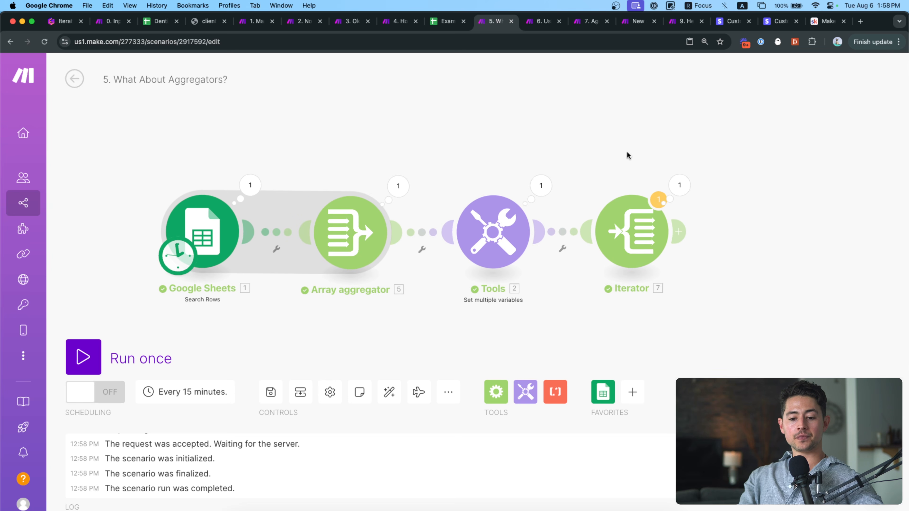
pyautogui.scroll(-1, 512, 137)
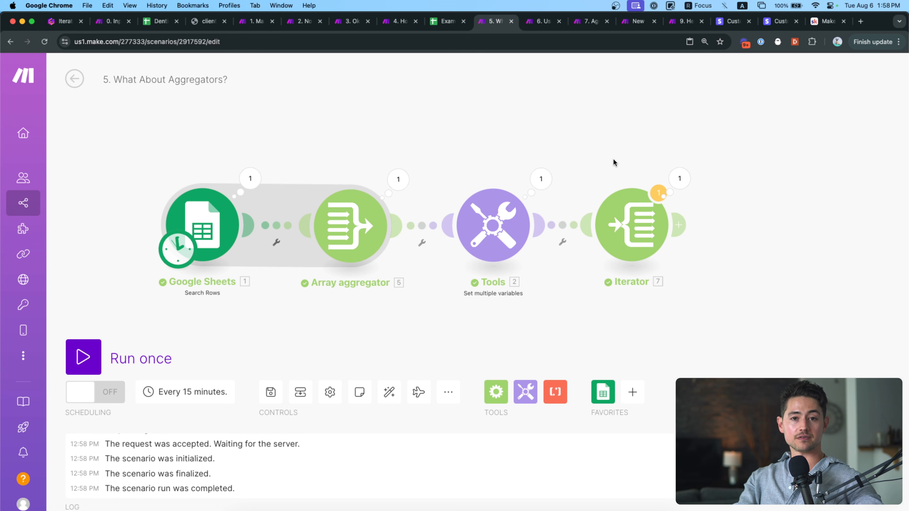
pyautogui.moveTo(580, 150); pyautogui.dragTo(521, 152)
pyautogui.click(573, 226)
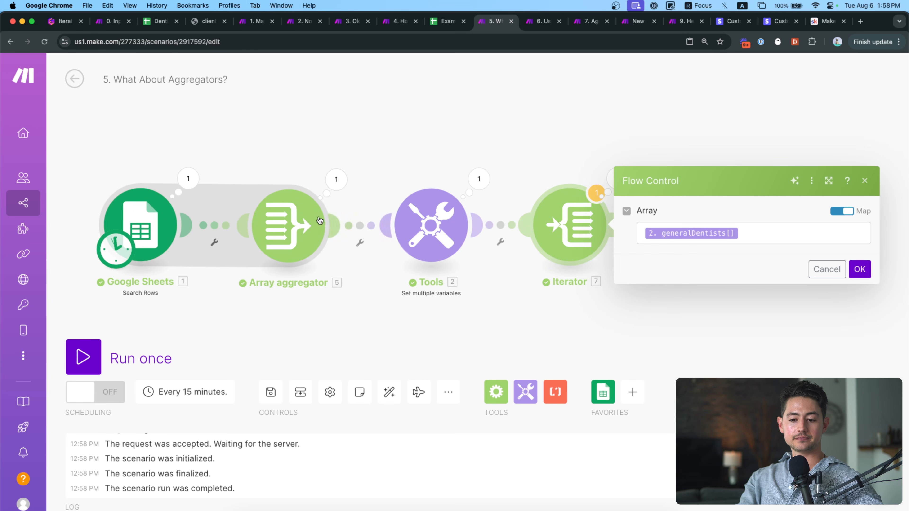
pyautogui.click(286, 217)
pyautogui.press('Escape')
pyautogui.press('super+1')
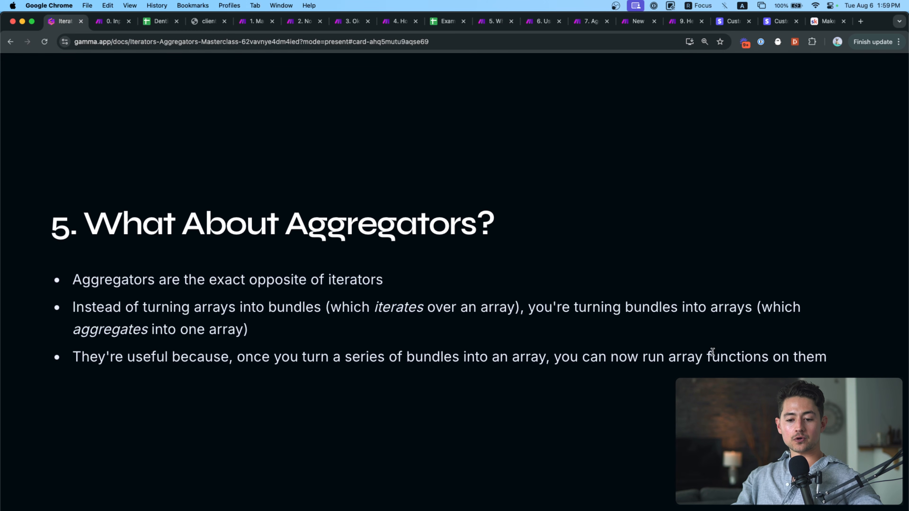
# Move to Gamma slide 6, highlight its title, then switch to the '6. Us…' Make scenario.
pyautogui.press('Right')
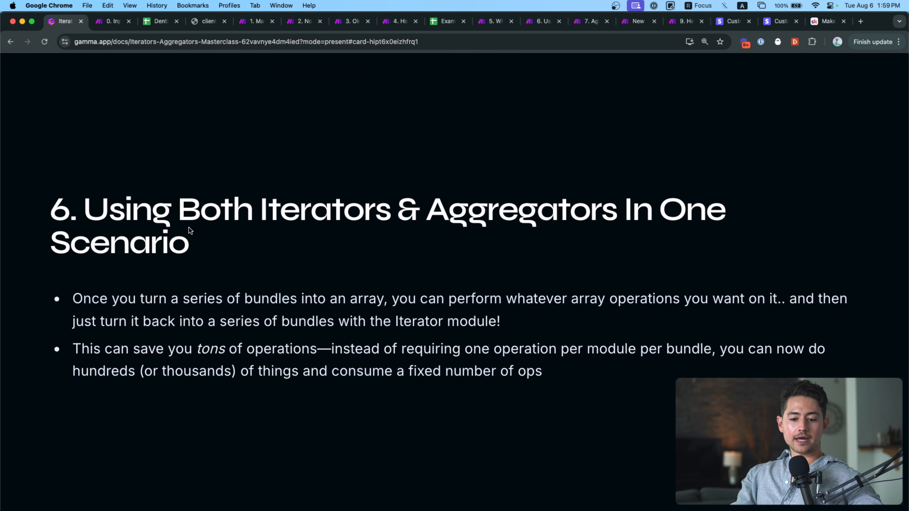
pyautogui.moveTo(90, 207); pyautogui.dragTo(201, 254)
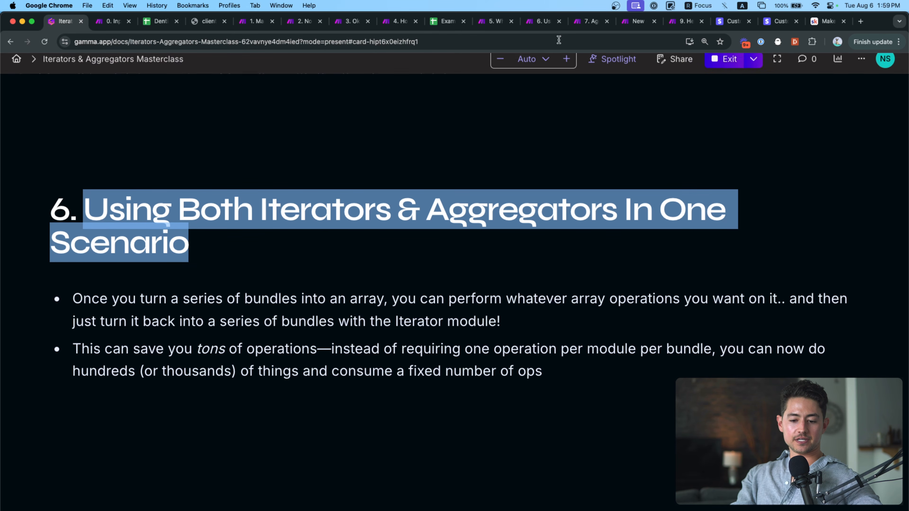
pyautogui.click(548, 160)
pyautogui.click(534, 23)
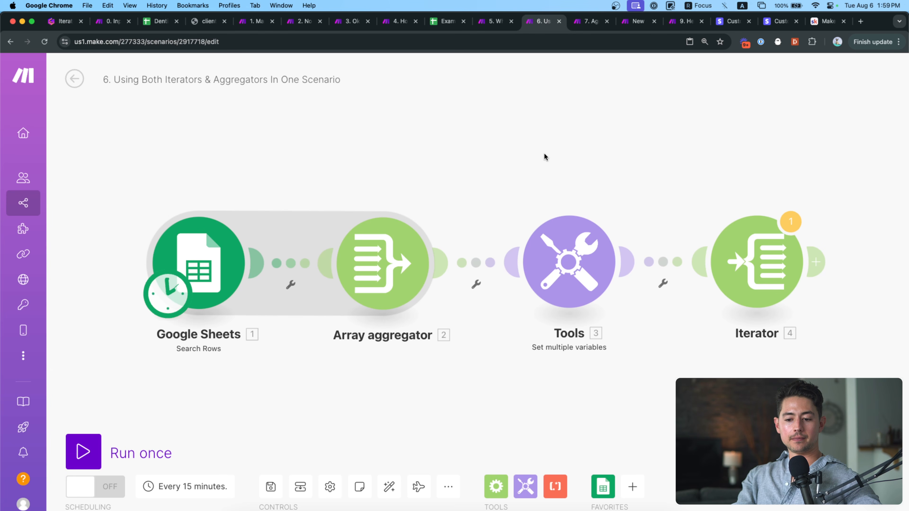
# Check Google Sheets Search Rows uses Sheet1 with up to 50 rows, then go to Dentist List.
pyautogui.moveTo(544, 154); pyautogui.dragTo(473, 154)
pyautogui.click(157, 261)
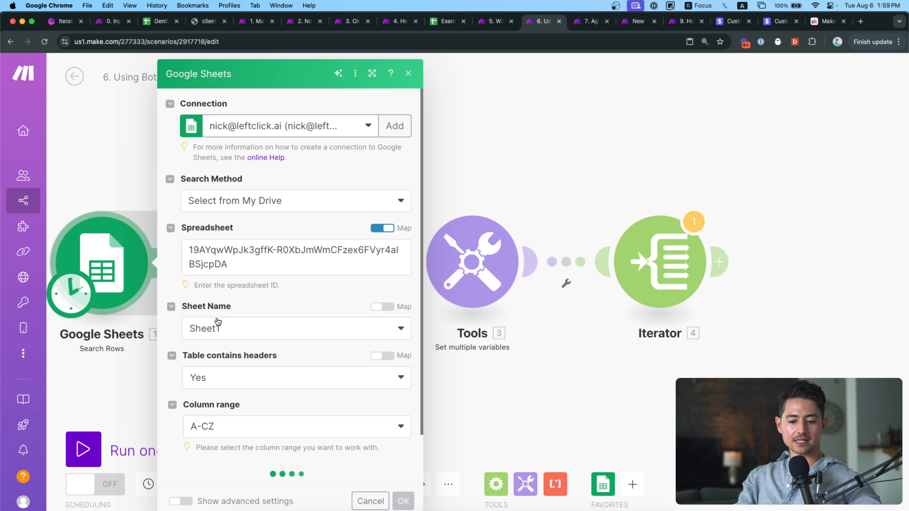
pyautogui.scroll(-3, 215, 319)
pyautogui.click(240, 464)
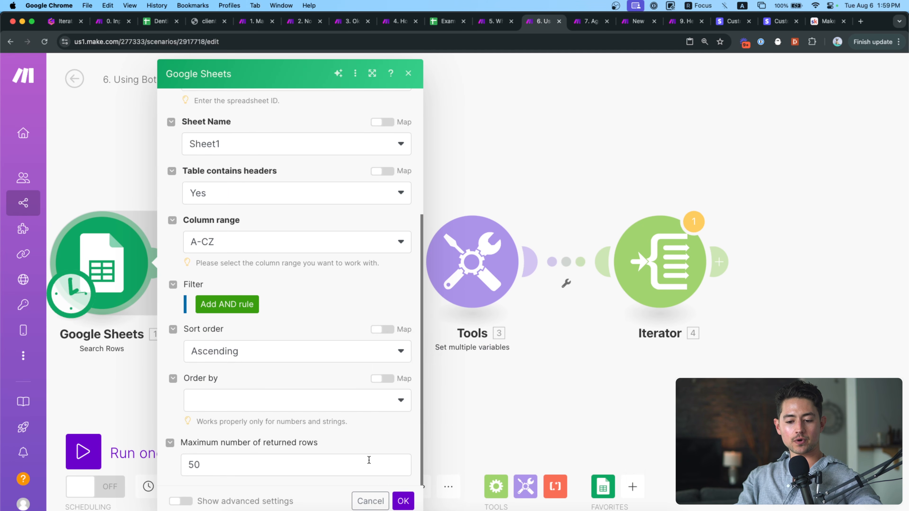
pyautogui.click(403, 501)
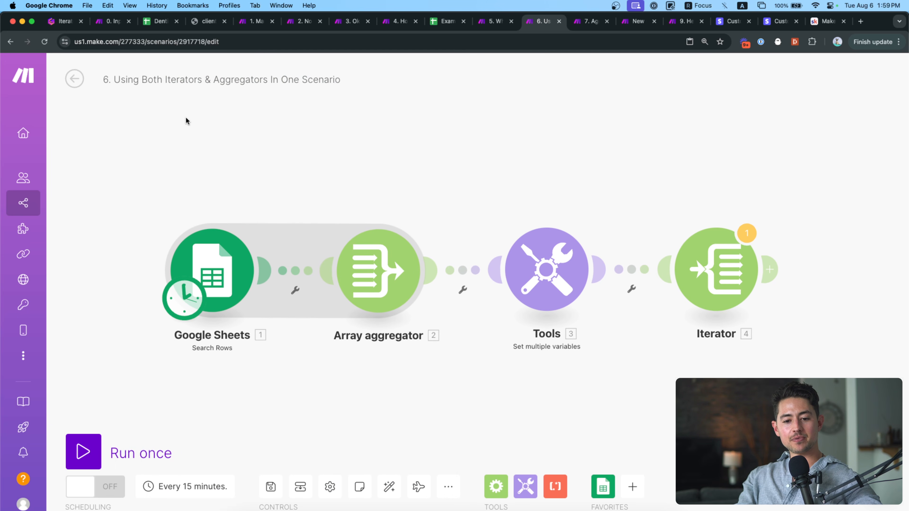
pyautogui.click(158, 22)
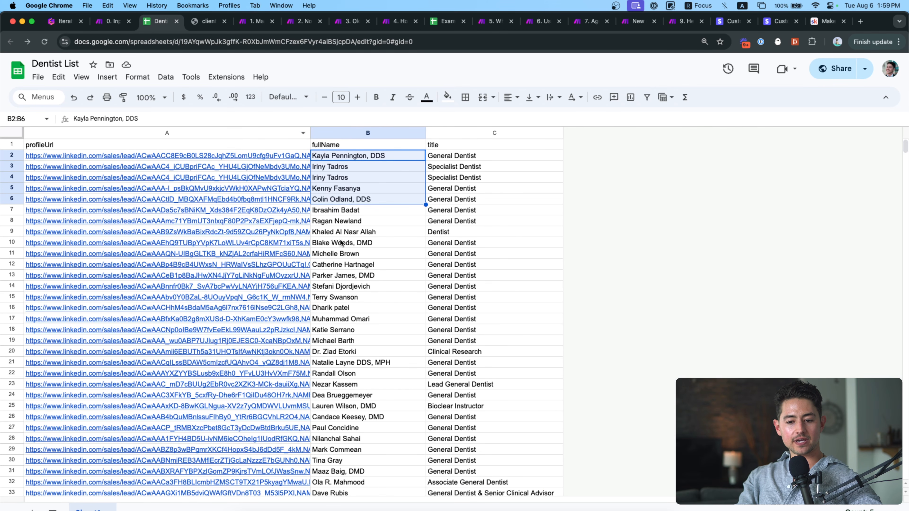
# Delete the duplicate dentist in row 3 and go back to the section 6 Make scenario.
pyautogui.click(338, 172)
pyautogui.rightClick(12, 166)
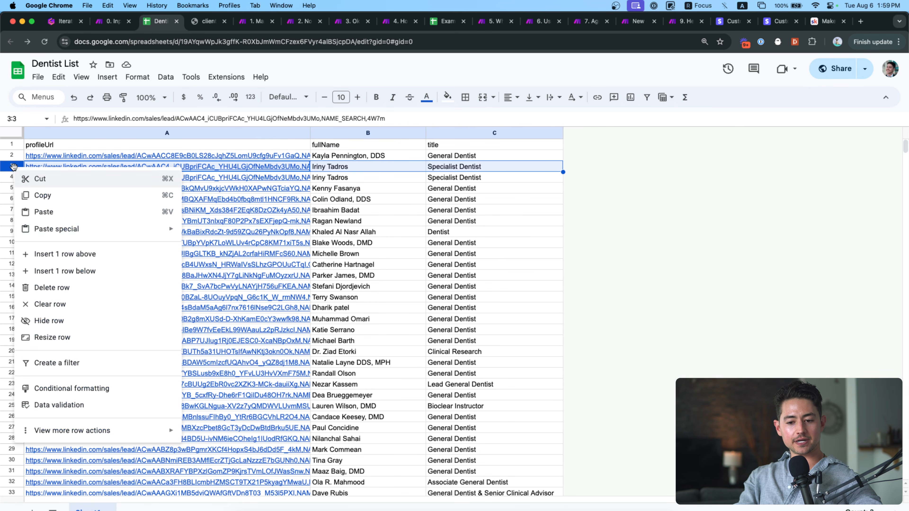
pyautogui.click(52, 288)
pyautogui.click(378, 178)
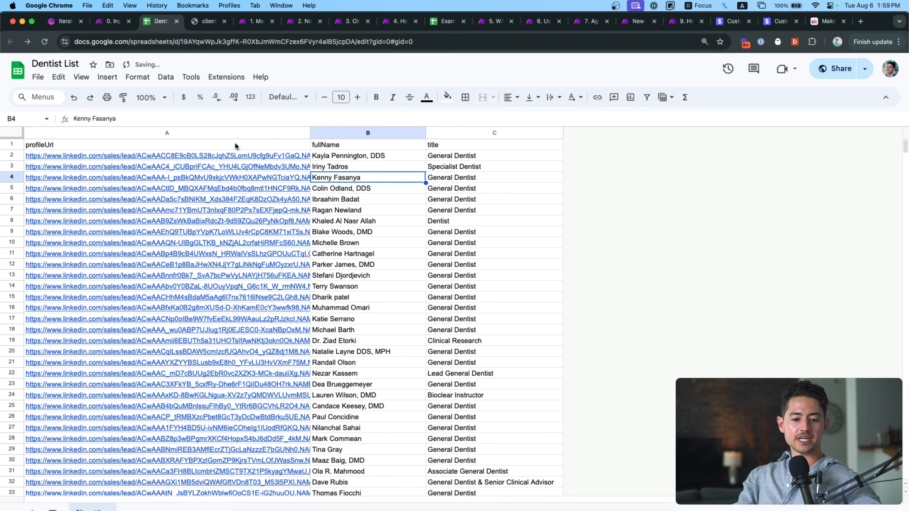
pyautogui.click(445, 157)
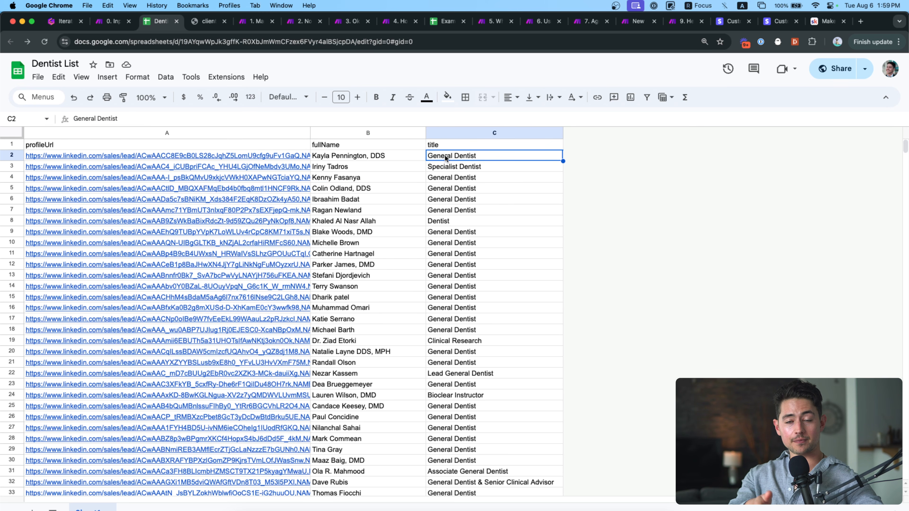
pyautogui.click(542, 22)
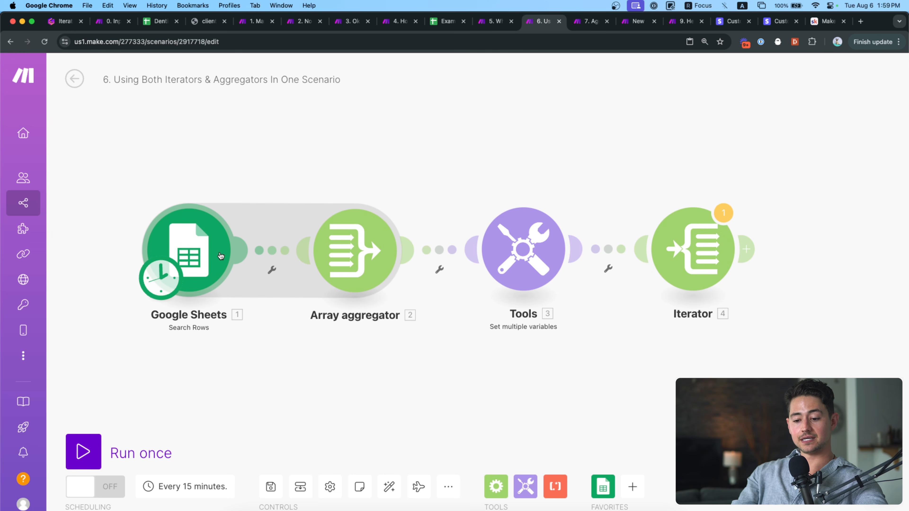
pyautogui.moveTo(424, 200); pyautogui.dragTo(443, 180)
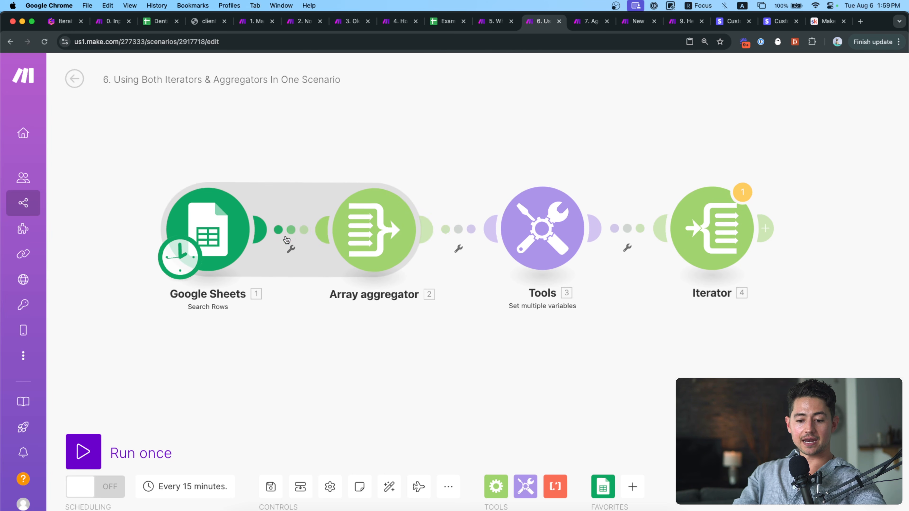
pyautogui.click(288, 246)
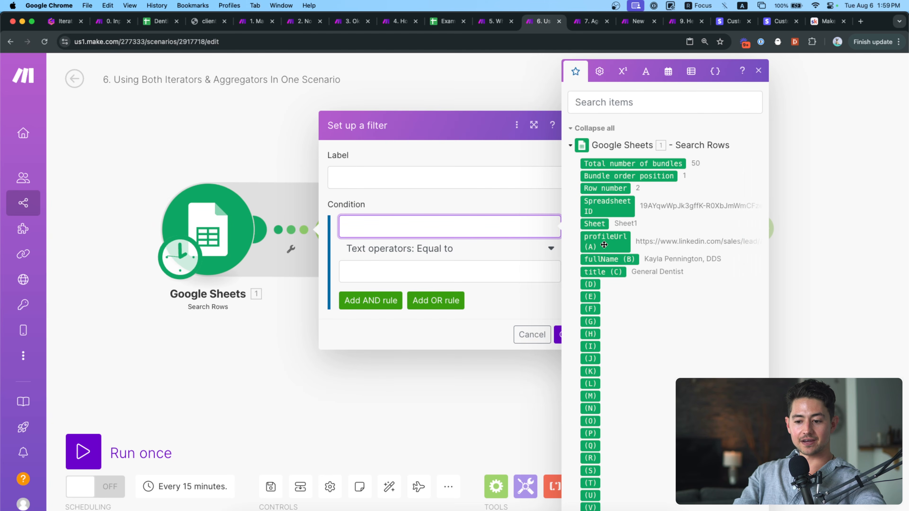
pyautogui.click(603, 272)
pyautogui.click(473, 275)
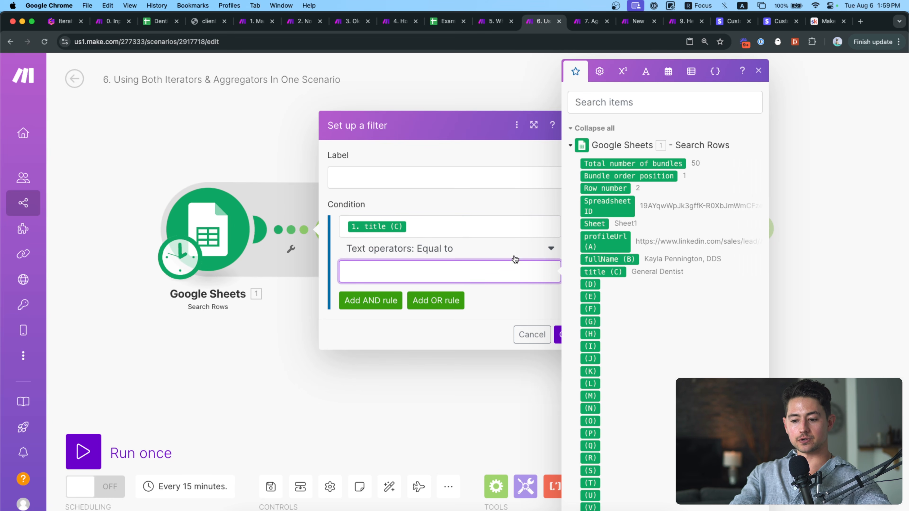
pyautogui.write('Genere')
pyautogui.write(' Dentist')
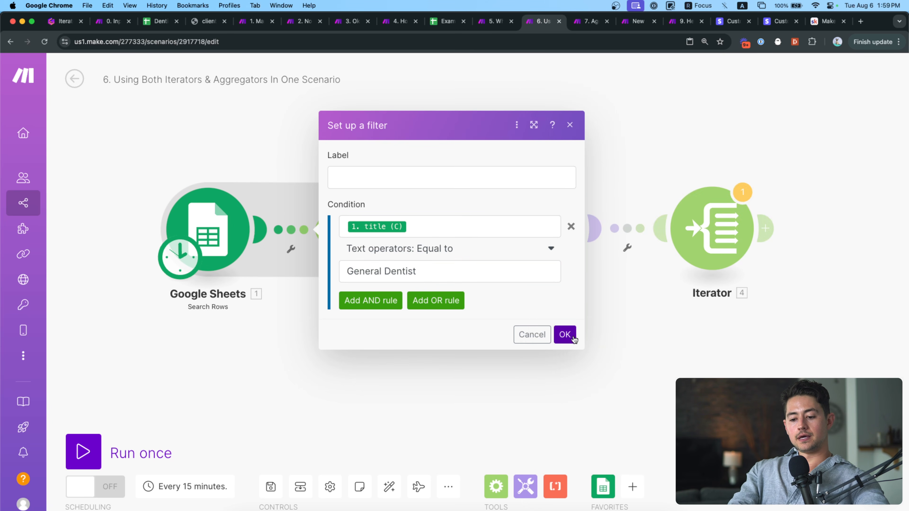
pyautogui.click(564, 334)
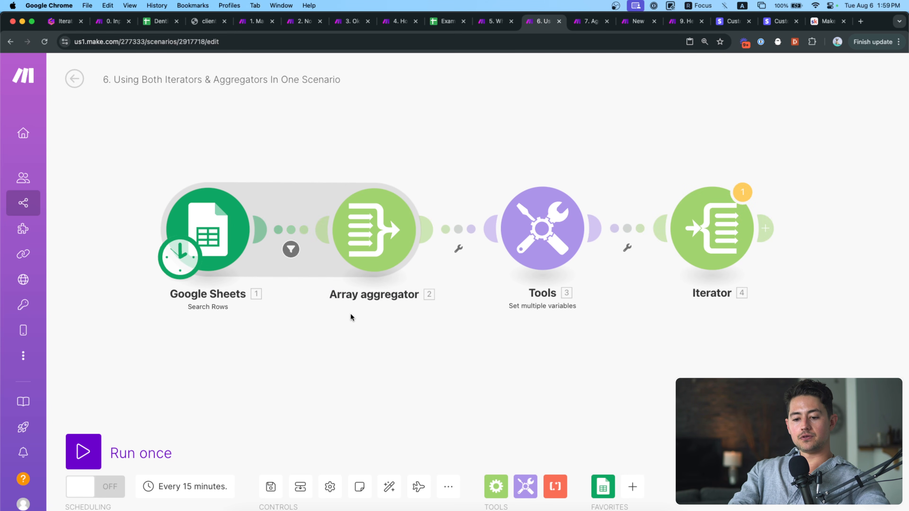
pyautogui.click(301, 227)
pyautogui.click(571, 227)
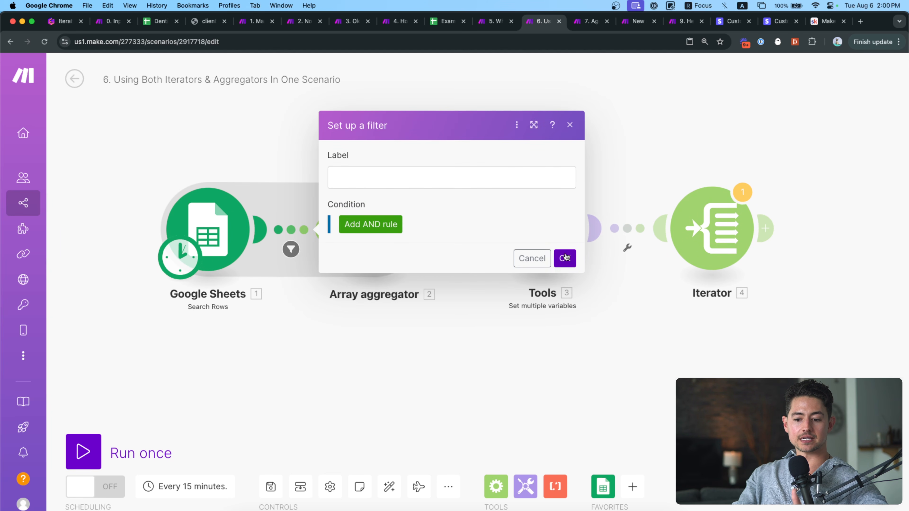
pyautogui.click(564, 258)
pyautogui.moveTo(490, 311); pyautogui.dragTo(395, 308)
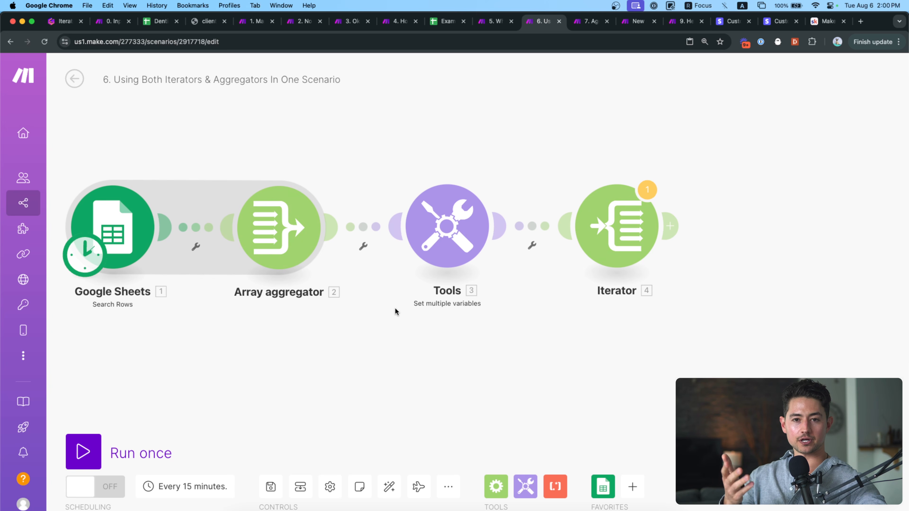
# Review the Google Sheets and Array aggregator module settings.
pyautogui.moveTo(312, 317); pyautogui.dragTo(355, 317)
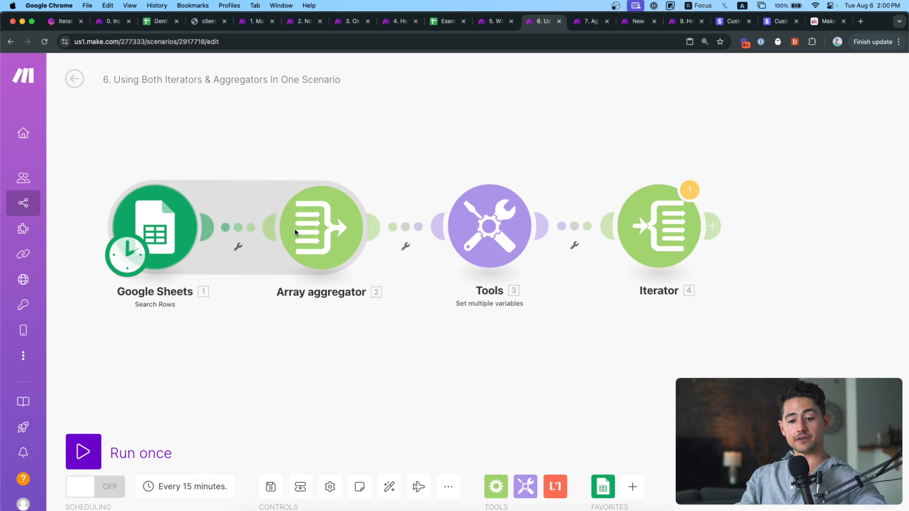
pyautogui.moveTo(300, 164); pyautogui.dragTo(299, 181)
pyautogui.click(187, 240)
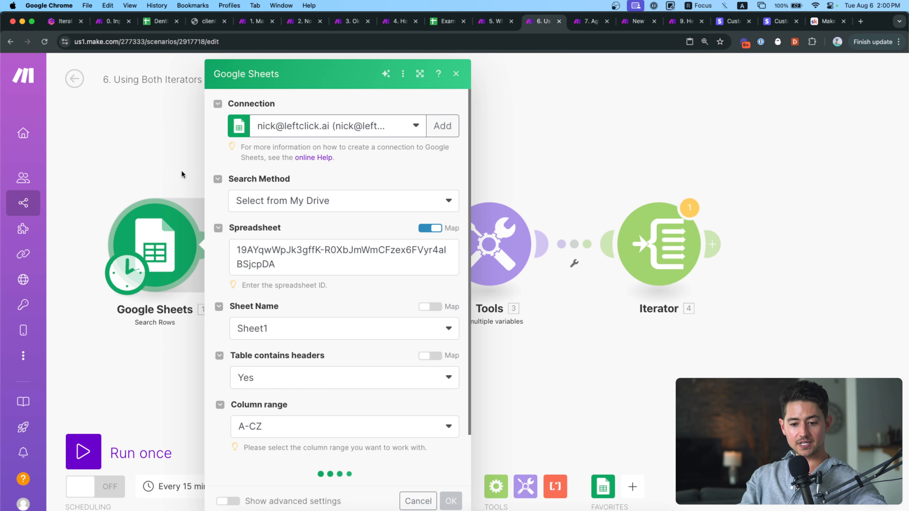
pyautogui.click(181, 174)
pyautogui.click(311, 234)
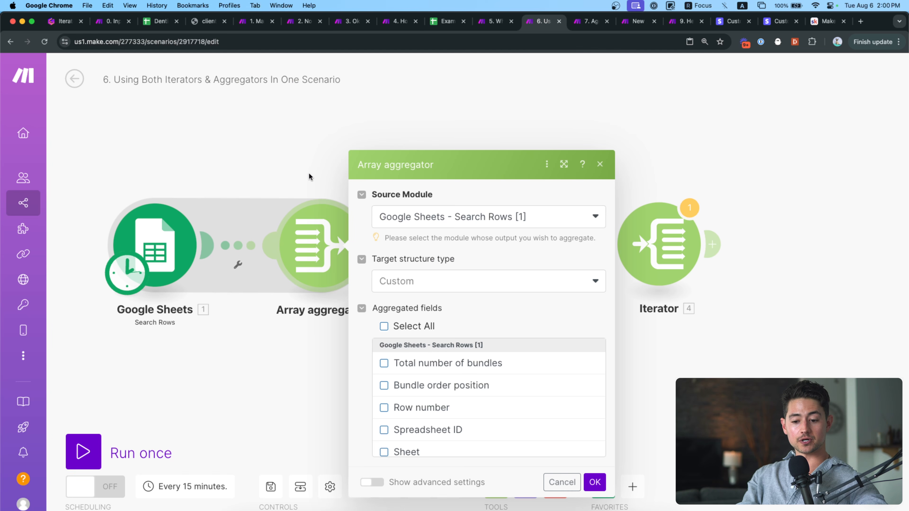
pyautogui.scroll(-5, 469, 402)
pyautogui.scroll(5, 469, 402)
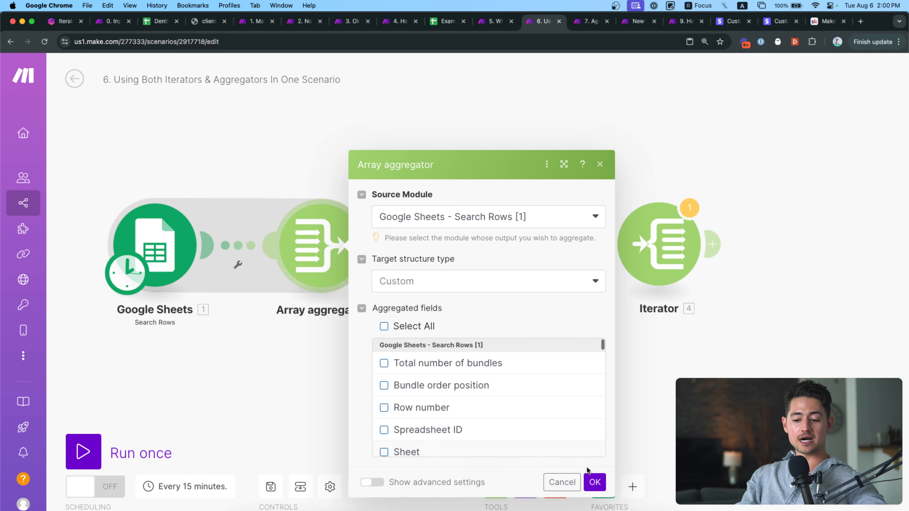
pyautogui.click(594, 482)
# Clear the generalDentists value and start map( with 2. Array[] as the first argument.
pyautogui.click(452, 252)
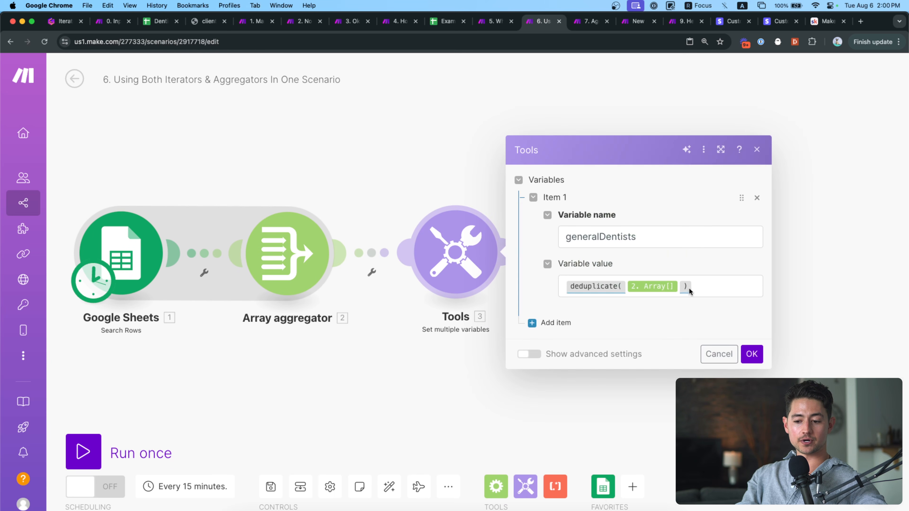
pyautogui.click(690, 292)
pyautogui.press('super+a')
pyautogui.press('BackSpace')
pyautogui.write('map(')
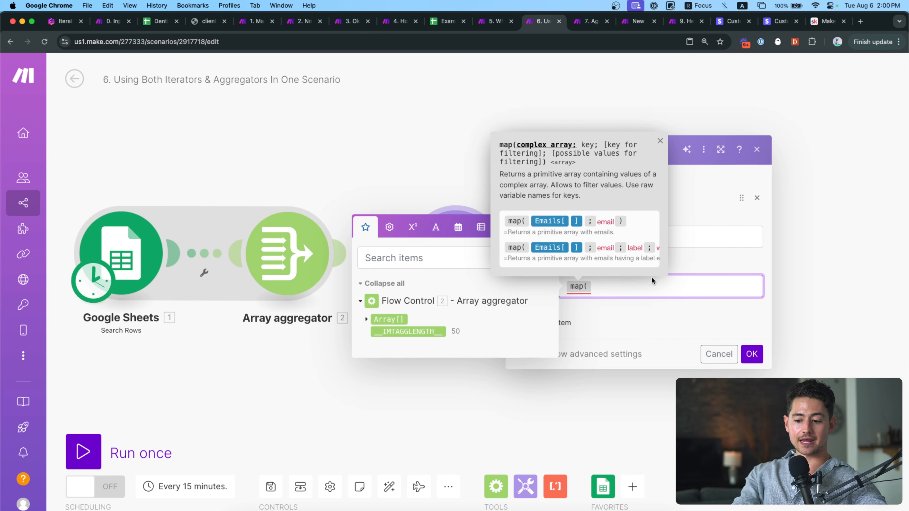
pyautogui.click(366, 319)
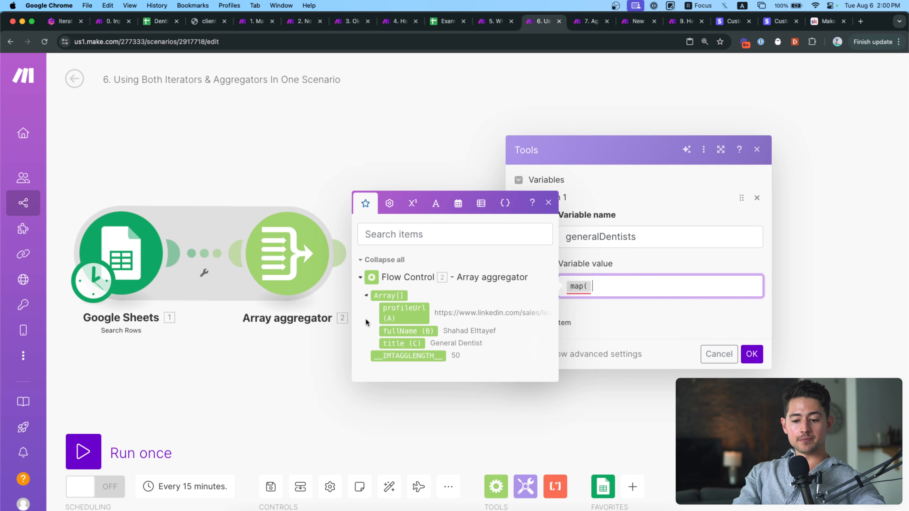
pyautogui.click(391, 296)
pyautogui.write(';')
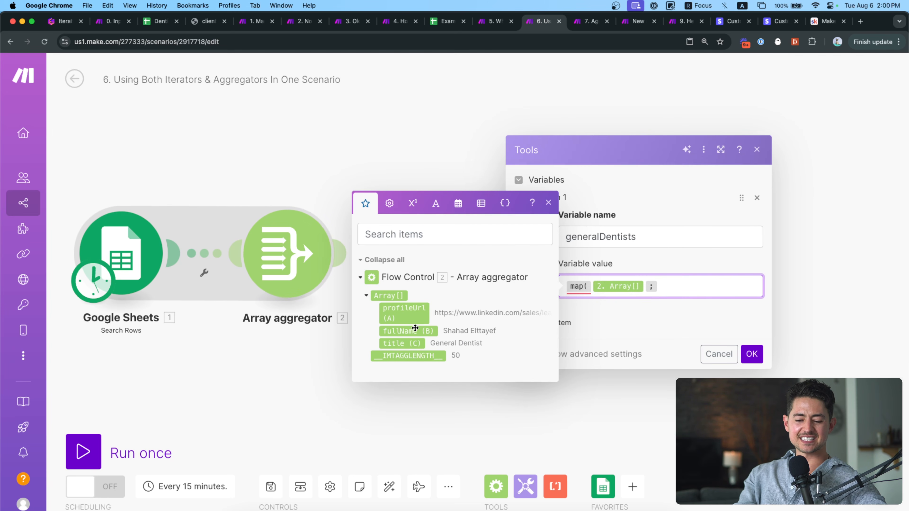
# Add fullName as map's key argument, replacing the inserted pill with typed text, then trim it.
pyautogui.moveTo(415, 328)
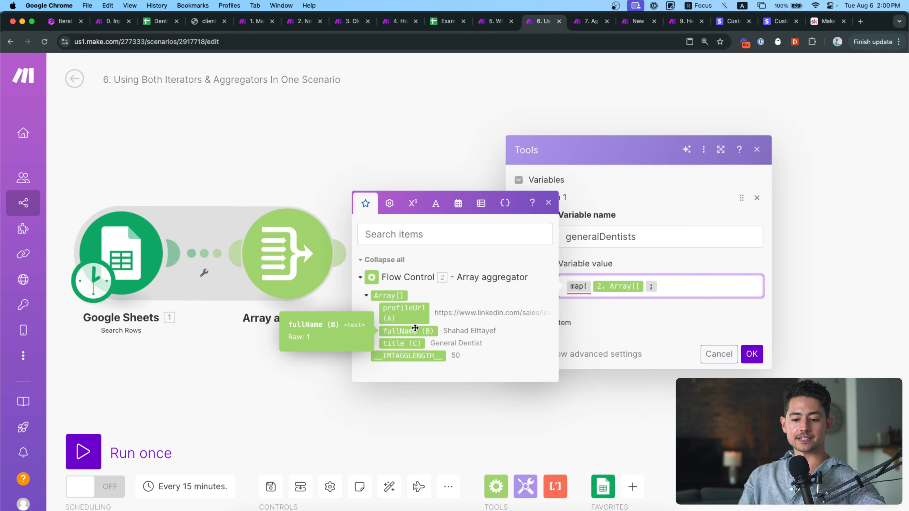
pyautogui.click(416, 329)
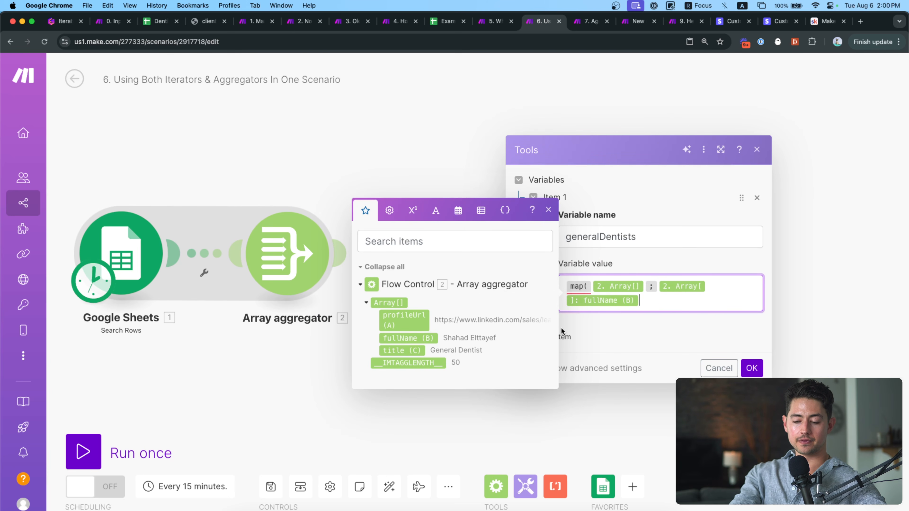
pyautogui.press('BackSpace')
pyautogui.write('full')
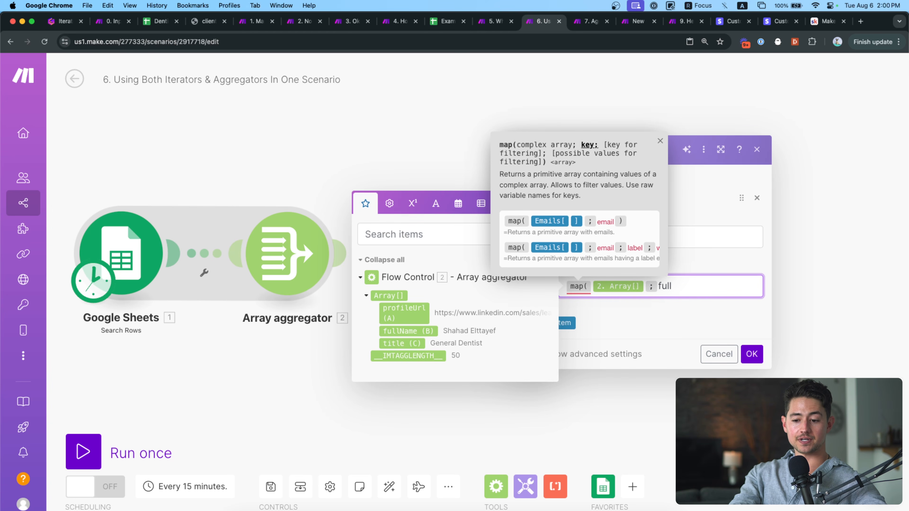
pyautogui.write('Name')
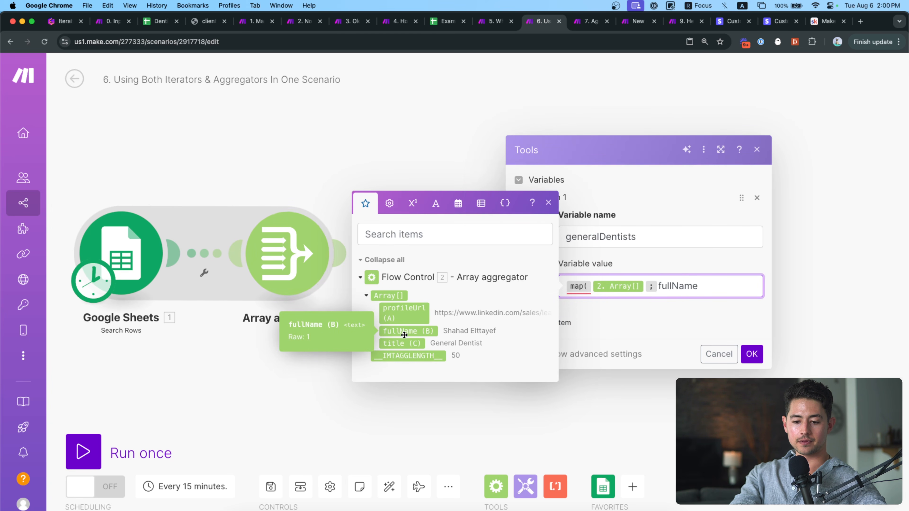
pyautogui.scroll(1, 395, 333)
pyautogui.press('BackSpace')
pyautogui.press('BackSpace')
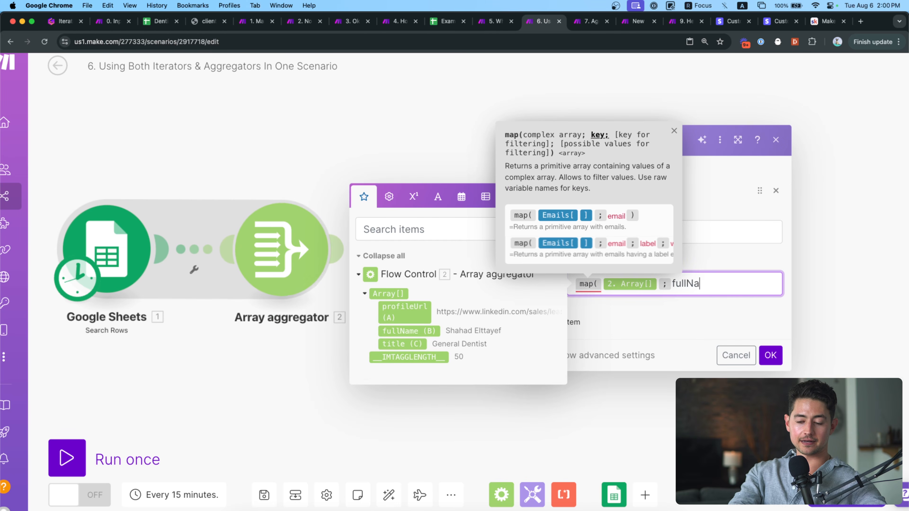
pyautogui.press('BackSpace')
pyautogui.press('BackSpace')
pyautogui.press('BackSpace')
pyautogui.press('BackSpace')
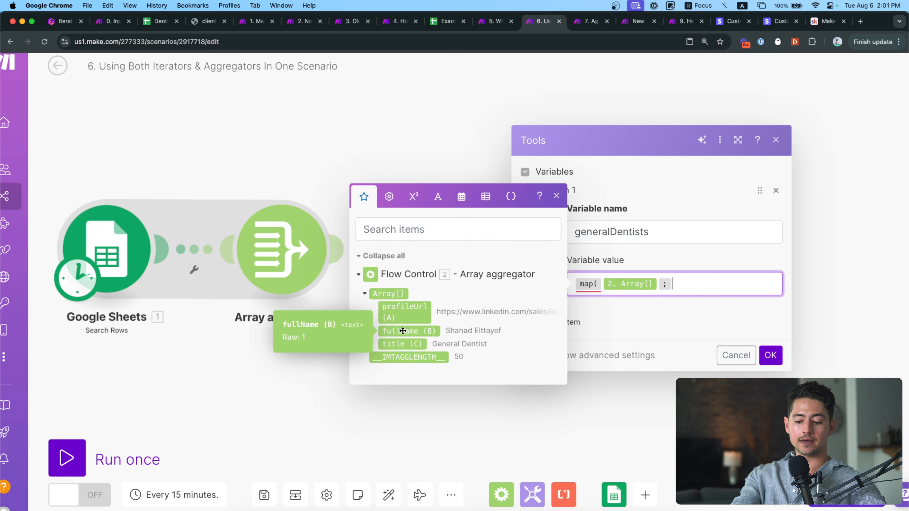
# Finish the formula as map(2. Array[]; 1; 2; General Dentist) and check each argument.
pyautogui.write('1;')
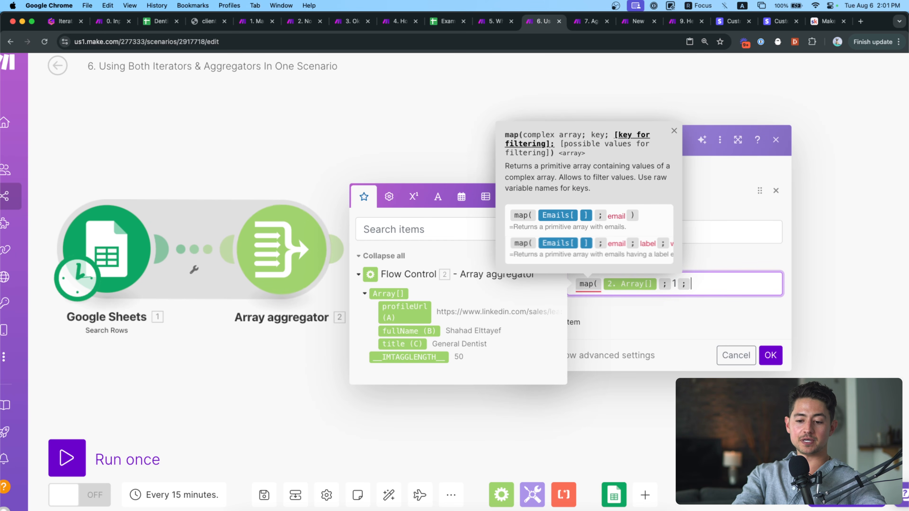
pyautogui.write('2;General')
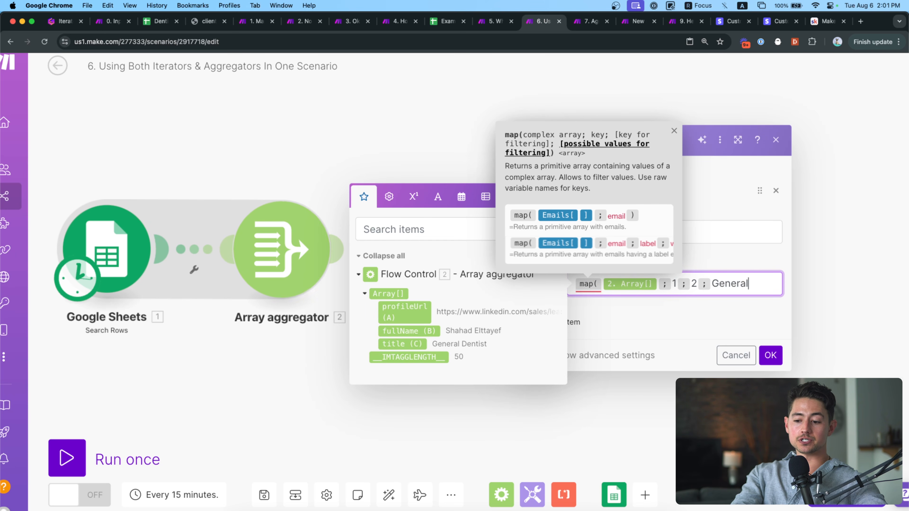
pyautogui.write(' Dentist)')
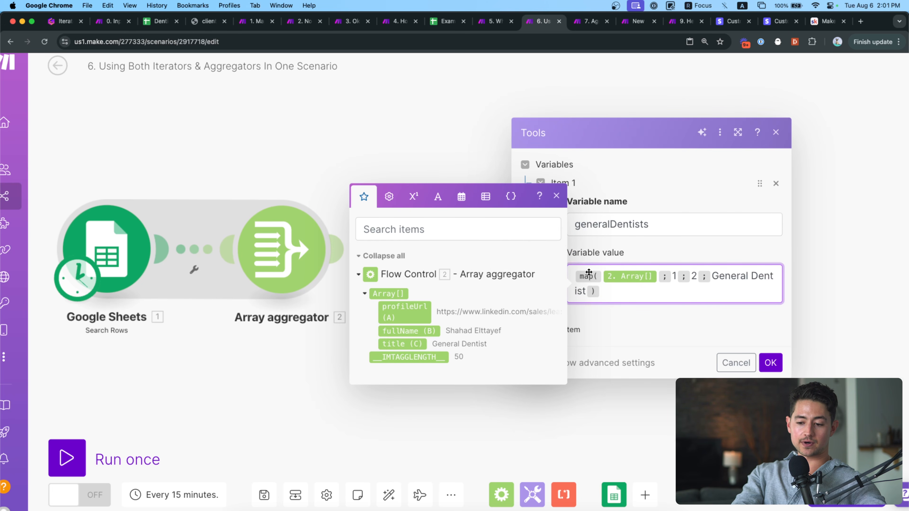
pyautogui.click(674, 277)
pyautogui.doubleClick(674, 276)
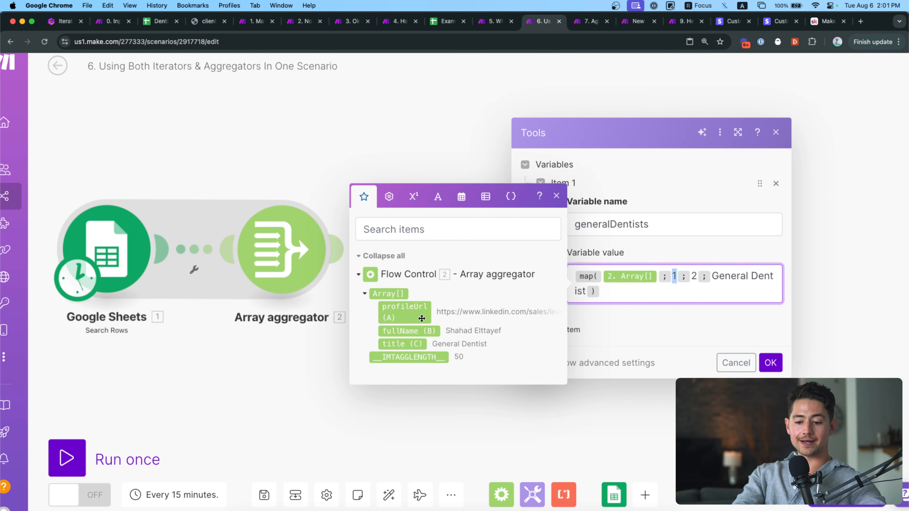
pyautogui.moveTo(415, 332)
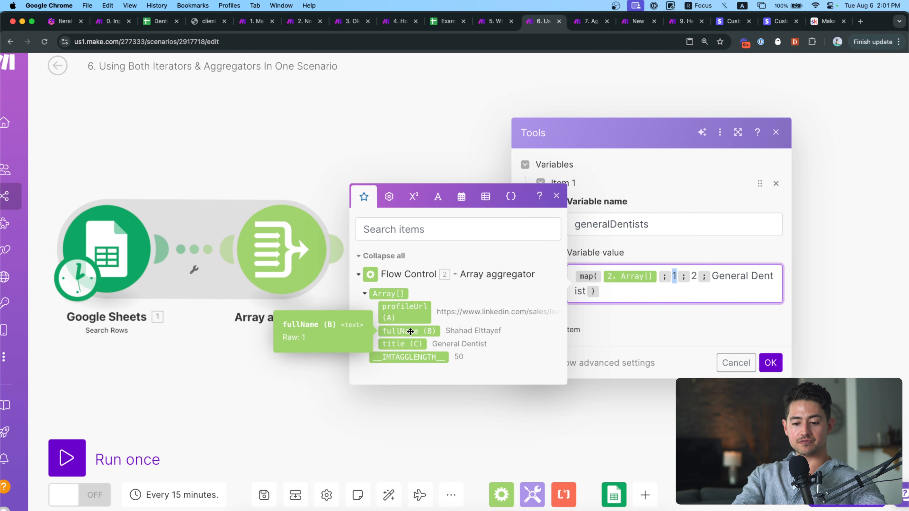
pyautogui.click(695, 276)
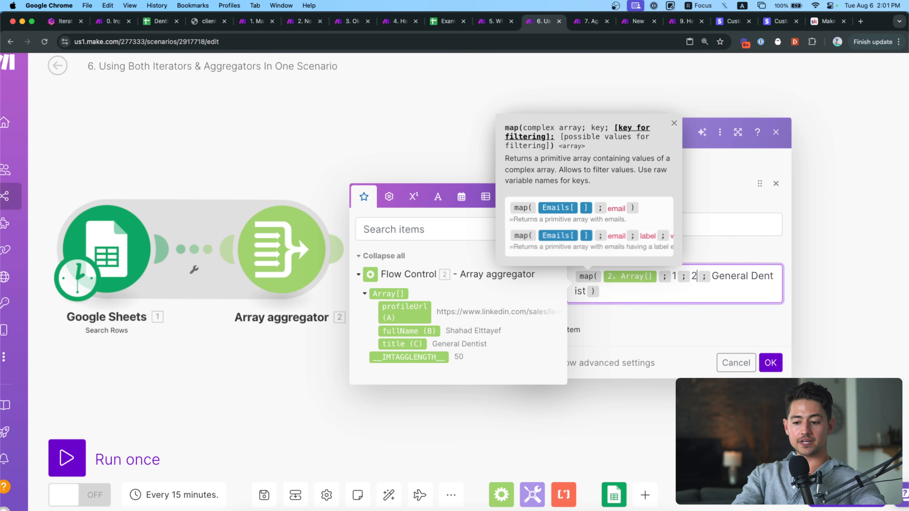
pyautogui.click(713, 276)
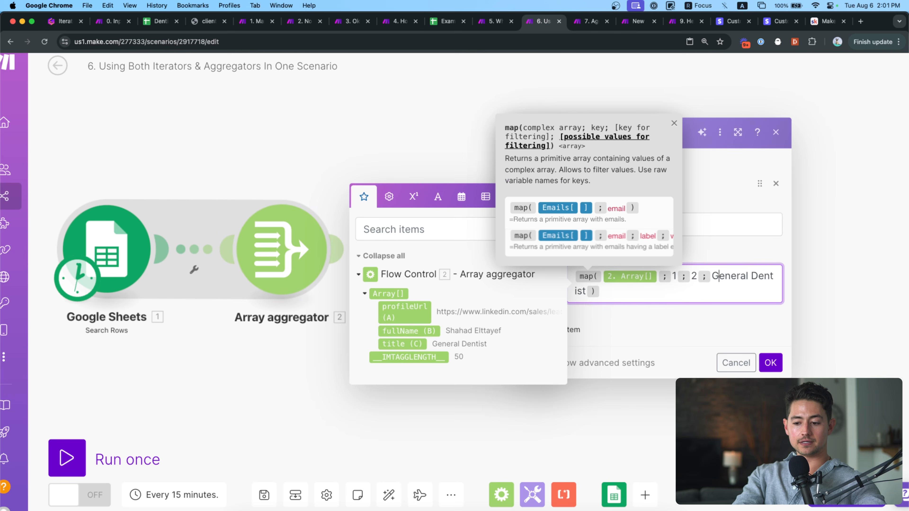
pyautogui.click(601, 291)
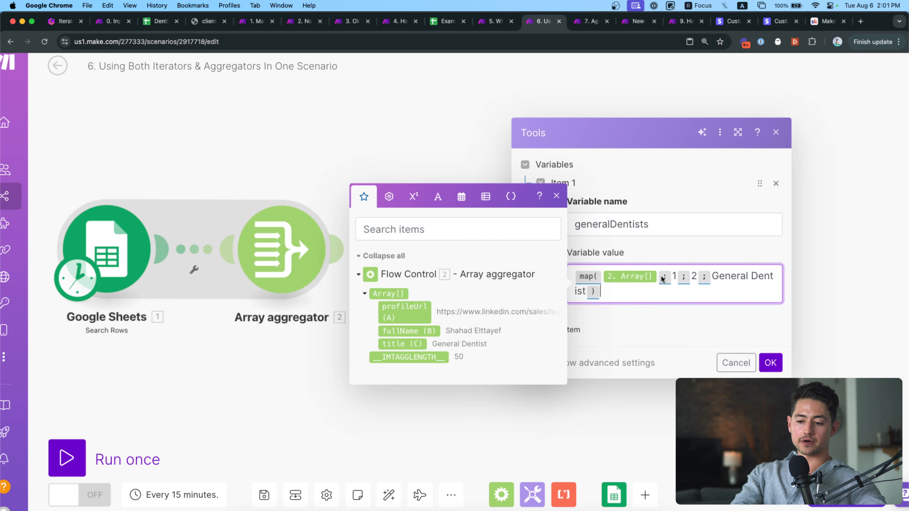
pyautogui.click(673, 276)
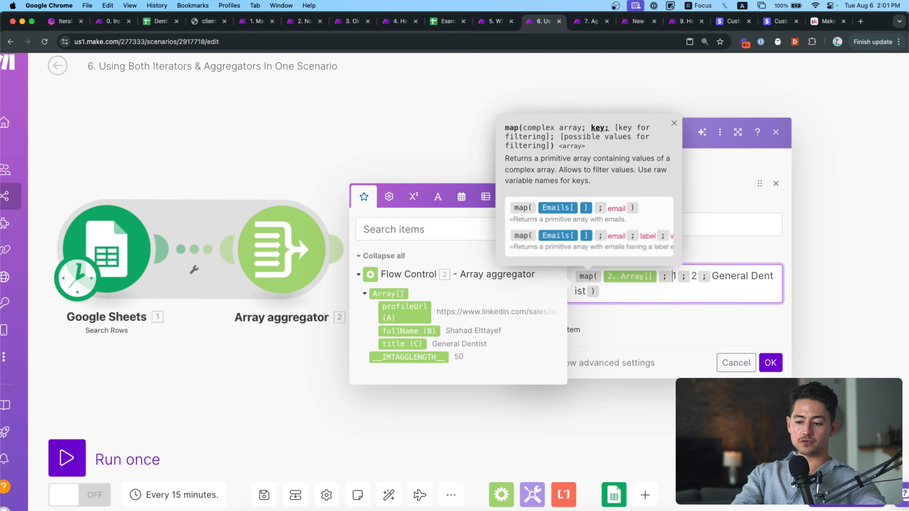
pyautogui.click(691, 275)
pyautogui.moveTo(712, 276); pyautogui.dragTo(601, 291)
# Save the Tools variable, unlink the Iterator from Tools, and run the scenario once.
pyautogui.click(770, 363)
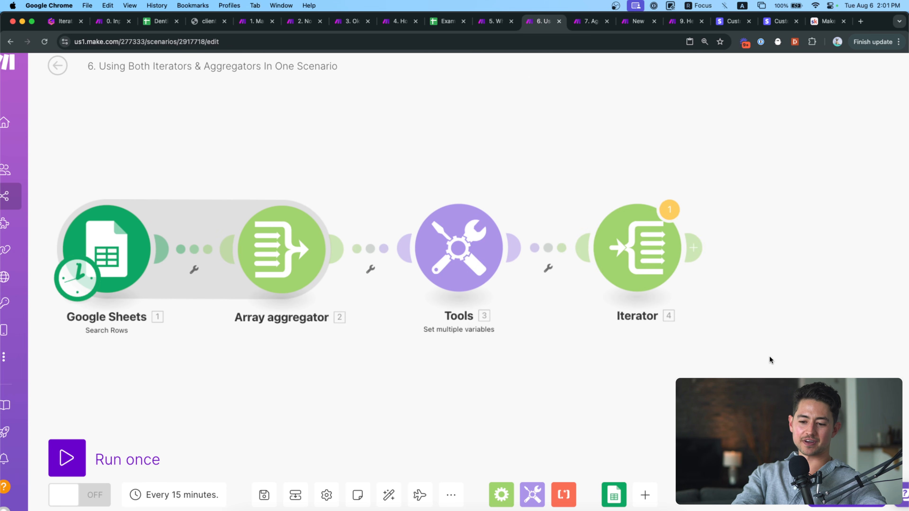
pyautogui.click(587, 255)
pyautogui.click(612, 282)
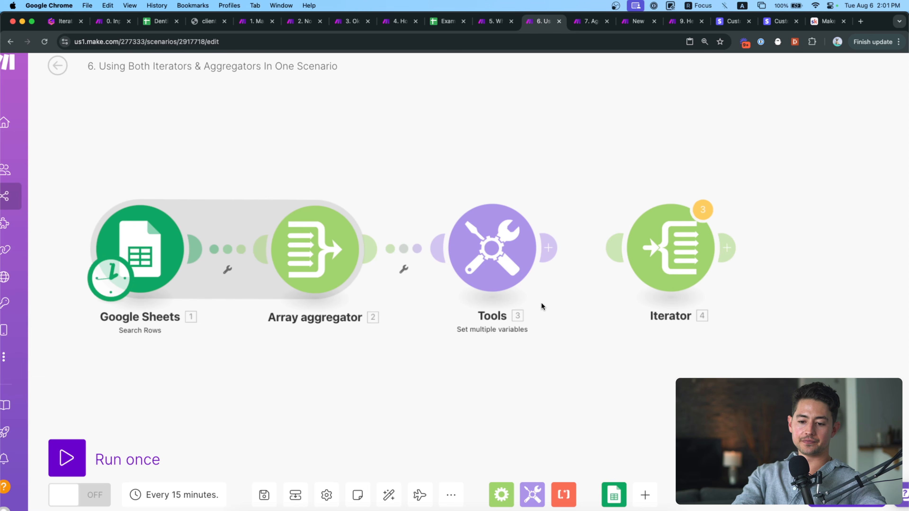
pyautogui.click(73, 457)
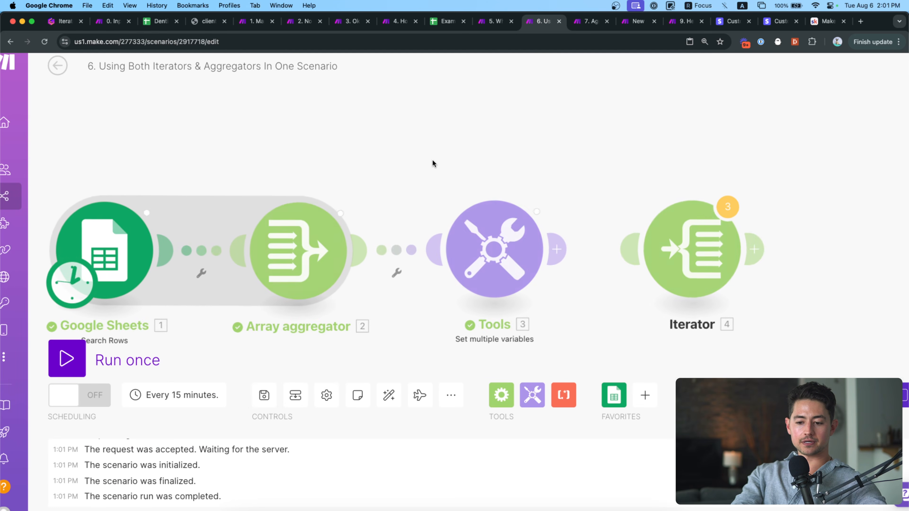
# Inspect the Tools run results and the Google Sheets output bundles.
pyautogui.click(501, 184)
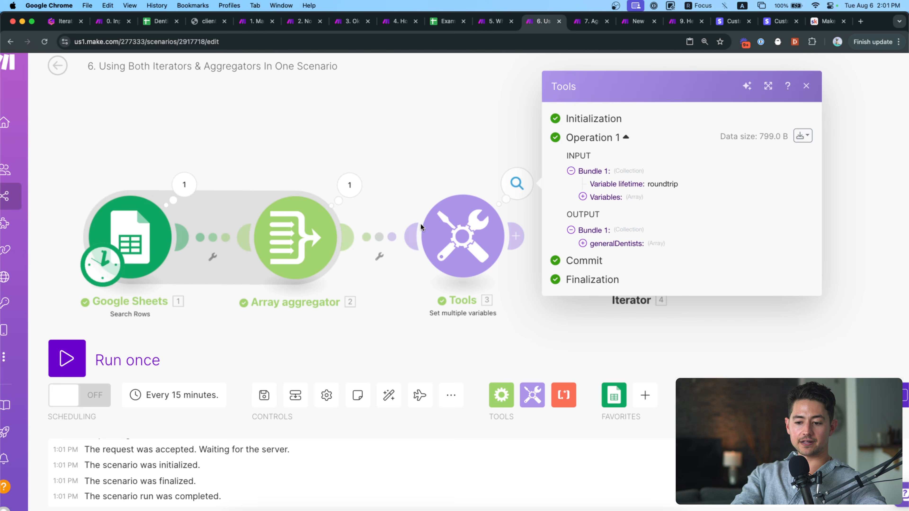
pyautogui.click(185, 185)
pyautogui.scroll(-15, 312, 283)
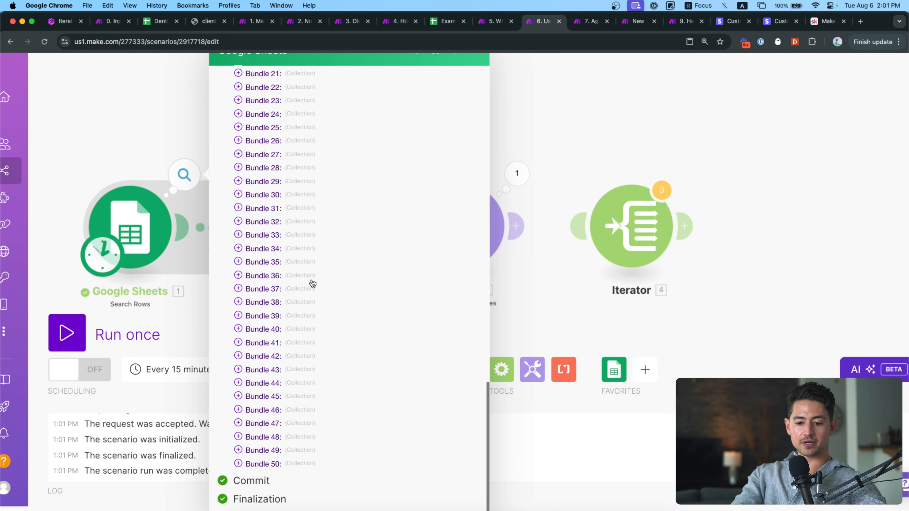
pyautogui.scroll(5, 312, 283)
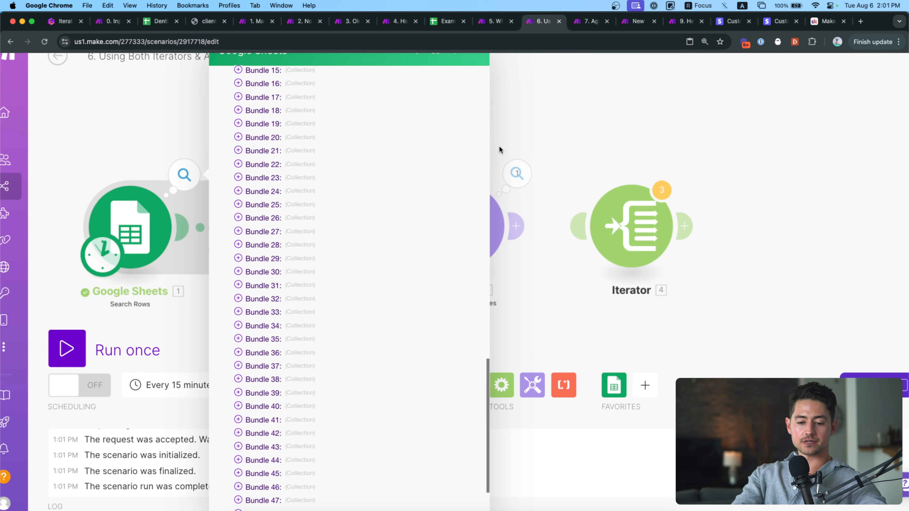
pyautogui.click(527, 153)
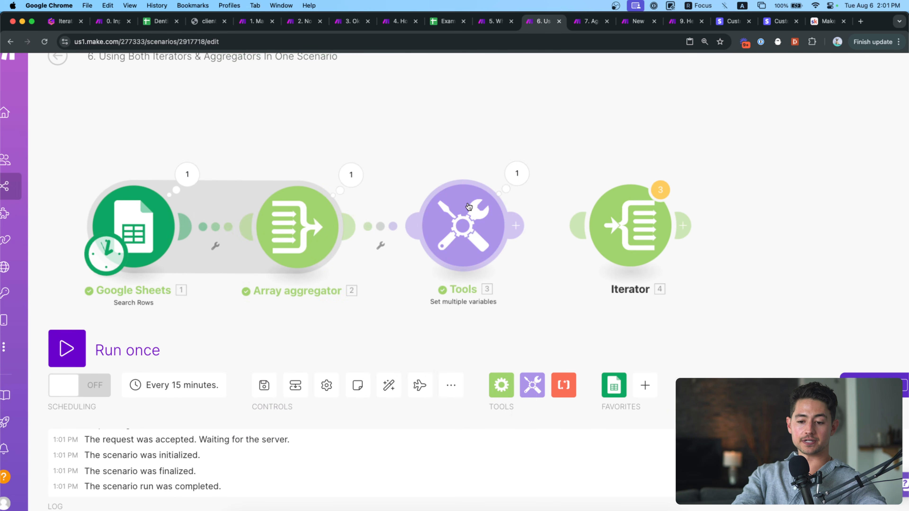
# Expand Tools' generalDentists output to confirm a plain list of 39 full names.
pyautogui.click(468, 206)
pyautogui.click(487, 171)
pyautogui.click(517, 173)
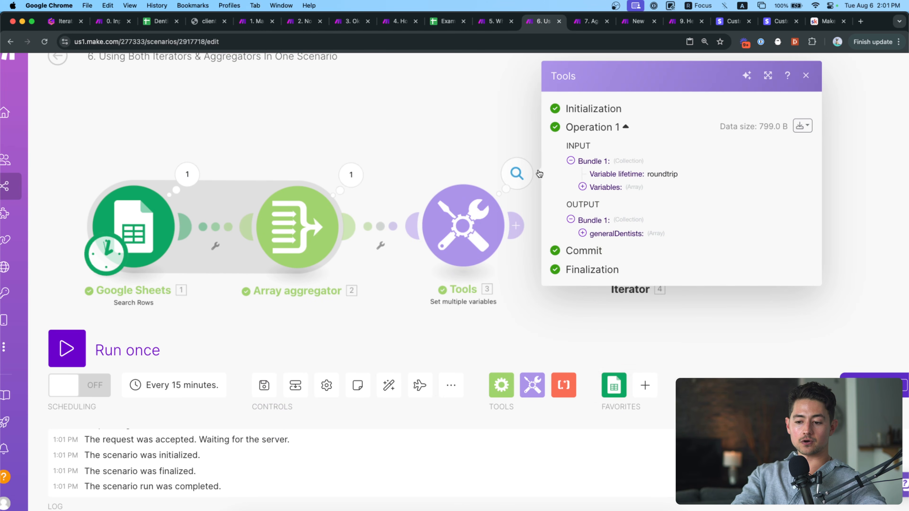
pyautogui.click(604, 235)
pyautogui.scroll(-5, 622, 297)
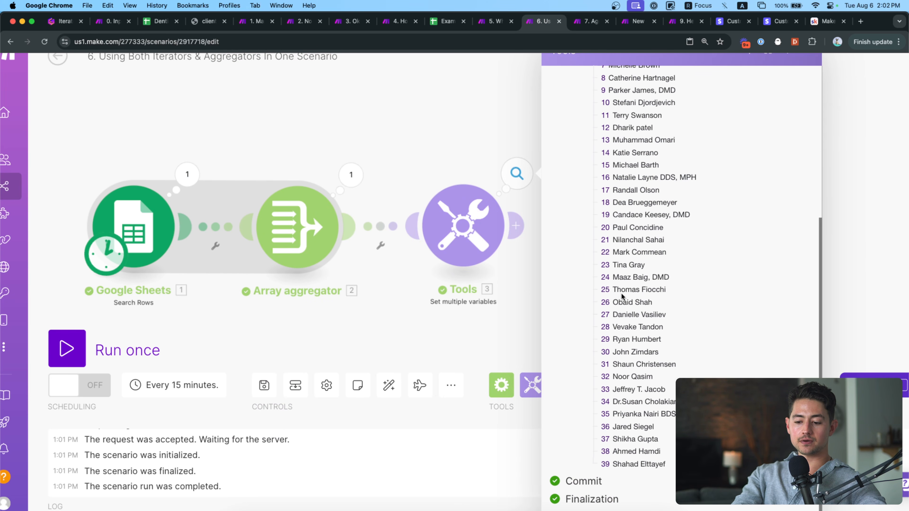
pyautogui.scroll(6, 615, 458)
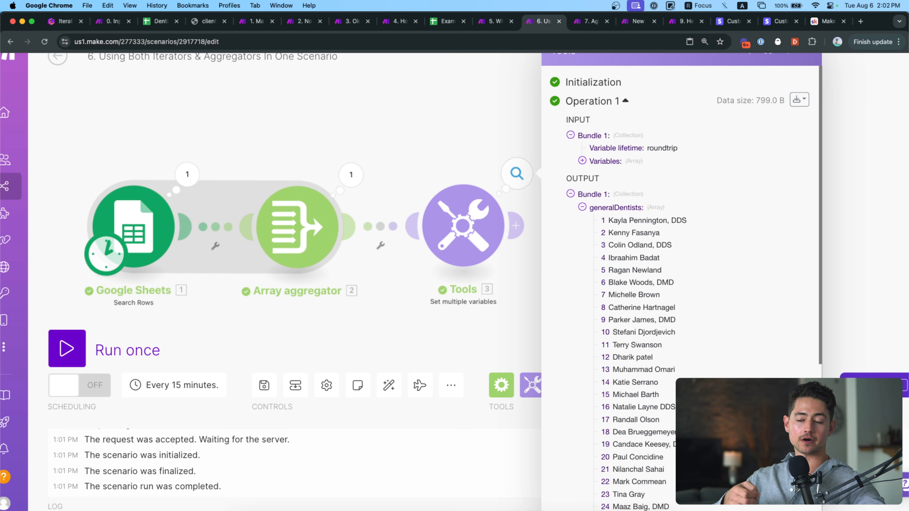
pyautogui.scroll(-6, 635, 322)
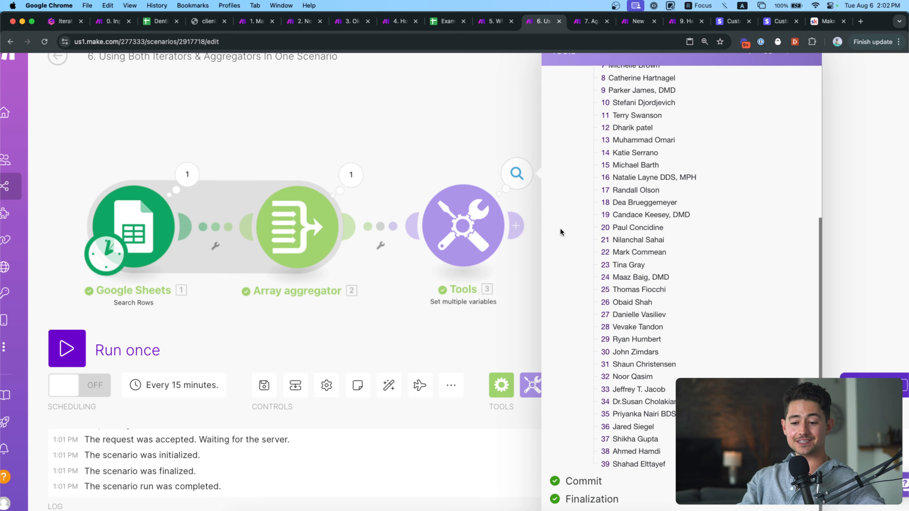
pyautogui.scroll(6, 627, 254)
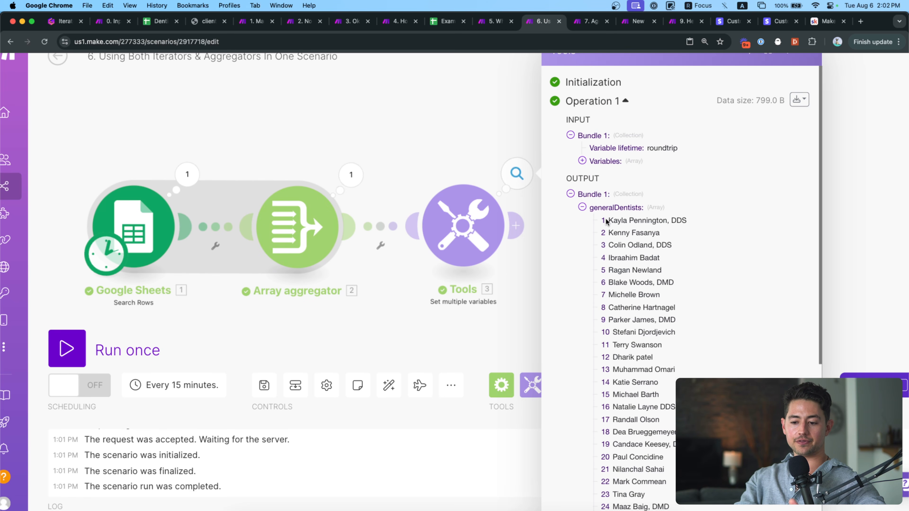
pyautogui.moveTo(608, 221); pyautogui.dragTo(691, 223)
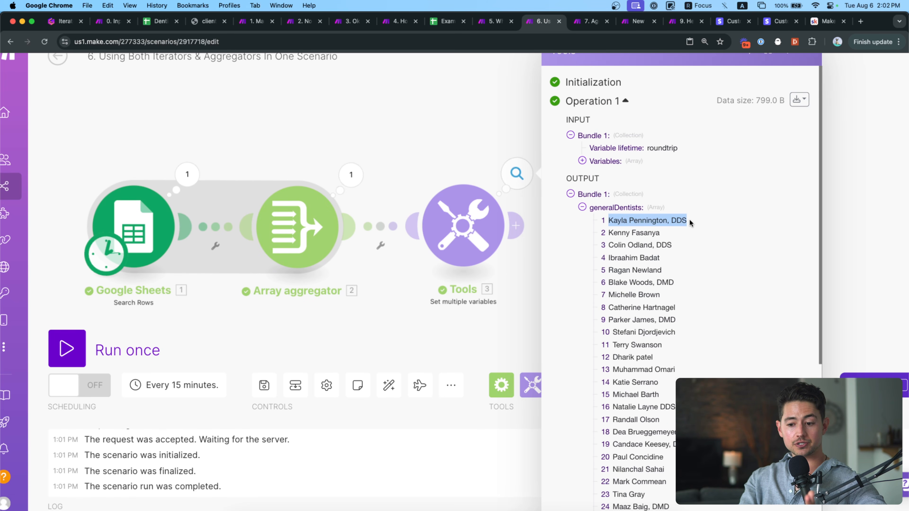
pyautogui.click(469, 133)
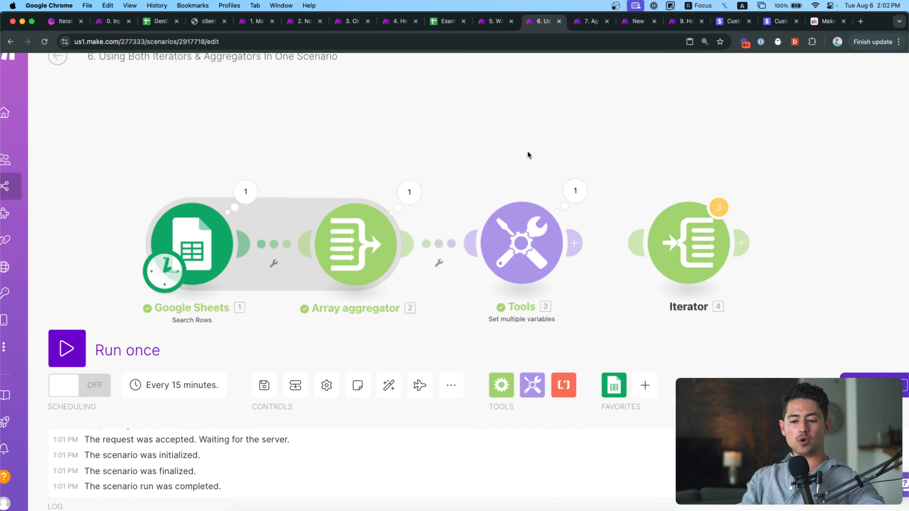
# Reconnect Tools to the Iterator with generalDentists[] as the Iterator's Array.
pyautogui.scroll(-1, 528, 151)
pyautogui.moveTo(527, 151); pyautogui.dragTo(466, 150)
pyautogui.moveTo(507, 227); pyautogui.dragTo(590, 227)
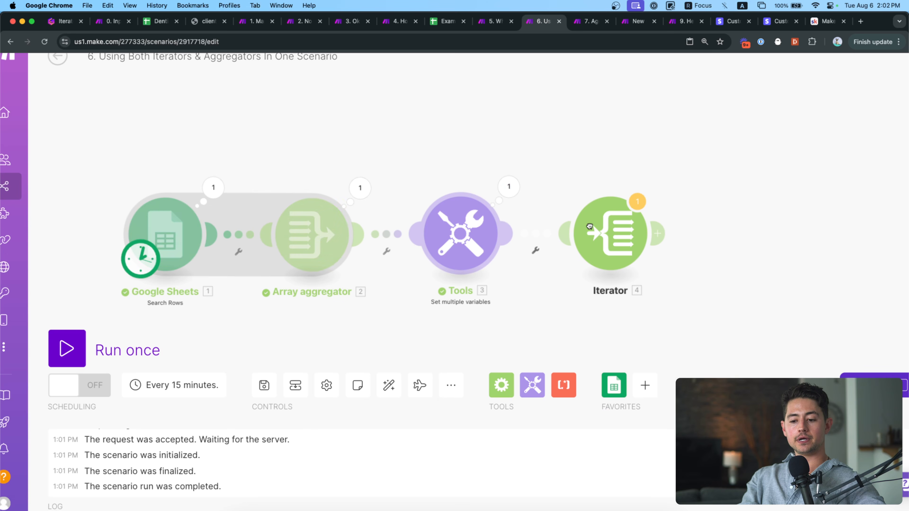
pyautogui.moveTo(466, 154); pyautogui.dragTo(501, 161)
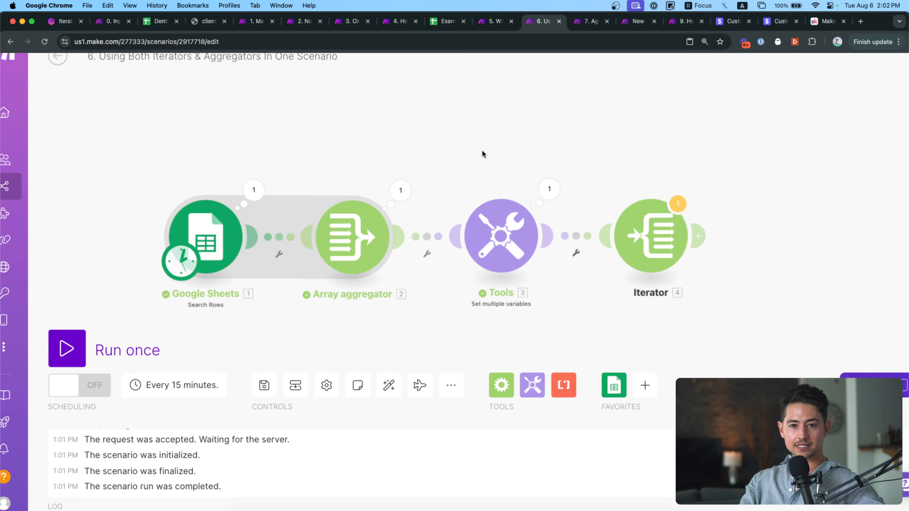
pyautogui.click(680, 239)
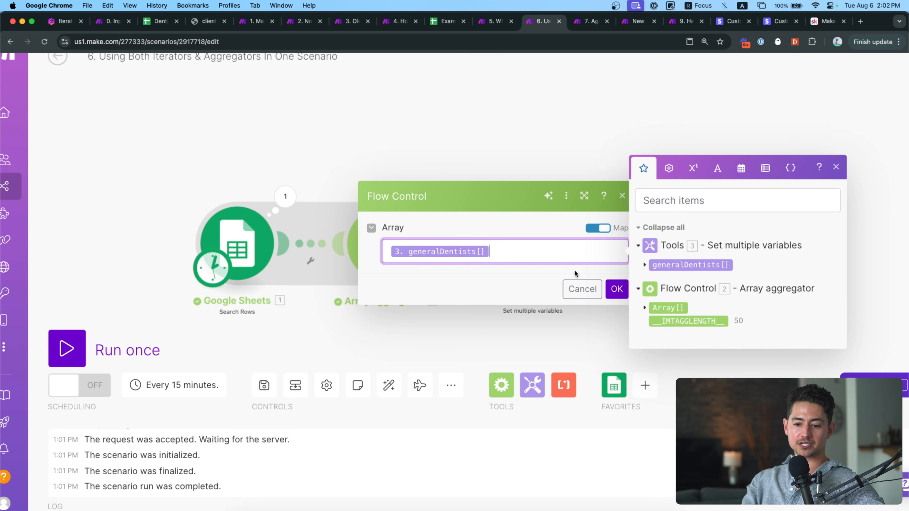
pyautogui.click(616, 289)
# Run the full scenario once despite the warning, then return to the slides.
pyautogui.click(143, 352)
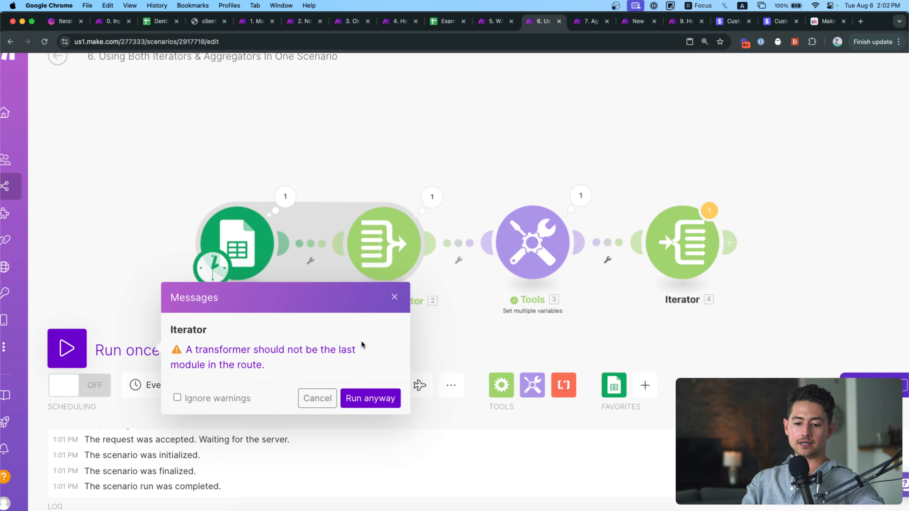
pyautogui.click(364, 404)
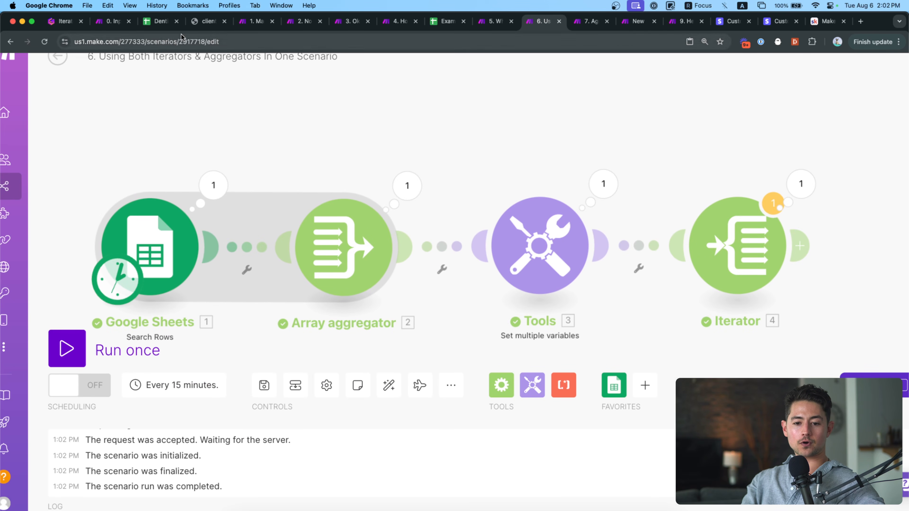
pyautogui.click(110, 22)
pyautogui.click(63, 22)
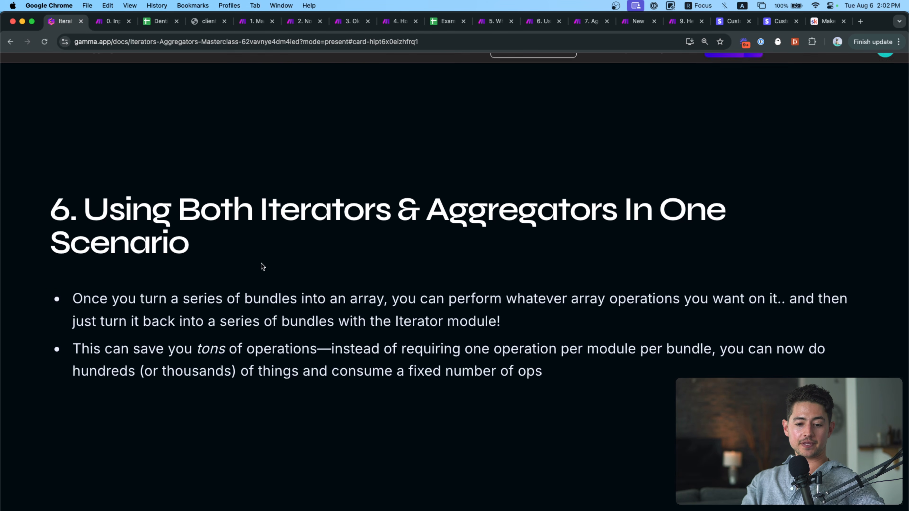
# Highlight the point about a fixed operation count, then advance the Gamma deck to slide 7.
pyautogui.moveTo(582, 380); pyautogui.dragTo(324, 353)
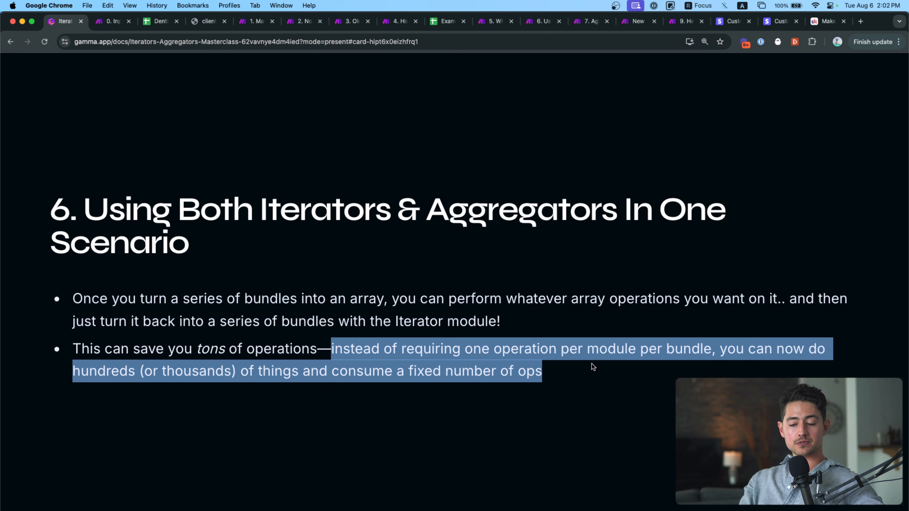
pyautogui.click(631, 378)
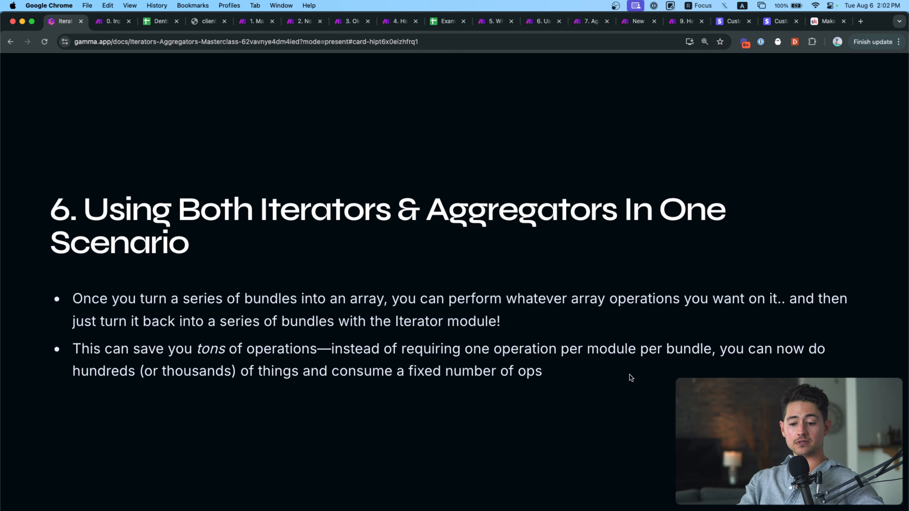
pyautogui.press('Right')
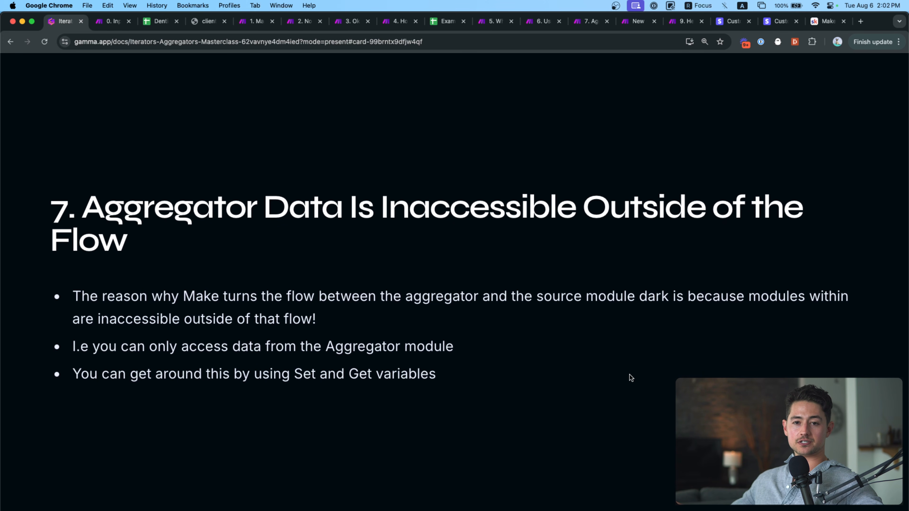
# Highlight the slide 7 title and switch to the '7. Aggregator' Make scenario.
pyautogui.tripleClick(248, 198)
pyautogui.click(246, 185)
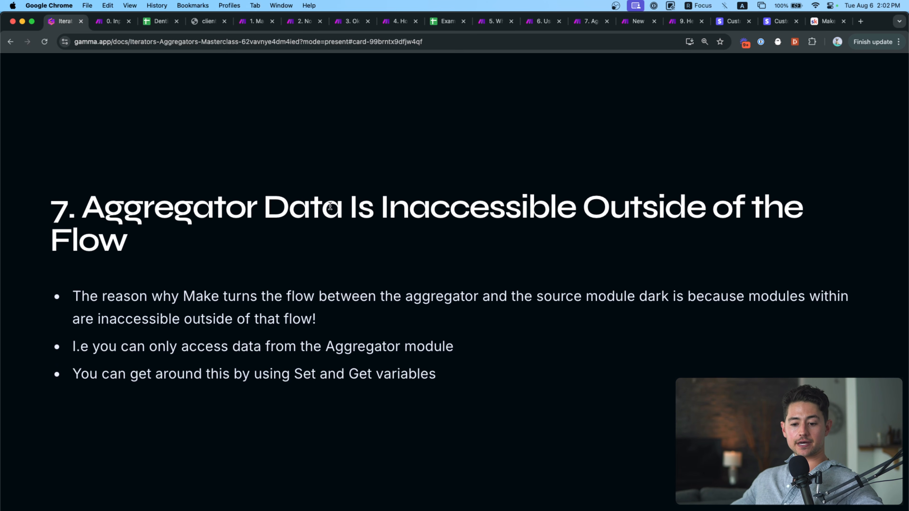
pyautogui.click(581, 22)
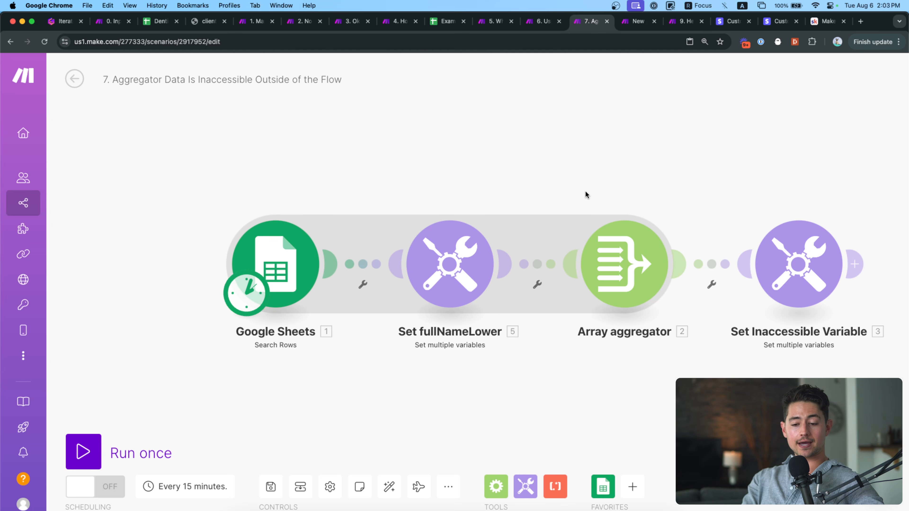
# Rearrange the four scenario modules and auto-align the layout.
pyautogui.hscroll(5, 426, 158)
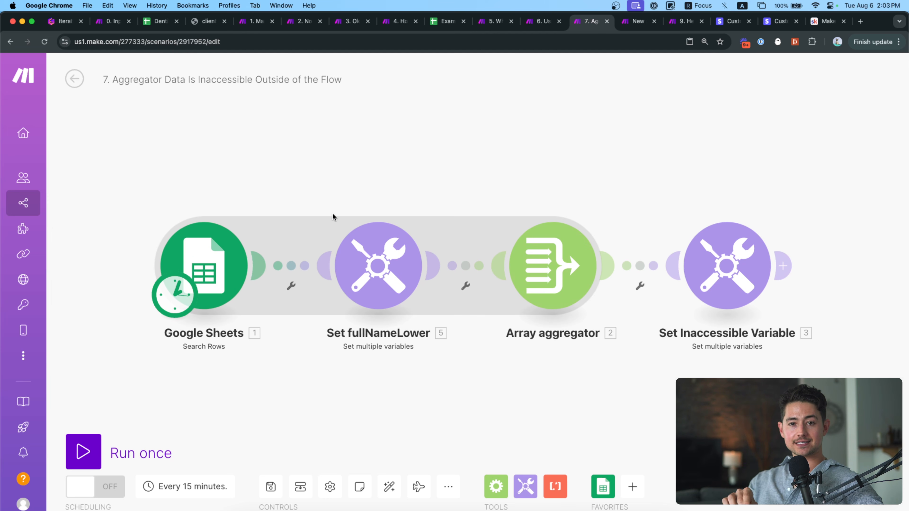
pyautogui.hscroll(4, 376, 193)
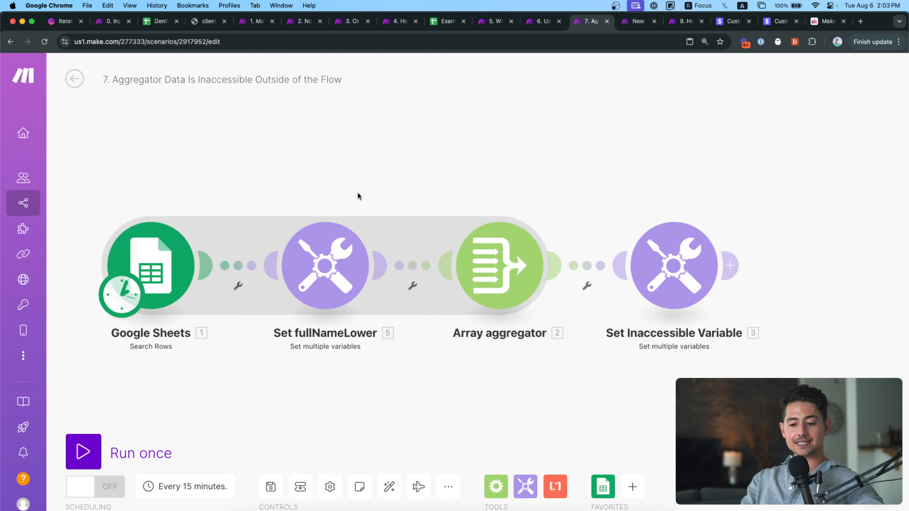
pyautogui.hscroll(-7, 553, 185)
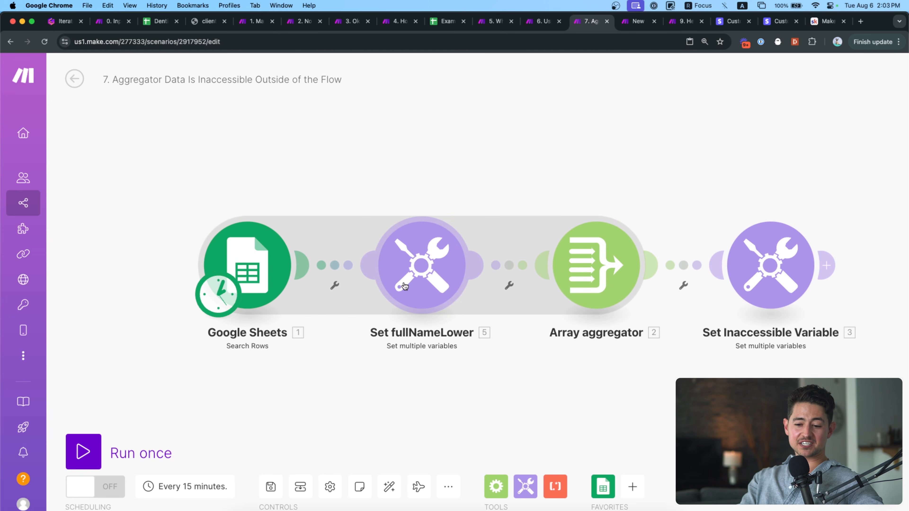
pyautogui.moveTo(416, 277); pyautogui.dragTo(307, 277)
pyautogui.moveTo(610, 284); pyautogui.dragTo(385, 284)
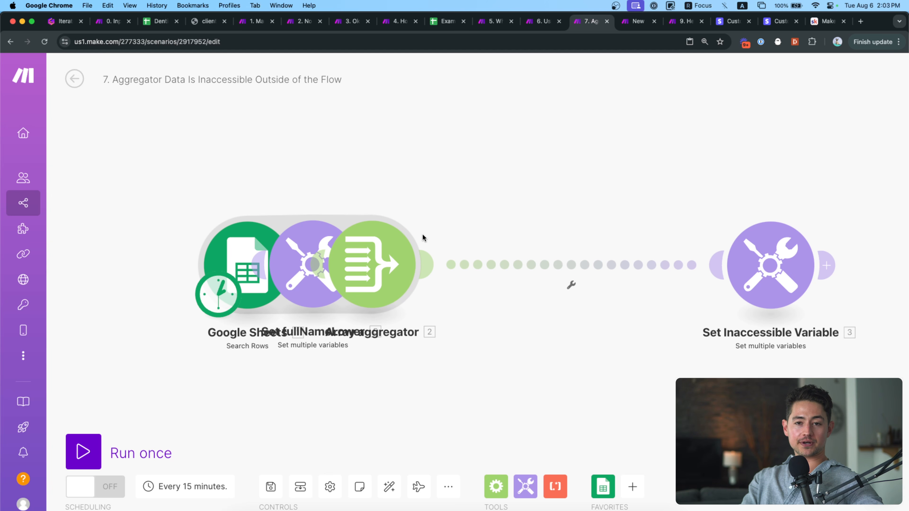
pyautogui.click(782, 271)
pyautogui.click(428, 184)
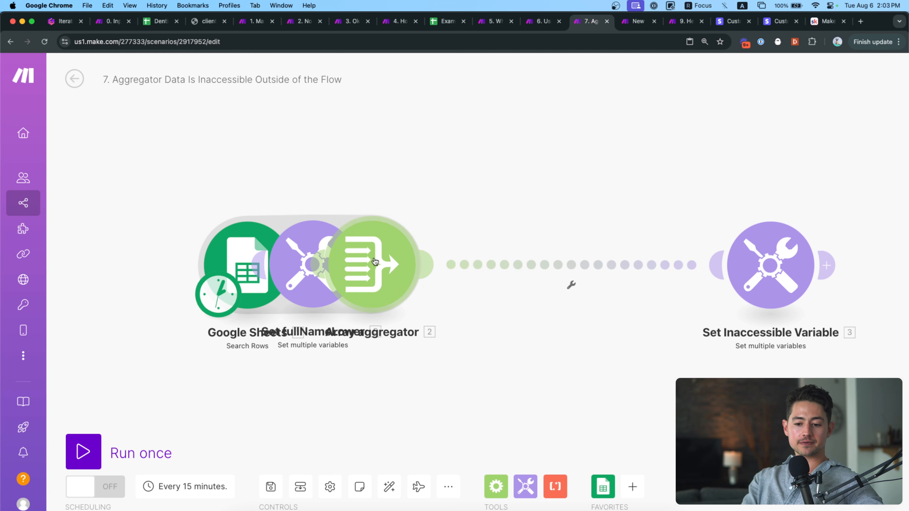
pyautogui.moveTo(335, 262); pyautogui.dragTo(390, 270)
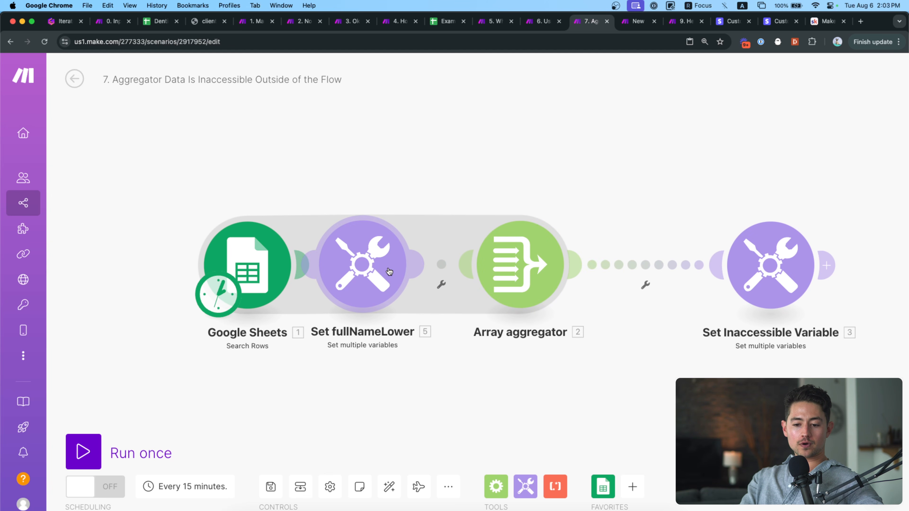
pyautogui.click(389, 487)
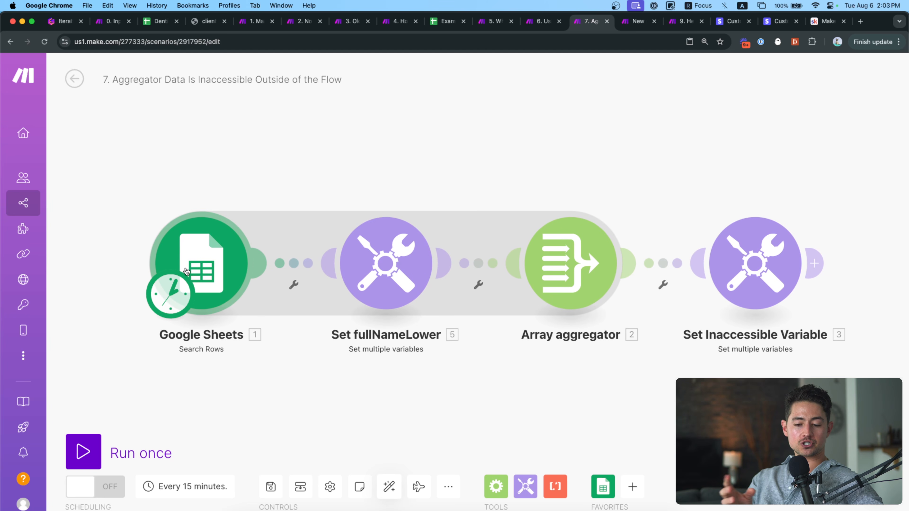
# Review the Set fullNameLower and Array aggregator settings without changing them.
pyautogui.click(352, 264)
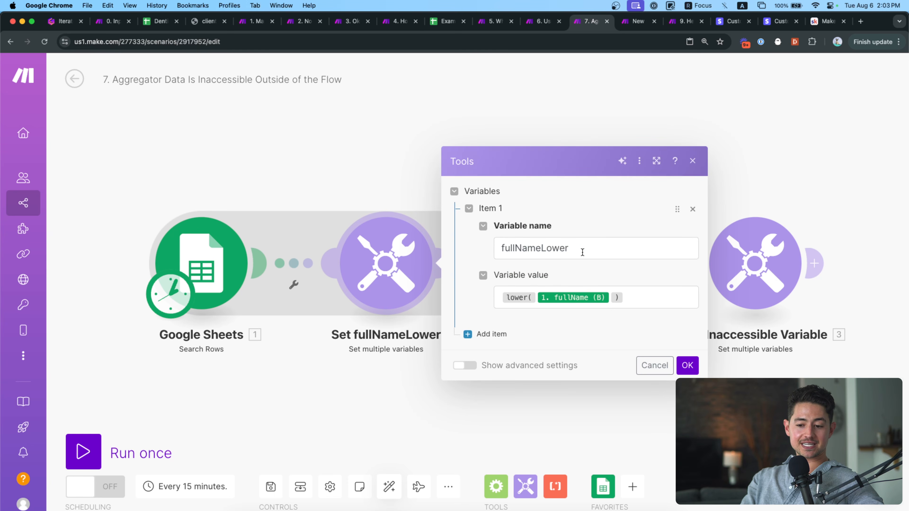
pyautogui.moveTo(582, 251); pyautogui.dragTo(482, 253)
pyautogui.click(638, 293)
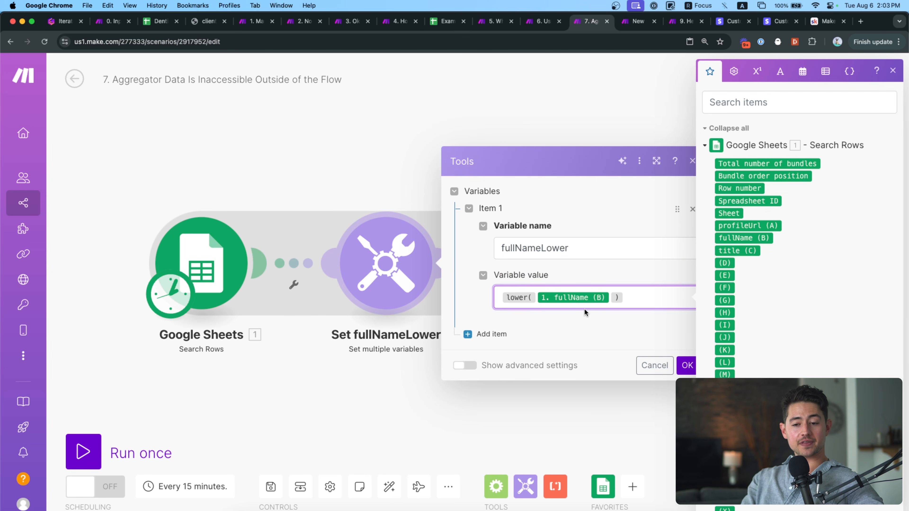
pyautogui.click(662, 373)
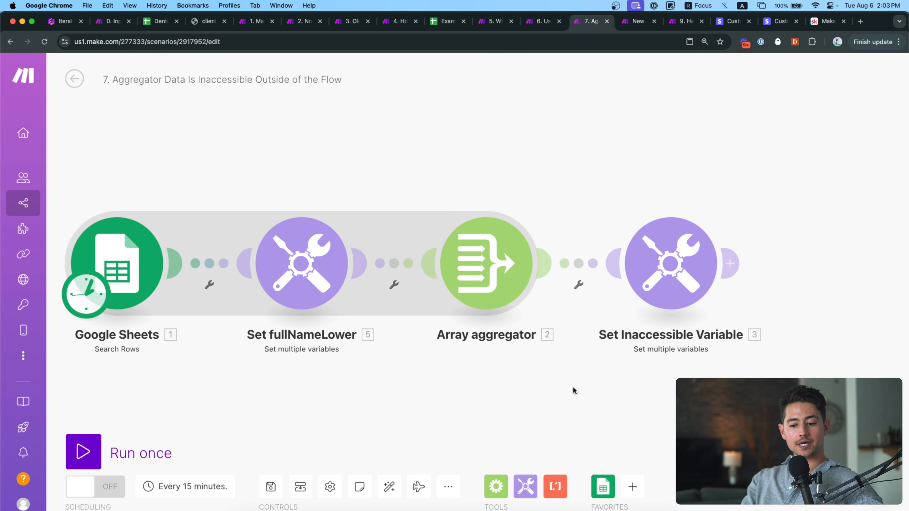
pyautogui.click(468, 273)
pyautogui.scroll(-5, 579, 347)
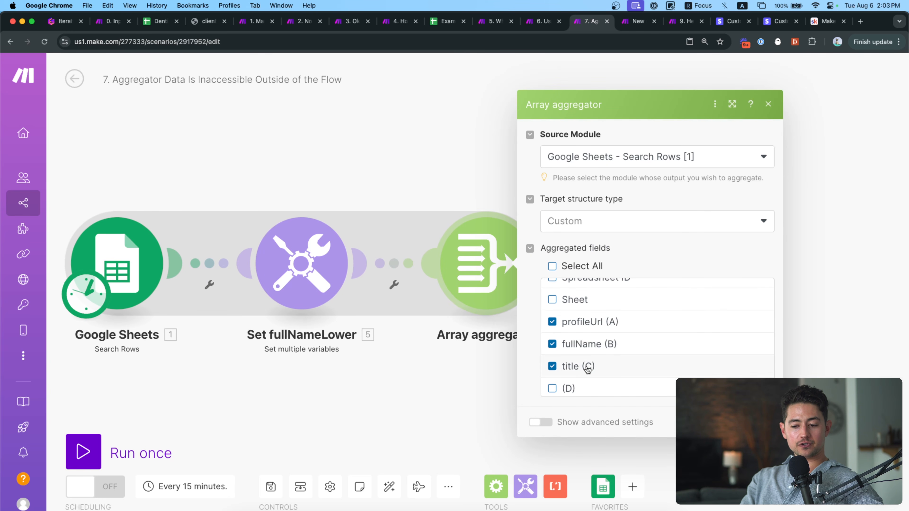
pyautogui.click(716, 423)
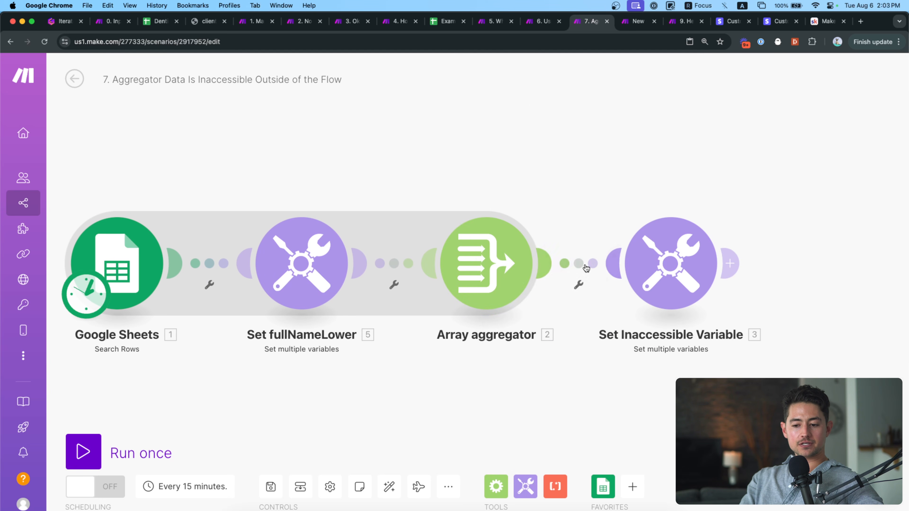
# Unlink Set Inaccessible Variable from the Array aggregator and start a single test run.
pyautogui.rightClick(588, 267)
pyautogui.click(601, 294)
pyautogui.click(122, 450)
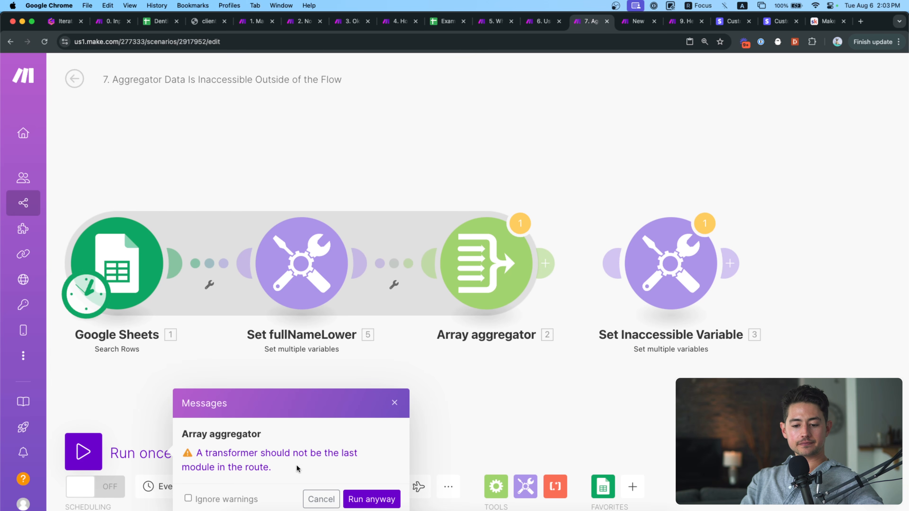
# Run despite the warning and check Bundle 45's full name in the Google Sheets output.
pyautogui.click(241, 496)
pyautogui.click(372, 499)
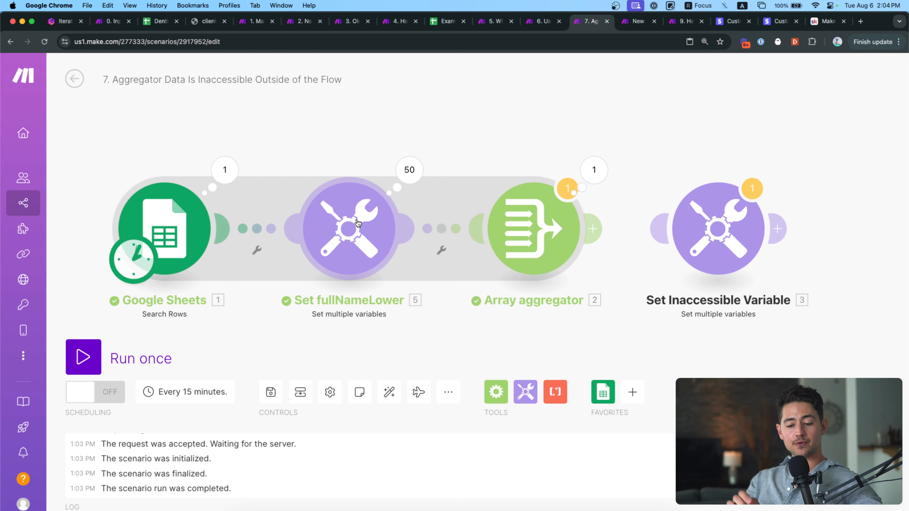
pyautogui.click(225, 169)
pyautogui.scroll(-15, 300, 297)
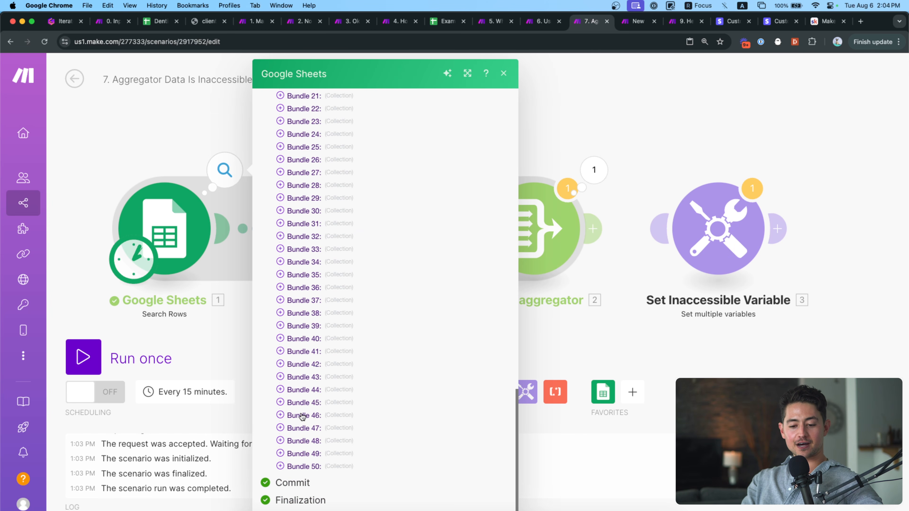
pyautogui.click(280, 402)
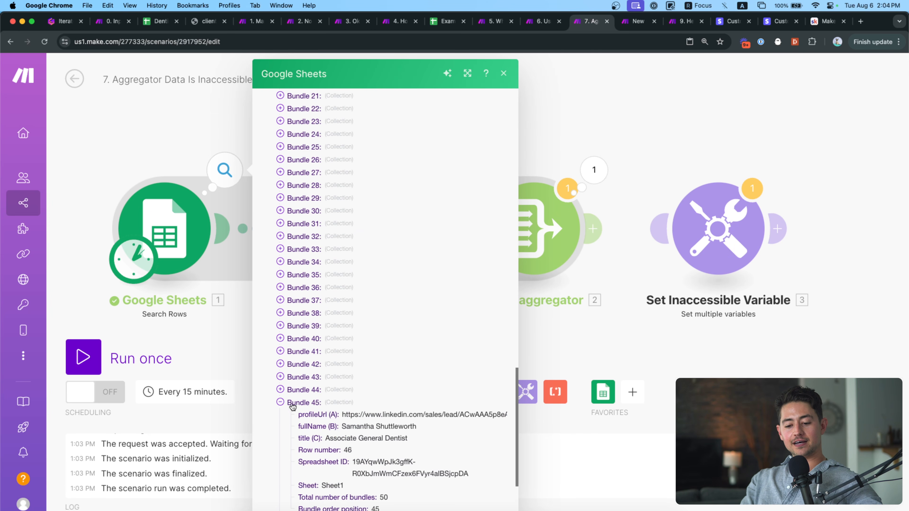
pyautogui.scroll(-2, 322, 423)
pyautogui.tripleClick(356, 387)
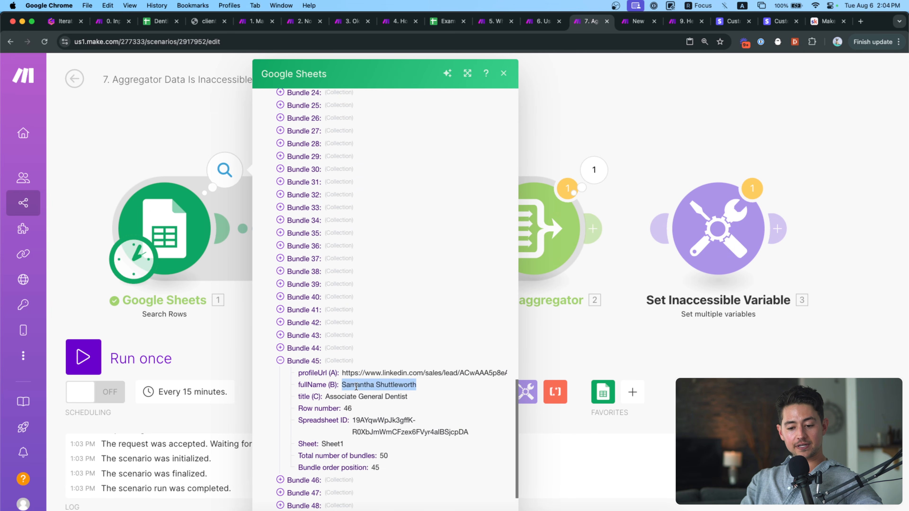
pyautogui.click(245, 330)
# Check Set fullNameLower operations 9 and 10 for their lowercased fullNameLower output.
pyautogui.click(411, 173)
pyautogui.click(512, 265)
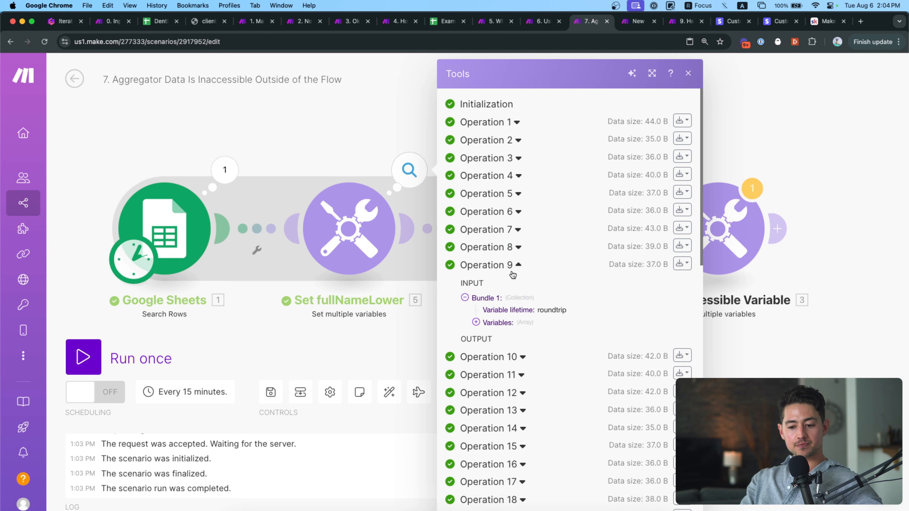
pyautogui.doubleClick(495, 365)
pyautogui.doubleClick(558, 365)
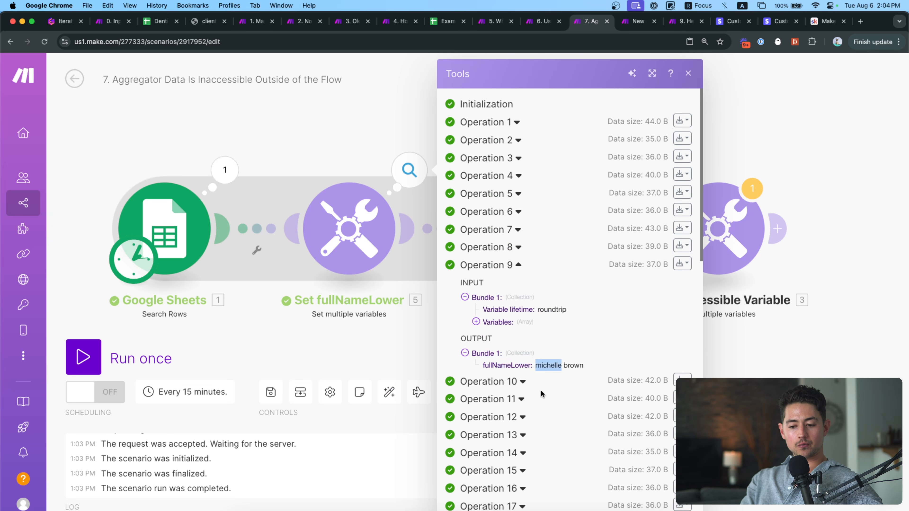
pyautogui.click(522, 381)
pyautogui.scroll(-4, 514, 382)
pyautogui.click(383, 337)
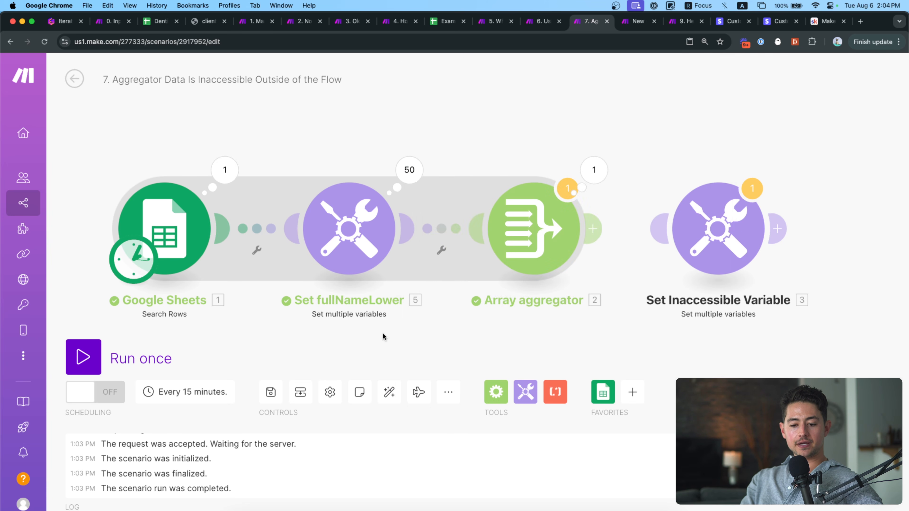
pyautogui.moveTo(457, 284); pyautogui.dragTo(374, 288)
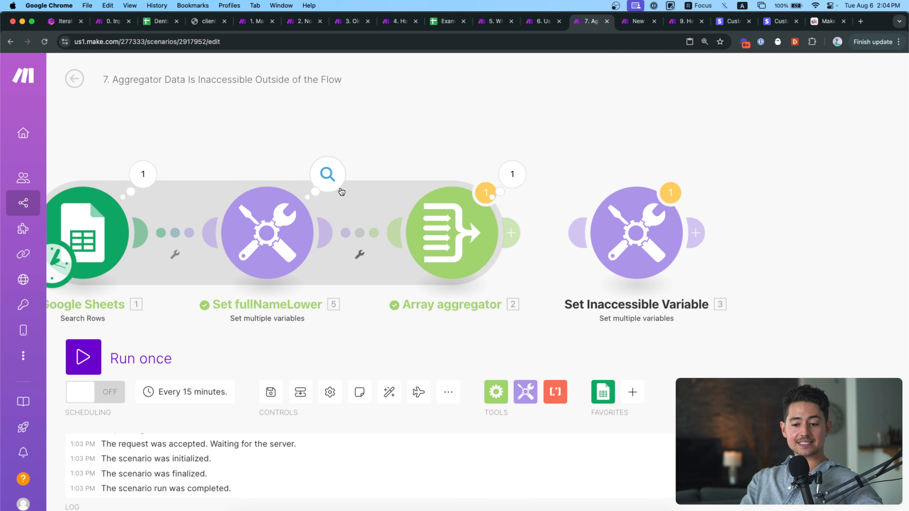
pyautogui.click(643, 233)
# Confirm Set Inaccessible Variable's mapping panel offers only Array aggregator values.
pyautogui.click(517, 275)
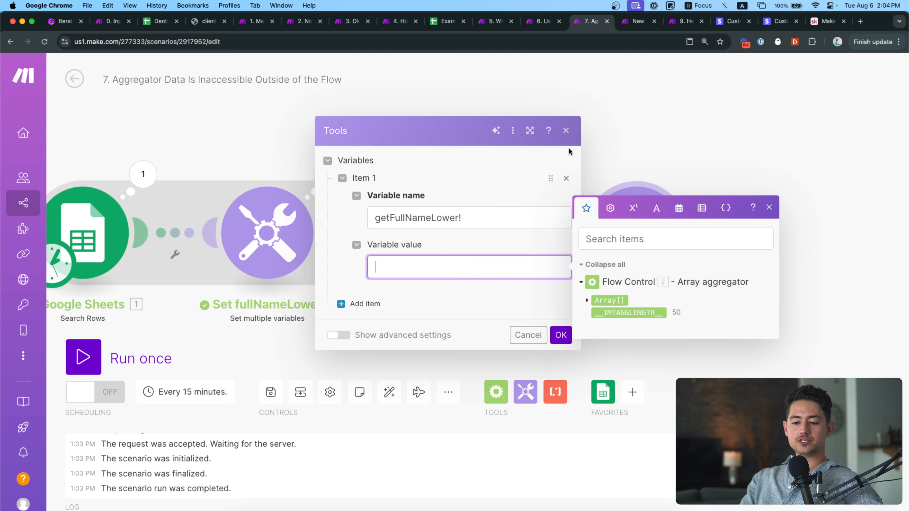
pyautogui.click(565, 130)
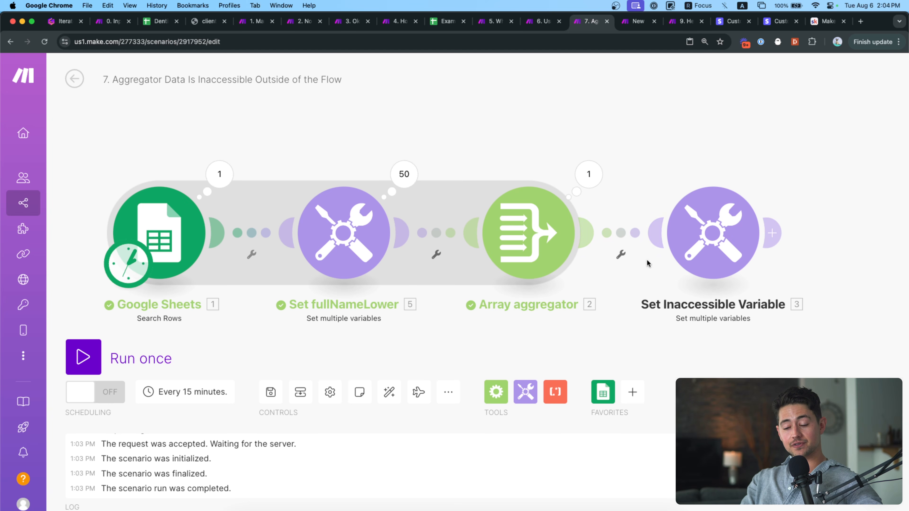
pyautogui.scroll(-1, 644, 155)
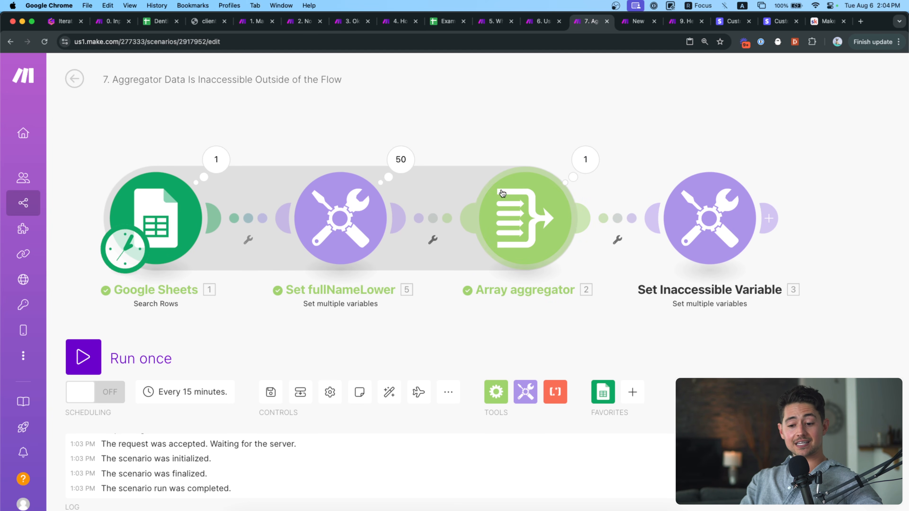
# Tick fullNameLower under the Array aggregator's Aggregated fields and save.
pyautogui.click(539, 223)
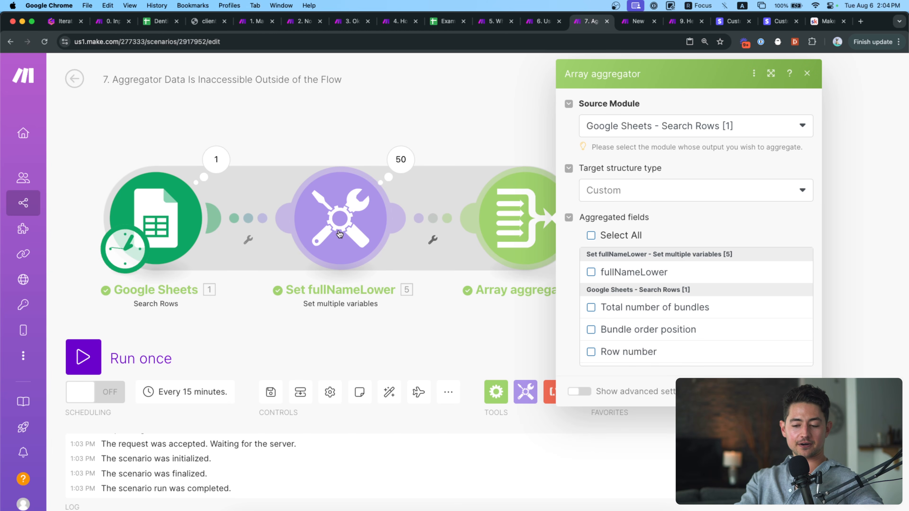
pyautogui.click(591, 272)
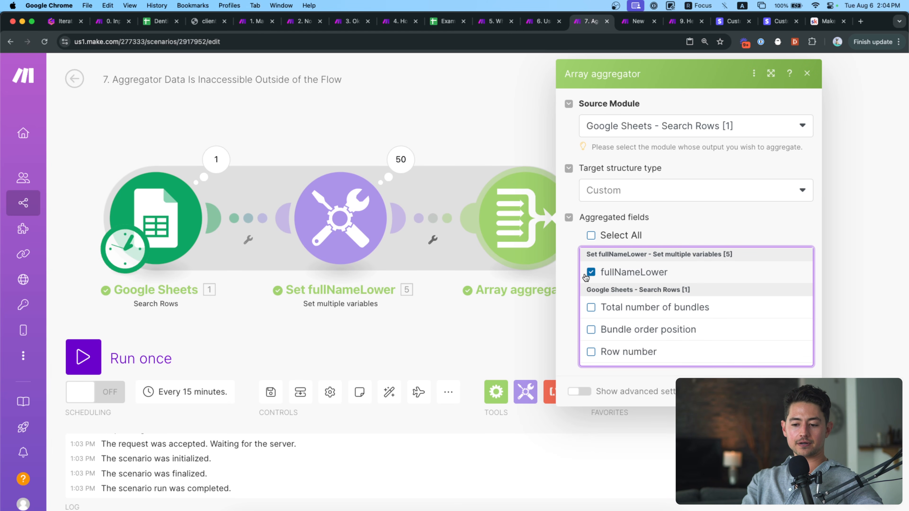
pyautogui.click(797, 391)
# Limit the Google Sheets search to a maximum of 5 returned rows.
pyautogui.scroll(-3, 651, 346)
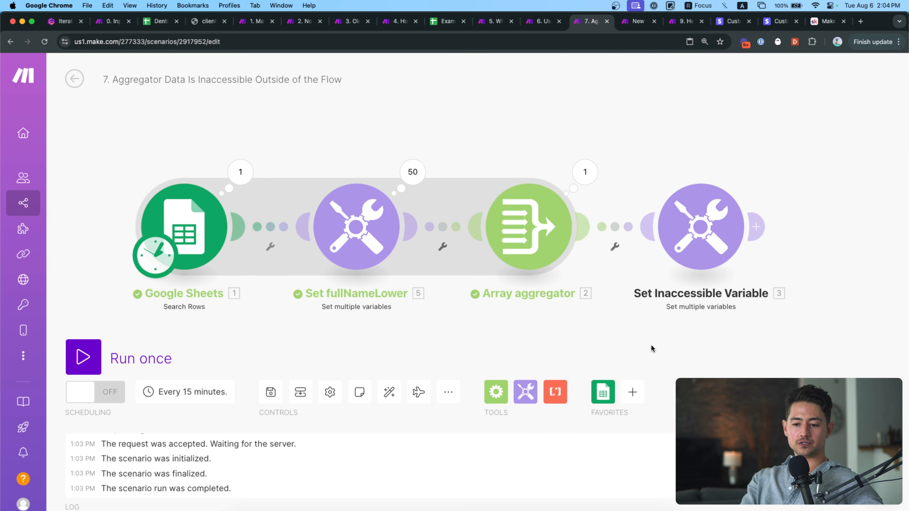
pyautogui.moveTo(671, 266); pyautogui.dragTo(706, 266)
pyautogui.click(297, 270)
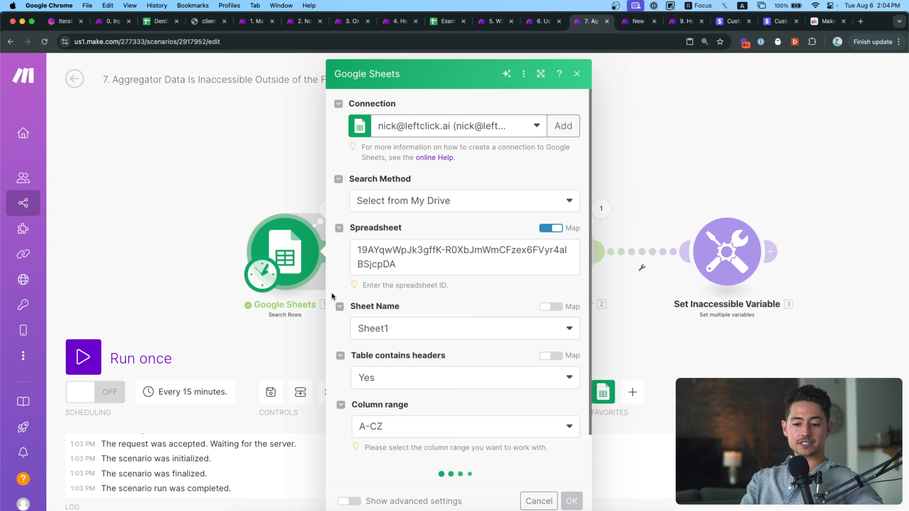
pyautogui.scroll(-3, 412, 417)
pyautogui.click(419, 465)
pyautogui.doubleClick(420, 465)
pyautogui.write('5')
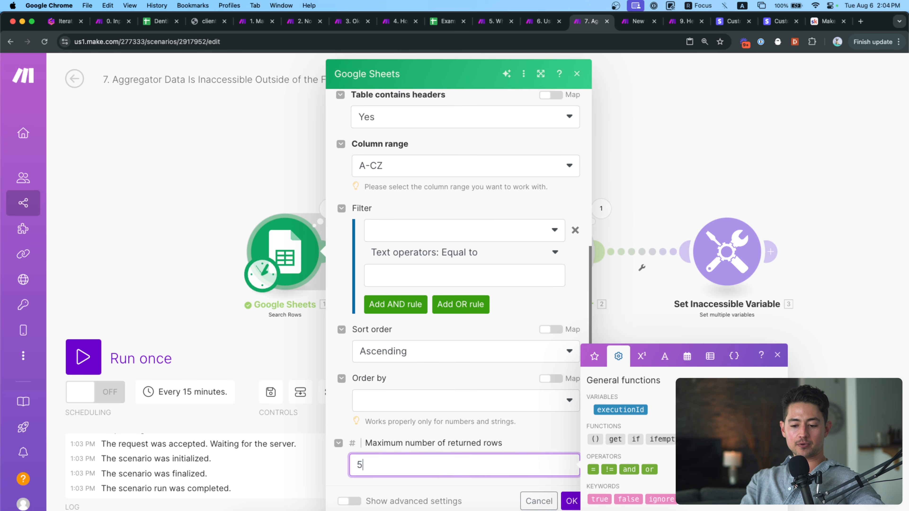
pyautogui.click(569, 500)
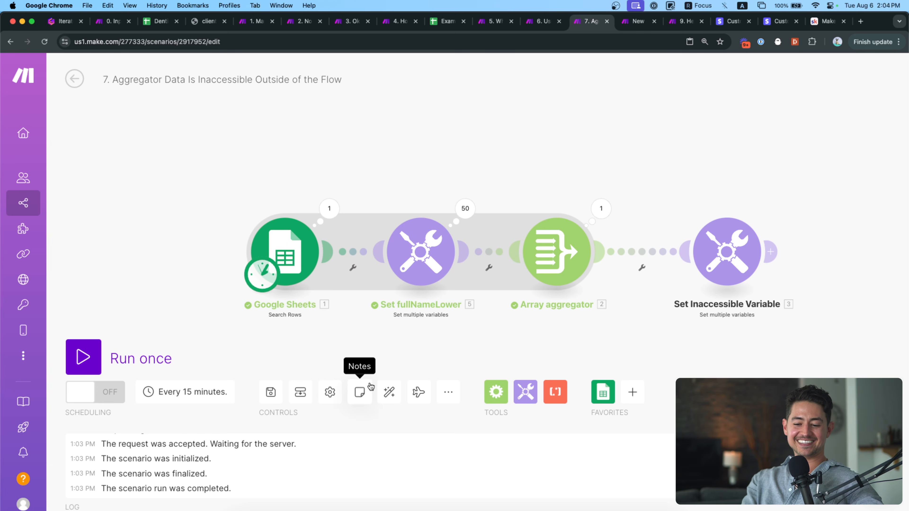
# Unlink Set Inaccessible Variable from the aggregator again and run the scenario once.
pyautogui.click(360, 391)
pyautogui.click(875, 78)
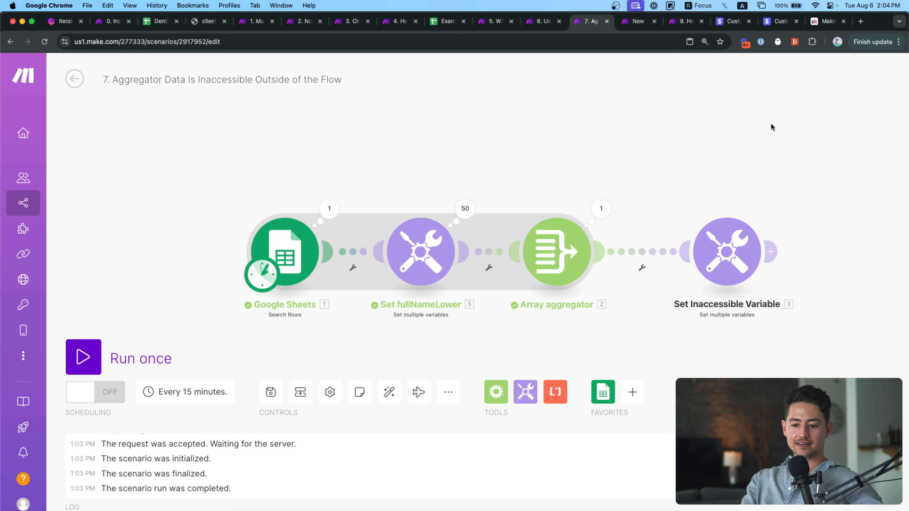
pyautogui.rightClick(641, 252)
pyautogui.click(658, 283)
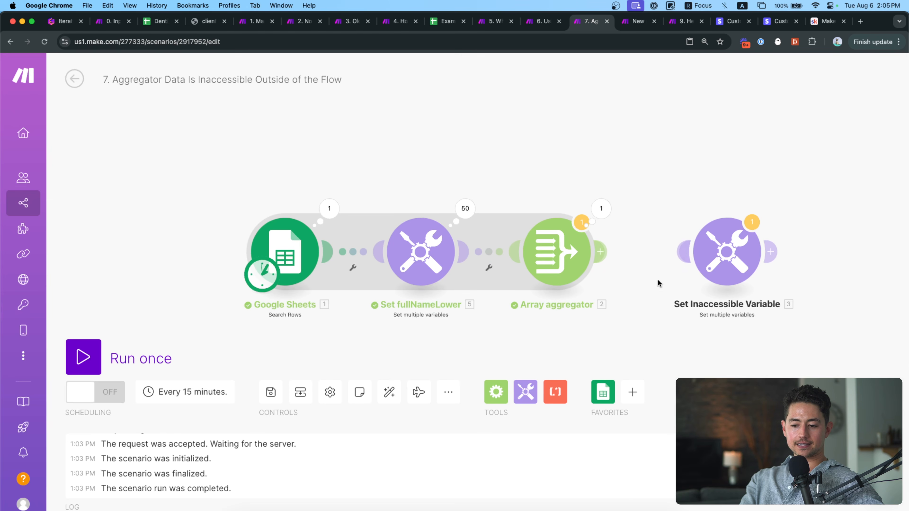
pyautogui.click(140, 358)
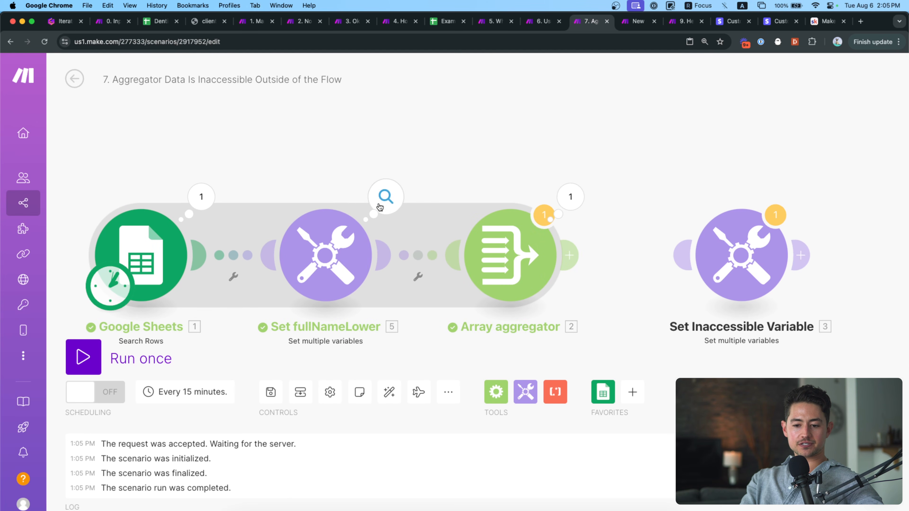
# Open the aggregator's output array and check fullNameLower in items 1 and 2.
pyautogui.click(512, 198)
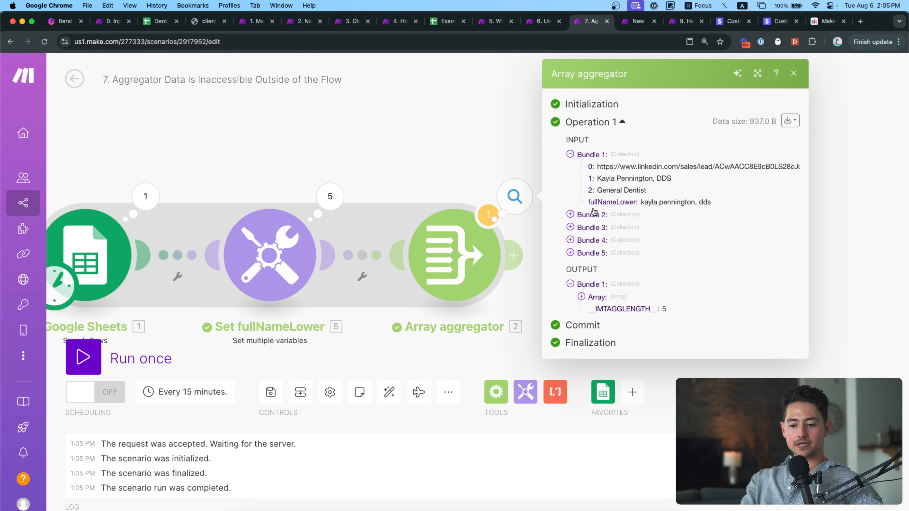
pyautogui.click(592, 297)
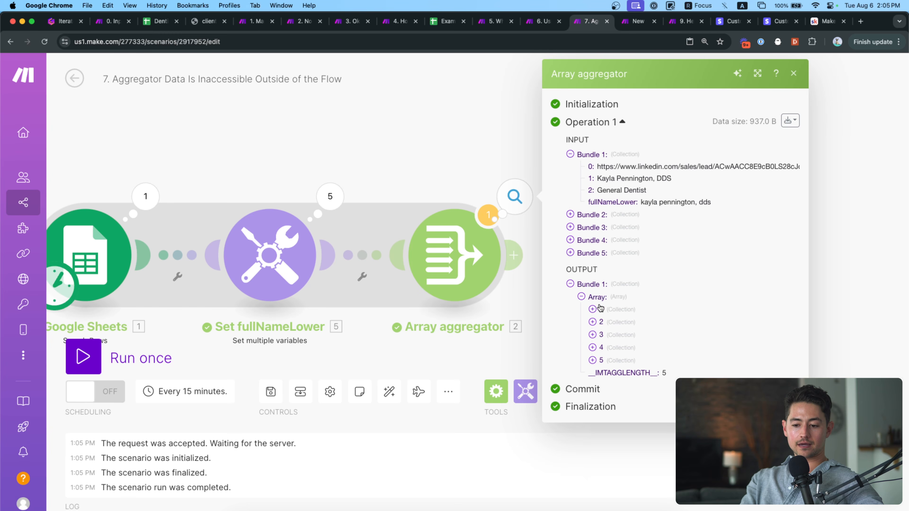
pyautogui.click(601, 309)
pyautogui.moveTo(664, 358); pyautogui.dragTo(733, 358)
pyautogui.click(631, 370)
pyautogui.doubleClick(674, 418)
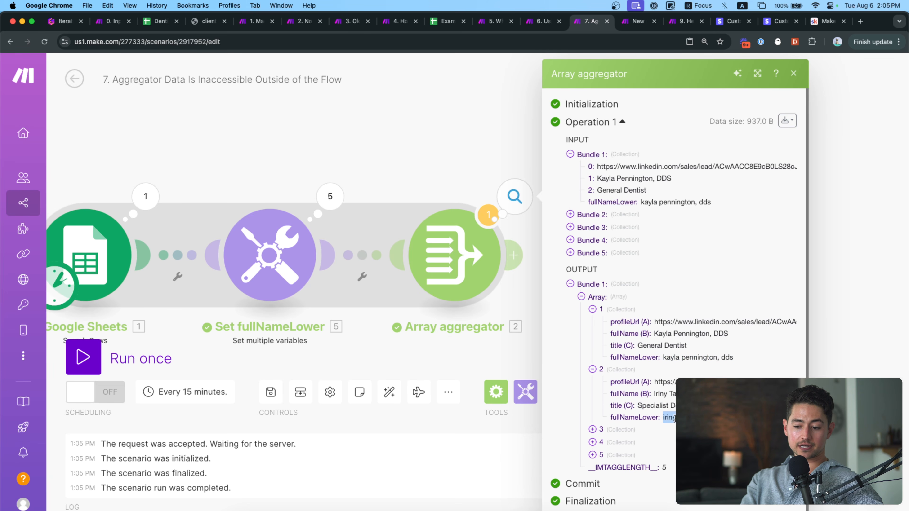
# Expand items 3 through 5 of the aggregated array, then close the output view.
pyautogui.scroll(4, 676, 419)
pyautogui.hscroll(2, 662, 422)
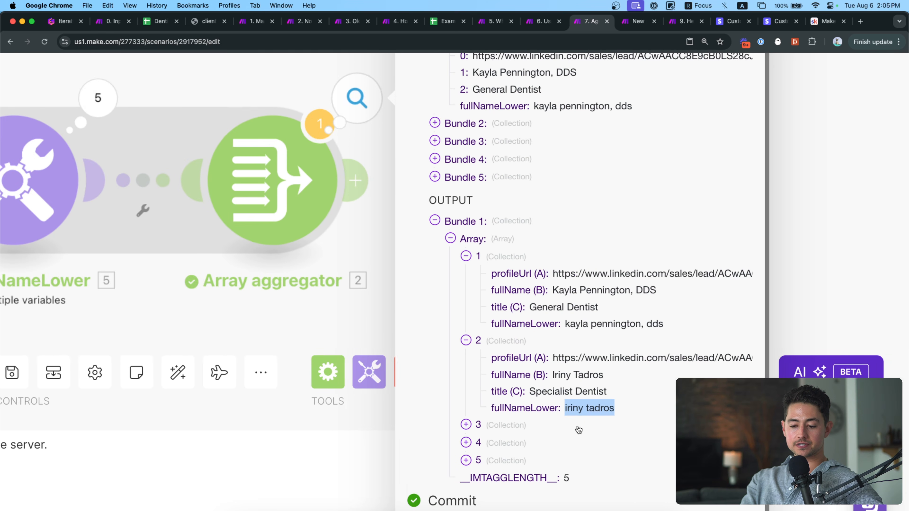
pyautogui.click(539, 430)
pyautogui.scroll(-1, 551, 425)
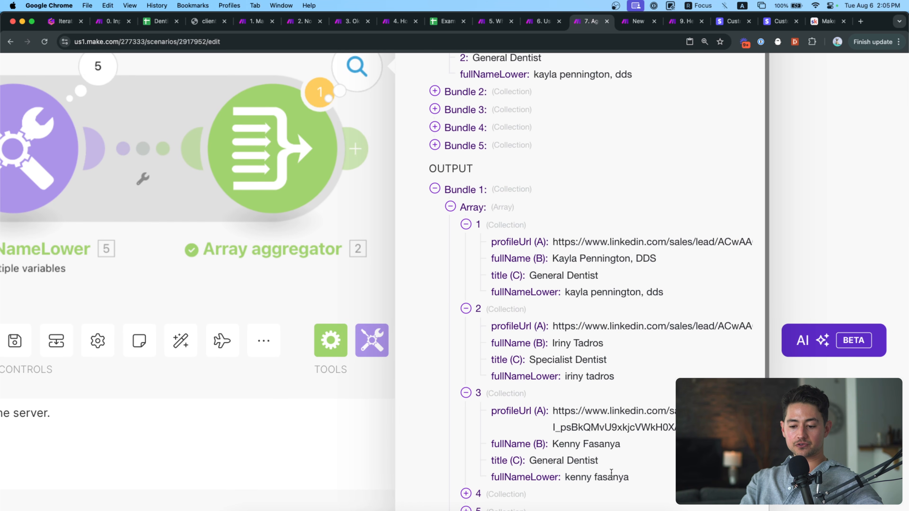
pyautogui.hscroll(-3, 512, 494)
pyautogui.scroll(-5, 537, 465)
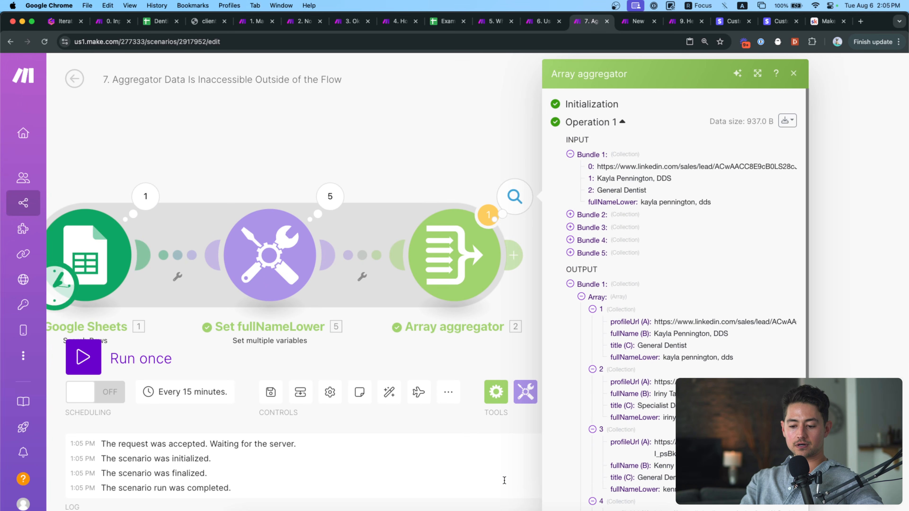
pyautogui.hscroll(5, 897, 310)
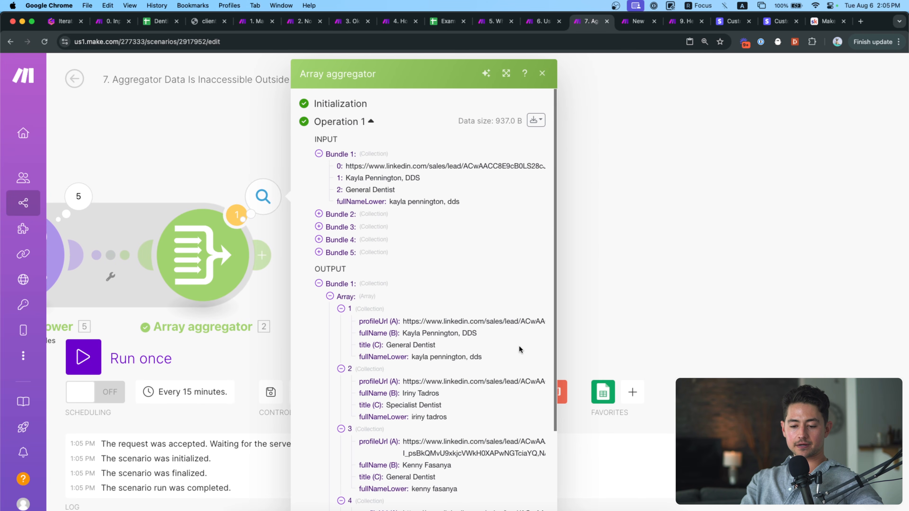
pyautogui.scroll(-3, 503, 357)
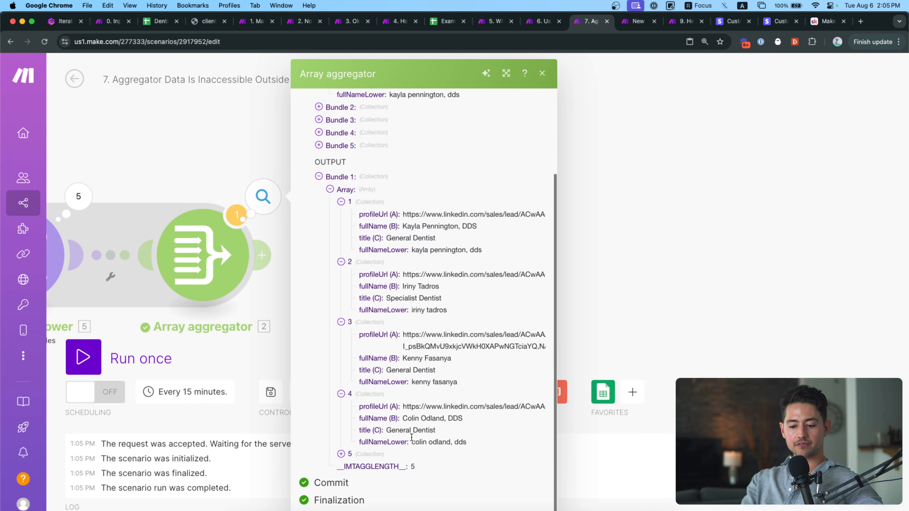
pyautogui.click(369, 453)
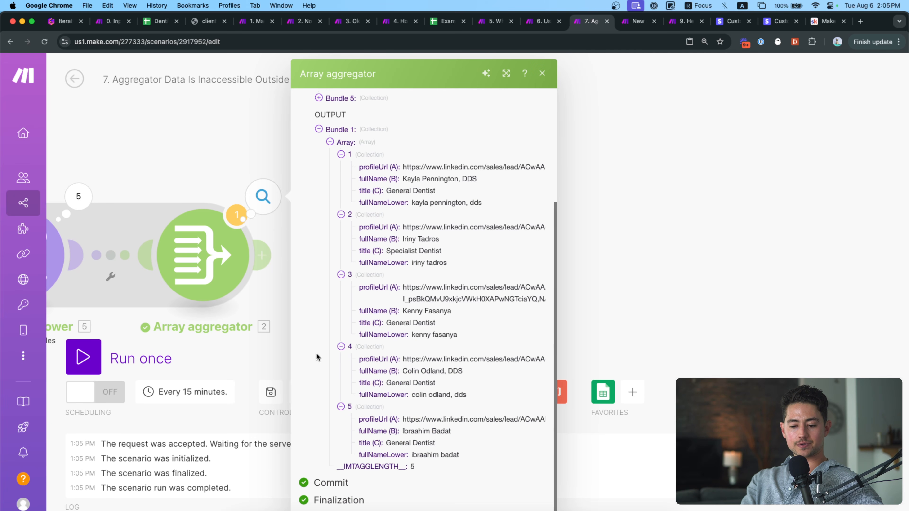
pyautogui.click(230, 138)
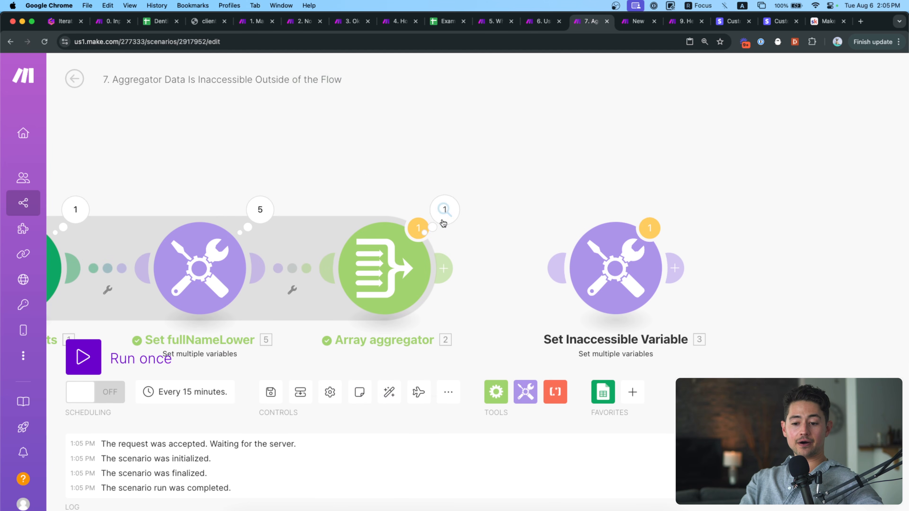
# Trial-map the aggregated Array's fullNameLower into getFullNameLower!'s value, then delete the mapping.
pyautogui.click(577, 271)
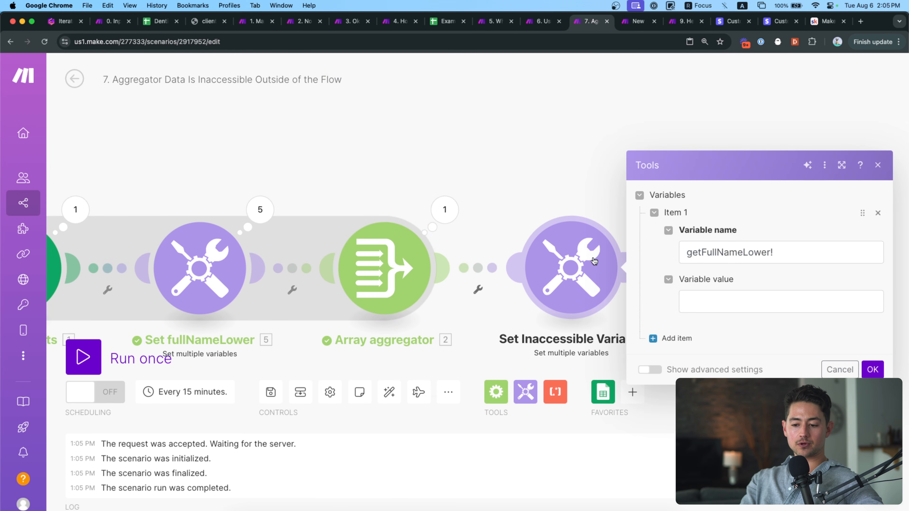
pyautogui.click(487, 335)
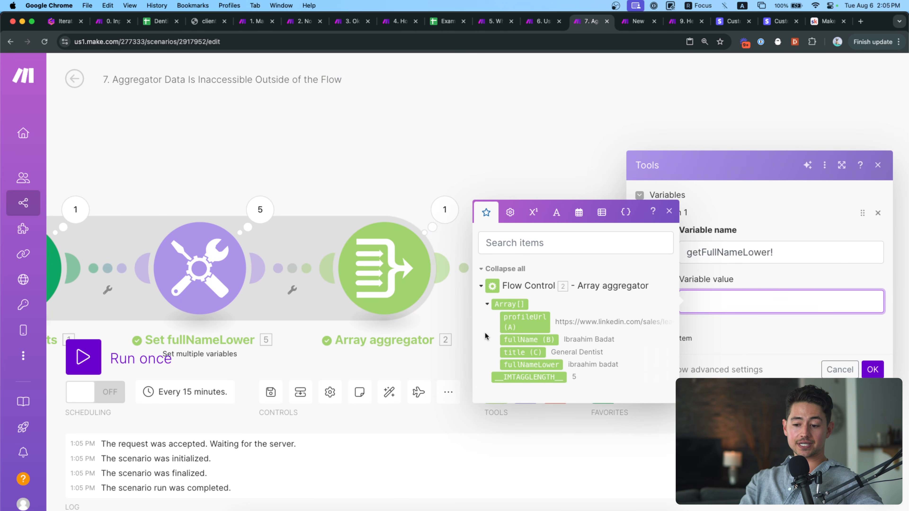
pyautogui.click(531, 364)
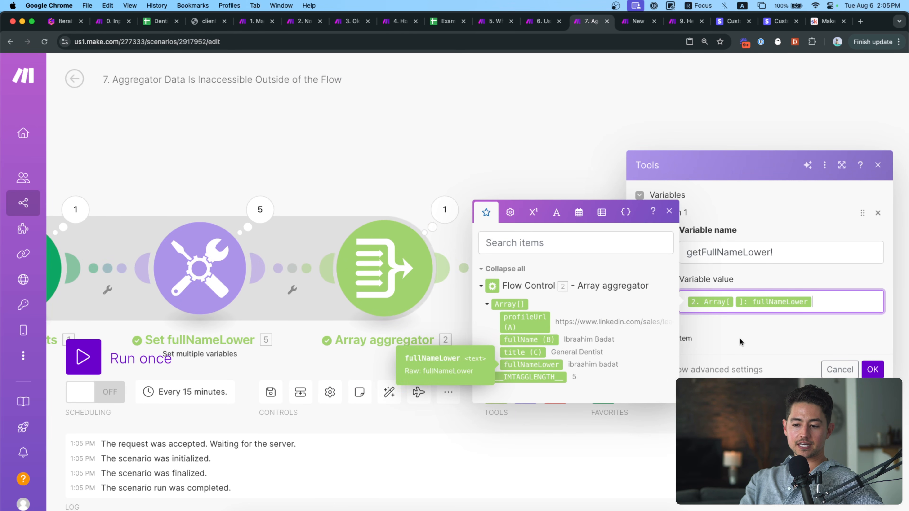
pyautogui.press('Left')
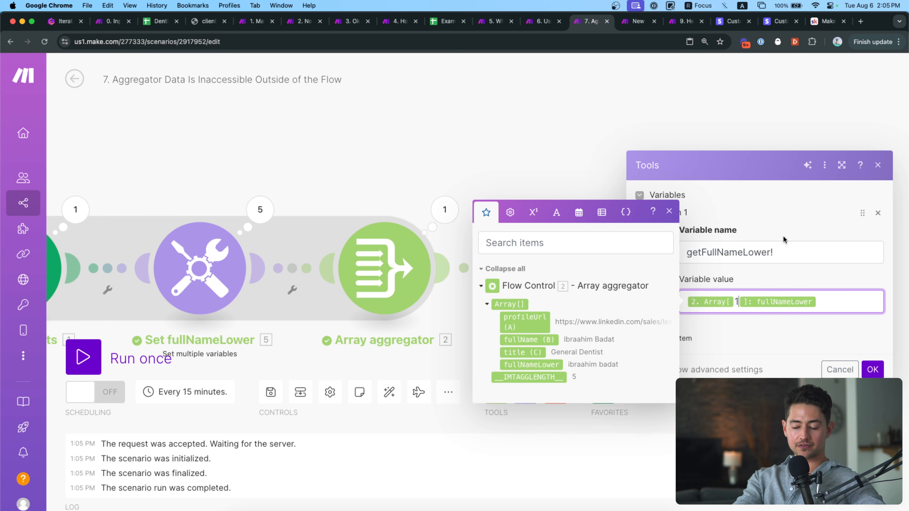
pyautogui.press('super+a')
pyautogui.press('BackSpace')
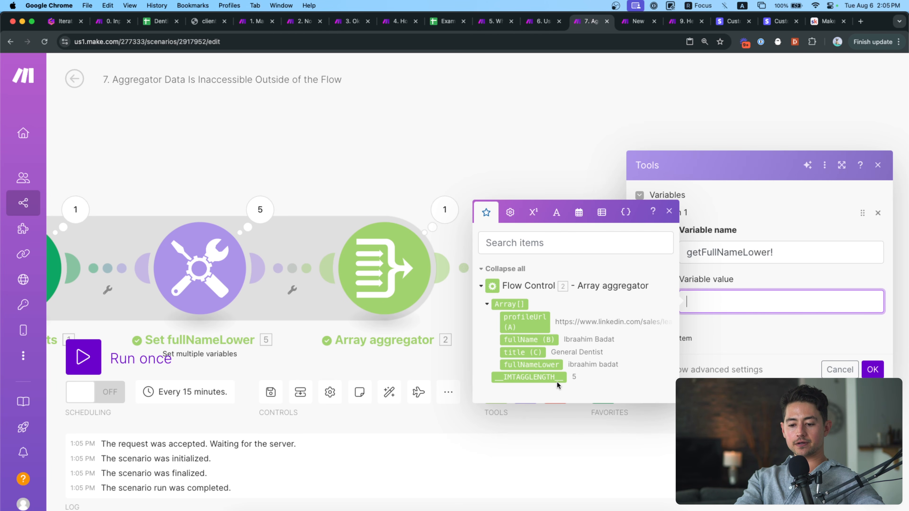
# Add Bundle order position to the Array aggregator's aggregated fields.
pyautogui.click(449, 216)
pyautogui.click(395, 197)
pyautogui.click(389, 273)
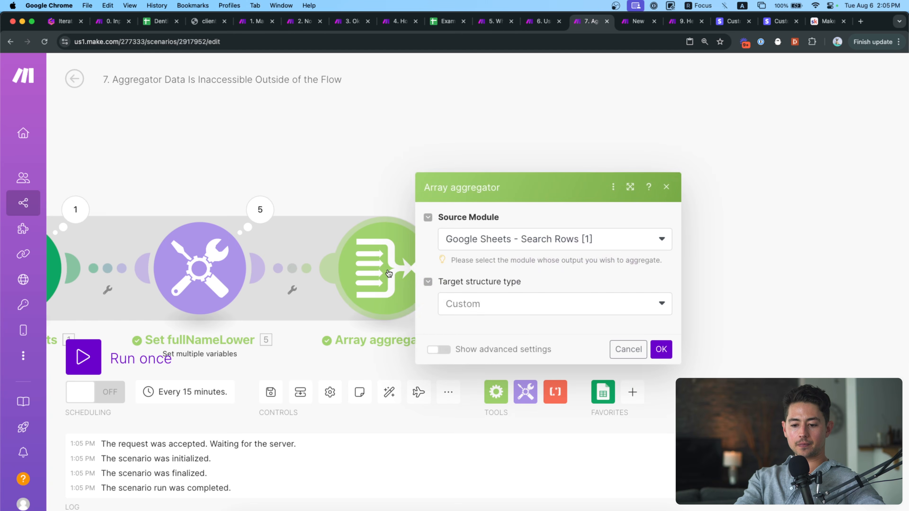
pyautogui.scroll(-3, 523, 325)
pyautogui.scroll(2, 469, 324)
pyautogui.click(450, 325)
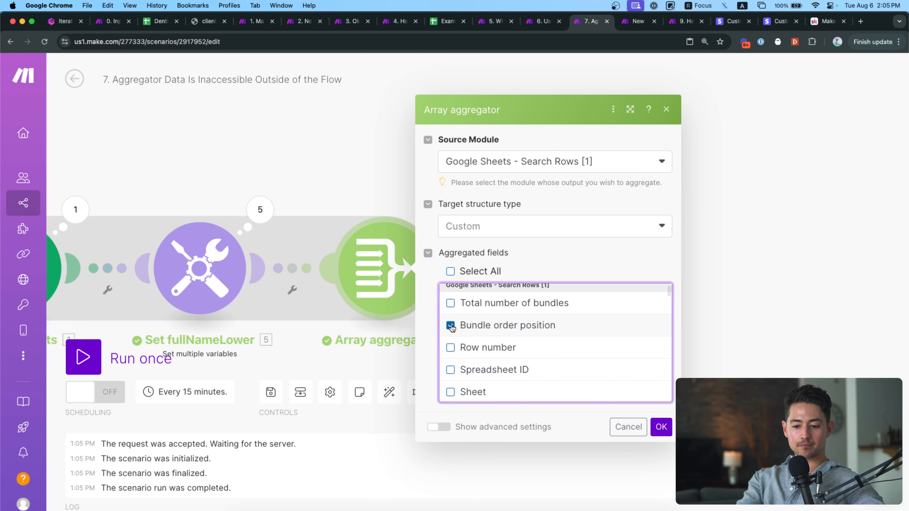
pyautogui.click(661, 427)
# Unlink the last module, run once, and check the aggregator's output array items.
pyautogui.rightClick(501, 281)
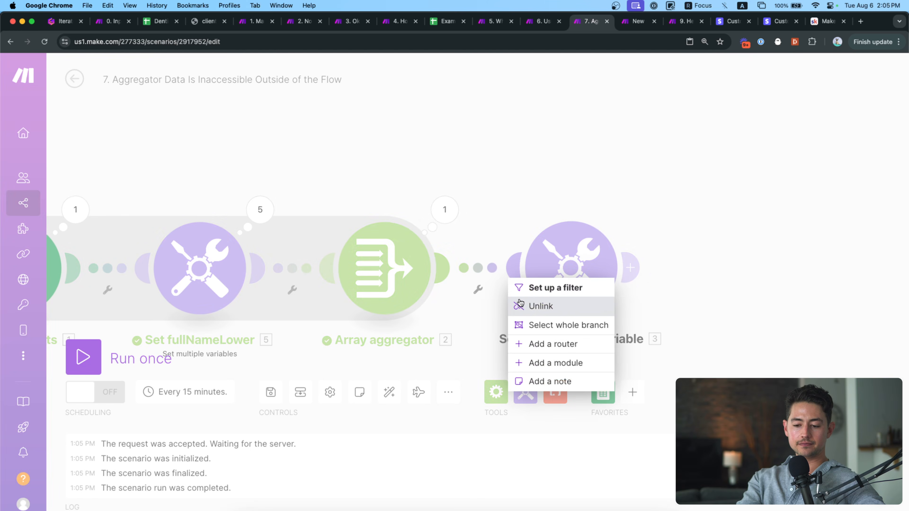
pyautogui.click(537, 305)
pyautogui.click(83, 357)
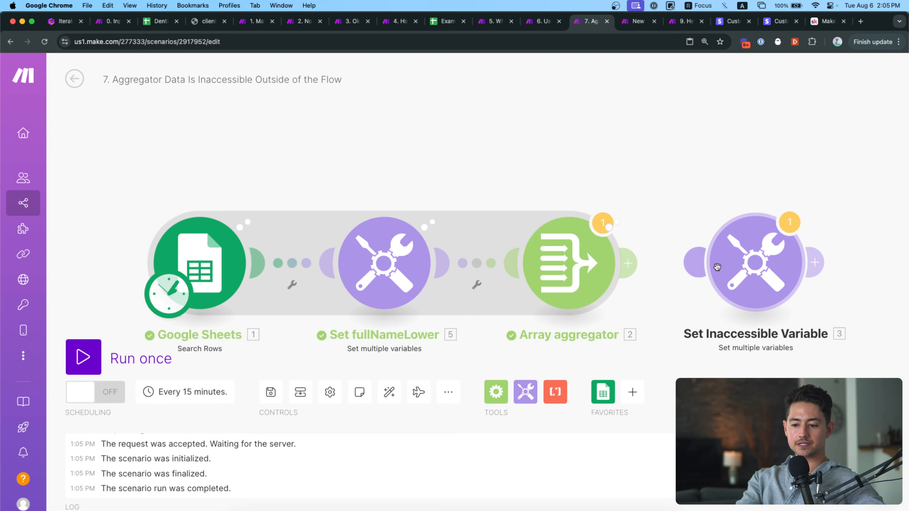
pyautogui.click(629, 204)
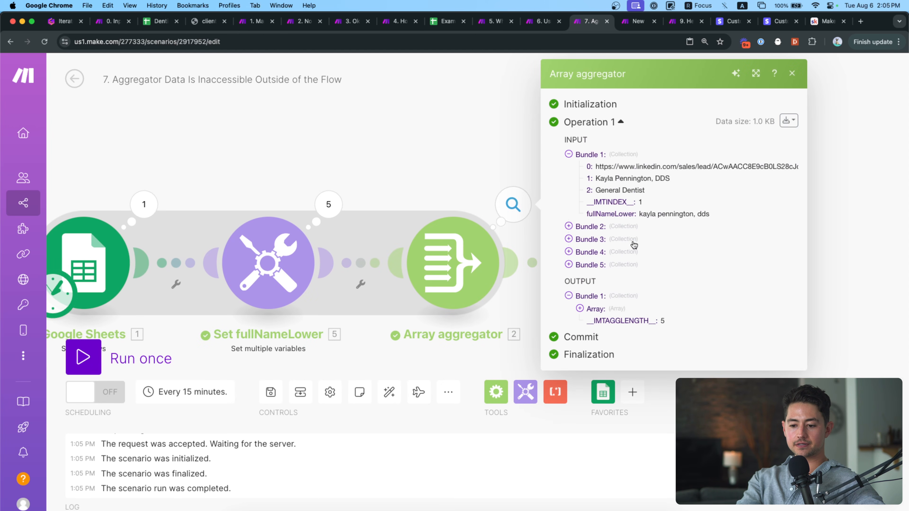
pyautogui.click(601, 369)
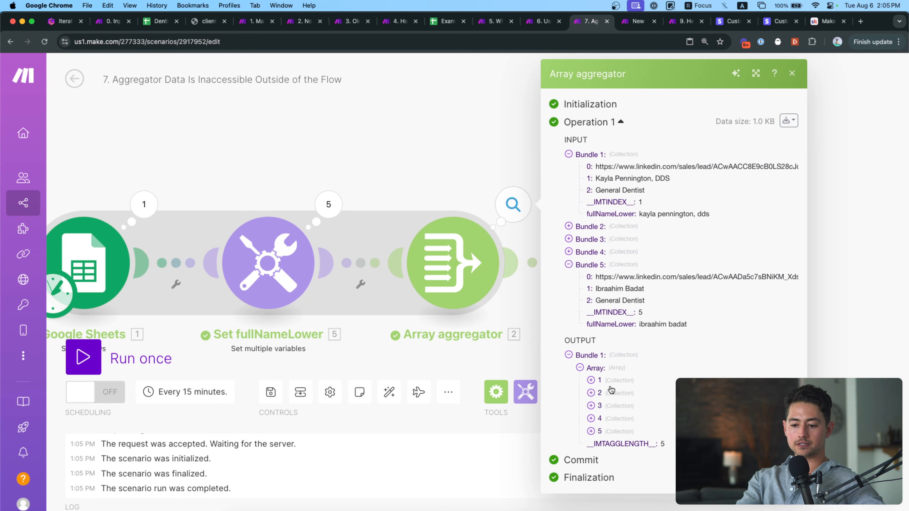
pyautogui.click(610, 391)
pyautogui.scroll(-2, 610, 391)
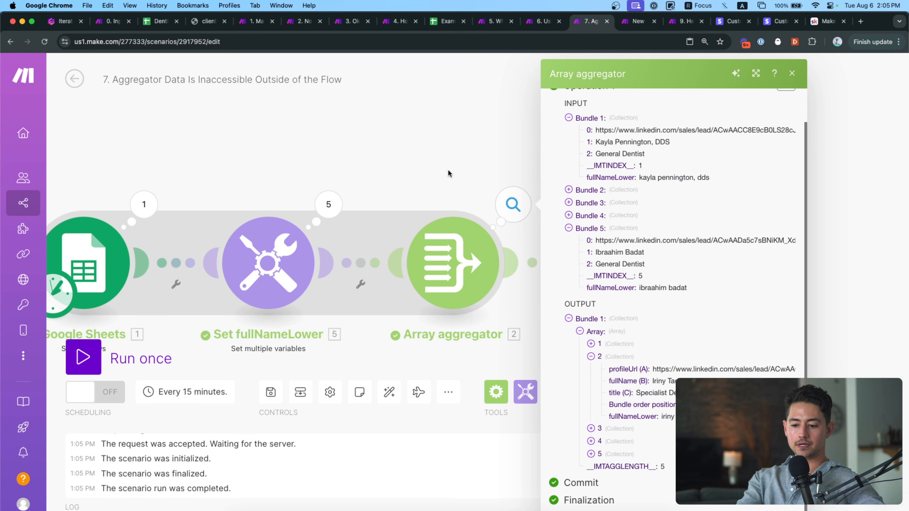
pyautogui.click(448, 174)
# Map the Array's fullNameLower indexed by Bundle order position into getFullNameLower!'s value.
pyautogui.click(507, 251)
pyautogui.click(654, 289)
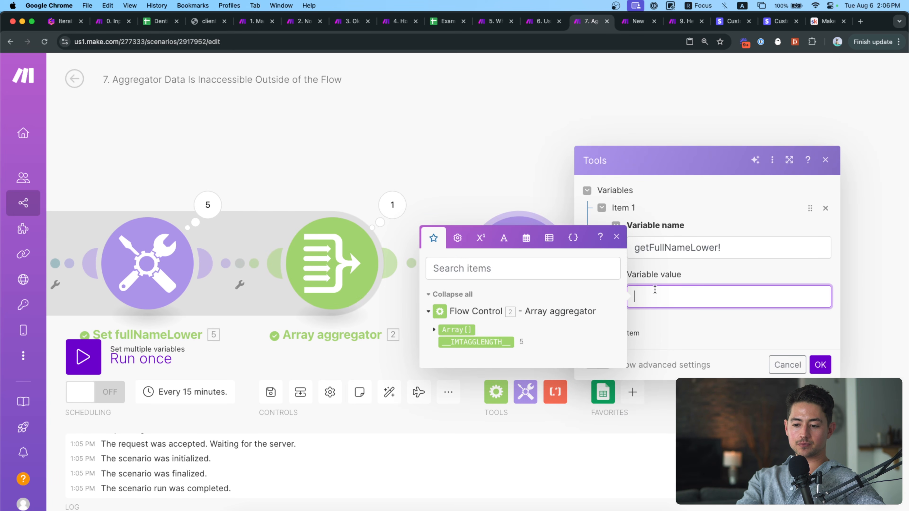
pyautogui.click(434, 330)
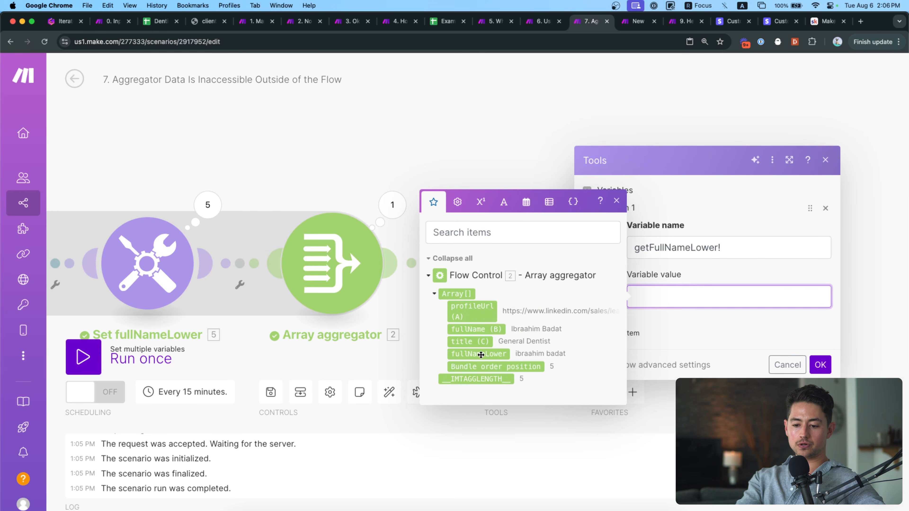
pyautogui.click(480, 354)
pyautogui.click(476, 367)
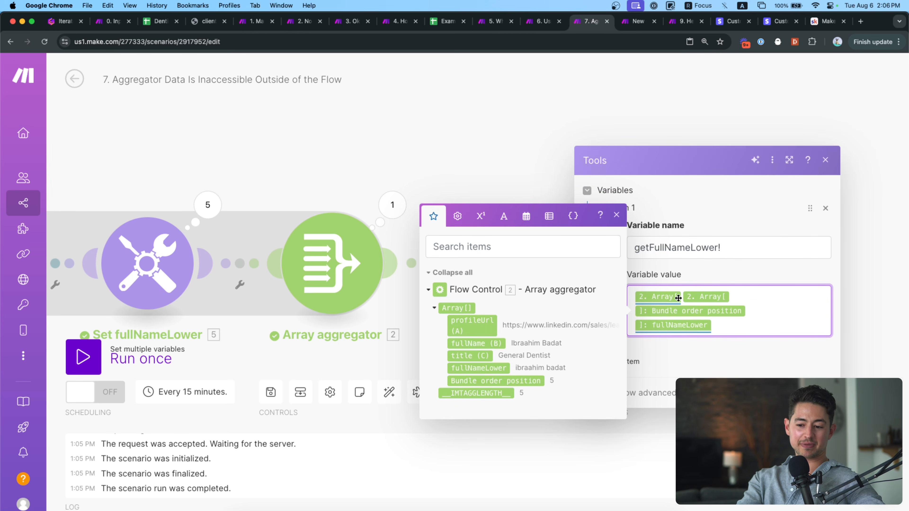
pyautogui.moveTo(678, 298)
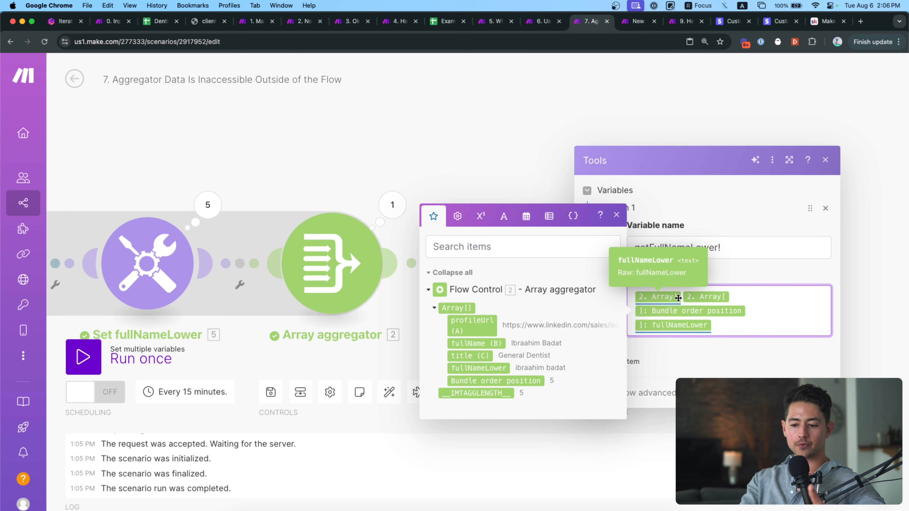
pyautogui.click(818, 393)
pyautogui.moveTo(600, 194); pyautogui.dragTo(667, 198)
pyautogui.scroll(-2, 685, 173)
pyautogui.scroll(-1, 732, 197)
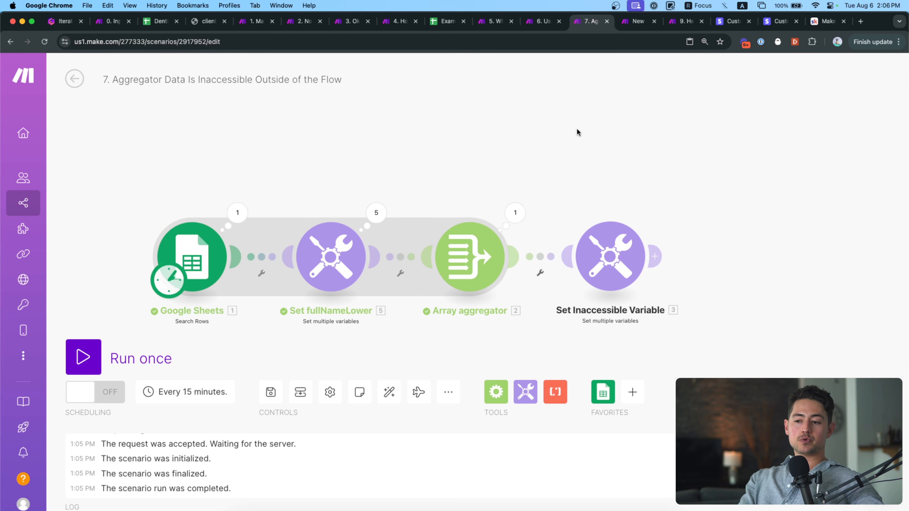
# Delete Set Inaccessible Variable and recentre Google Sheets, Set fullNameLower and the aggregator.
pyautogui.moveTo(581, 146); pyautogui.dragTo(573, 142)
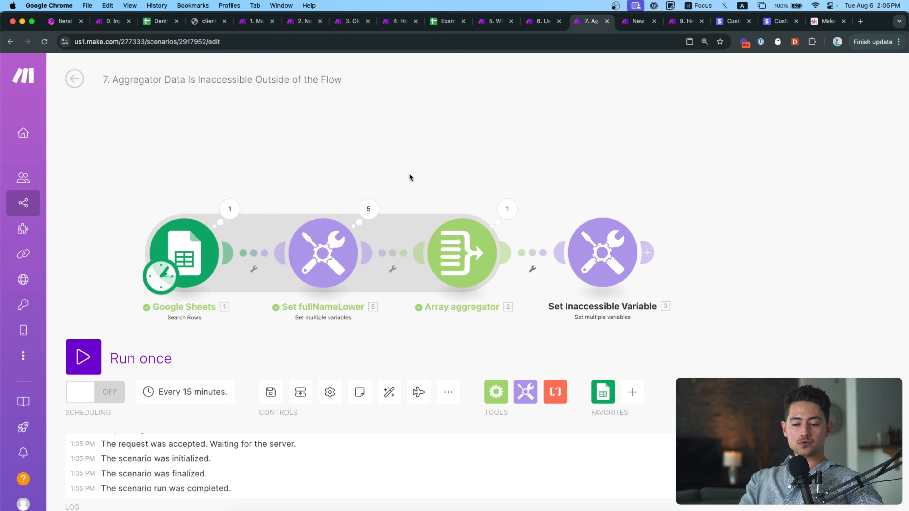
pyautogui.hscroll(3, 345, 177)
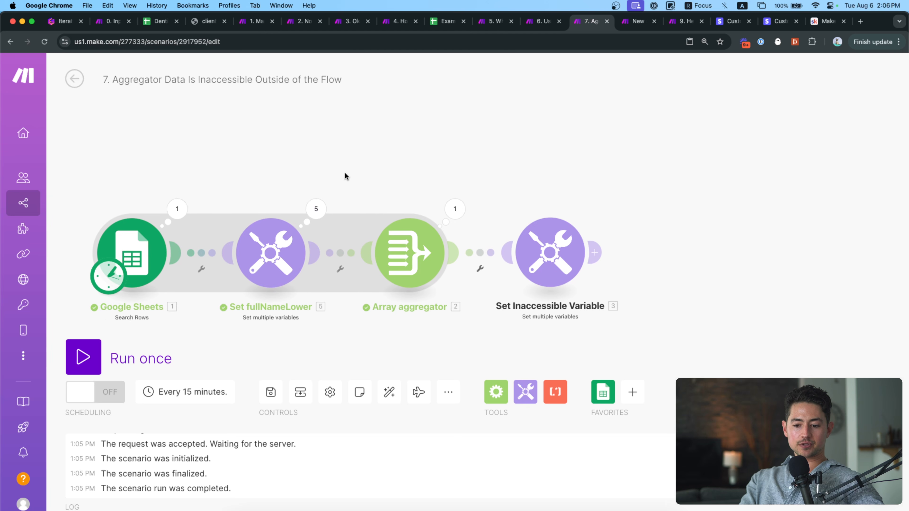
pyautogui.press('BackSpace')
pyautogui.moveTo(536, 309); pyautogui.dragTo(580, 280)
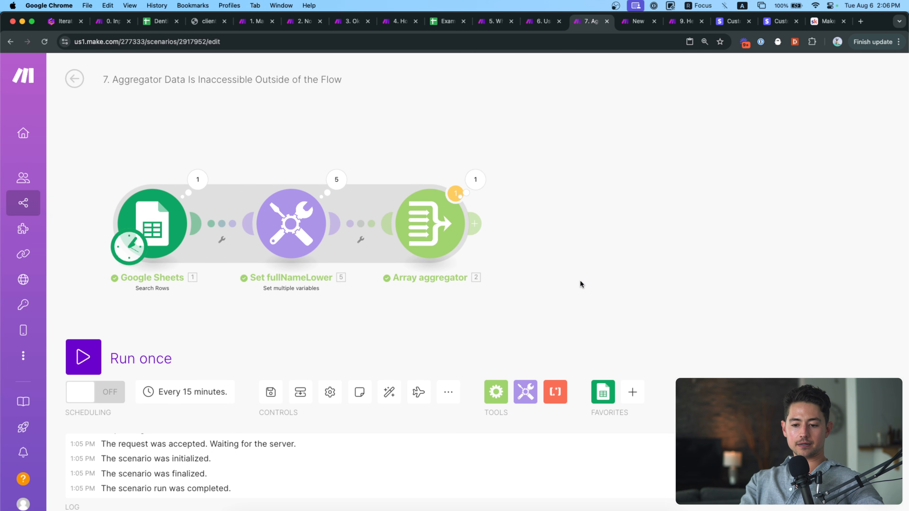
pyautogui.hscroll(-2, 364, 157)
pyautogui.scroll(2, 365, 157)
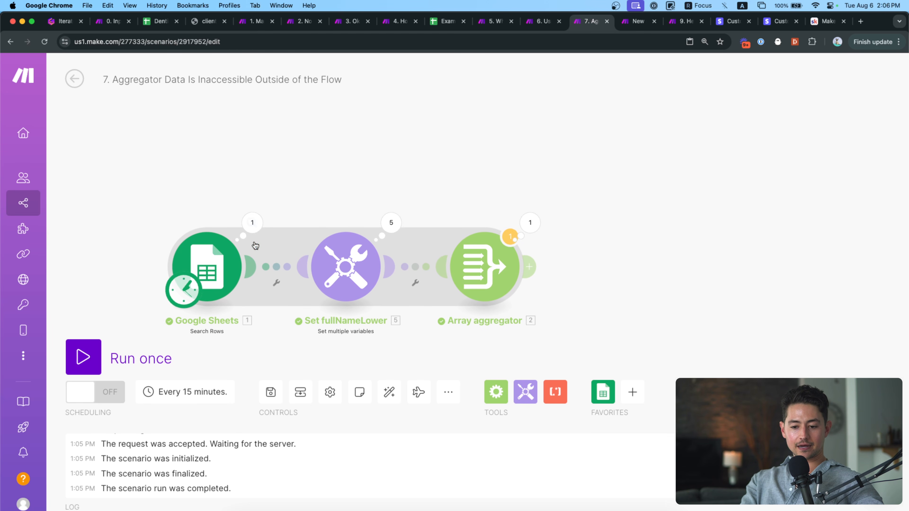
pyautogui.moveTo(486, 255); pyautogui.dragTo(487, 254)
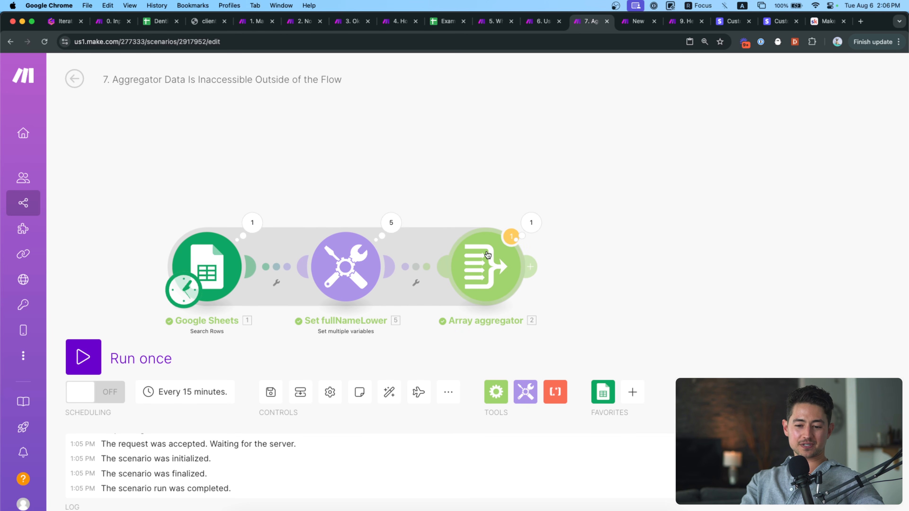
pyautogui.scroll(-1, 372, 188)
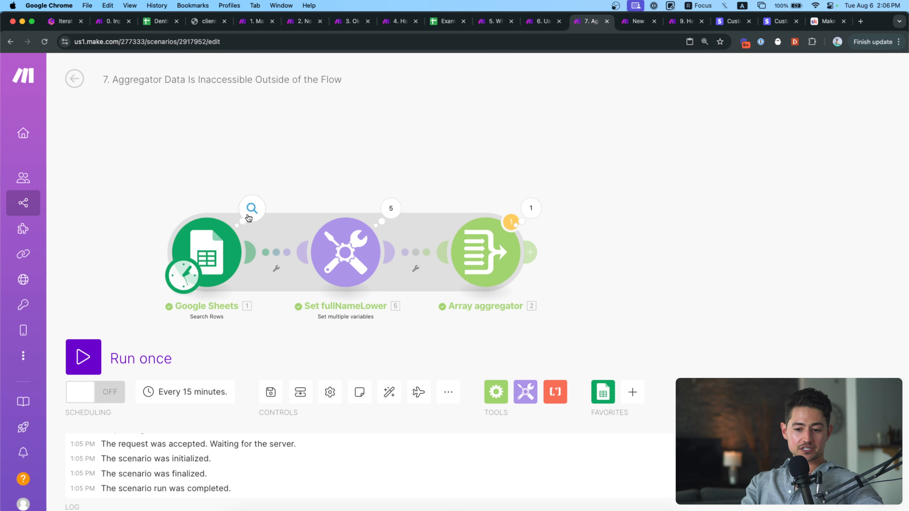
pyautogui.hscroll(2, 386, 193)
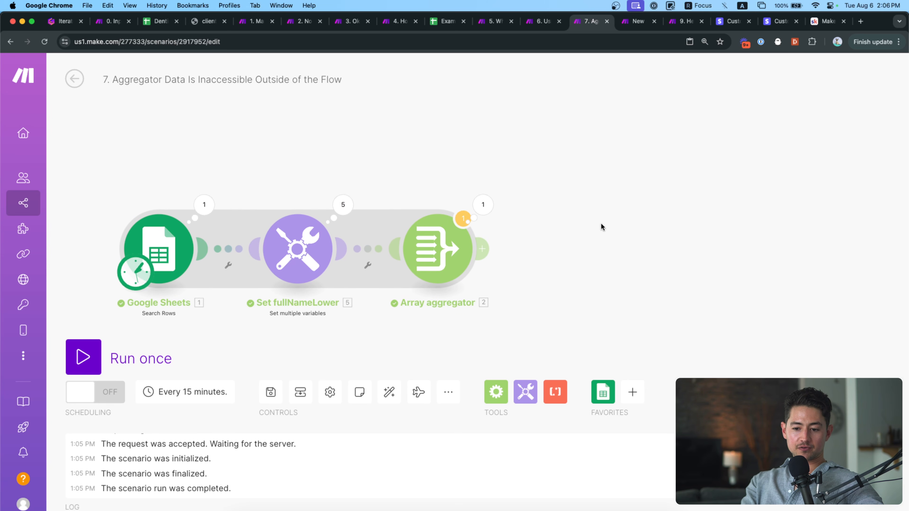
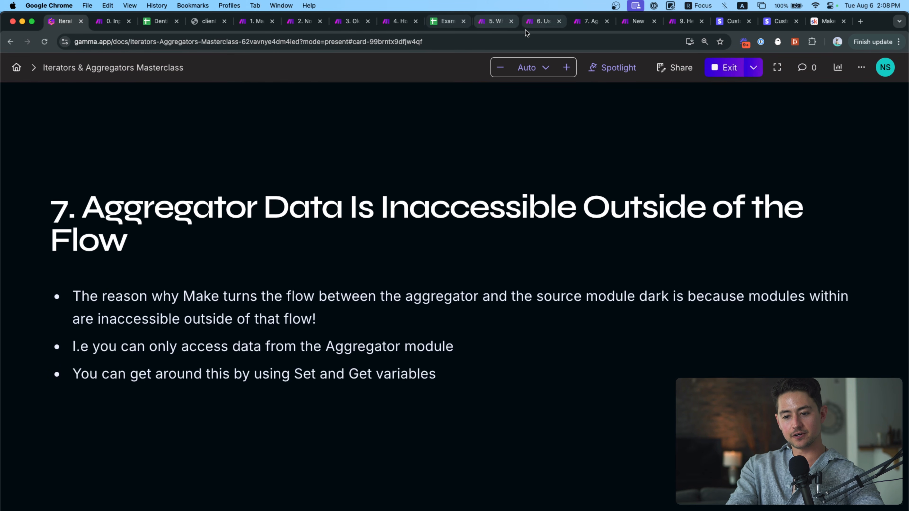
# Switch from the Gamma aggregator-data slide to the '7. Ag…' Make scenario tab.
pyautogui.click(587, 22)
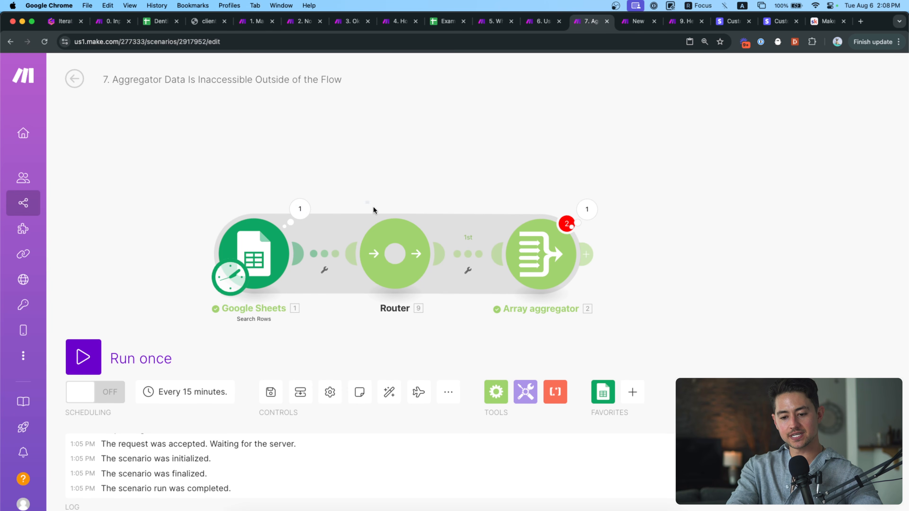
# Delete the Router and link Google Sheets directly to the Array aggregator.
pyautogui.rightClick(398, 247)
pyautogui.click(464, 316)
pyautogui.moveTo(497, 248); pyautogui.dragTo(273, 246)
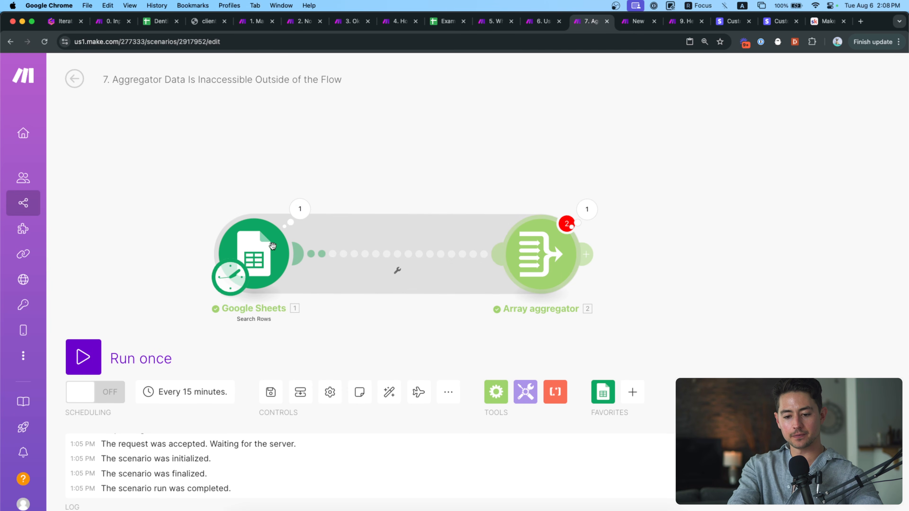
pyautogui.moveTo(588, 206); pyautogui.dragTo(486, 200)
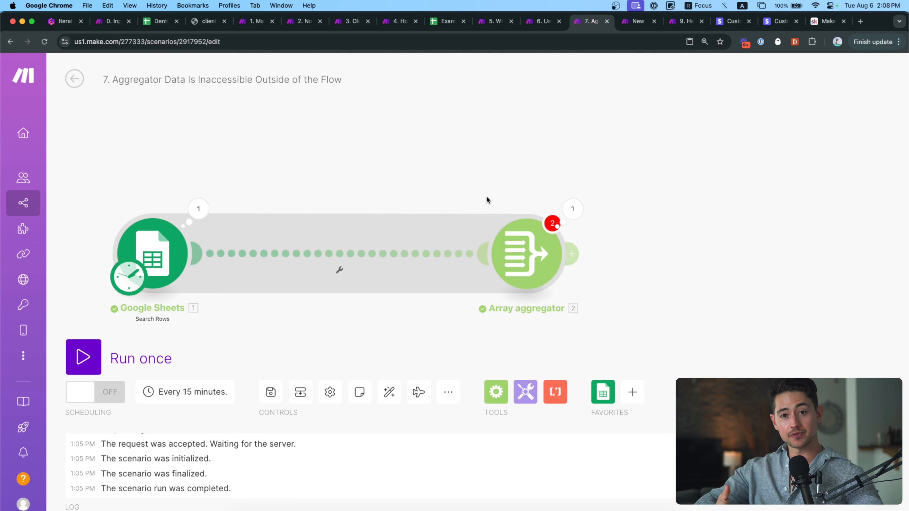
pyautogui.moveTo(484, 197); pyautogui.dragTo(570, 197)
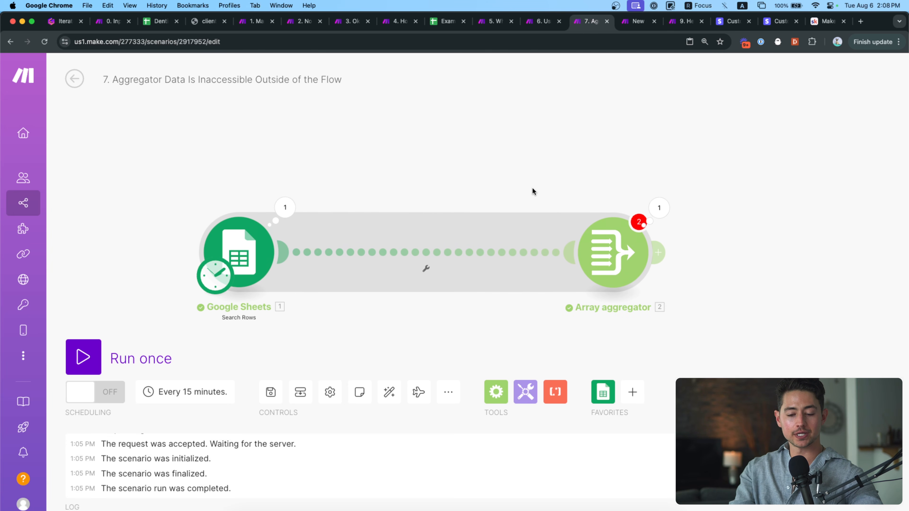
# Add a Tools Basic trigger as the starting module, placed left of Google Sheets.
pyautogui.click(529, 390)
pyautogui.scroll(-5, 584, 332)
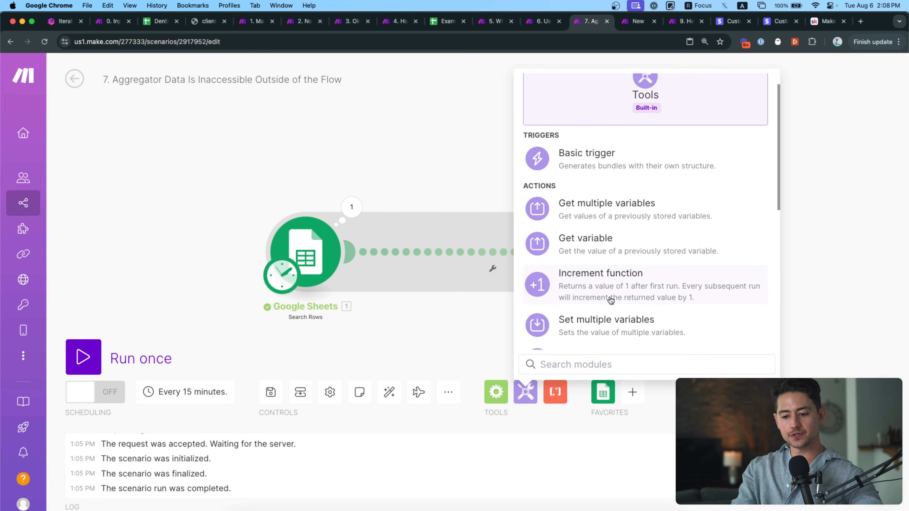
pyautogui.scroll(5, 598, 271)
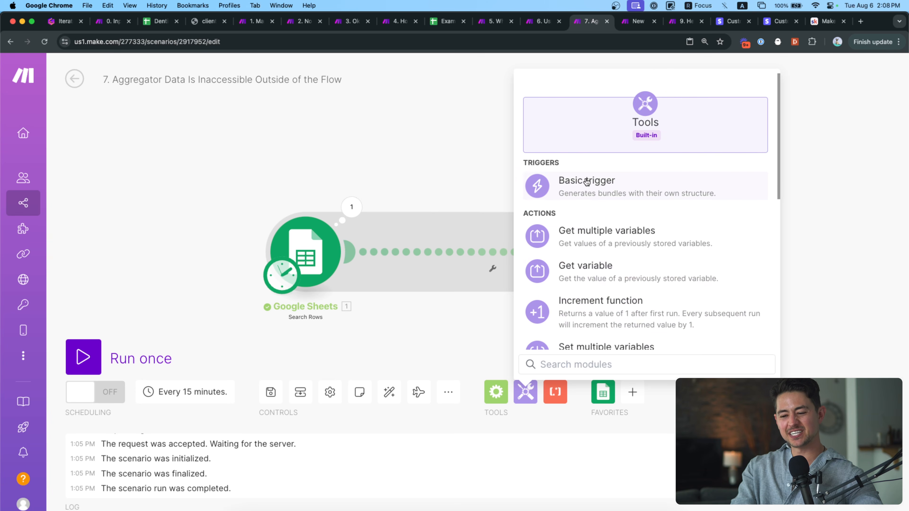
pyautogui.click(590, 183)
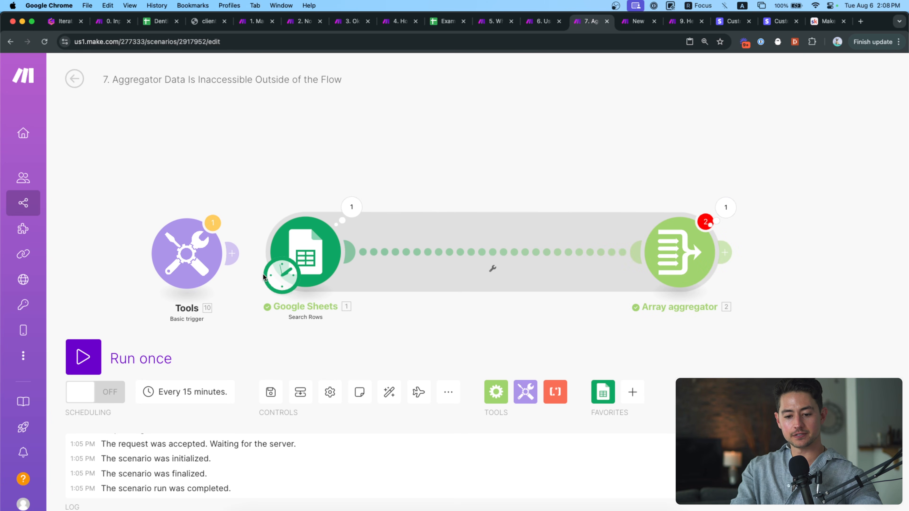
pyautogui.moveTo(278, 275); pyautogui.dragTo(290, 254)
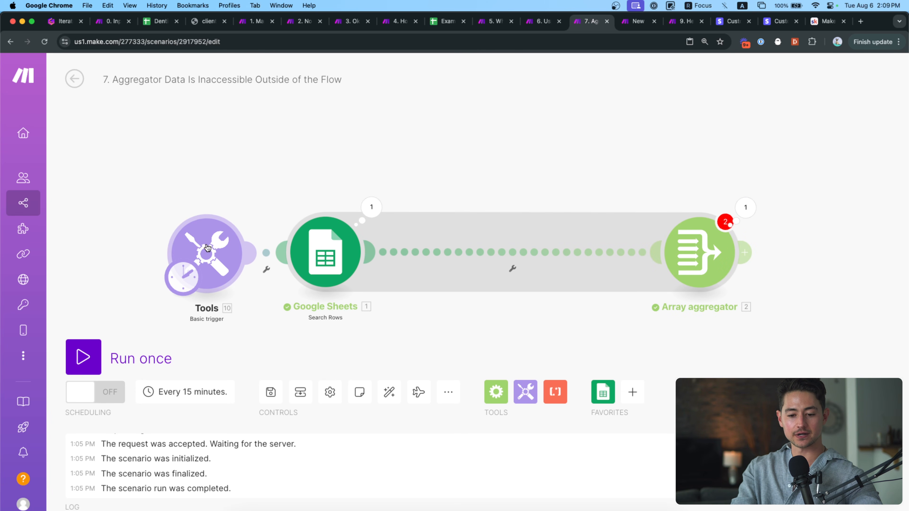
pyautogui.moveTo(205, 254); pyautogui.dragTo(180, 252)
pyautogui.moveTo(229, 305); pyautogui.dragTo(292, 300)
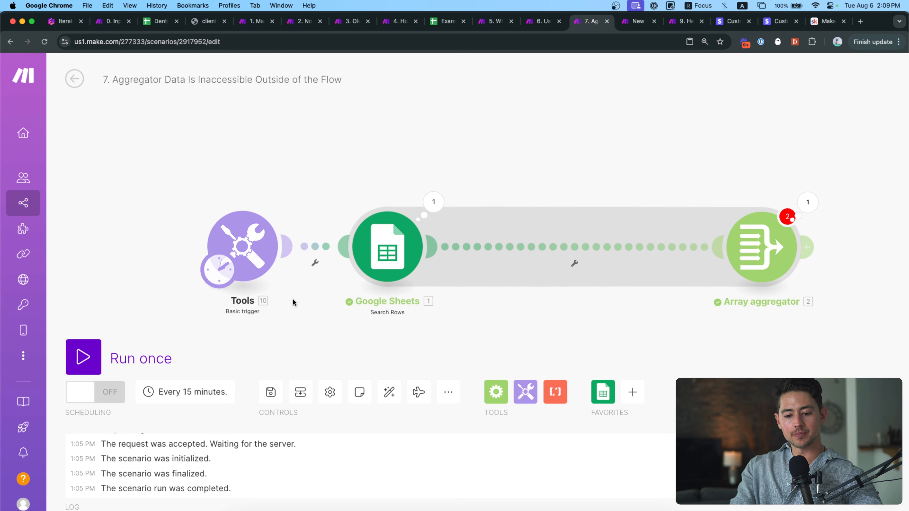
pyautogui.moveTo(241, 245); pyautogui.dragTo(112, 244)
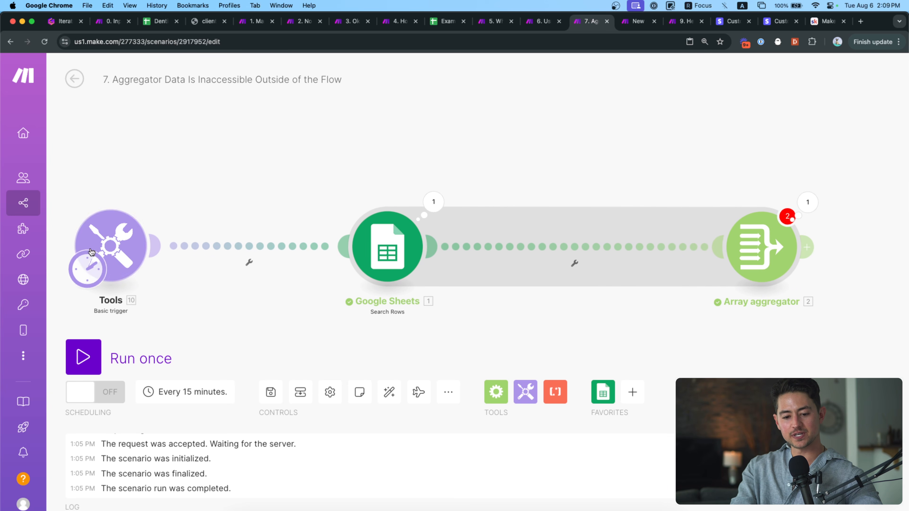
pyautogui.moveTo(160, 182); pyautogui.dragTo(228, 181)
# Insert Set multiple variables before Google Sheets with exampleArray set to emptyarray.
pyautogui.click(526, 392)
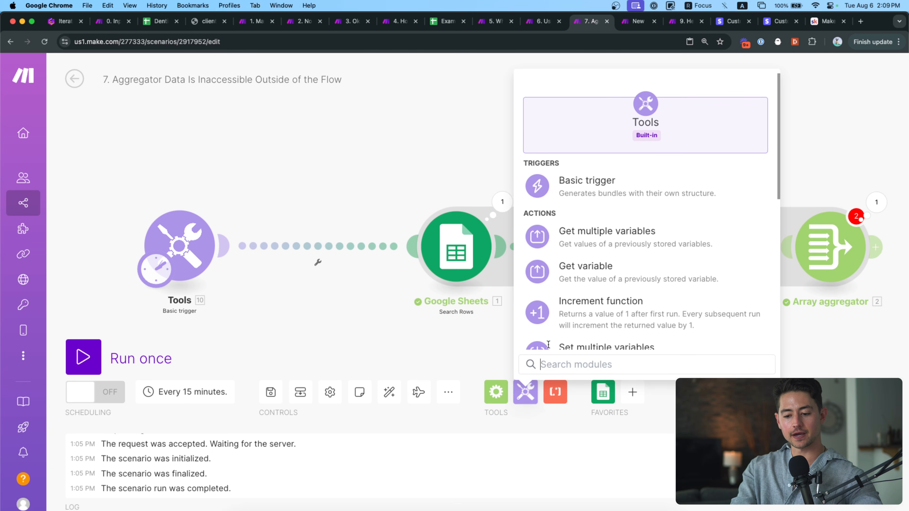
pyautogui.scroll(-2, 573, 319)
pyautogui.click(622, 272)
pyautogui.moveTo(619, 275); pyautogui.dragTo(332, 250)
pyautogui.click(411, 253)
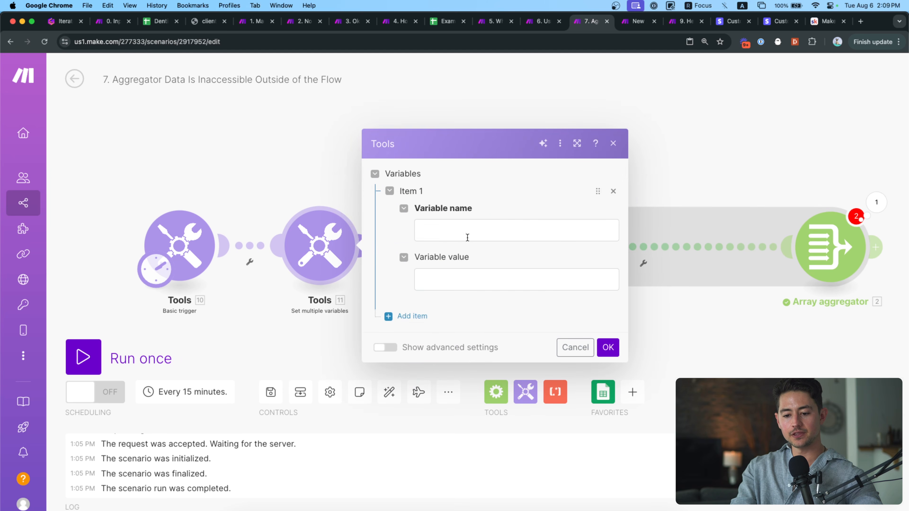
pyautogui.click(468, 237)
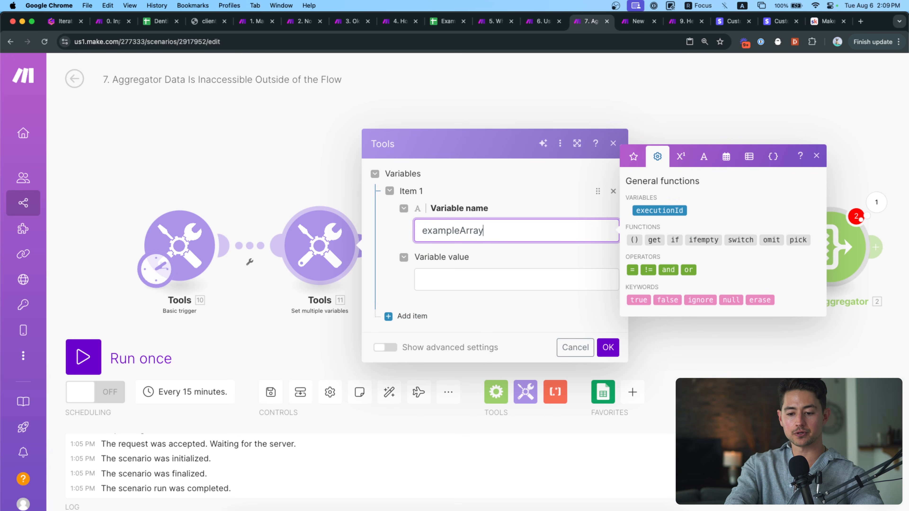
pyautogui.click(521, 289)
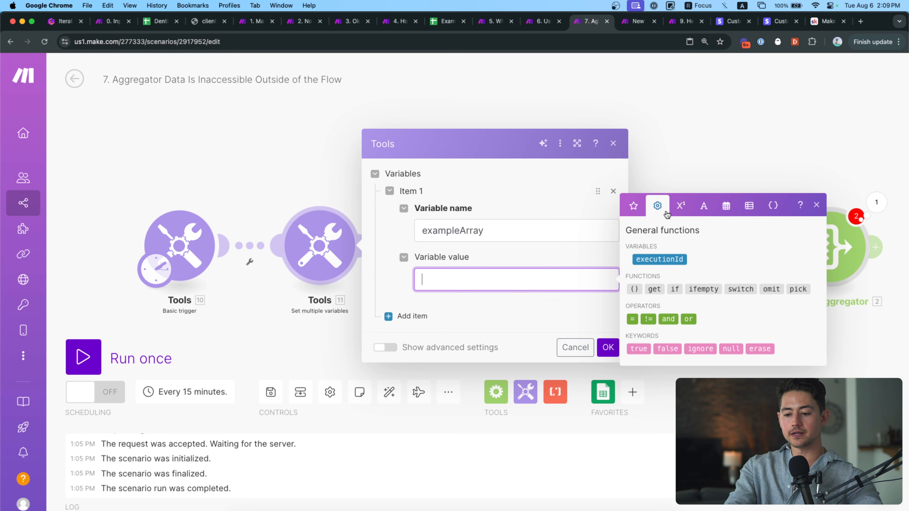
pyautogui.click(748, 206)
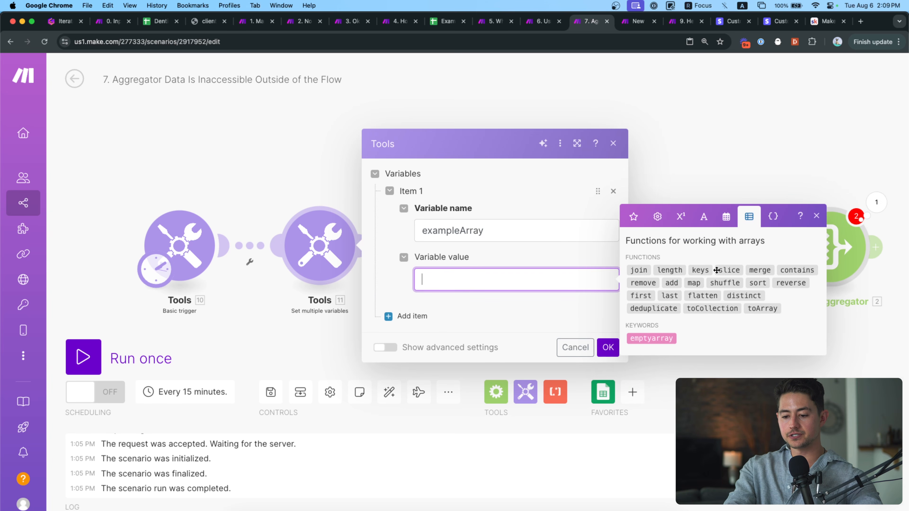
pyautogui.click(668, 337)
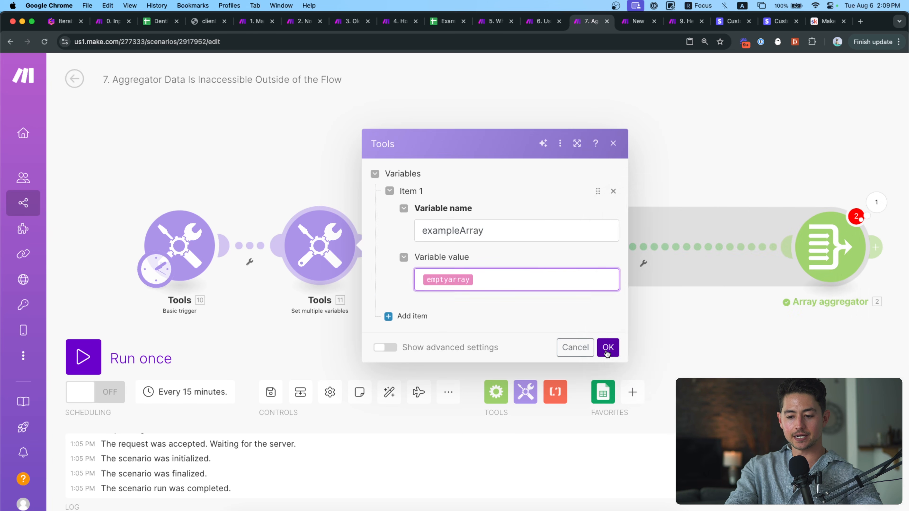
pyautogui.click(608, 346)
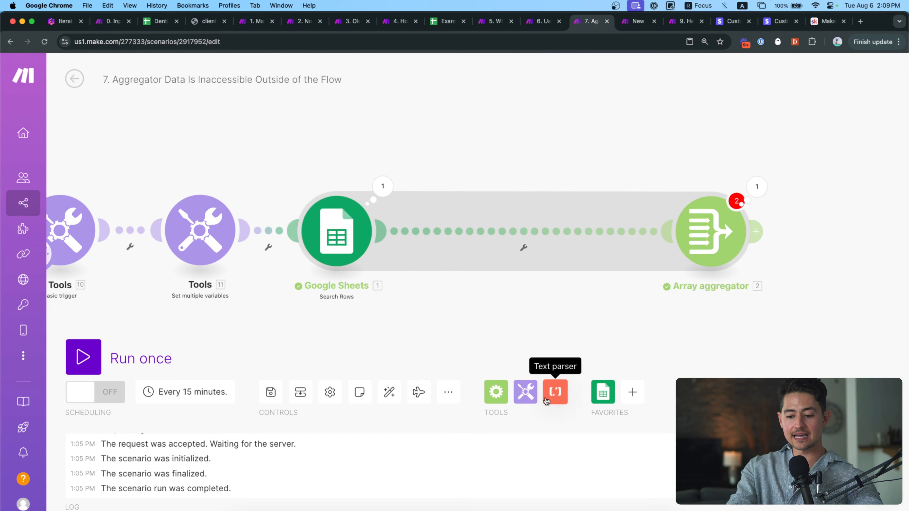
# Add a Get variable module after Google Sheets that reads exampleArray.
pyautogui.click(525, 392)
pyautogui.click(643, 271)
pyautogui.moveTo(640, 275); pyautogui.dragTo(468, 231)
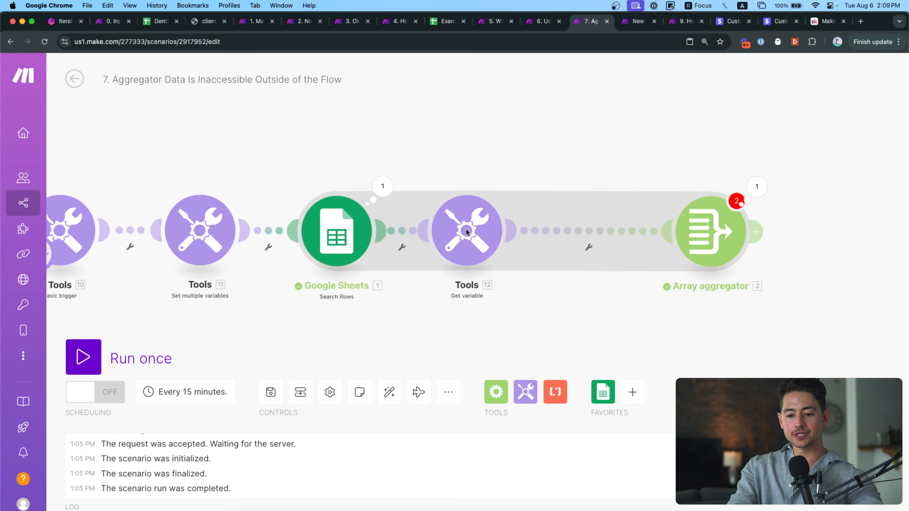
pyautogui.click(470, 231)
pyautogui.click(589, 239)
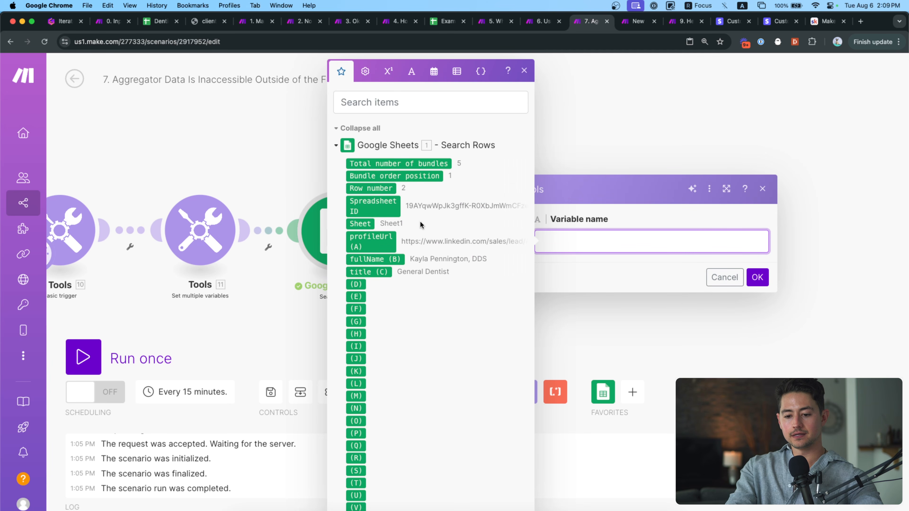
pyautogui.write('exampleAr')
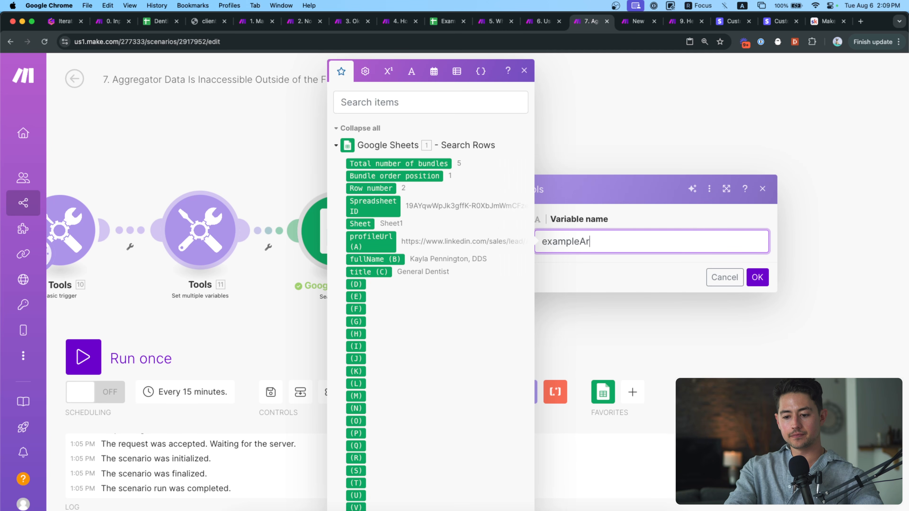
pyautogui.write('ray')
pyautogui.click(755, 280)
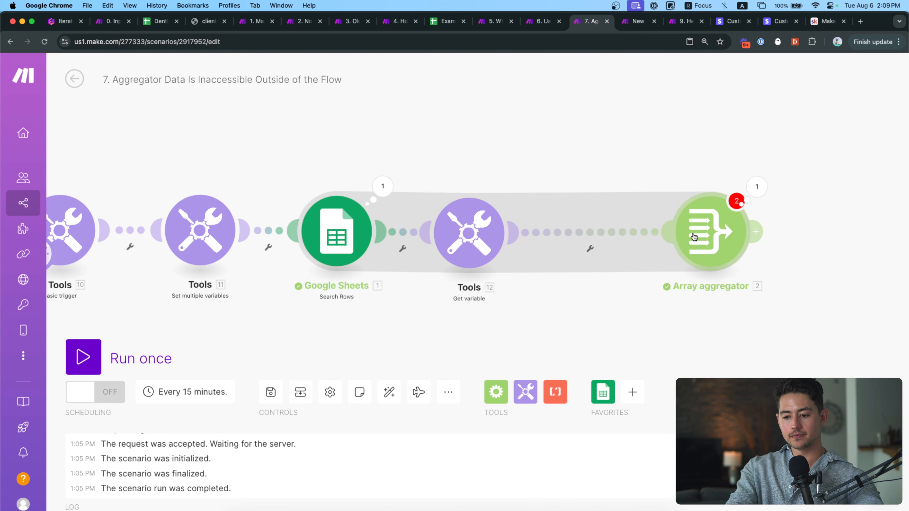
# Place a Set variable module named exampleArray between Get variable and the Array aggregator.
pyautogui.moveTo(725, 292); pyautogui.dragTo(564, 293)
pyautogui.click(525, 391)
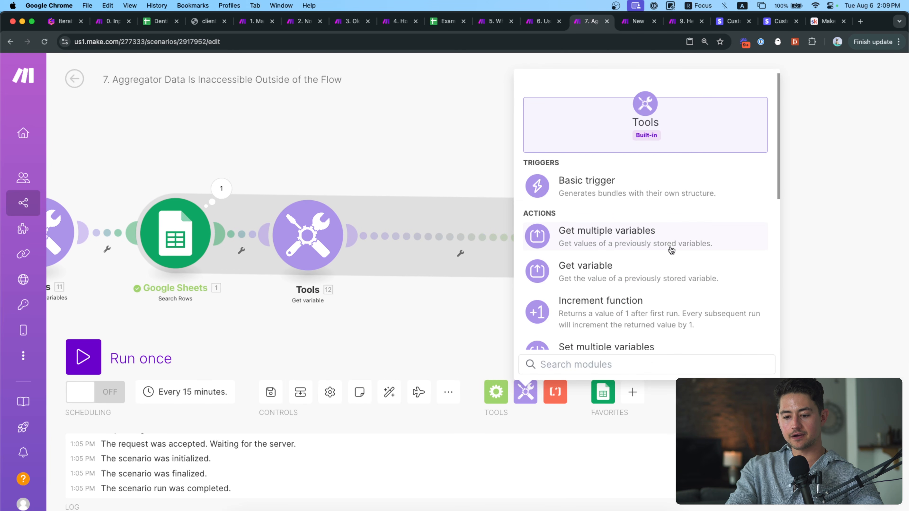
pyautogui.scroll(-2, 671, 250)
pyautogui.write('set')
pyautogui.click(629, 196)
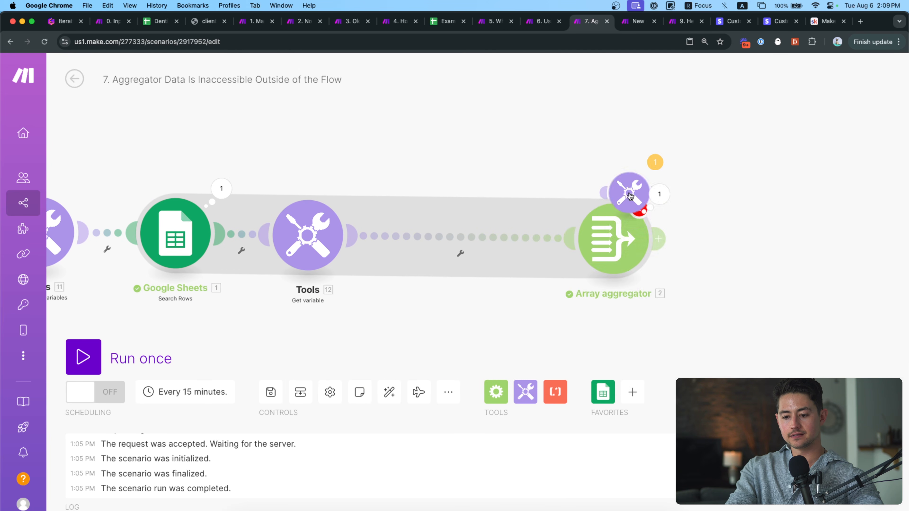
pyautogui.moveTo(629, 195); pyautogui.dragTo(448, 244)
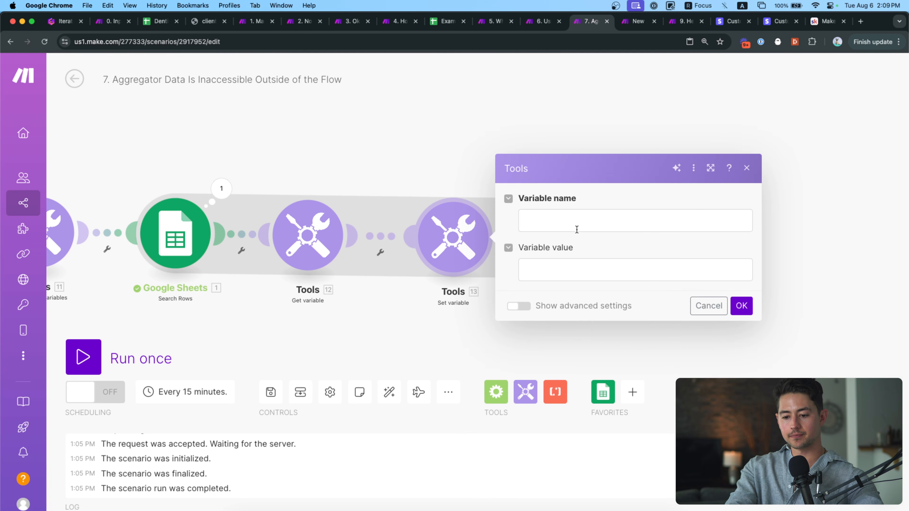
pyautogui.click(576, 228)
pyautogui.write('exampleArray')
pyautogui.press('Tab')
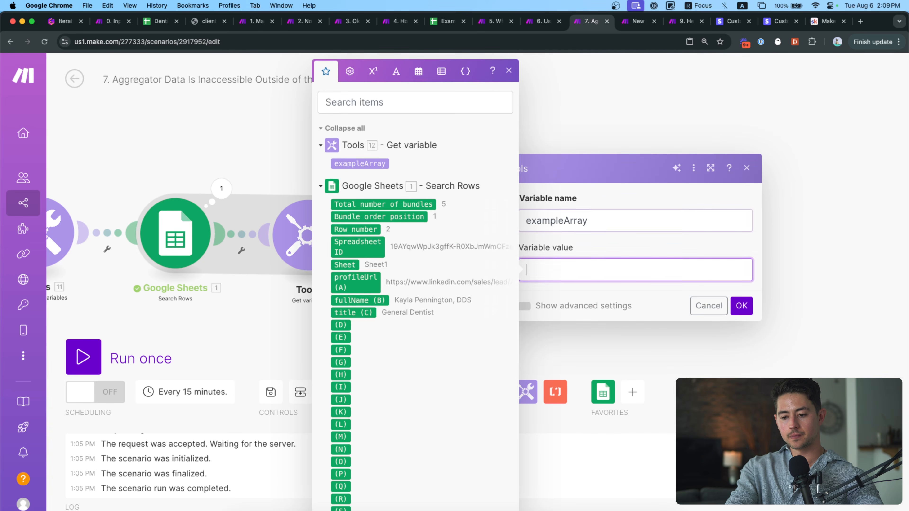
# Set its value to add(exampleArray; Bundle order position) and save.
pyautogui.click(444, 79)
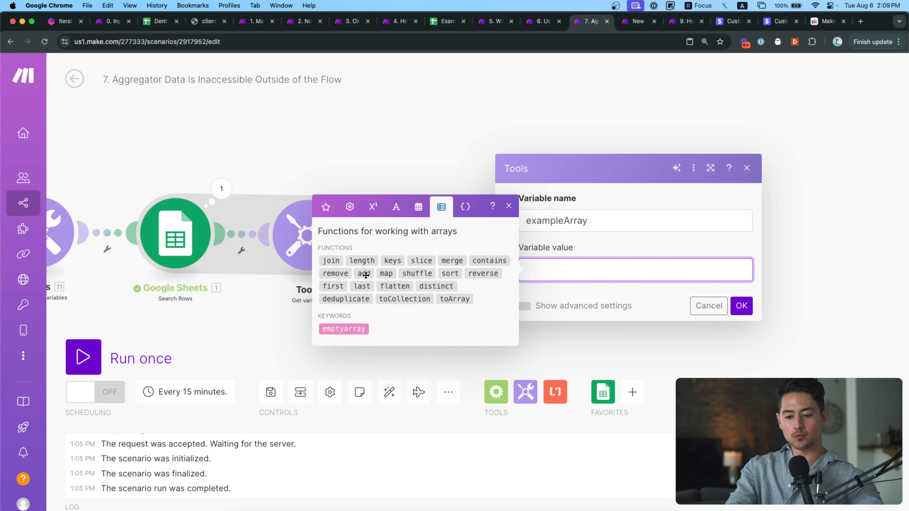
pyautogui.press('Left')
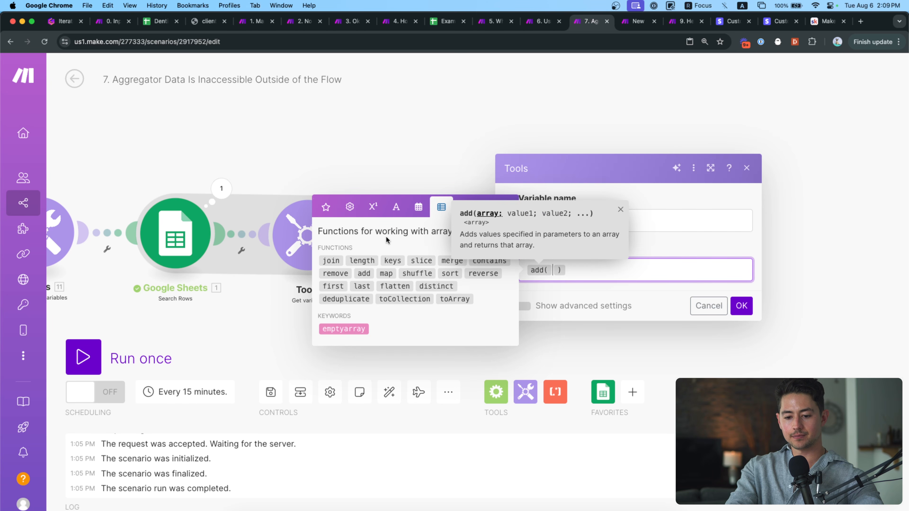
pyautogui.click(325, 207)
pyautogui.click(362, 161)
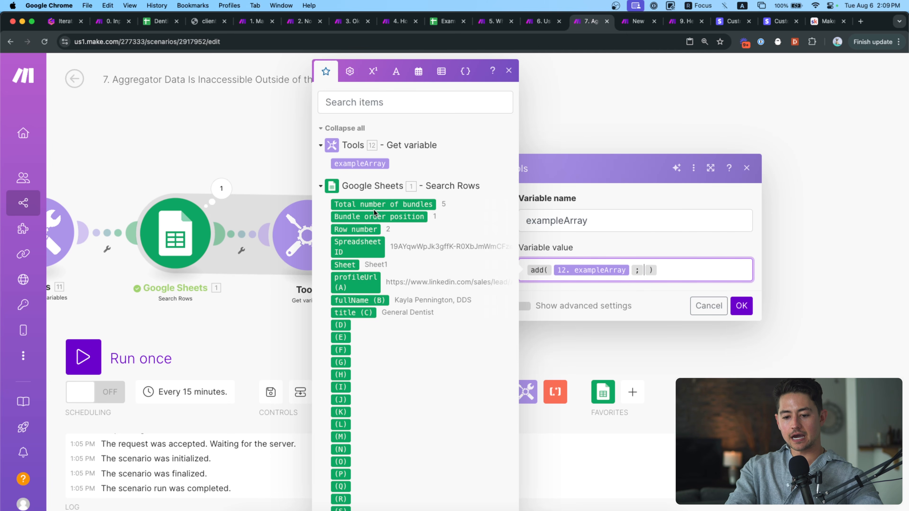
pyautogui.click(385, 217)
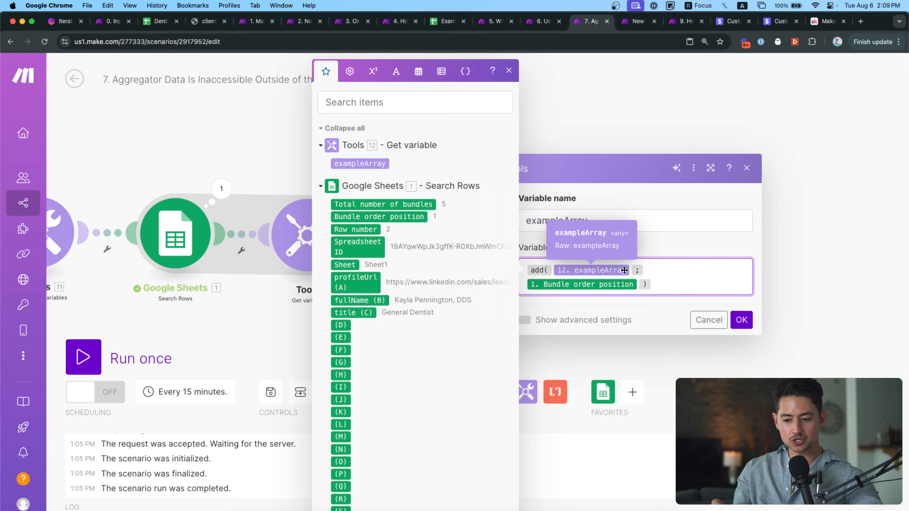
pyautogui.click(741, 321)
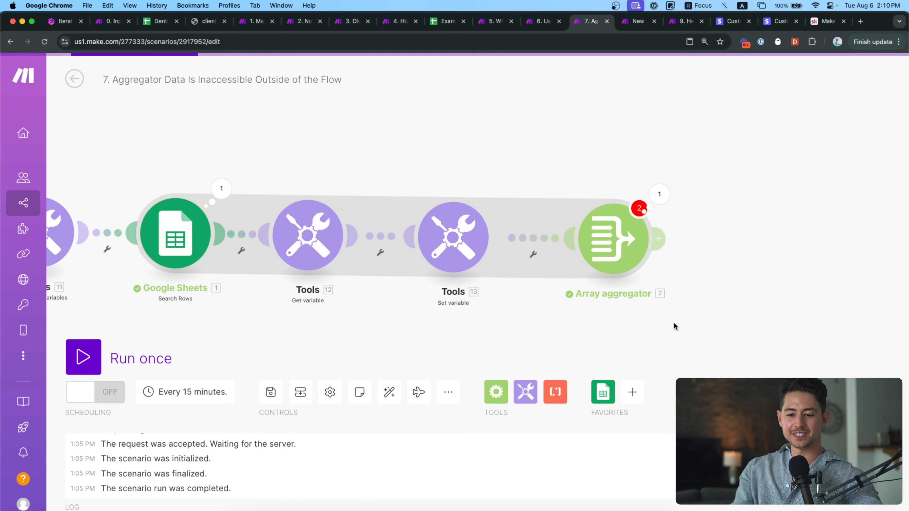
# Auto-align the modules and paste a copy of the exampleArray Get variable after the Array aggregator.
pyautogui.click(389, 392)
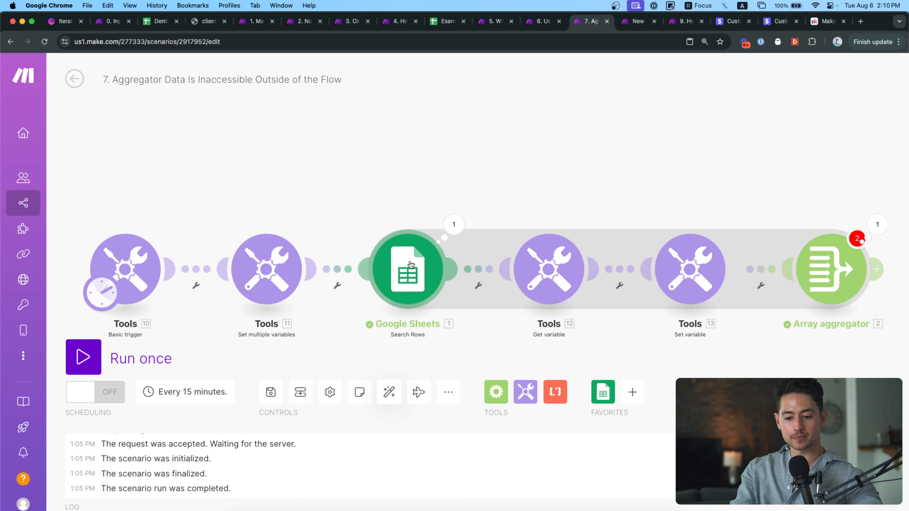
pyautogui.hscroll(4, 459, 192)
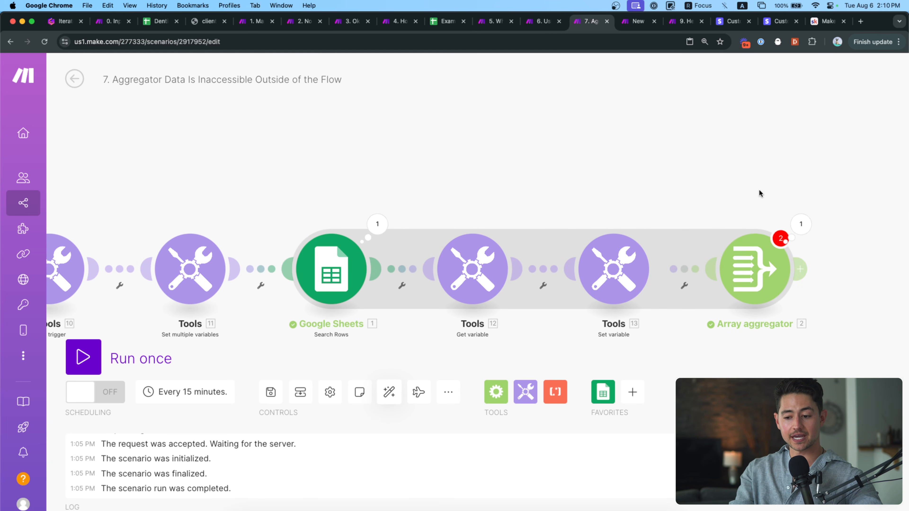
pyautogui.hscroll(10, 760, 193)
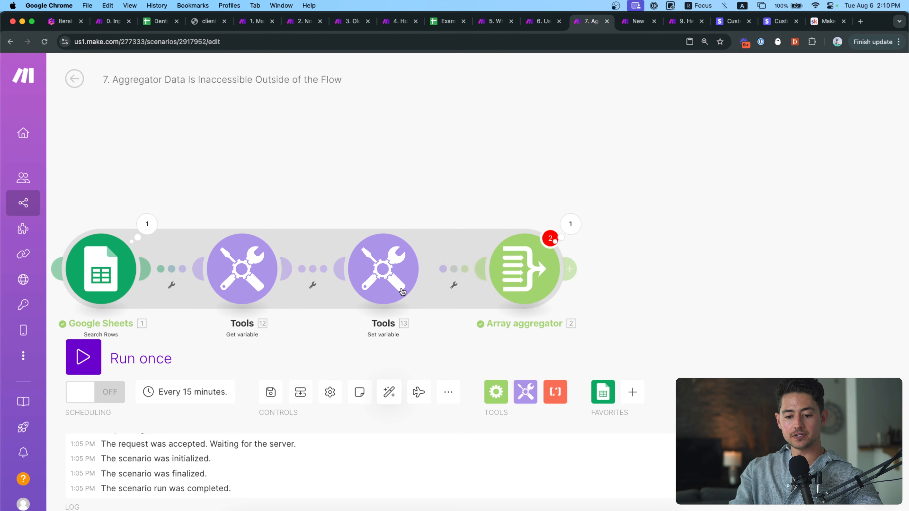
pyautogui.moveTo(307, 351); pyautogui.dragTo(217, 223)
pyautogui.press('super+c')
pyautogui.press('super+v')
pyautogui.hscroll(8, 680, 290)
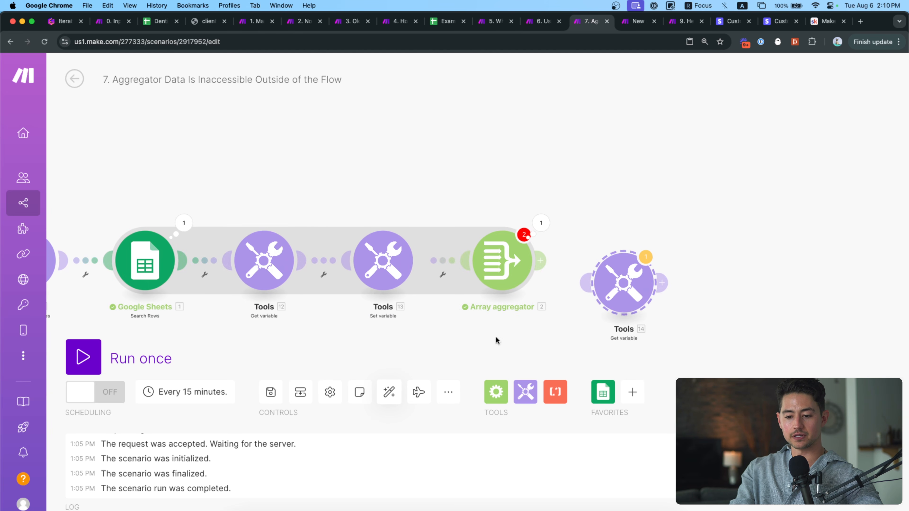
pyautogui.moveTo(620, 289); pyautogui.dragTo(615, 263)
# Check the copied module reads exampleArray and review the Array aggregator settings without changes.
pyautogui.click(614, 263)
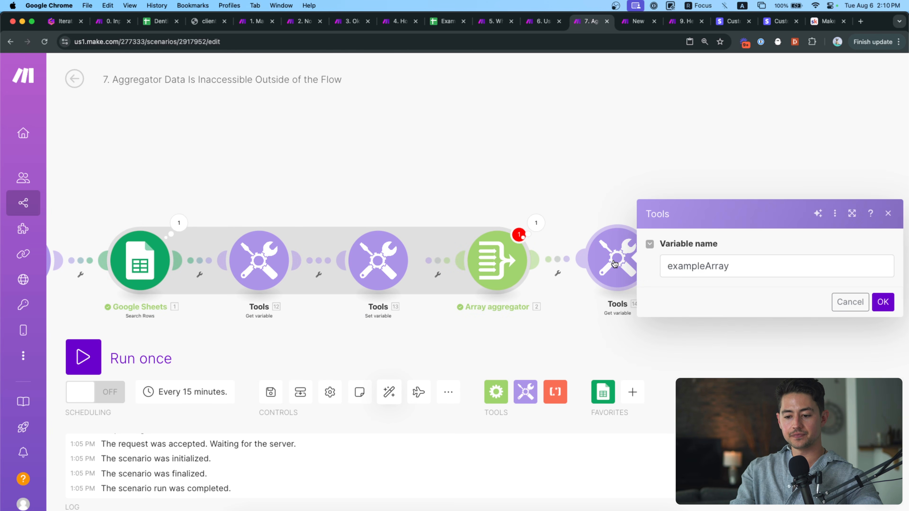
pyautogui.click(733, 267)
pyautogui.click(848, 302)
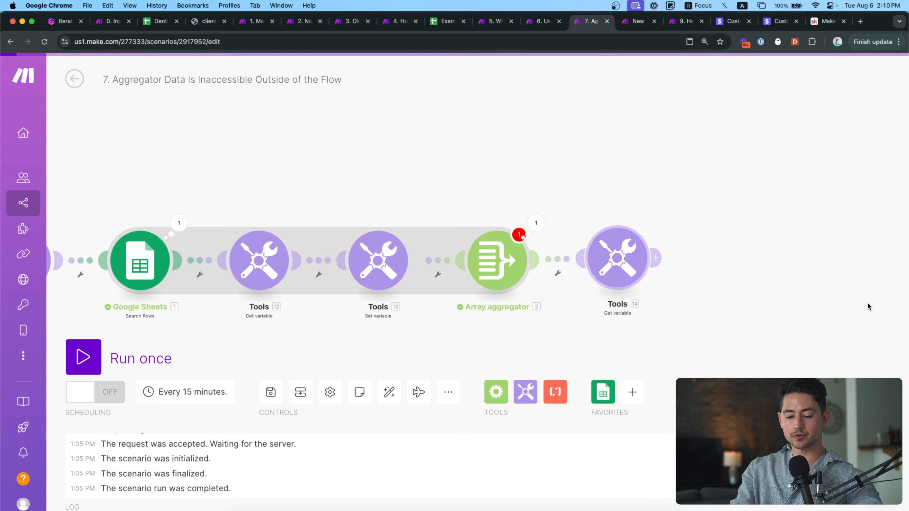
pyautogui.click(492, 260)
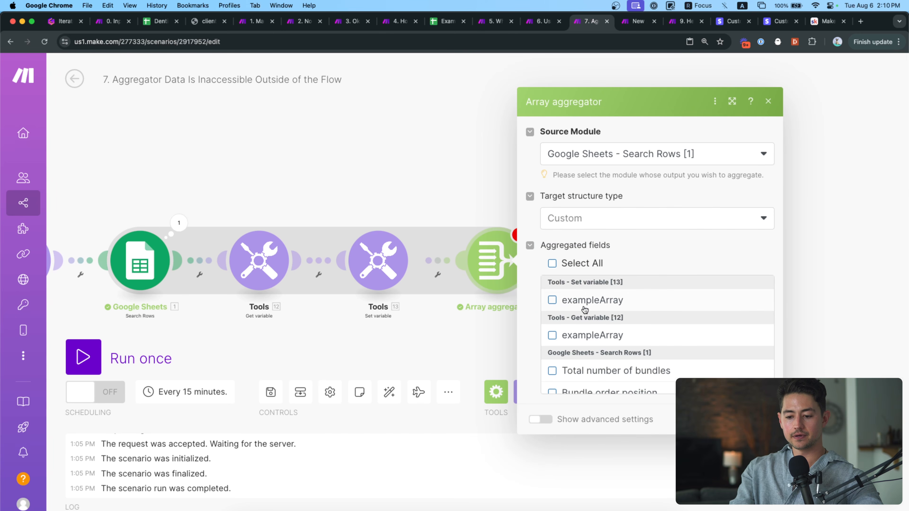
pyautogui.scroll(-10, 583, 301)
pyautogui.scroll(2, 573, 304)
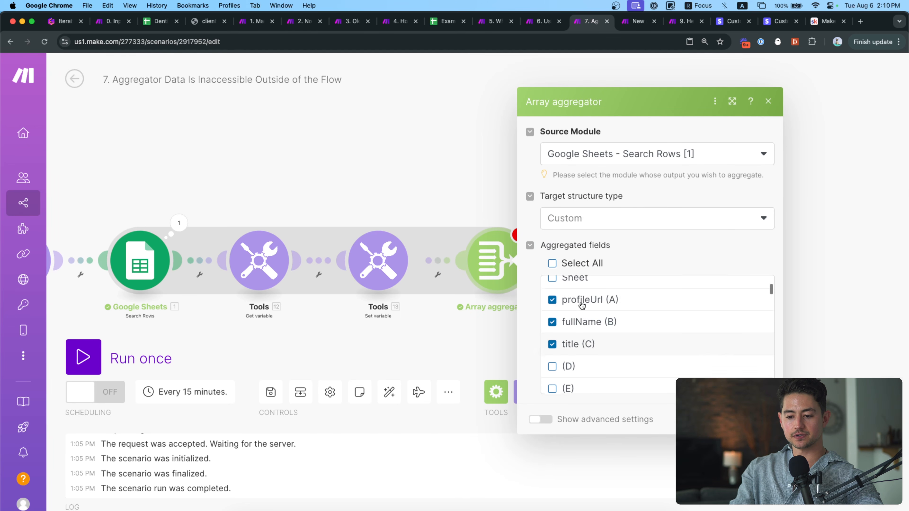
pyautogui.scroll(-6, 593, 325)
pyautogui.scroll(15, 697, 365)
pyautogui.click(724, 419)
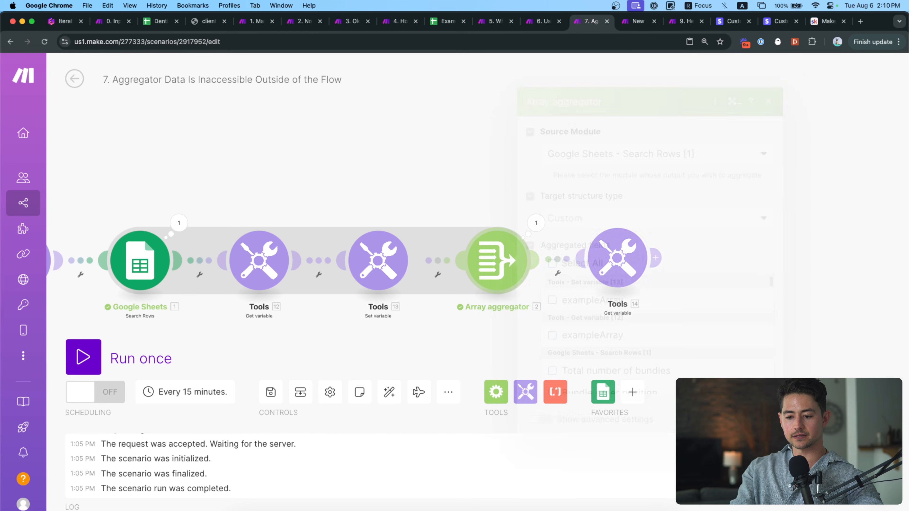
# Pan back to the start of the flow and glance at the Basic trigger's settings.
pyautogui.moveTo(533, 328); pyautogui.dragTo(700, 328)
pyautogui.moveTo(462, 340); pyautogui.dragTo(545, 340)
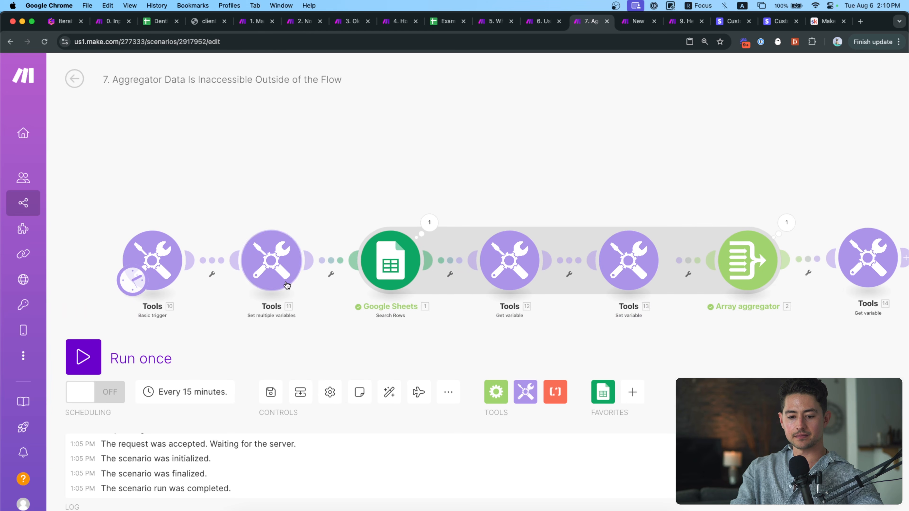
pyautogui.click(176, 263)
pyautogui.click(184, 224)
pyautogui.moveTo(184, 223); pyautogui.dragTo(245, 224)
# Unlink and delete the old Basic trigger module.
pyautogui.rightClick(277, 259)
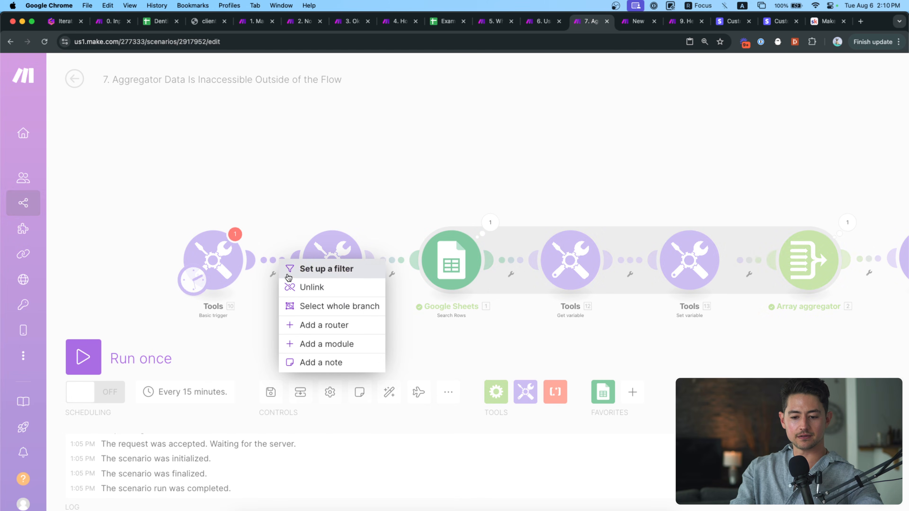
pyautogui.click(310, 286)
pyautogui.press('BackSpace')
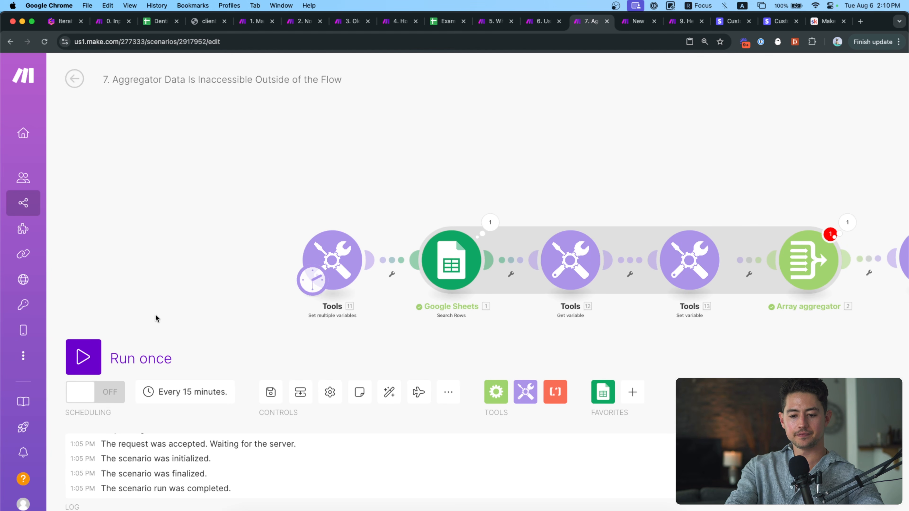
pyautogui.moveTo(334, 321); pyautogui.dragTo(259, 297)
pyautogui.scroll(3, 259, 297)
# Rename the Set multiple variables module to Set Example Array and Get variable to Get Example Array.
pyautogui.rightClick(283, 252)
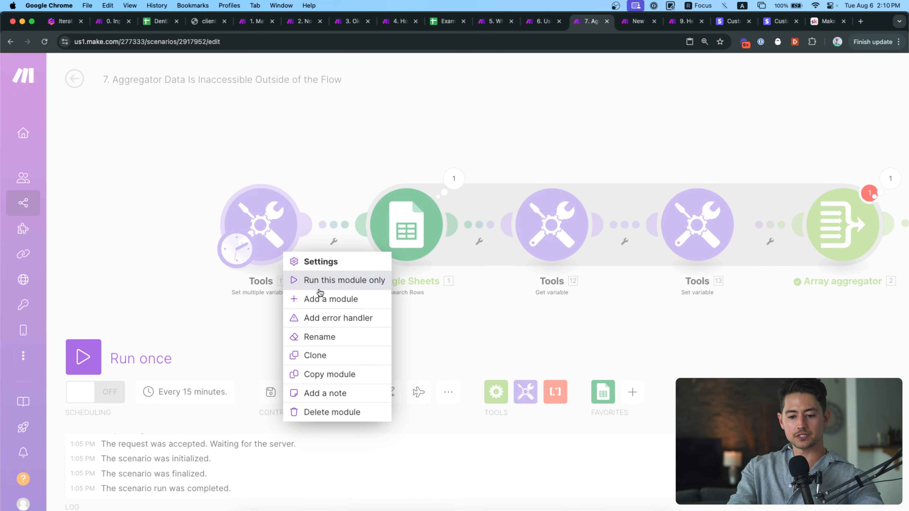
pyautogui.click(319, 337)
pyautogui.write('Set Example Ar')
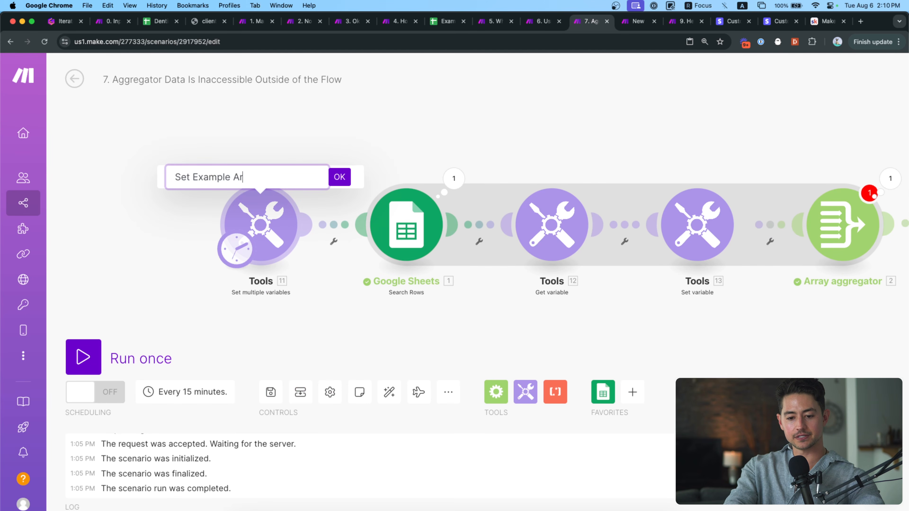
pyautogui.write('ray')
pyautogui.press('Return')
pyautogui.hscroll(3, 505, 359)
pyautogui.rightClick(477, 219)
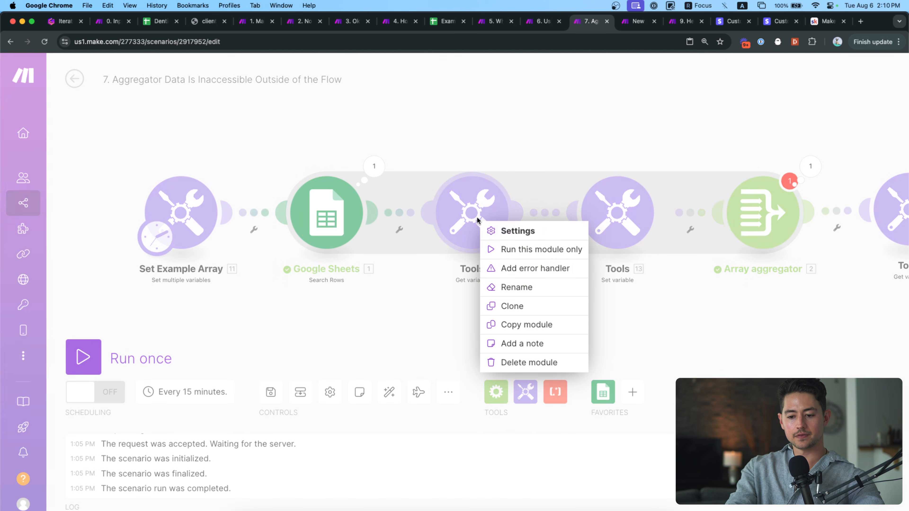
pyautogui.click(517, 287)
pyautogui.write('Get Example Array')
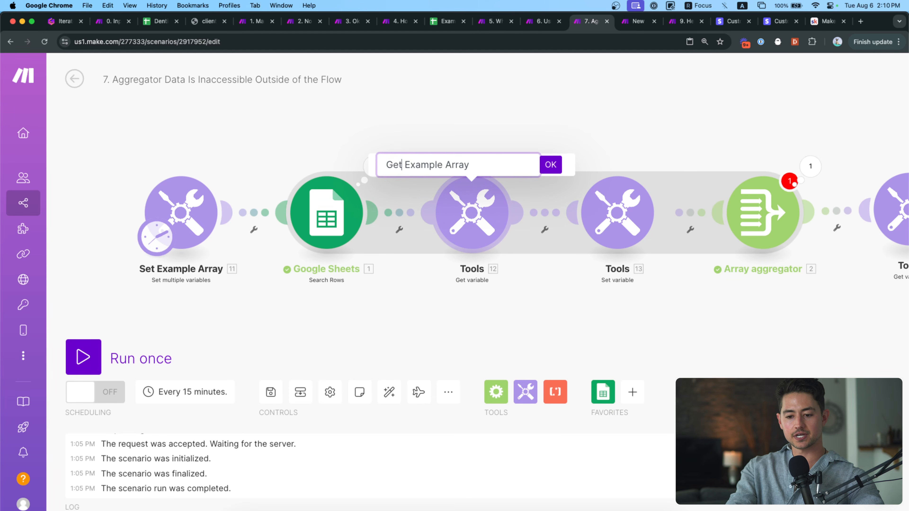
pyautogui.press('Return')
# Rename the Set variable module to Add to Example Array.
pyautogui.rightClick(605, 216)
pyautogui.click(640, 282)
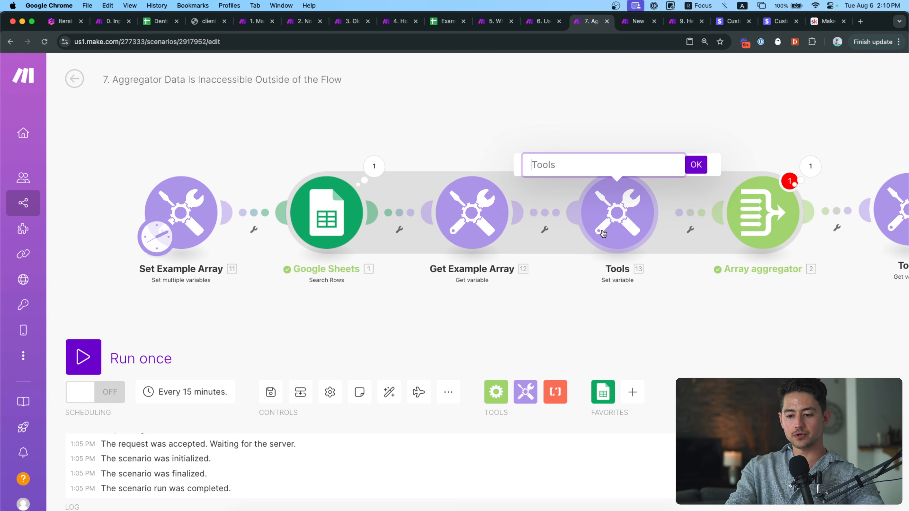
pyautogui.press('super+v')
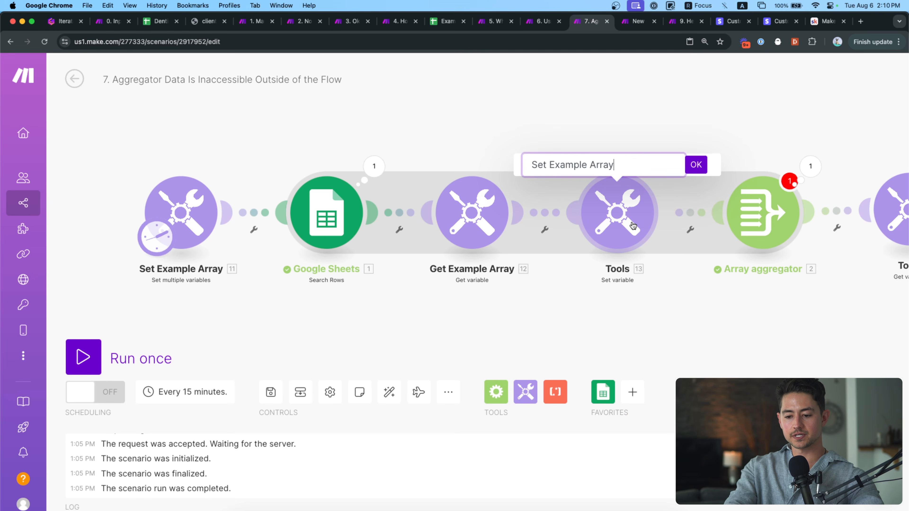
pyautogui.press('super+a')
pyautogui.press('Left')
pyautogui.hotkey('alt', 'shift', 'Right')
pyautogui.write('Add to')
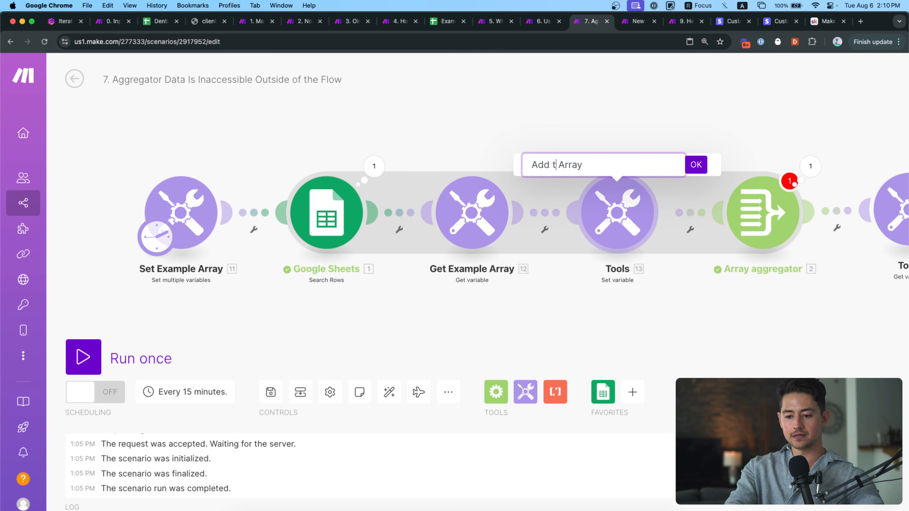
pyautogui.press('Return')
# Review the Add to Example Array, Array aggregator and final Get variable settings, then run once.
pyautogui.click(630, 206)
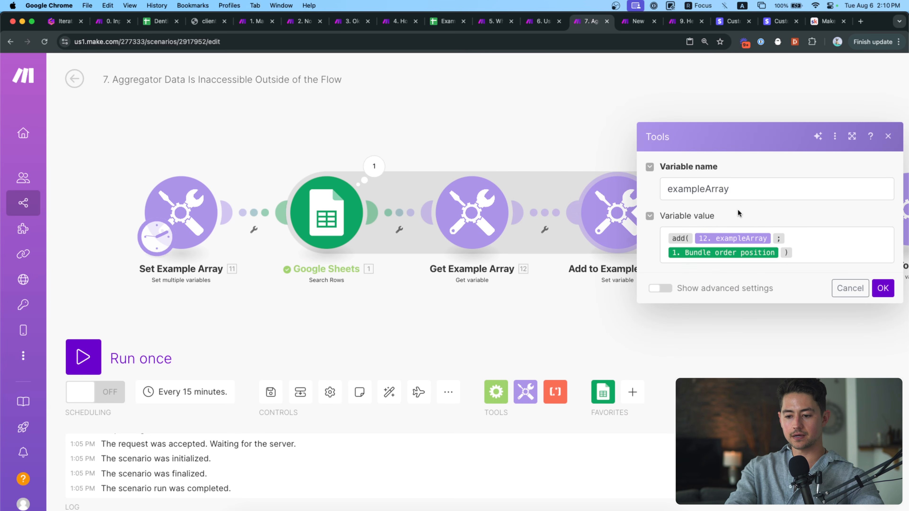
pyautogui.click(800, 239)
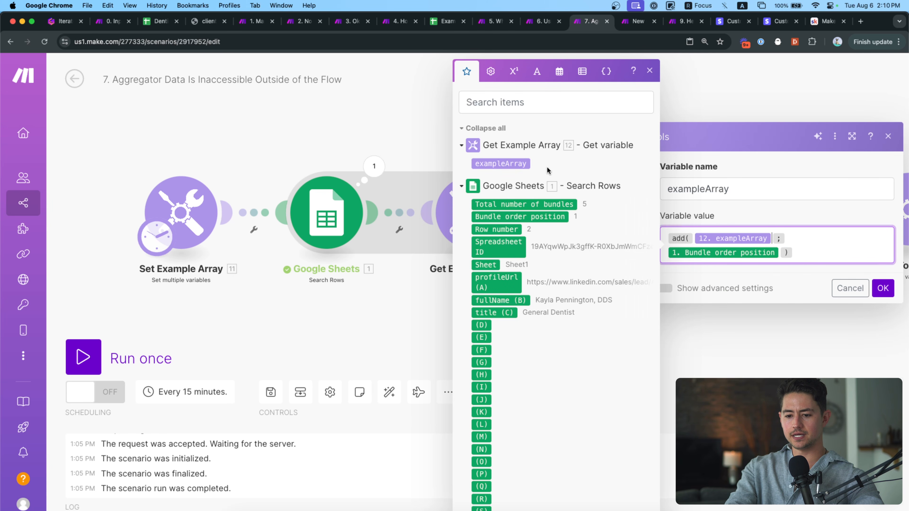
pyautogui.click(882, 289)
pyautogui.moveTo(880, 300); pyautogui.dragTo(631, 304)
pyautogui.click(504, 203)
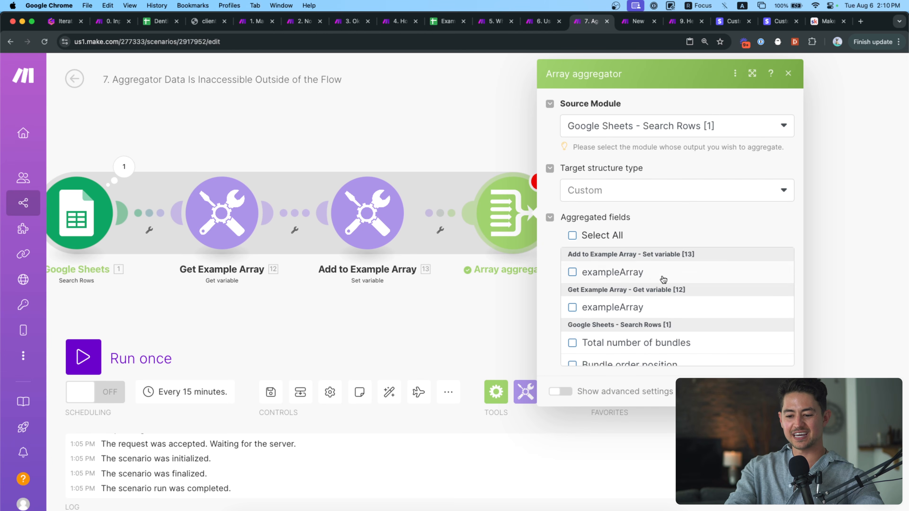
pyautogui.scroll(-4, 663, 280)
pyautogui.click(778, 392)
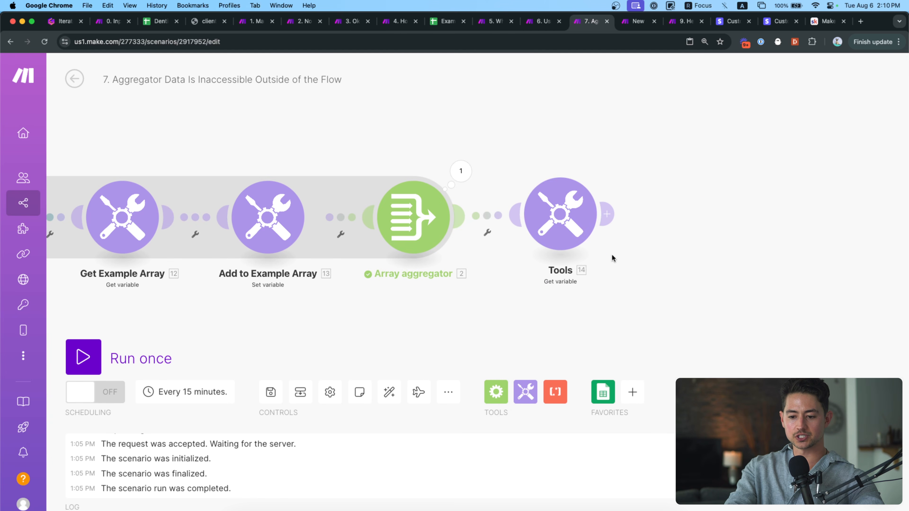
pyautogui.click(587, 237)
pyautogui.click(722, 224)
pyautogui.click(824, 257)
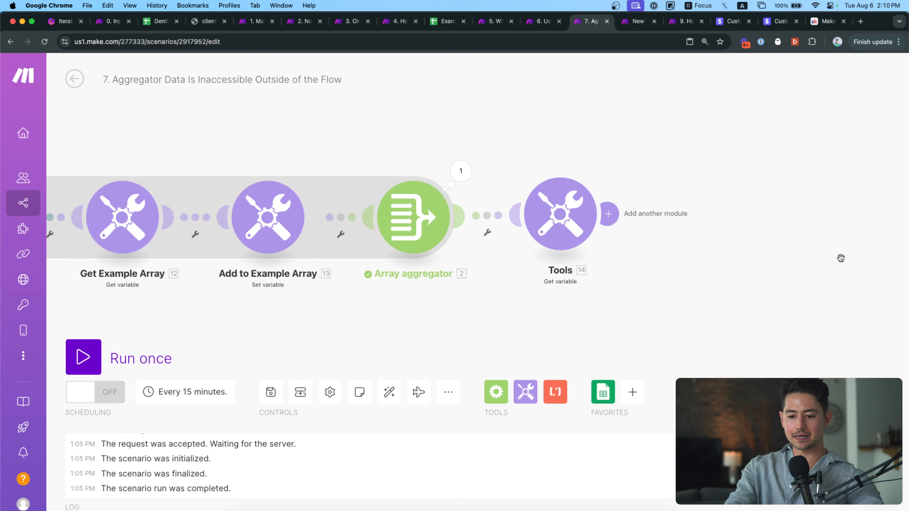
pyautogui.click(171, 361)
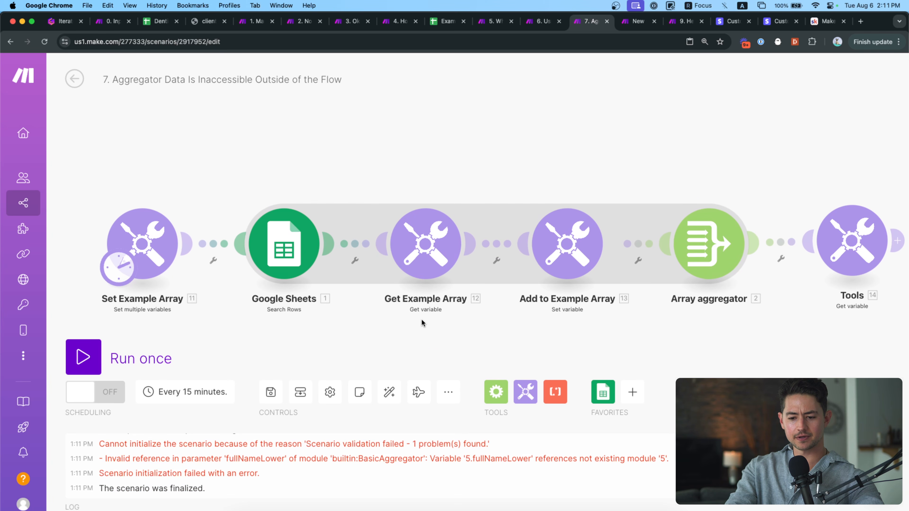
# Uncheck the broken fullNameLower field in the Array aggregator and run the scenario once again.
pyautogui.click(705, 253)
pyautogui.scroll(-20, 575, 316)
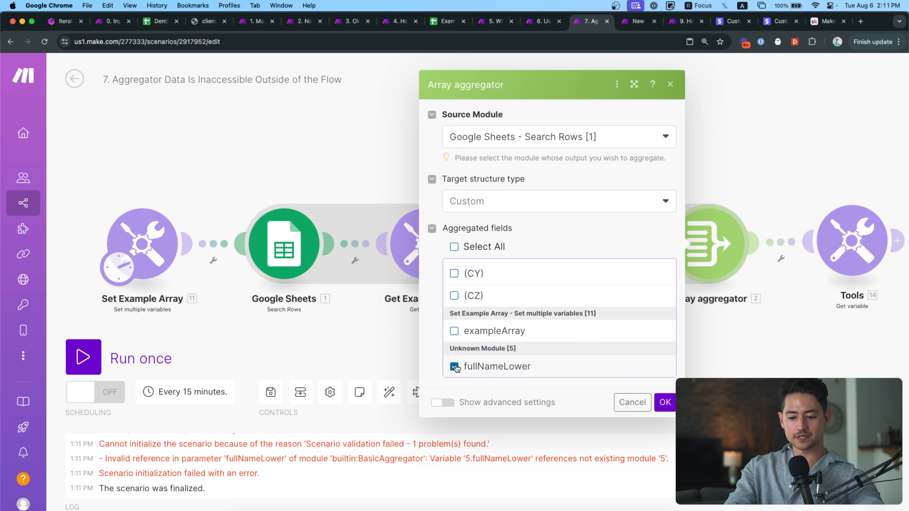
pyautogui.click(454, 366)
pyautogui.click(665, 402)
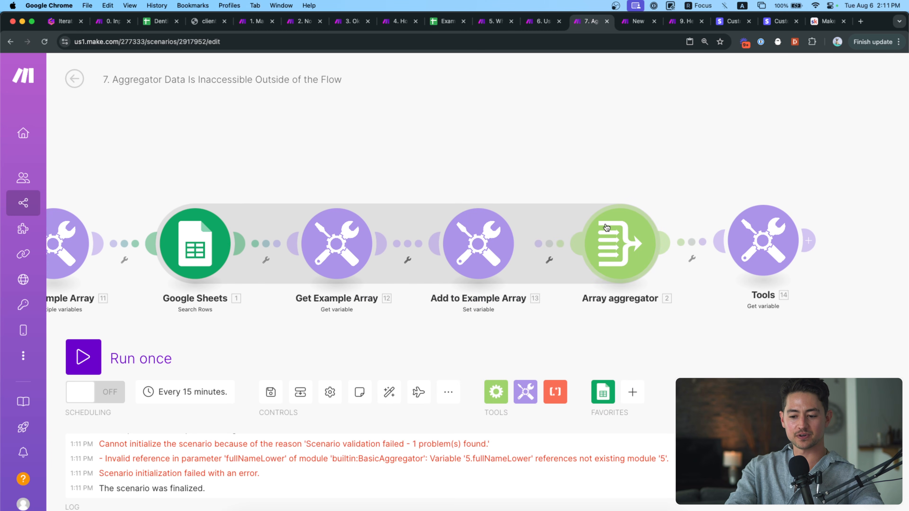
pyautogui.click(607, 255)
pyautogui.click(566, 304)
pyautogui.click(93, 350)
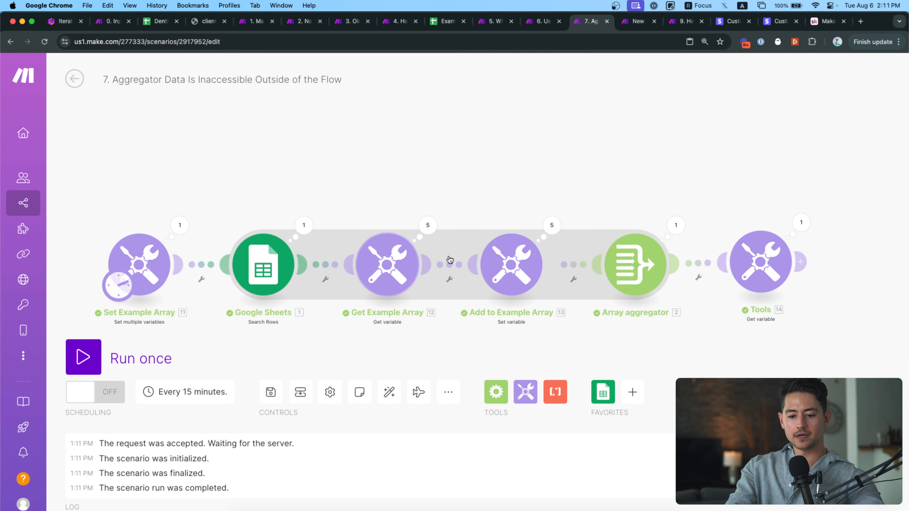
# Inspect Set Example Array's run output and expand its exampleArray value.
pyautogui.click(189, 228)
pyautogui.click(281, 283)
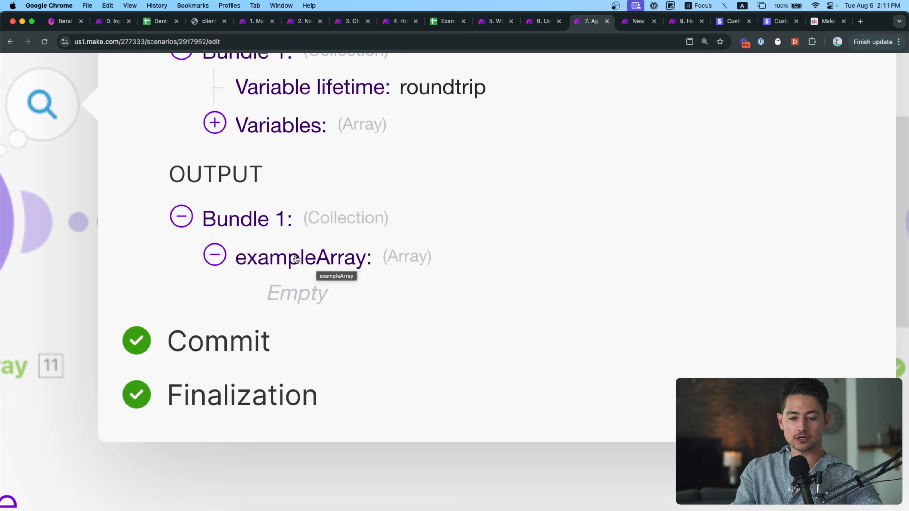
pyautogui.scroll(-8, 282, 264)
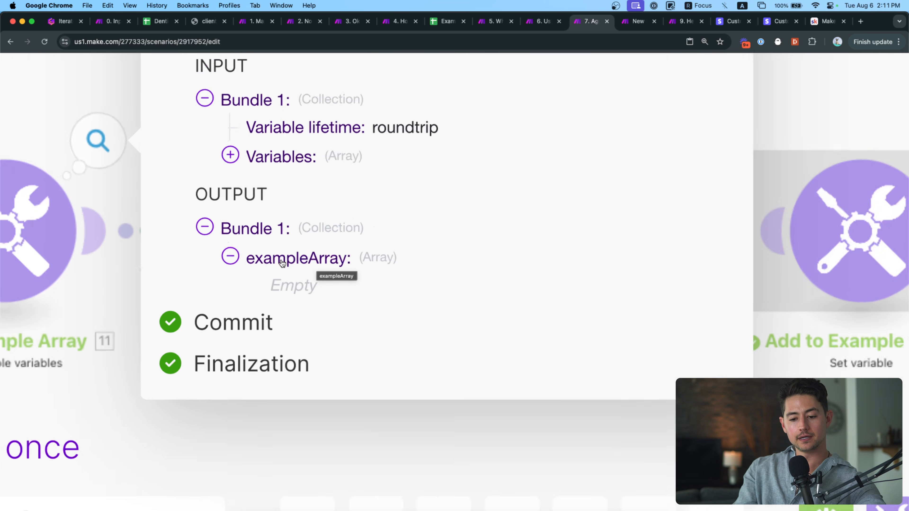
pyautogui.scroll(-4, 282, 264)
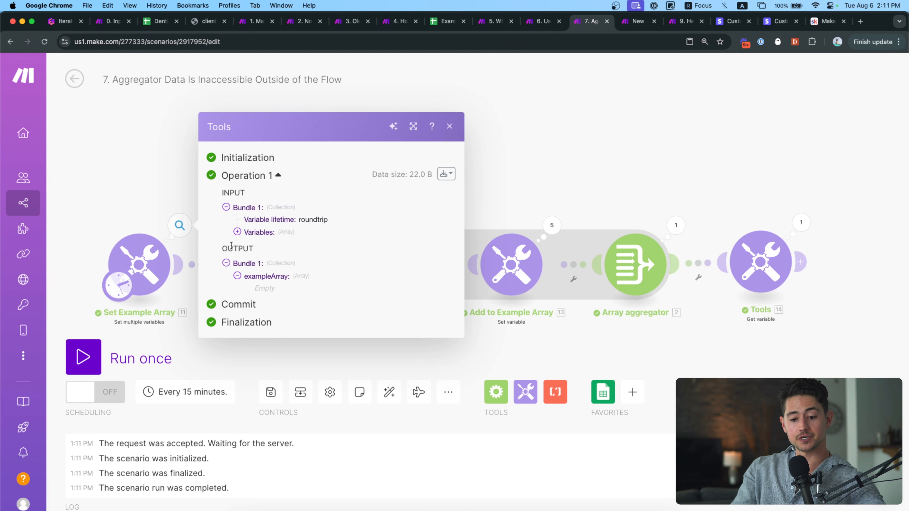
pyautogui.click(152, 189)
pyautogui.scroll(3, 231, 243)
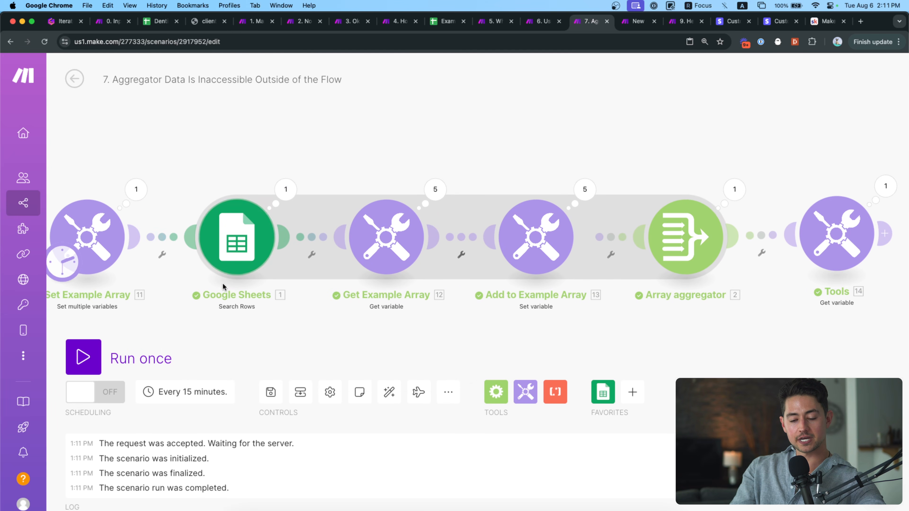
# Review the Google Sheets module's output, toggling Bundles 1 through 5.
pyautogui.click(285, 189)
pyautogui.scroll(-5, 368, 247)
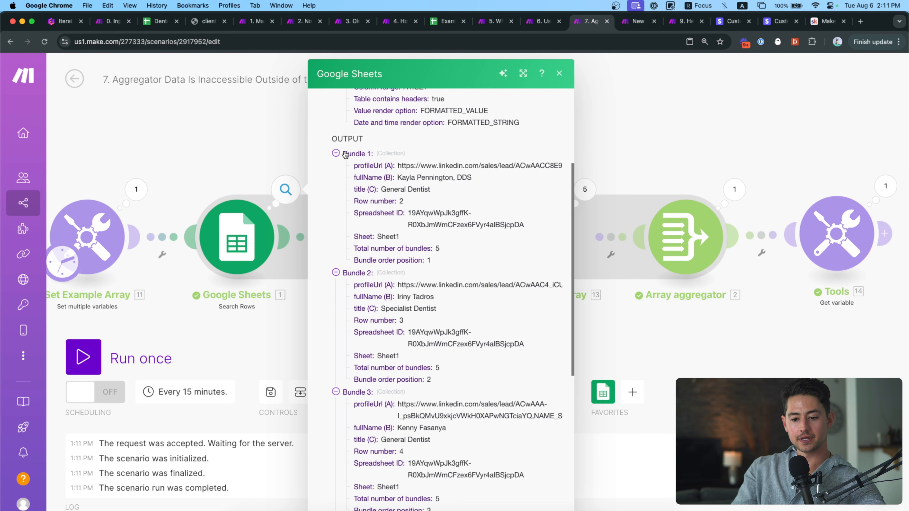
pyautogui.click(336, 153)
pyautogui.click(336, 166)
pyautogui.click(336, 179)
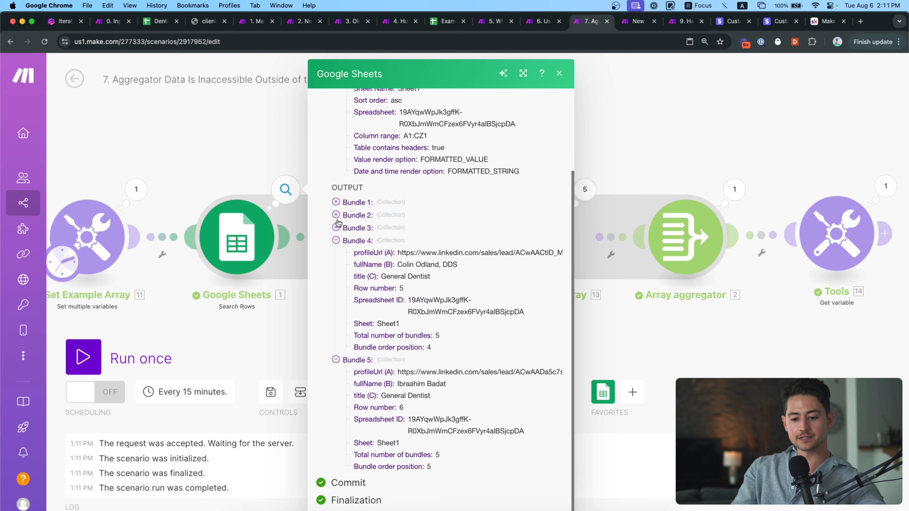
pyautogui.click(337, 243)
pyautogui.click(337, 355)
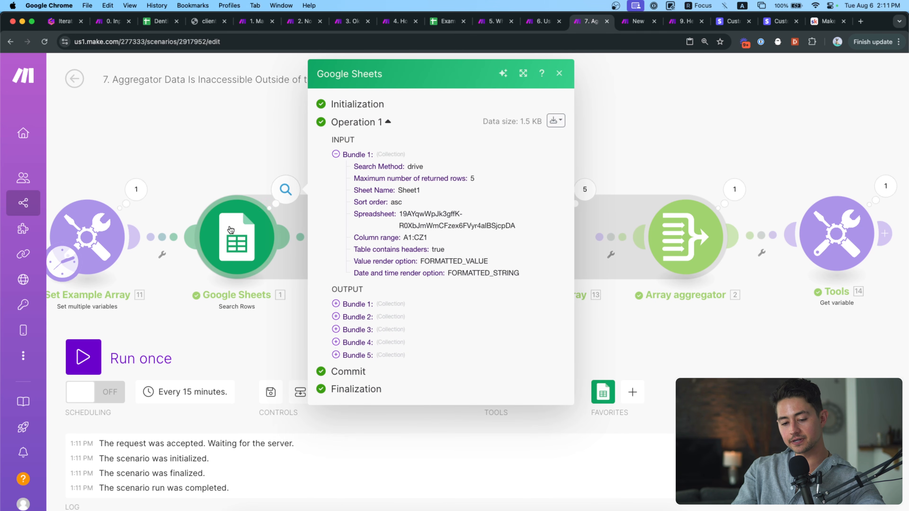
pyautogui.click(299, 146)
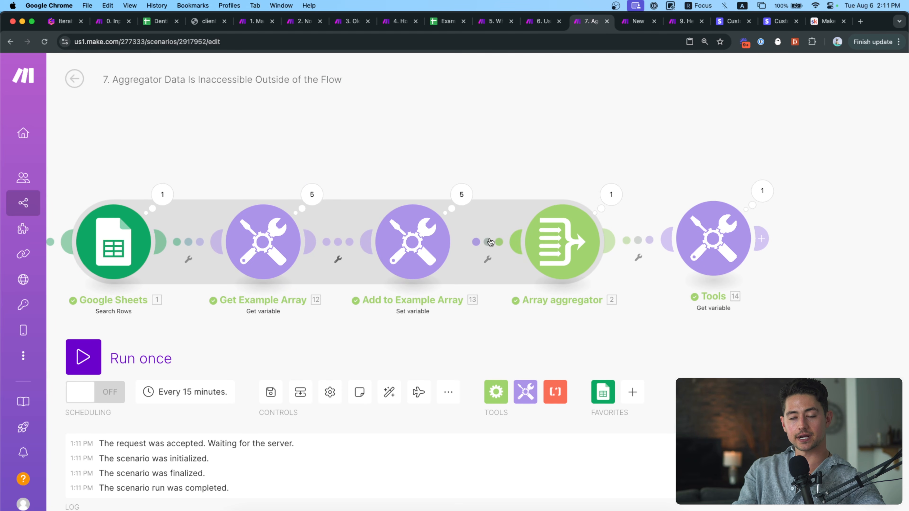
# Pan to Get Example Array and expand Operations 1 and 2, showing exampleArray's items.
pyautogui.moveTo(358, 113); pyautogui.dragTo(427, 71)
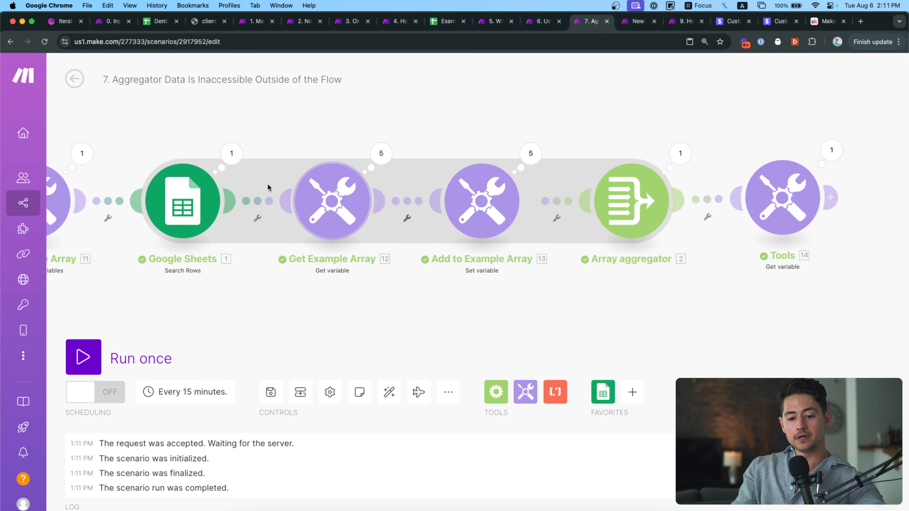
pyautogui.moveTo(307, 153); pyautogui.dragTo(348, 153)
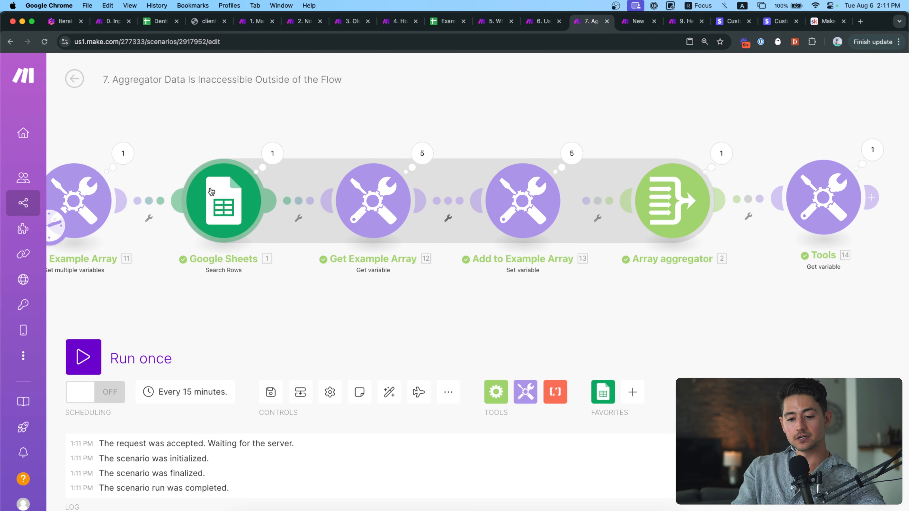
pyautogui.hscroll(3, 211, 191)
pyautogui.scroll(2, 211, 191)
pyautogui.click(361, 185)
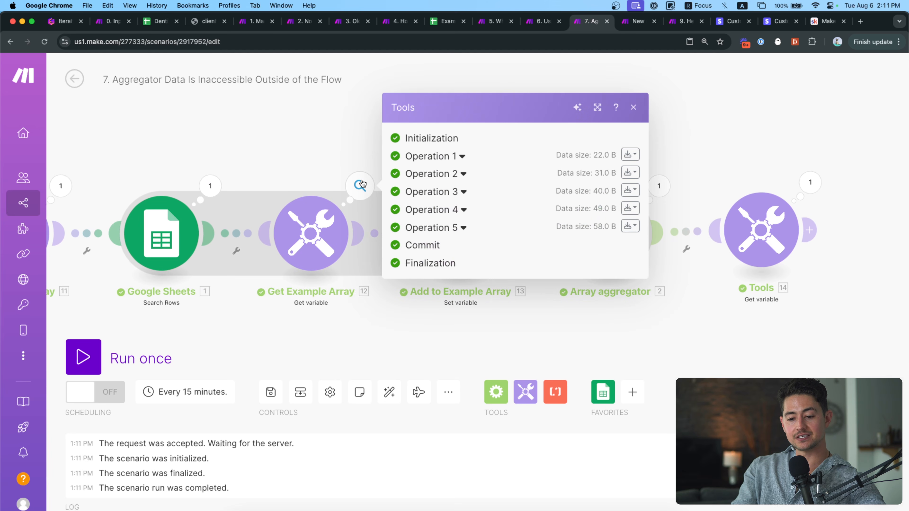
pyautogui.click(463, 158)
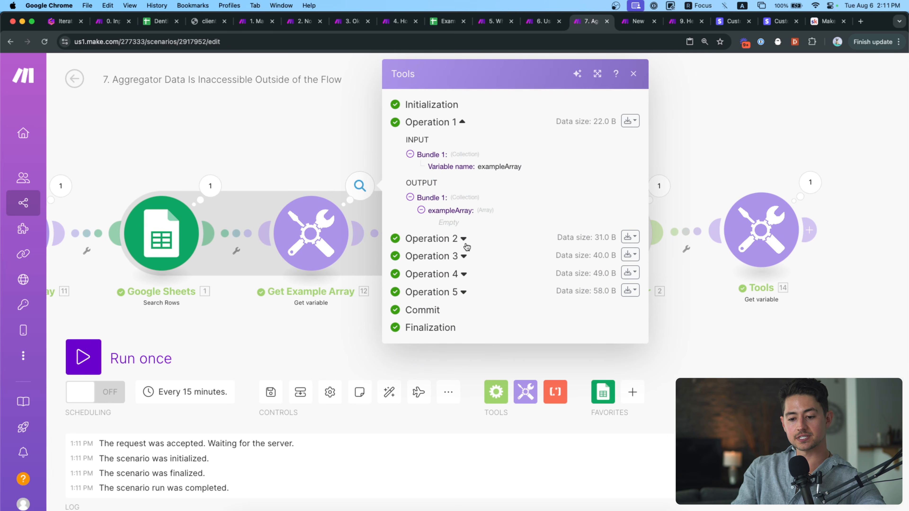
pyautogui.click(465, 239)
pyautogui.click(455, 327)
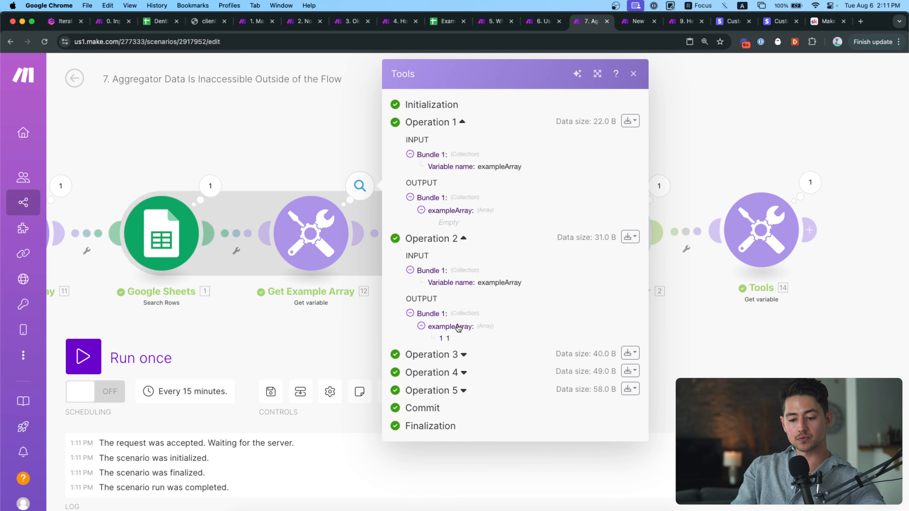
# Expand Operations 3, 4 and 5 to see exampleArray grow, then close the results.
pyautogui.click(464, 354)
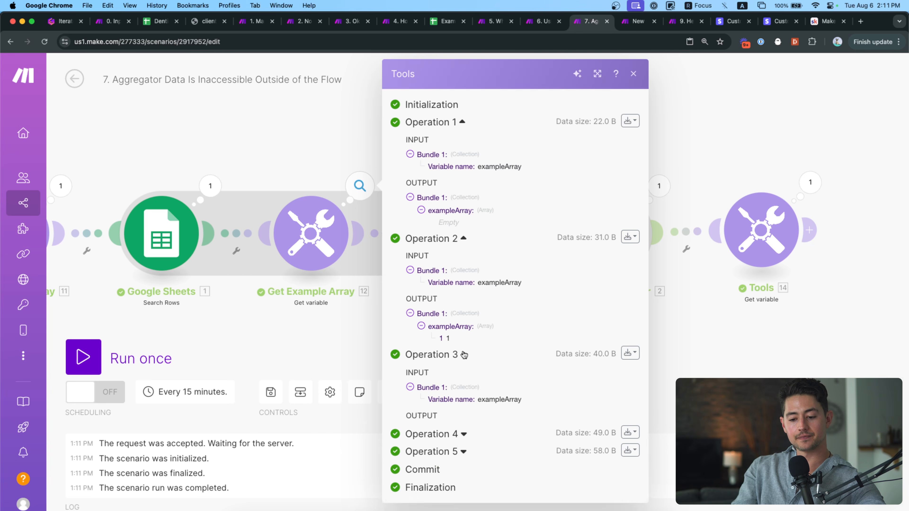
pyautogui.click(450, 439)
pyautogui.scroll(-2, 449, 430)
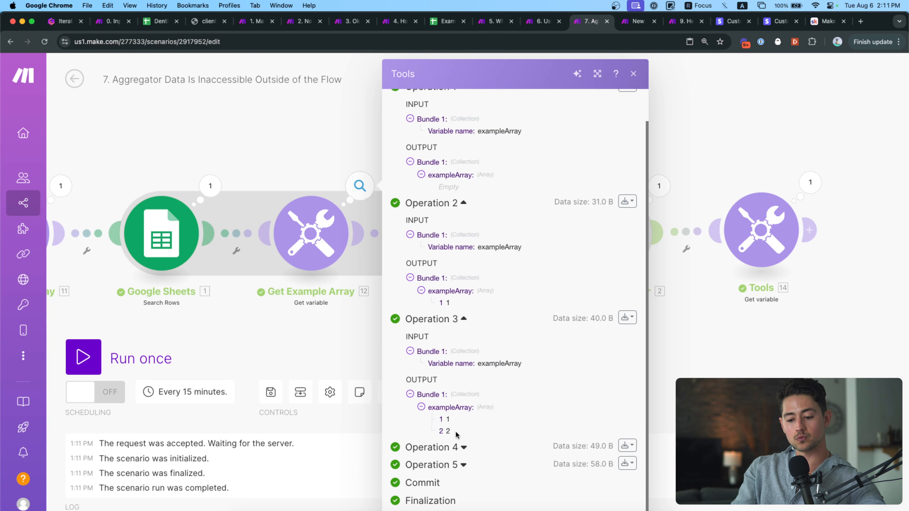
pyautogui.click(465, 447)
pyautogui.scroll(-5, 464, 447)
pyautogui.click(462, 448)
pyautogui.scroll(-2, 465, 460)
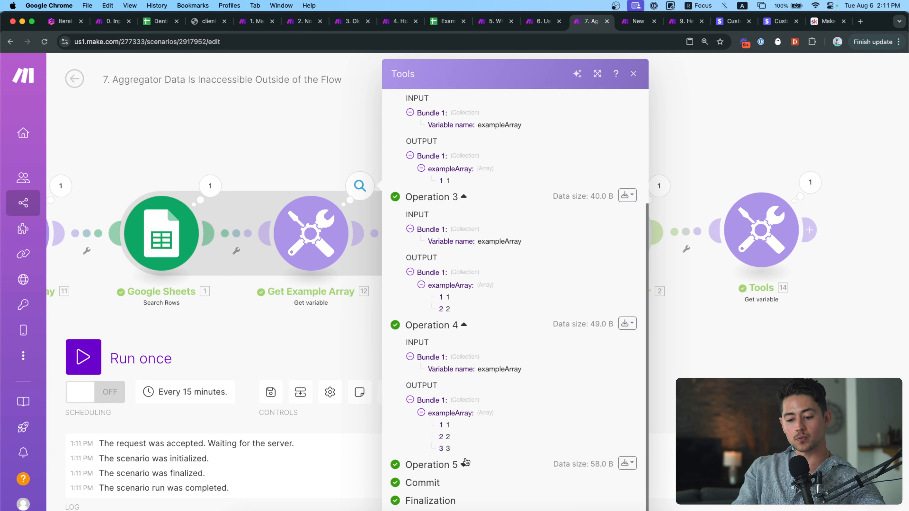
pyautogui.click(464, 464)
pyautogui.scroll(-3, 463, 465)
pyautogui.click(455, 465)
pyautogui.scroll(-3, 455, 462)
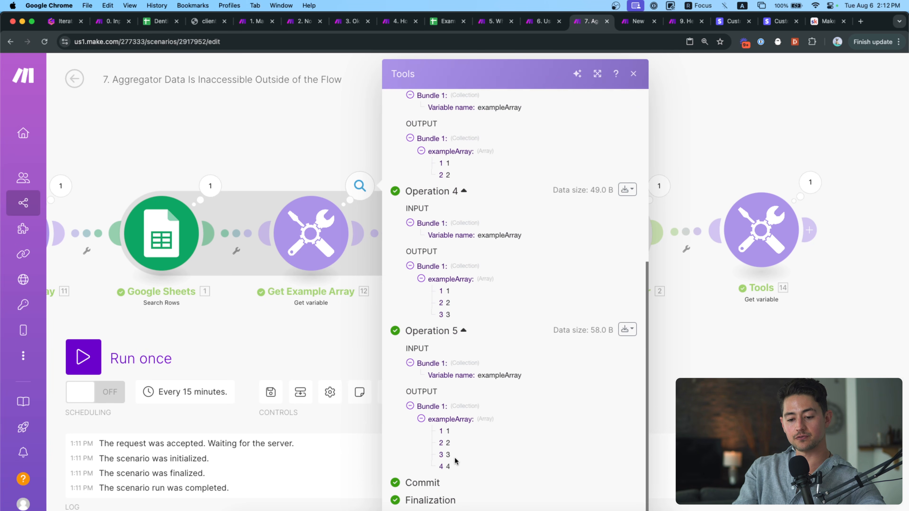
pyautogui.click(304, 347)
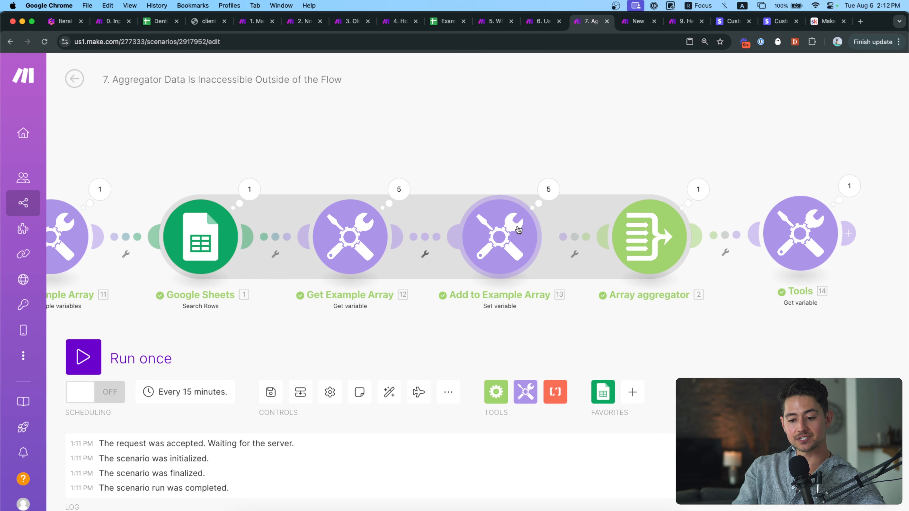
pyautogui.click(529, 187)
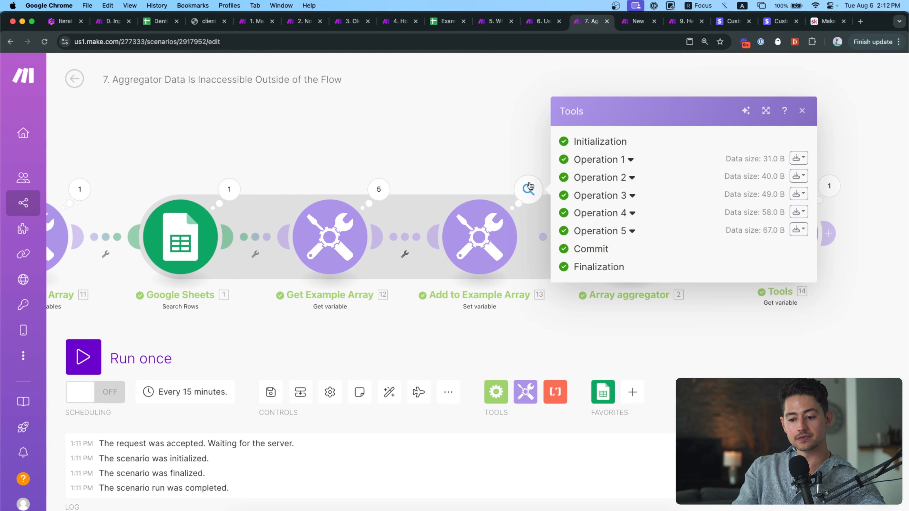
pyautogui.click(626, 161)
pyautogui.click(621, 235)
pyautogui.click(634, 269)
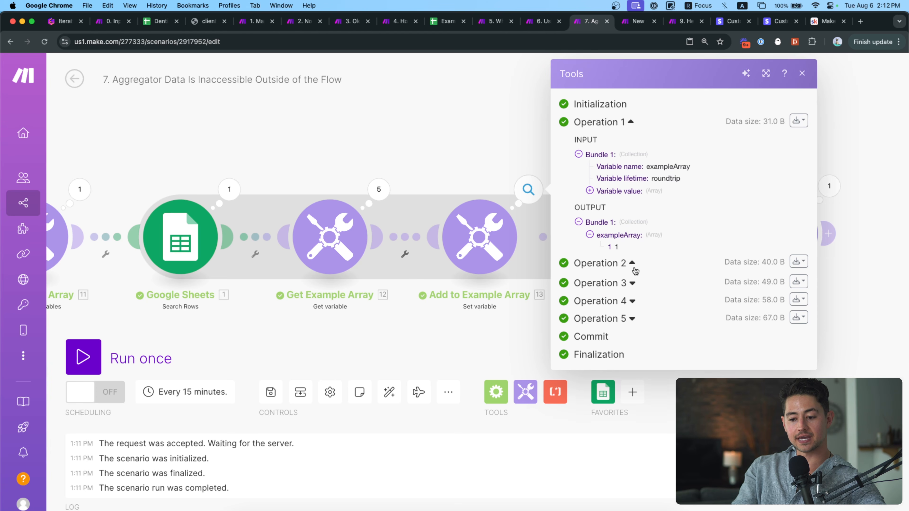
pyautogui.click(622, 376)
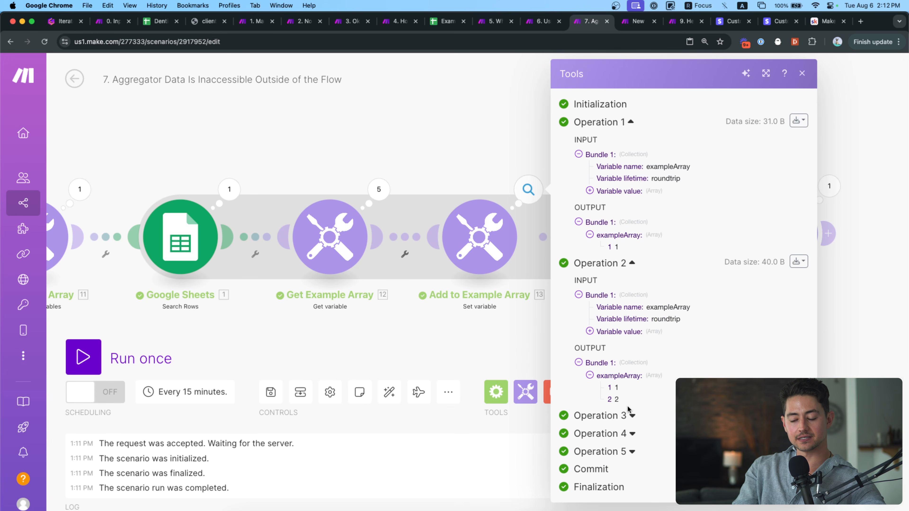
pyautogui.click(632, 415)
pyautogui.scroll(-3, 629, 424)
pyautogui.click(630, 431)
pyautogui.scroll(-1, 632, 444)
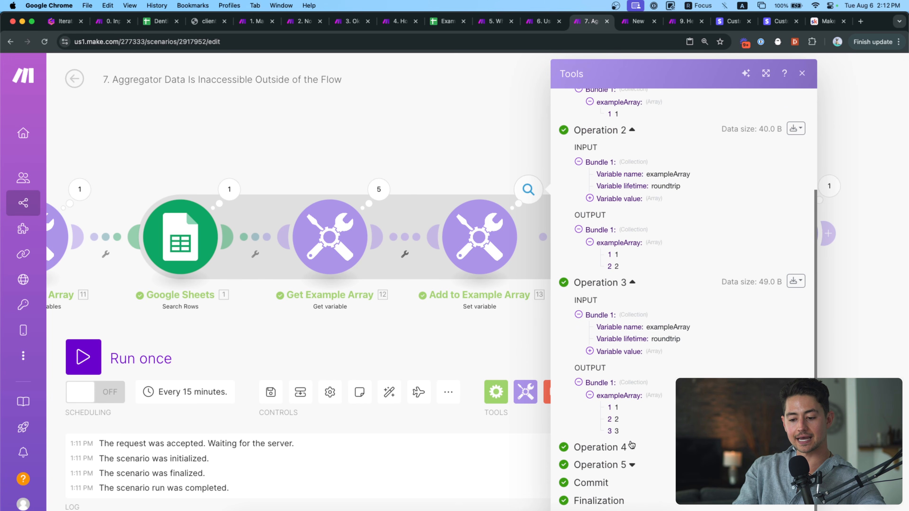
pyautogui.click(631, 445)
pyautogui.scroll(-3, 631, 443)
pyautogui.click(629, 444)
pyautogui.click(441, 307)
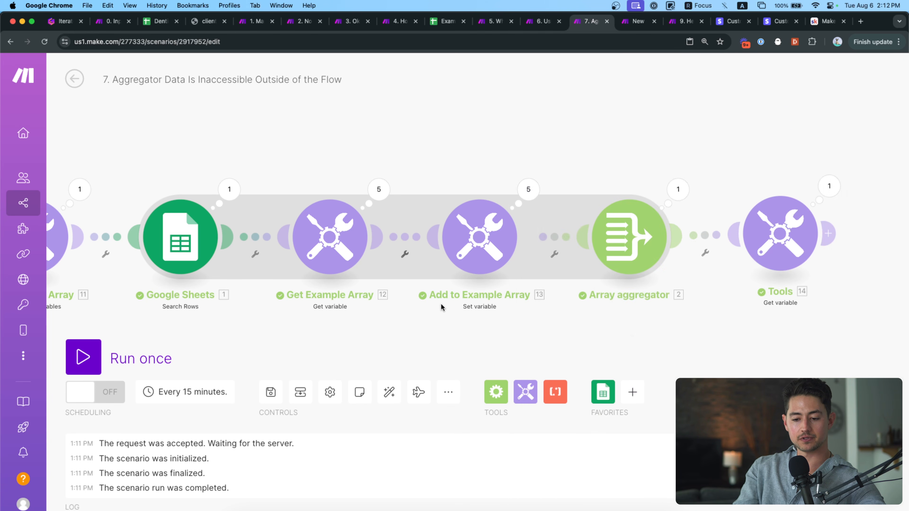
pyautogui.hscroll(5, 441, 307)
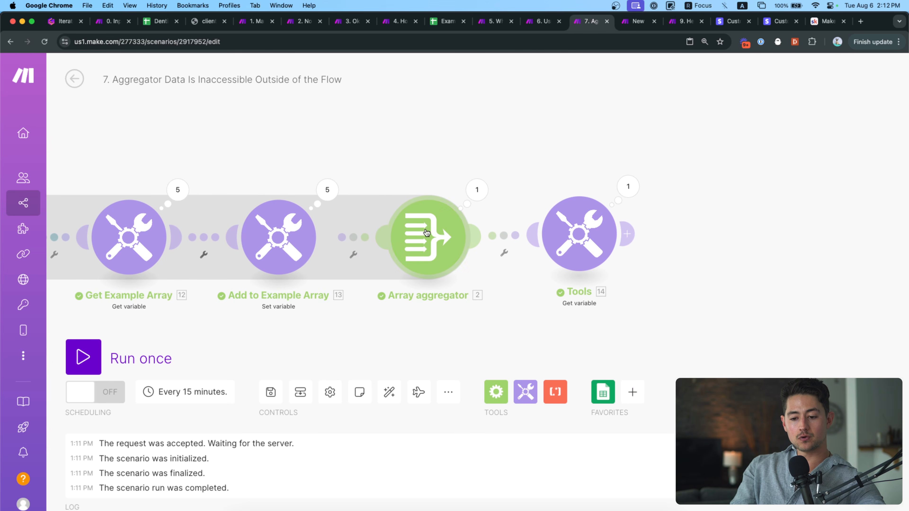
pyautogui.click(426, 233)
pyautogui.click(397, 147)
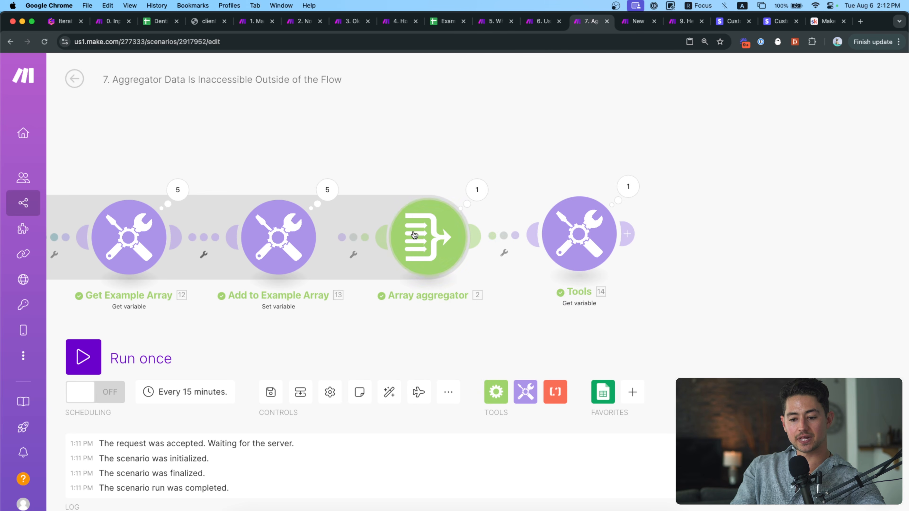
pyautogui.hscroll(2, 415, 178)
# Expand the Array aggregator's output array and its five contact items, then close the inspector.
pyautogui.click(376, 188)
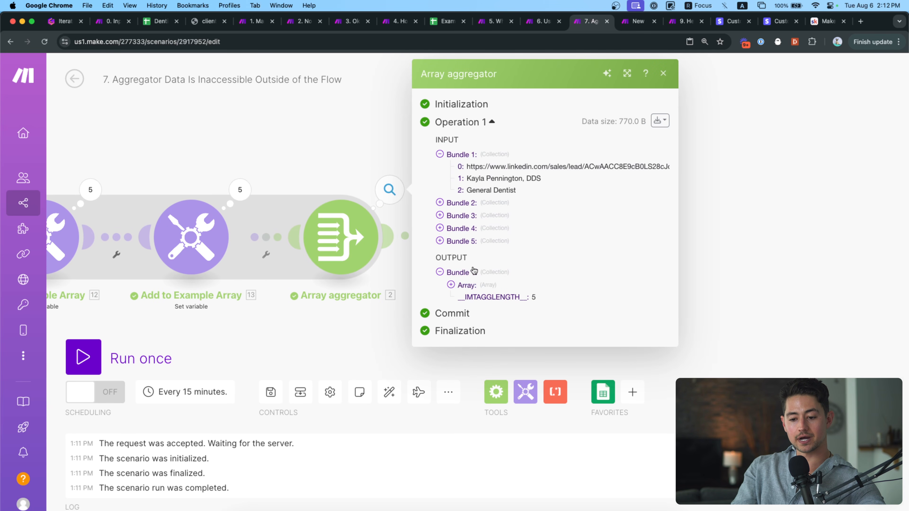
pyautogui.click(472, 286)
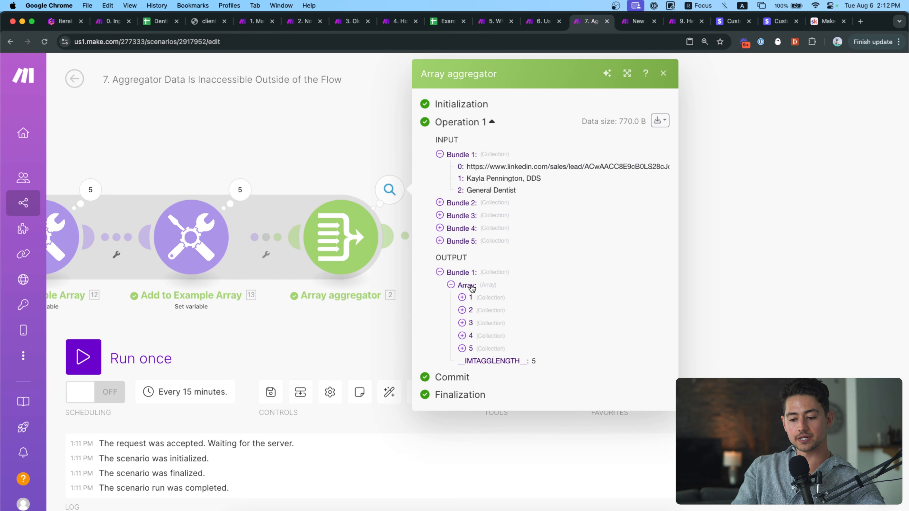
pyautogui.click(479, 299)
pyautogui.click(497, 348)
pyautogui.click(498, 394)
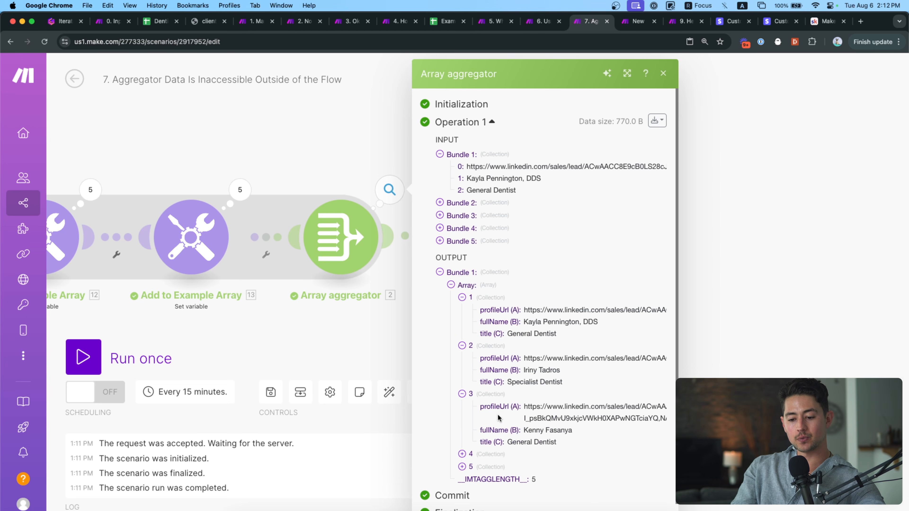
pyautogui.click(499, 455)
pyautogui.scroll(-1, 486, 364)
pyautogui.scroll(-1, 486, 394)
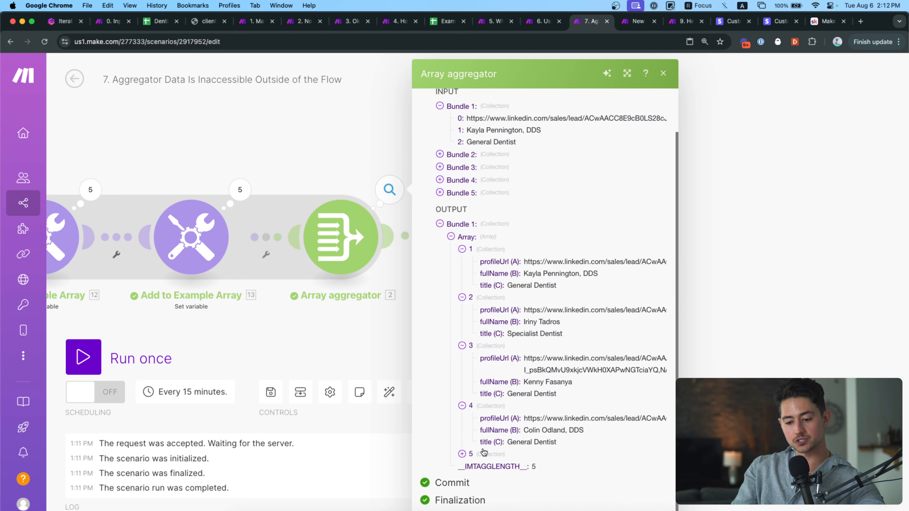
pyautogui.click(481, 453)
pyautogui.scroll(-2, 481, 454)
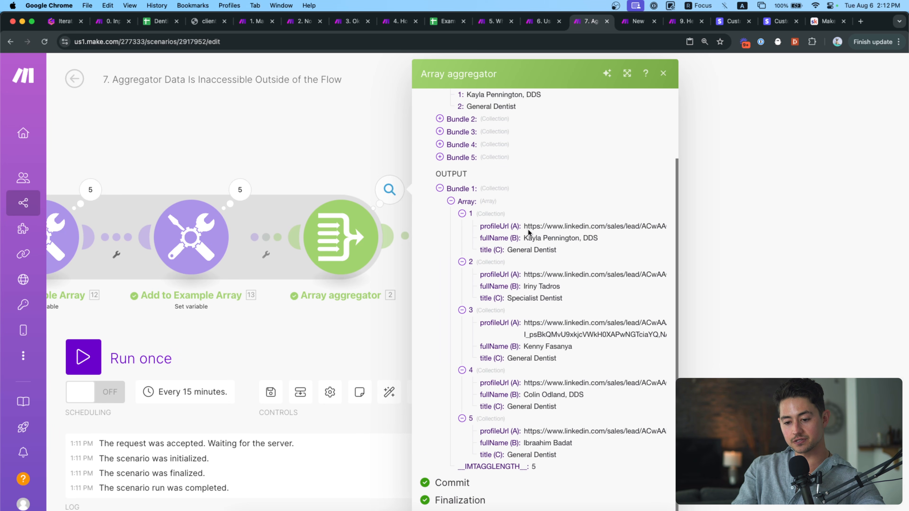
pyautogui.click(300, 392)
# Check the final Get variable module's output, where exampleArray holds 1 through 5.
pyautogui.click(231, 320)
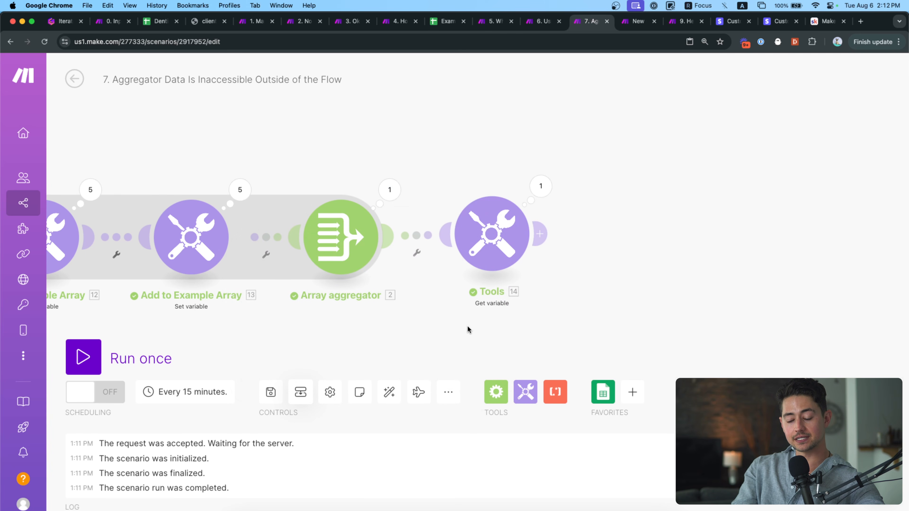
pyautogui.moveTo(467, 328); pyautogui.dragTo(404, 326)
pyautogui.click(430, 225)
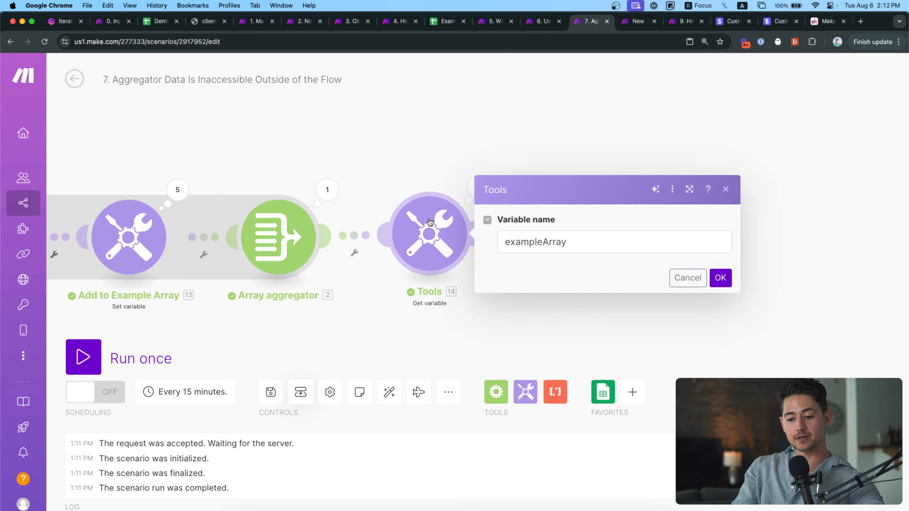
pyautogui.click(468, 188)
pyautogui.click(569, 236)
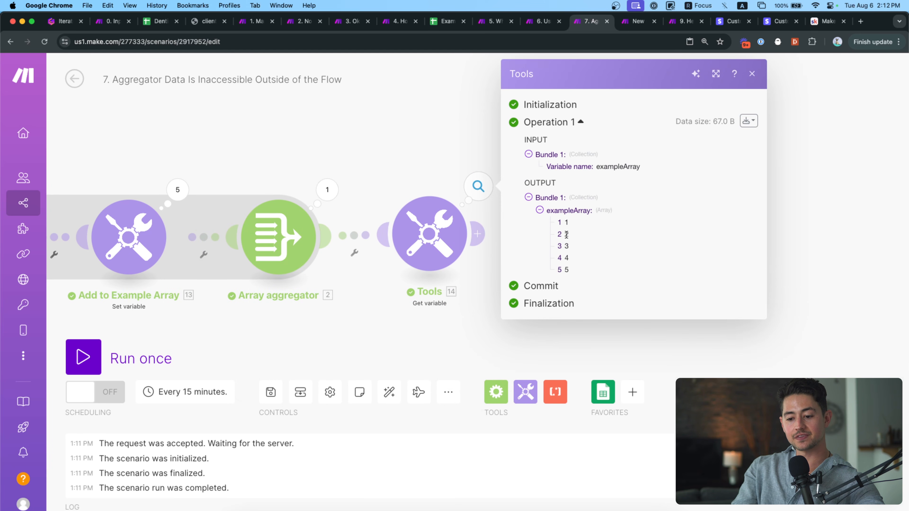
pyautogui.scroll(10, 632, 240)
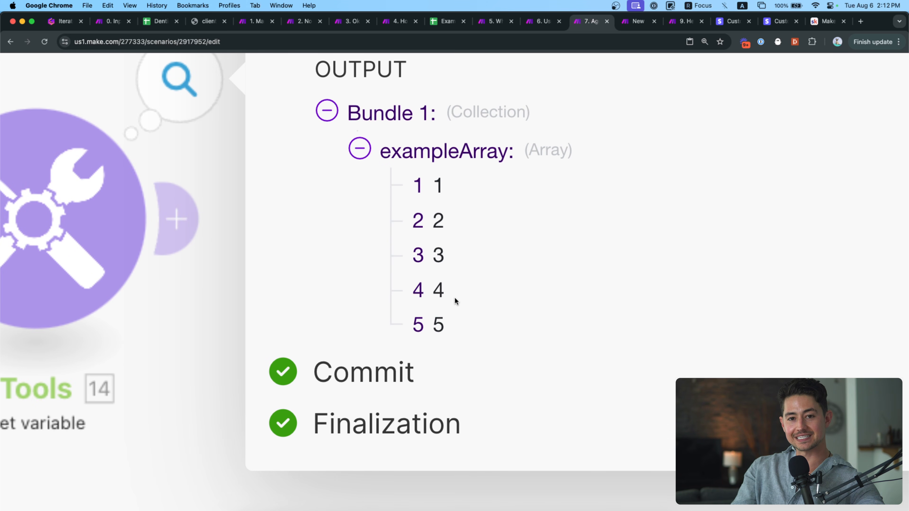
pyautogui.scroll(-10, 455, 297)
pyautogui.click(355, 162)
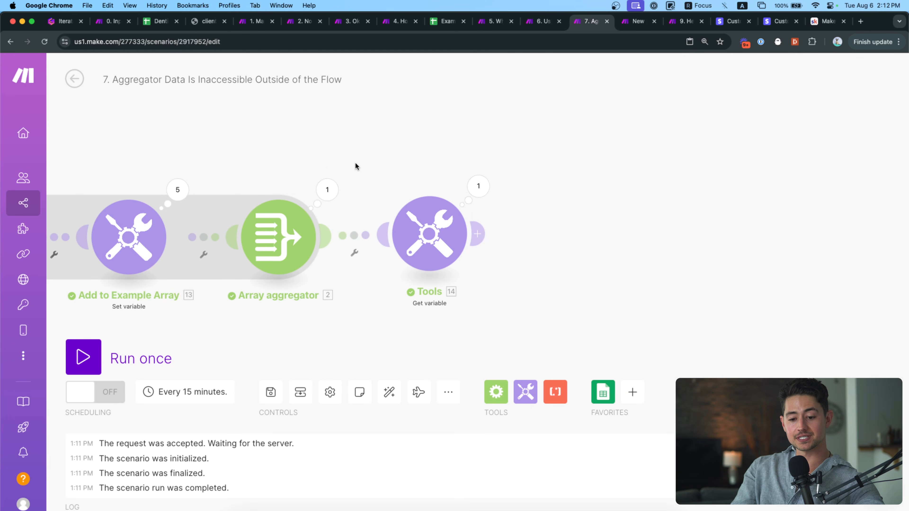
# Scroll the canvas to bring the whole scenario flow back into view.
pyautogui.hscroll(-5, 393, 163)
pyautogui.hscroll(-4, 430, 176)
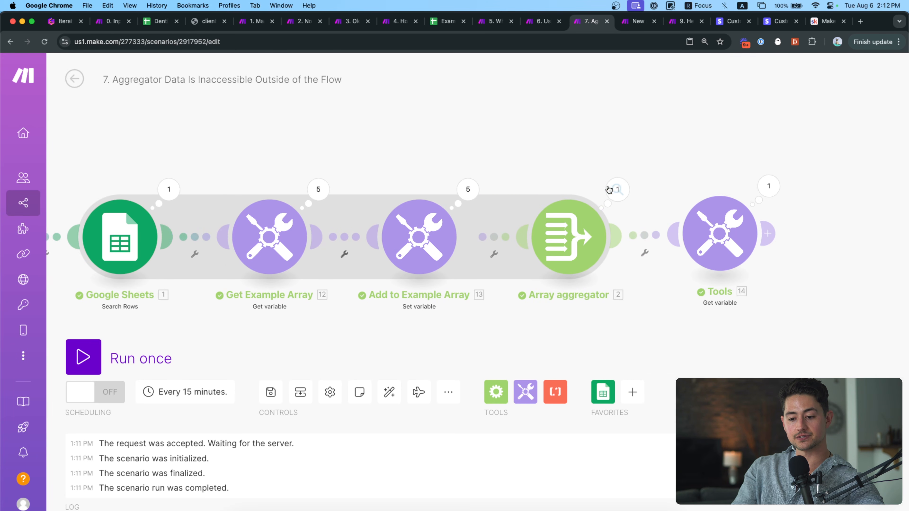
pyautogui.hscroll(-5, 551, 182)
pyautogui.hscroll(10, 611, 180)
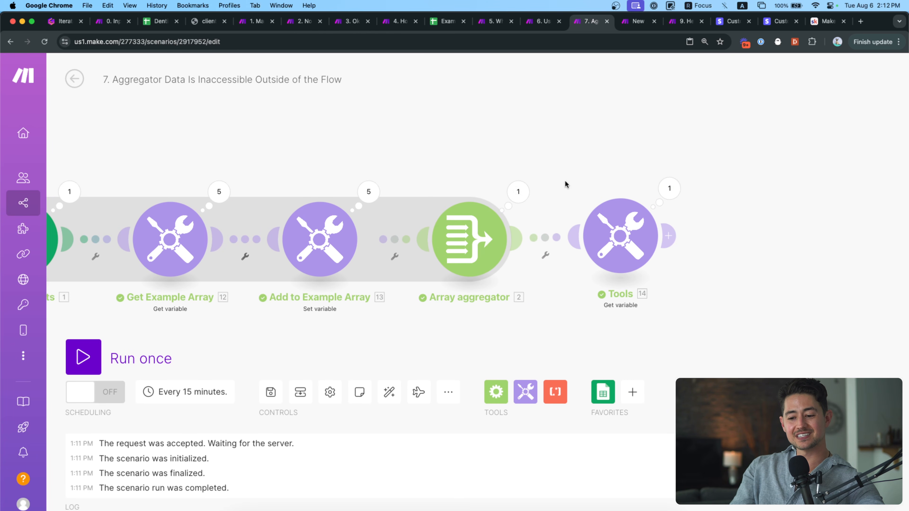
pyautogui.hscroll(6, 608, 181)
pyautogui.scroll(3, 569, 234)
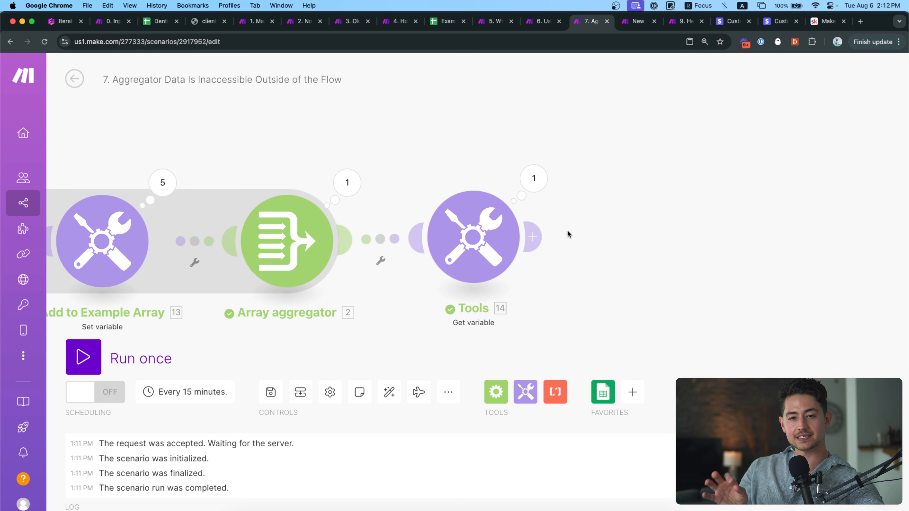
pyautogui.hscroll(-12, 757, 157)
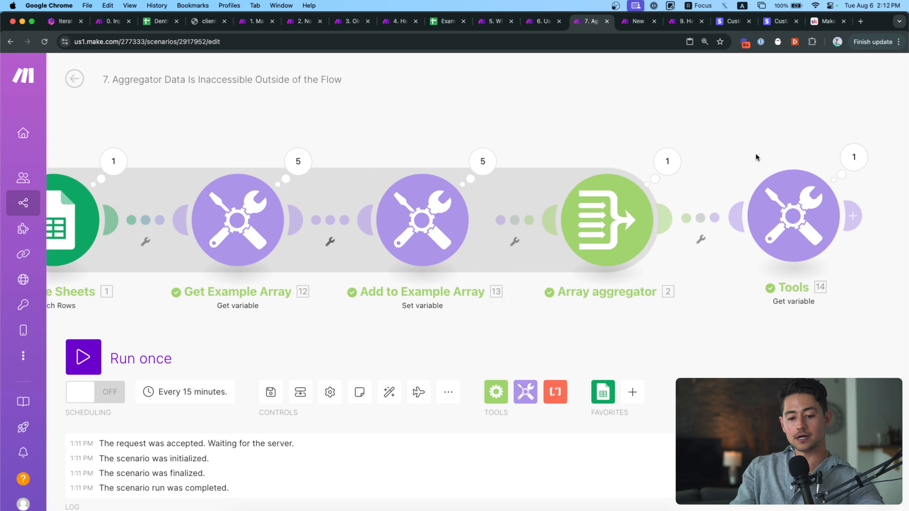
pyautogui.hscroll(-3, 309, 236)
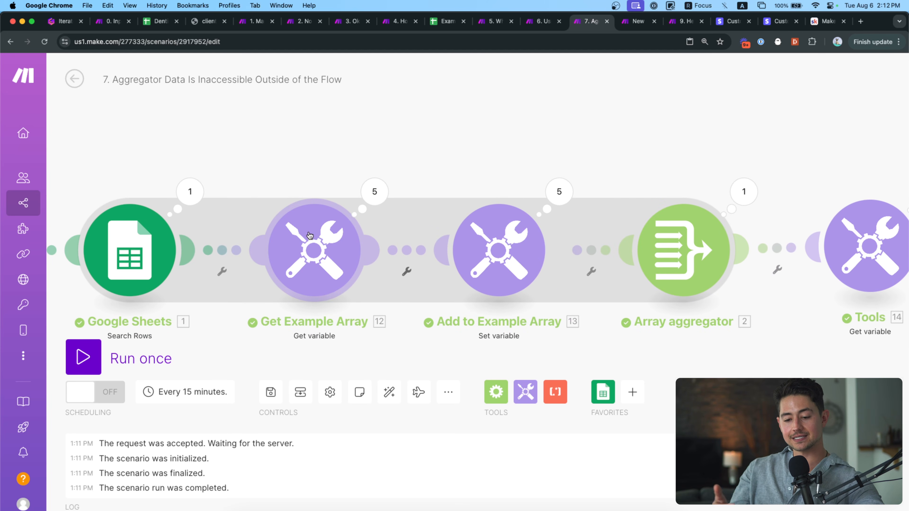
pyautogui.scroll(-5, 331, 181)
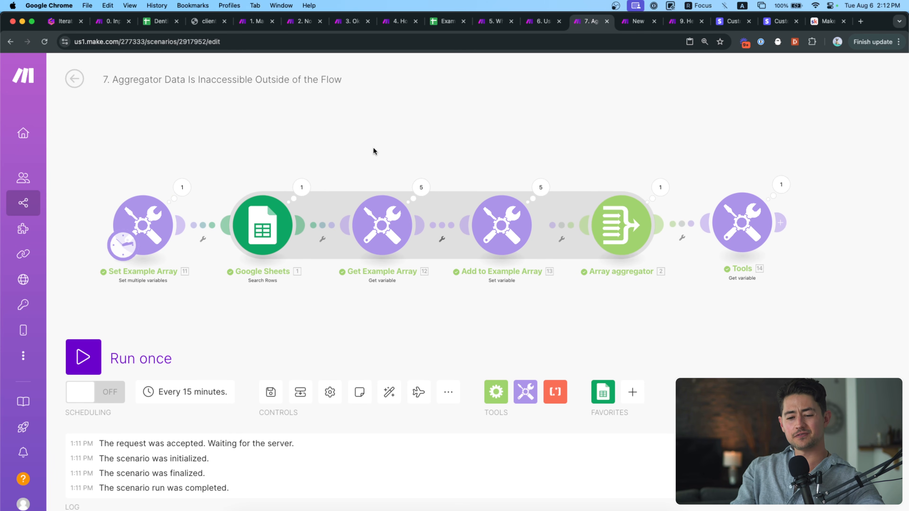
# Review the Add to Example Array and Get Example Array settings, highlighting the variable name exampleArray.
pyautogui.moveTo(373, 147); pyautogui.dragTo(373, 150)
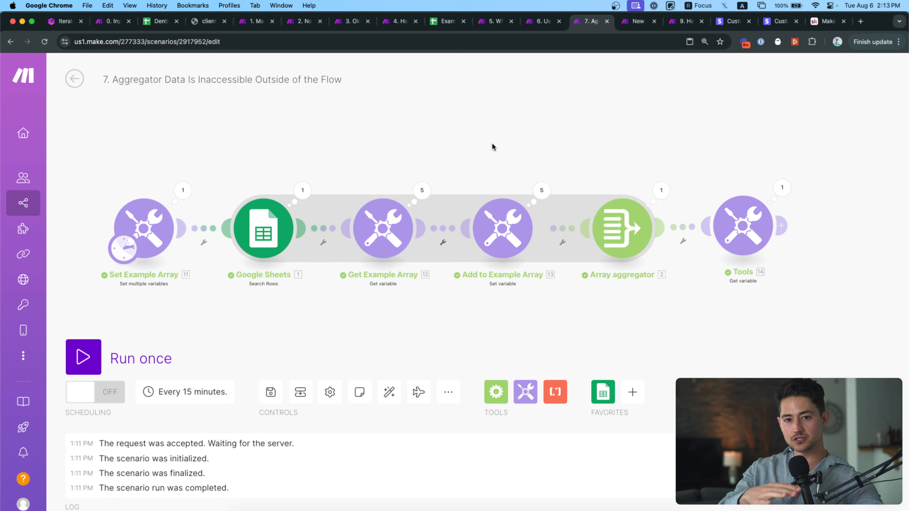
pyautogui.scroll(3, 396, 224)
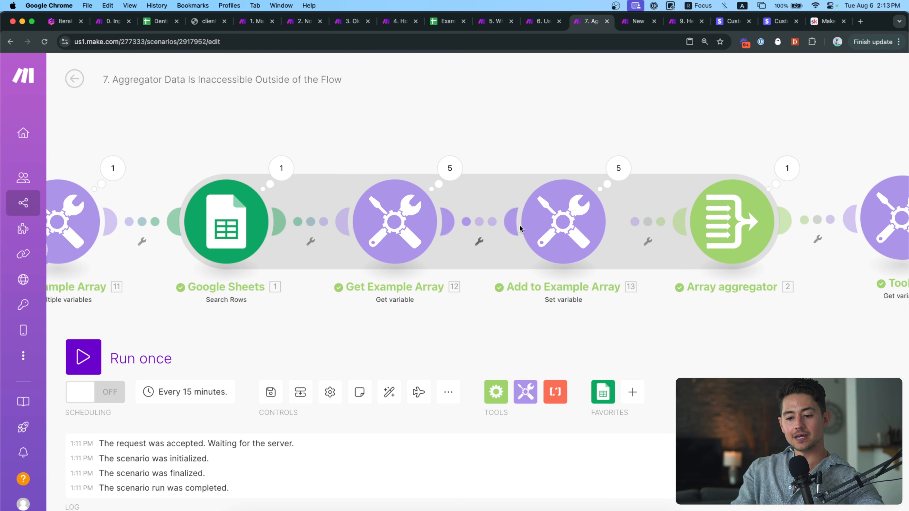
pyautogui.click(528, 231)
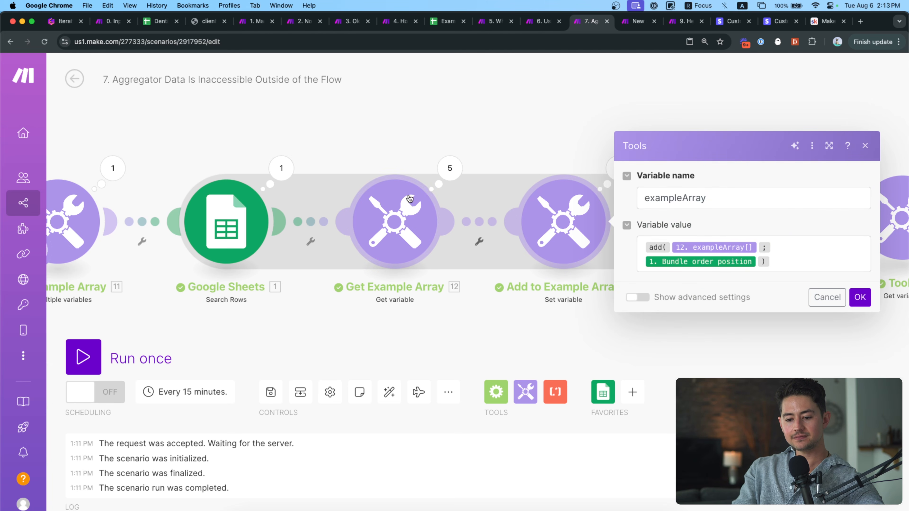
pyautogui.click(415, 228)
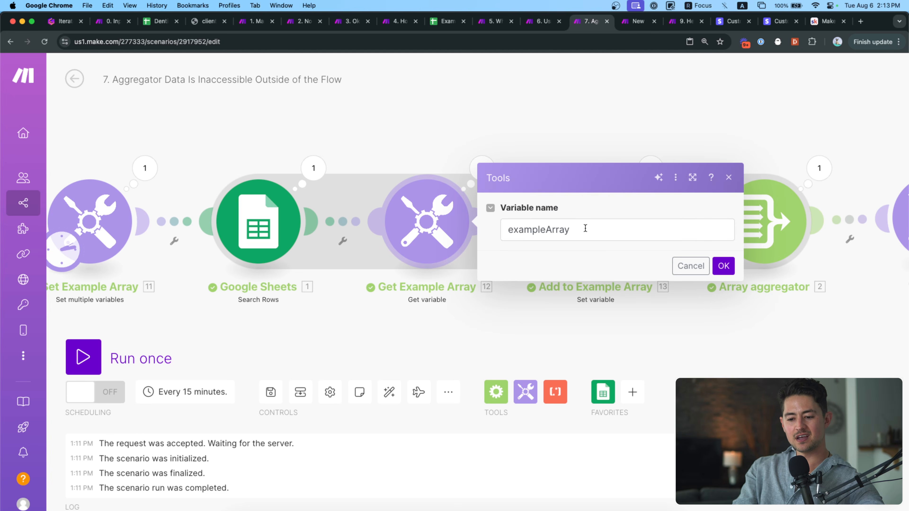
pyautogui.click(585, 228)
pyautogui.scroll(-15, 351, 248)
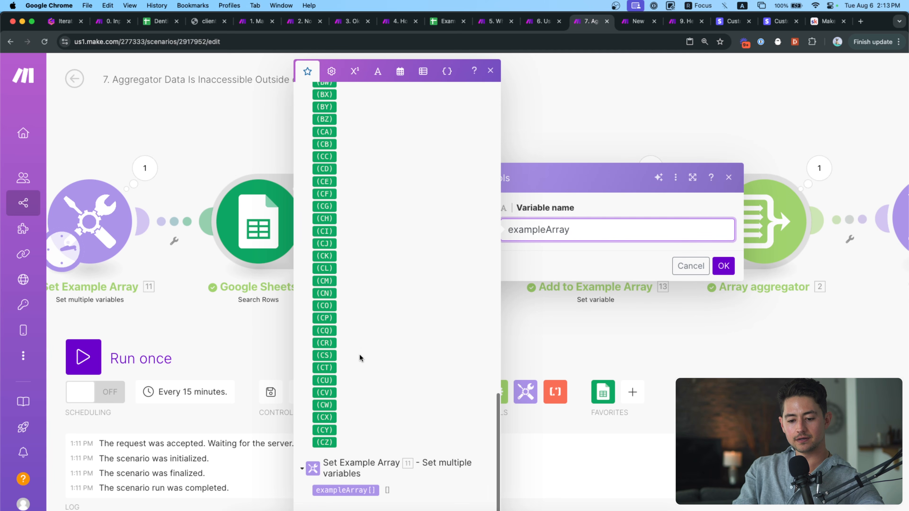
pyautogui.moveTo(576, 230); pyautogui.dragTo(509, 231)
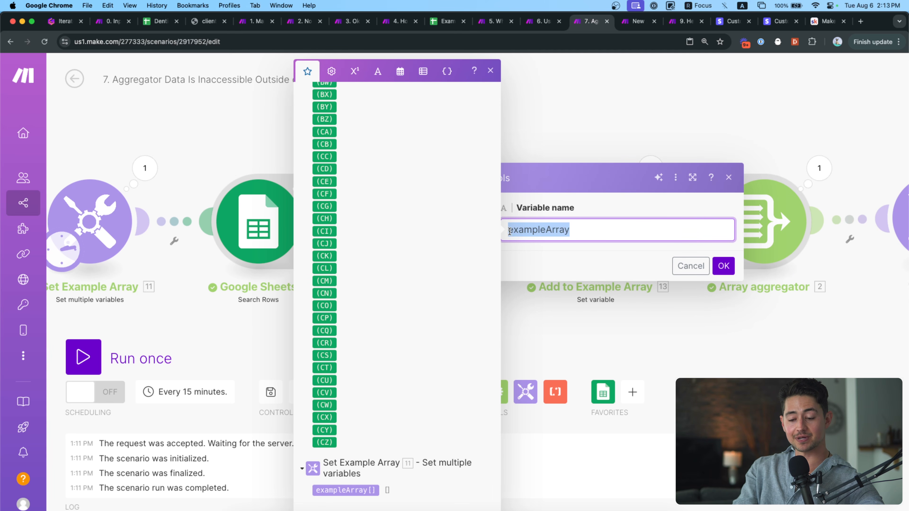
# Show that Set Example Array outputs an empty exampleArray.
pyautogui.click(145, 168)
pyautogui.click(228, 223)
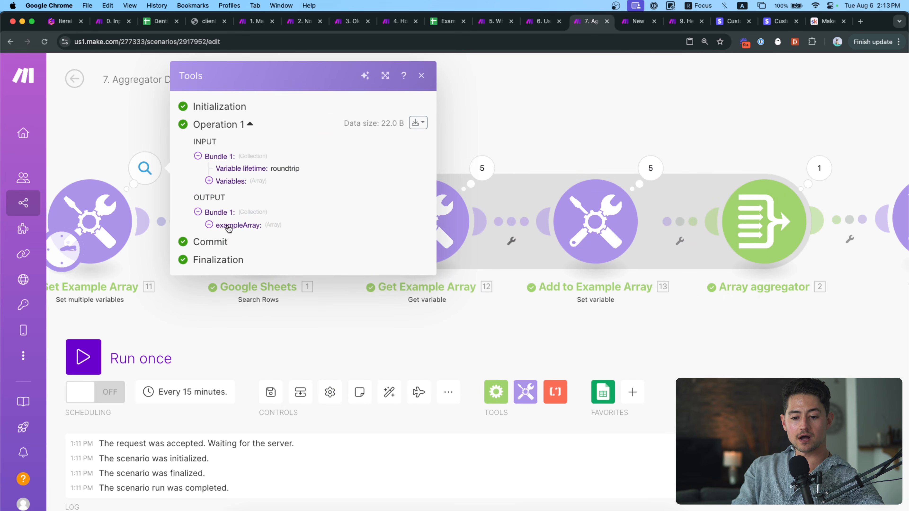
pyautogui.click(522, 155)
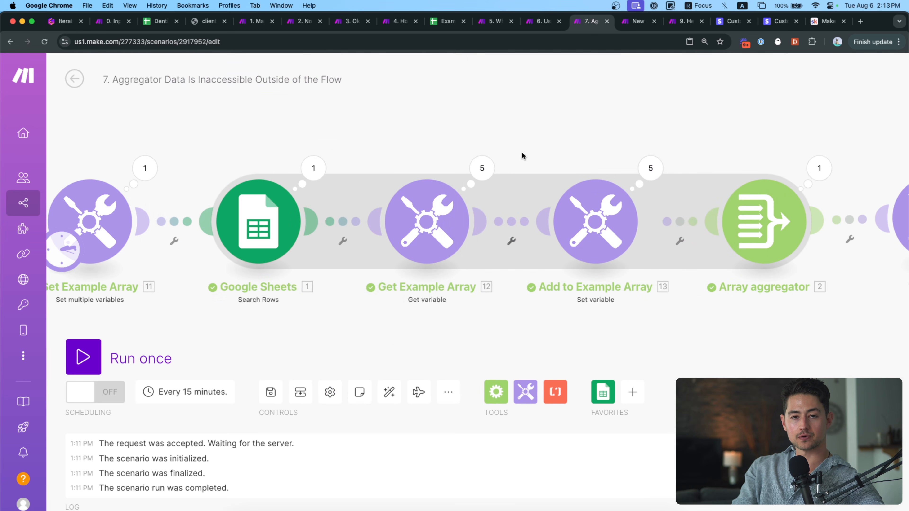
# Recheck the Get Example Array settings, then return to the Gamma slides and advance one slide.
pyautogui.click(429, 221)
pyautogui.click(396, 147)
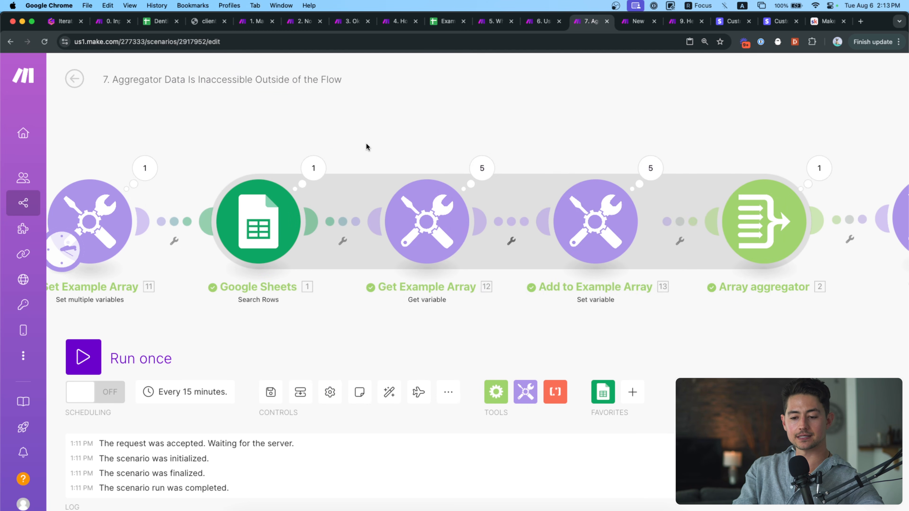
pyautogui.click(70, 27)
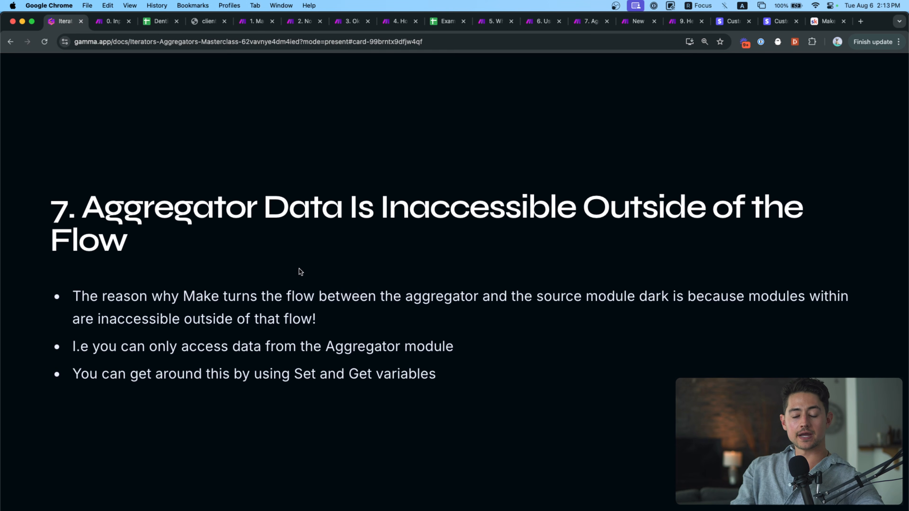
pyautogui.press('Right')
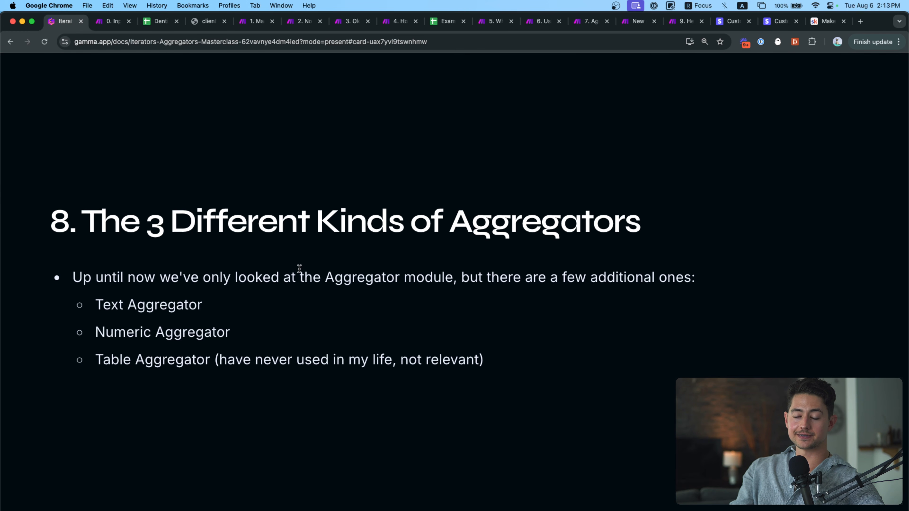
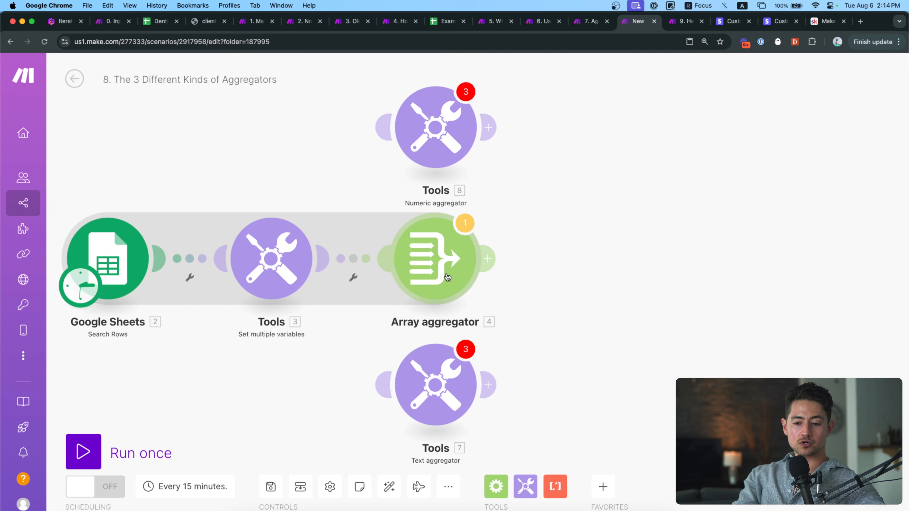
# Open the Array aggregator's settings, sourced from Google Sheets - Search Rows [2].
pyautogui.click(448, 278)
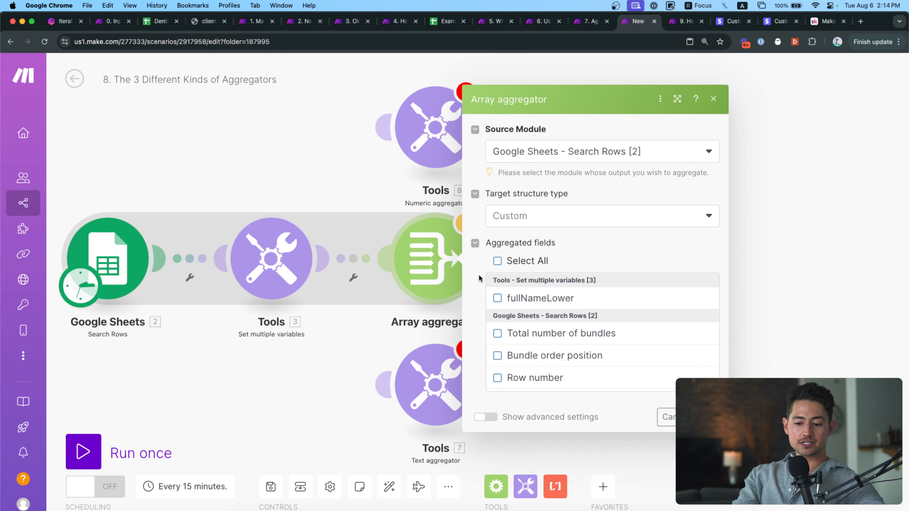
# Add fullNameLower to the Array aggregator's aggregated fields and save the settings.
pyautogui.click(497, 297)
pyautogui.scroll(-3, 522, 317)
pyautogui.scroll(-2, 522, 317)
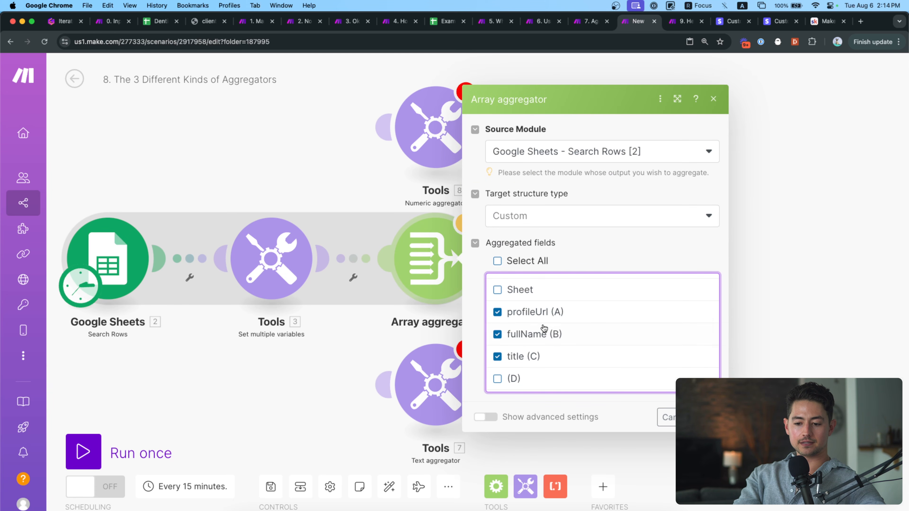
pyautogui.scroll(3, 544, 325)
pyautogui.scroll(3, 538, 315)
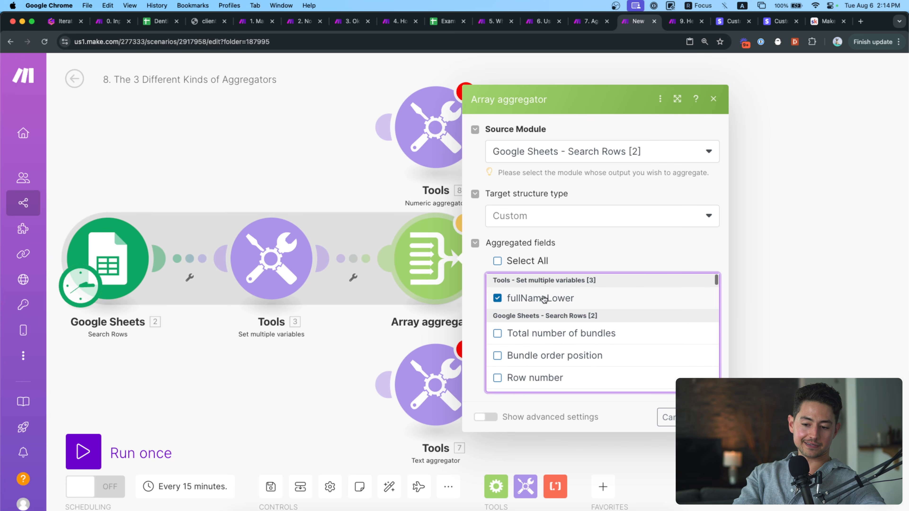
pyautogui.scroll(-5, 641, 348)
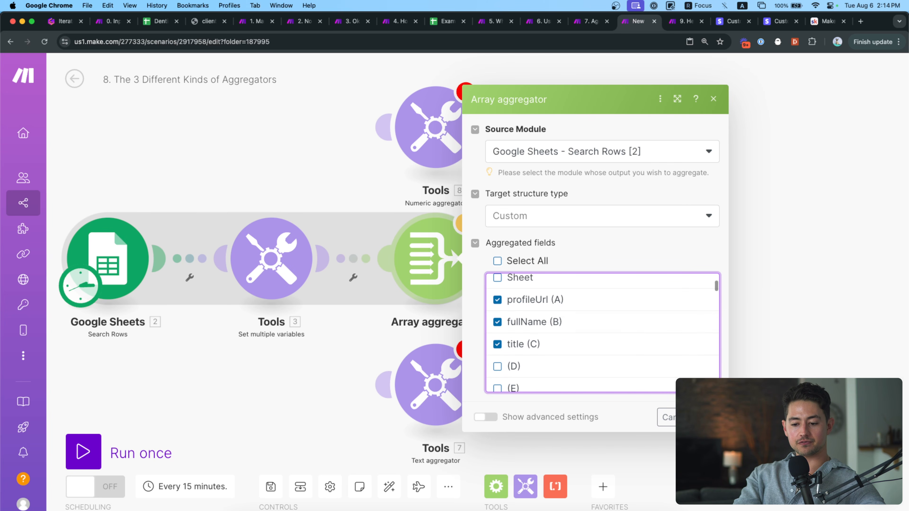
pyautogui.click(704, 417)
# Run the scenario once, ignoring the transformer warning.
pyautogui.moveTo(637, 318); pyautogui.dragTo(690, 333)
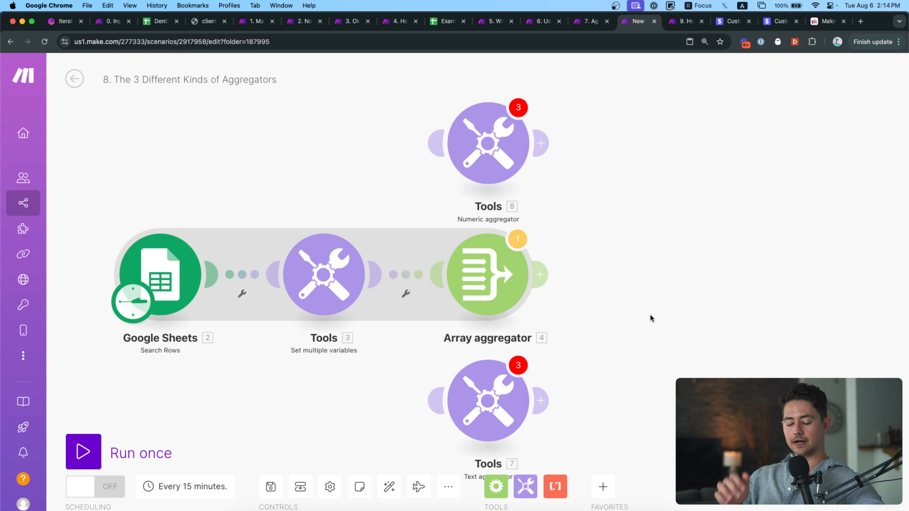
pyautogui.click(136, 457)
pyautogui.click(188, 498)
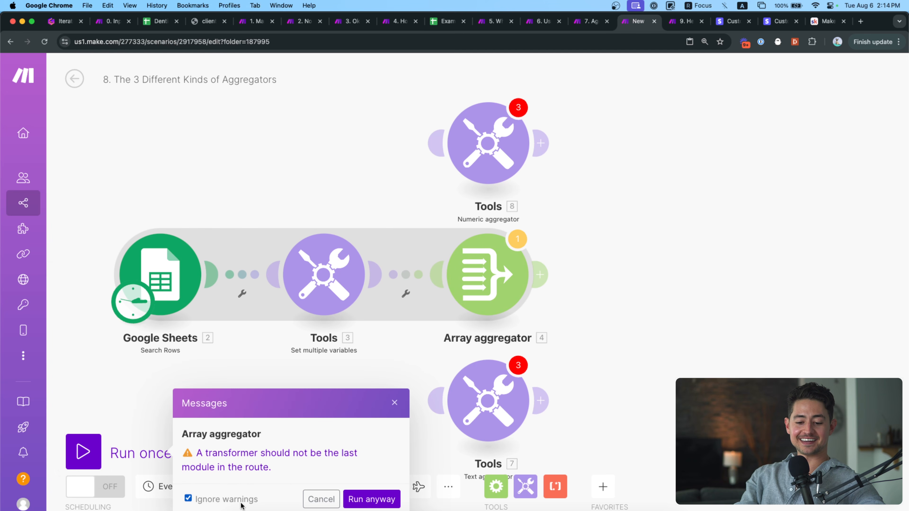
pyautogui.click(369, 498)
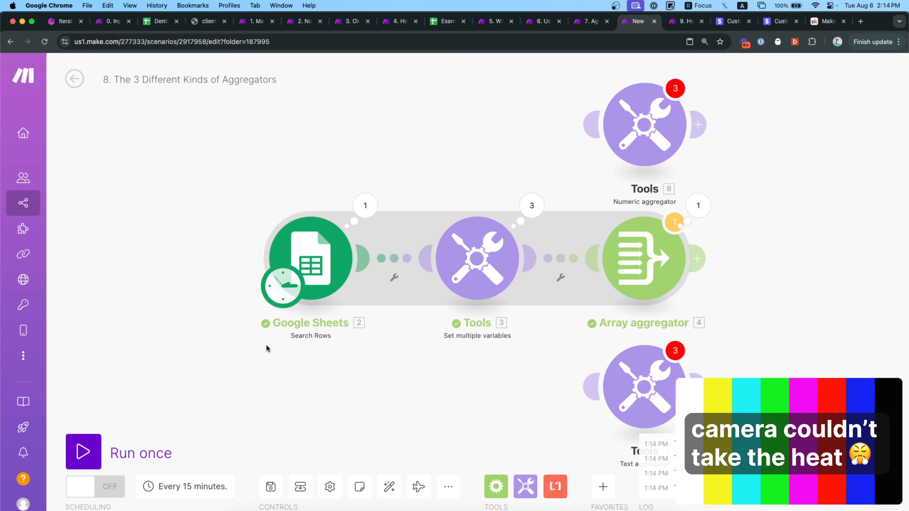
pyautogui.moveTo(452, 166); pyautogui.dragTo(307, 174)
pyautogui.click(150, 247)
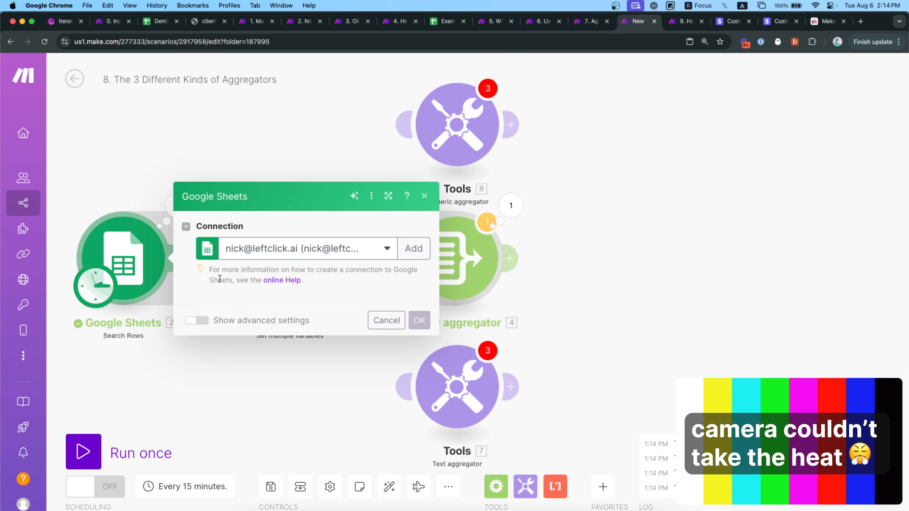
pyautogui.scroll(-2, 232, 375)
pyautogui.click(118, 382)
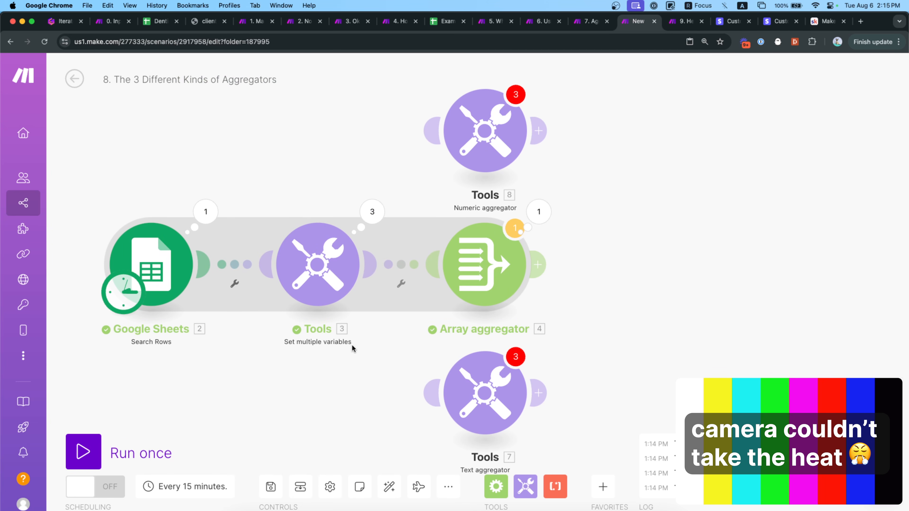
pyautogui.moveTo(352, 344); pyautogui.dragTo(326, 344)
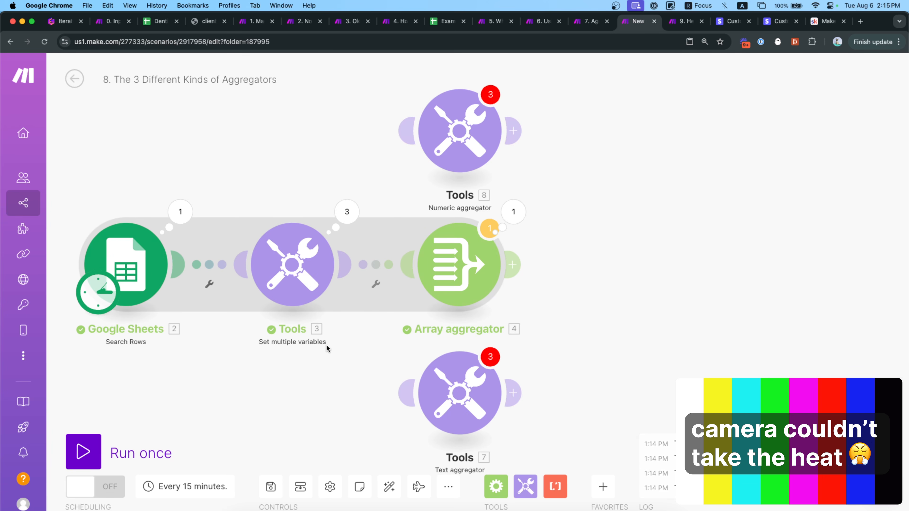
pyautogui.moveTo(406, 337); pyautogui.dragTo(382, 339)
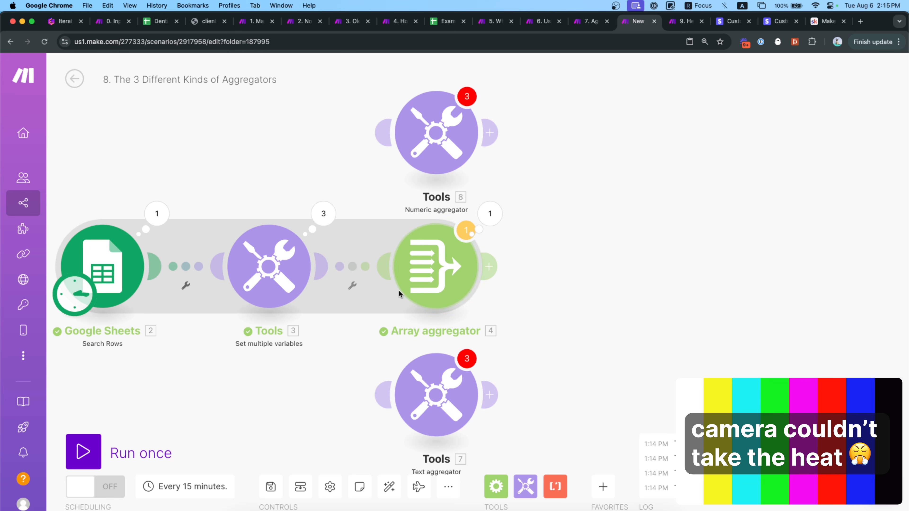
pyautogui.click(490, 486)
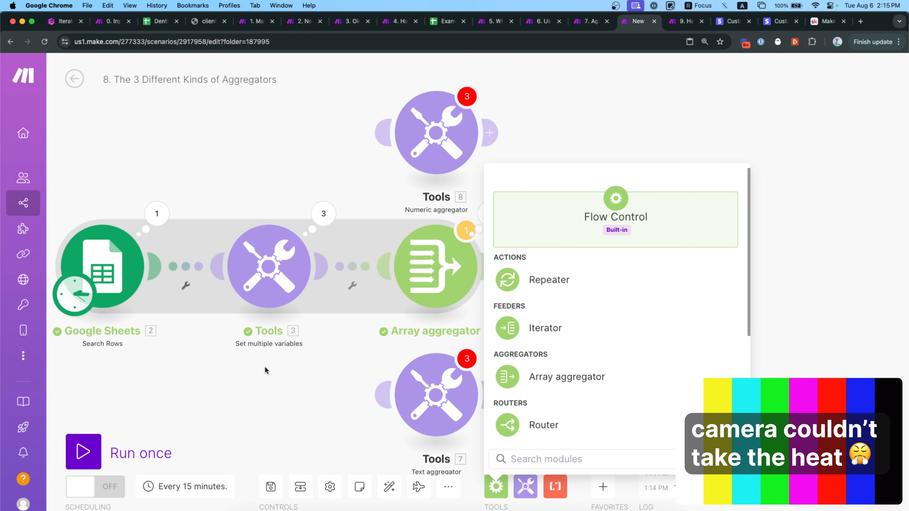
pyautogui.click(325, 355)
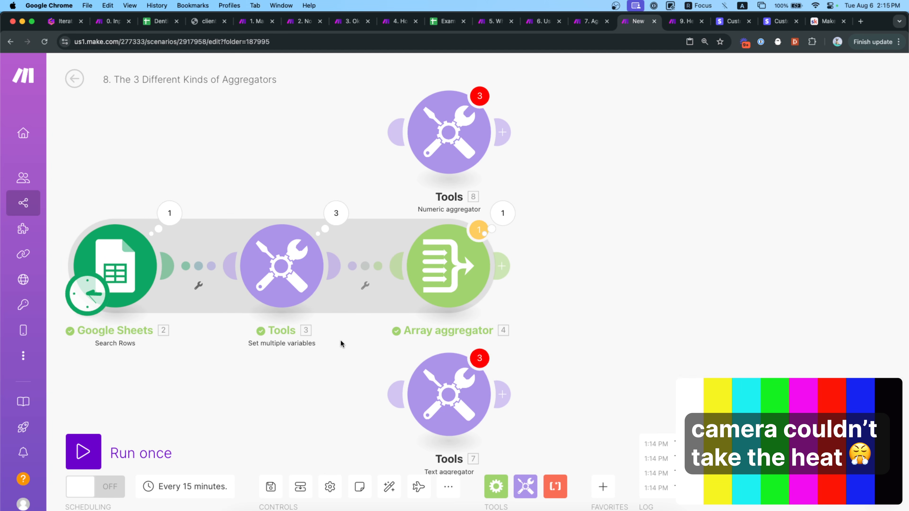
pyautogui.click(502, 228)
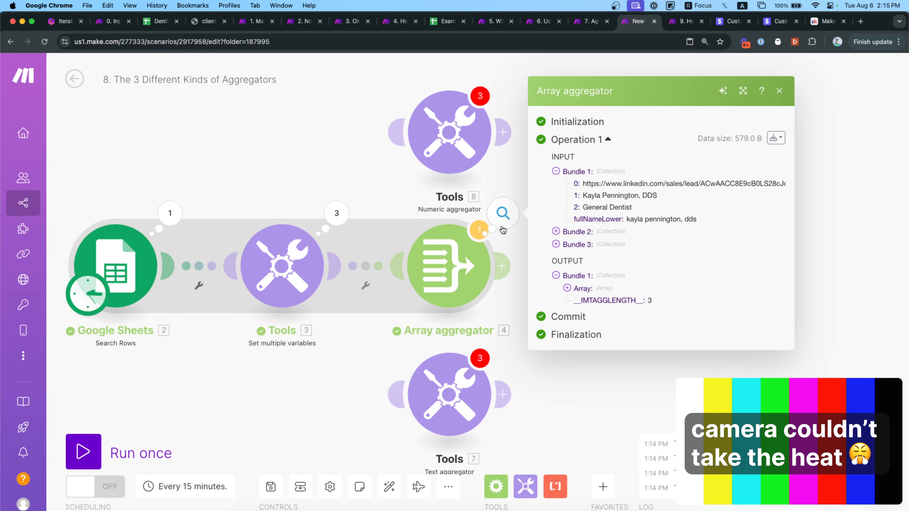
pyautogui.click(576, 289)
pyautogui.click(587, 309)
pyautogui.click(586, 296)
pyautogui.click(588, 284)
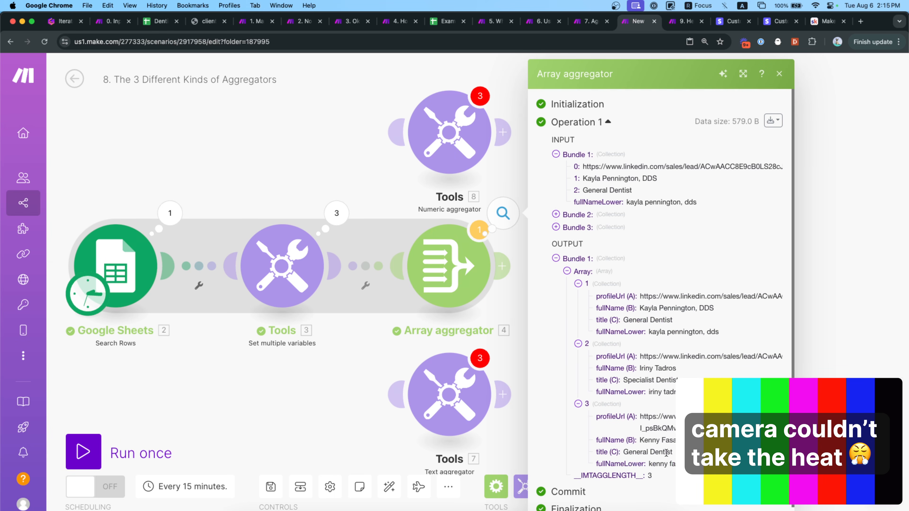
pyautogui.click(413, 360)
pyautogui.moveTo(540, 239); pyautogui.dragTo(609, 250)
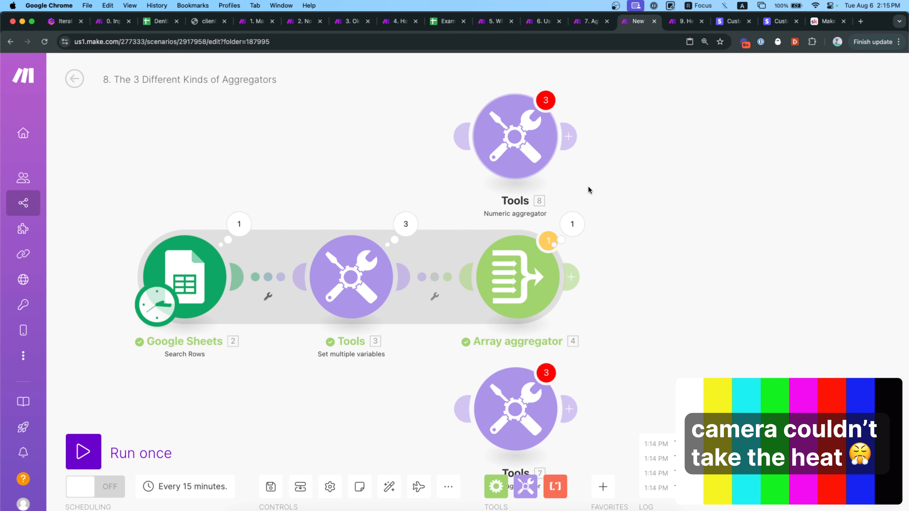
pyautogui.moveTo(599, 195); pyautogui.dragTo(586, 144)
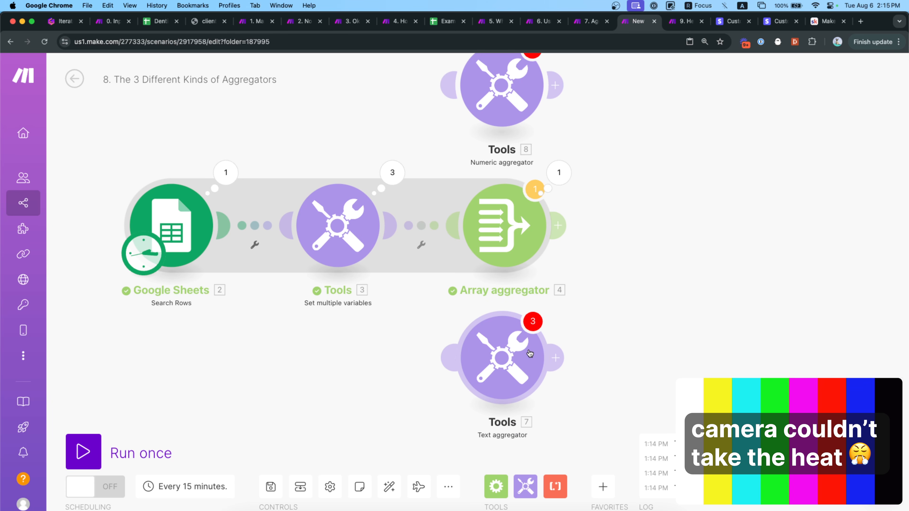
pyautogui.moveTo(584, 349); pyautogui.dragTo(518, 383)
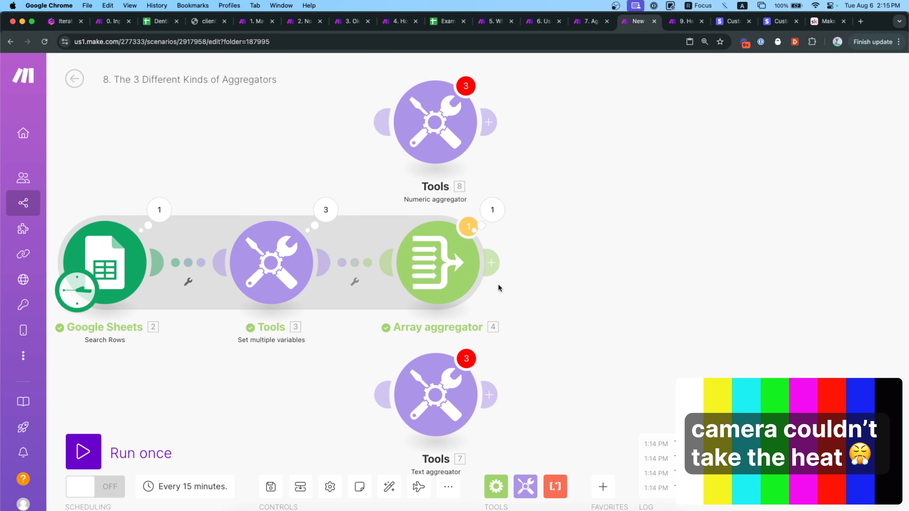
# Unlink the Array aggregator from Tools 3 and attach a Text aggregator in its place.
pyautogui.click(360, 264)
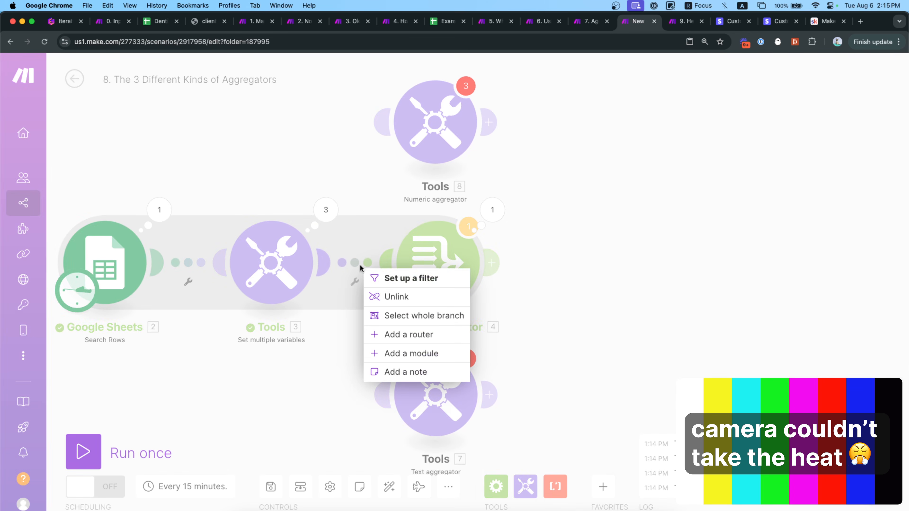
pyautogui.click(385, 297)
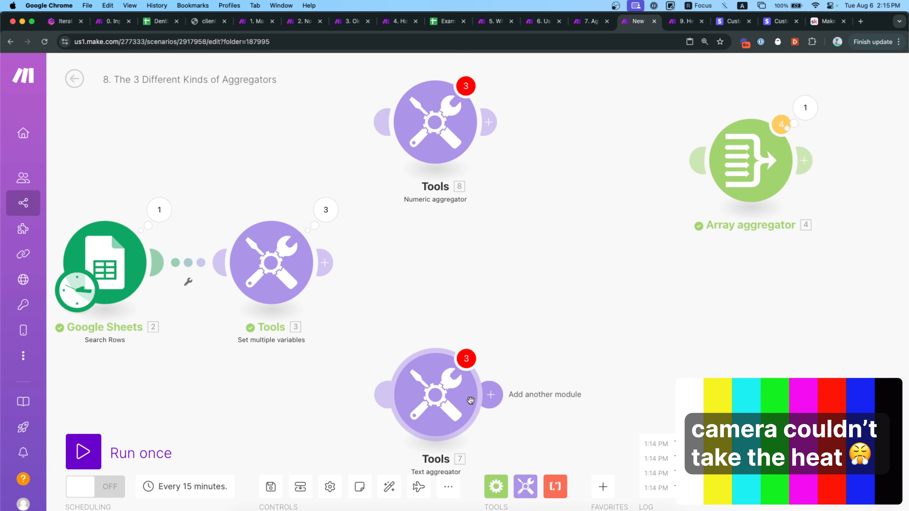
pyautogui.moveTo(447, 400); pyautogui.dragTo(443, 272)
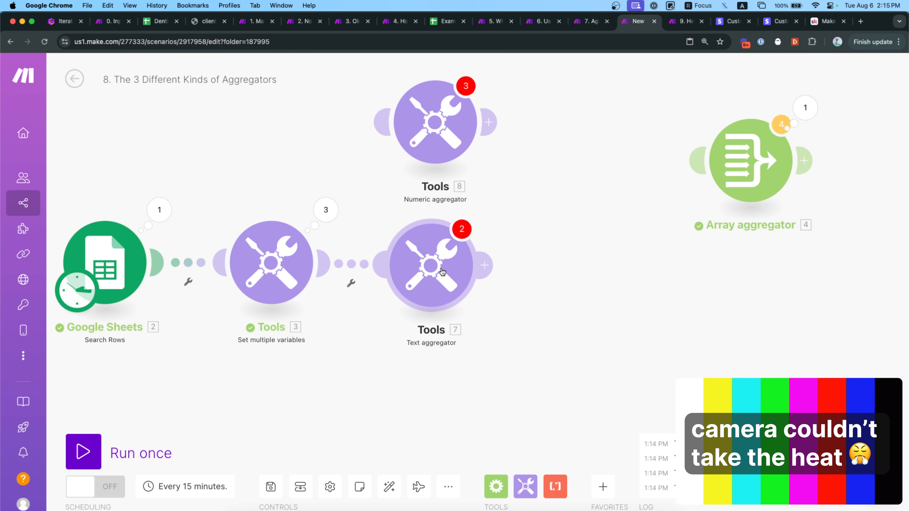
# Set the Text aggregator's source to Google Sheets - Search Rows [2] and text to fullNameLower plus a space, then run.
pyautogui.click(442, 273)
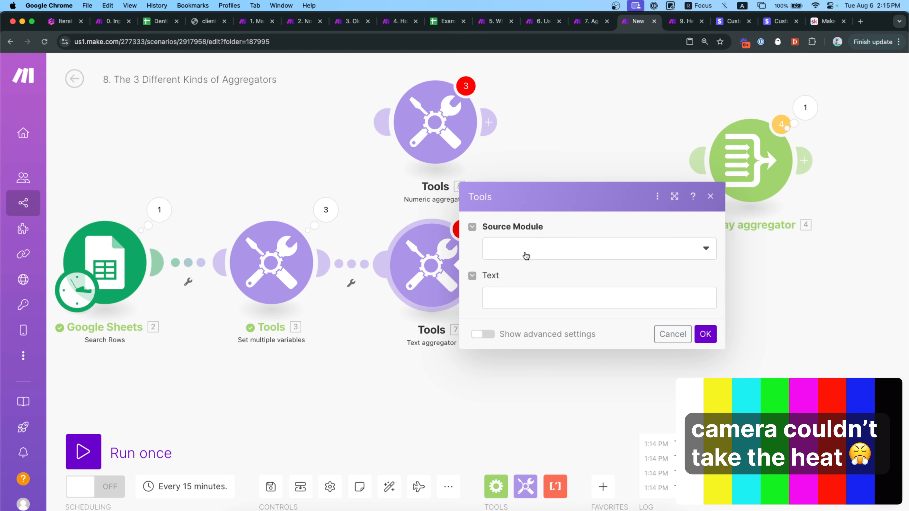
pyautogui.click(535, 260)
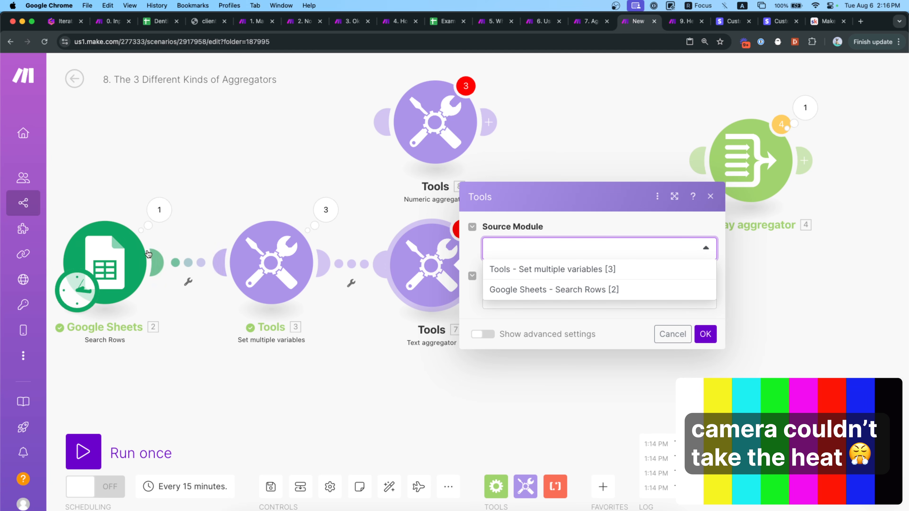
pyautogui.click(538, 290)
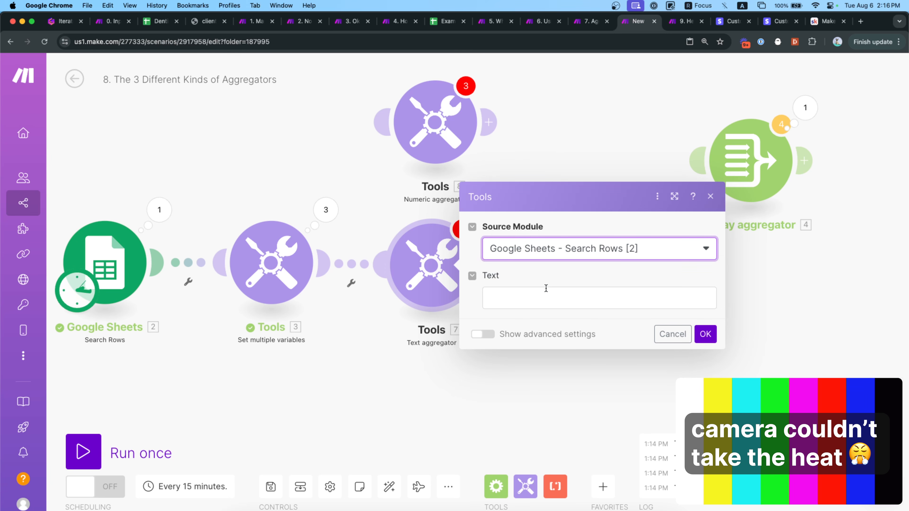
pyautogui.click(550, 296)
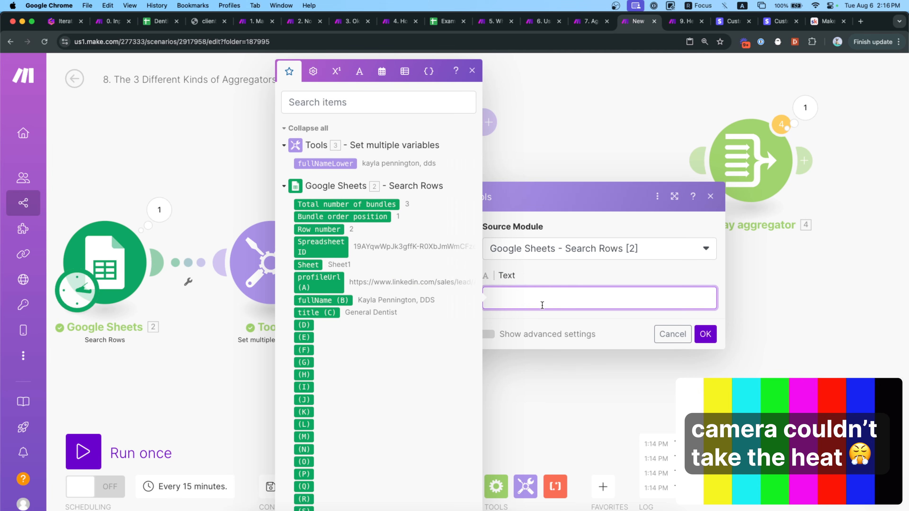
pyautogui.click(555, 270)
pyautogui.click(543, 296)
pyautogui.click(347, 163)
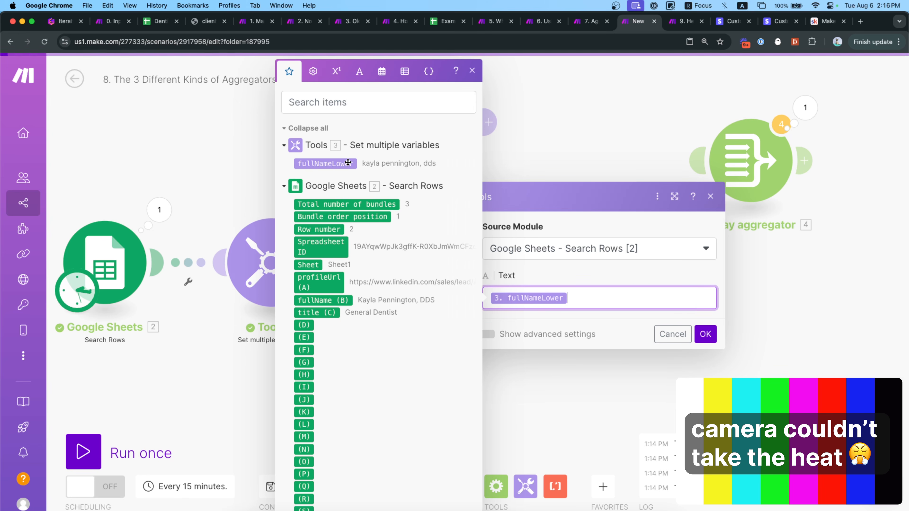
pyautogui.write('{{space}}')
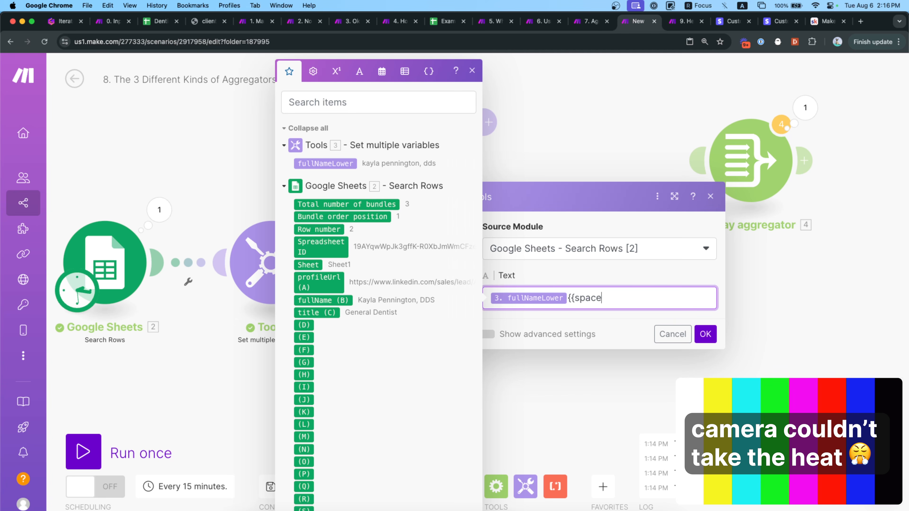
pyautogui.click(705, 334)
pyautogui.click(161, 453)
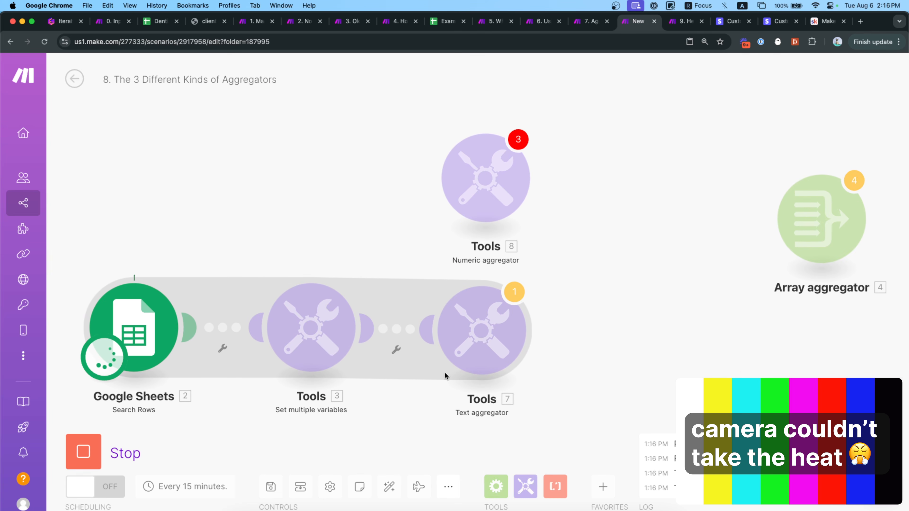
# Inspect the Text aggregator's single bundle of three lowercased names joined by spaces, then reopen its settings.
pyautogui.click(541, 280)
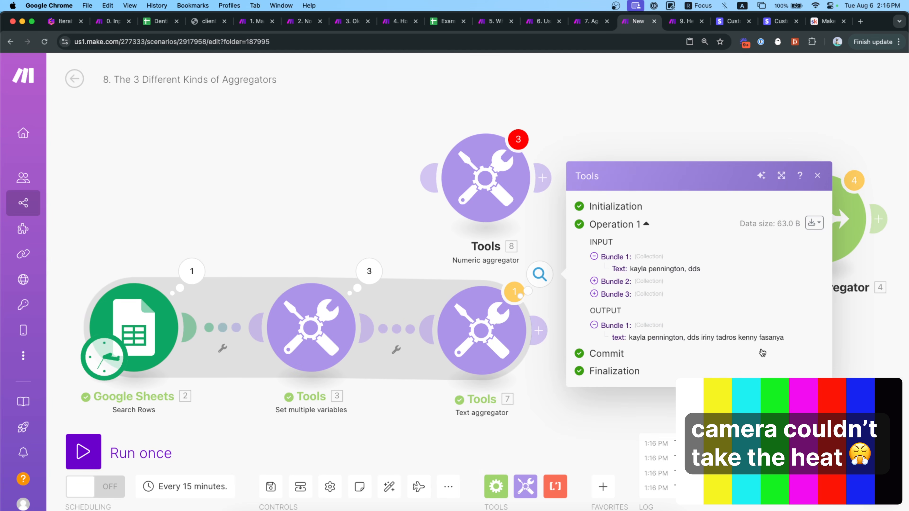
pyautogui.scroll(5, 762, 351)
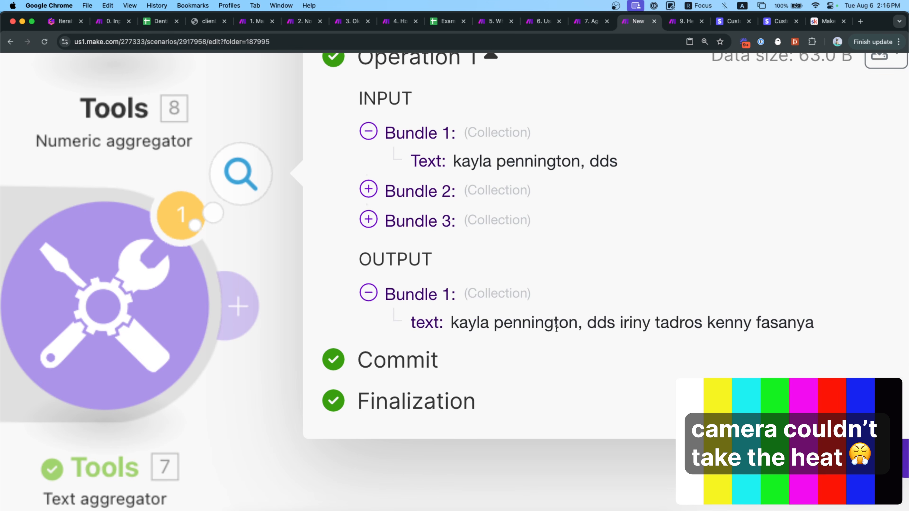
pyautogui.moveTo(619, 328); pyautogui.dragTo(790, 329)
pyautogui.scroll(-5, 705, 338)
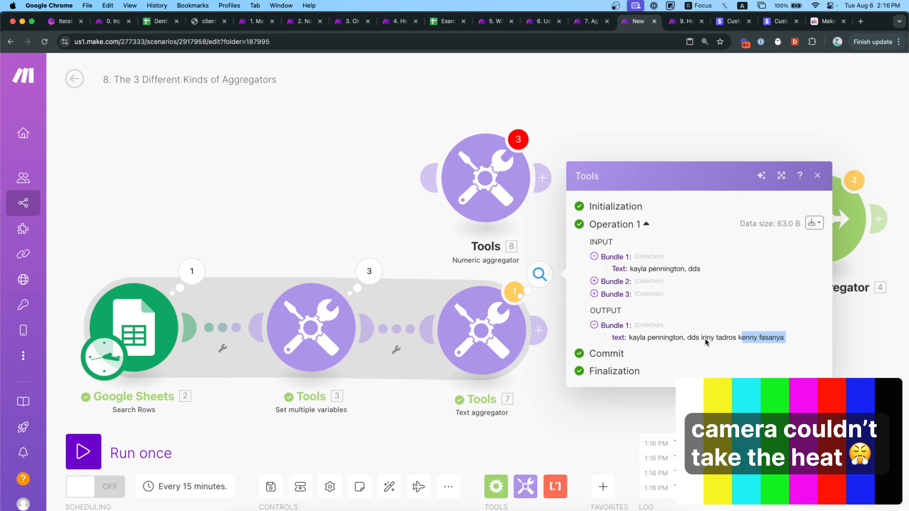
pyautogui.click(495, 368)
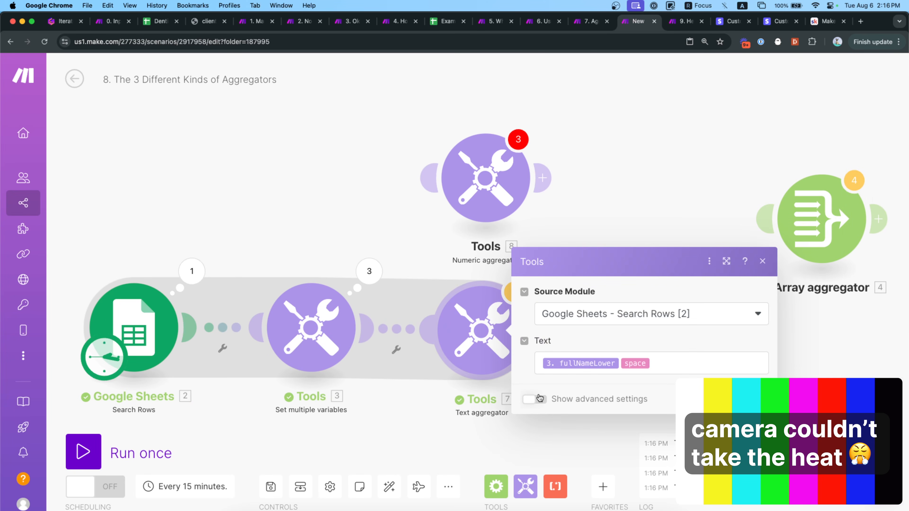
# Replace the space after fullNameLower with a newline in the Text aggregator's text.
pyautogui.click(534, 398)
pyautogui.click(659, 459)
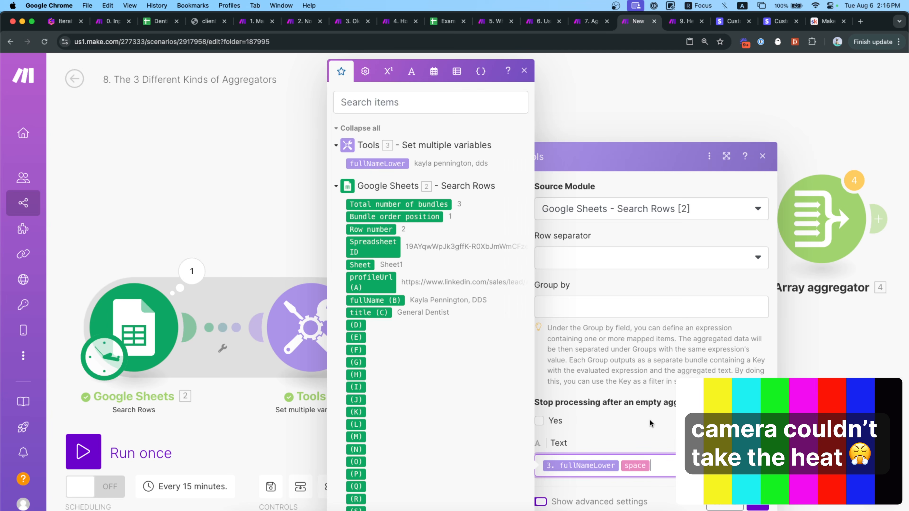
pyautogui.press('BackSpace')
pyautogui.press('BackSpace')
pyautogui.write('{newline}}')
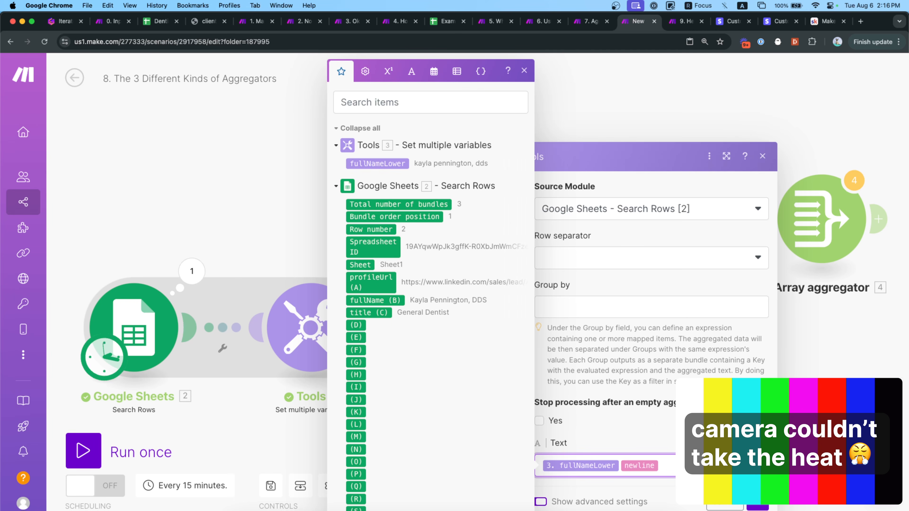
pyautogui.click(757, 508)
# Rerun to confirm each name is on its own line, then switch to the No Built-In Iterator scenario.
pyautogui.moveTo(631, 426); pyautogui.dragTo(562, 384)
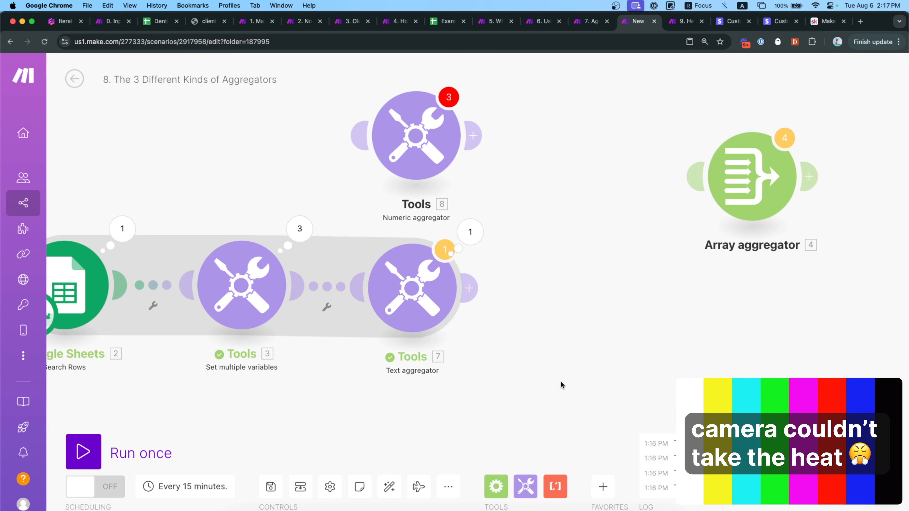
pyautogui.click(128, 440)
pyautogui.click(540, 274)
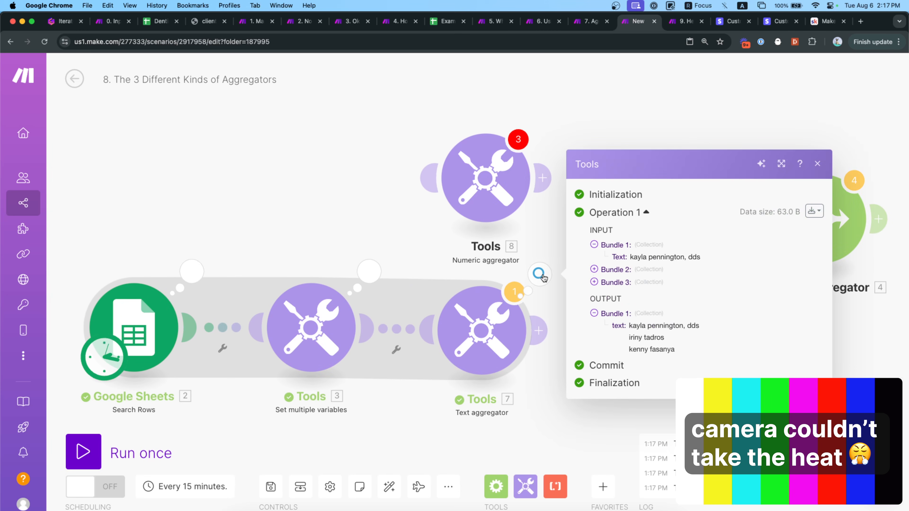
pyautogui.tripleClick(629, 334)
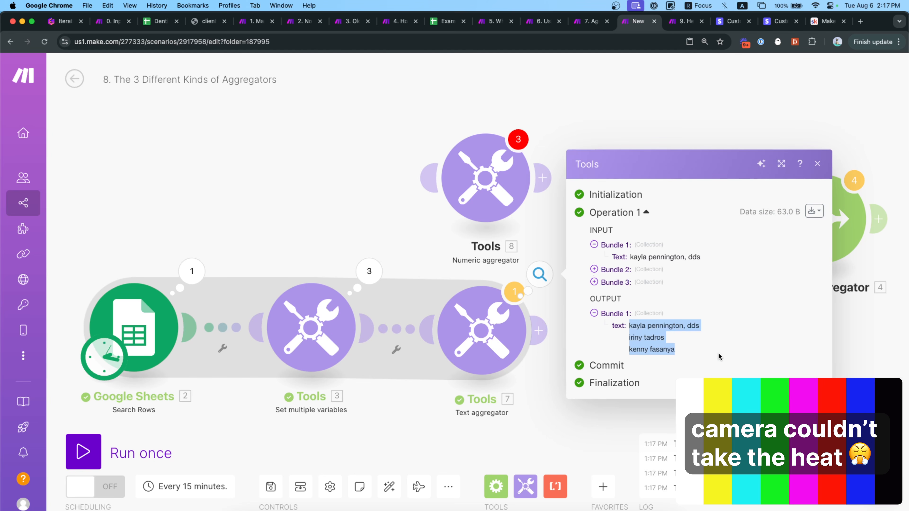
pyautogui.click(306, 23)
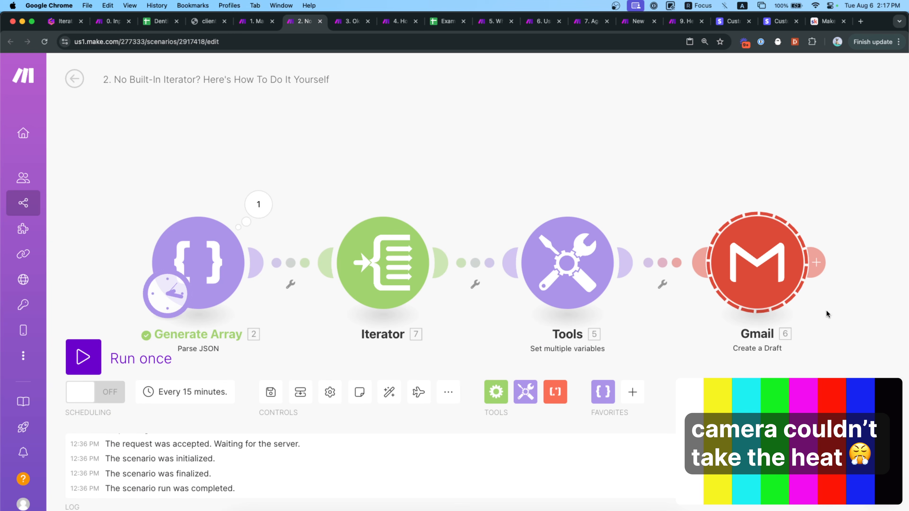
# Paste a Gmail Create a Draft module and link it after the Text aggregator.
pyautogui.click(635, 24)
pyautogui.click(691, 102)
pyautogui.moveTo(716, 313); pyautogui.dragTo(613, 273)
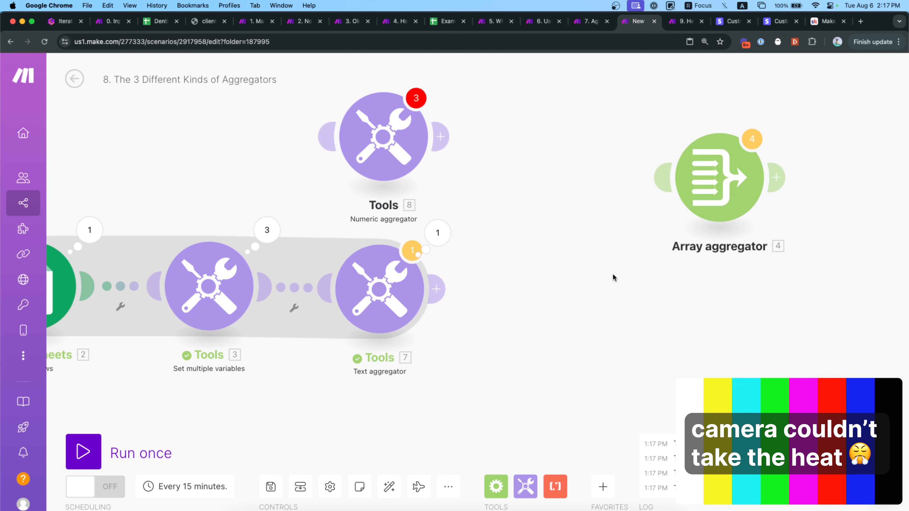
pyautogui.press('super+v')
pyautogui.moveTo(645, 327); pyautogui.dragTo(522, 325)
pyautogui.moveTo(722, 319); pyautogui.dragTo(665, 333)
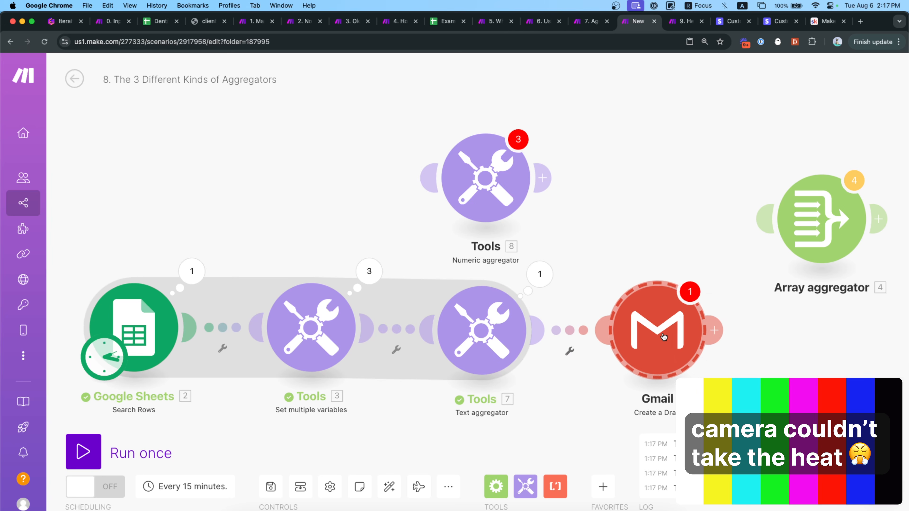
# Set the draft body to 'These people have been very bad indeed:' plus 7.text, and subject to Test.
pyautogui.click(674, 333)
pyautogui.tripleClick(497, 412)
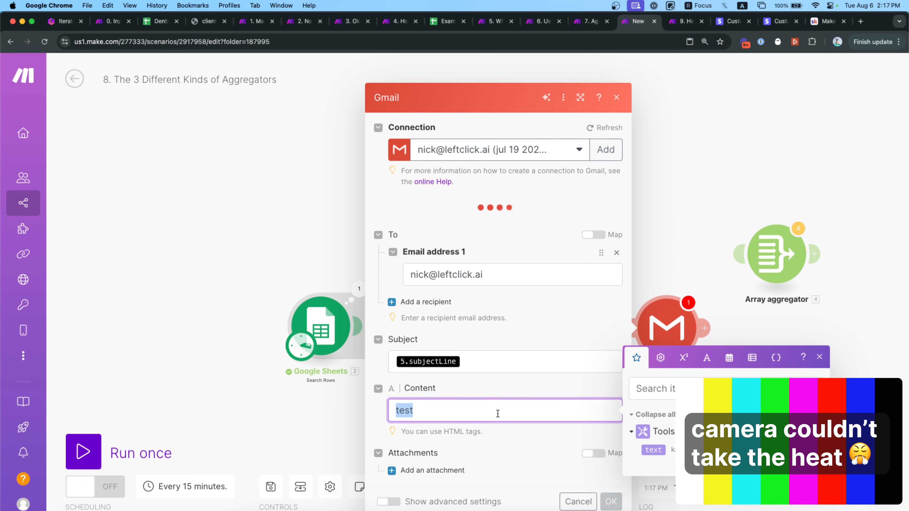
pyautogui.press('BackSpace')
pyautogui.write('These people have')
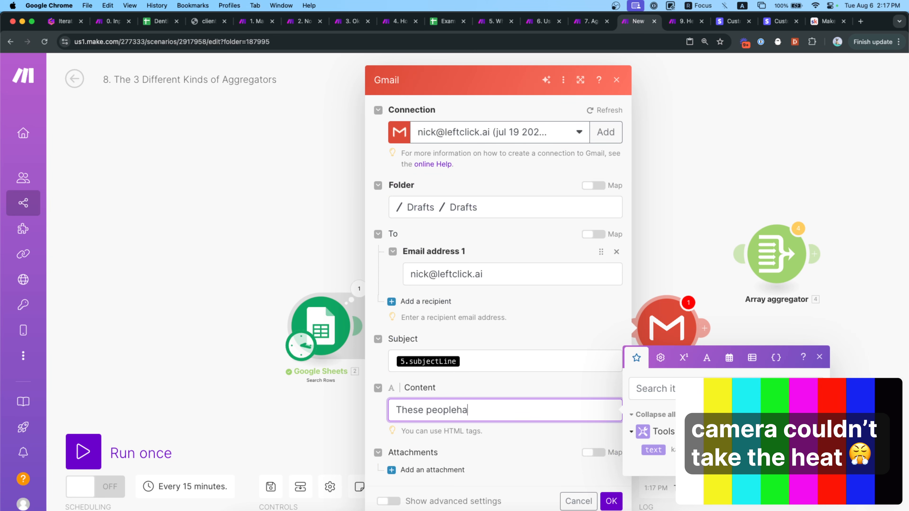
pyautogui.write(' been very bad indeed:')
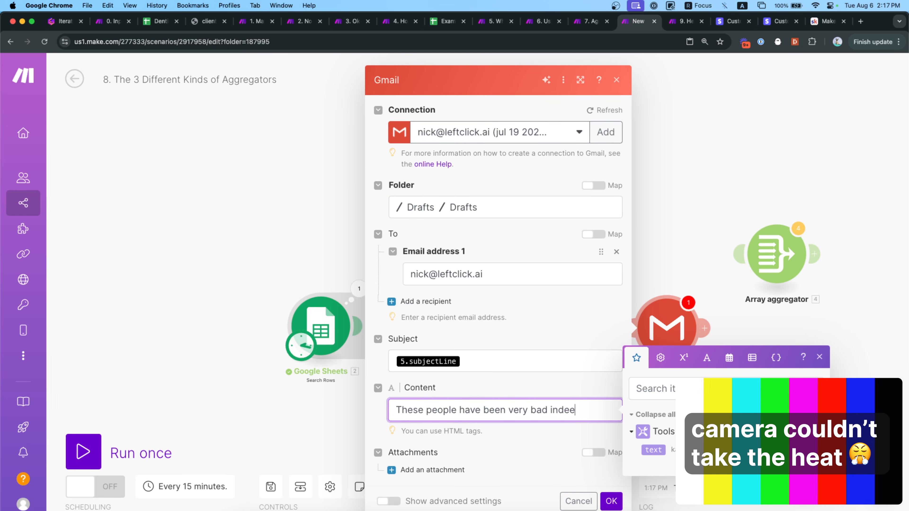
pyautogui.press('Return')
pyautogui.click(653, 450)
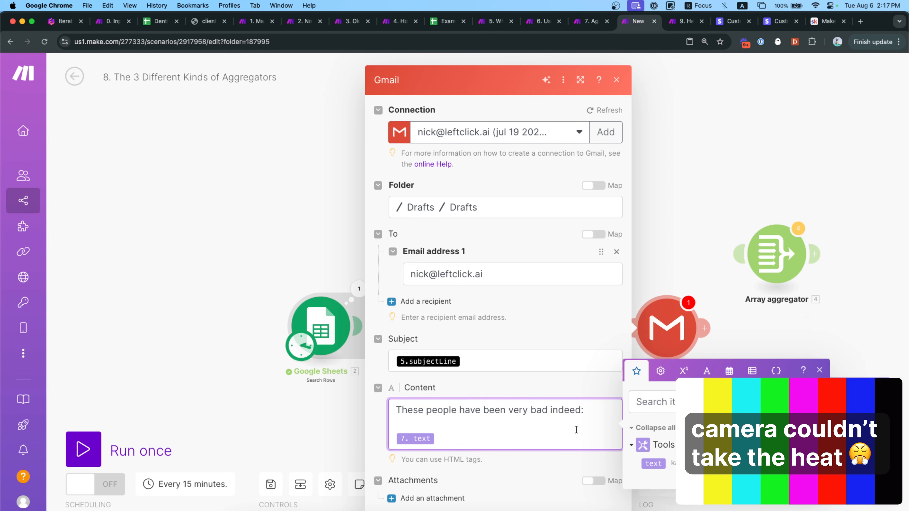
pyautogui.click(506, 361)
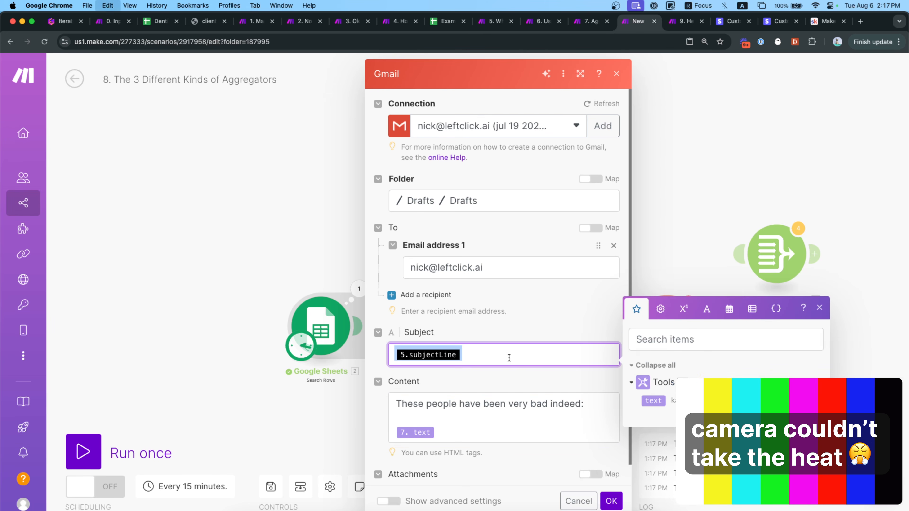
pyautogui.press('BackSpace')
pyautogui.write('Test')
pyautogui.click(611, 501)
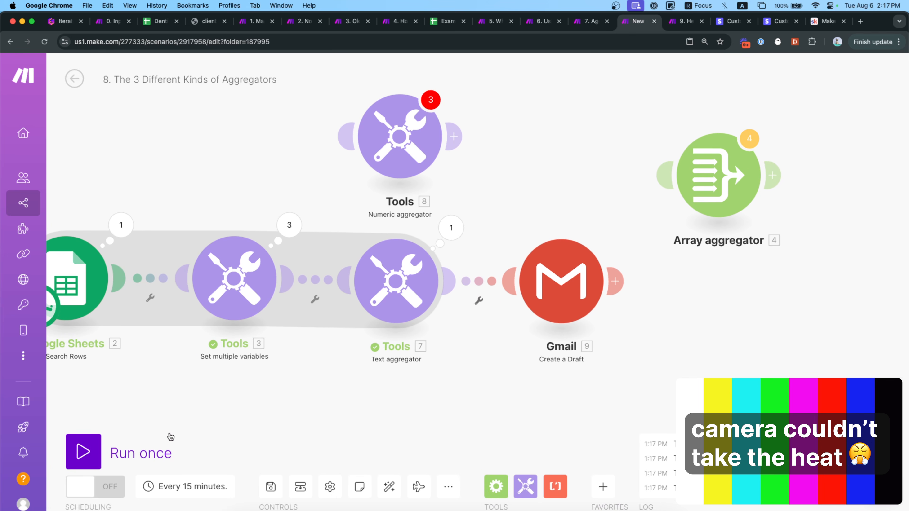
# Run the scenario and review the Gmail draft with subject Test listing the three names line by line.
pyautogui.click(166, 447)
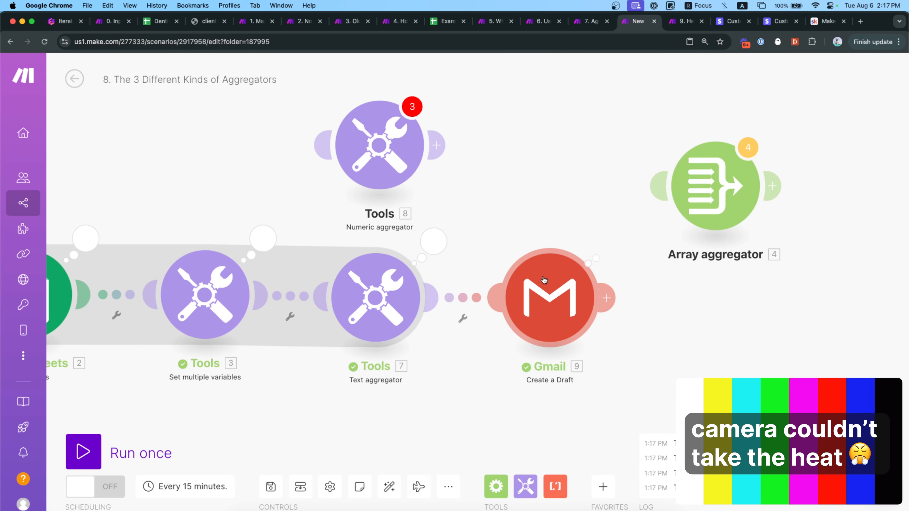
pyautogui.click(594, 261)
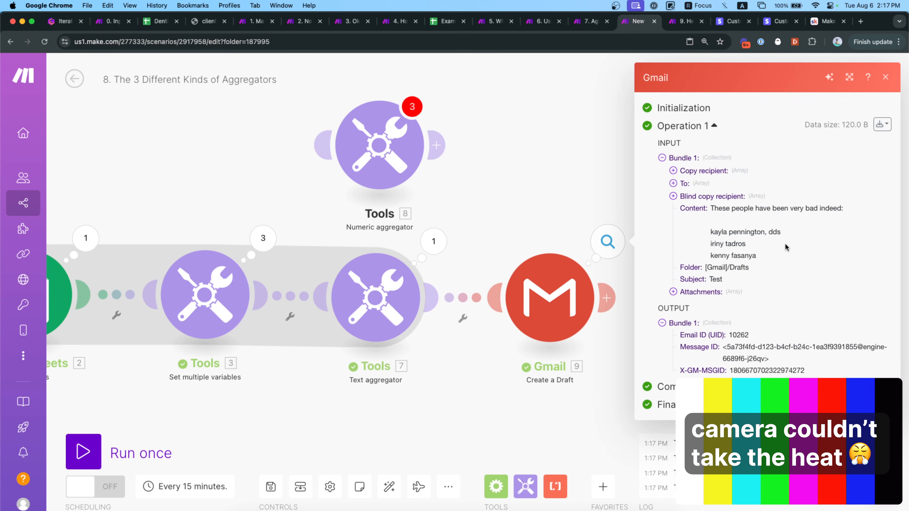
pyautogui.scroll(5, 784, 243)
pyautogui.hscroll(6, 784, 243)
pyautogui.scroll(1, 782, 243)
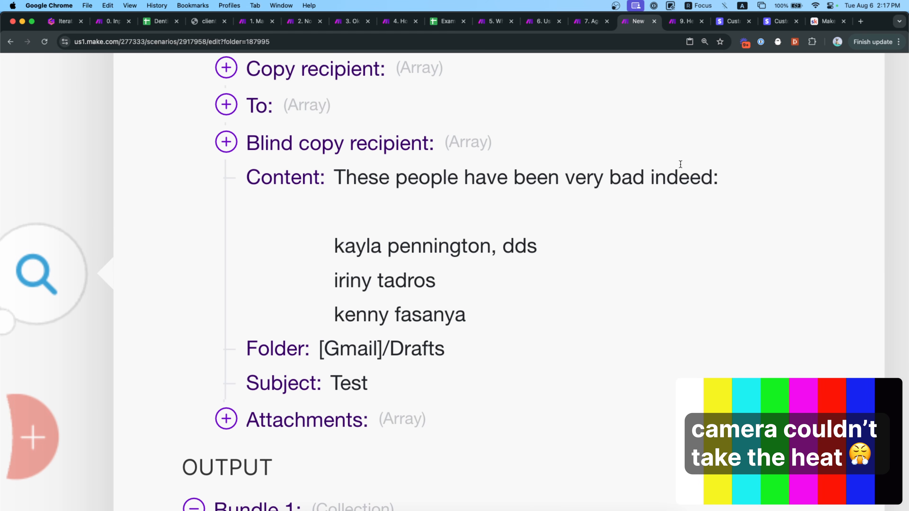
pyautogui.moveTo(337, 240); pyautogui.dragTo(439, 242)
pyautogui.moveTo(351, 273); pyautogui.dragTo(374, 280)
pyautogui.click(371, 307)
pyautogui.scroll(-4, 525, 301)
pyautogui.scroll(-3, 525, 303)
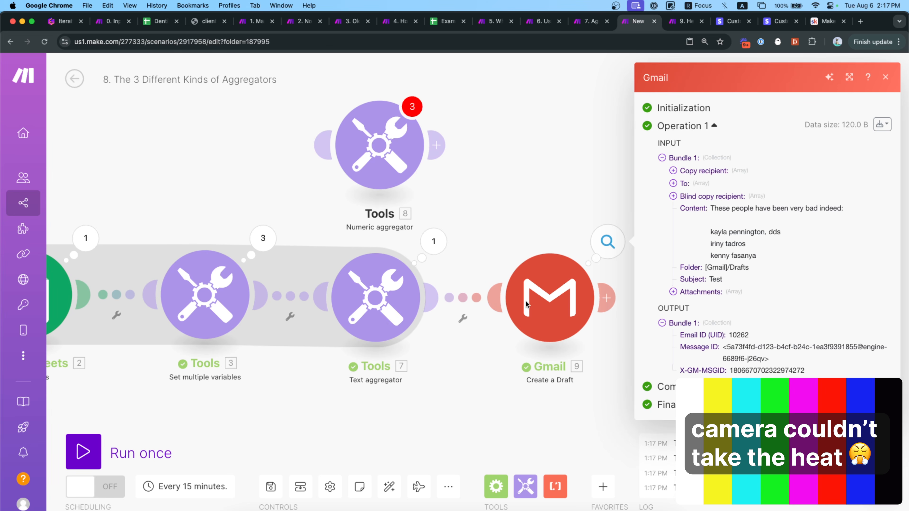
# Set the Text aggregator's row separator to Tab and remove the newline, leaving just fullNameLower.
pyautogui.click(501, 232)
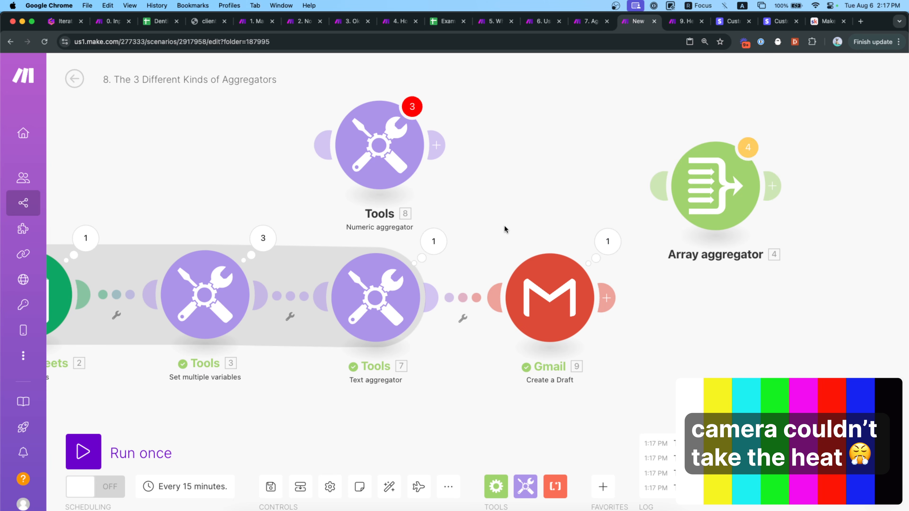
pyautogui.click(443, 281)
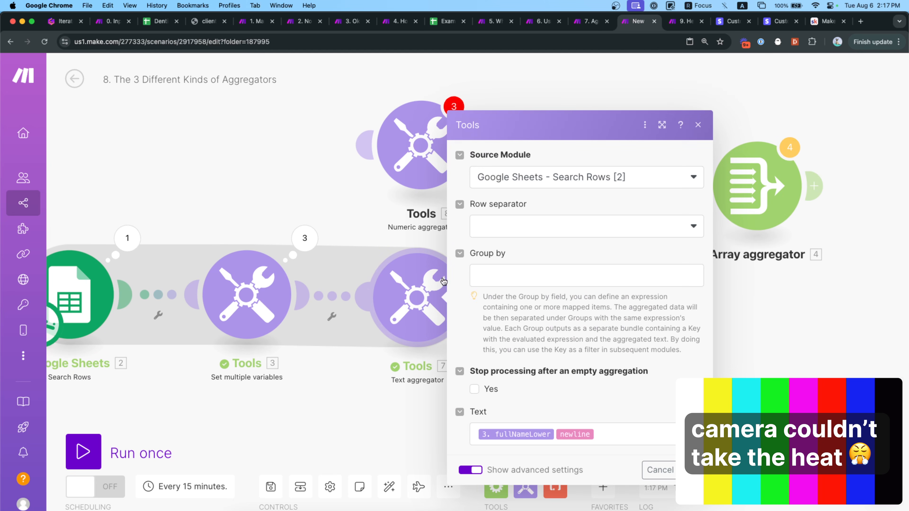
pyautogui.click(632, 433)
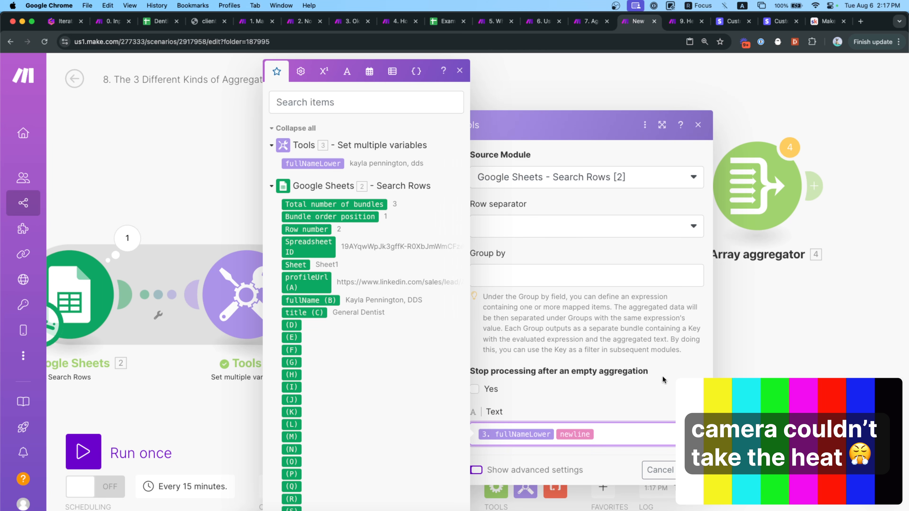
pyautogui.click(630, 231)
pyautogui.click(608, 353)
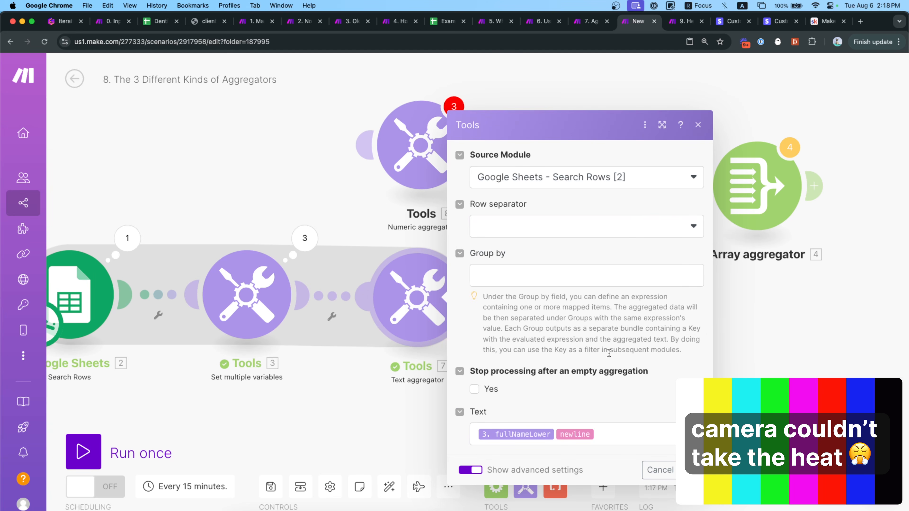
pyautogui.click(625, 228)
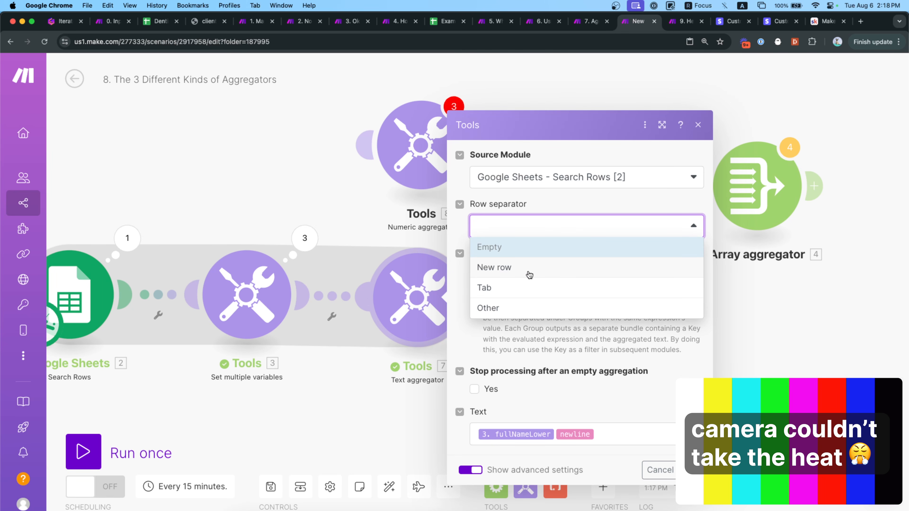
pyautogui.click(519, 288)
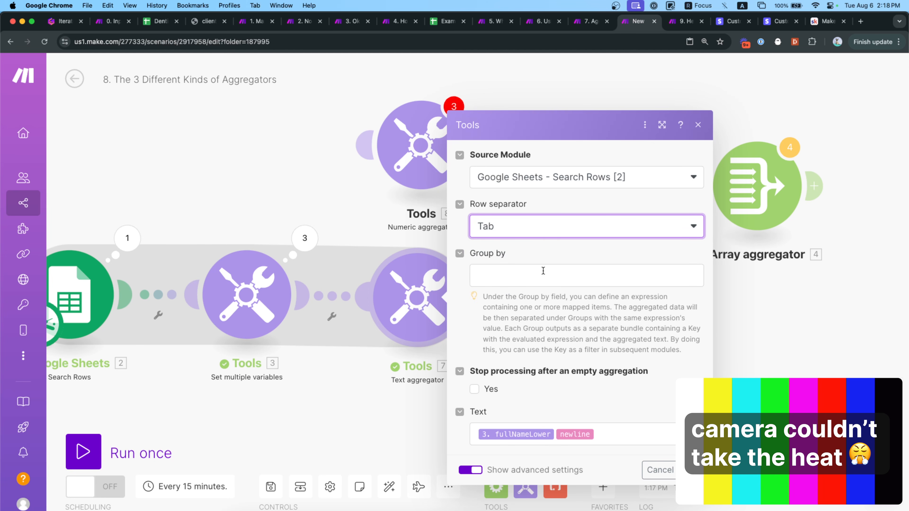
pyautogui.click(632, 438)
pyautogui.press('BackSpace')
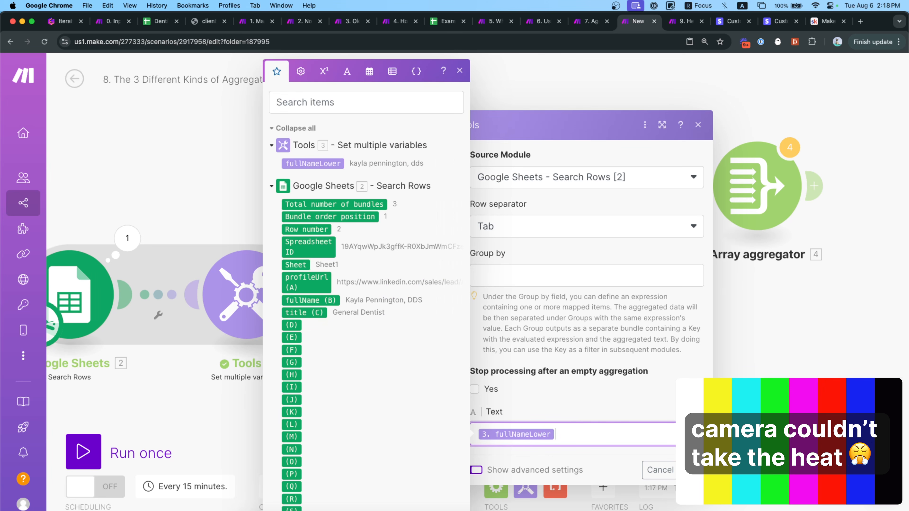
pyautogui.click(693, 470)
# Unlink the Gmail module from the Text aggregator.
pyautogui.hscroll(2, 546, 367)
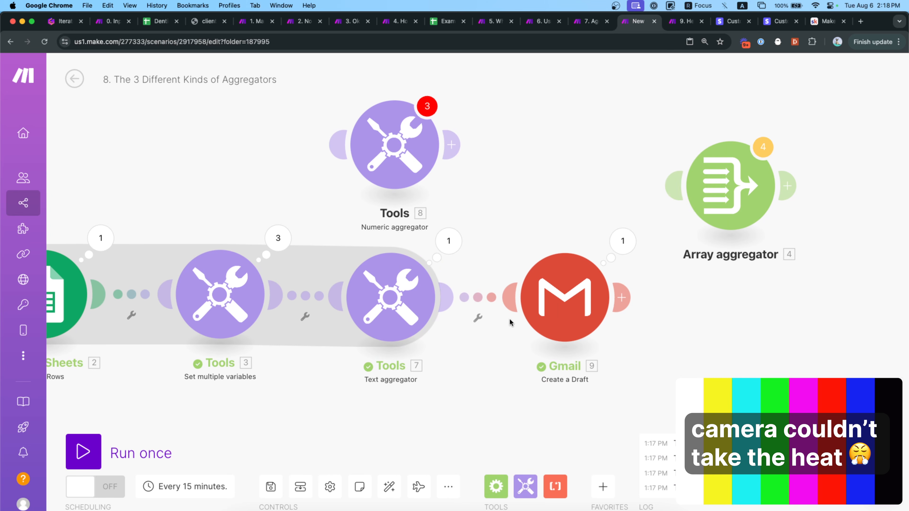
pyautogui.rightClick(474, 296)
pyautogui.click(496, 327)
# Run the scenario, check the three names tab-separated on one line, and move Tools 7 toward Gmail.
pyautogui.click(118, 449)
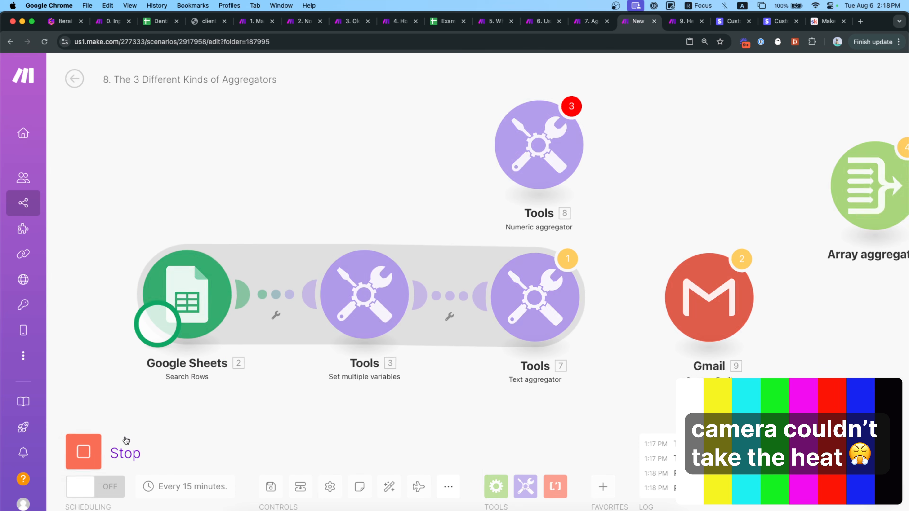
pyautogui.click(541, 282)
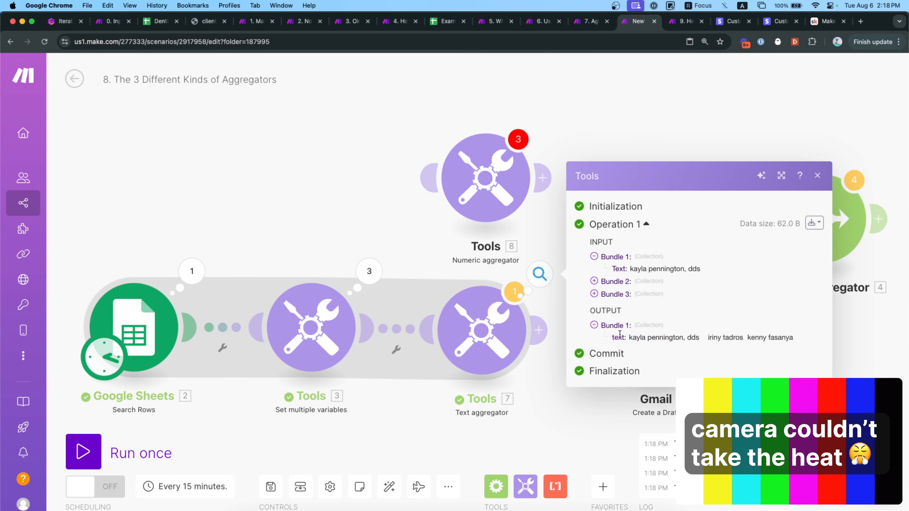
pyautogui.moveTo(700, 340); pyautogui.dragTo(754, 339)
pyautogui.click(511, 377)
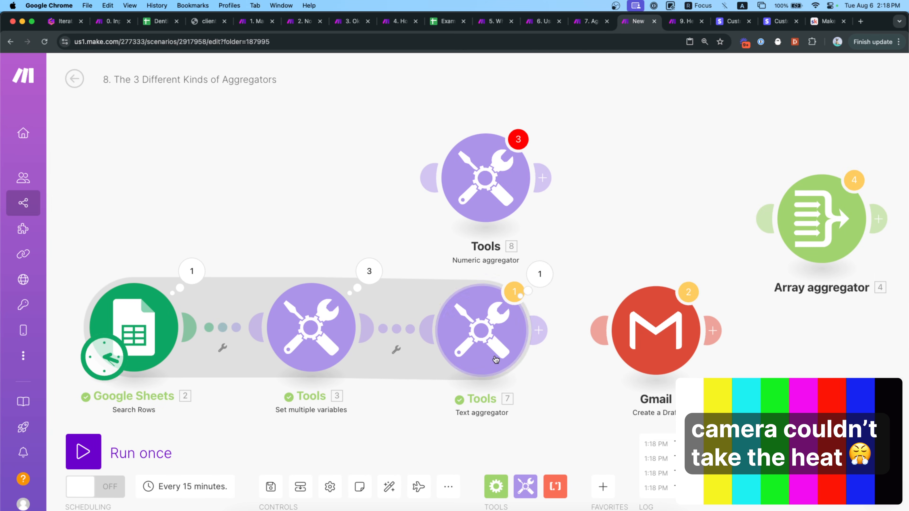
pyautogui.click(476, 335)
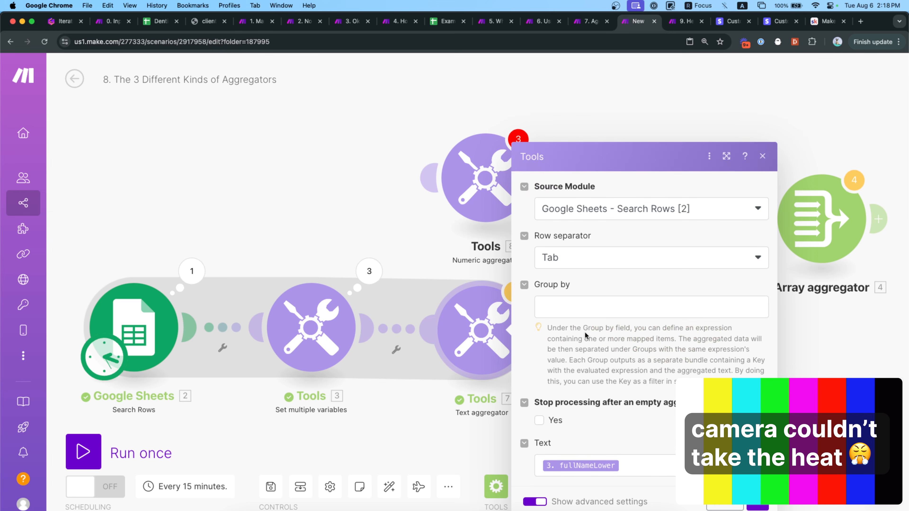
pyautogui.moveTo(397, 263); pyautogui.dragTo(364, 206)
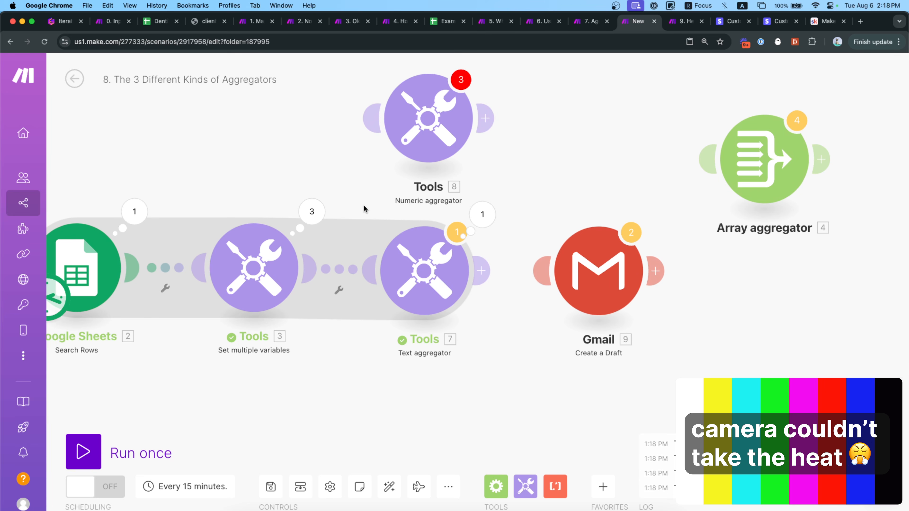
pyautogui.moveTo(407, 300); pyautogui.dragTo(427, 297)
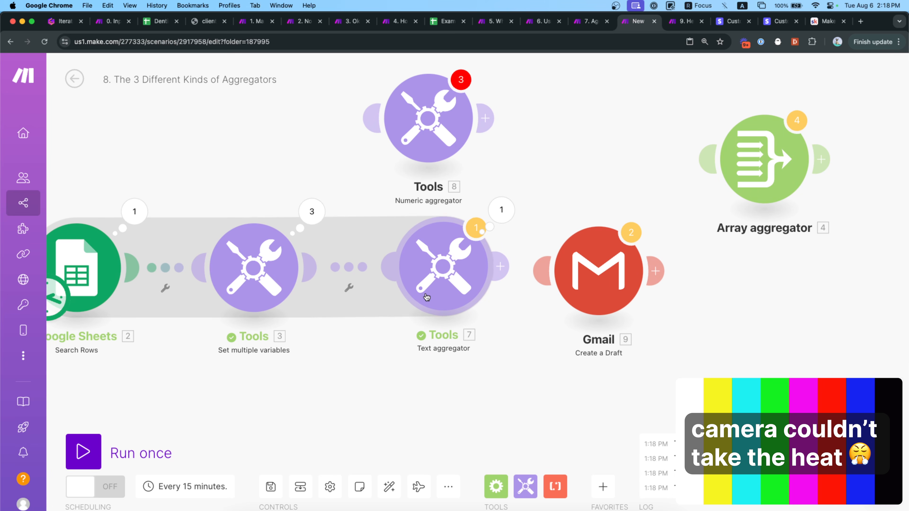
# Unlink the Text aggregator from Tools 3 and attach a Numeric aggregator in its place.
pyautogui.rightClick(426, 297)
pyautogui.click(359, 285)
pyautogui.rightClick(361, 275)
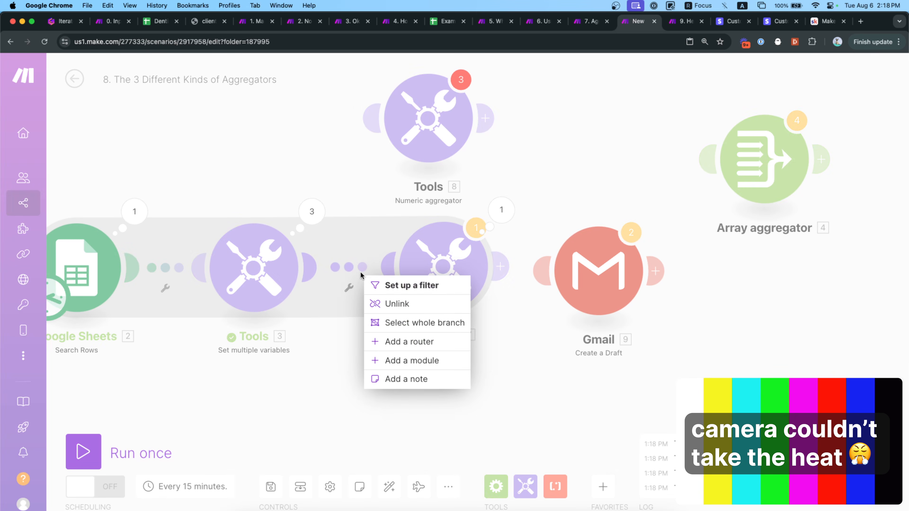
pyautogui.click(382, 304)
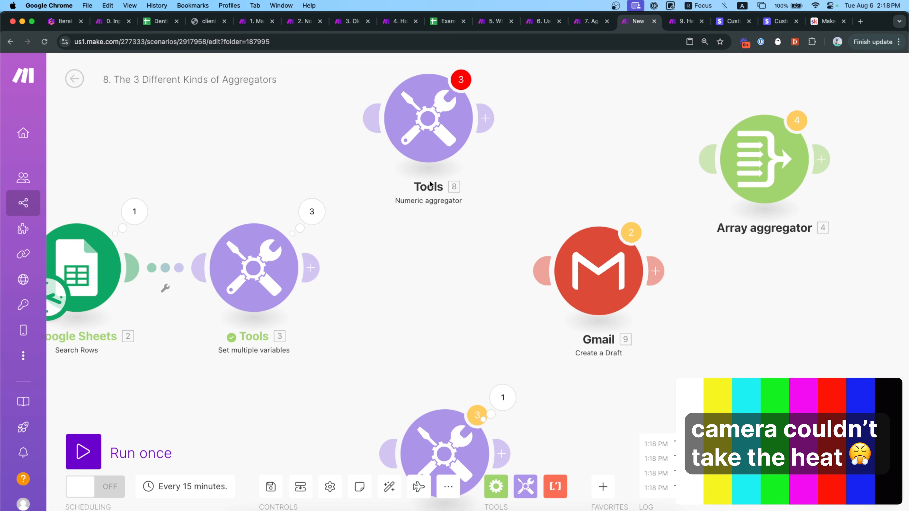
pyautogui.moveTo(430, 185); pyautogui.dragTo(427, 269)
# Set the Numeric aggregator's source to Google Sheets - Search Rows, then bring up the Dentist List spreadsheet.
pyautogui.click(432, 264)
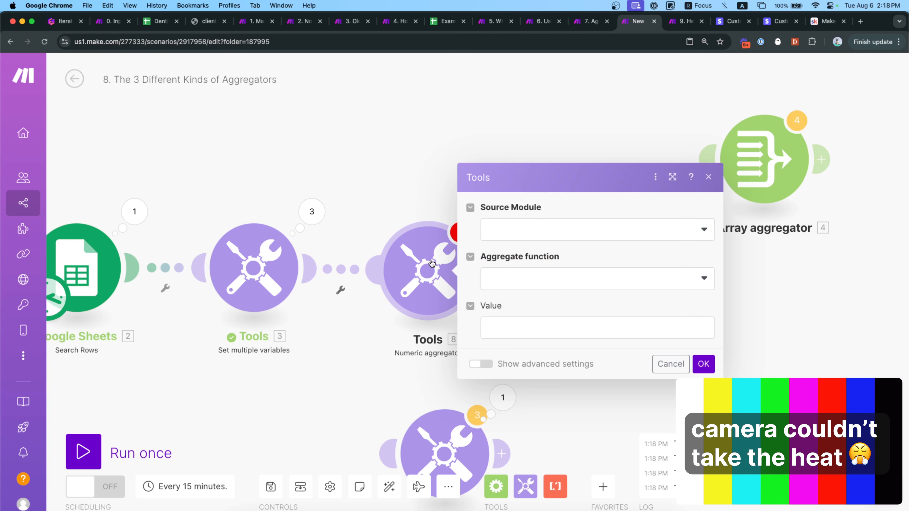
pyautogui.click(516, 233)
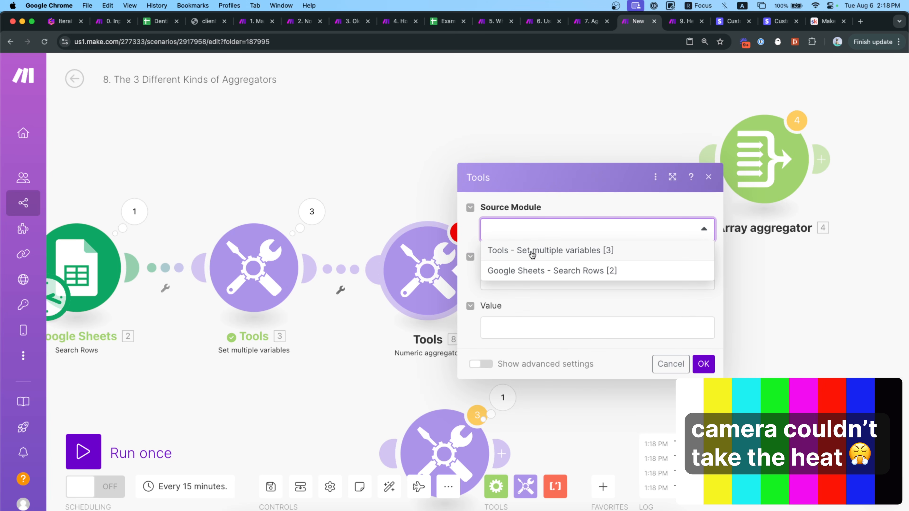
pyautogui.click(517, 270)
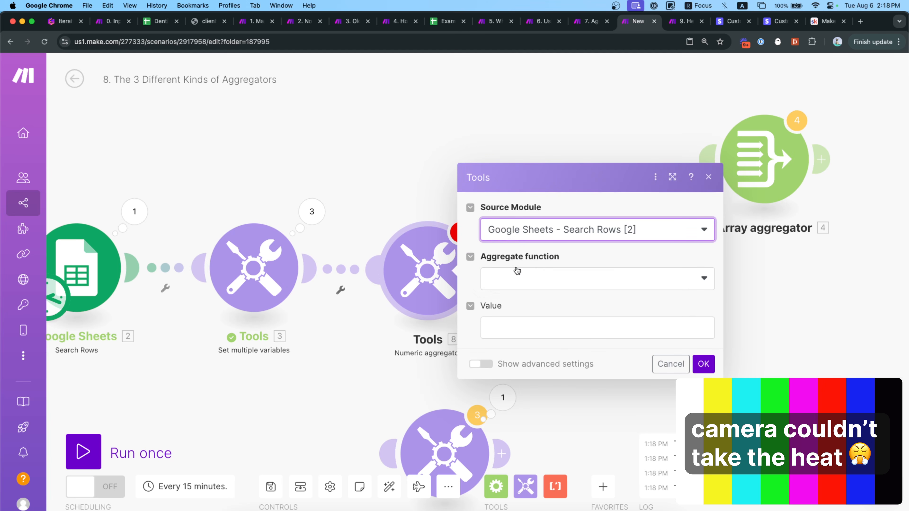
pyautogui.click(517, 279)
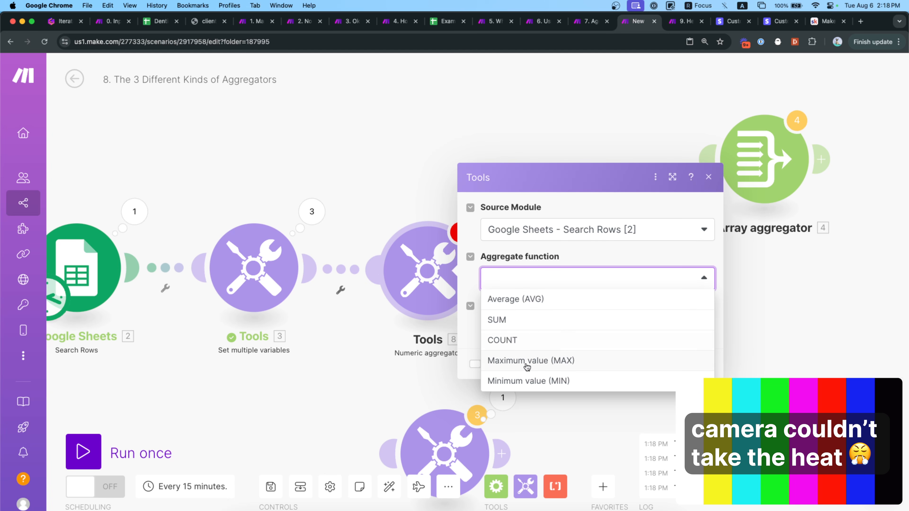
pyautogui.click(470, 340)
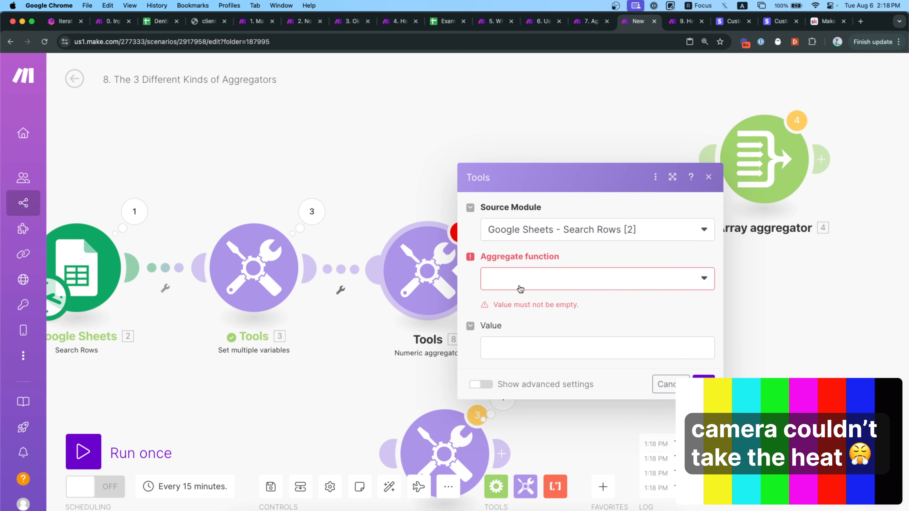
pyautogui.click(372, 368)
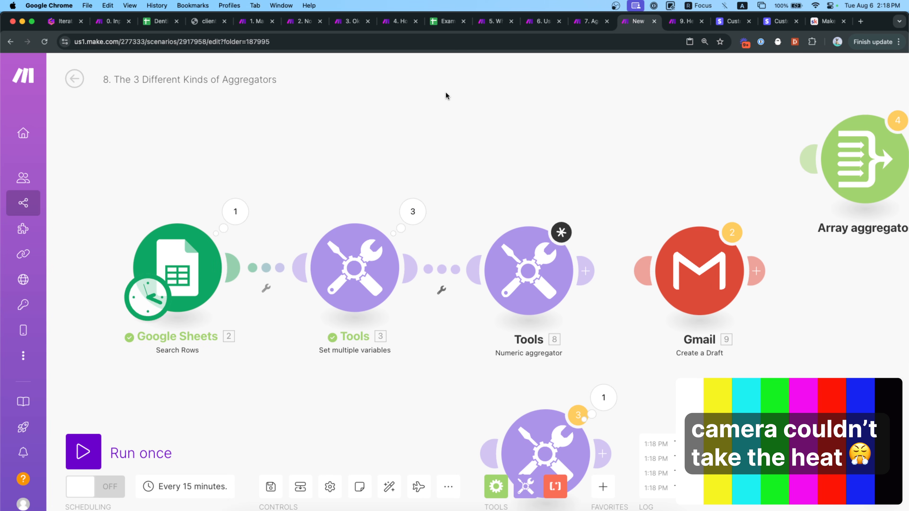
pyautogui.click(446, 26)
pyautogui.click(161, 21)
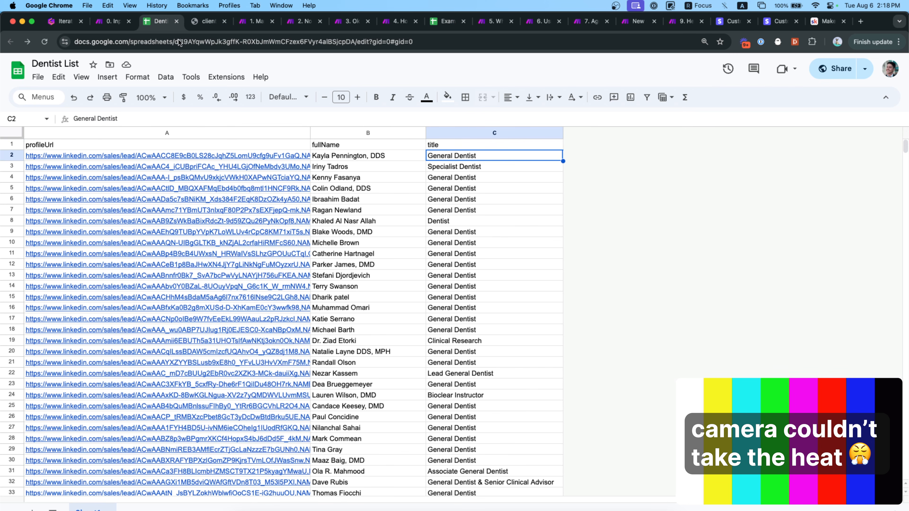
# Insert a new column D right of column C headed 'money'.
pyautogui.rightClick(464, 135)
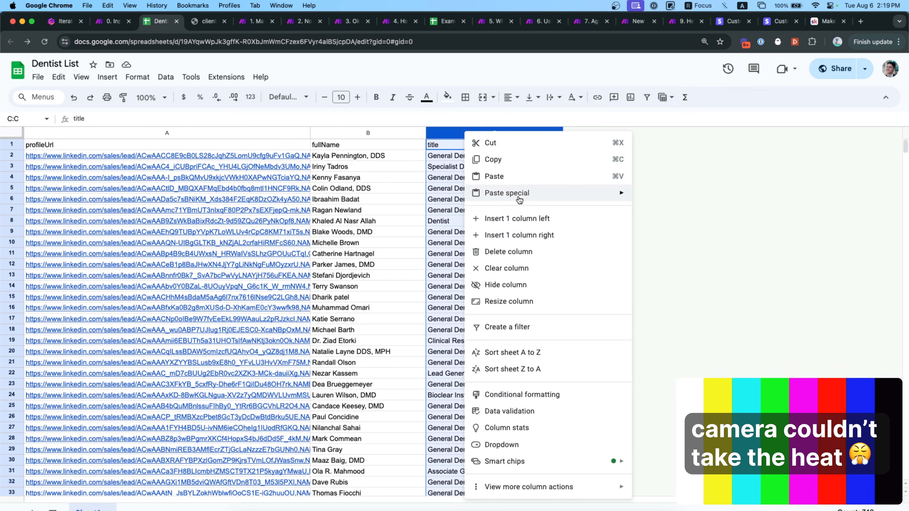
pyautogui.click(526, 236)
pyautogui.click(598, 143)
pyautogui.write('money')
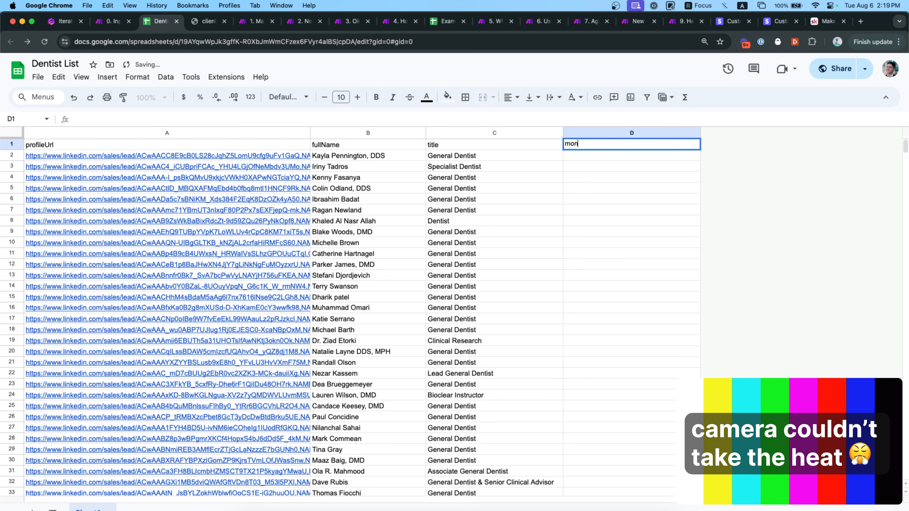
pyautogui.press('Return')
# Enter 50, 125, 50, 37 and 50 into D2:D6.
pyautogui.write('50')
pyautogui.press('Return')
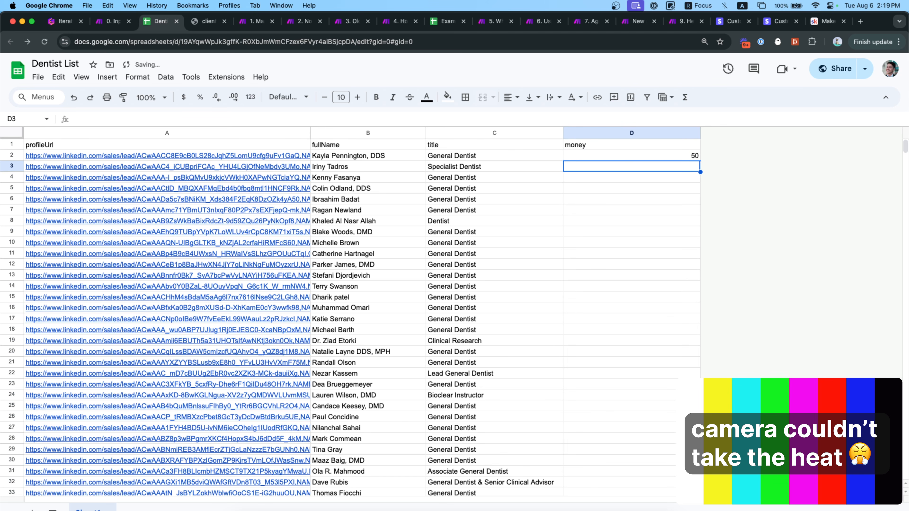
pyautogui.write('125')
pyautogui.press('Return')
pyautogui.write('50')
pyautogui.press('Return')
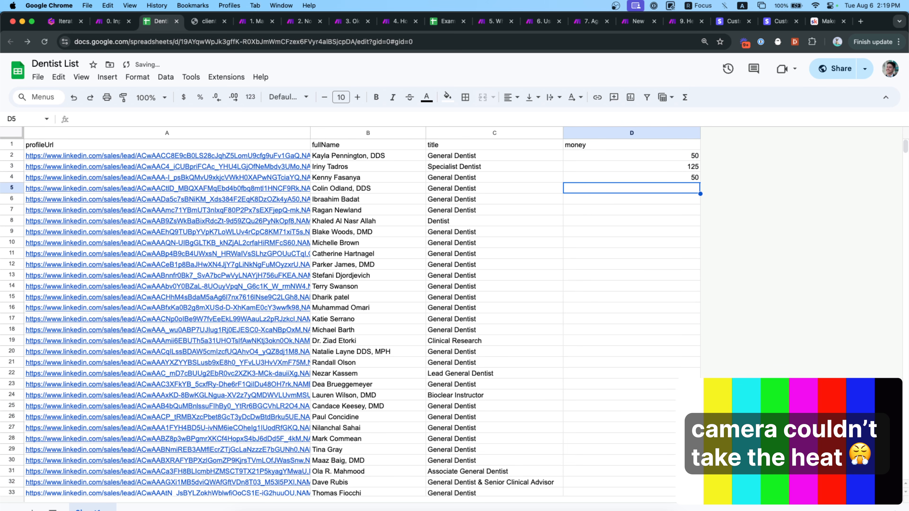
pyautogui.write('38')
pyautogui.press('BackSpace')
pyautogui.write('7')
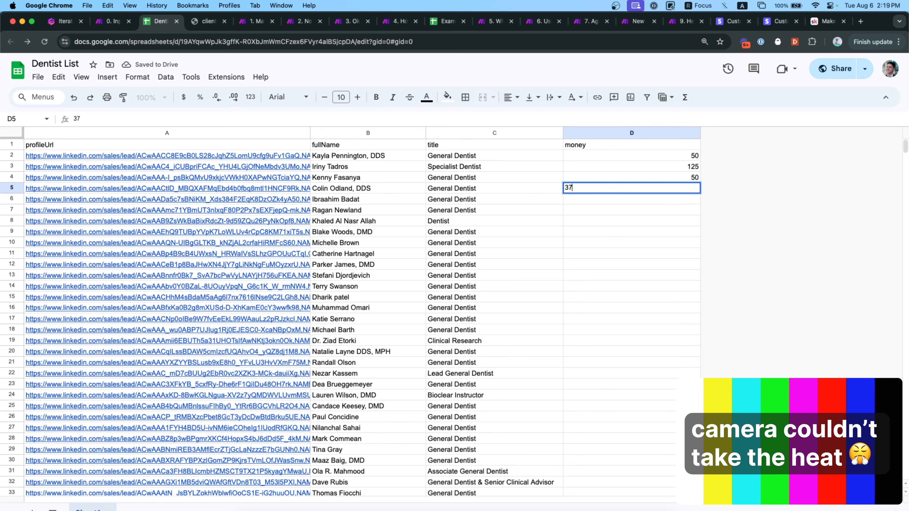
pyautogui.press('Return')
pyautogui.write('50')
pyautogui.press('Return')
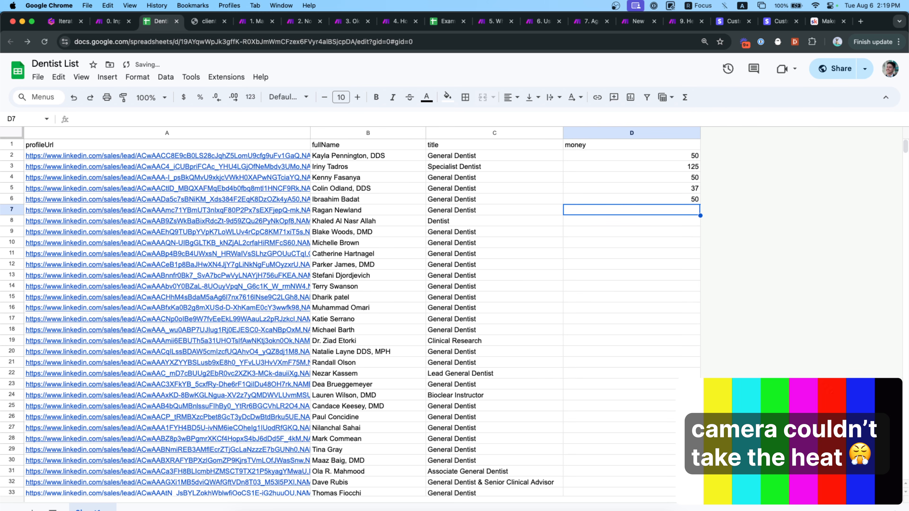
# Review the money values, then go back to the Make scenario.
pyautogui.click(674, 158)
pyautogui.press('Down')
pyautogui.press('Down')
pyautogui.press('Down')
pyautogui.press('Down')
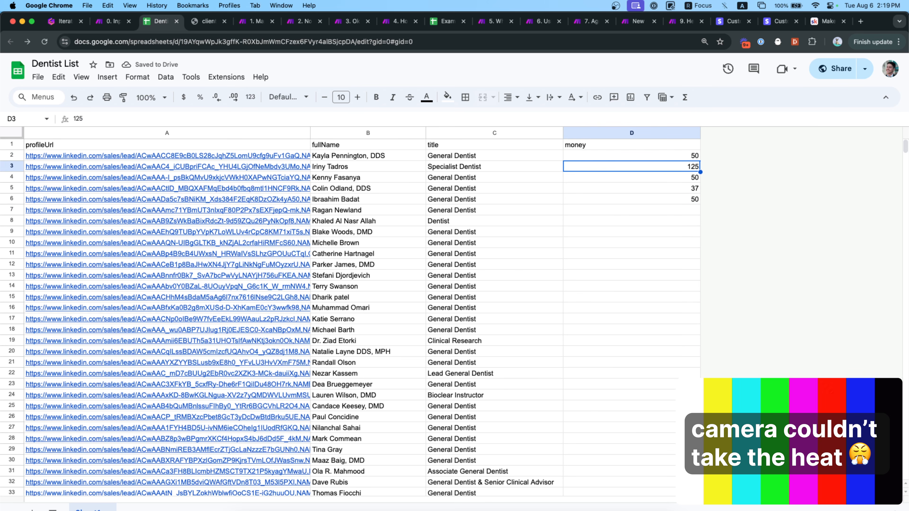
pyautogui.click(639, 21)
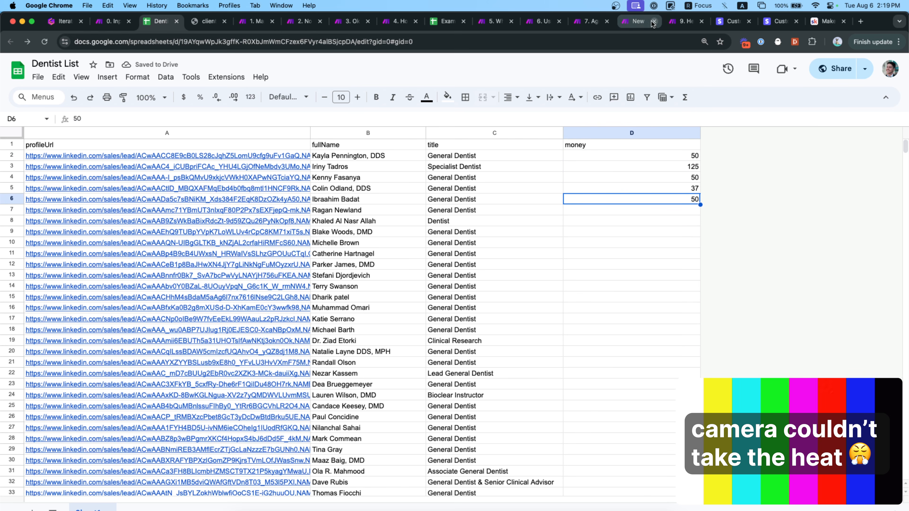
# Limit the Google Sheets Search Rows module to a maximum of 3 returned rows.
pyautogui.click(161, 235)
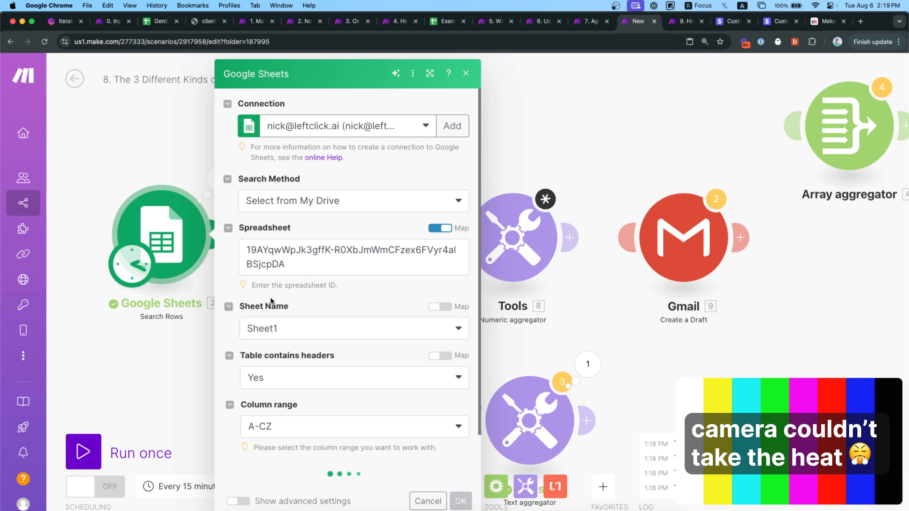
pyautogui.scroll(-2, 272, 369)
pyautogui.click(268, 461)
pyautogui.write('3')
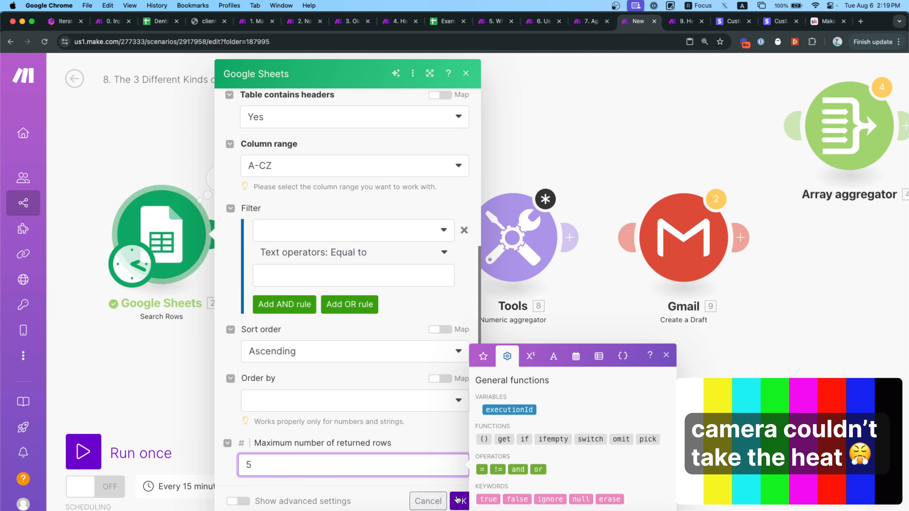
pyautogui.click(460, 501)
# Set the Numeric aggregator to SUM money (D) from Google Sheets - Search Rows [2].
pyautogui.click(513, 257)
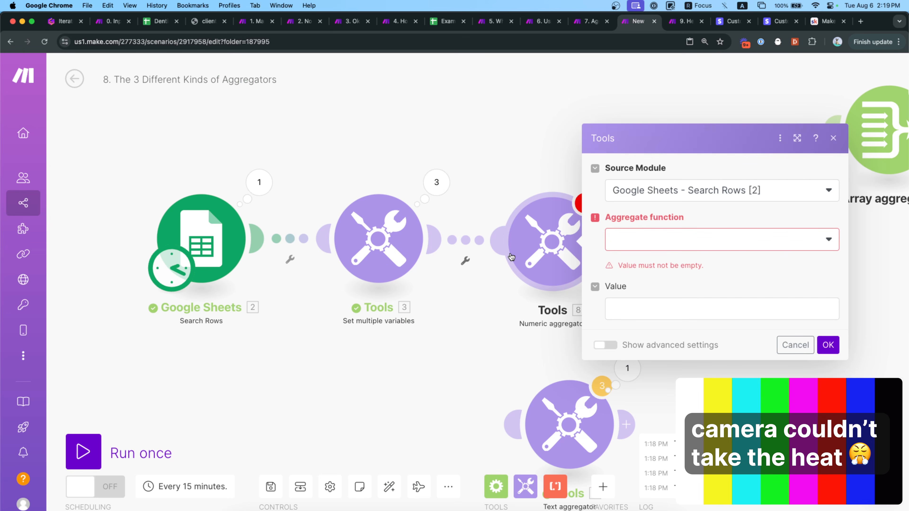
pyautogui.click(658, 198)
pyautogui.click(652, 233)
pyautogui.click(655, 240)
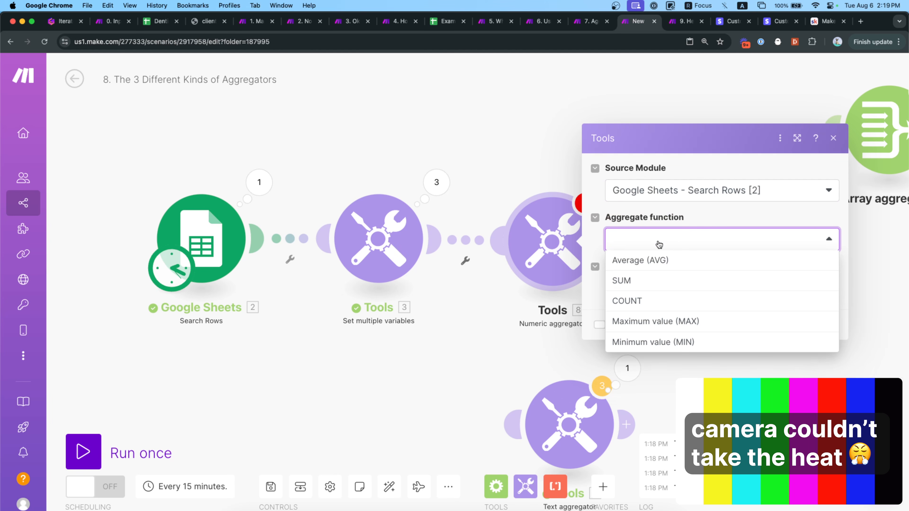
pyautogui.click(670, 281)
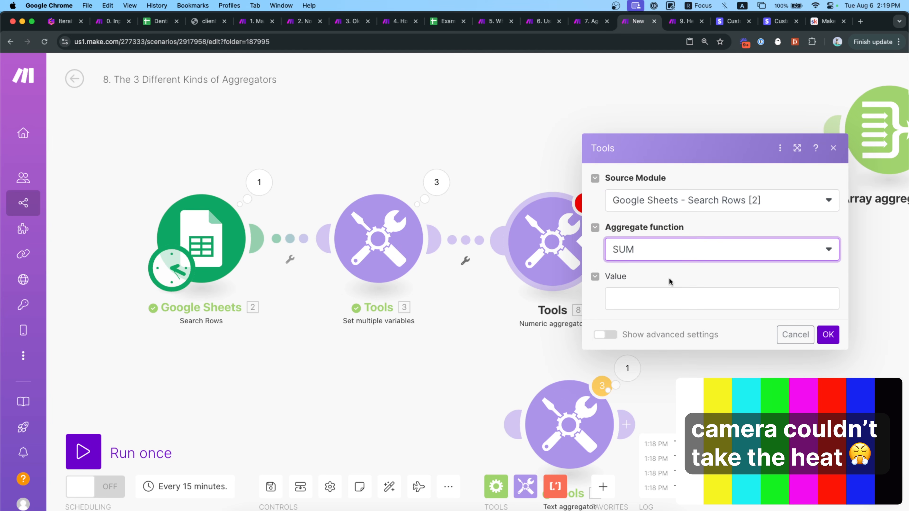
pyautogui.click(673, 297)
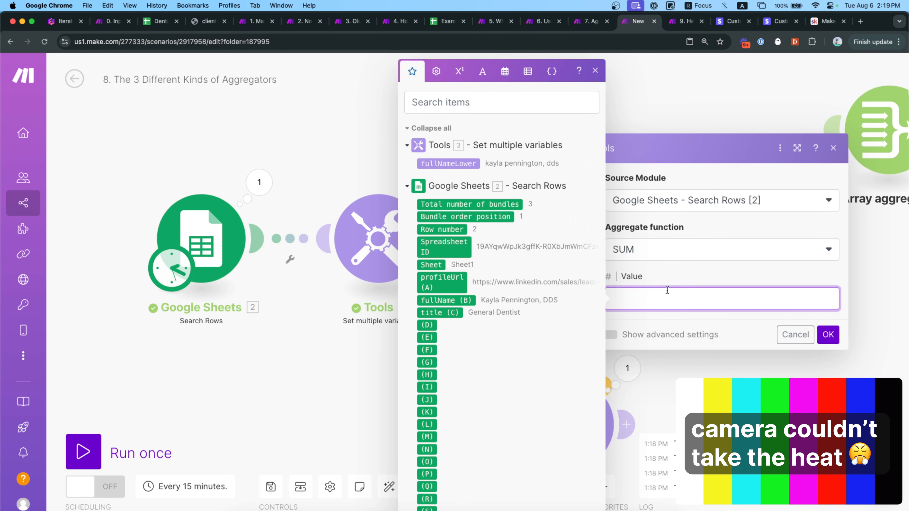
pyautogui.click(823, 337)
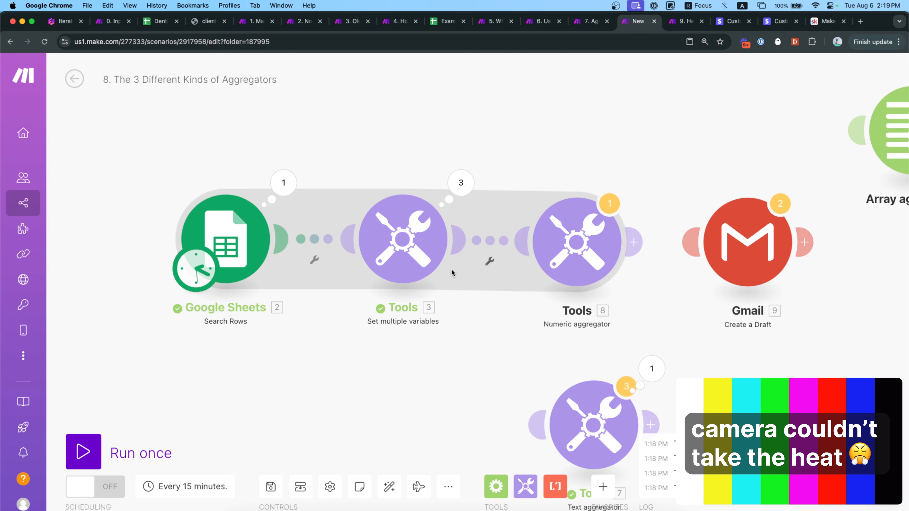
pyautogui.click(533, 264)
pyautogui.click(619, 294)
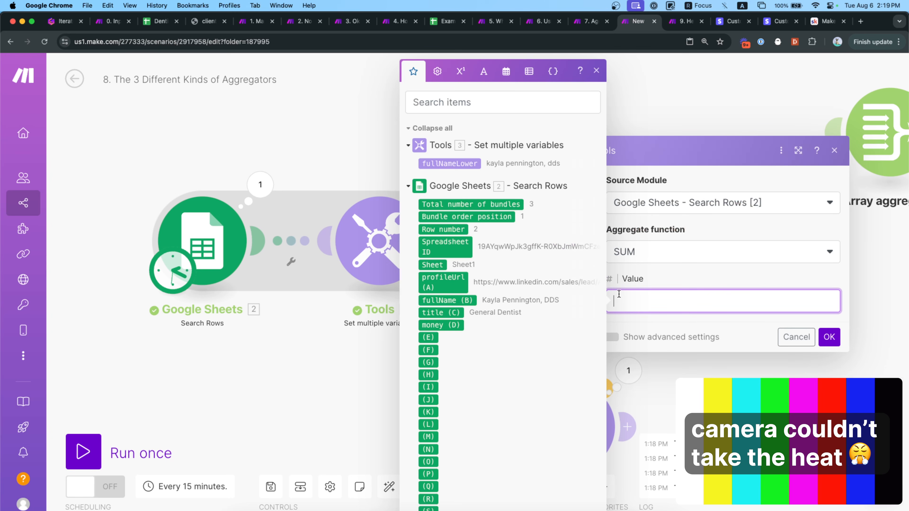
pyautogui.scroll(-2, 508, 307)
pyautogui.click(441, 285)
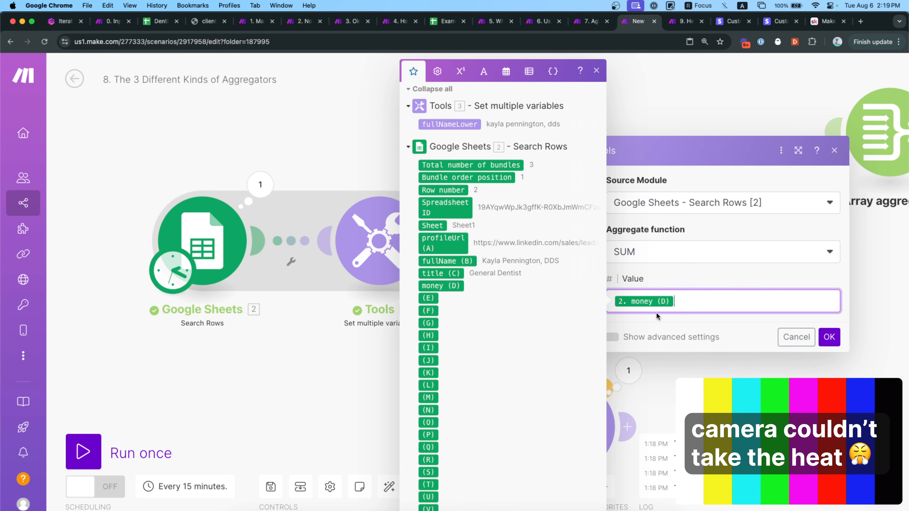
pyautogui.click(829, 337)
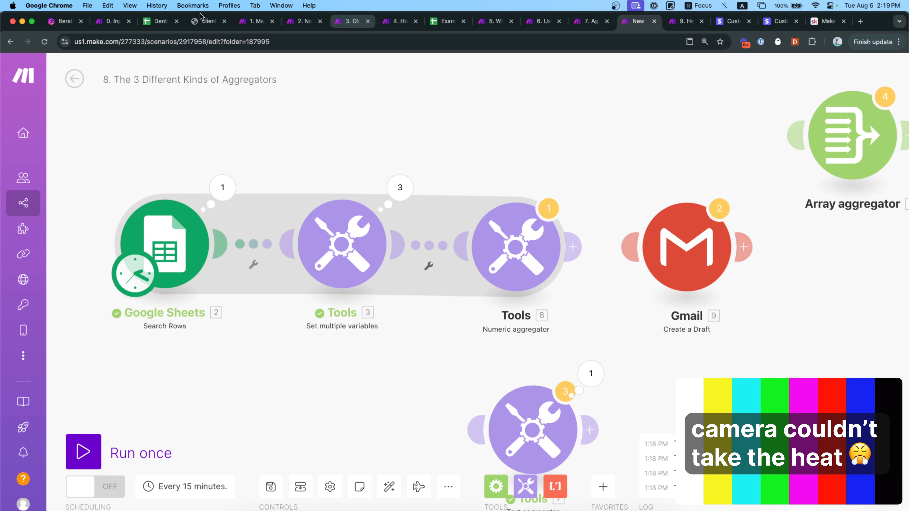
# Select D2:D6 in Dentist List to check the money total.
pyautogui.click(158, 22)
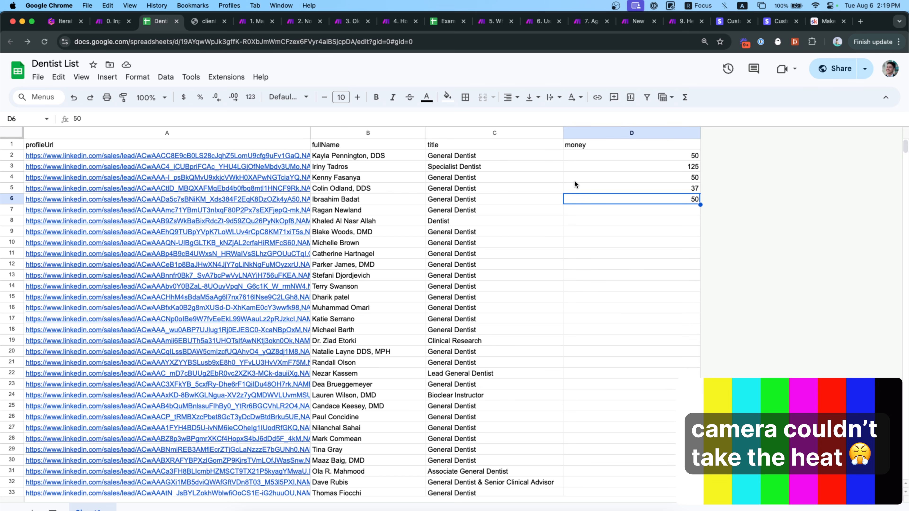
pyautogui.moveTo(601, 155); pyautogui.dragTo(617, 199)
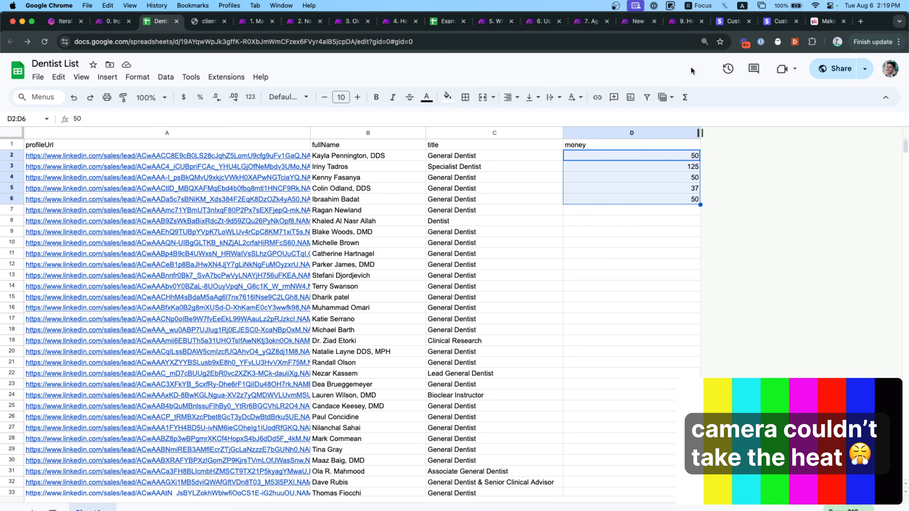
pyautogui.click(636, 22)
# Run the scenario to check the sum, then switch to AVG and confirm 62.4.
pyautogui.click(84, 452)
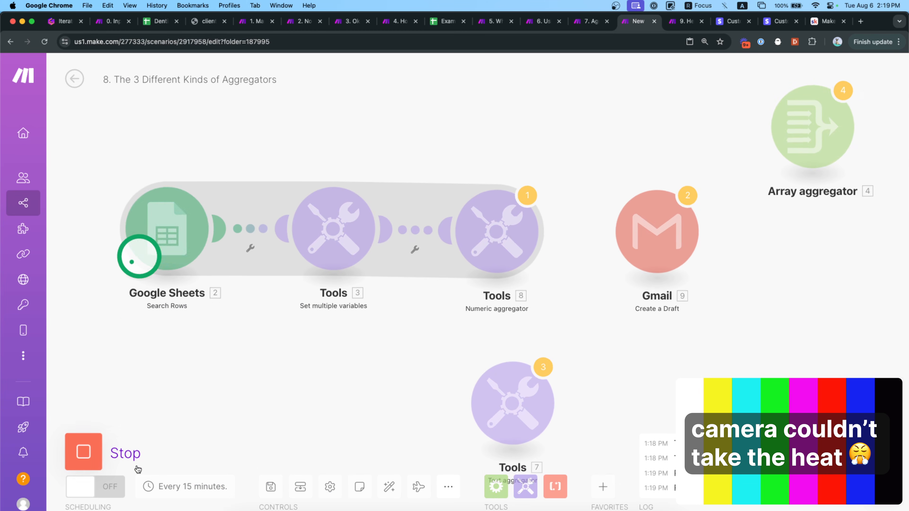
pyautogui.click(537, 173)
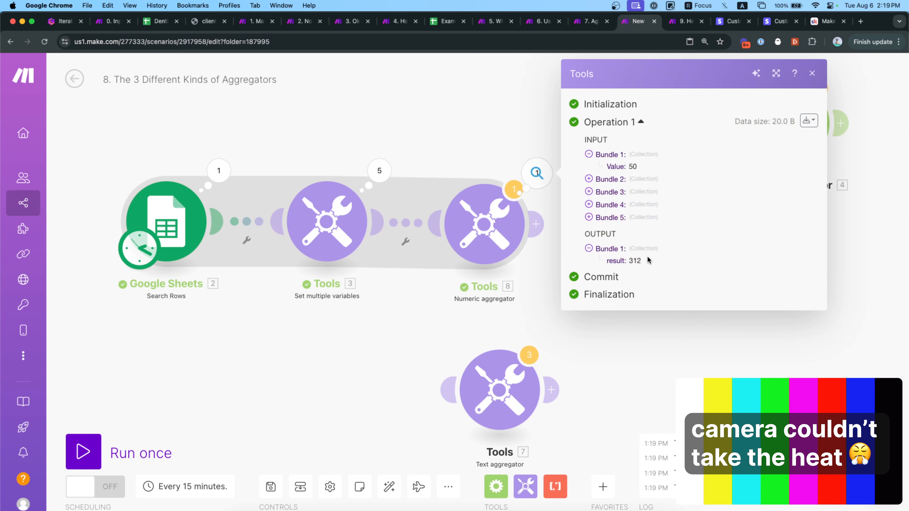
pyautogui.click(484, 220)
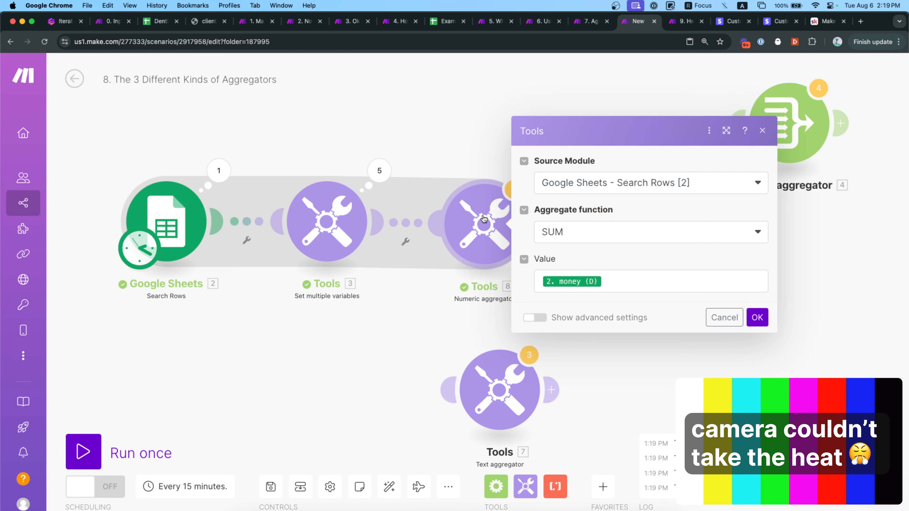
pyautogui.click(595, 230)
pyautogui.click(575, 255)
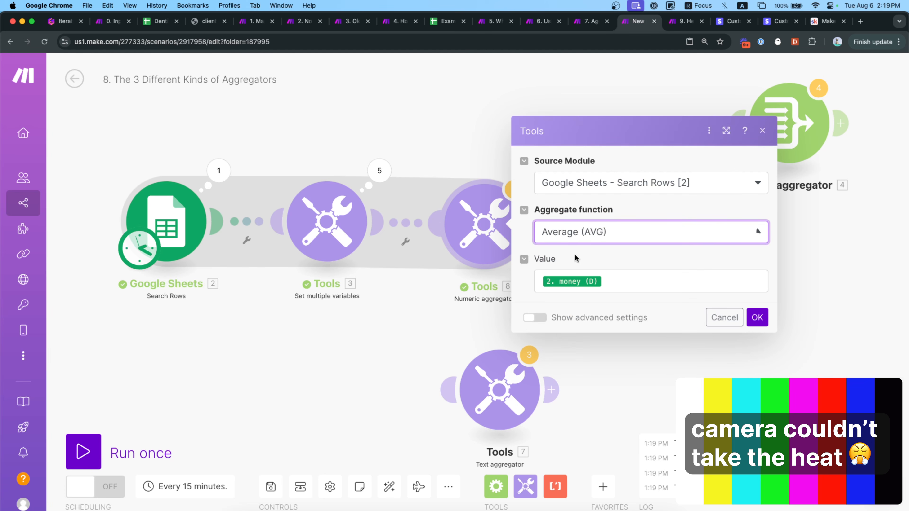
pyautogui.click(755, 317)
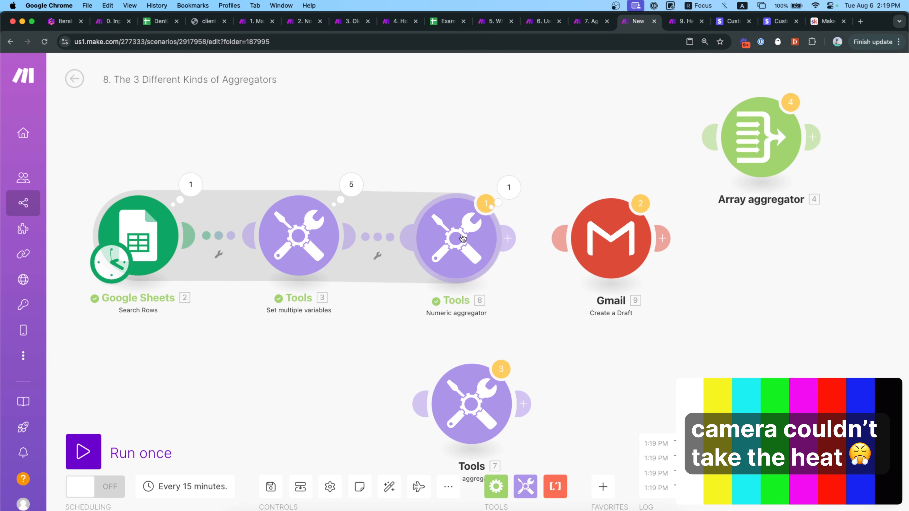
pyautogui.click(83, 460)
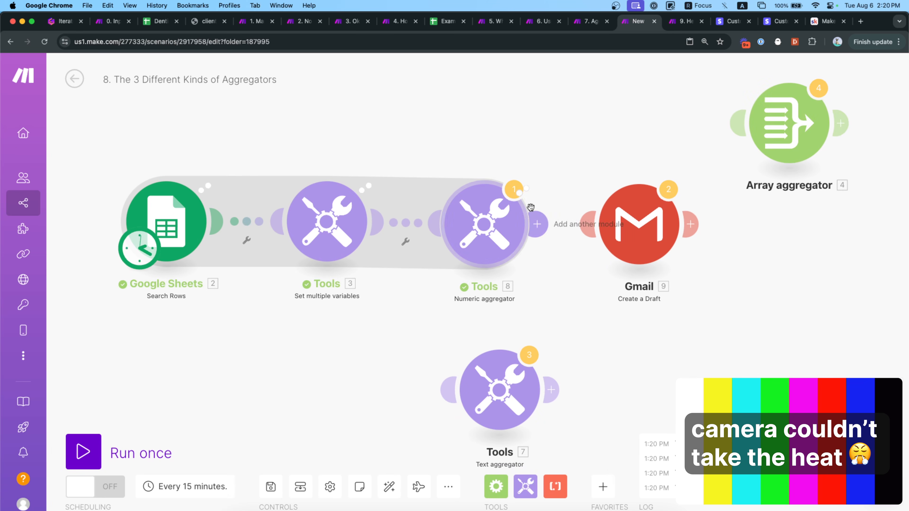
pyautogui.click(538, 177)
pyautogui.doubleClick(638, 260)
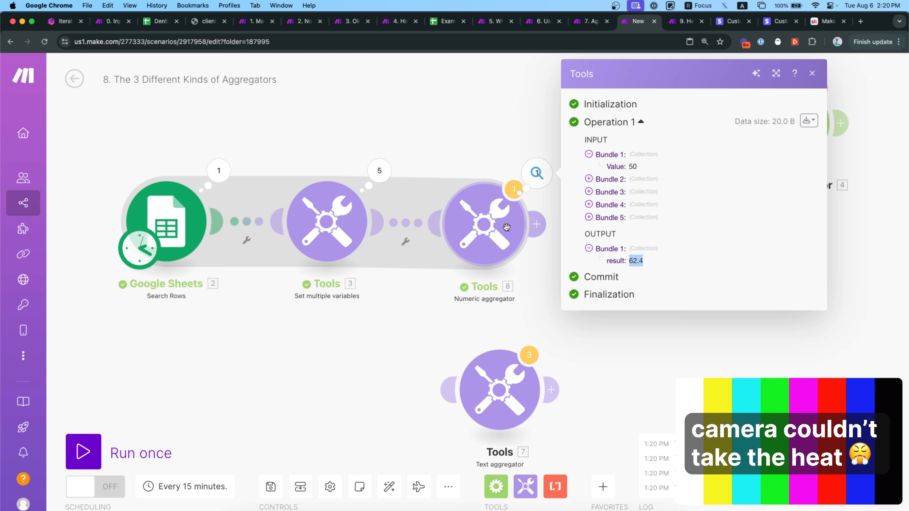
# Switch the aggregate function to MIN and rerun to inspect the minimum.
pyautogui.click(496, 231)
pyautogui.click(637, 286)
pyautogui.click(607, 235)
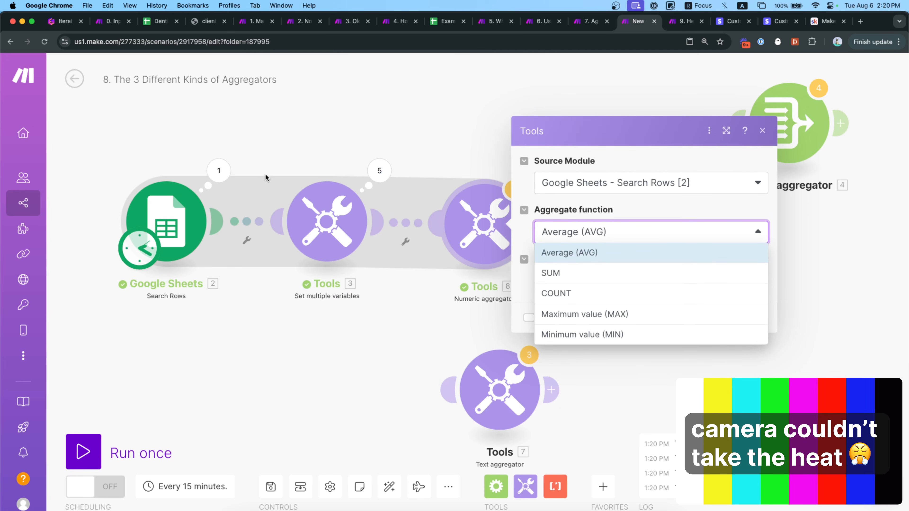
pyautogui.click(591, 333)
pyautogui.click(765, 315)
pyautogui.click(151, 450)
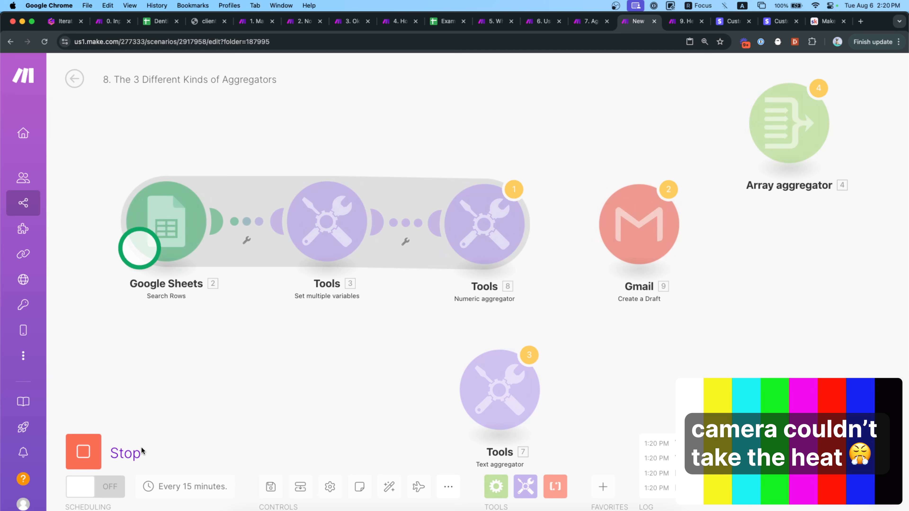
pyautogui.click(537, 173)
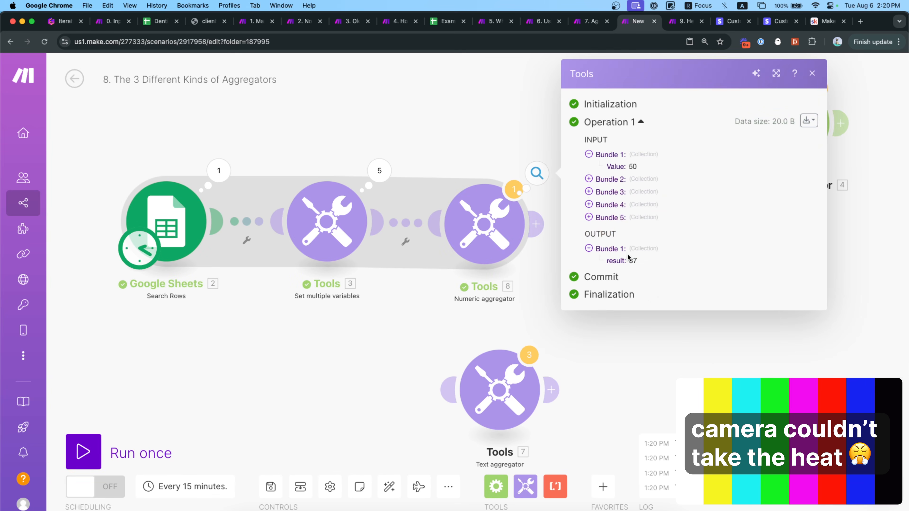
# Switch the aggregate function to MAX and rerun to see 125.
pyautogui.click(504, 226)
pyautogui.click(640, 232)
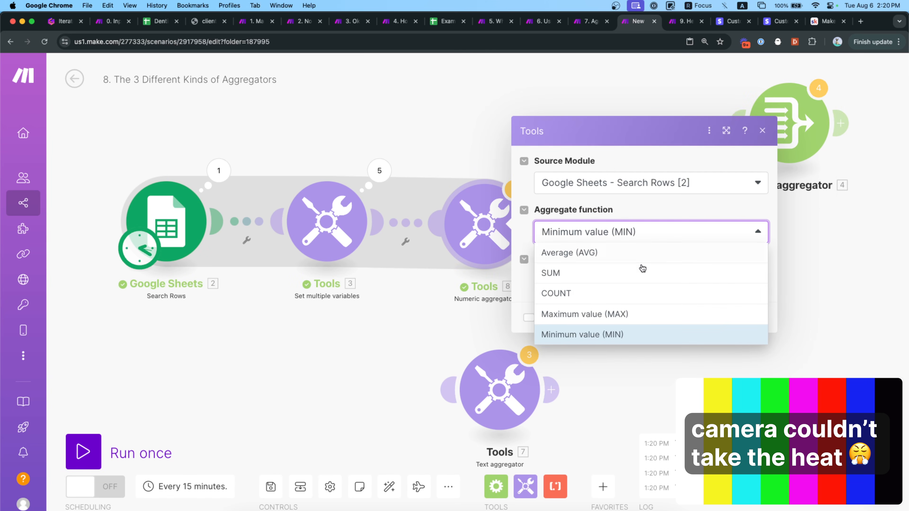
pyautogui.click(624, 314)
pyautogui.click(765, 321)
pyautogui.click(142, 443)
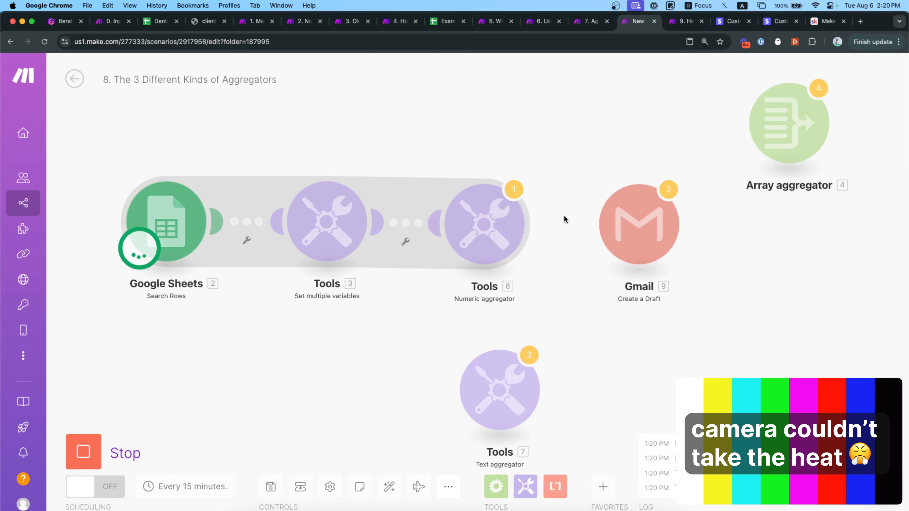
pyautogui.click(537, 173)
pyautogui.click(391, 337)
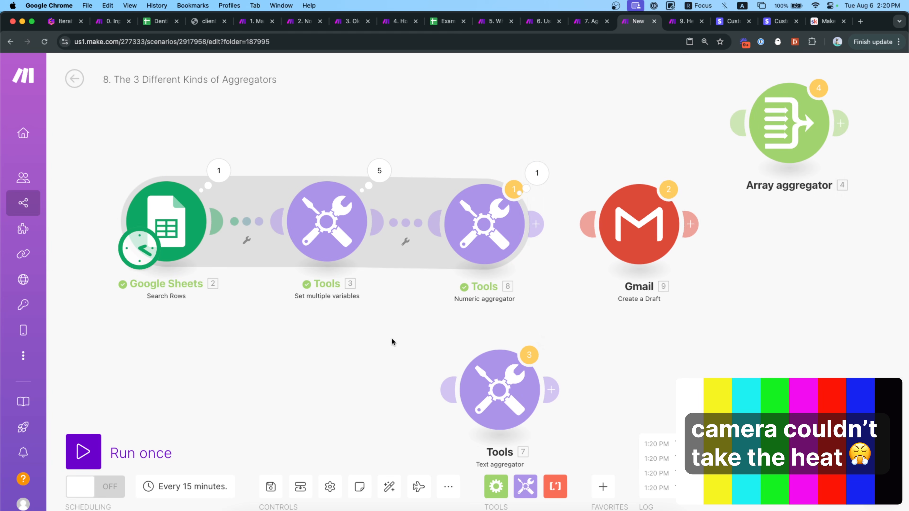
# Show the aggregator's advanced settings, then unlink the Numeric aggregator from the route.
pyautogui.click(474, 205)
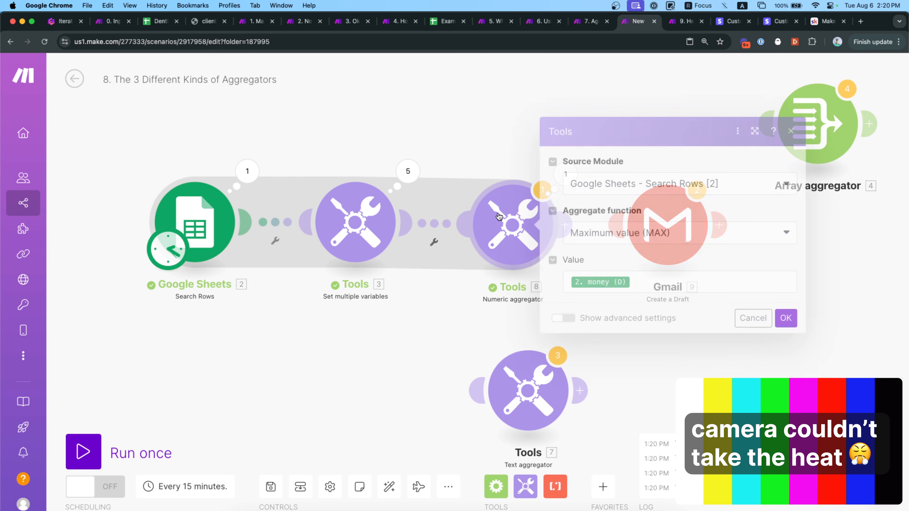
pyautogui.click(562, 317)
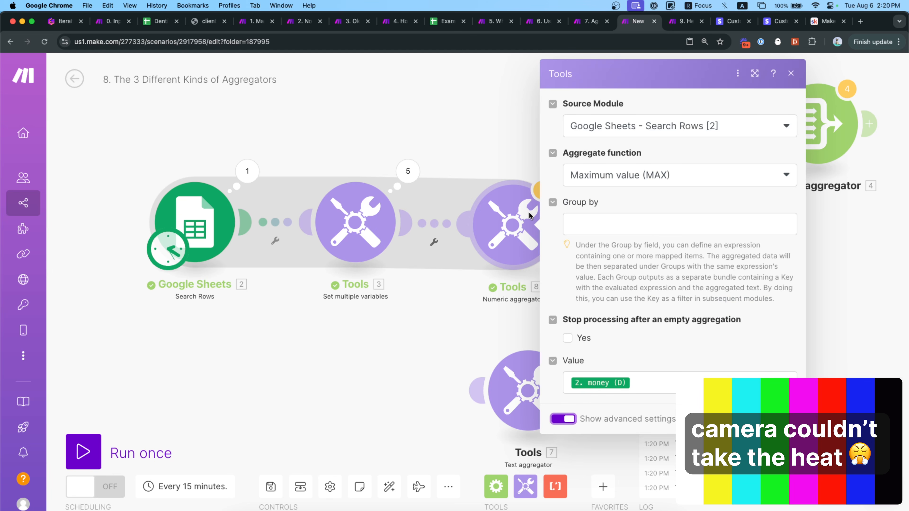
pyautogui.click(458, 179)
pyautogui.rightClick(443, 222)
pyautogui.click(478, 251)
# Move the Numeric aggregator up, attach the Array aggregator after Tools 3, and move the Text aggregator aside.
pyautogui.moveTo(475, 245); pyautogui.dragTo(477, 123)
pyautogui.moveTo(802, 120); pyautogui.dragTo(503, 222)
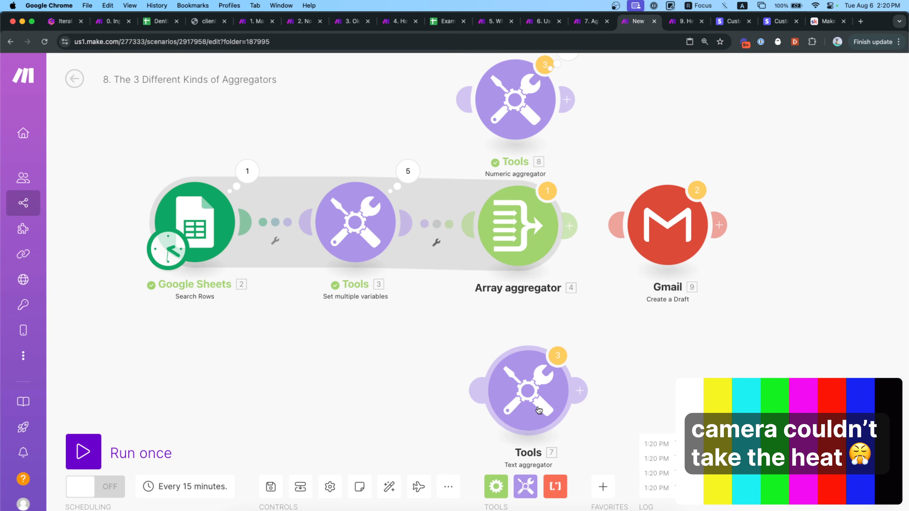
pyautogui.moveTo(539, 409); pyautogui.dragTo(517, 389)
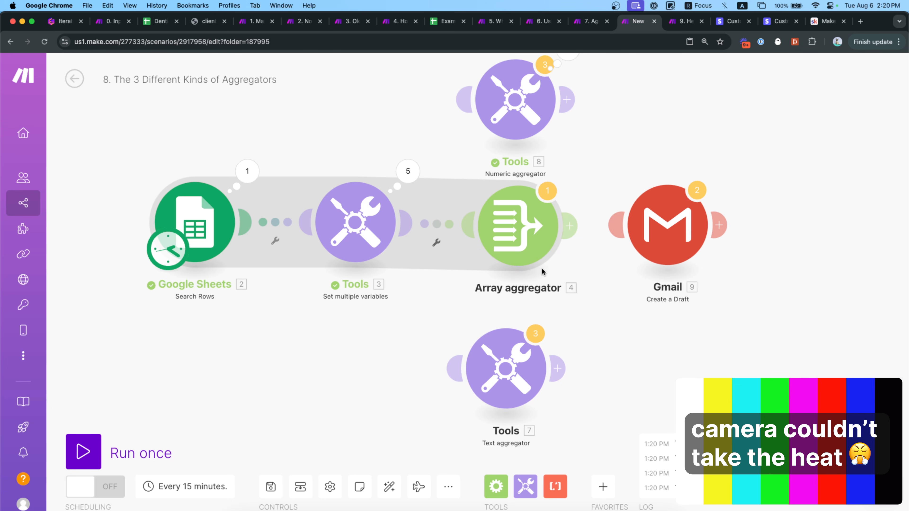
pyautogui.scroll(2, 553, 292)
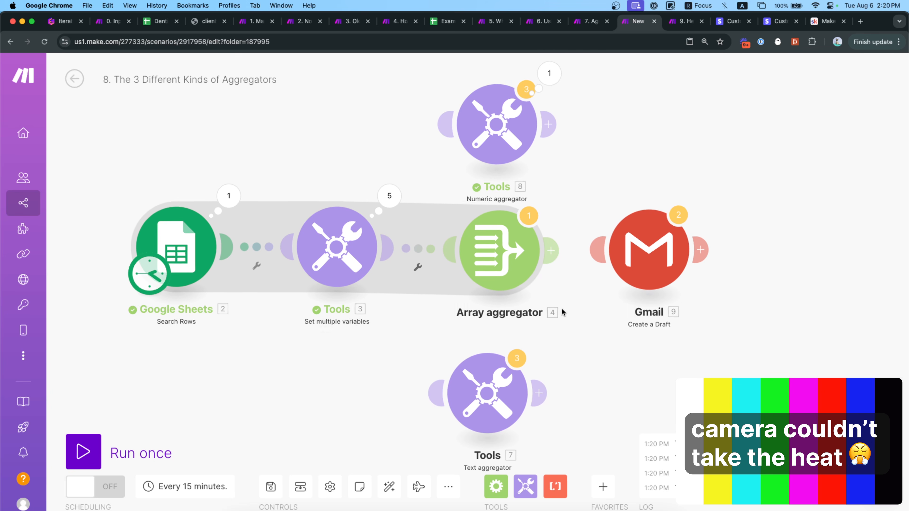
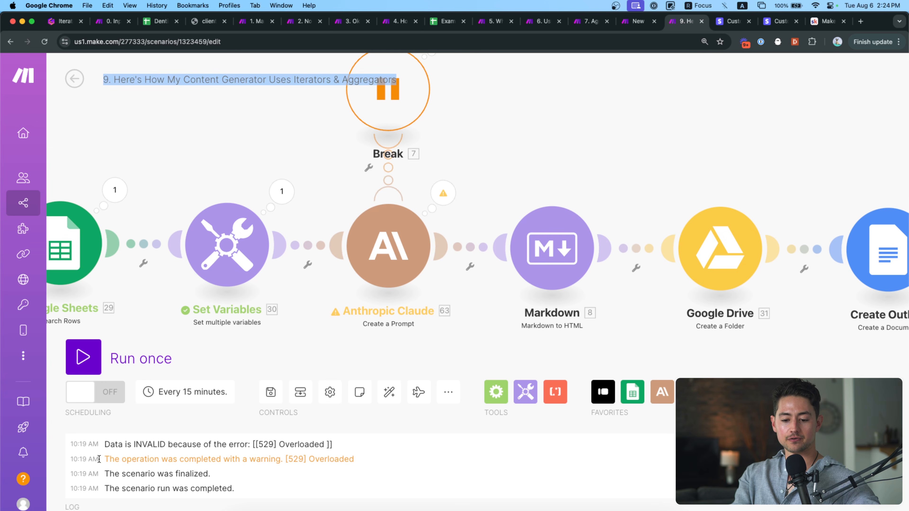
# Bring the Google Sheets module into view and run the content generator scenario once.
pyautogui.moveTo(545, 183); pyautogui.dragTo(583, 182)
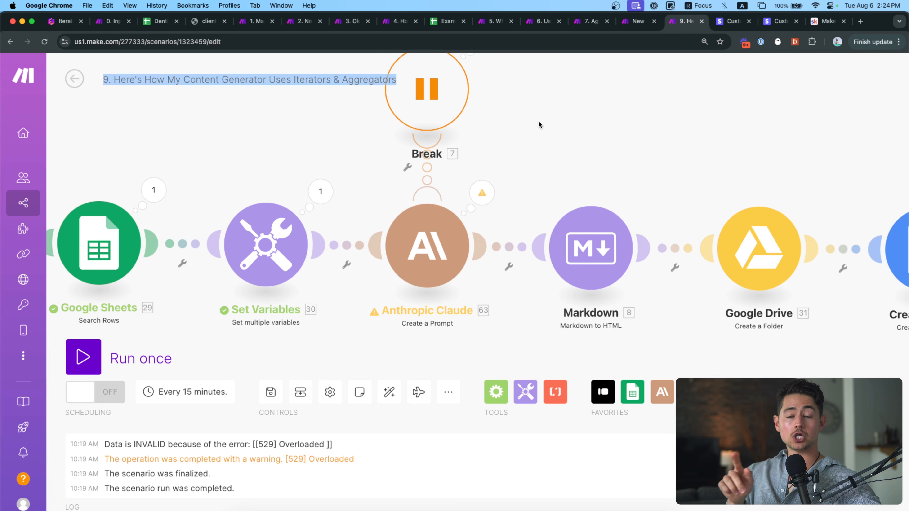
pyautogui.click(350, 94)
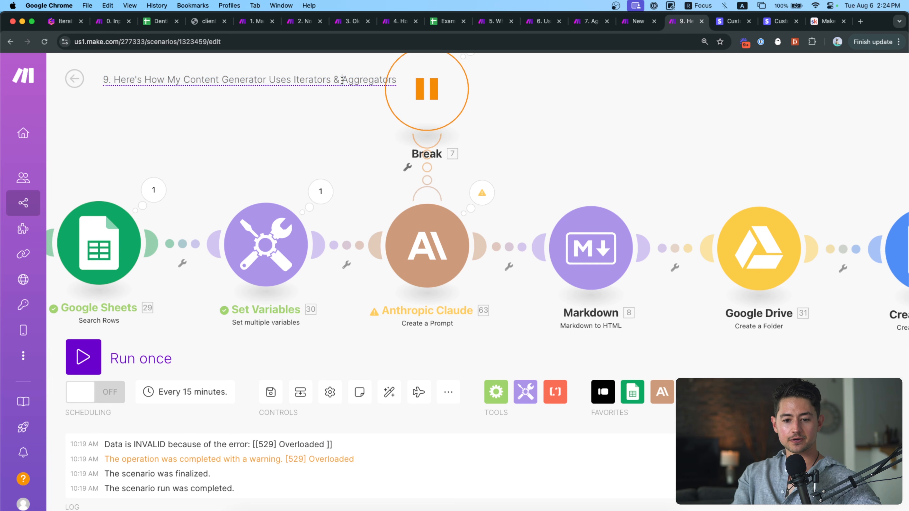
pyautogui.moveTo(329, 140); pyautogui.dragTo(332, 168)
pyautogui.scroll(-3, 388, 143)
pyautogui.scroll(-5, 382, 148)
pyautogui.click(83, 357)
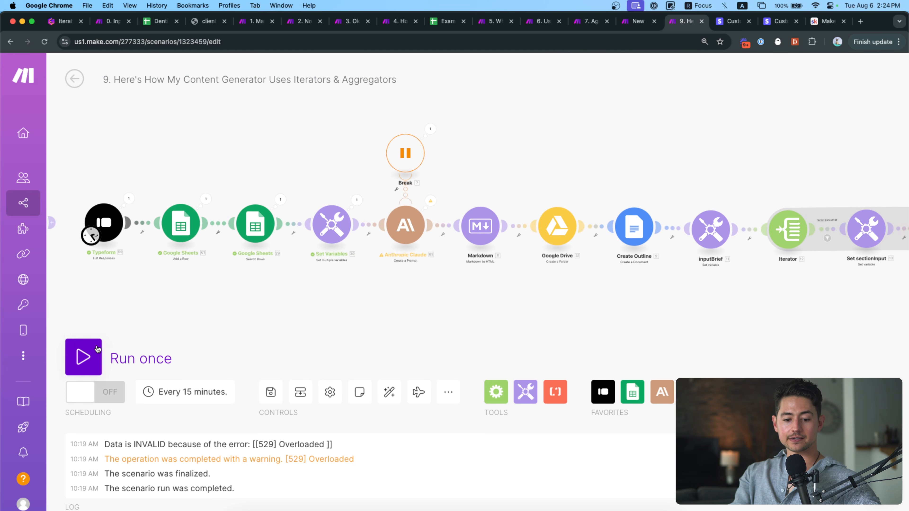
# Follow the run along the Iterator, Router, aggregator, Typeform and Tools modules until it completes.
pyautogui.scroll(10, 320, 319)
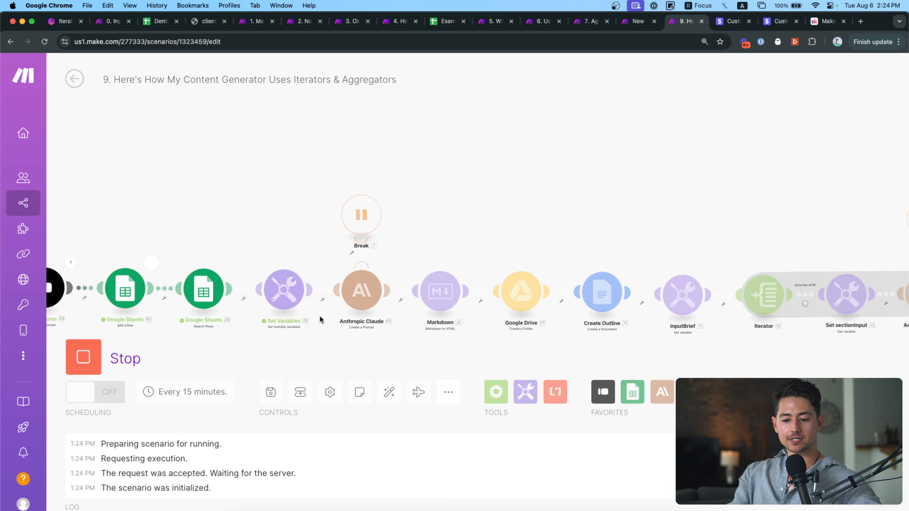
pyautogui.moveTo(421, 263); pyautogui.dragTo(393, 301)
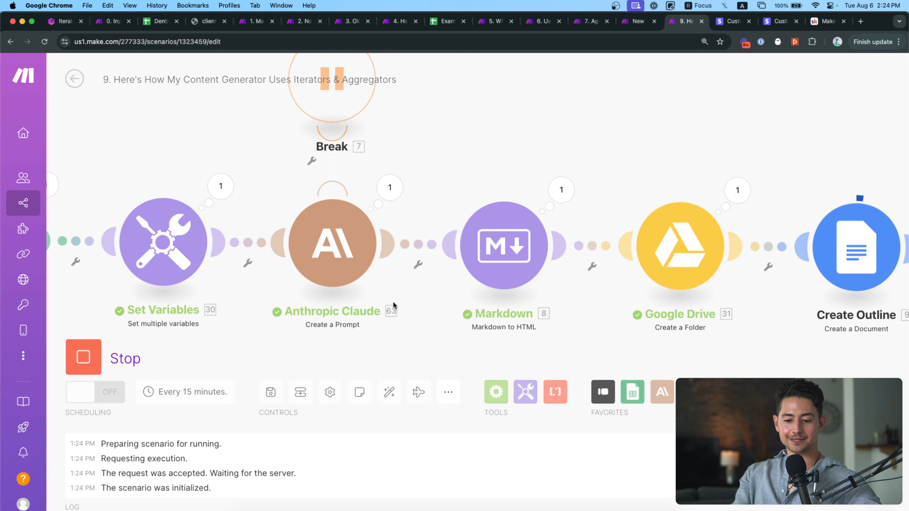
pyautogui.moveTo(393, 301); pyautogui.dragTo(465, 261)
pyautogui.scroll(-5, 377, 306)
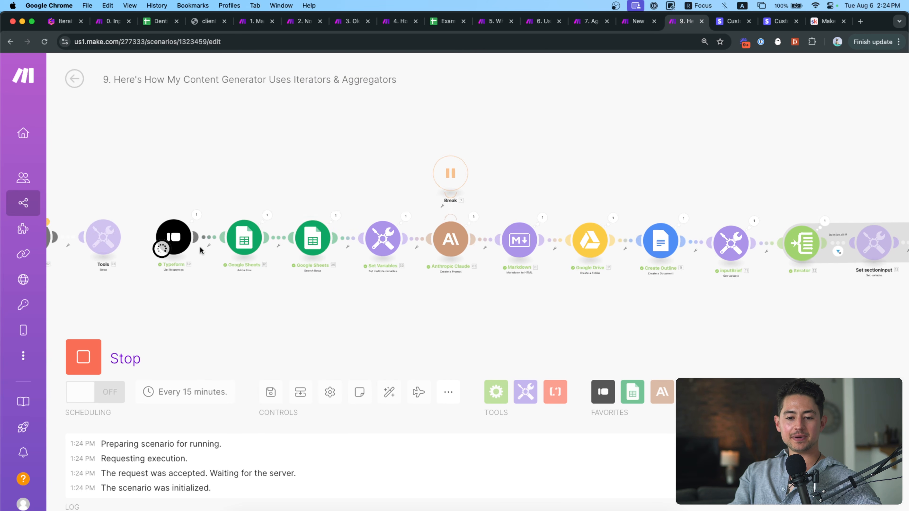
pyautogui.scroll(5, 199, 237)
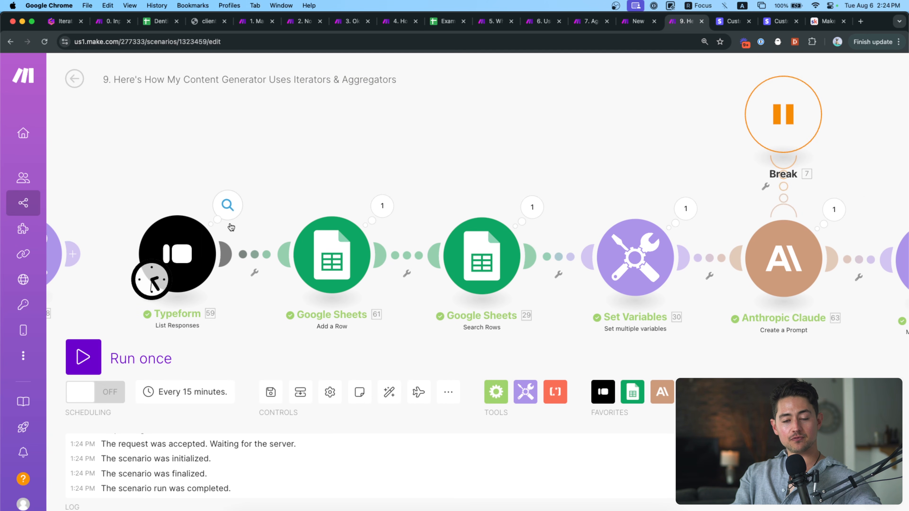
pyautogui.scroll(1, 229, 222)
pyautogui.scroll(-5, 296, 215)
pyautogui.moveTo(544, 267); pyautogui.dragTo(245, 306)
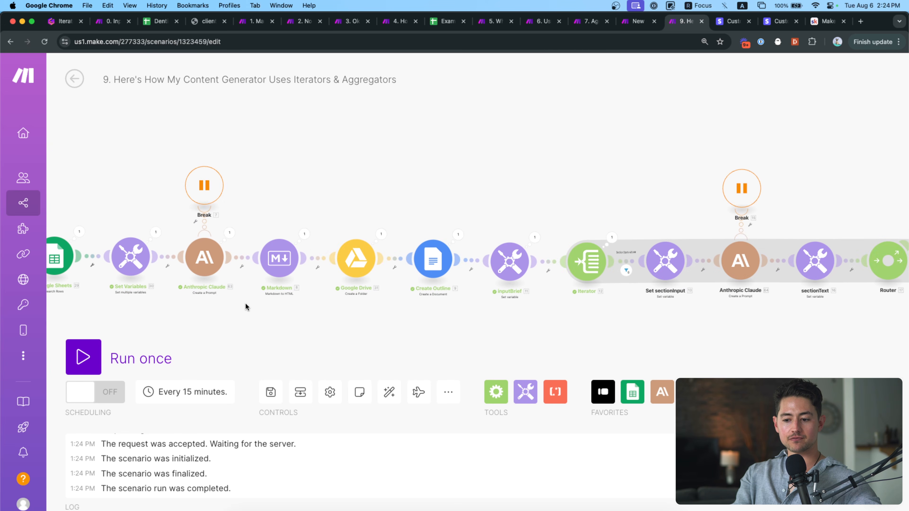
pyautogui.moveTo(488, 318); pyautogui.dragTo(351, 318)
pyautogui.scroll(2, 360, 317)
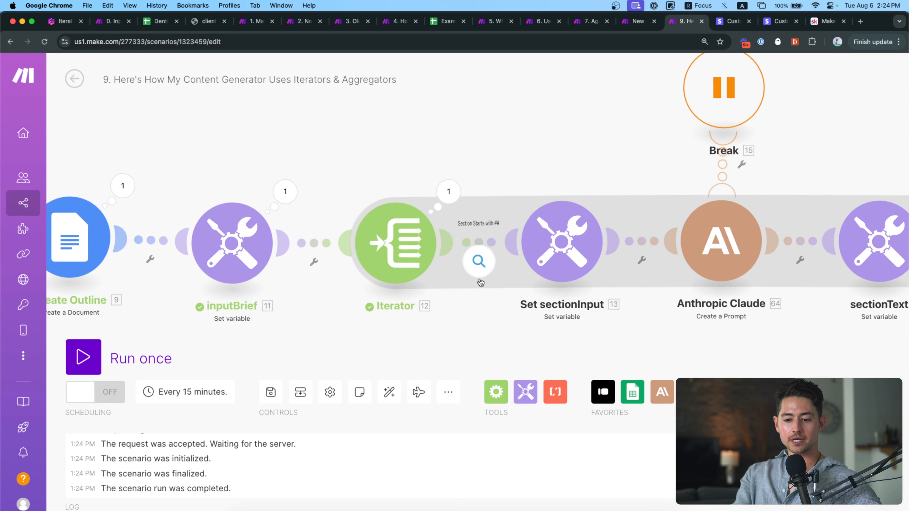
pyautogui.scroll(-5, 336, 313)
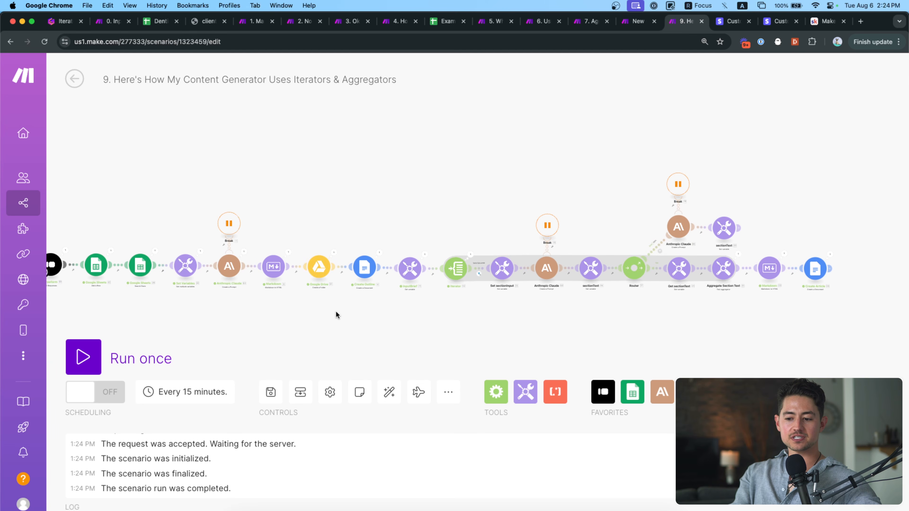
pyautogui.moveTo(336, 312); pyautogui.dragTo(578, 289)
pyautogui.scroll(5, 337, 245)
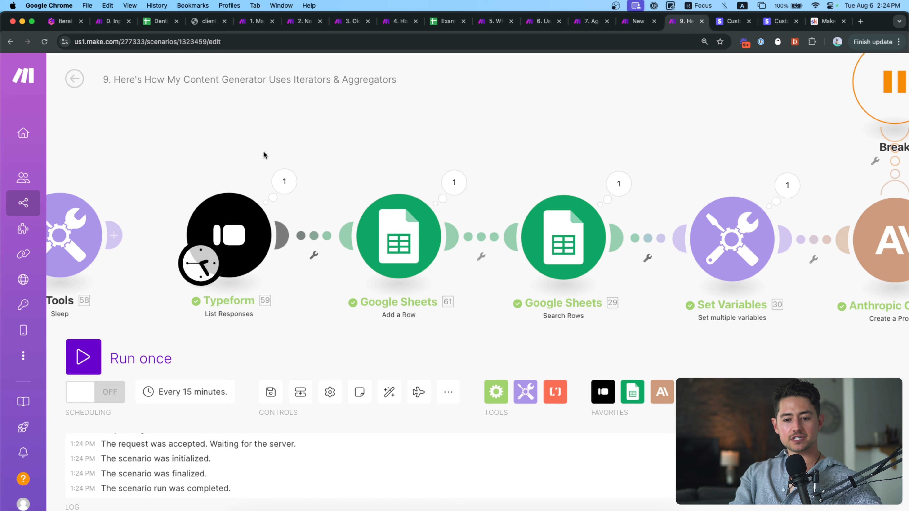
# Inspect the Typeform module's run output and expand the response's Mappable Answers.
pyautogui.moveTo(294, 158); pyautogui.dragTo(302, 157)
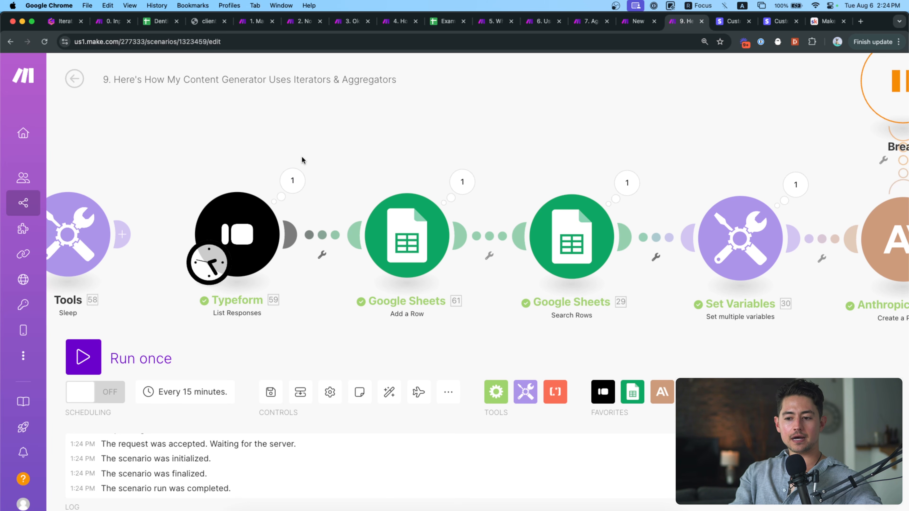
pyautogui.click(297, 176)
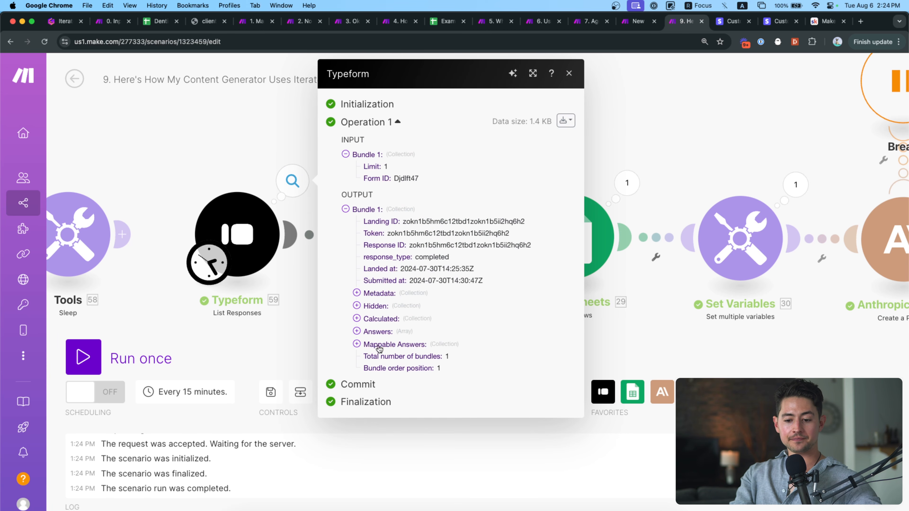
pyautogui.click(396, 345)
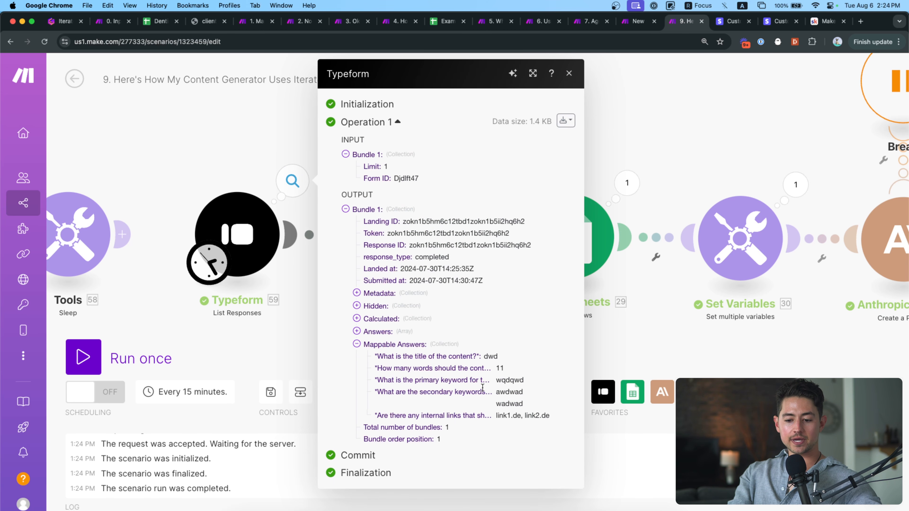
pyautogui.scroll(10, 483, 387)
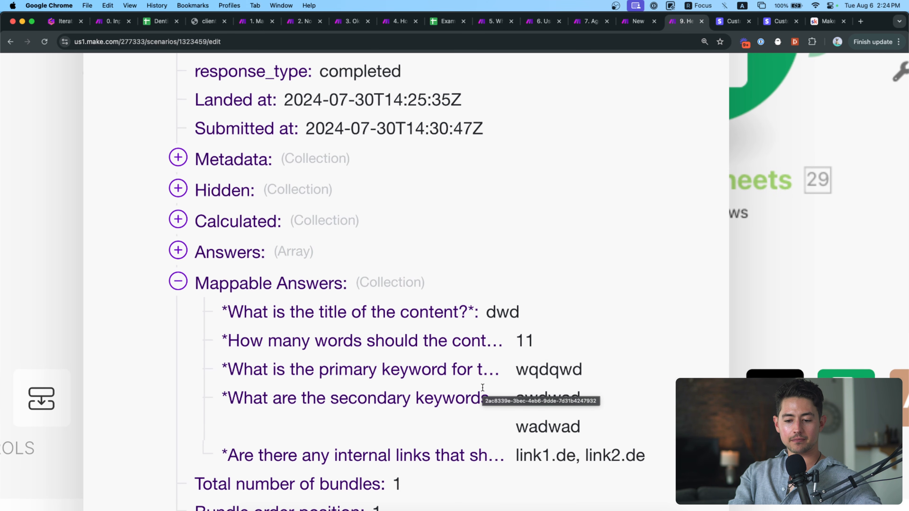
pyautogui.scroll(-2, 482, 387)
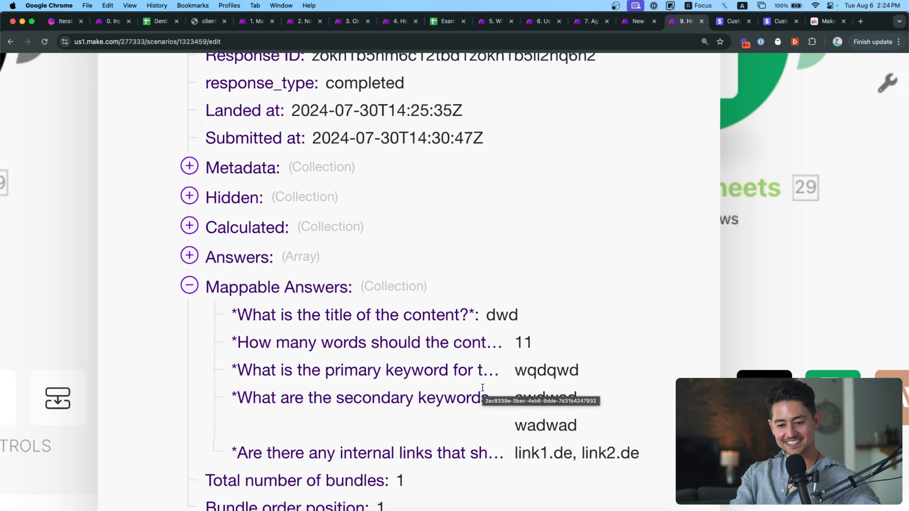
pyautogui.scroll(-8, 482, 387)
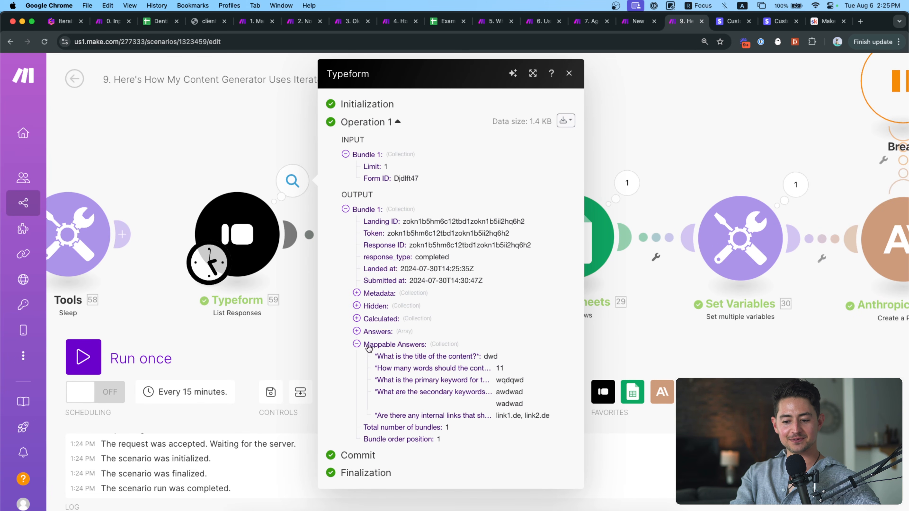
# In the Typeform settings, mark an earlier response as included and close the settings.
pyautogui.click(236, 234)
pyautogui.scroll(-3, 399, 287)
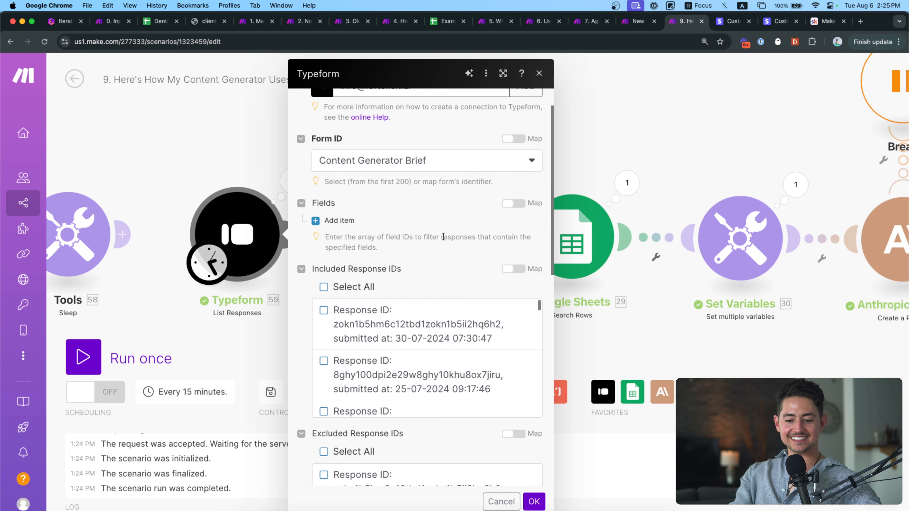
pyautogui.scroll(-6, 443, 237)
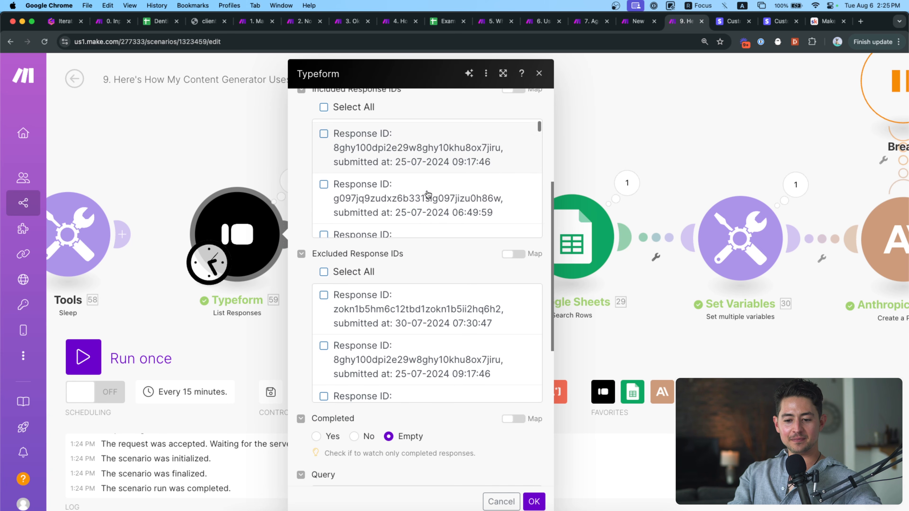
pyautogui.scroll(-2, 427, 194)
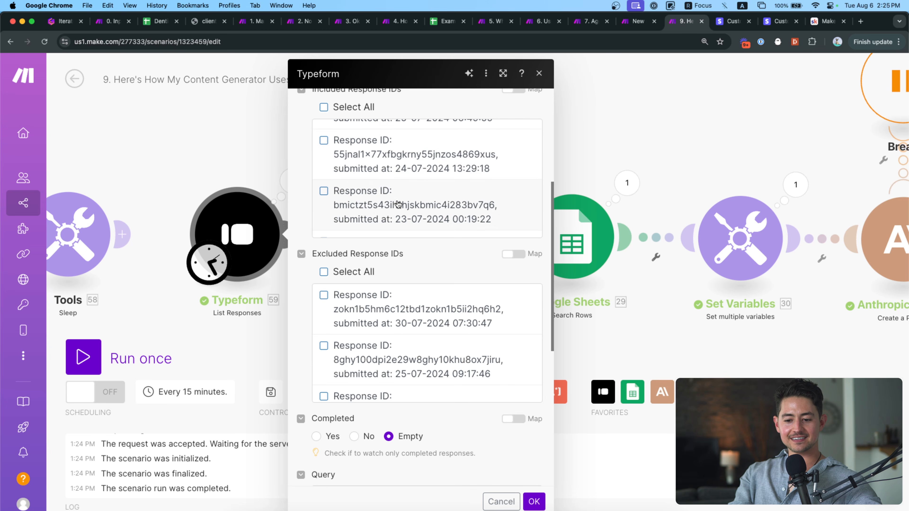
pyautogui.scroll(4, 398, 204)
pyautogui.scroll(-4, 389, 212)
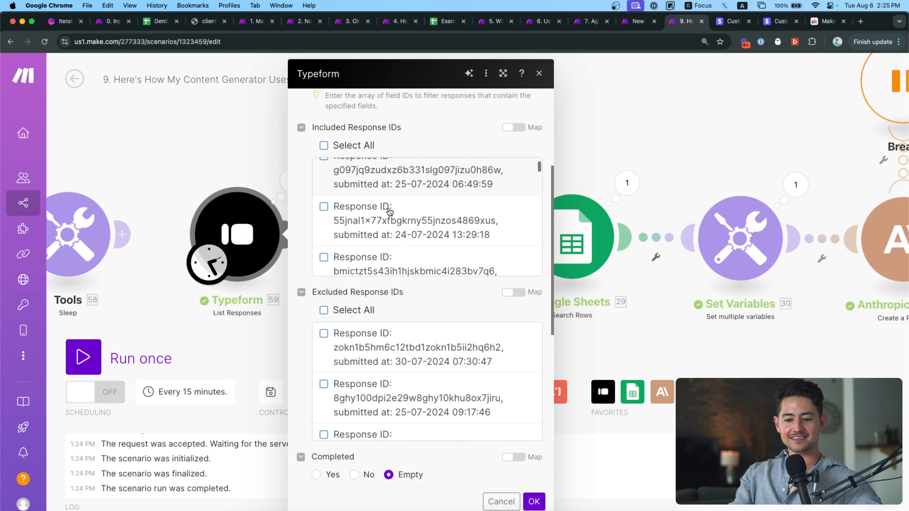
pyautogui.click(391, 189)
pyautogui.click(534, 501)
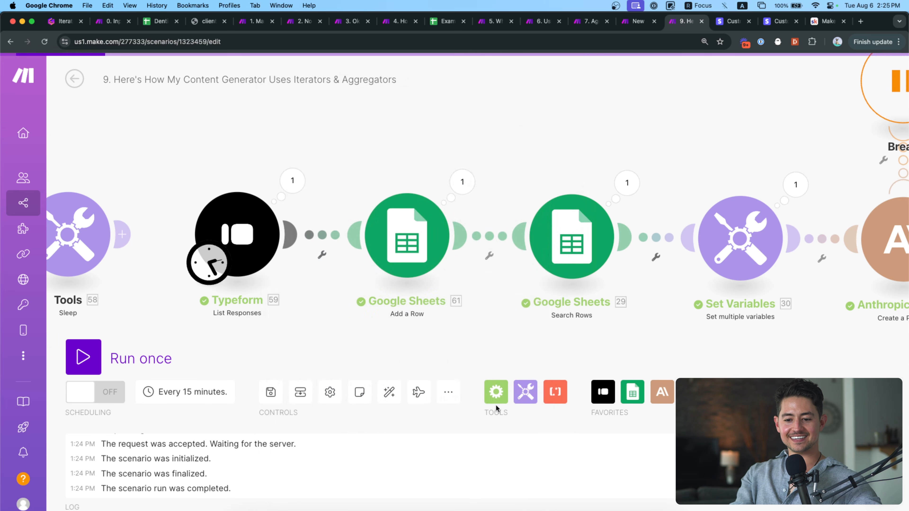
# Run only the Typeform module and close its output details.
pyautogui.rightClick(290, 235)
pyautogui.click(310, 265)
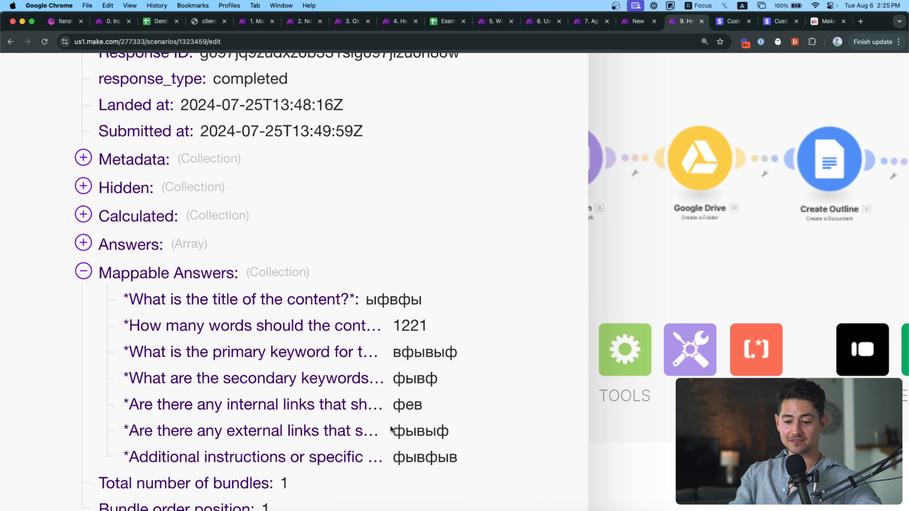
pyautogui.scroll(-5, 392, 430)
pyautogui.click(187, 345)
pyautogui.scroll(5, 186, 306)
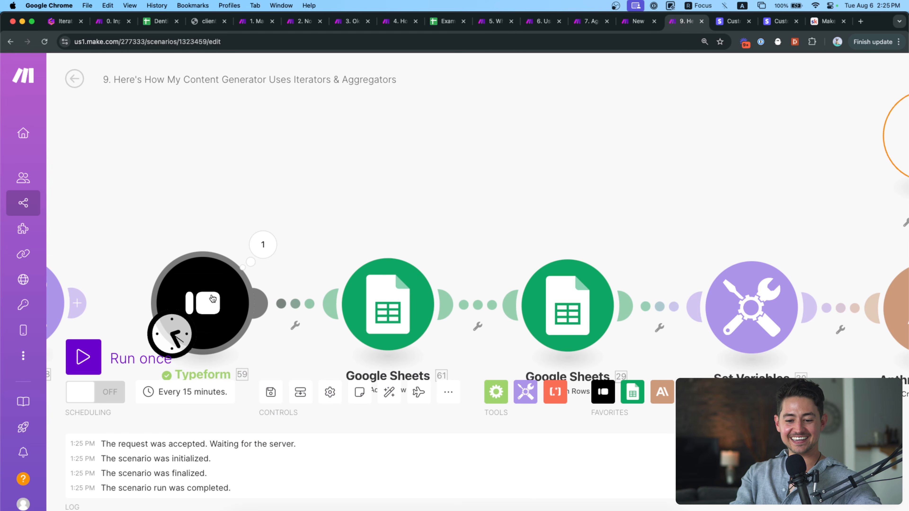
# Change the Typeform Limit from 1 to 10, untick the included response, save, and run the module alone.
pyautogui.click(213, 298)
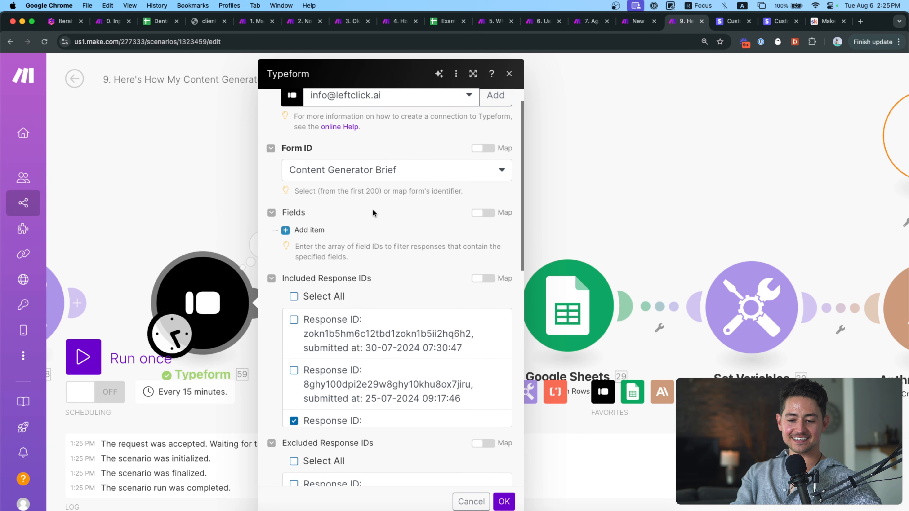
pyautogui.scroll(-10, 373, 213)
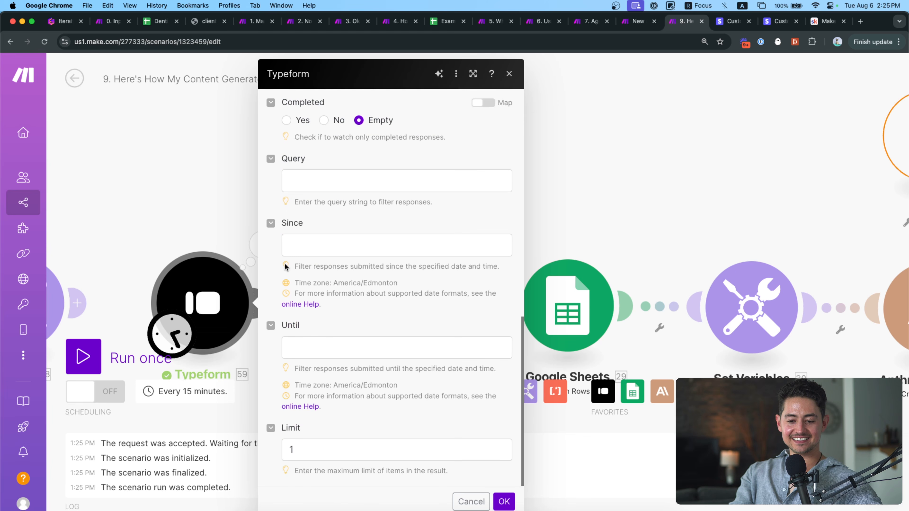
pyautogui.click(357, 450)
pyautogui.write('0')
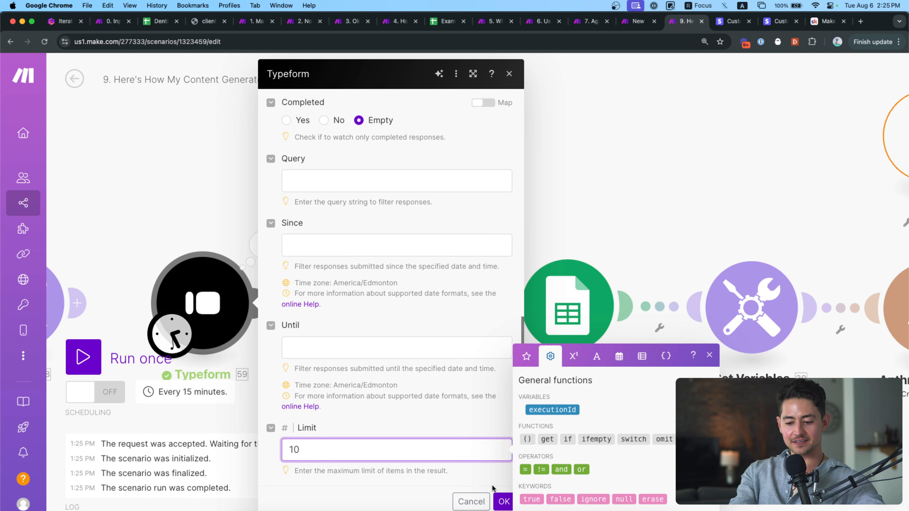
pyautogui.scroll(15, 394, 448)
pyautogui.click(298, 452)
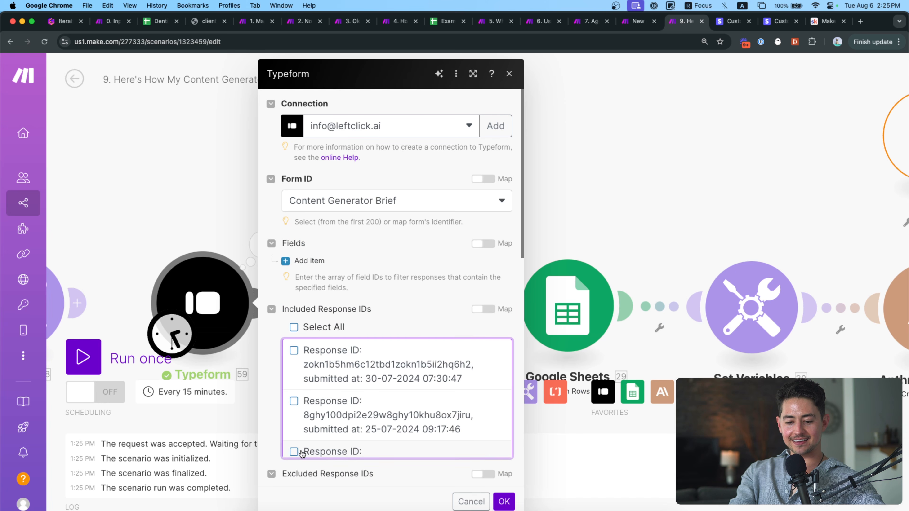
pyautogui.click(504, 501)
pyautogui.rightClick(186, 288)
pyautogui.click(200, 311)
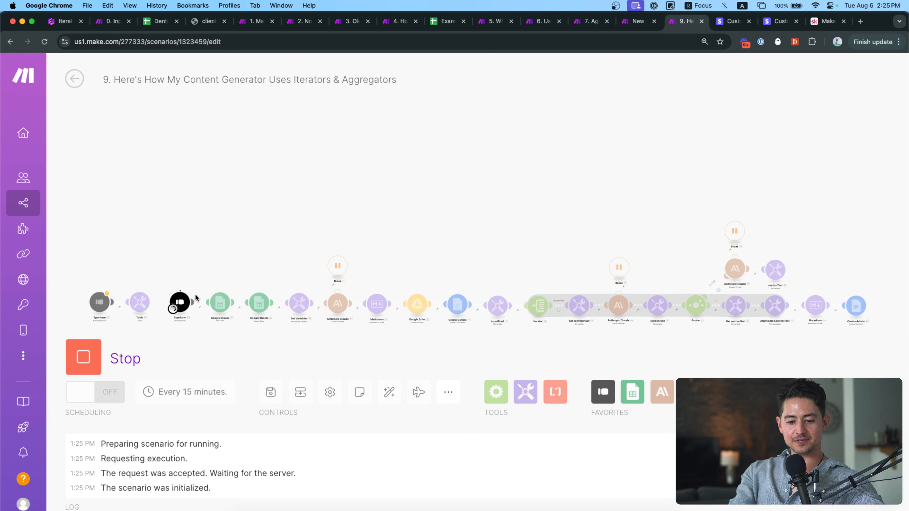
# Review the Typeform module's 10 new bundles, expanding the first and second bundles' answers.
pyautogui.click(193, 290)
pyautogui.scroll(-8, 273, 380)
pyautogui.scroll(8, 261, 316)
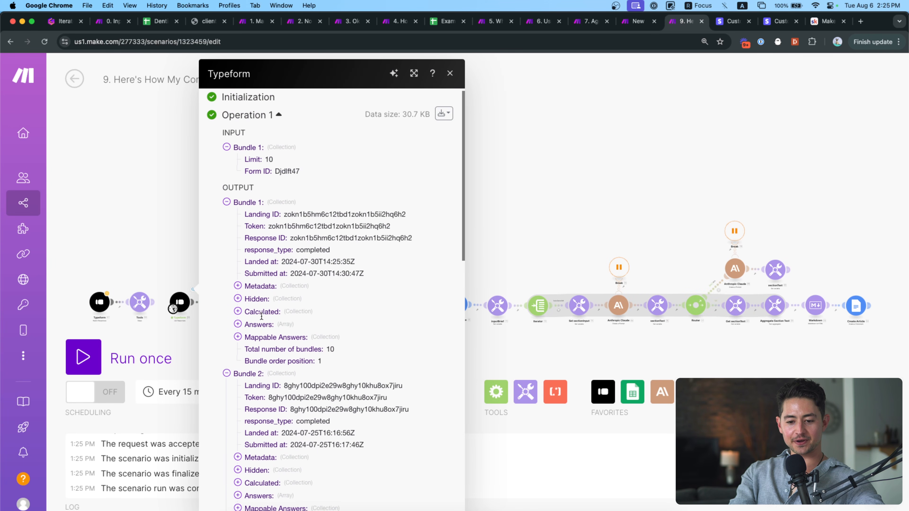
pyautogui.scroll(1, 261, 317)
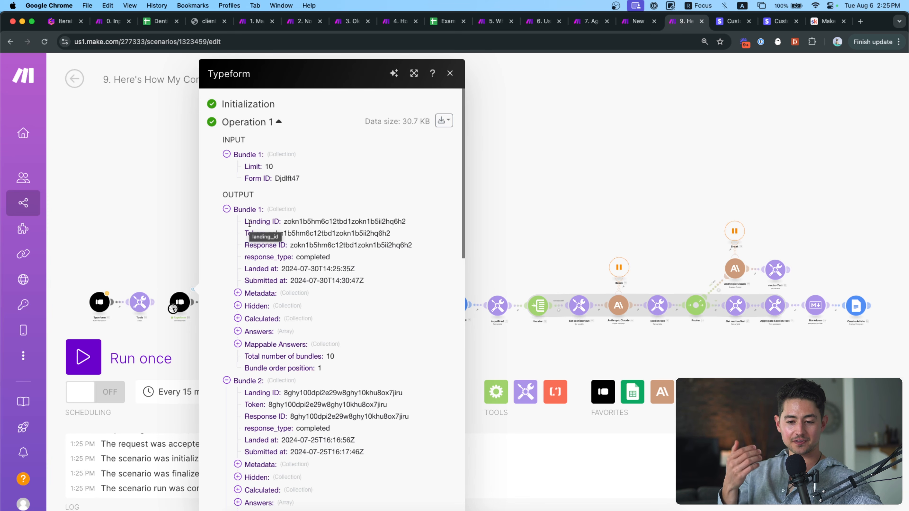
pyautogui.click(270, 350)
pyautogui.scroll(-5, 271, 358)
pyautogui.click(272, 384)
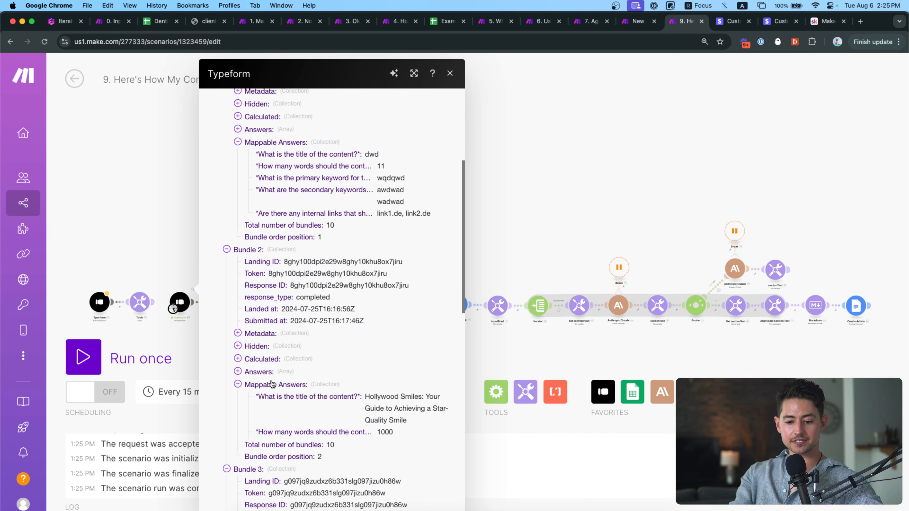
pyautogui.scroll(-3, 272, 384)
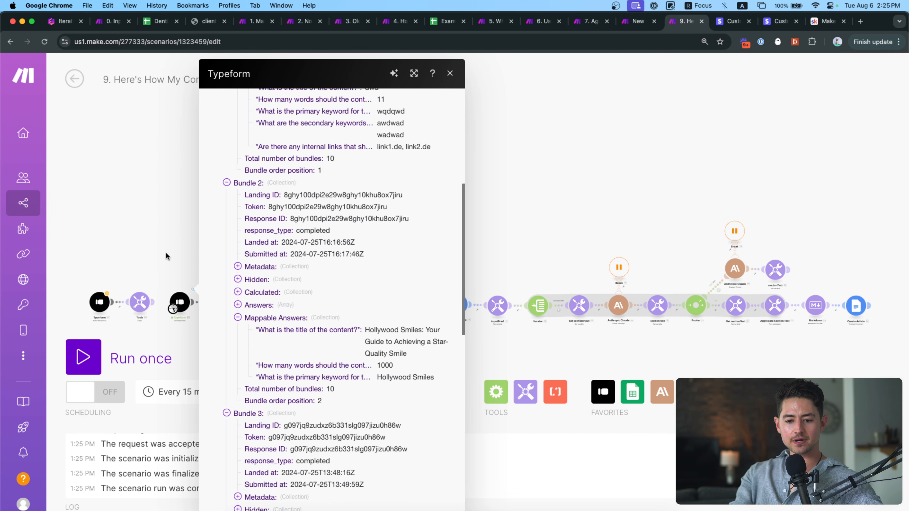
pyautogui.click(166, 256)
pyautogui.scroll(3, 180, 305)
# Tick only the 25-07-2024 Hollywood Smiles response under Included Response IDs and confirm.
pyautogui.click(180, 303)
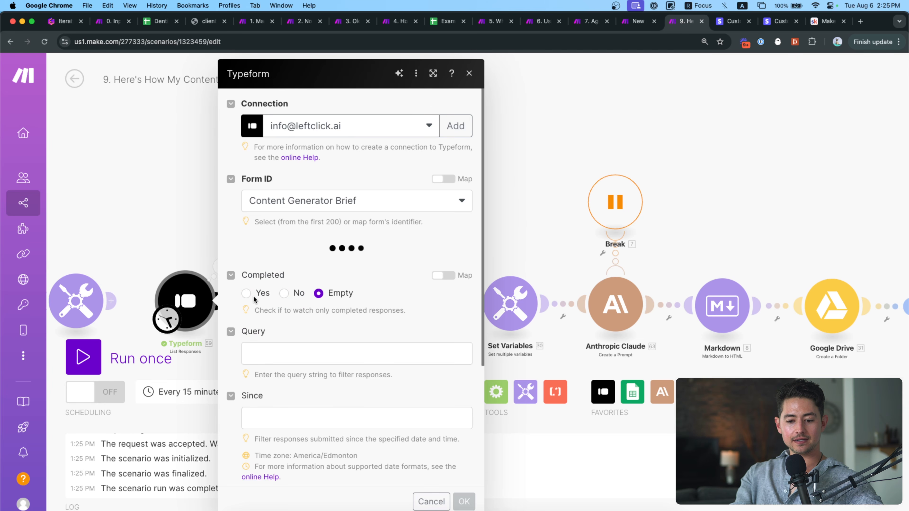
pyautogui.scroll(-5, 253, 295)
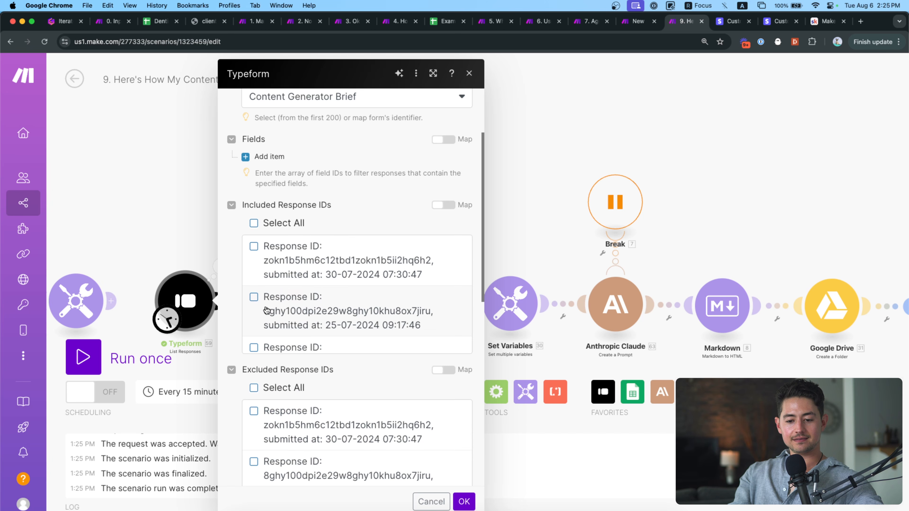
pyautogui.rightClick(290, 205)
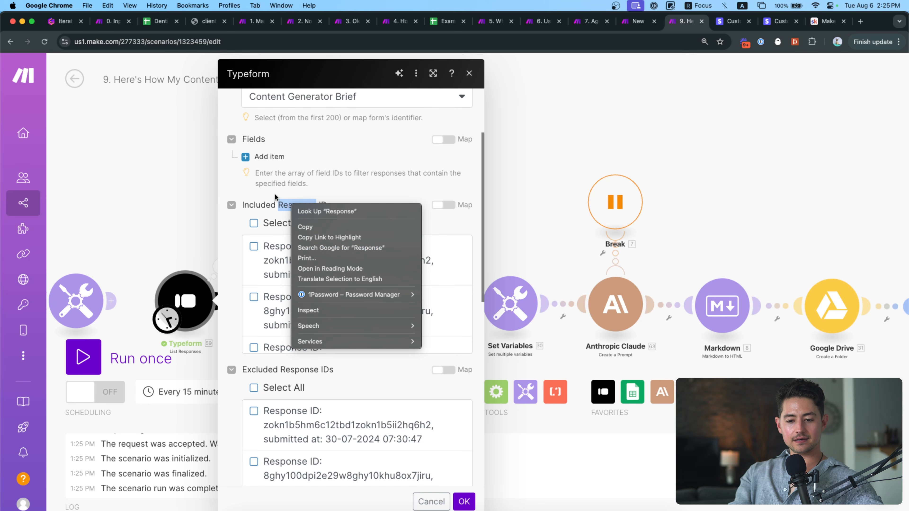
pyautogui.click(308, 254)
pyautogui.scroll(1, 308, 254)
pyautogui.click(253, 324)
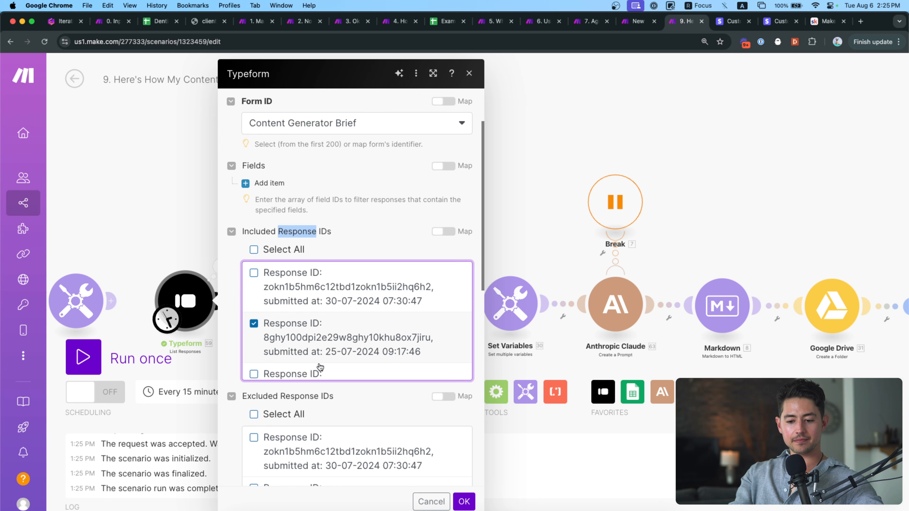
pyautogui.click(464, 501)
# Run only the Typeform module and check the returned Hollywood Smiles bundle's answers.
pyautogui.rightClick(183, 300)
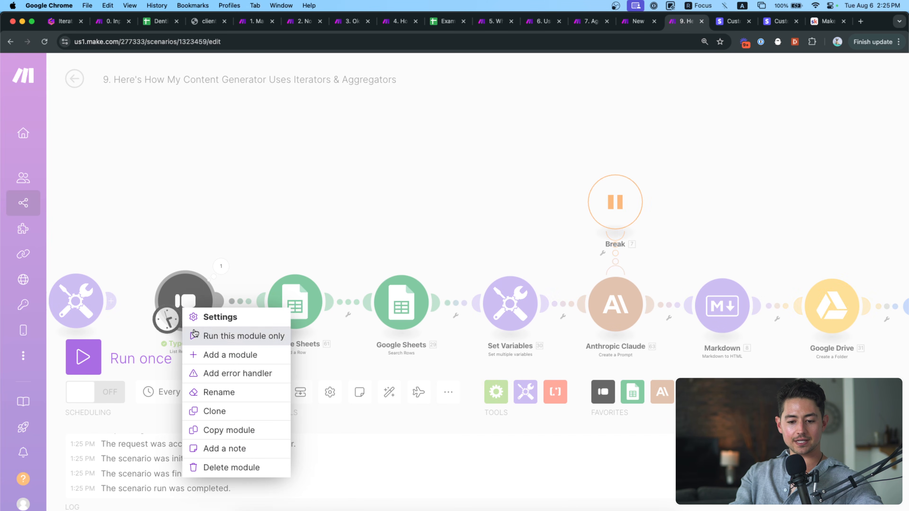
pyautogui.click(215, 335)
pyautogui.click(218, 279)
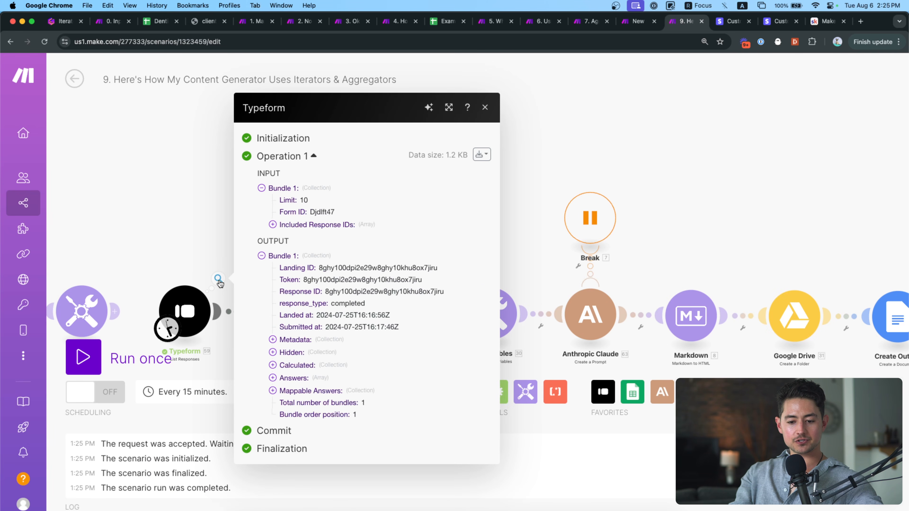
pyautogui.click(310, 391)
pyautogui.moveTo(163, 257); pyautogui.dragTo(150, 229)
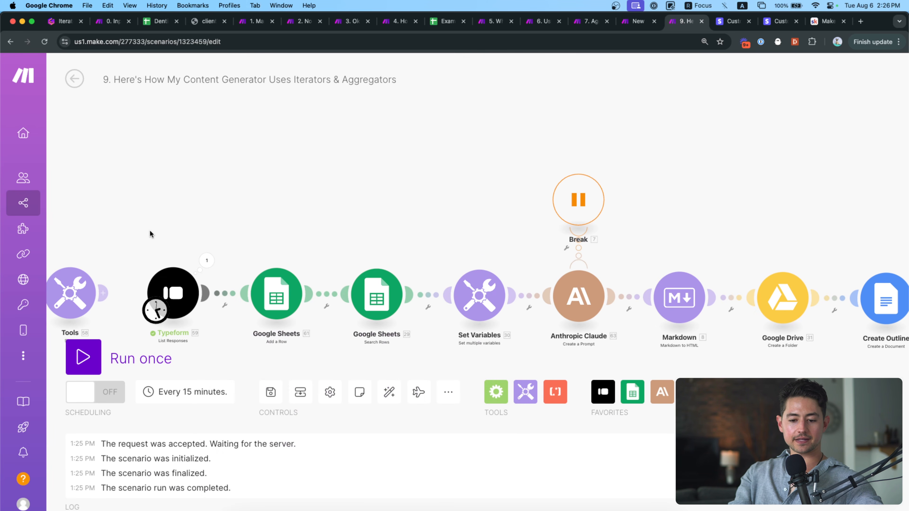
# Run the full scenario once and inspect the Typeform module's output from this run.
pyautogui.click(83, 357)
pyautogui.scroll(5, 173, 322)
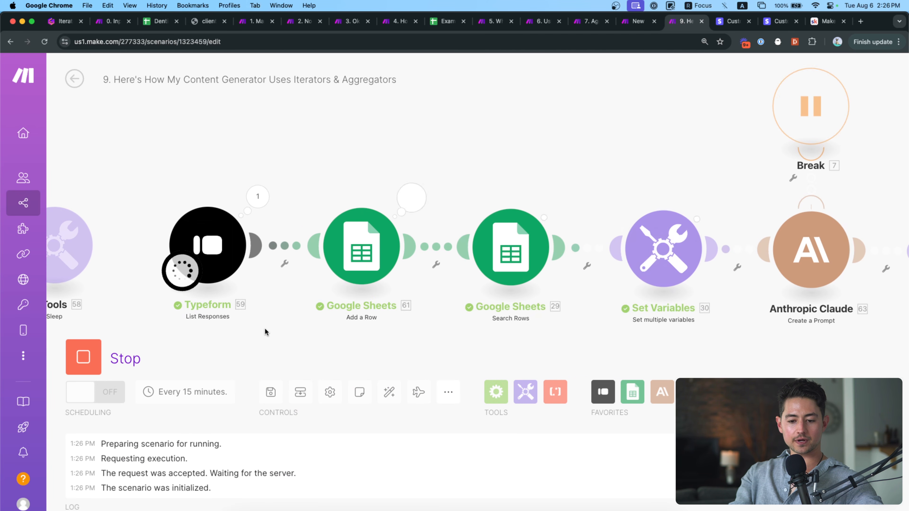
pyautogui.moveTo(265, 327); pyautogui.dragTo(235, 328)
pyautogui.click(228, 196)
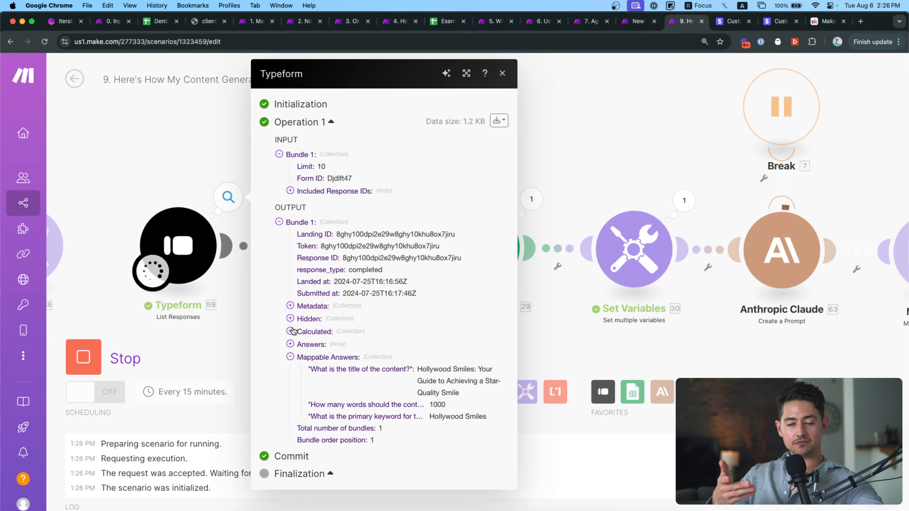
pyautogui.moveTo(222, 303); pyautogui.dragTo(369, 282)
pyautogui.moveTo(269, 300); pyautogui.dragTo(346, 299)
pyautogui.moveTo(250, 308); pyautogui.dragTo(204, 308)
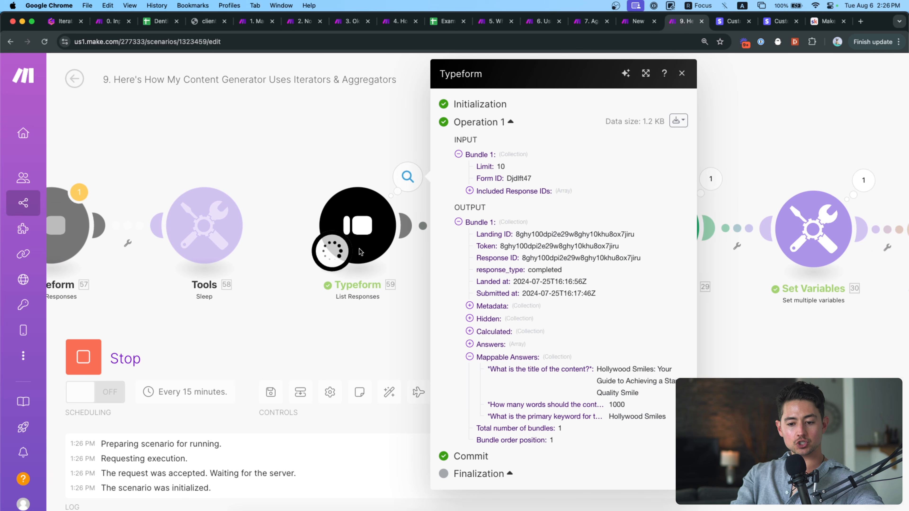
pyautogui.hscroll(5, 270, 294)
pyautogui.click(591, 319)
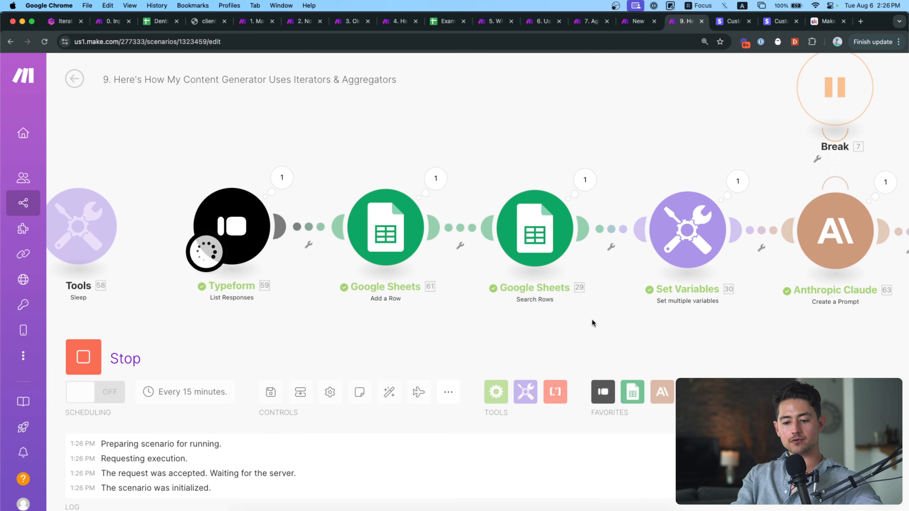
pyautogui.moveTo(592, 319); pyautogui.dragTo(474, 332)
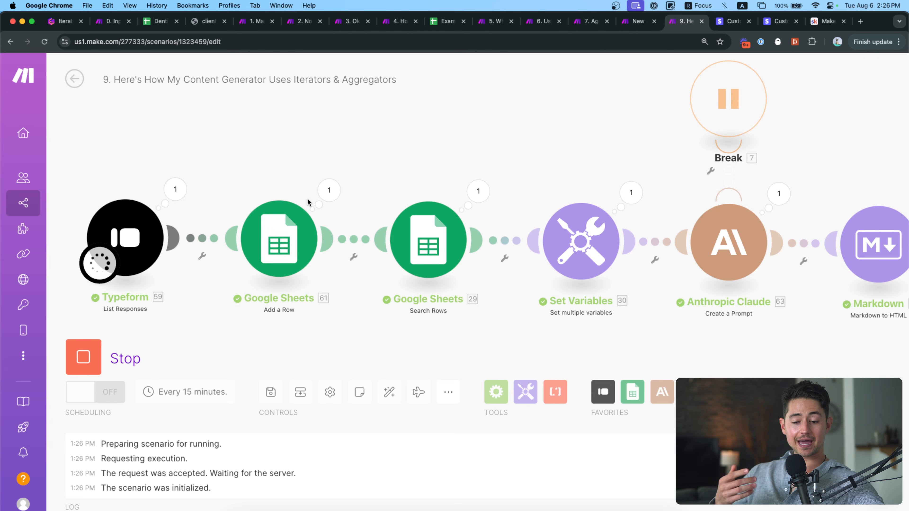
# Check the Add a Row output confirming the brief was written as row 73 of the Main sheet.
pyautogui.click(326, 204)
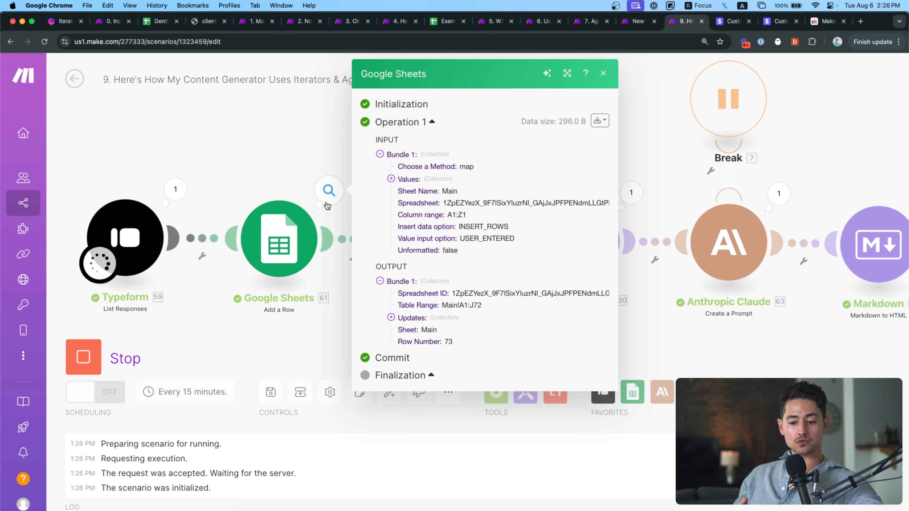
pyautogui.click(404, 320)
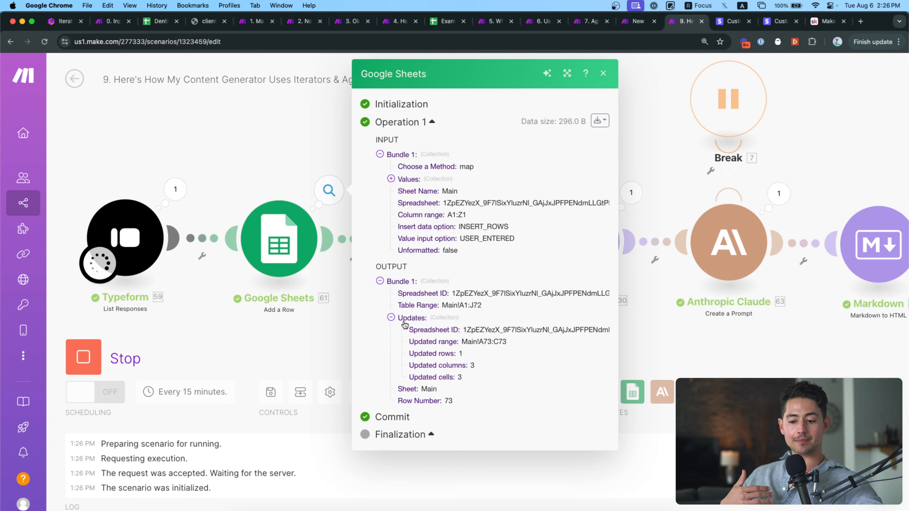
pyautogui.click(404, 322)
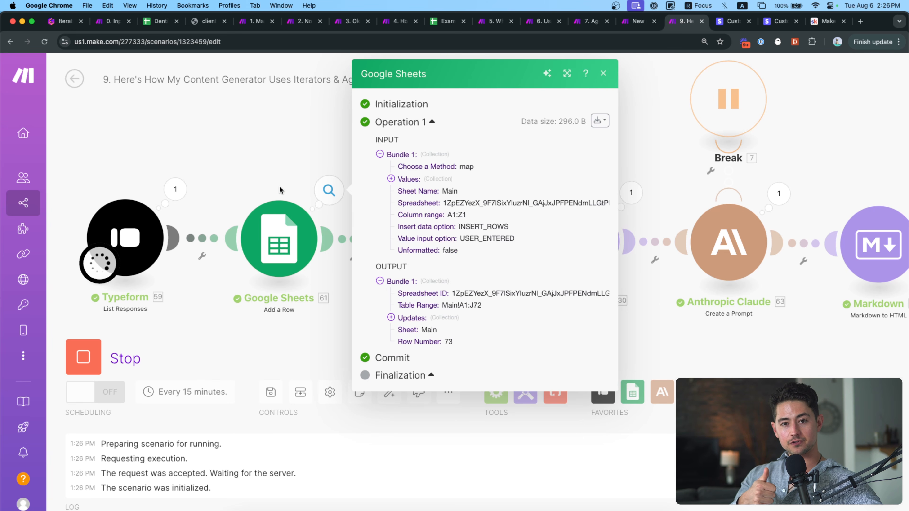
pyautogui.click(256, 148)
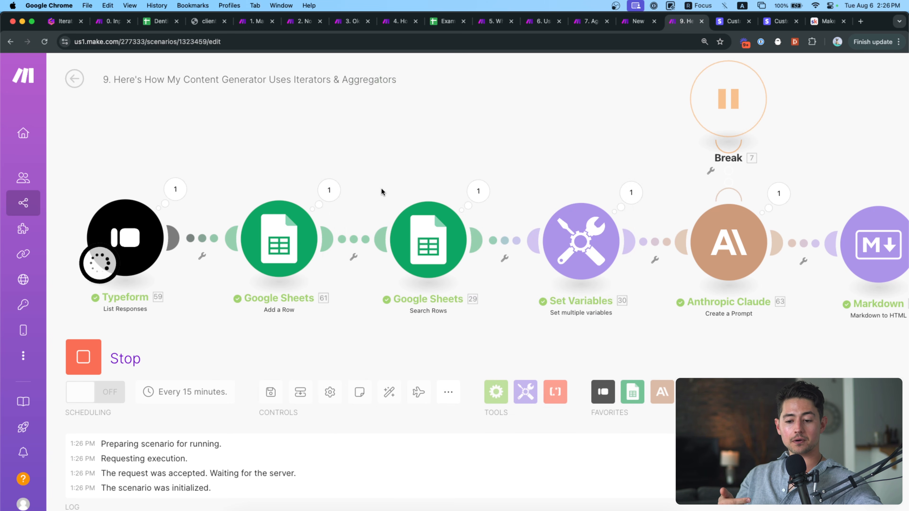
pyautogui.moveTo(381, 188); pyautogui.dragTo(319, 183)
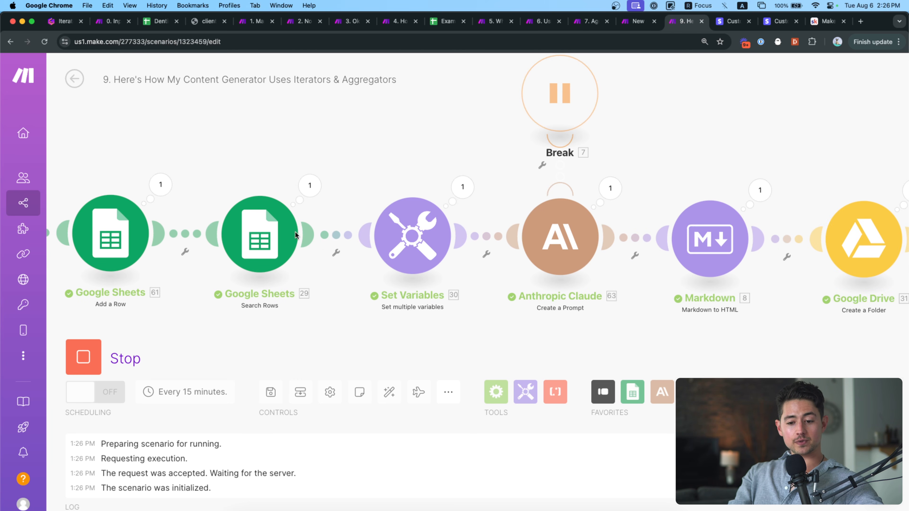
# Inspect the Search Rows output, including its maximum returned rows setting.
pyautogui.click(310, 186)
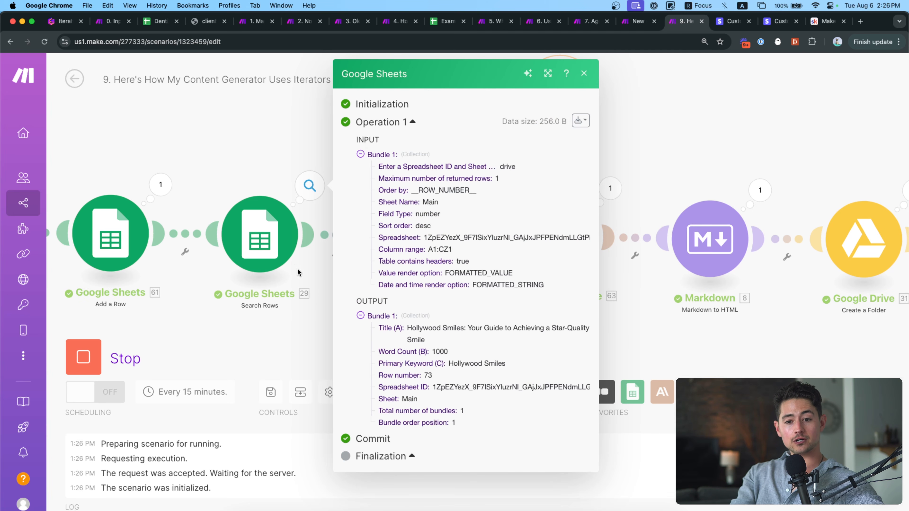
pyautogui.click(272, 181)
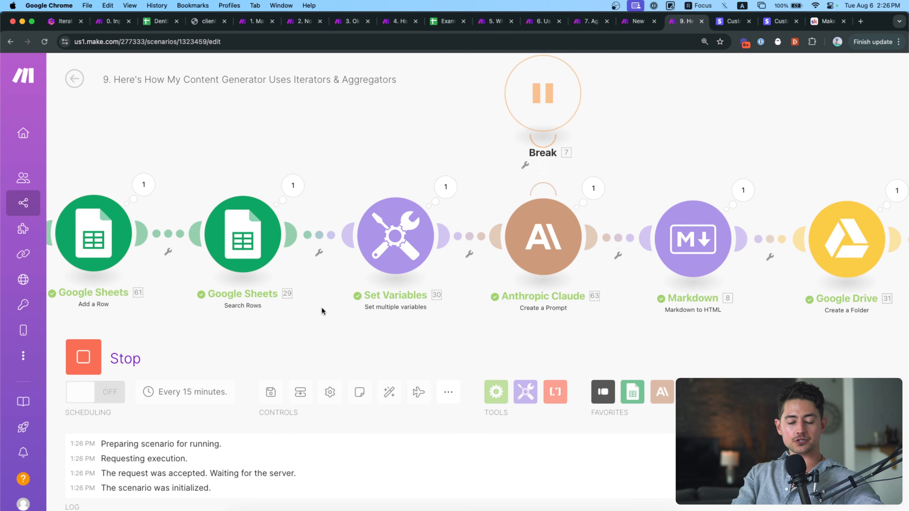
pyautogui.click(292, 187)
pyautogui.scroll(5, 449, 200)
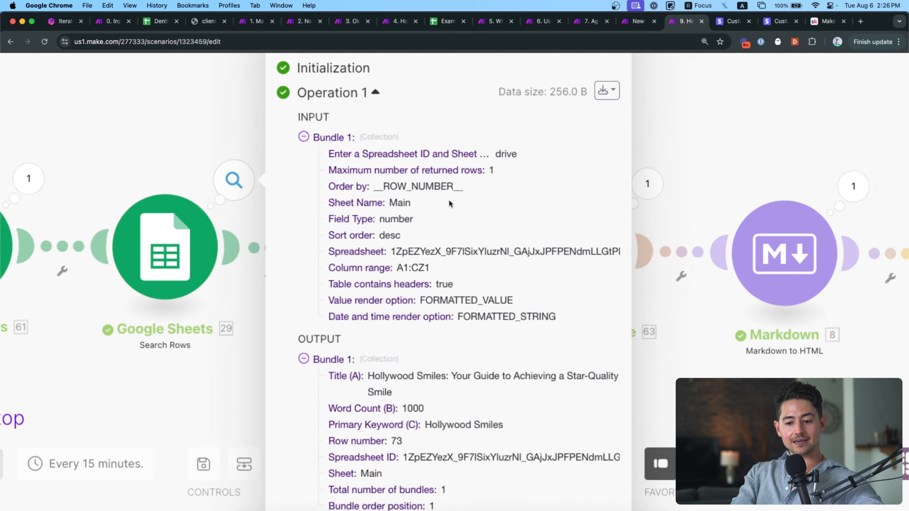
pyautogui.moveTo(429, 178); pyautogui.dragTo(476, 179)
pyautogui.click(533, 140)
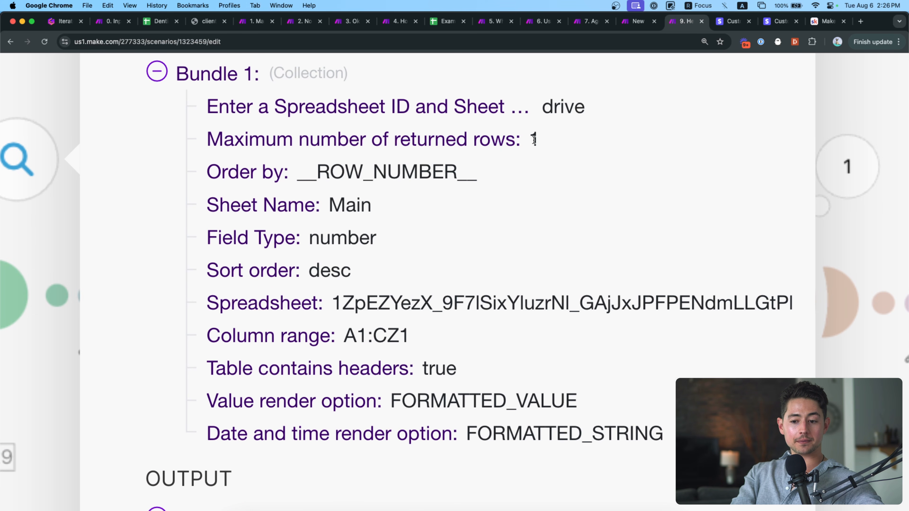
pyautogui.scroll(-5, 462, 228)
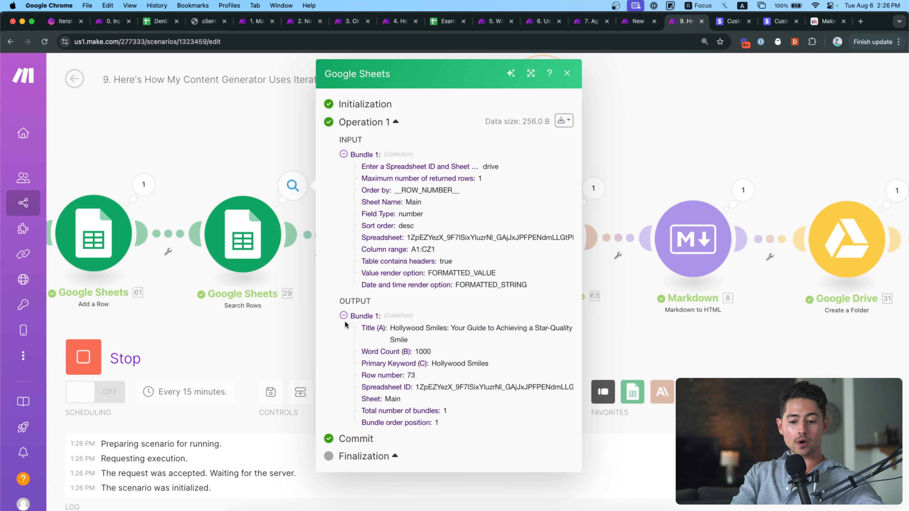
pyautogui.click(285, 306)
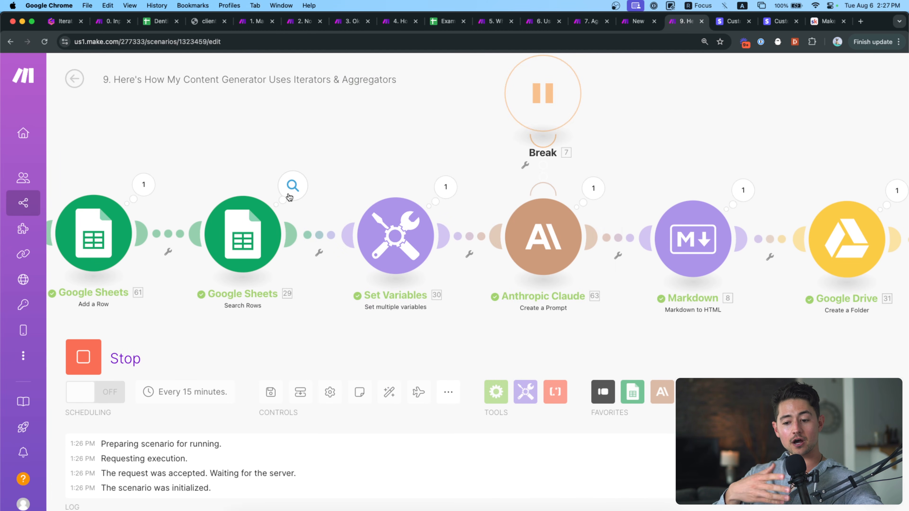
pyautogui.moveTo(390, 312); pyautogui.dragTo(284, 316)
# Glance at the Set Variables output, then reposition the canvas around that module.
pyautogui.click(327, 195)
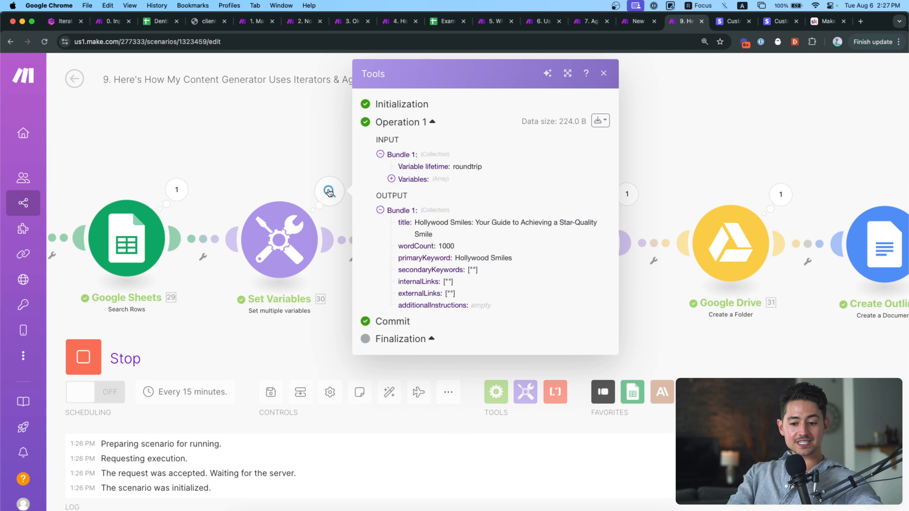
pyautogui.click(328, 191)
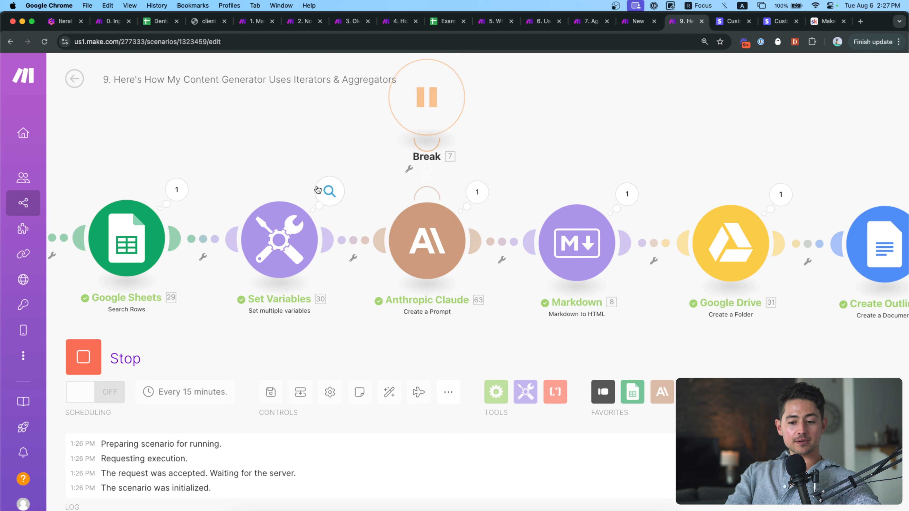
pyautogui.scroll(-5, 381, 201)
pyautogui.hscroll(5, 468, 258)
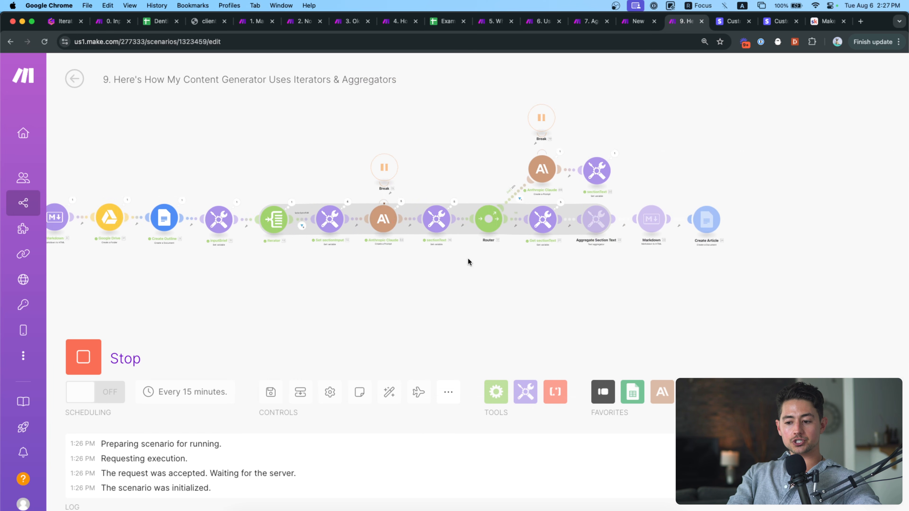
pyautogui.scroll(5, 520, 229)
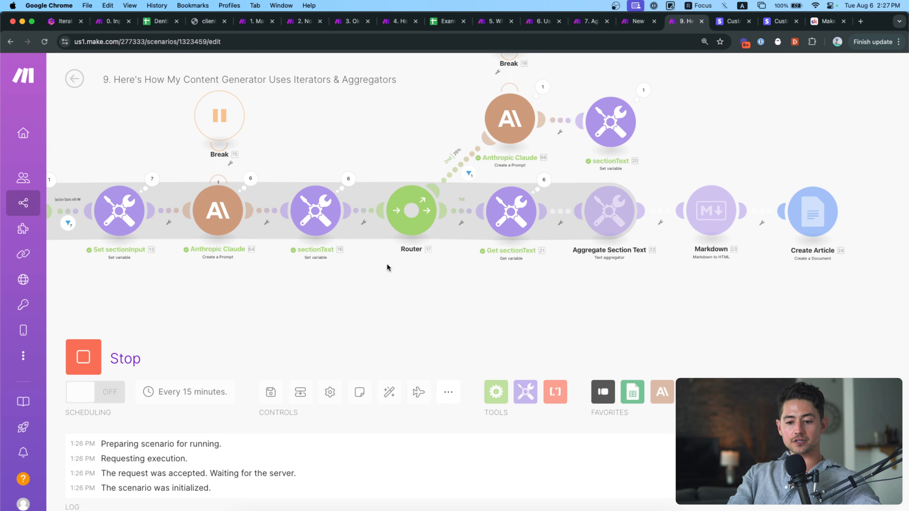
pyautogui.hscroll(-5, 387, 266)
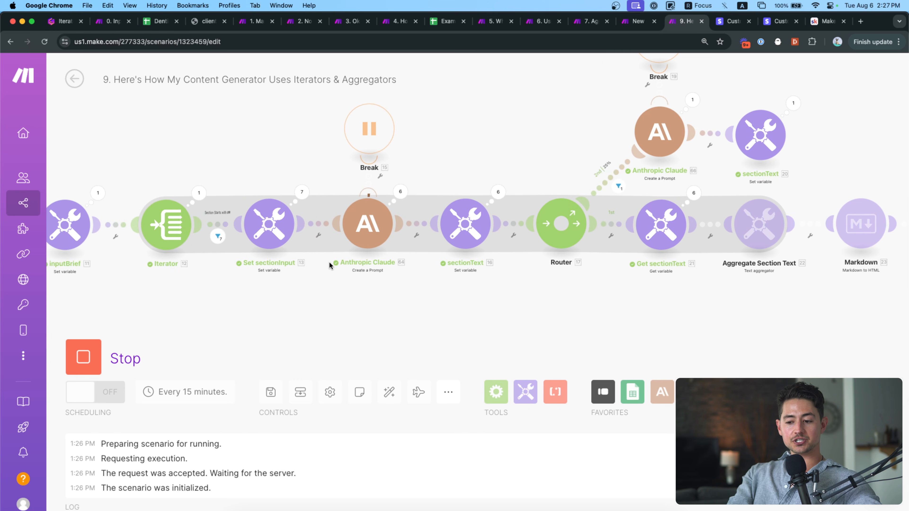
pyautogui.hscroll(-10, 321, 258)
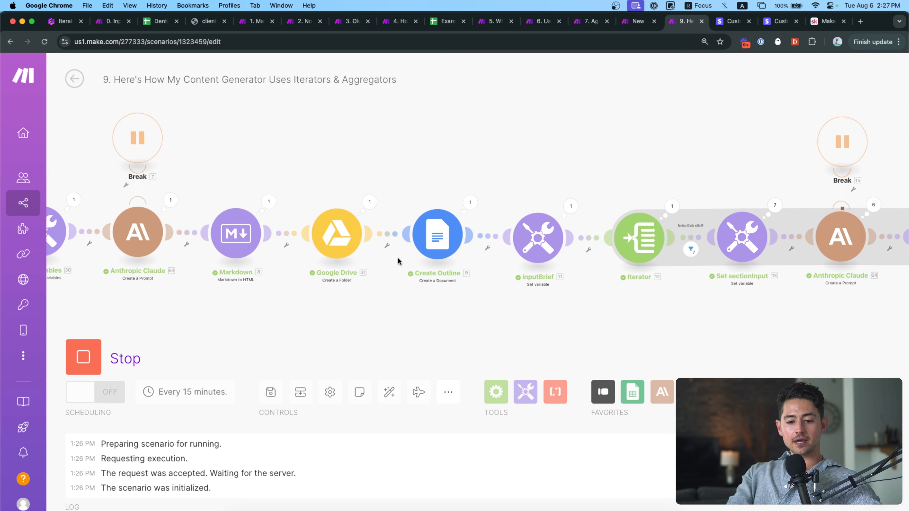
pyautogui.hscroll(-5, 398, 257)
pyautogui.scroll(3, 357, 230)
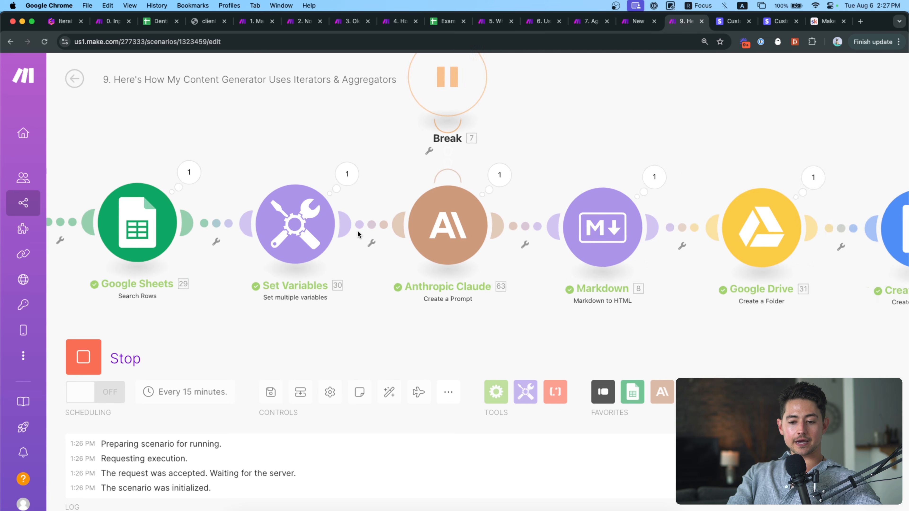
# Review the Set Variables keys secondaryKeywords, internalLinks, externalLinks and additionalInstructions.
pyautogui.click(347, 173)
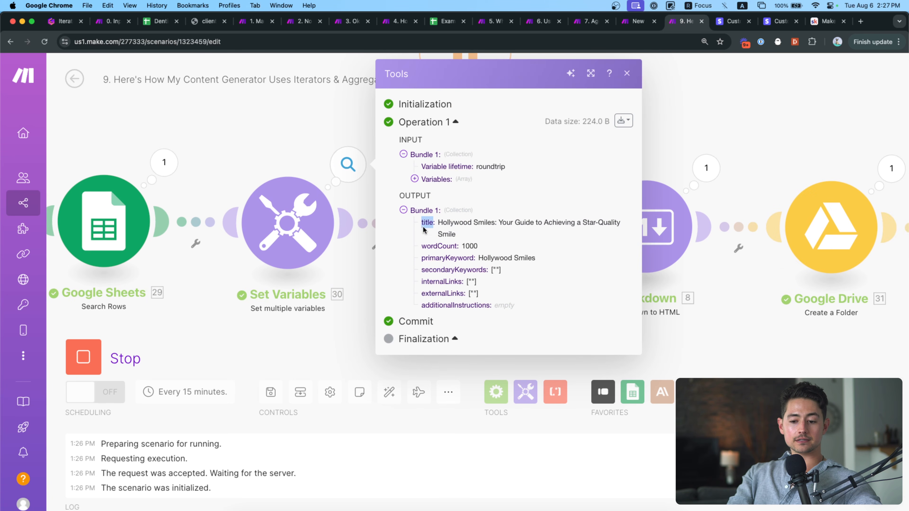
pyautogui.doubleClick(436, 269)
pyautogui.doubleClick(436, 282)
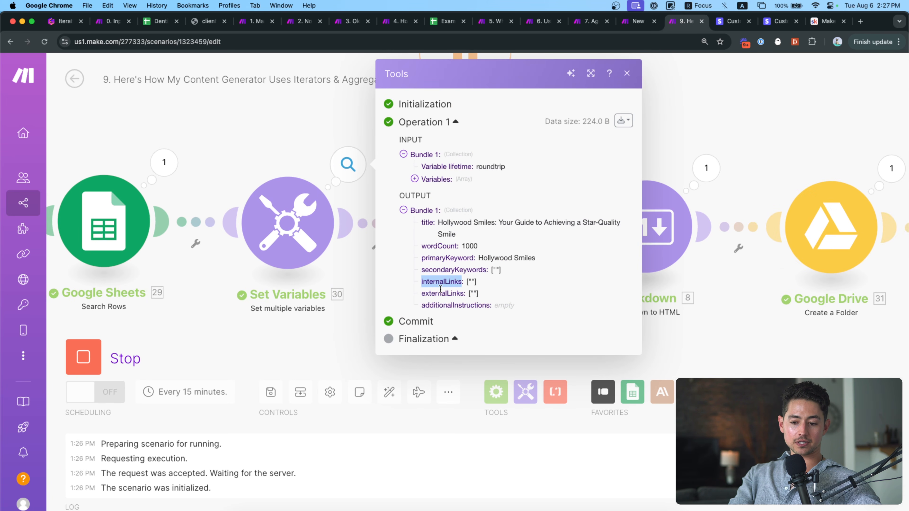
pyautogui.doubleClick(439, 292)
pyautogui.doubleClick(448, 304)
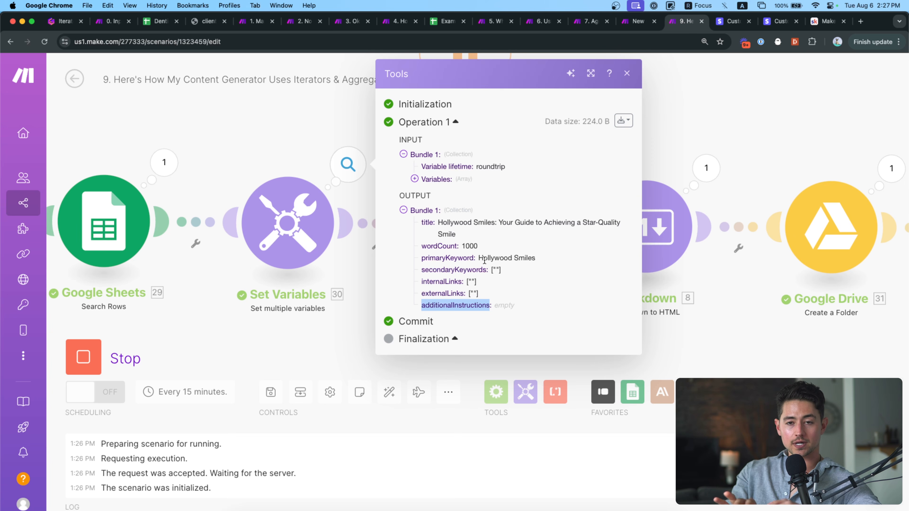
pyautogui.click(336, 275)
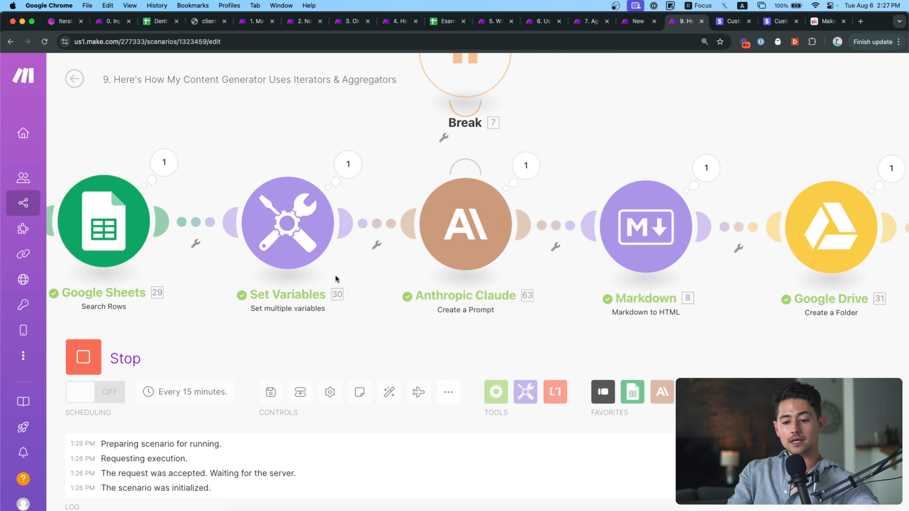
# Pan across the rest of the workflow, through Create Outline, as the run finishes.
pyautogui.scroll(-5, 335, 308)
pyautogui.moveTo(295, 313); pyautogui.dragTo(362, 290)
pyautogui.scroll(2, 396, 233)
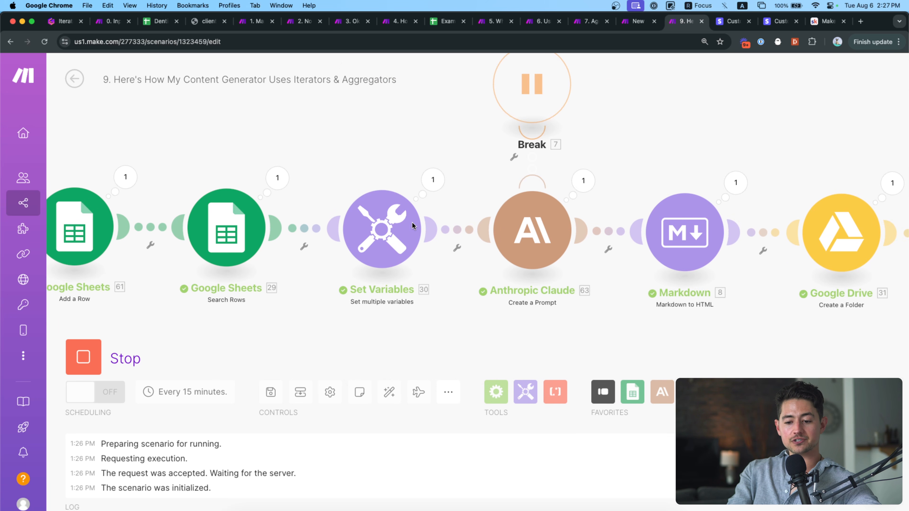
pyautogui.moveTo(450, 293); pyautogui.dragTo(350, 293)
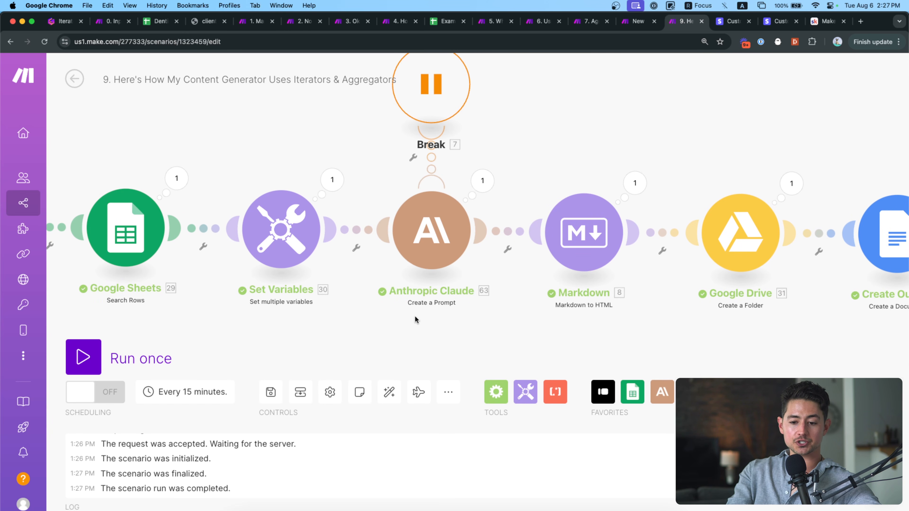
pyautogui.moveTo(414, 315); pyautogui.dragTo(458, 318)
pyautogui.moveTo(407, 303); pyautogui.dragTo(434, 302)
pyautogui.click(355, 219)
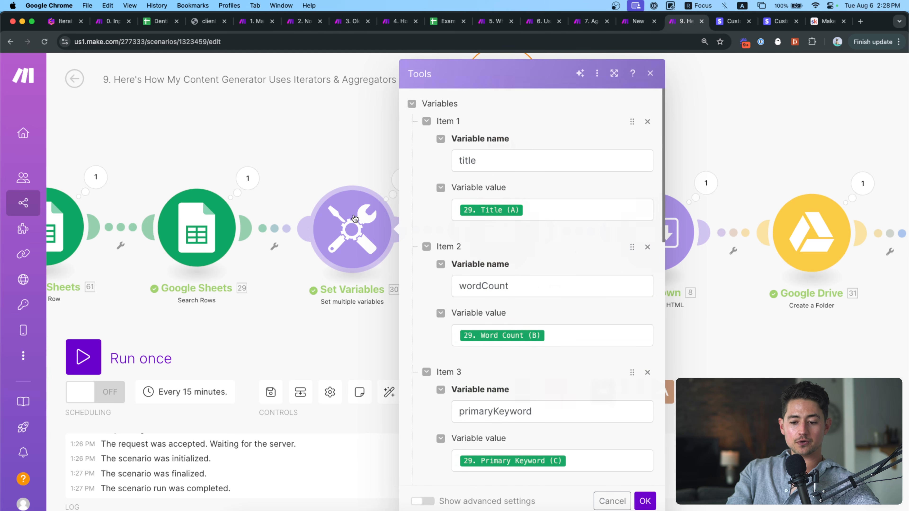
pyautogui.click(544, 208)
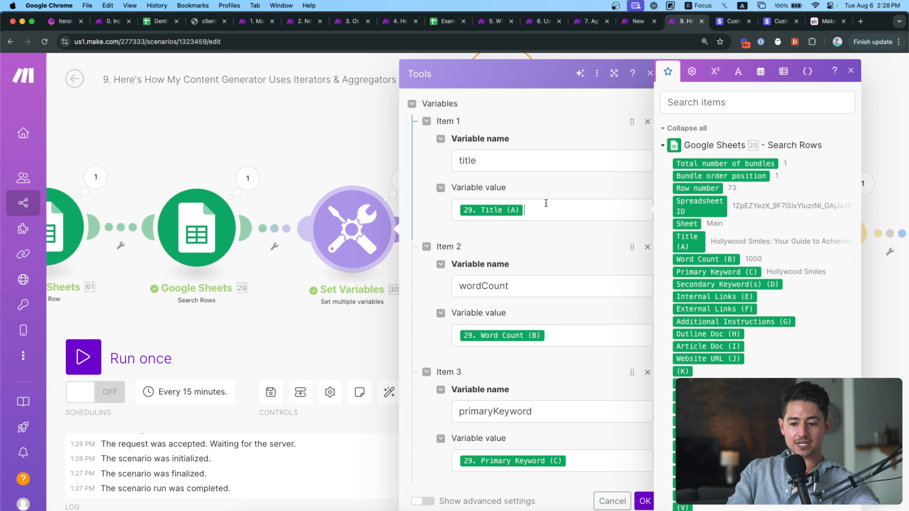
pyautogui.click(565, 325)
pyautogui.scroll(-4, 567, 328)
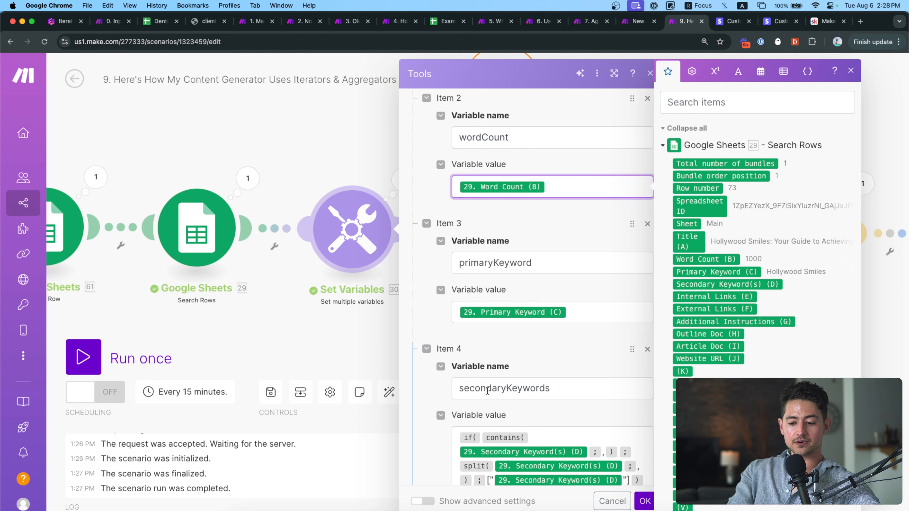
pyautogui.scroll(-3, 487, 391)
pyautogui.click(369, 328)
pyautogui.moveTo(532, 324); pyautogui.dragTo(450, 325)
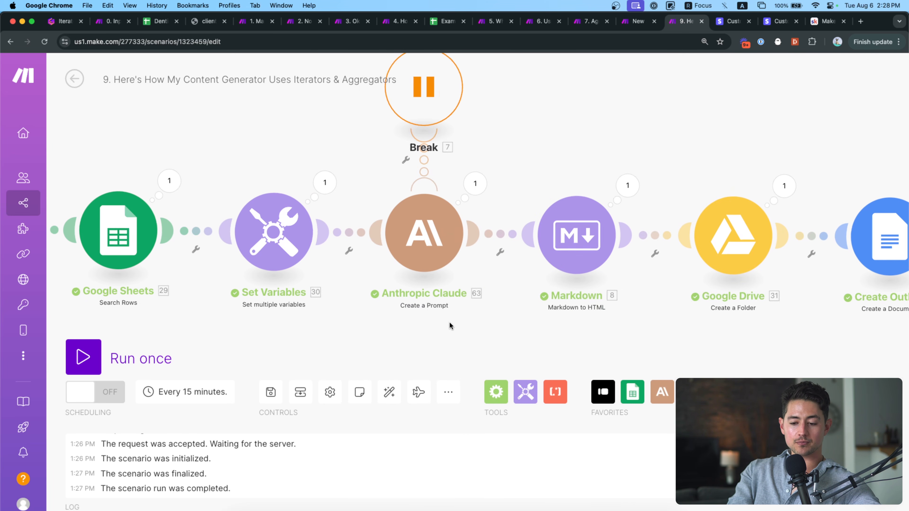
pyautogui.click(424, 233)
pyautogui.scroll(-1, 522, 309)
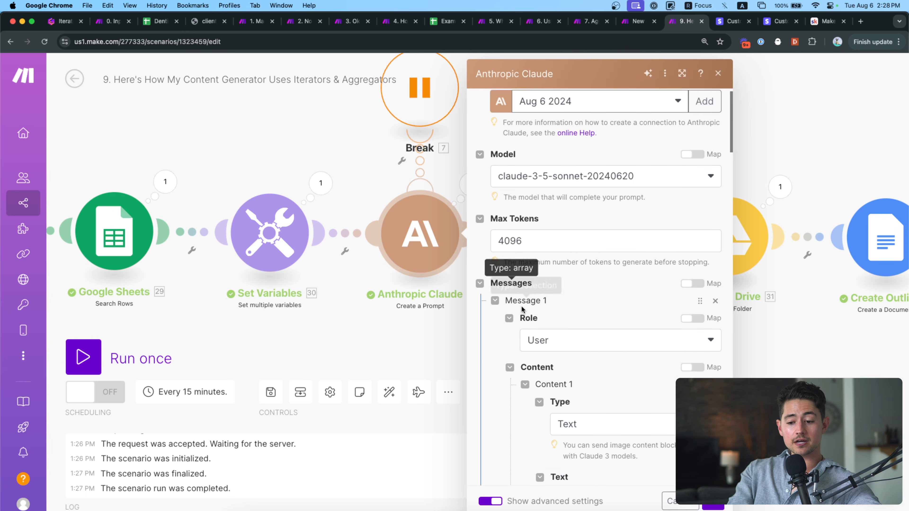
pyautogui.scroll(-15, 522, 309)
pyautogui.scroll(5, 522, 310)
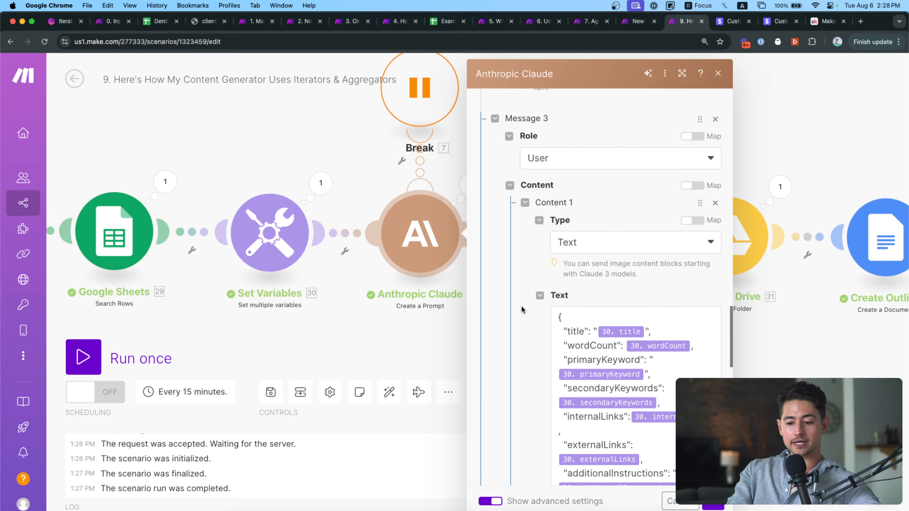
pyautogui.scroll(-3, 521, 310)
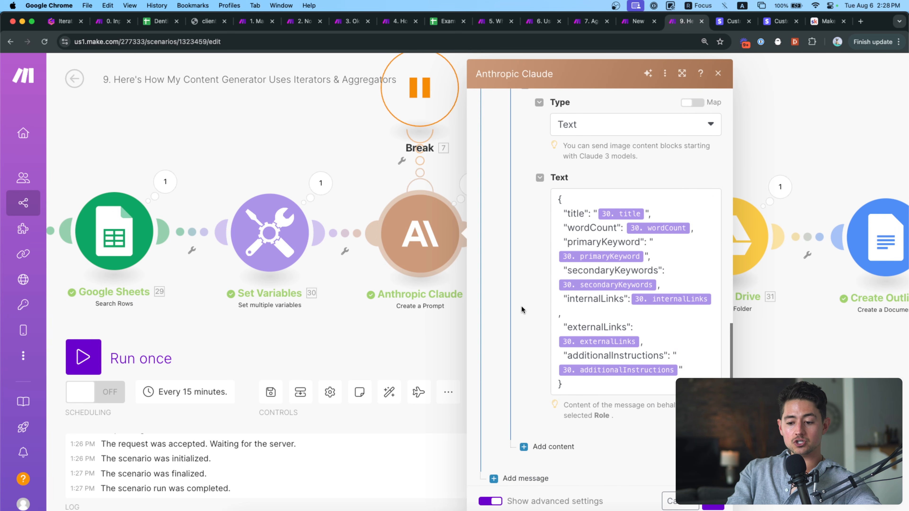
pyautogui.click(297, 244)
pyautogui.click(469, 210)
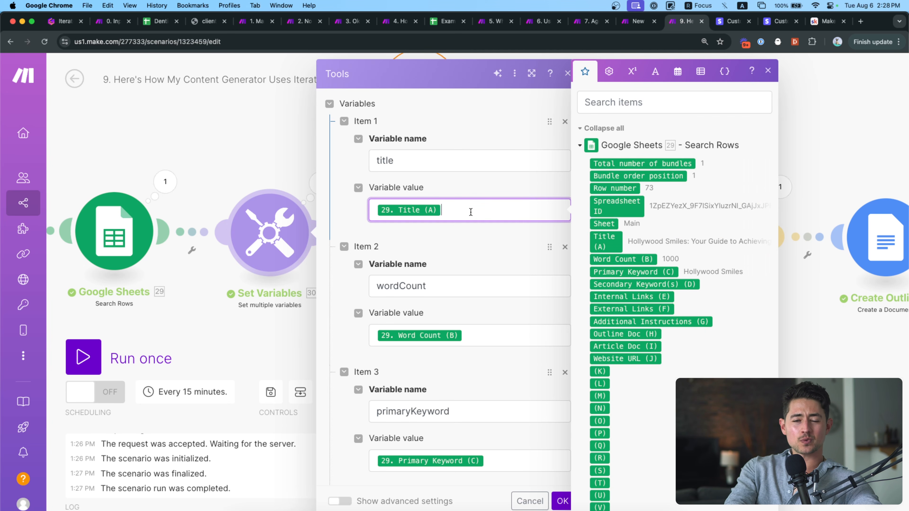
pyautogui.press('BackSpace')
pyautogui.write('How to make p')
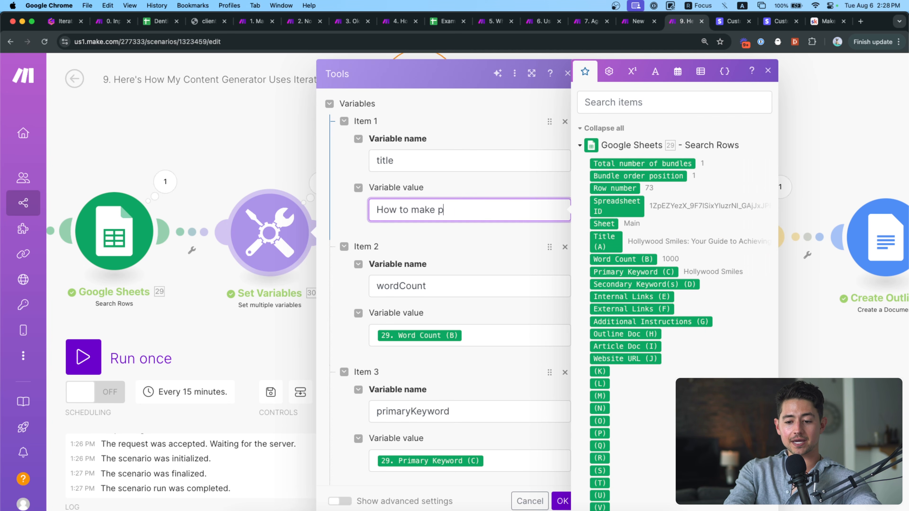
pyautogui.write('ineapple pizza')
pyautogui.click(503, 234)
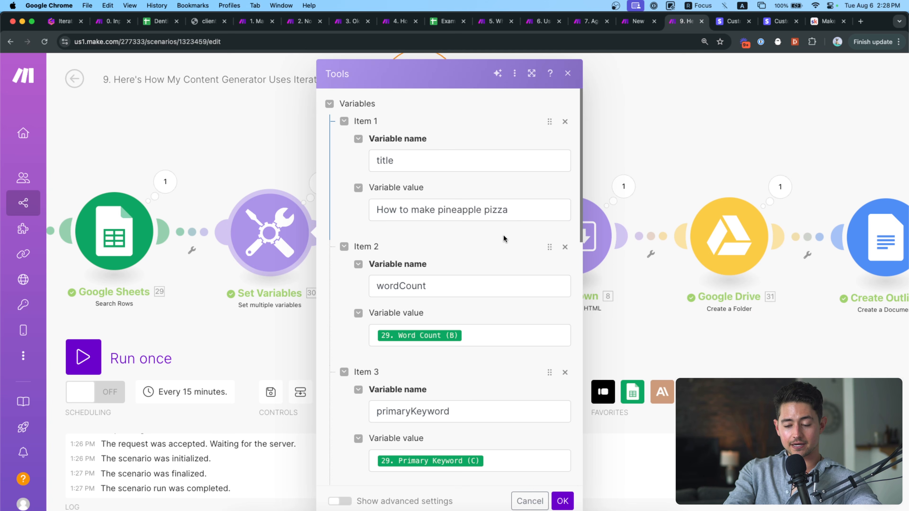
pyautogui.moveTo(522, 213); pyautogui.dragTo(333, 215)
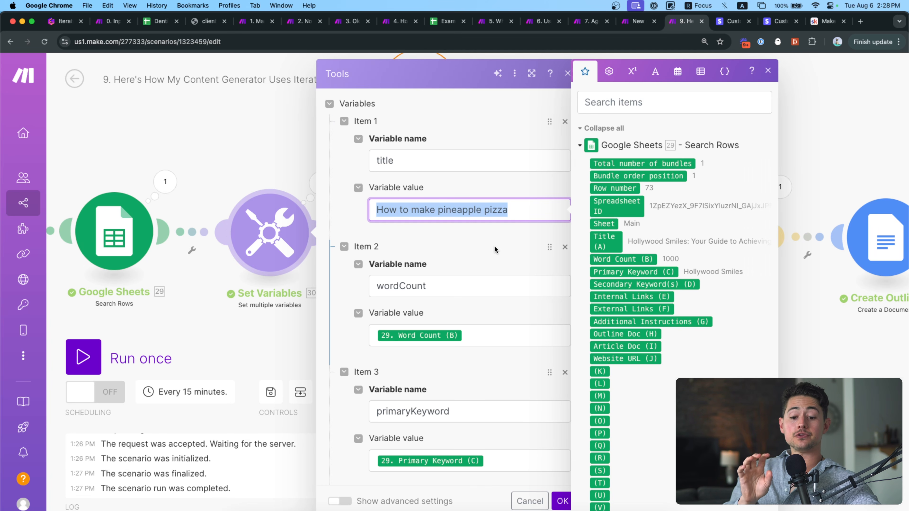
pyautogui.press('BackSpace')
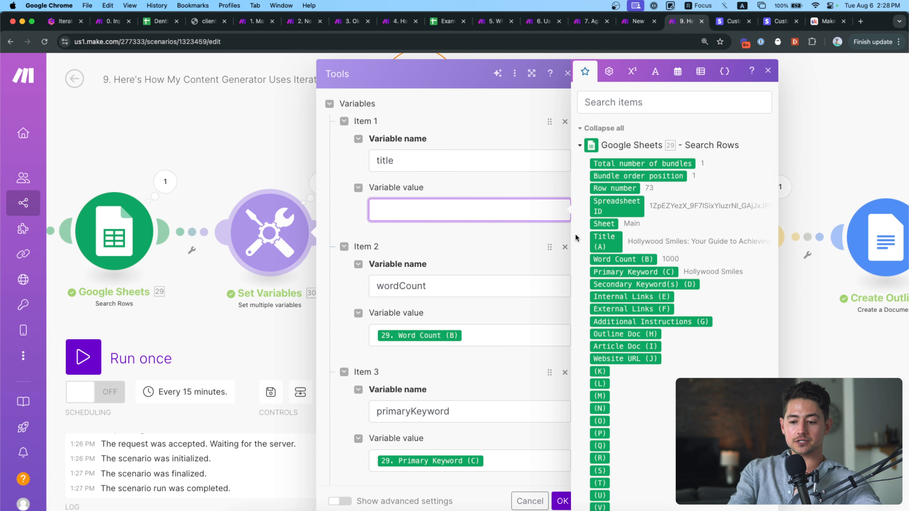
pyautogui.click(606, 241)
pyautogui.click(562, 501)
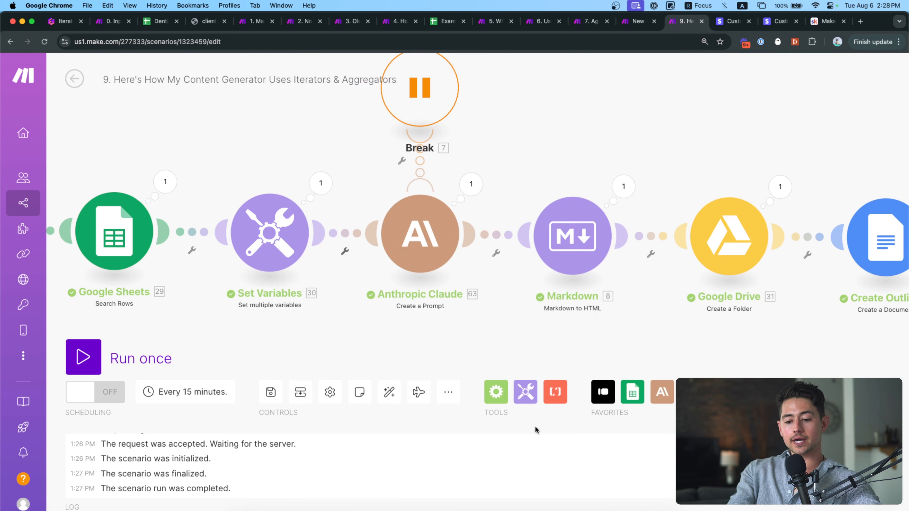
pyautogui.hscroll(3, 488, 326)
pyautogui.scroll(-2, 468, 338)
pyautogui.moveTo(468, 339); pyautogui.dragTo(401, 332)
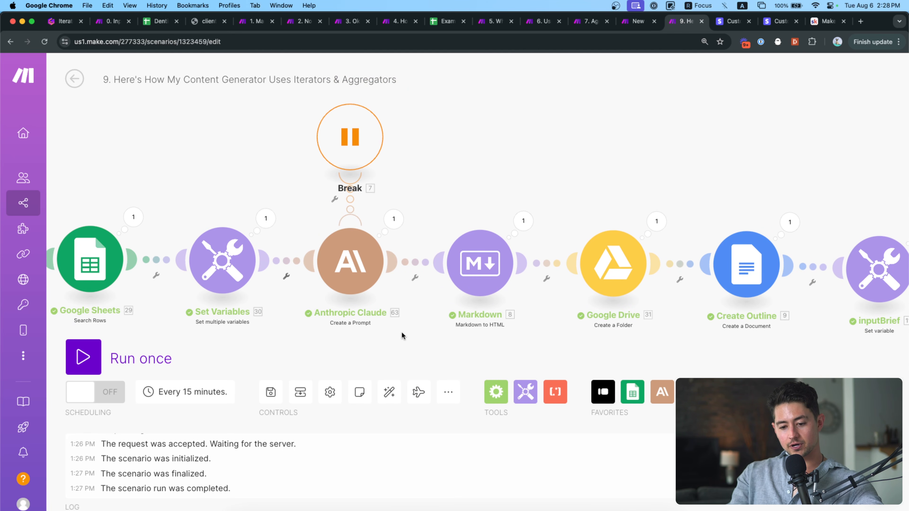
# Read Claude's generated outline: the Hollywood Smiles title, Introduction, Definition and Evolution headings.
pyautogui.click(391, 226)
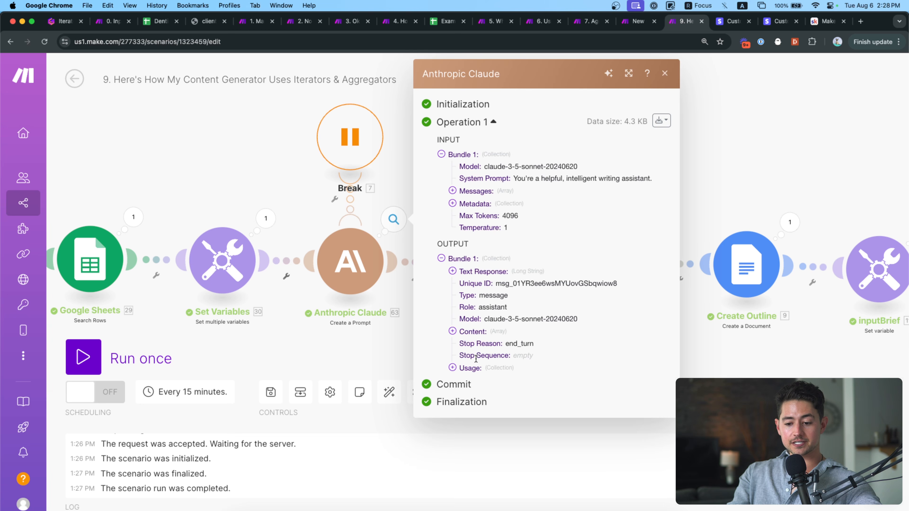
pyautogui.click(469, 274)
pyautogui.scroll(-3, 512, 250)
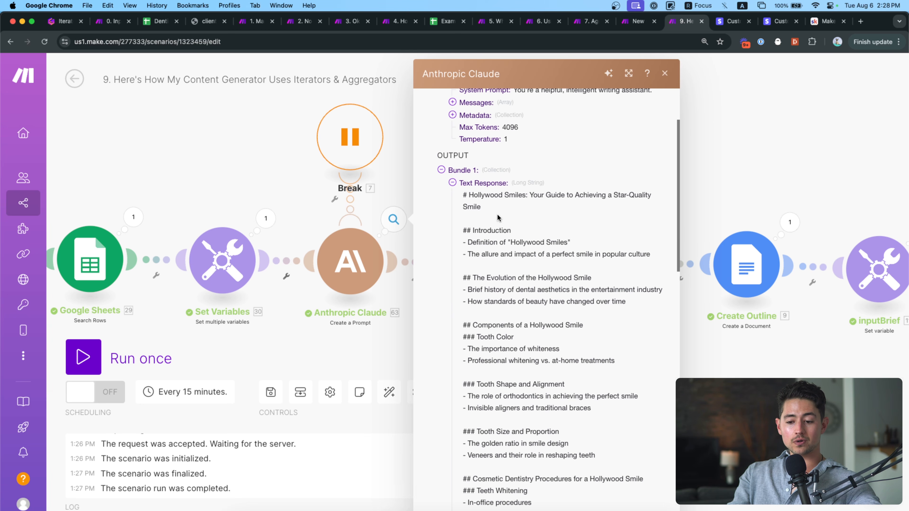
pyautogui.doubleClick(493, 197)
pyautogui.tripleClick(492, 197)
pyautogui.scroll(-2, 525, 257)
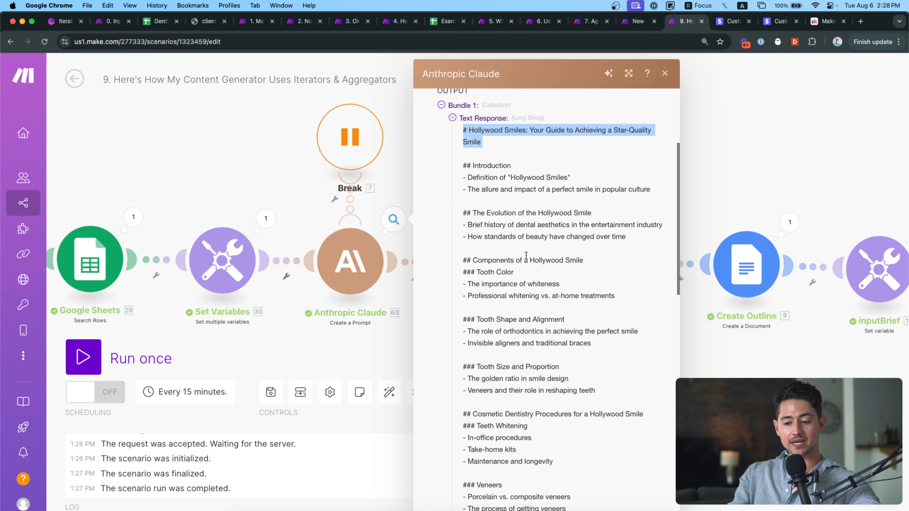
pyautogui.tripleClick(493, 165)
pyautogui.tripleClick(493, 178)
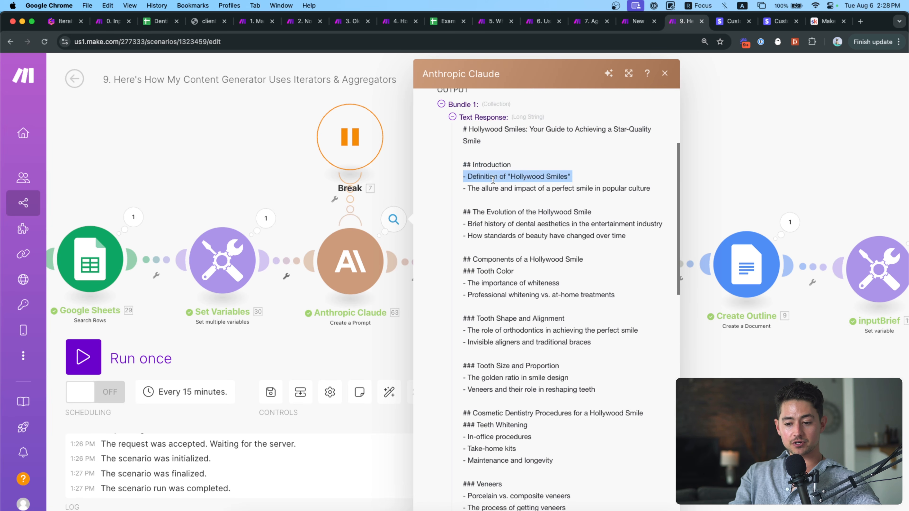
pyautogui.tripleClick(515, 212)
pyautogui.scroll(-8, 540, 268)
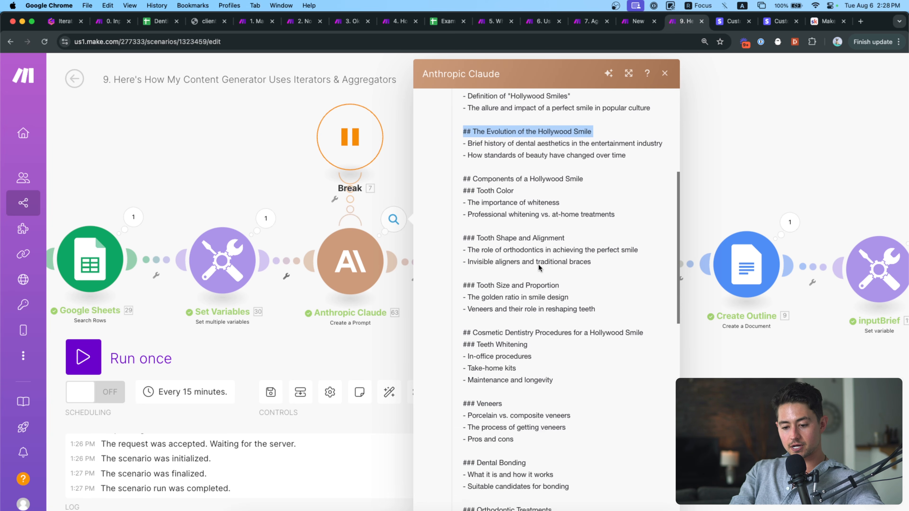
pyautogui.press('Escape')
# Inspect the Markdown module's input text, highlighting the title line and its # and ## heading markers.
pyautogui.hscroll(3, 322, 253)
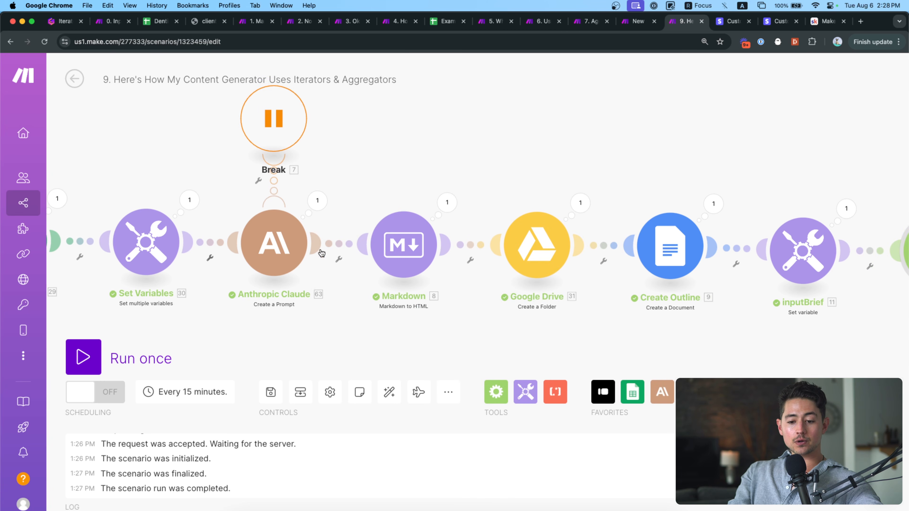
pyautogui.hscroll(3, 340, 251)
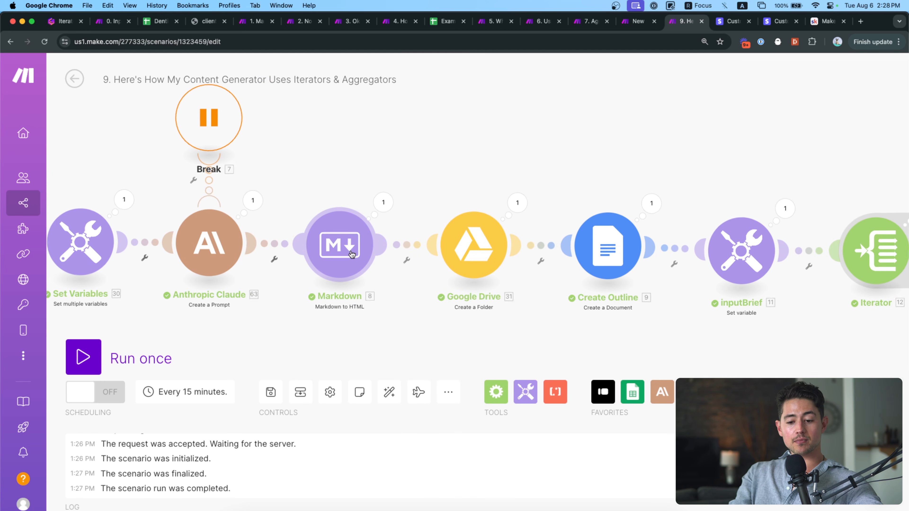
pyautogui.scroll(3, 339, 231)
pyautogui.click(409, 183)
pyautogui.click(492, 188)
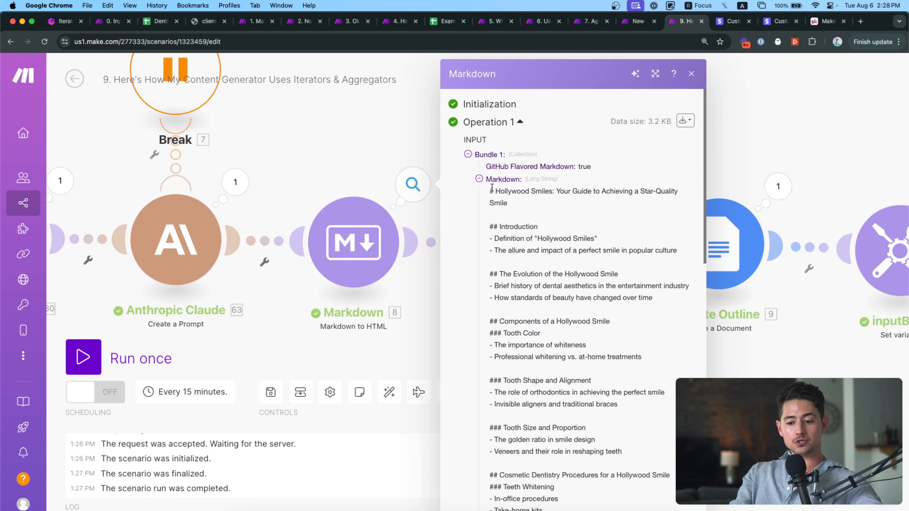
pyautogui.moveTo(493, 196); pyautogui.dragTo(526, 218)
pyautogui.scroll(5, 512, 199)
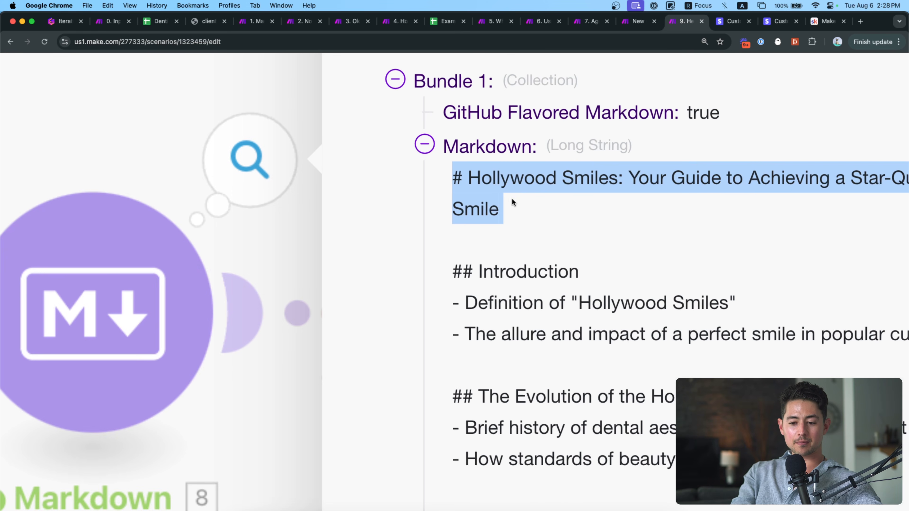
pyautogui.click(461, 180)
pyautogui.moveTo(463, 179); pyautogui.dragTo(454, 179)
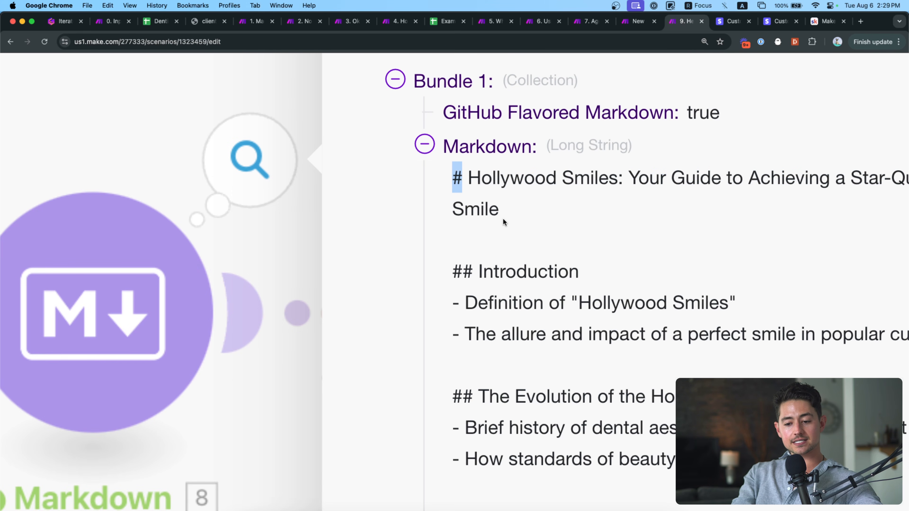
pyautogui.moveTo(451, 271); pyautogui.dragTo(474, 271)
# Expand the Markdown module's converted HTML output and check its h1 title line.
pyautogui.scroll(-5, 502, 269)
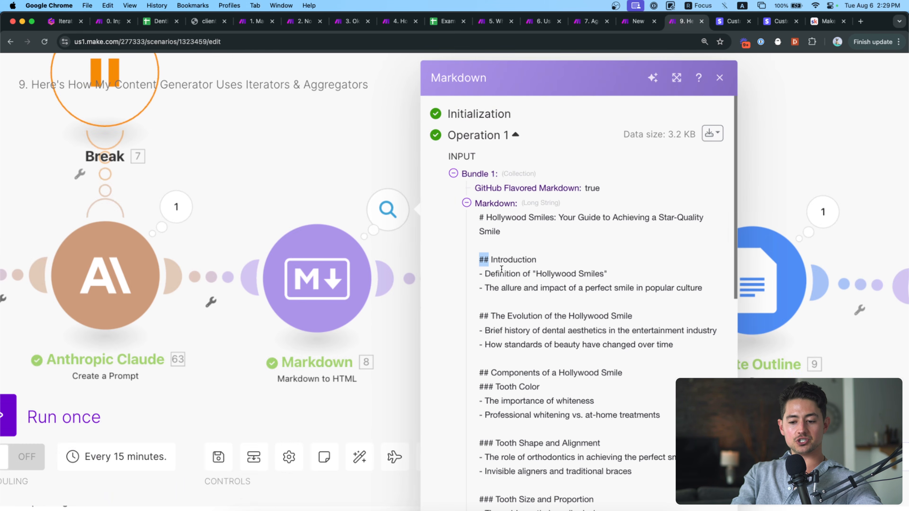
pyautogui.scroll(-10, 501, 269)
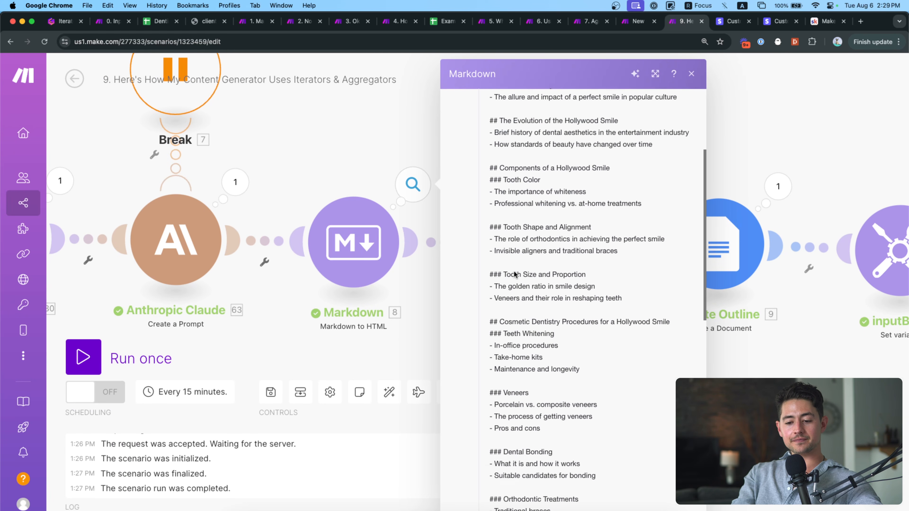
pyautogui.scroll(-15, 507, 230)
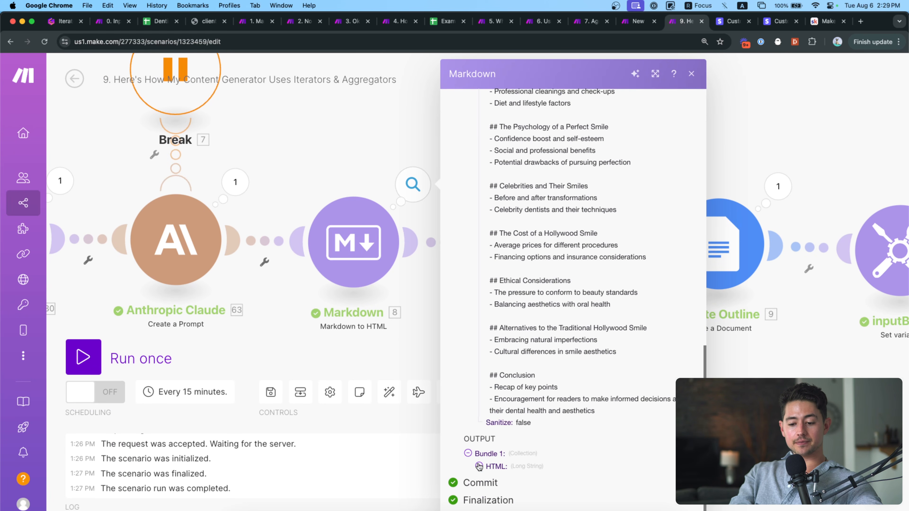
pyautogui.click(479, 466)
pyautogui.scroll(-5, 573, 250)
pyautogui.scroll(5, 630, 168)
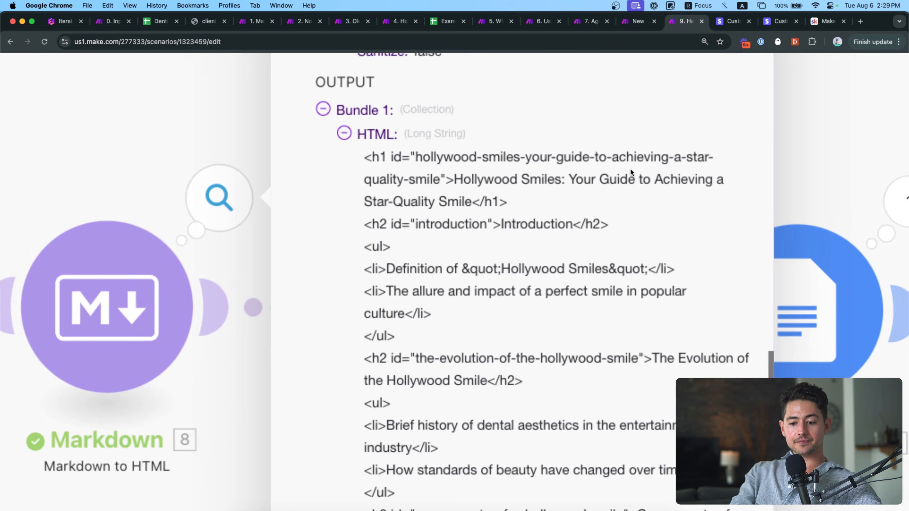
pyautogui.scroll(3, 630, 168)
pyautogui.moveTo(500, 215); pyautogui.dragTo(310, 154)
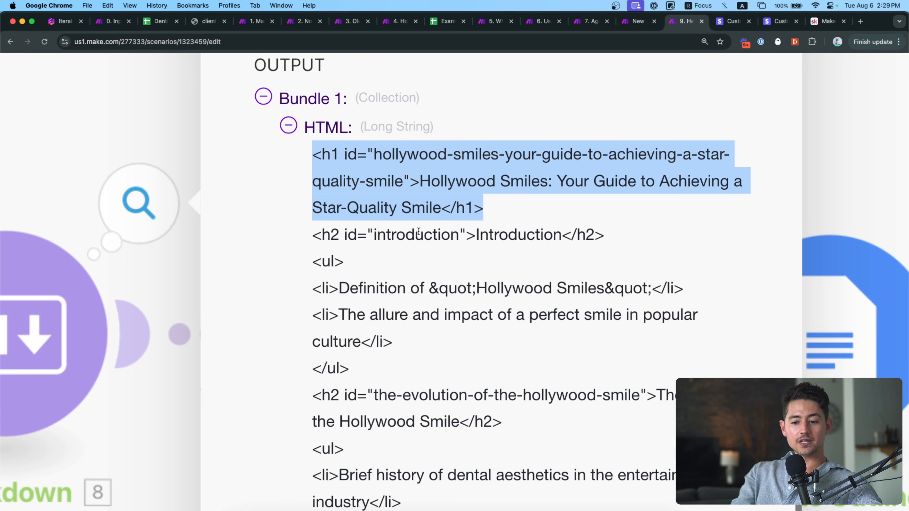
pyautogui.scroll(-8, 418, 232)
pyautogui.scroll(-10, 417, 225)
pyautogui.click(411, 199)
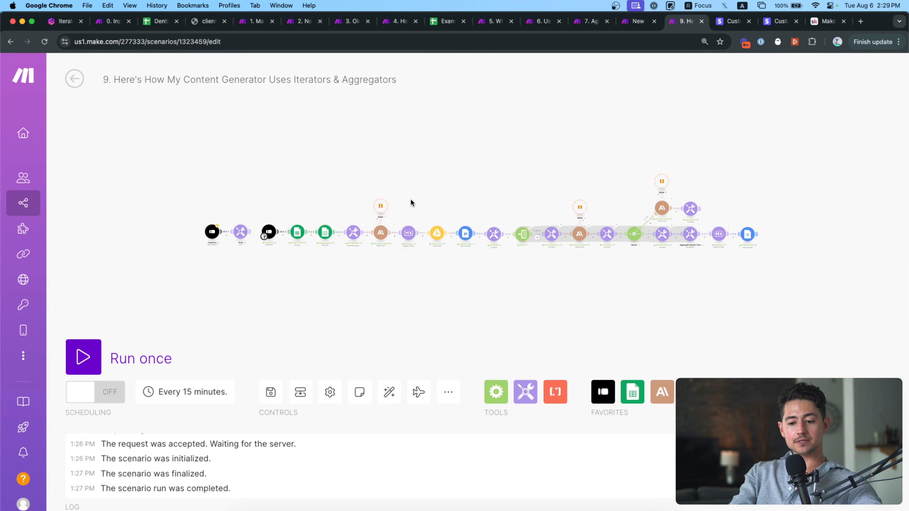
# Open the Create Outline output and follow its Web View Link to the Google Doc.
pyautogui.moveTo(472, 216); pyautogui.dragTo(453, 215)
pyautogui.scroll(15, 454, 216)
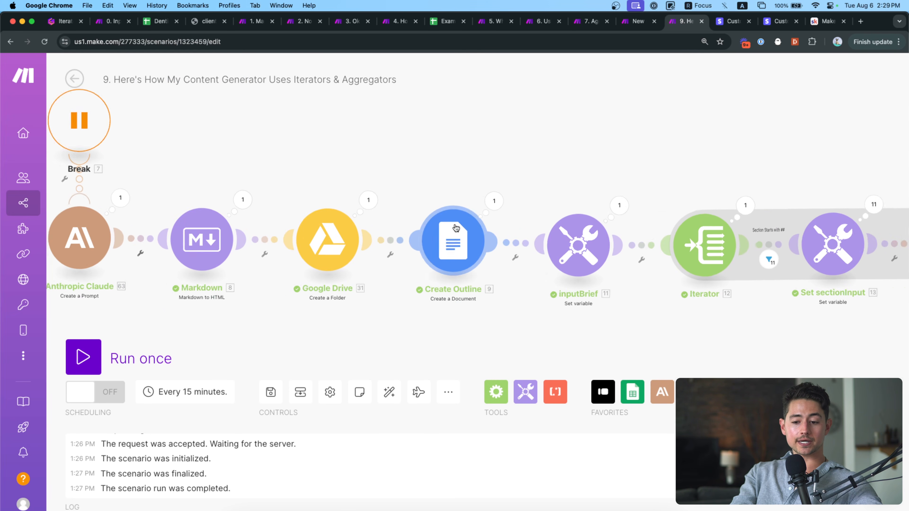
pyautogui.click(503, 199)
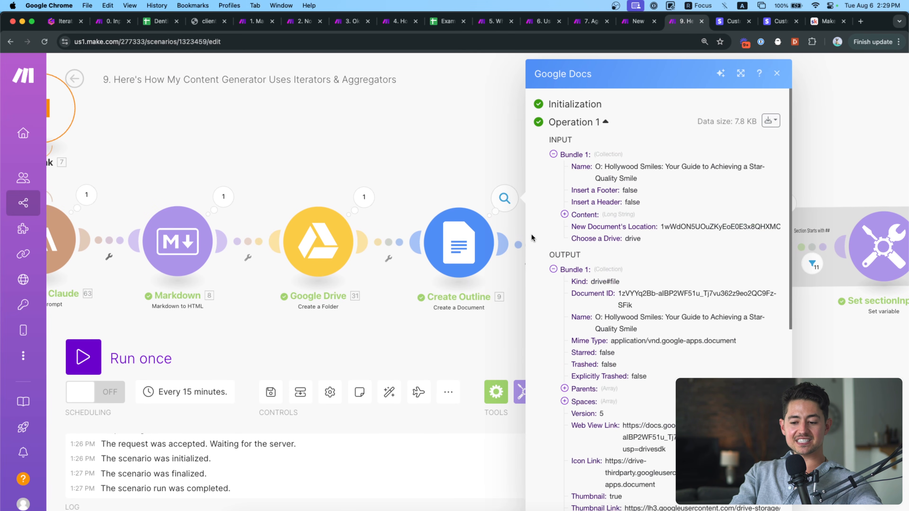
pyautogui.click(648, 432)
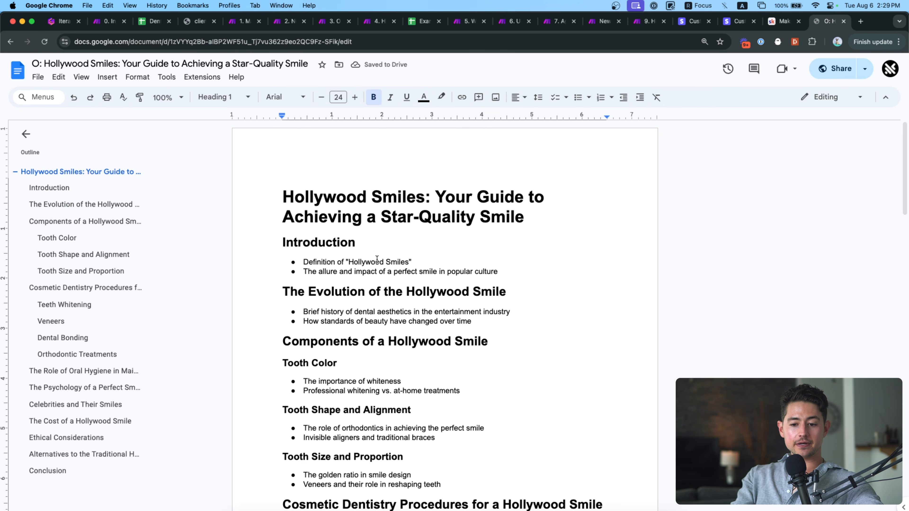
# Check the doc's title, Introduction and Evolution headings, then close the Docs tab with Ctrl+W.
pyautogui.tripleClick(342, 214)
pyautogui.click(340, 241)
pyautogui.doubleClick(341, 241)
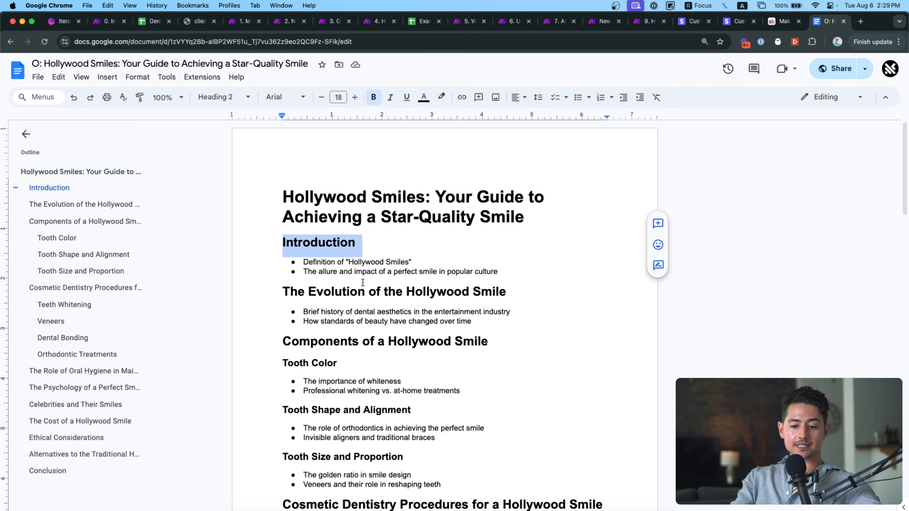
pyautogui.click(375, 290)
pyautogui.scroll(-15, 375, 297)
pyautogui.scroll(-15, 375, 302)
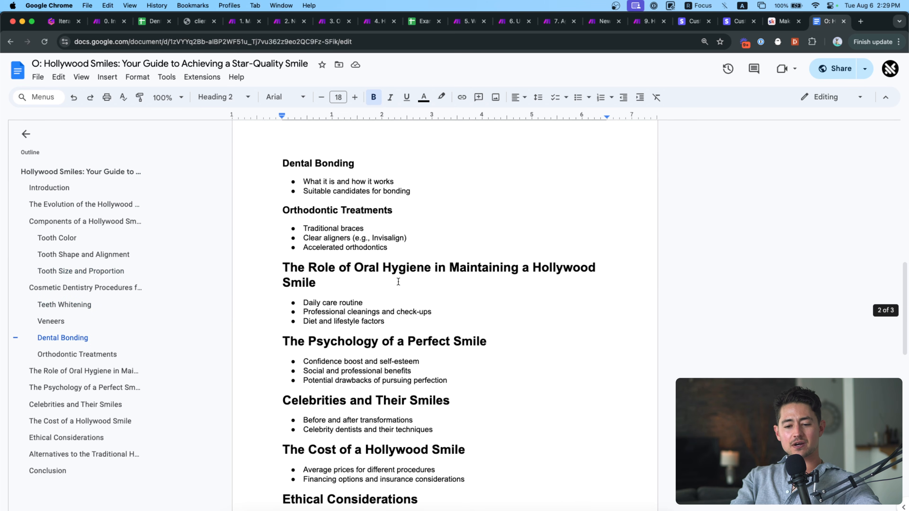
pyautogui.scroll(20, 398, 281)
pyautogui.scroll(5, 398, 281)
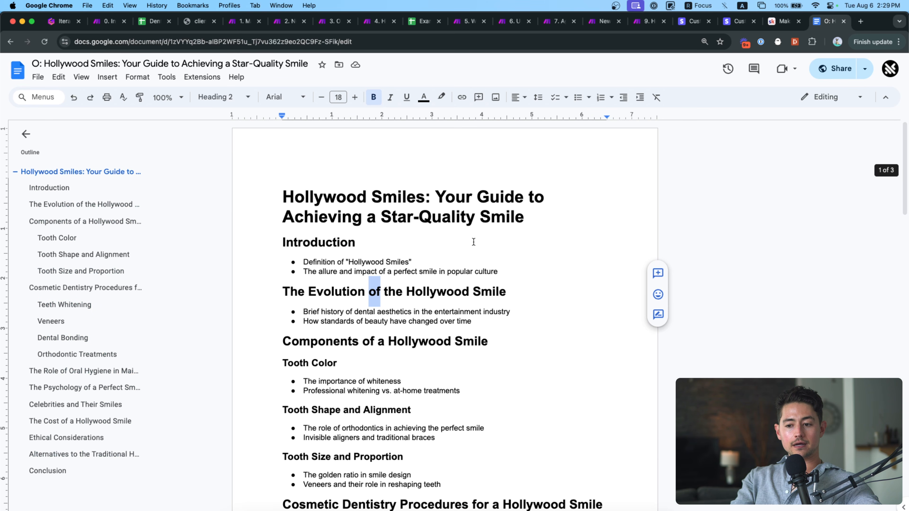
pyautogui.hotkey('ctrl', 'w')
pyautogui.hscroll(3, 468, 154)
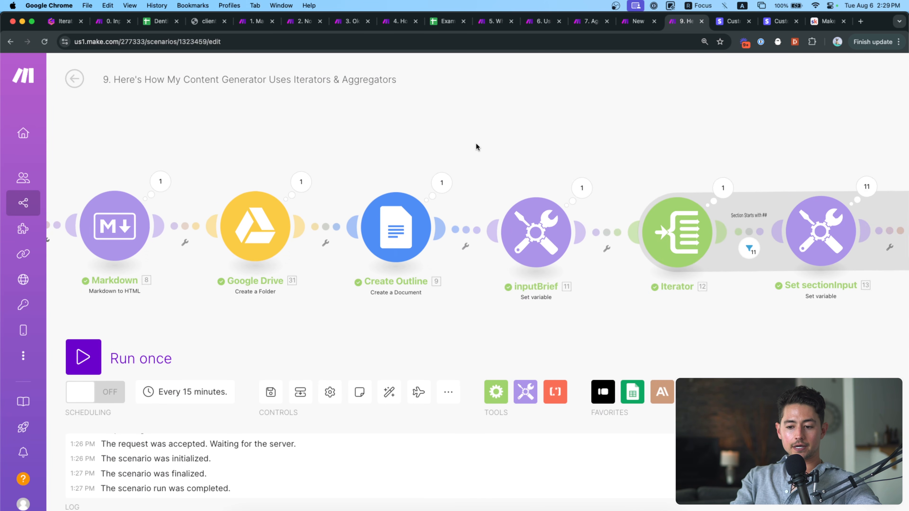
pyautogui.moveTo(476, 143); pyautogui.dragTo(379, 151)
pyautogui.hscroll(3, 441, 143)
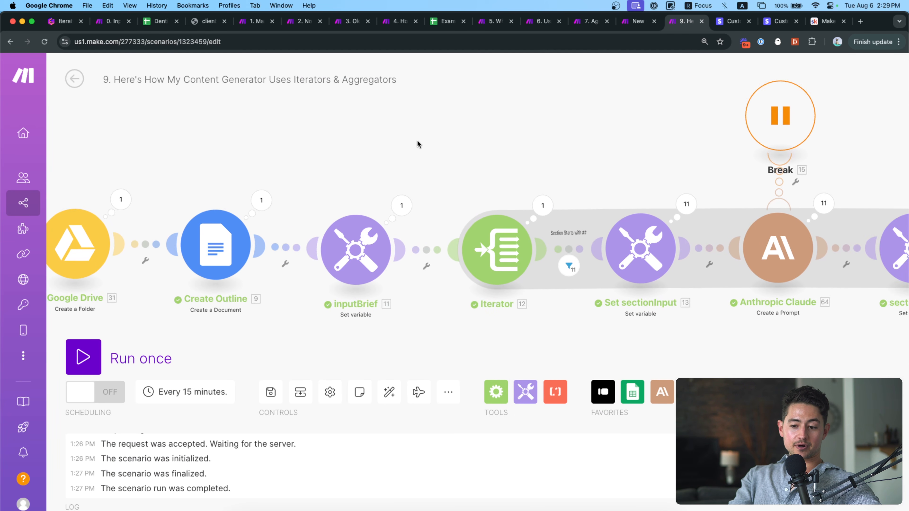
pyautogui.hscroll(-1, 502, 169)
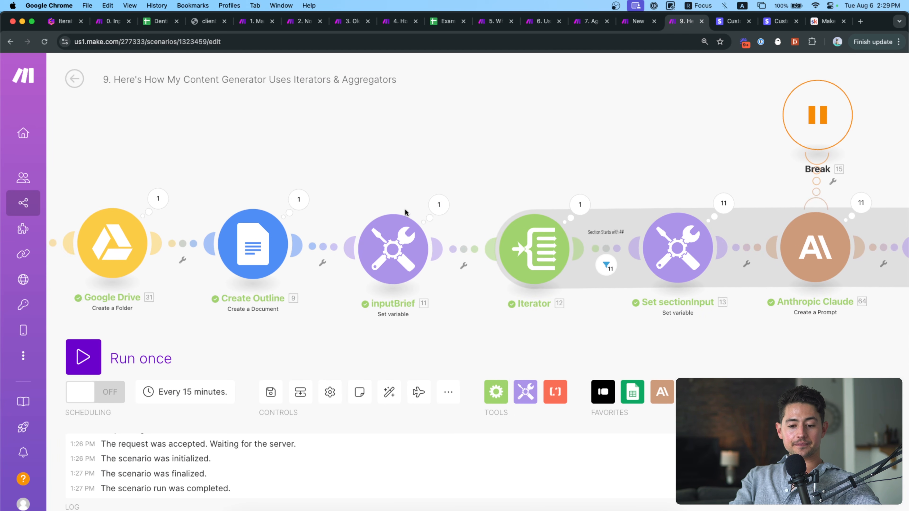
pyautogui.scroll(3, 405, 209)
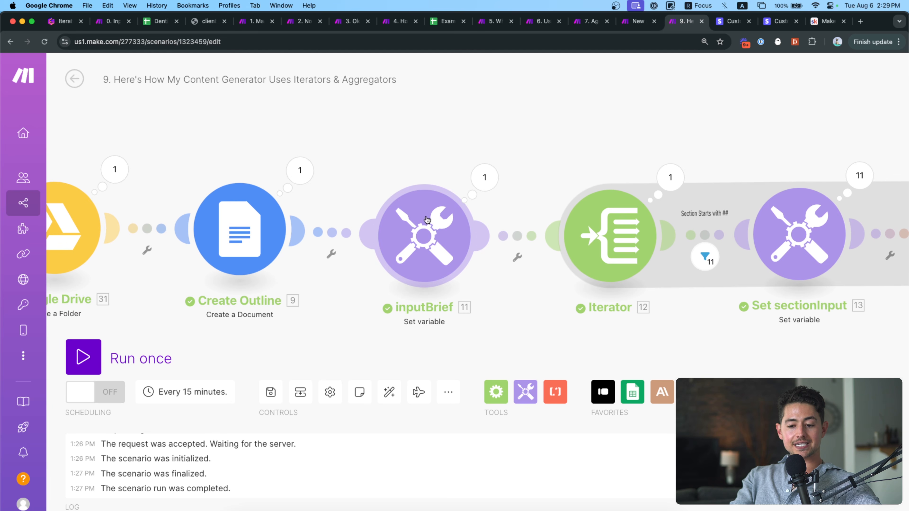
pyautogui.click(477, 190)
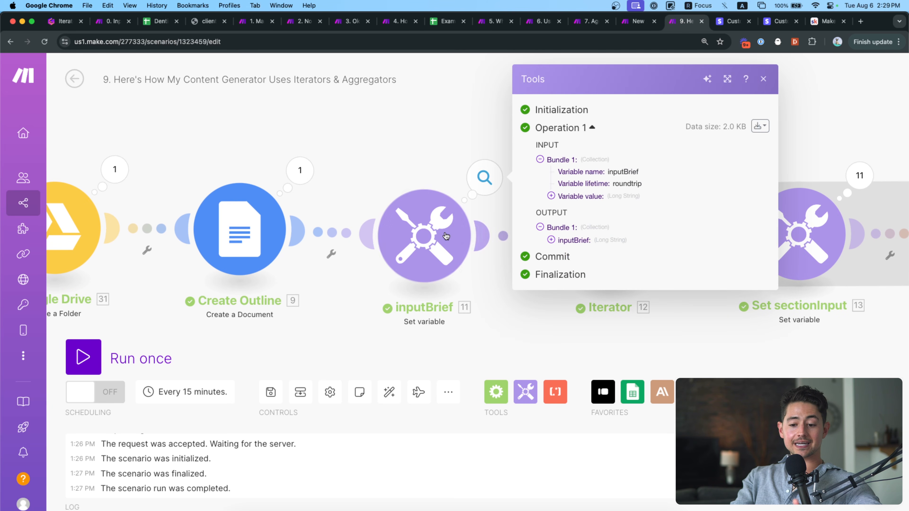
pyautogui.click(428, 235)
pyautogui.click(604, 269)
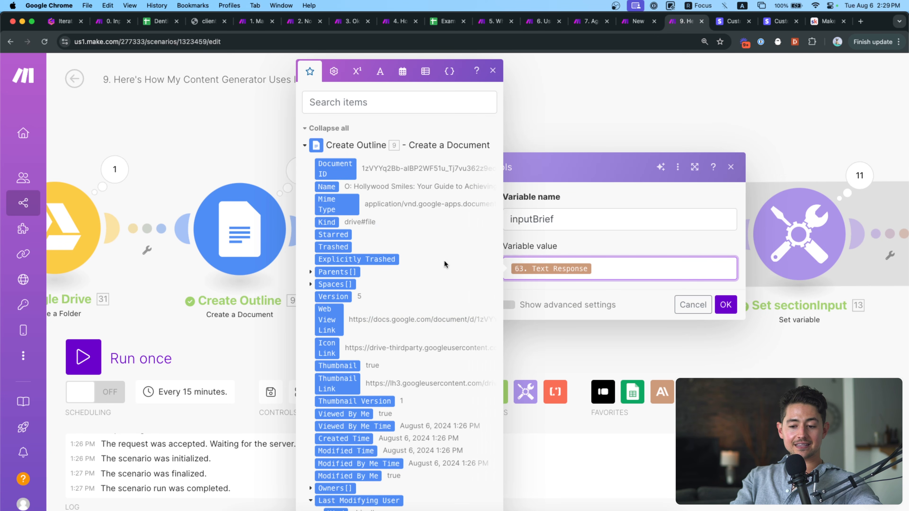
pyautogui.click(254, 150)
pyautogui.scroll(-5, 254, 150)
pyautogui.moveTo(253, 150); pyautogui.dragTo(476, 134)
pyautogui.moveTo(374, 139); pyautogui.dragTo(474, 139)
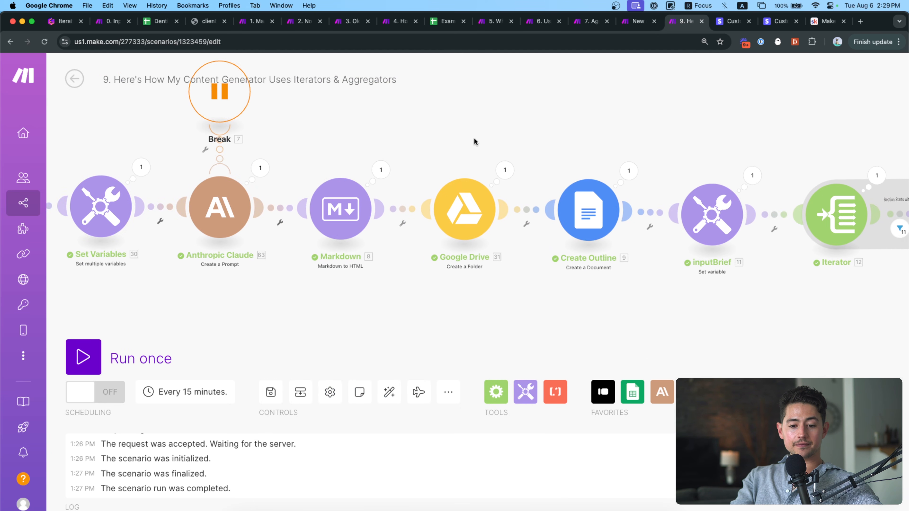
pyautogui.moveTo(543, 107); pyautogui.dragTo(590, 122)
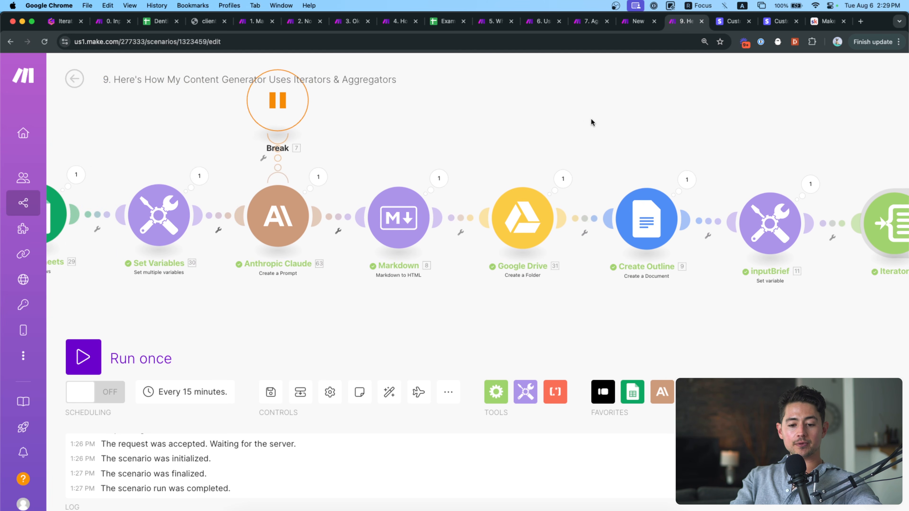
pyautogui.hscroll(4, 590, 122)
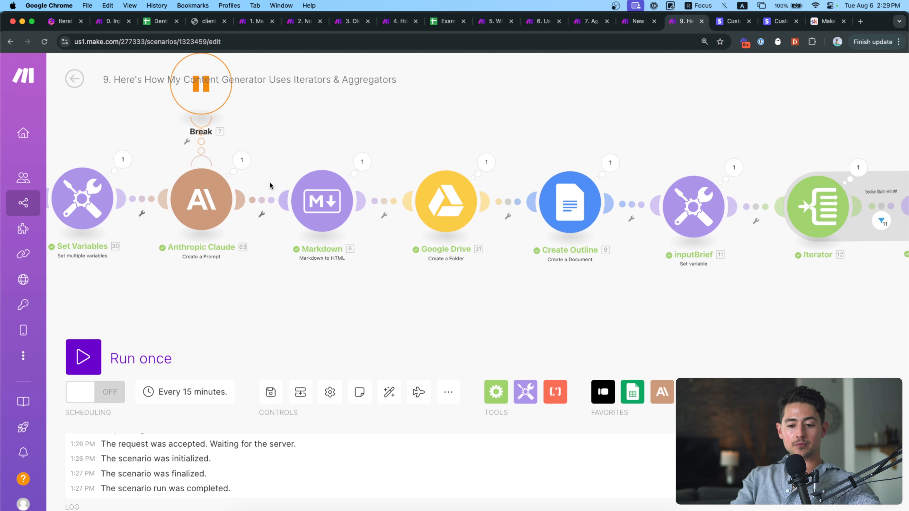
pyautogui.click(733, 167)
pyautogui.click(564, 242)
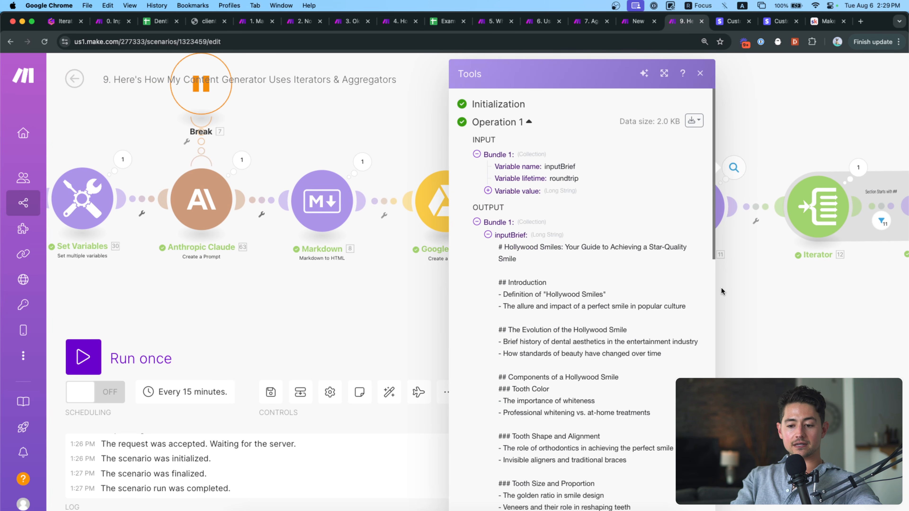
pyautogui.click(692, 203)
pyautogui.moveTo(505, 244); pyautogui.dragTo(429, 243)
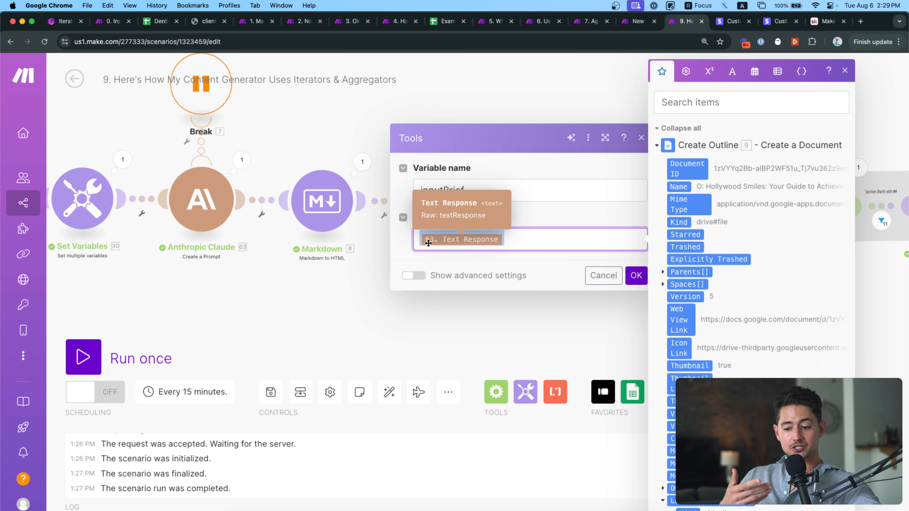
pyautogui.click(465, 309)
pyautogui.moveTo(465, 309); pyautogui.dragTo(385, 315)
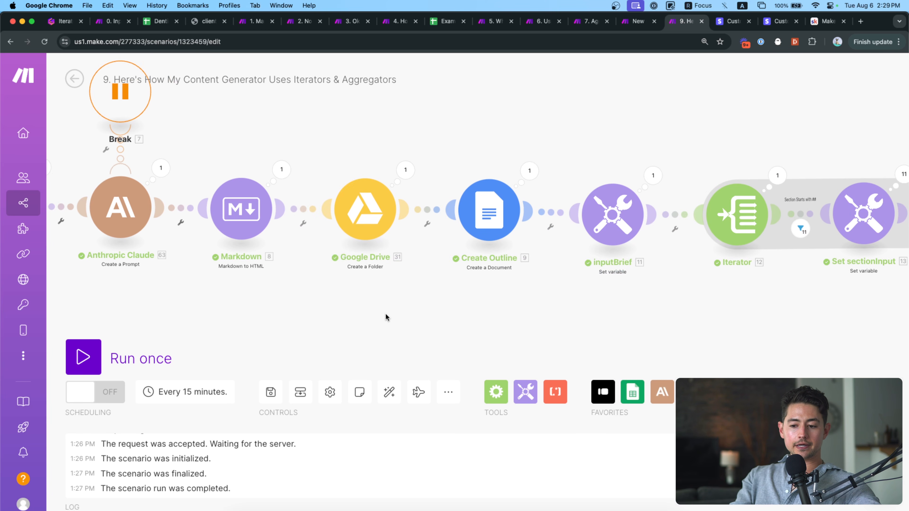
pyautogui.click(553, 220)
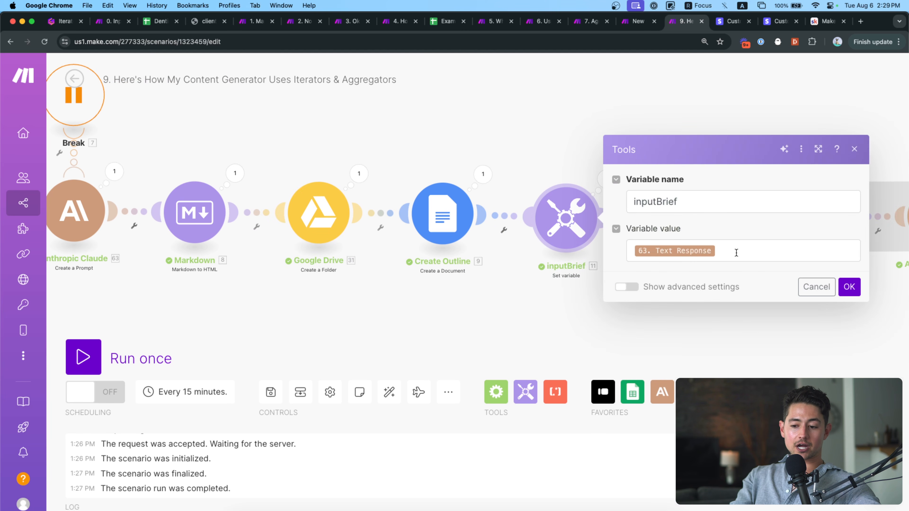
pyautogui.click(739, 253)
pyautogui.write('easdfoasdfoasdf')
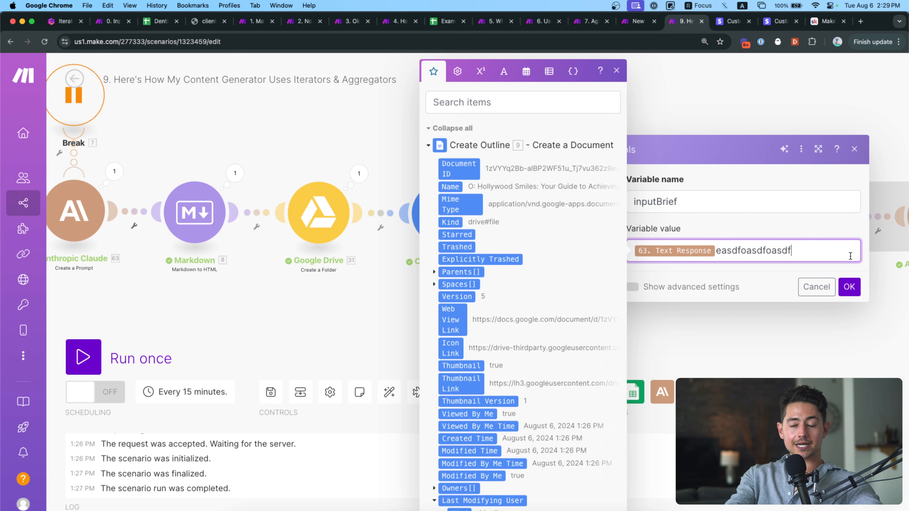
pyautogui.press('shift+super+Left')
pyautogui.hotkey('shift', 'Right')
pyautogui.press('BackSpace')
pyautogui.click(854, 288)
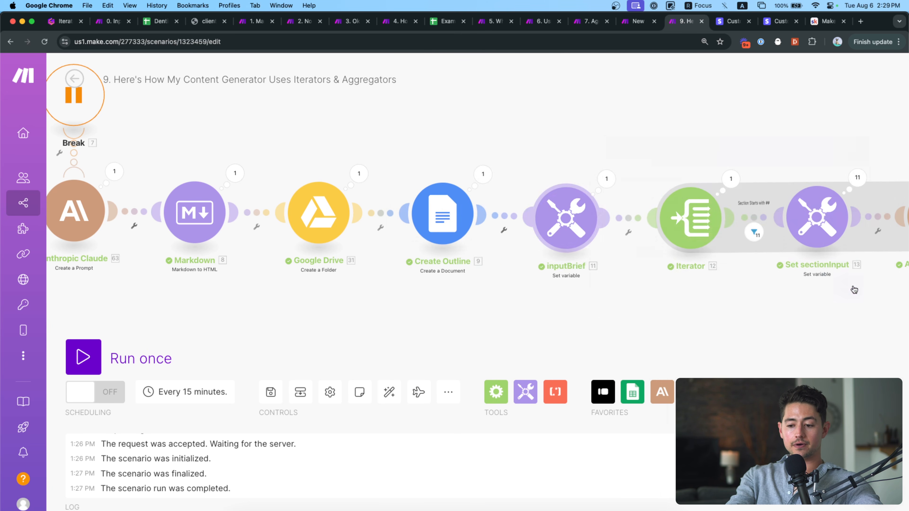
pyautogui.moveTo(854, 289); pyautogui.dragTo(678, 286)
pyautogui.hscroll(2, 504, 216)
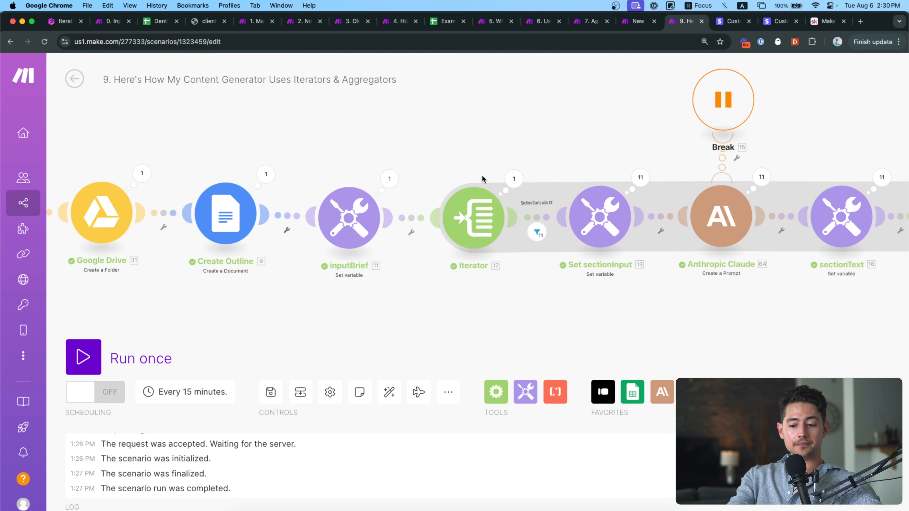
pyautogui.scroll(5, 436, 195)
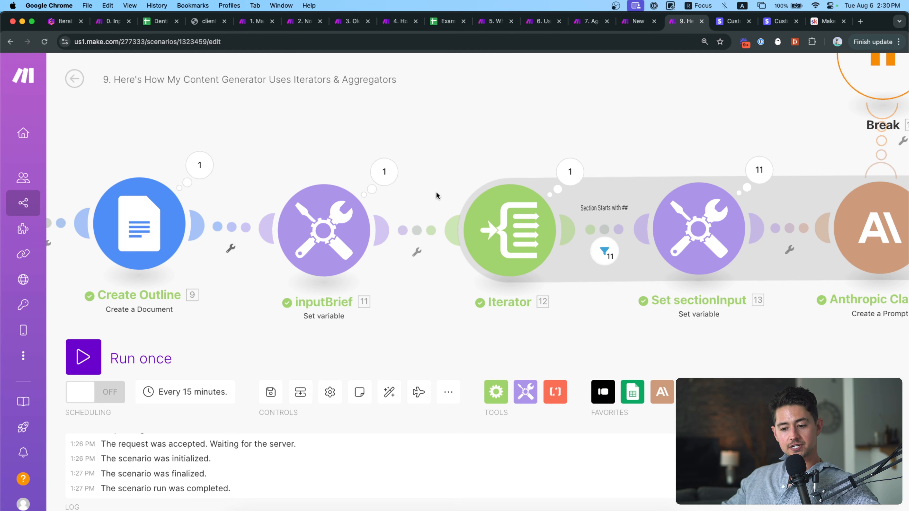
pyautogui.moveTo(446, 158); pyautogui.dragTo(279, 197)
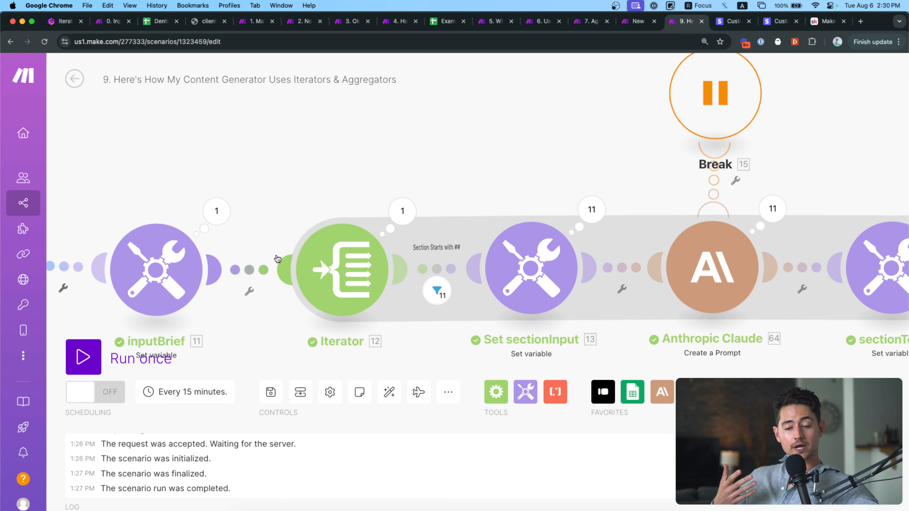
pyautogui.hscroll(5, 394, 197)
pyautogui.moveTo(410, 183); pyautogui.dragTo(308, 178)
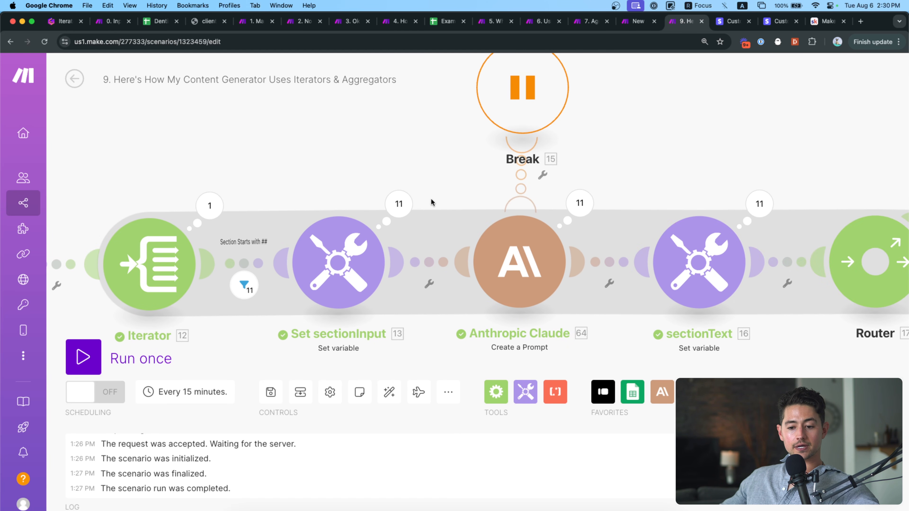
pyautogui.moveTo(465, 208); pyautogui.dragTo(314, 188)
pyautogui.moveTo(544, 113); pyautogui.dragTo(205, 140)
pyautogui.hscroll(3, 286, 139)
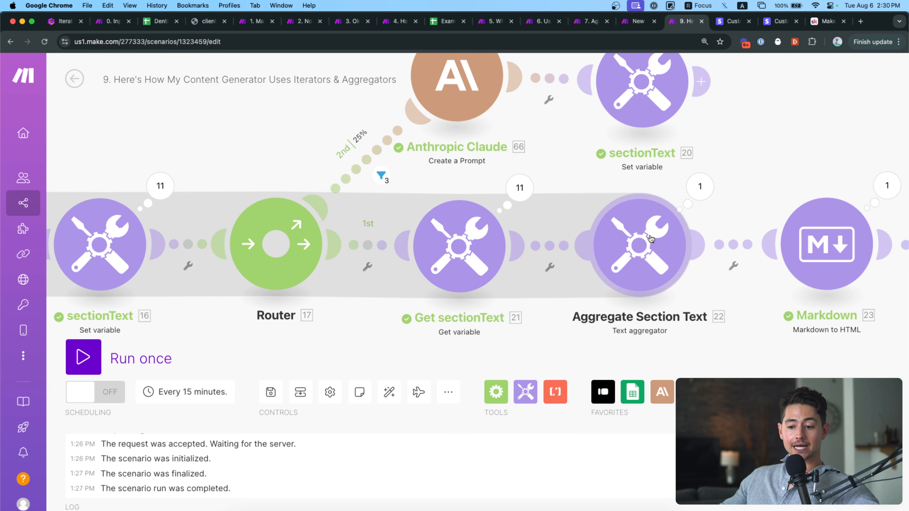
pyautogui.click(473, 288)
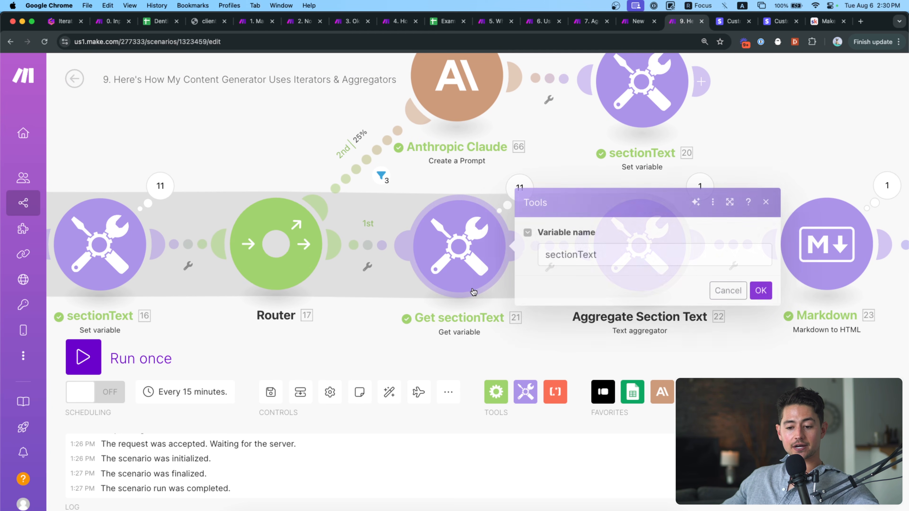
pyautogui.click(452, 302)
pyautogui.moveTo(404, 326); pyautogui.dragTo(734, 315)
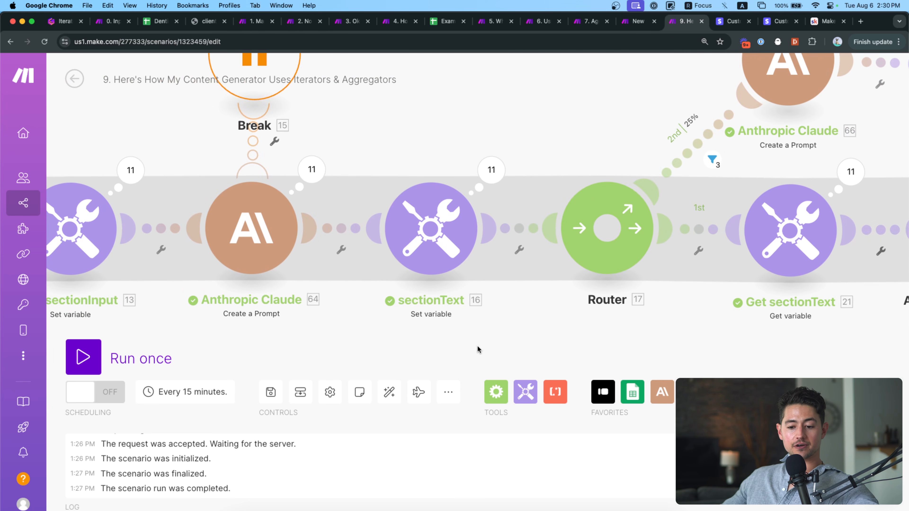
pyautogui.moveTo(477, 350); pyautogui.dragTo(700, 327)
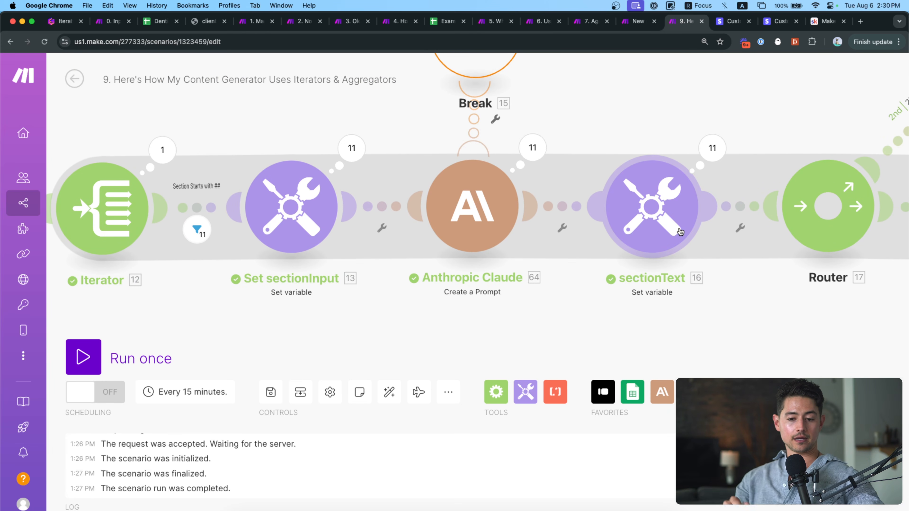
pyautogui.hscroll(-5, 641, 296)
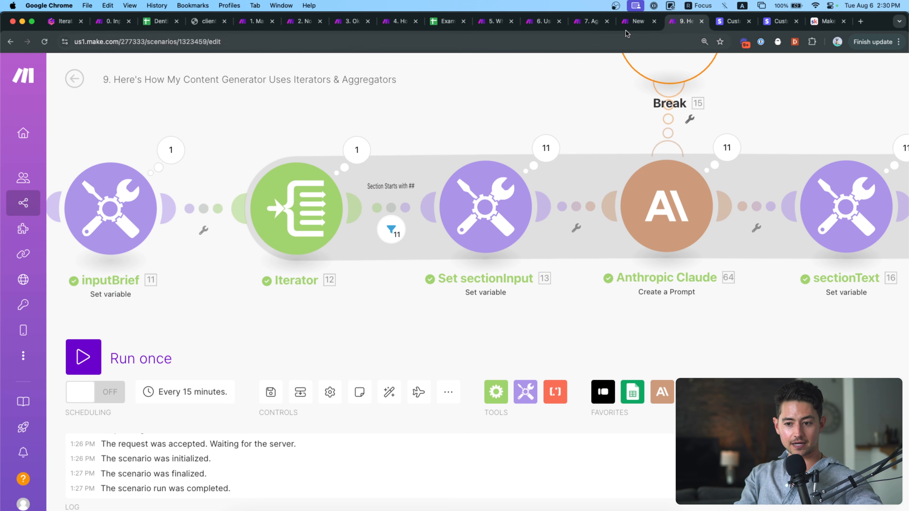
pyautogui.click(581, 26)
pyautogui.click(677, 21)
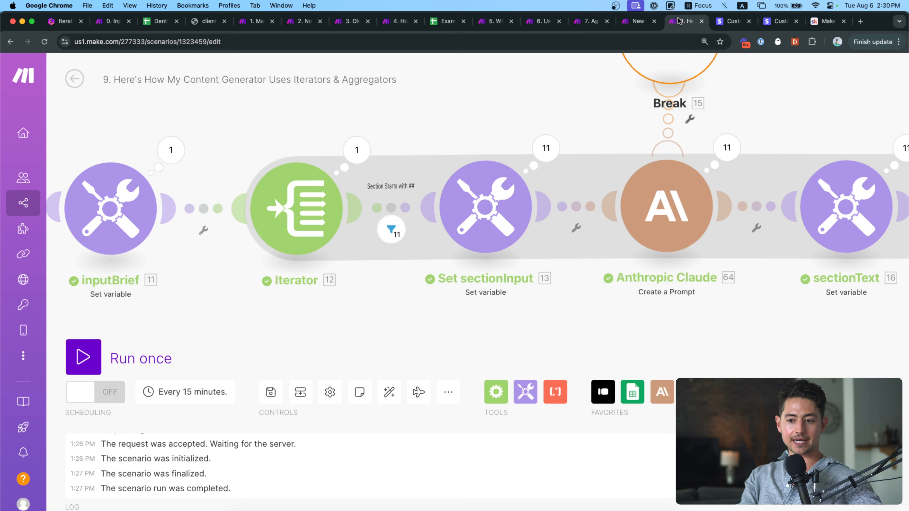
pyautogui.scroll(2, 491, 134)
pyautogui.hscroll(-1, 490, 134)
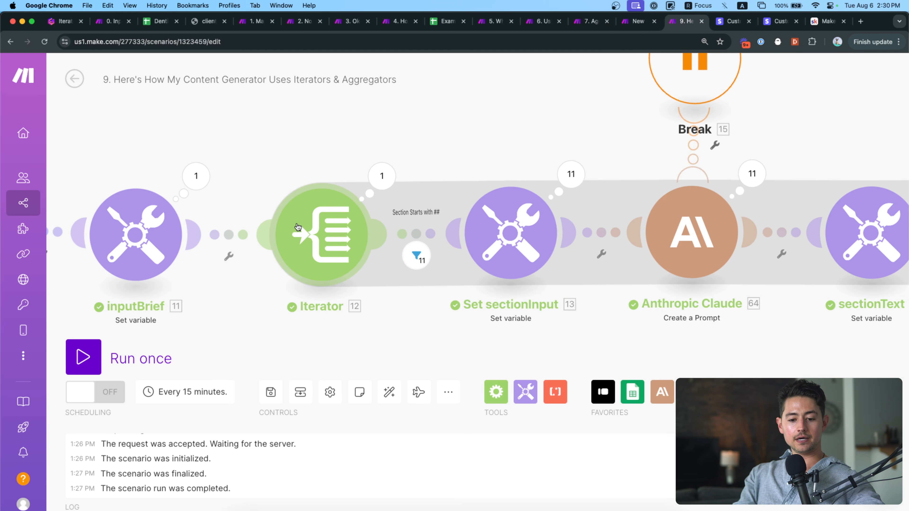
pyautogui.hscroll(-3, 300, 178)
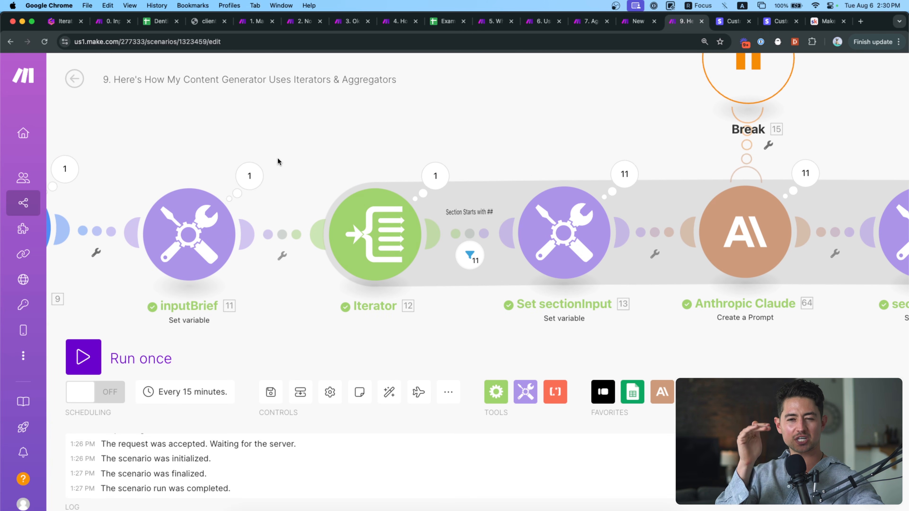
pyautogui.moveTo(282, 153); pyautogui.dragTo(242, 151)
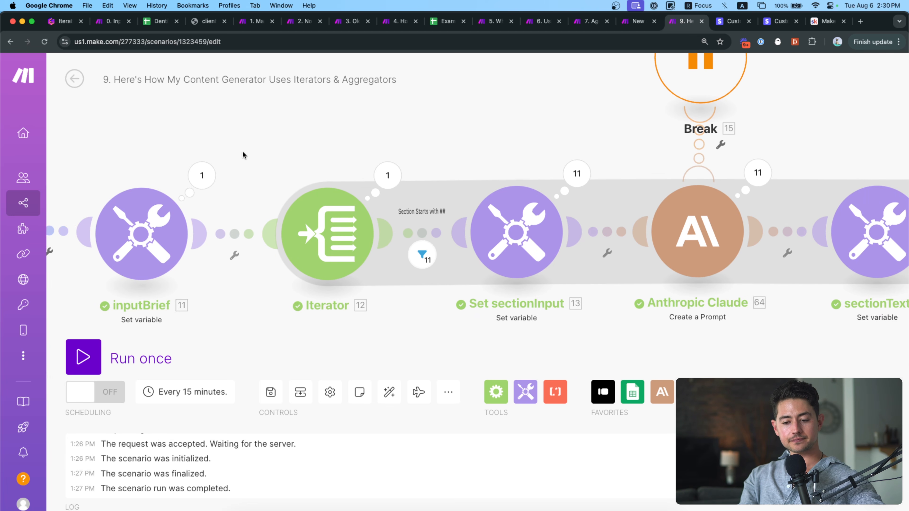
pyautogui.click(312, 213)
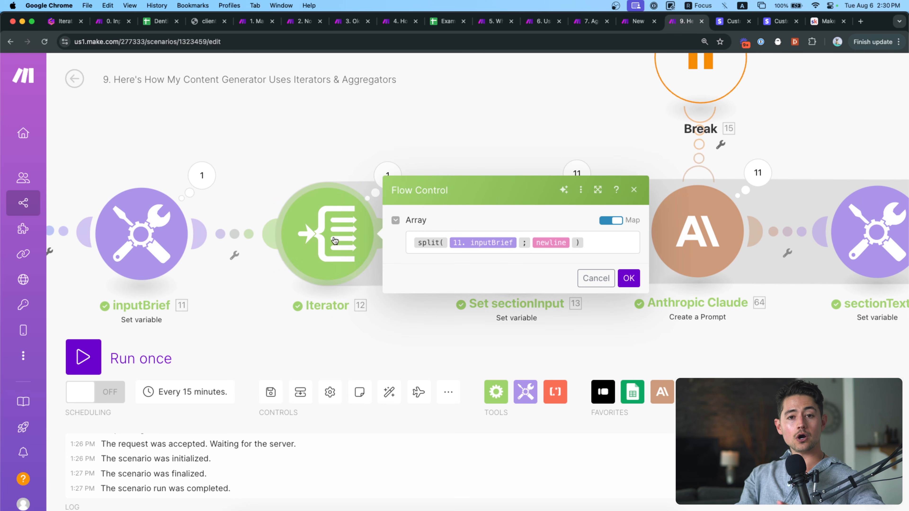
pyautogui.click(616, 240)
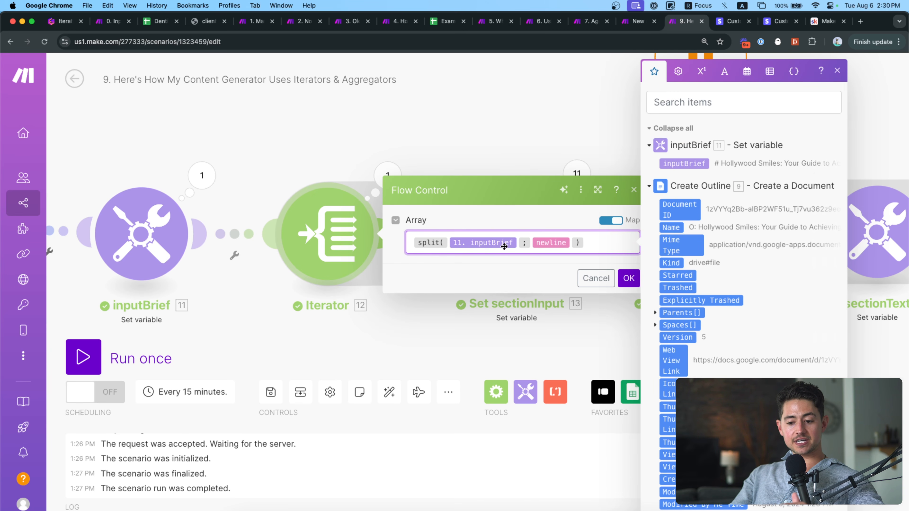
pyautogui.click(469, 136)
pyautogui.click(387, 176)
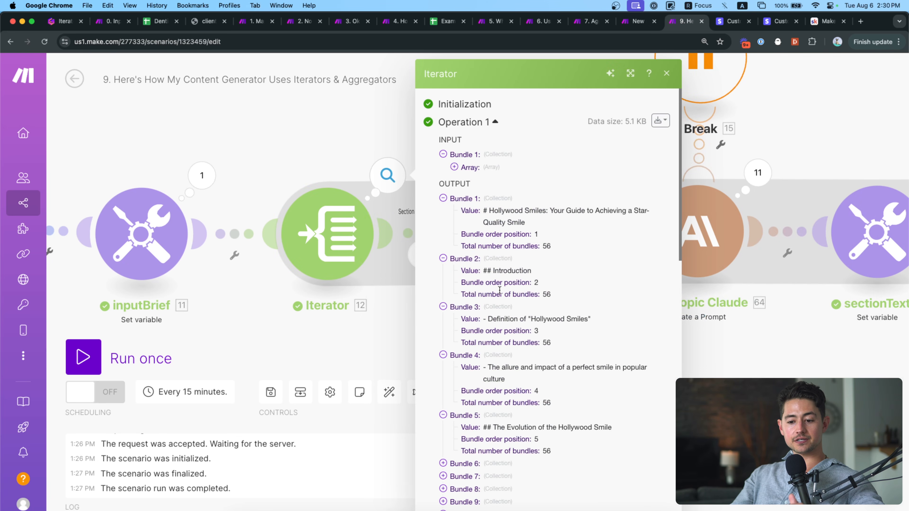
pyautogui.click(460, 167)
pyautogui.click(465, 180)
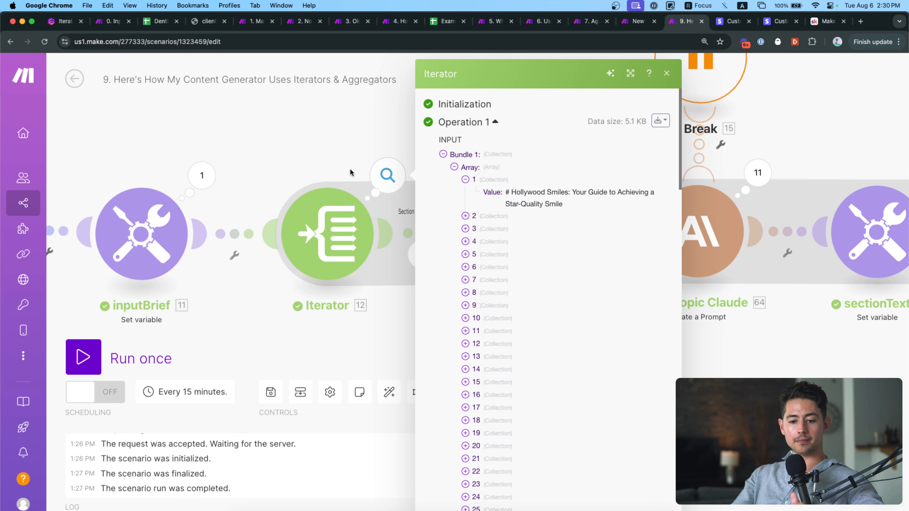
pyautogui.click(202, 176)
pyautogui.click(287, 234)
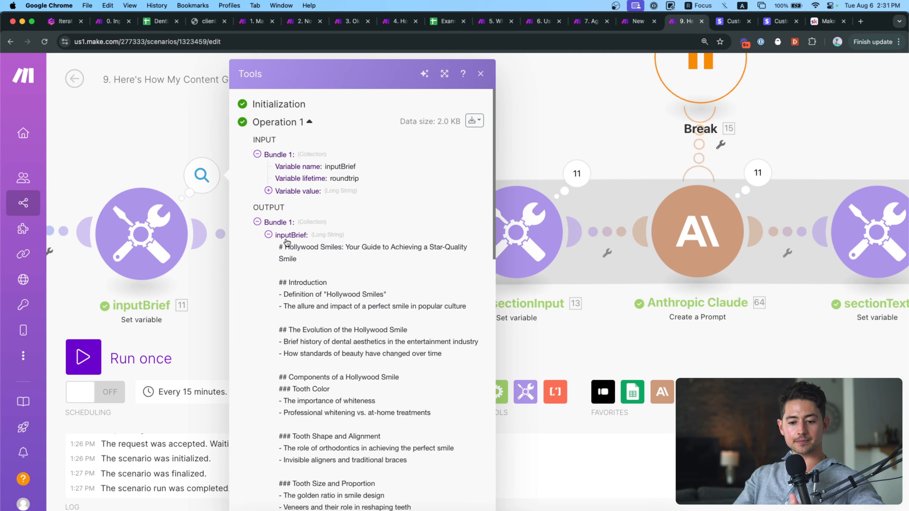
pyautogui.moveTo(280, 246); pyautogui.dragTo(306, 258)
pyautogui.scroll(-2, 307, 257)
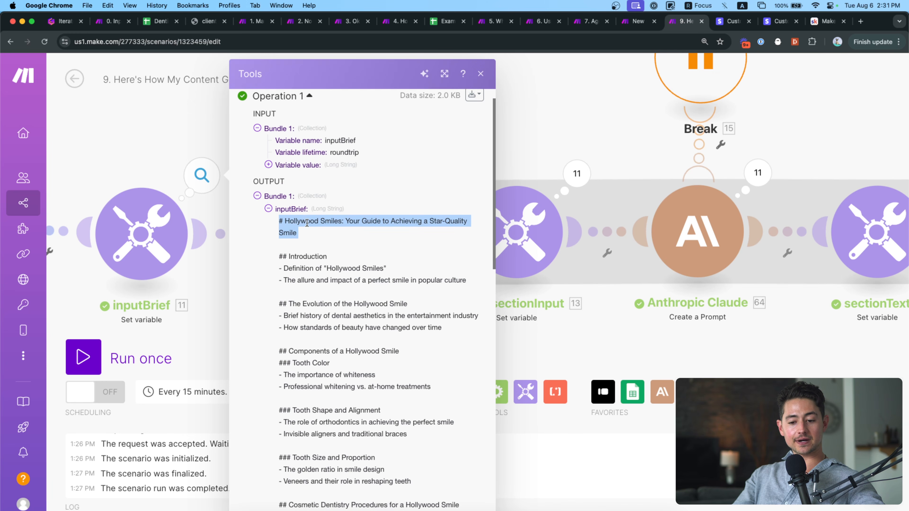
pyautogui.click(307, 223)
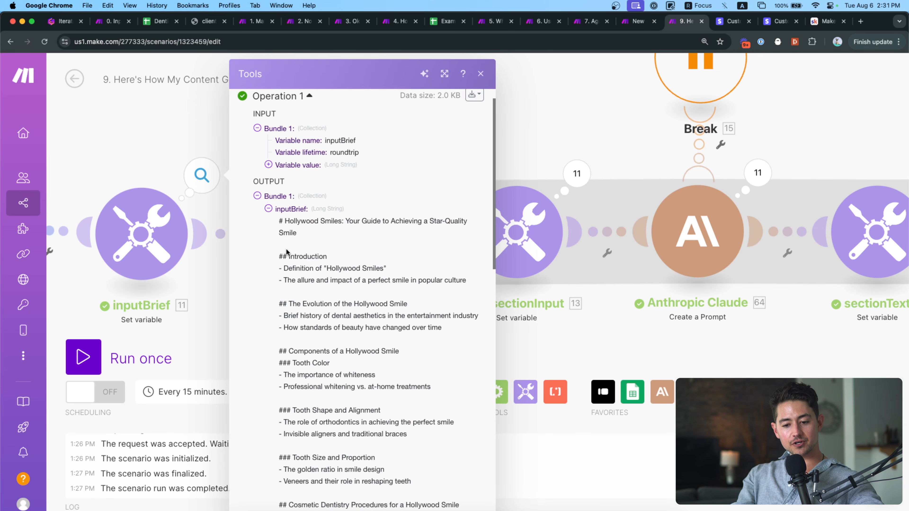
pyautogui.scroll(-2, 288, 251)
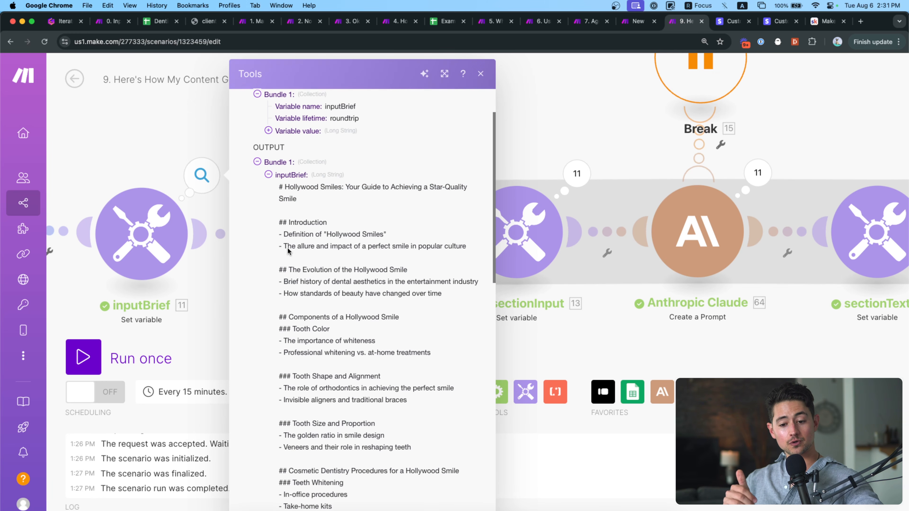
pyautogui.tripleClick(280, 193)
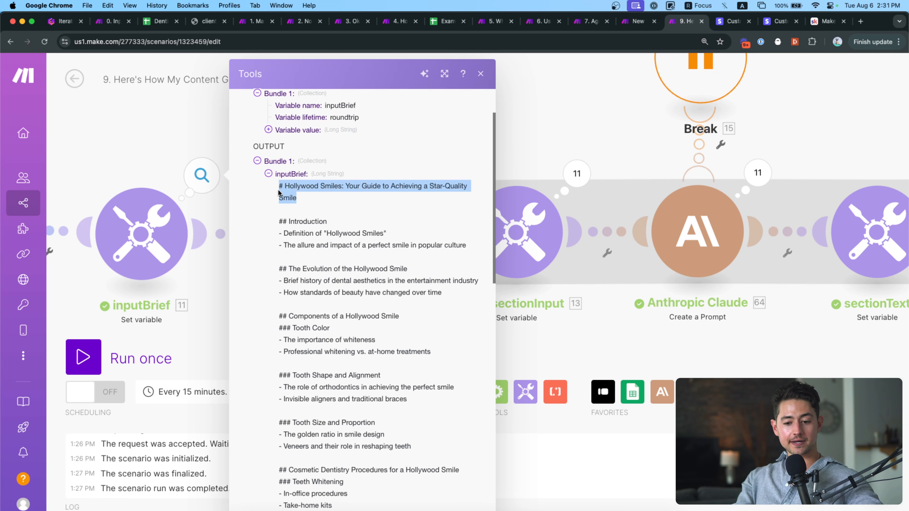
pyautogui.moveTo(279, 221); pyautogui.dragTo(401, 219)
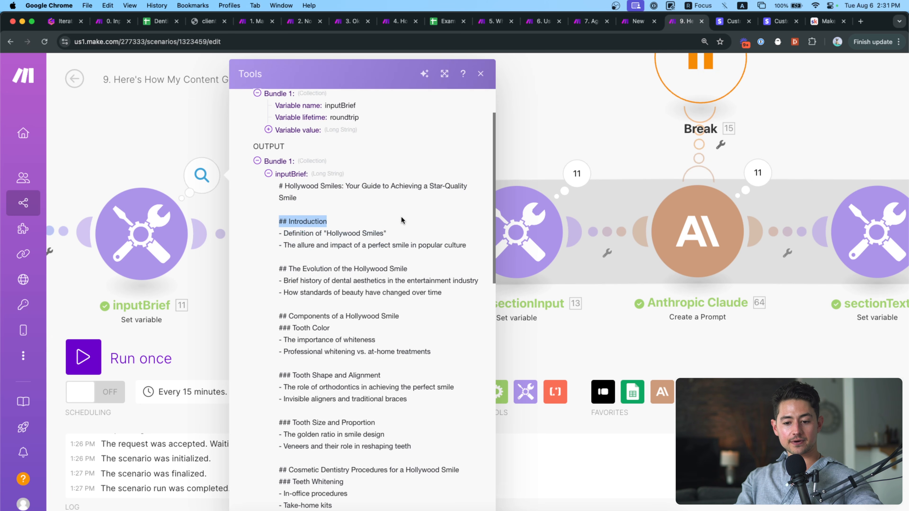
pyautogui.tripleClick(382, 233)
pyautogui.tripleClick(384, 244)
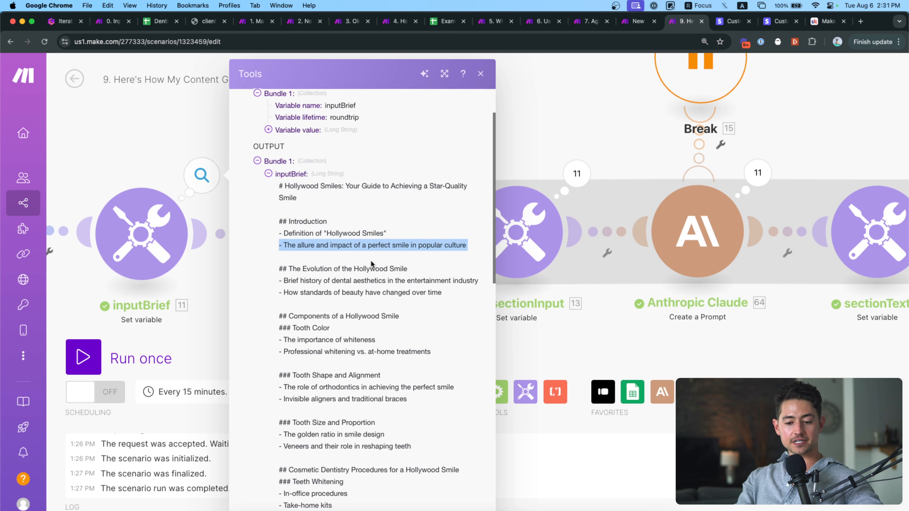
pyautogui.tripleClick(372, 269)
pyautogui.tripleClick(359, 281)
pyautogui.click(194, 286)
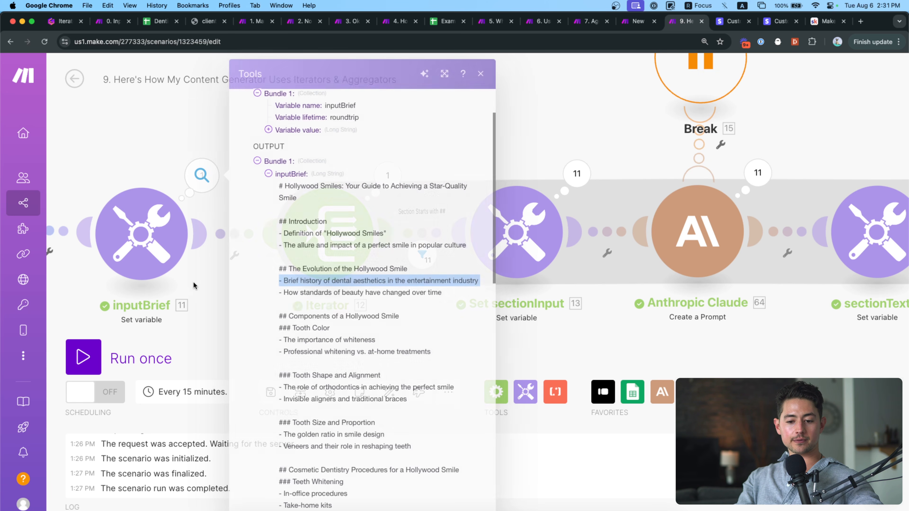
pyautogui.click(292, 217)
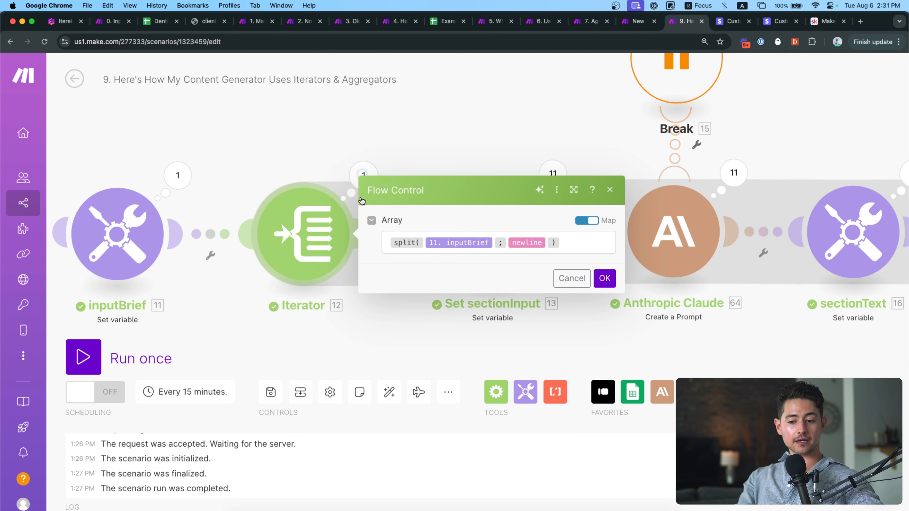
pyautogui.click(362, 175)
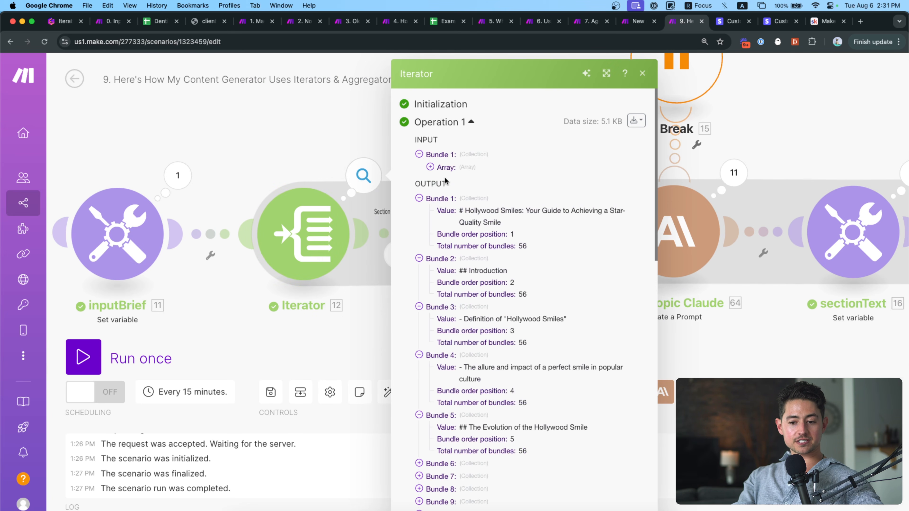
pyautogui.scroll(-15, 455, 245)
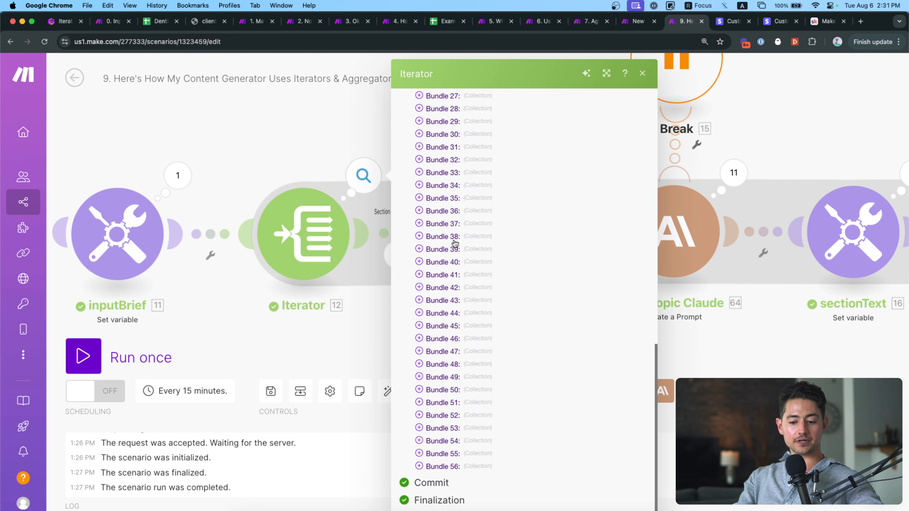
pyautogui.click(441, 466)
pyautogui.scroll(-1, 441, 466)
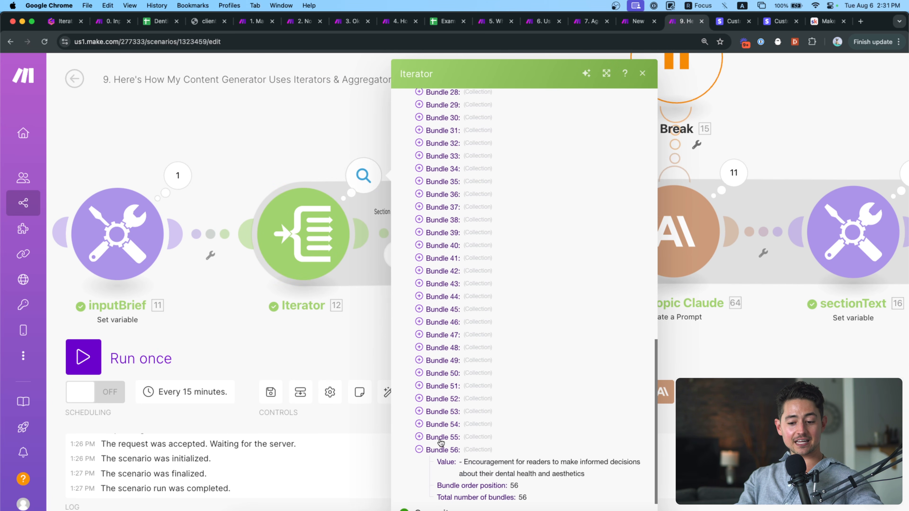
pyautogui.click(440, 444)
pyautogui.click(441, 424)
pyautogui.click(441, 412)
pyautogui.click(441, 399)
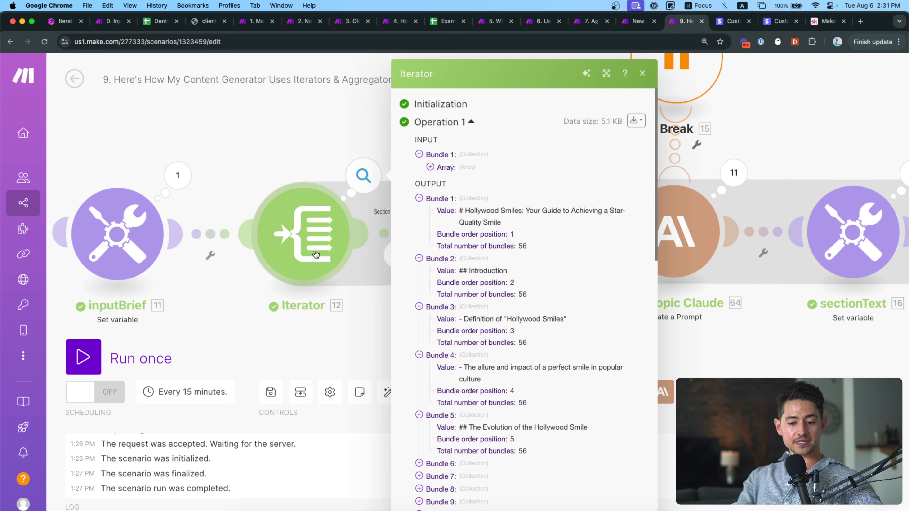
pyautogui.scroll(-15, 457, 344)
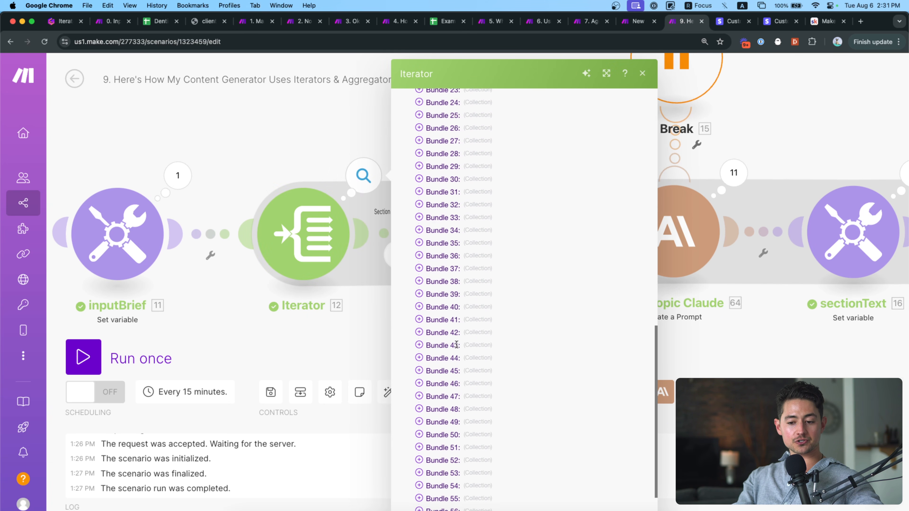
pyautogui.scroll(-1, 456, 345)
pyautogui.scroll(15, 457, 345)
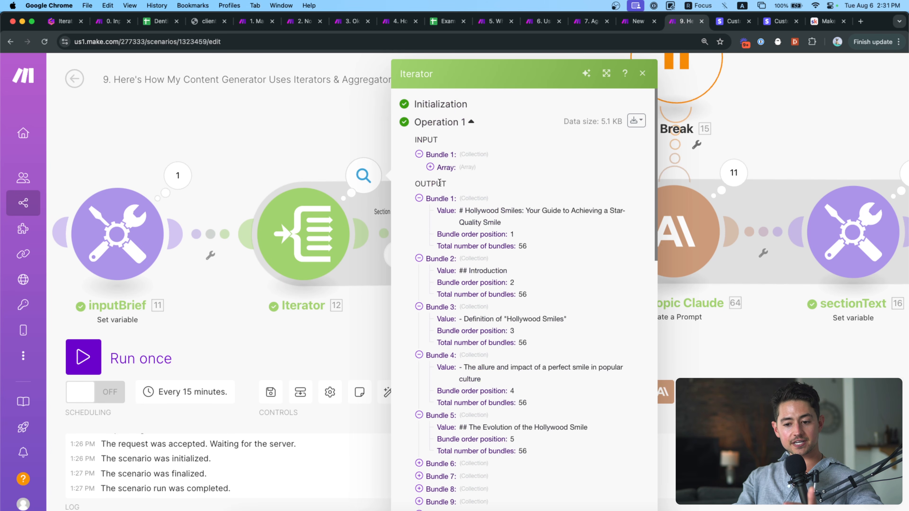
pyautogui.click(441, 167)
pyautogui.scroll(-15, 454, 229)
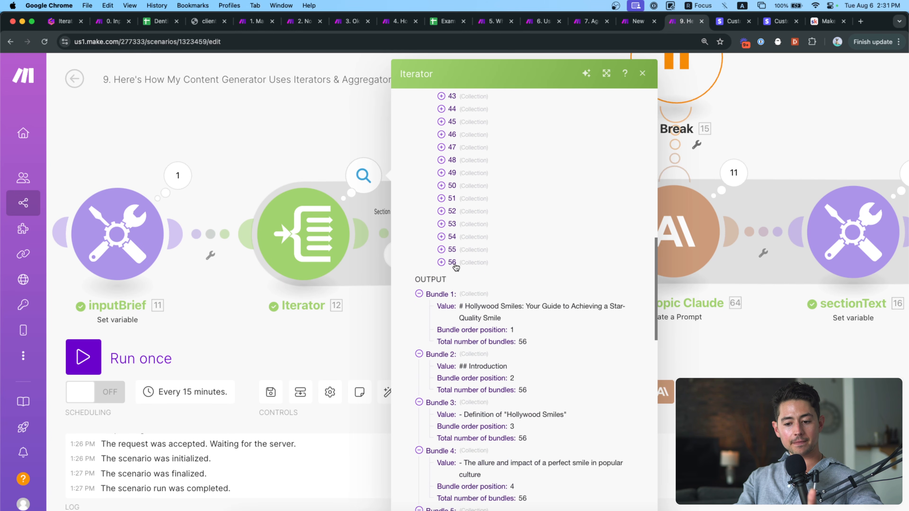
pyautogui.scroll(-2, 455, 266)
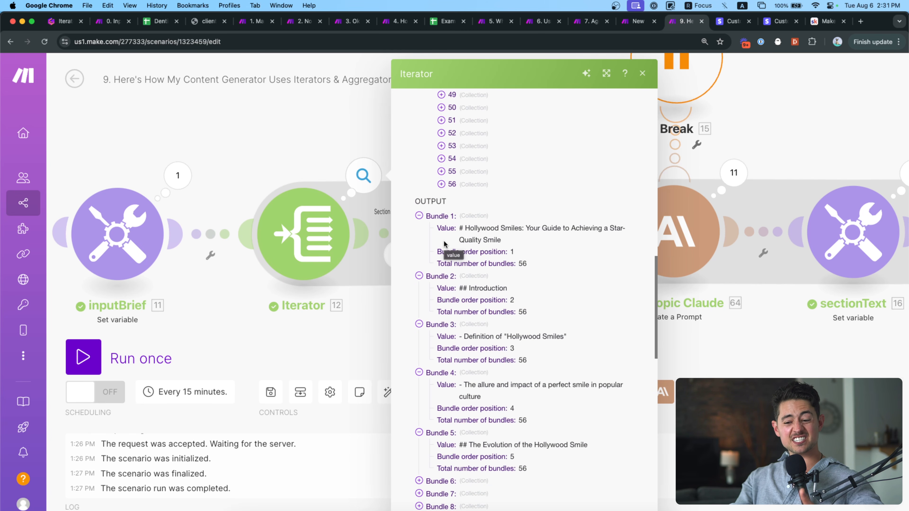
pyautogui.scroll(-4, 452, 285)
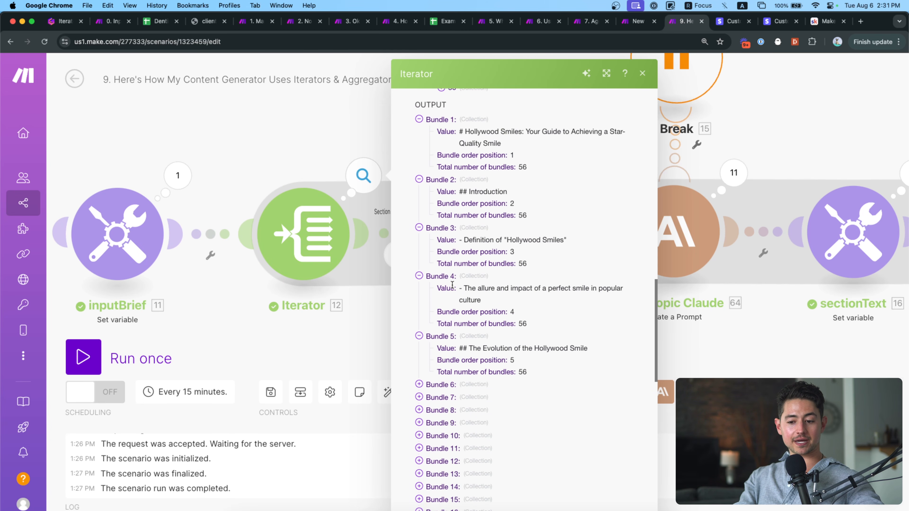
pyautogui.click(388, 325)
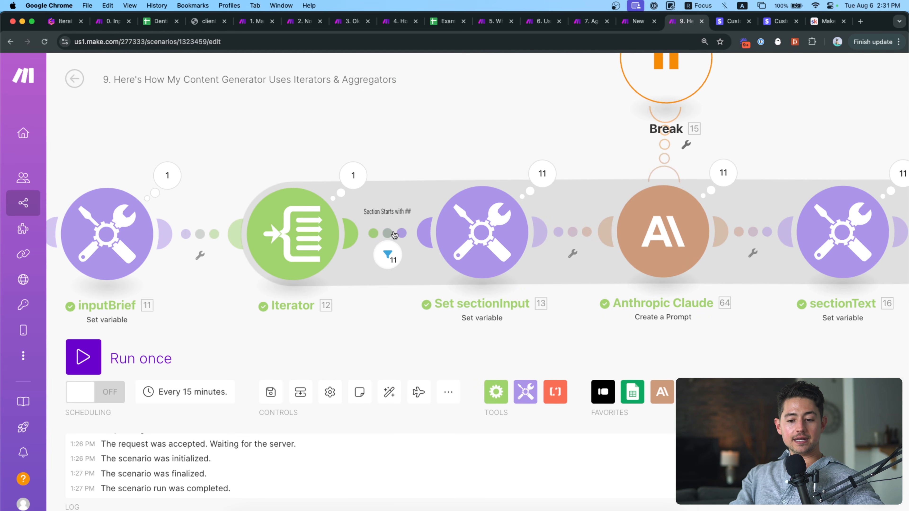
pyautogui.click(393, 234)
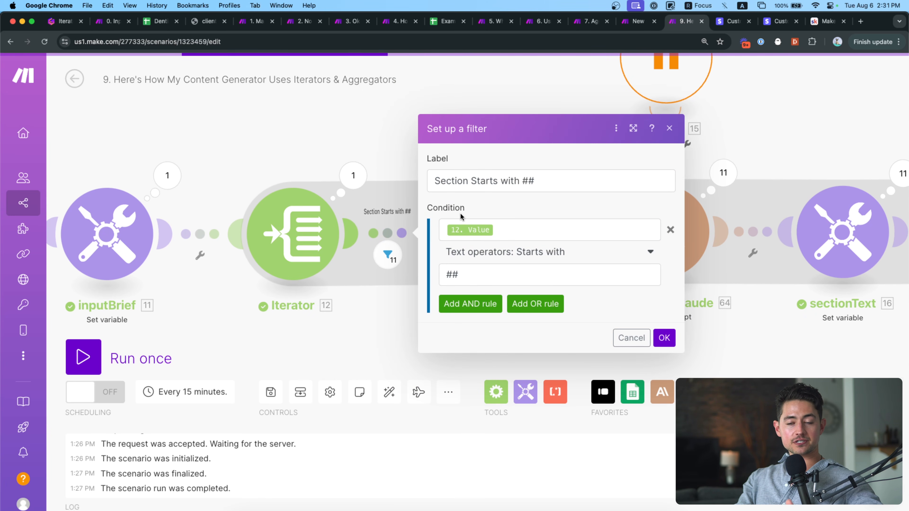
# Check the filter's first condition value, then review and close the Iterator's output bundles.
pyautogui.click(463, 227)
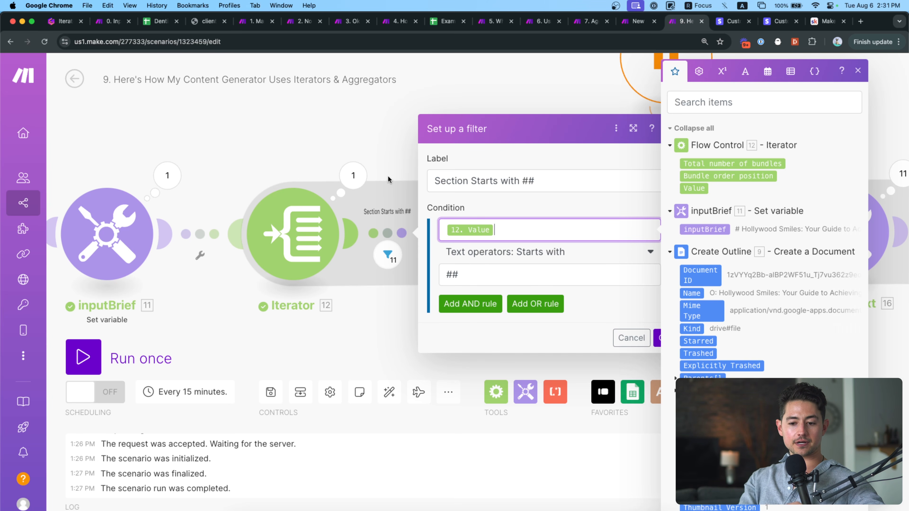
pyautogui.click(390, 168)
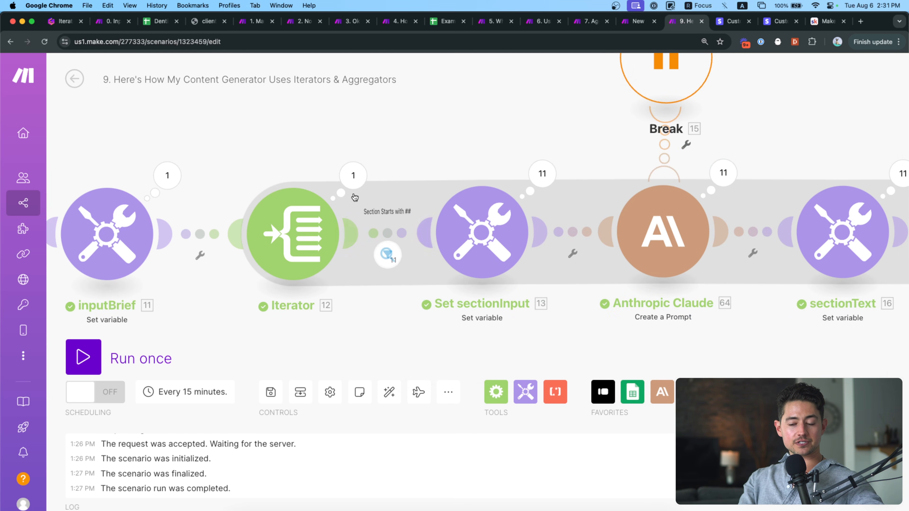
pyautogui.click(353, 176)
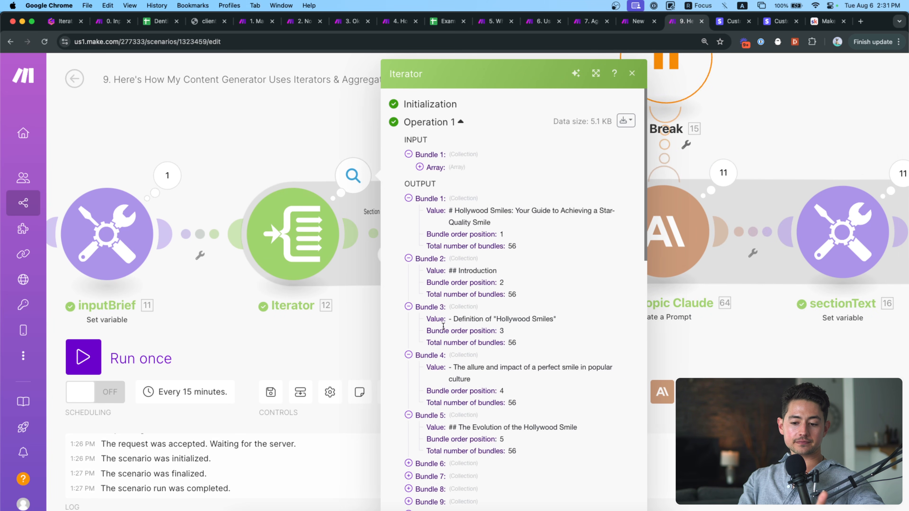
pyautogui.scroll(-3, 443, 326)
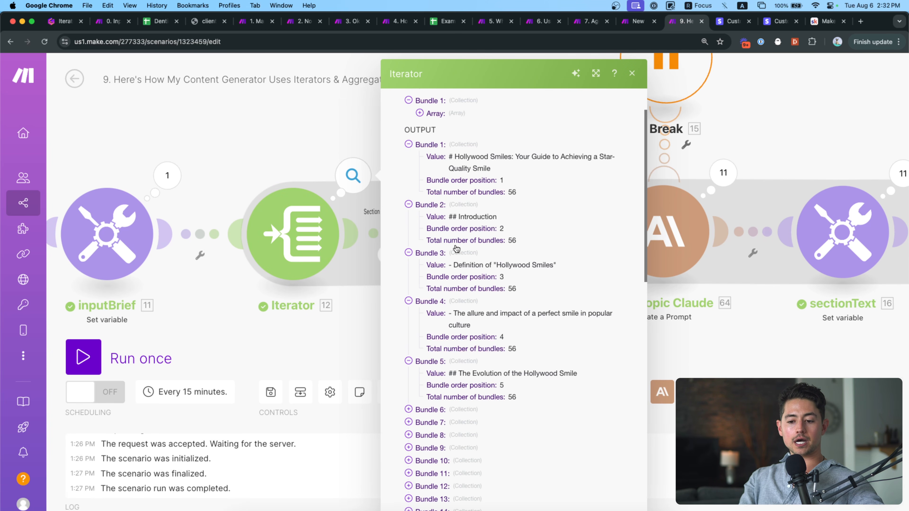
pyautogui.click(312, 136)
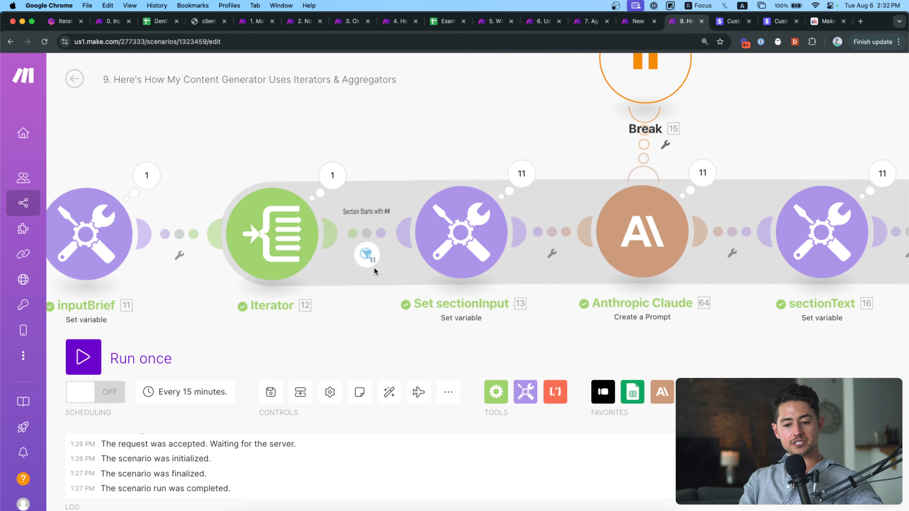
# Review the bundles passed by the '##' filter and shift the canvas left to show the Router.
pyautogui.click(372, 264)
pyautogui.click(358, 298)
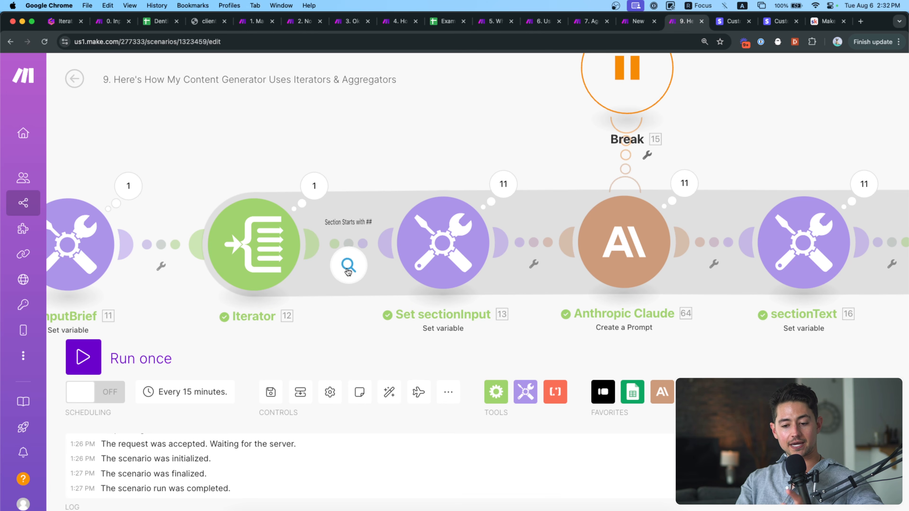
pyautogui.moveTo(424, 318); pyautogui.dragTo(387, 318)
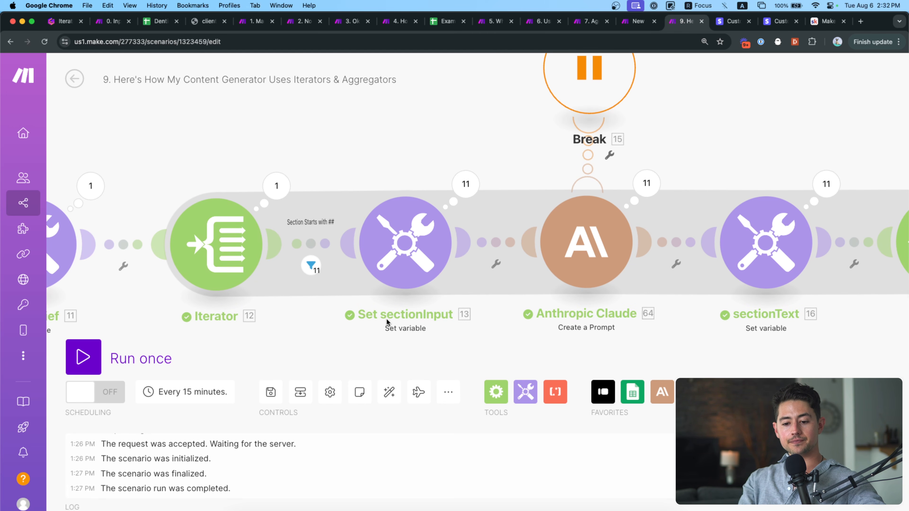
pyautogui.moveTo(386, 318); pyautogui.dragTo(336, 300)
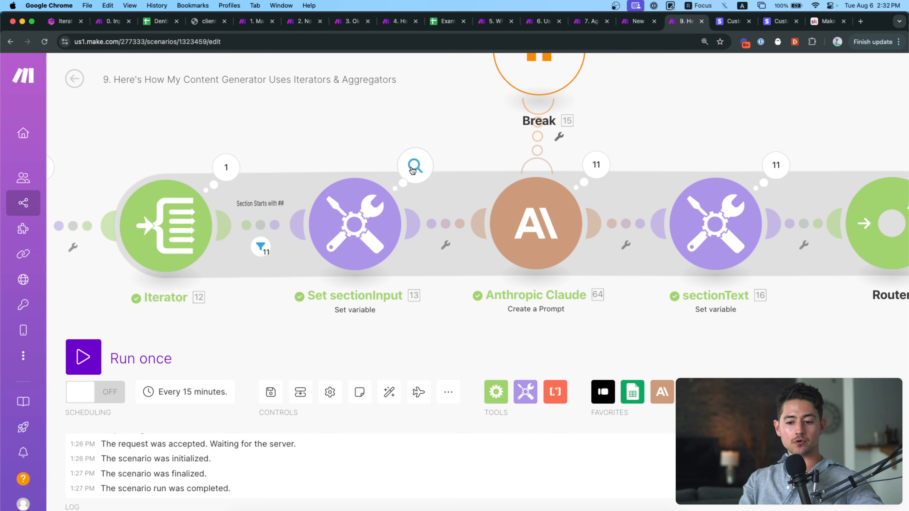
pyautogui.click(366, 204)
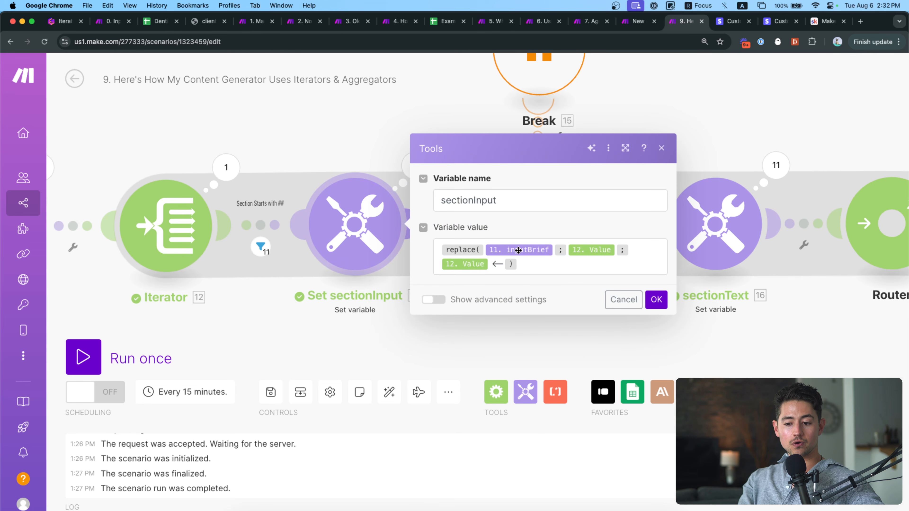
pyautogui.click(543, 252)
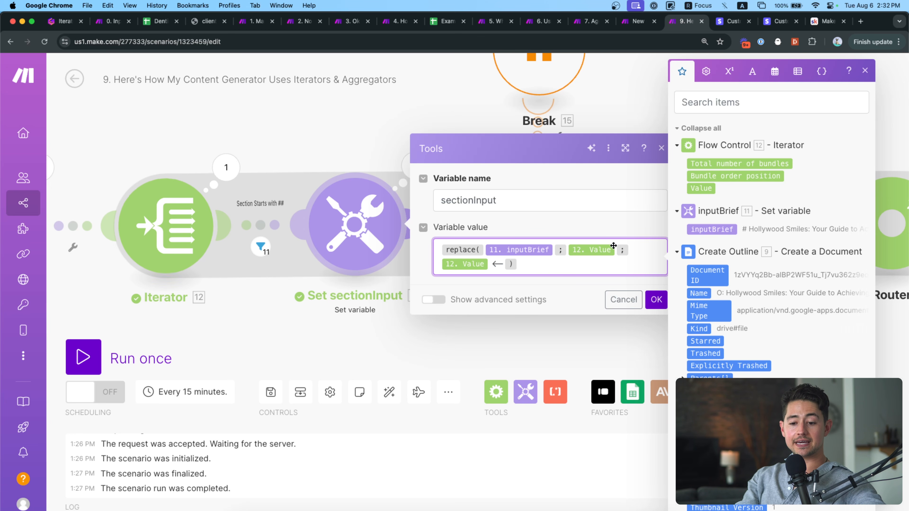
pyautogui.moveTo(349, 160); pyautogui.dragTo(392, 153)
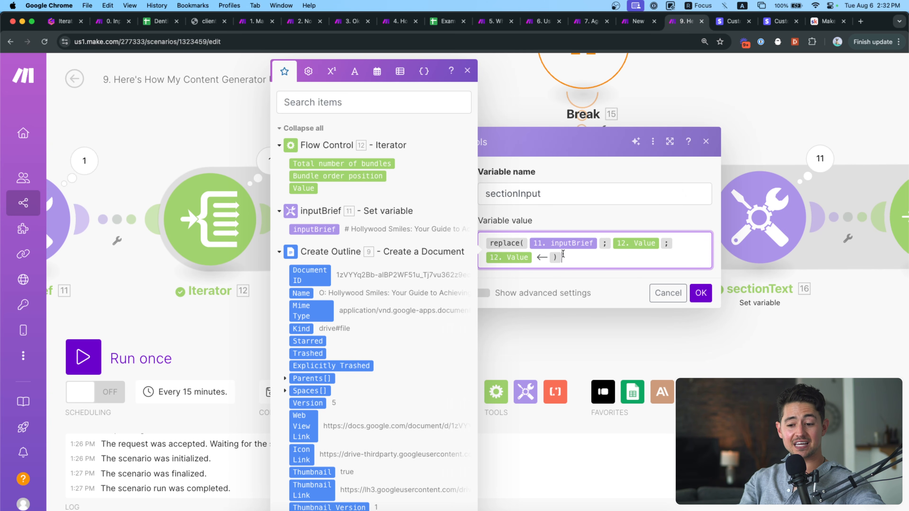
pyautogui.moveTo(549, 257); pyautogui.dragTo(543, 257)
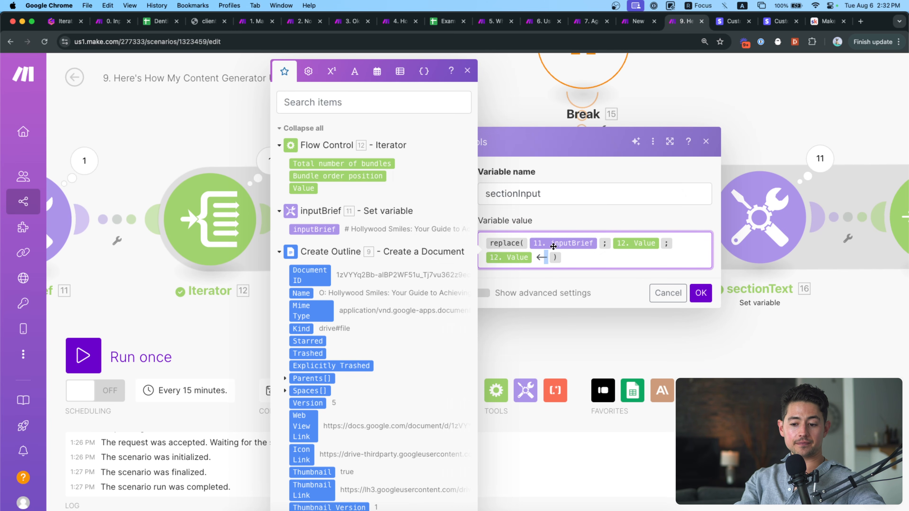
pyautogui.scroll(5, 553, 246)
pyautogui.hscroll(2, 545, 287)
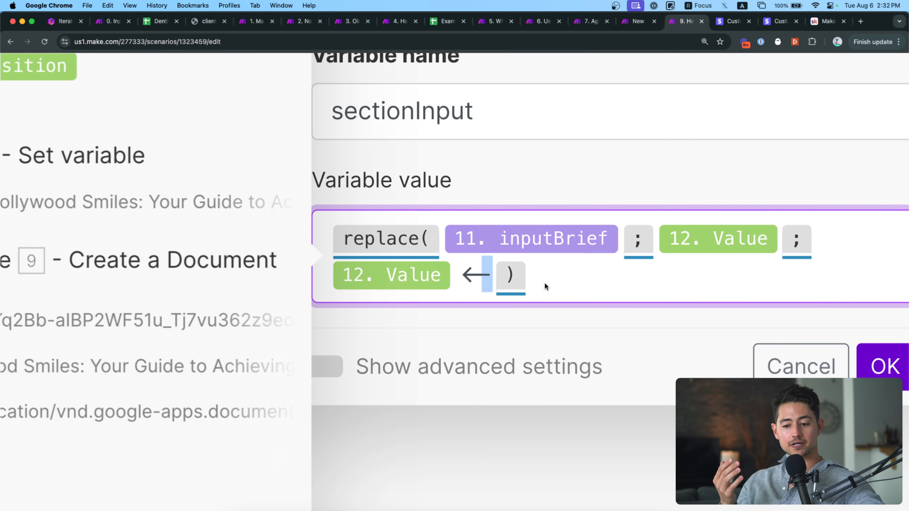
pyautogui.hscroll(1, 545, 283)
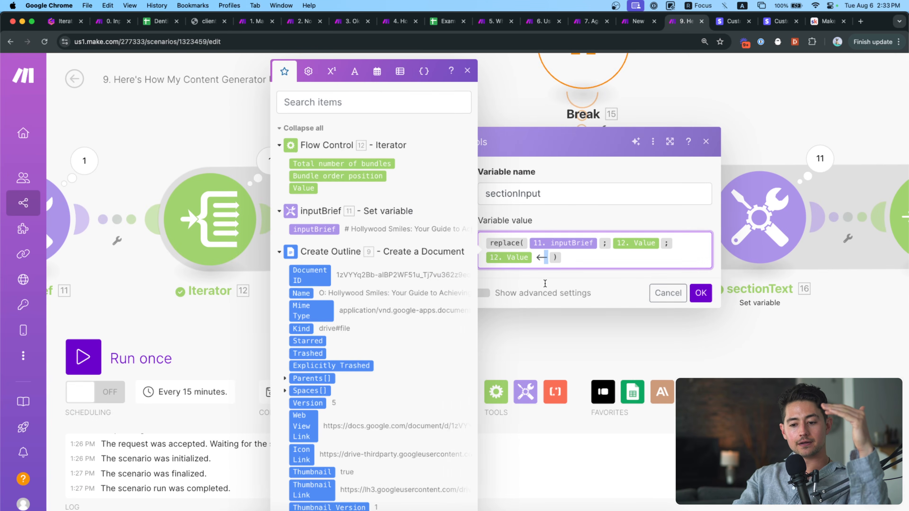
pyautogui.click(772, 369)
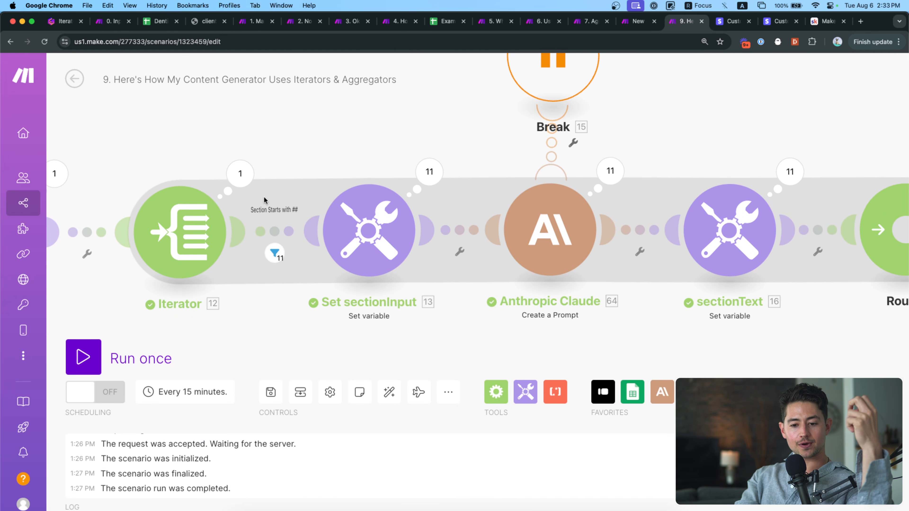
pyautogui.click(395, 172)
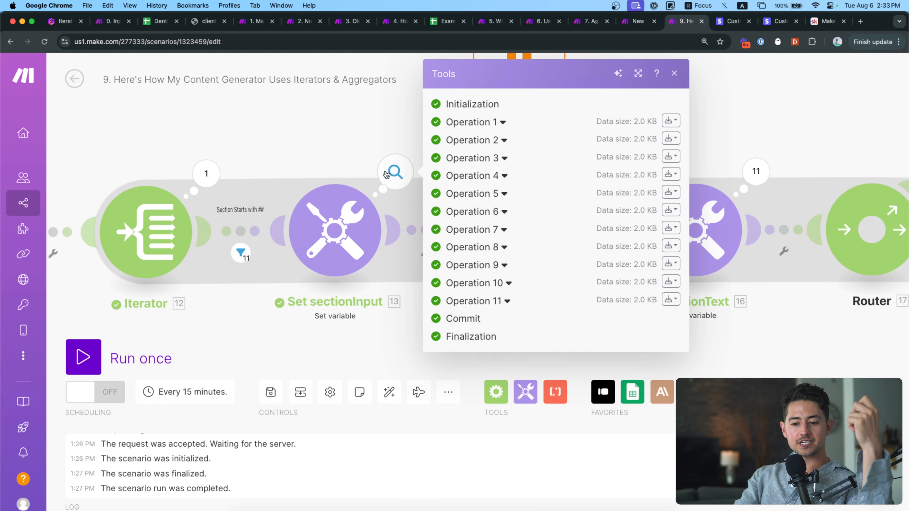
pyautogui.click(509, 301)
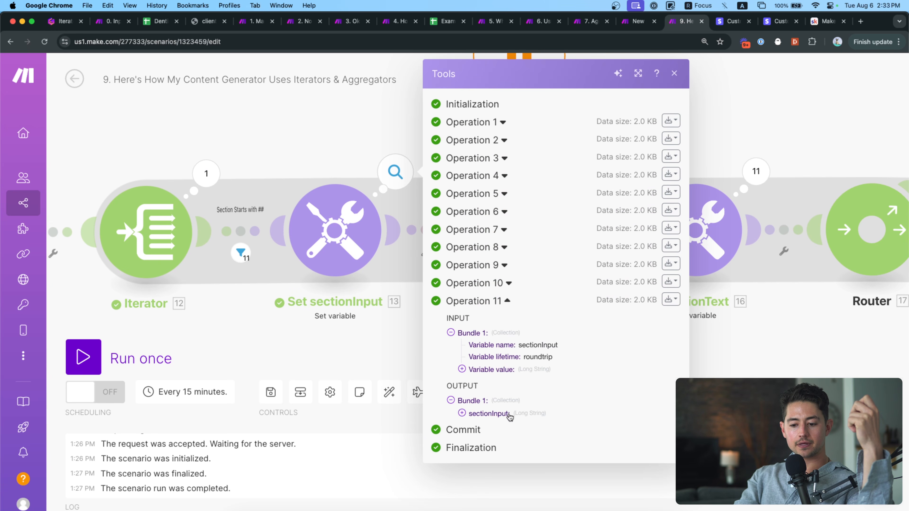
pyautogui.click(508, 414)
pyautogui.scroll(-3, 544, 412)
pyautogui.scroll(3, 573, 315)
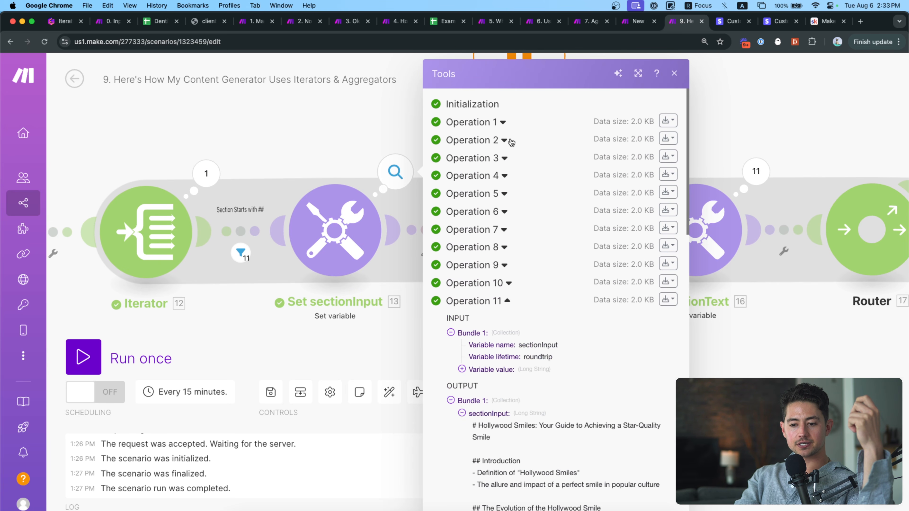
pyautogui.click(504, 140)
pyautogui.click(503, 248)
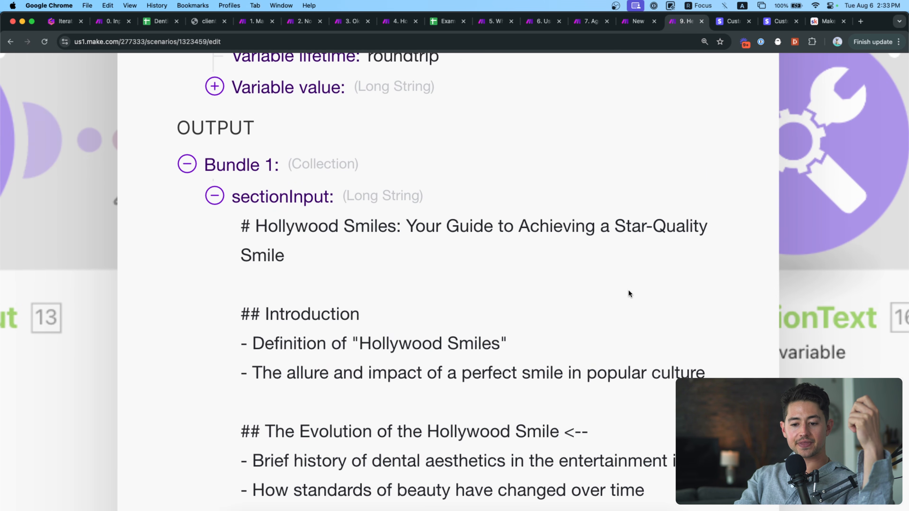
pyautogui.scroll(-1, 630, 293)
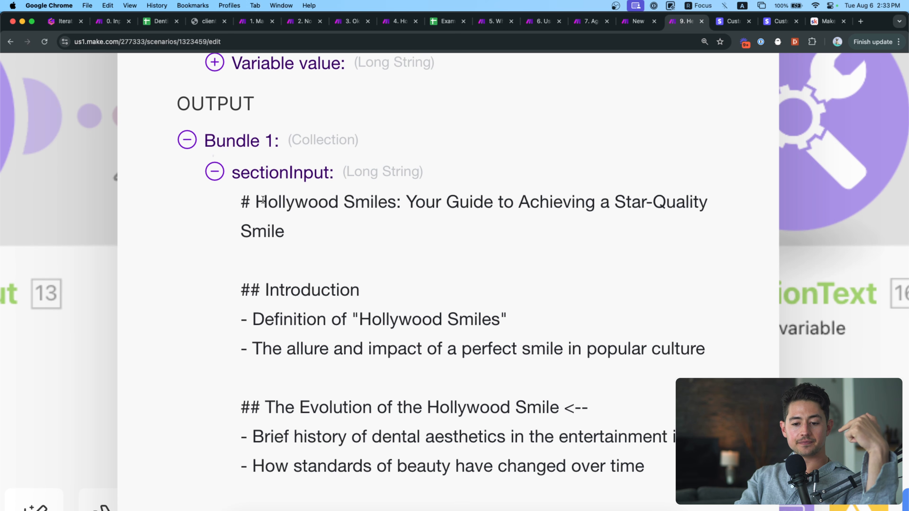
pyautogui.moveTo(240, 202); pyautogui.dragTo(307, 245)
pyautogui.scroll(-2, 306, 245)
pyautogui.moveTo(242, 238); pyautogui.dragTo(513, 318)
pyautogui.scroll(-3, 515, 318)
pyautogui.moveTo(595, 286); pyautogui.dragTo(564, 283)
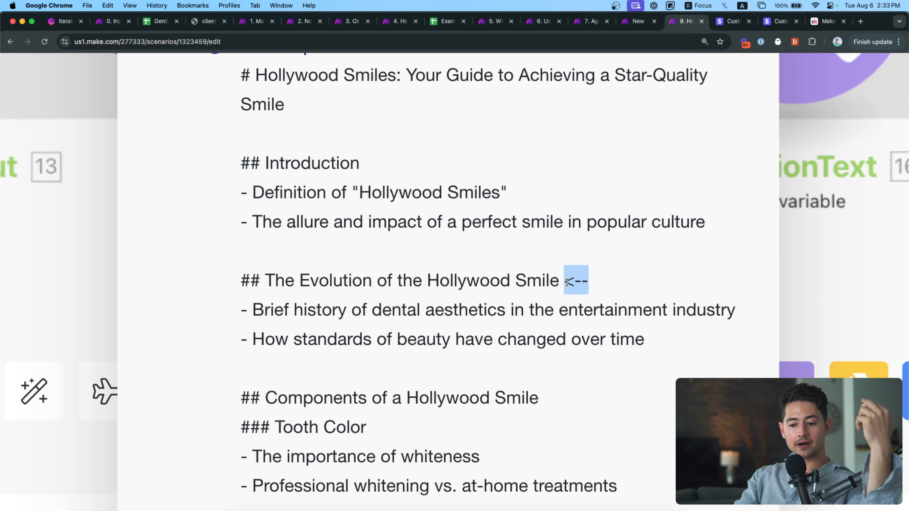
pyautogui.tripleClick(516, 280)
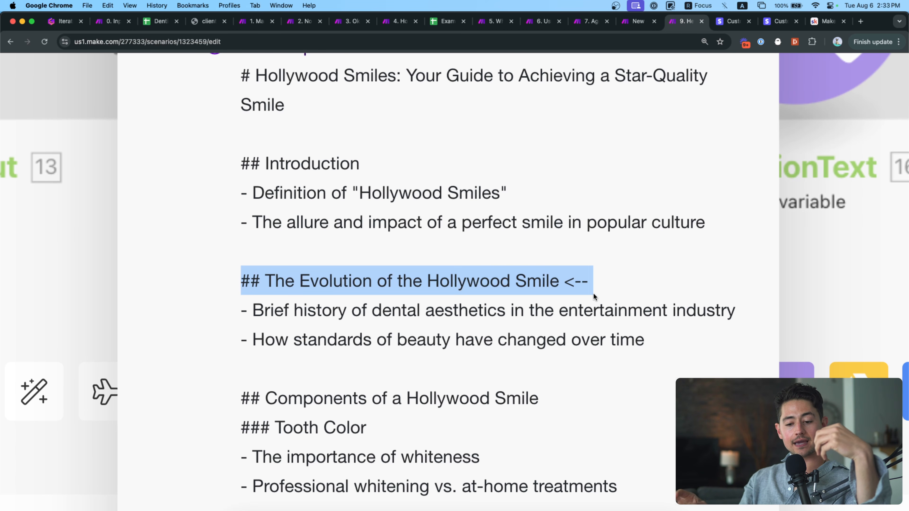
pyautogui.scroll(-2, 593, 297)
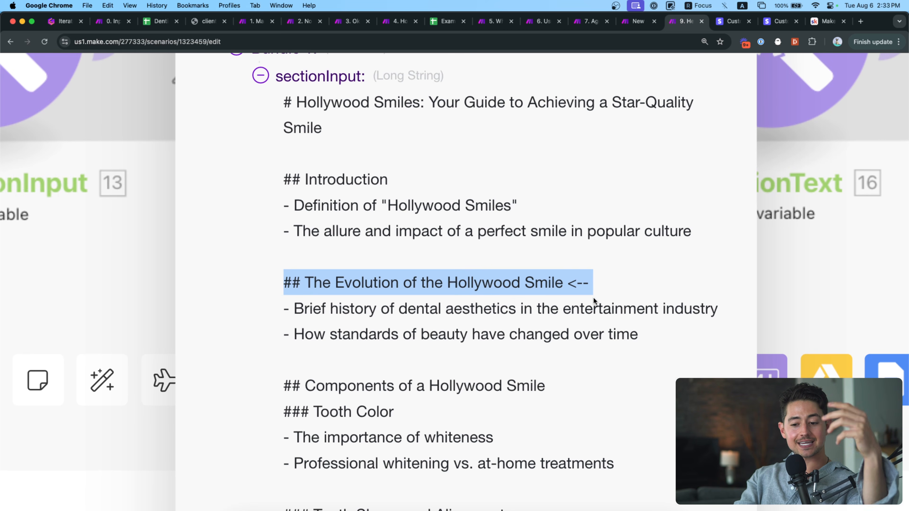
pyautogui.scroll(-1, 593, 296)
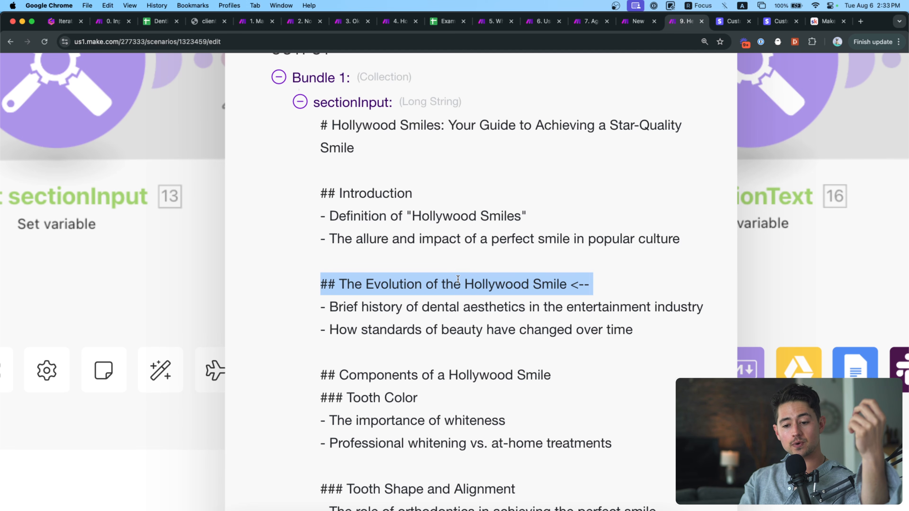
pyautogui.click(411, 237)
pyautogui.moveTo(401, 262); pyautogui.dragTo(318, 199)
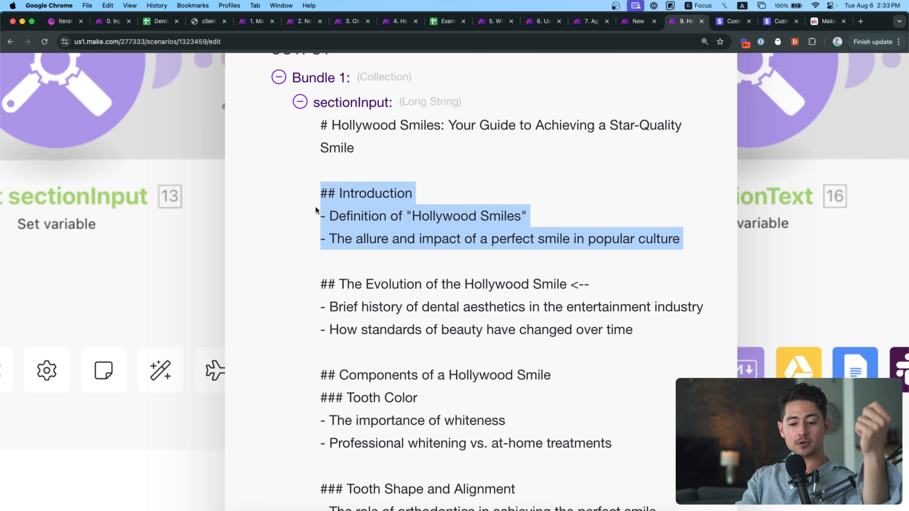
pyautogui.scroll(-2, 332, 327)
pyautogui.moveTo(321, 325); pyautogui.dragTo(618, 387)
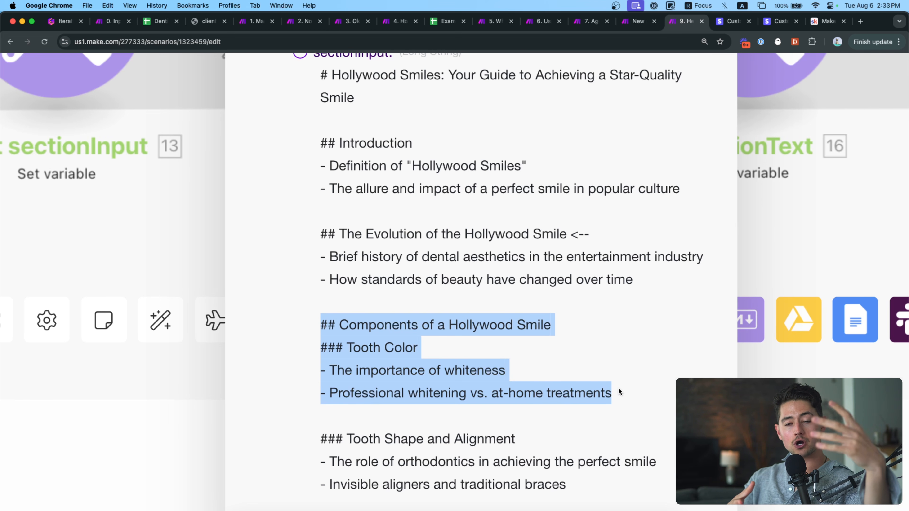
pyautogui.tripleClick(551, 246)
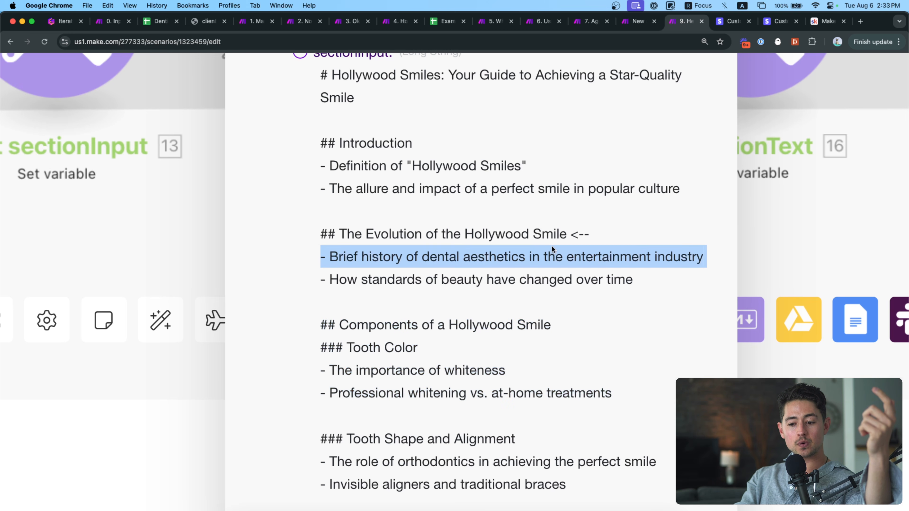
pyautogui.click(500, 199)
pyautogui.tripleClick(498, 191)
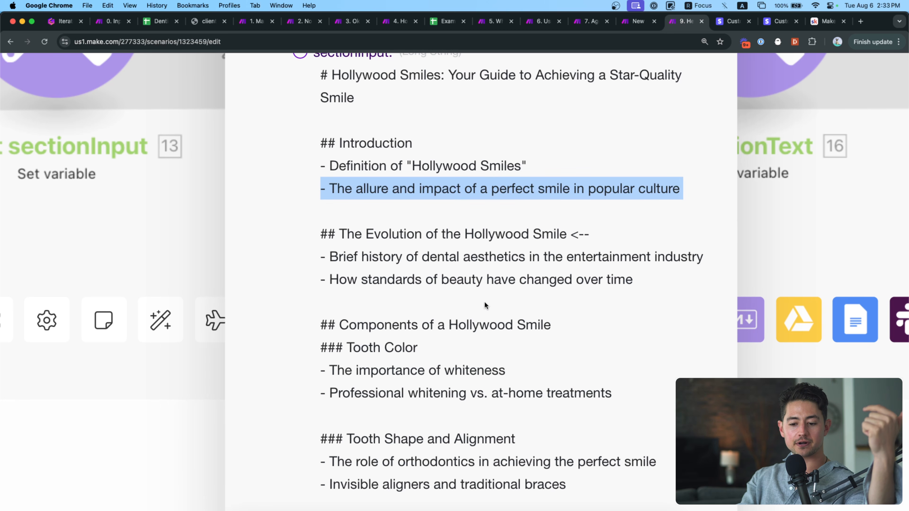
pyautogui.tripleClick(464, 322)
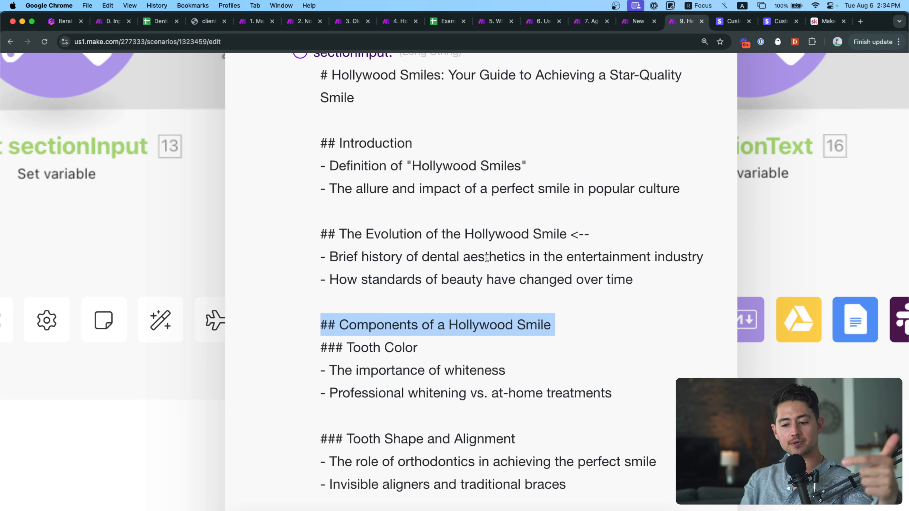
pyautogui.scroll(-5, 464, 248)
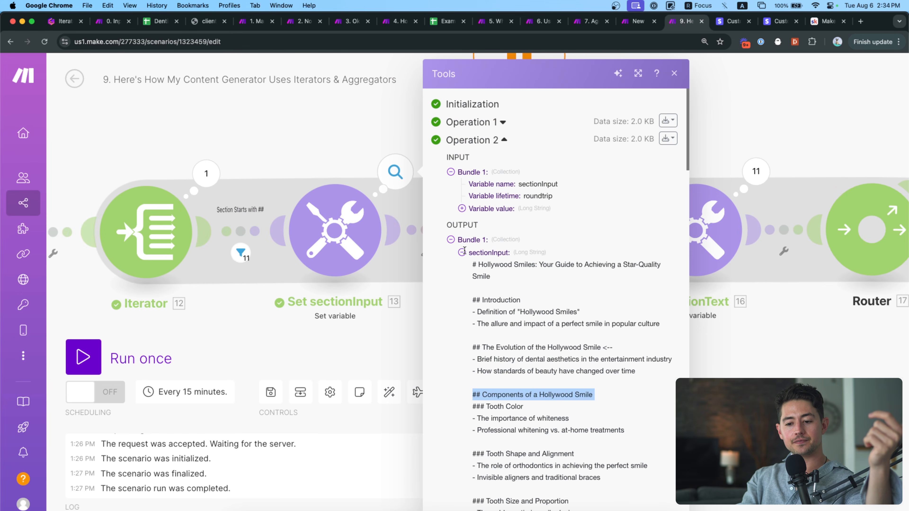
pyautogui.click(375, 306)
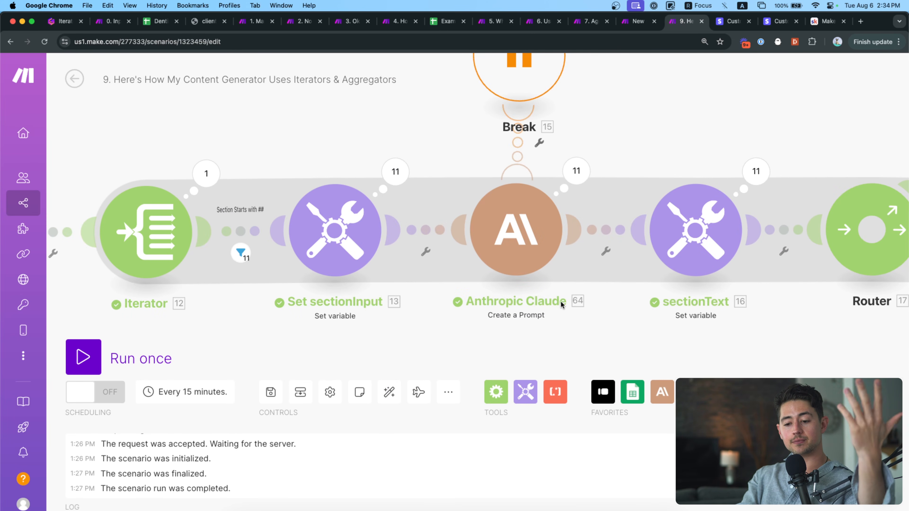
pyautogui.moveTo(571, 303); pyautogui.dragTo(549, 304)
# Review Claude's prompt: only the '←' section, mildly spartan tone, appending 13. sectionInput.
pyautogui.moveTo(541, 308); pyautogui.dragTo(512, 310)
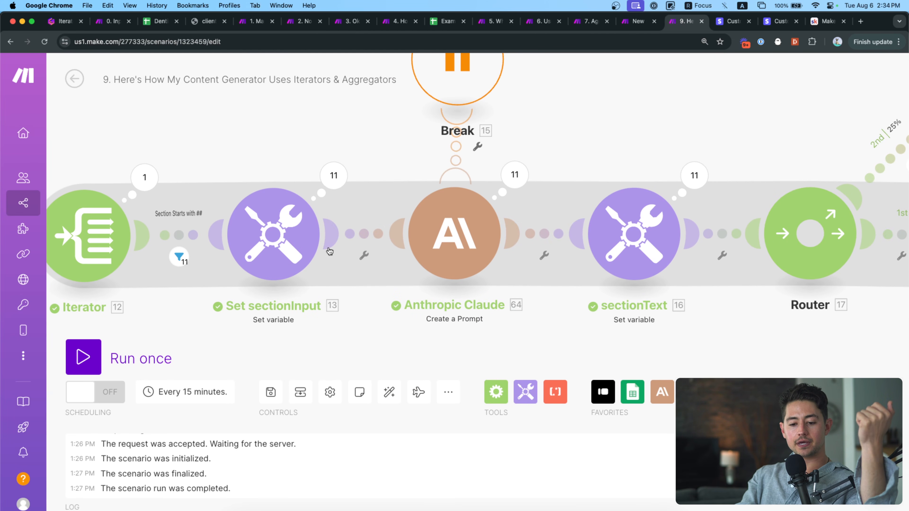
pyautogui.click(497, 231)
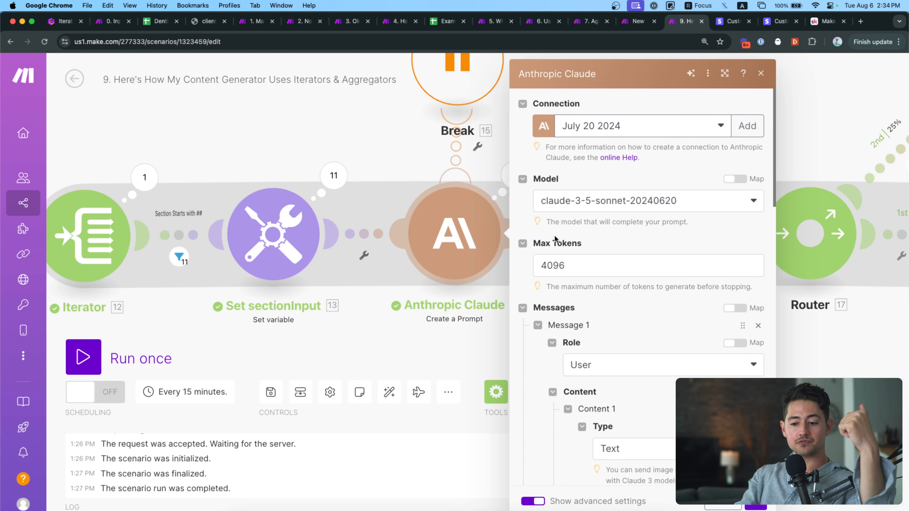
pyautogui.scroll(-10, 548, 276)
pyautogui.scroll(1, 548, 277)
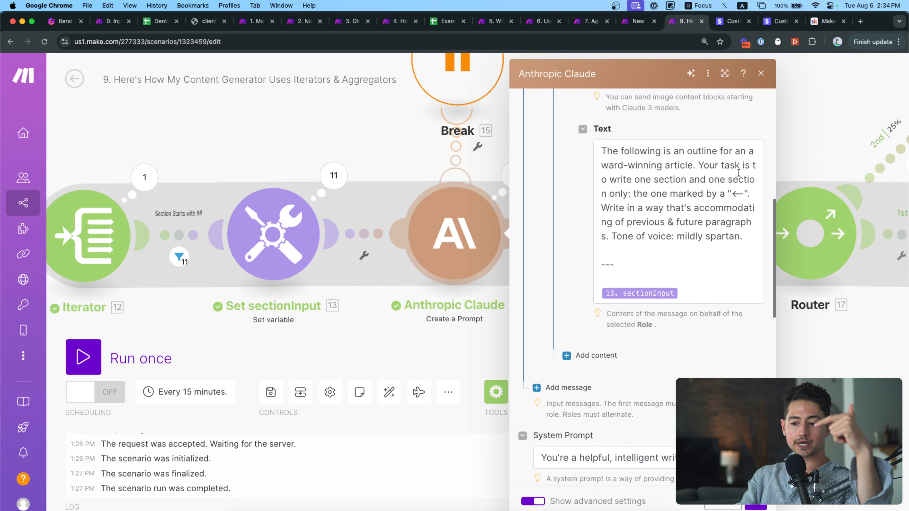
pyautogui.click(730, 194)
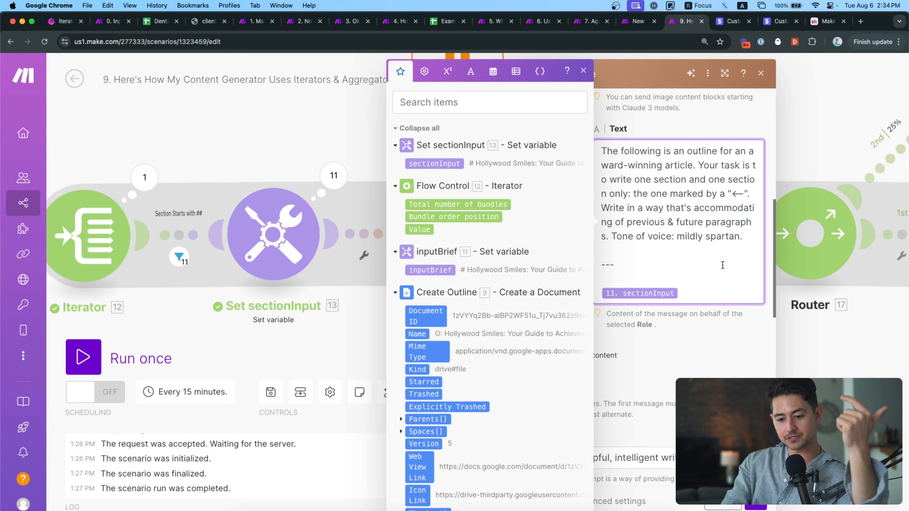
pyautogui.click(343, 352)
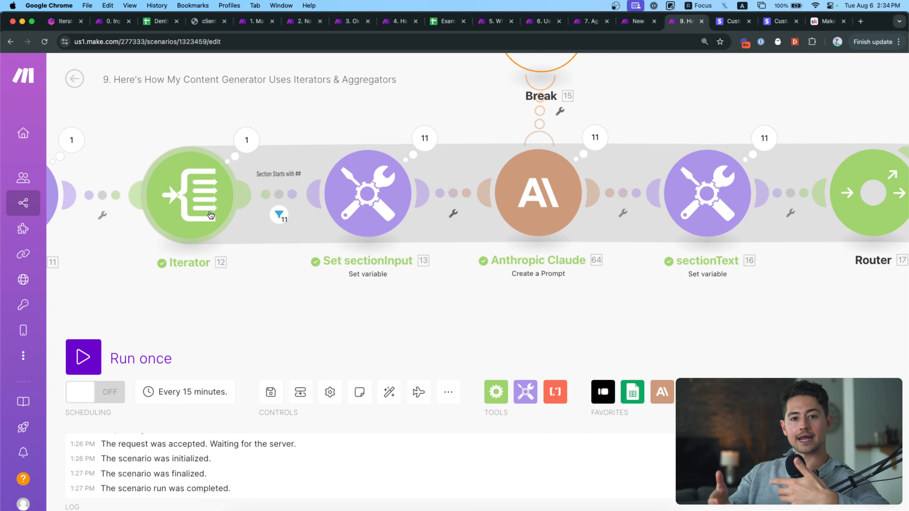
# Read sectionText's operation 1 output in full, including the Introduction's first paragraph.
pyautogui.scroll(1, 289, 302)
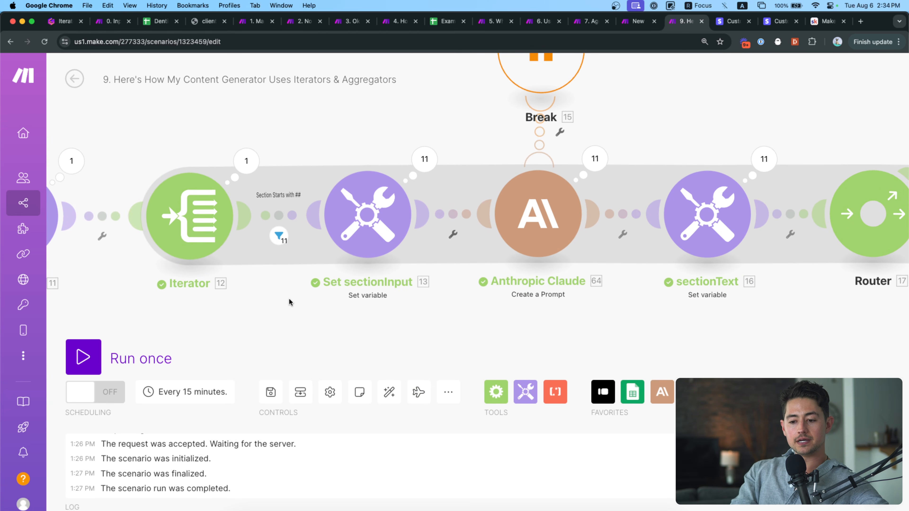
pyautogui.moveTo(342, 290); pyautogui.dragTo(304, 298)
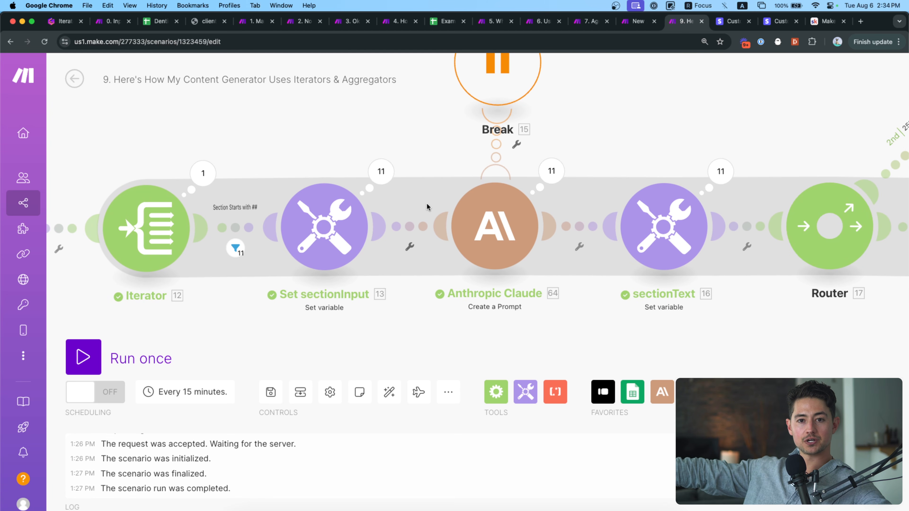
pyautogui.hscroll(2, 549, 296)
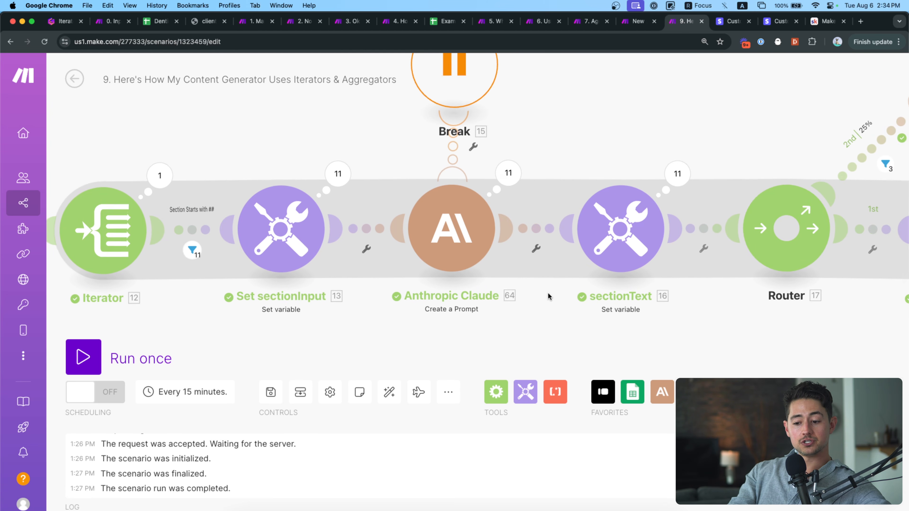
pyautogui.hscroll(7, 548, 296)
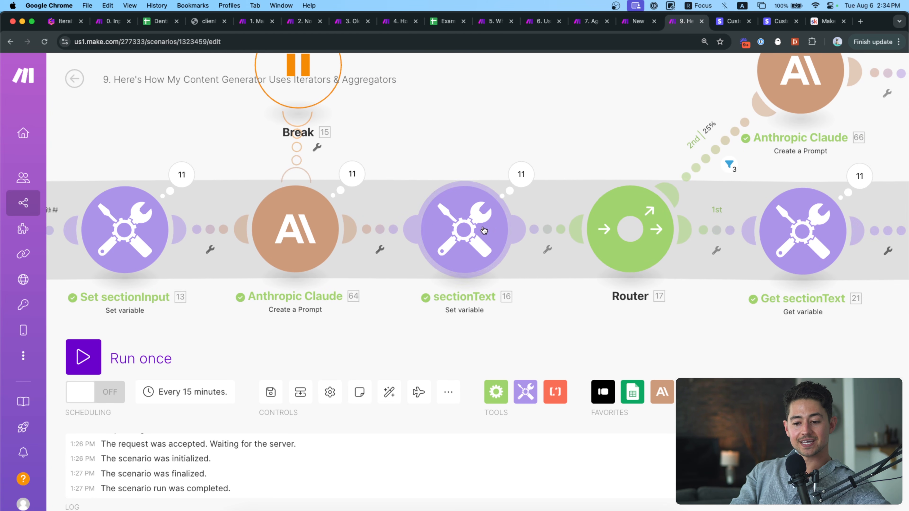
pyautogui.click(524, 183)
pyautogui.click(627, 123)
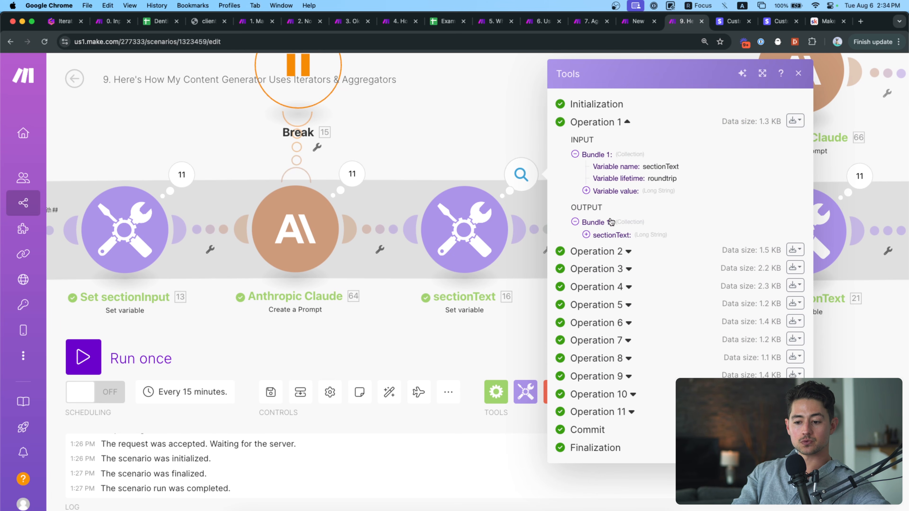
pyautogui.click(610, 236)
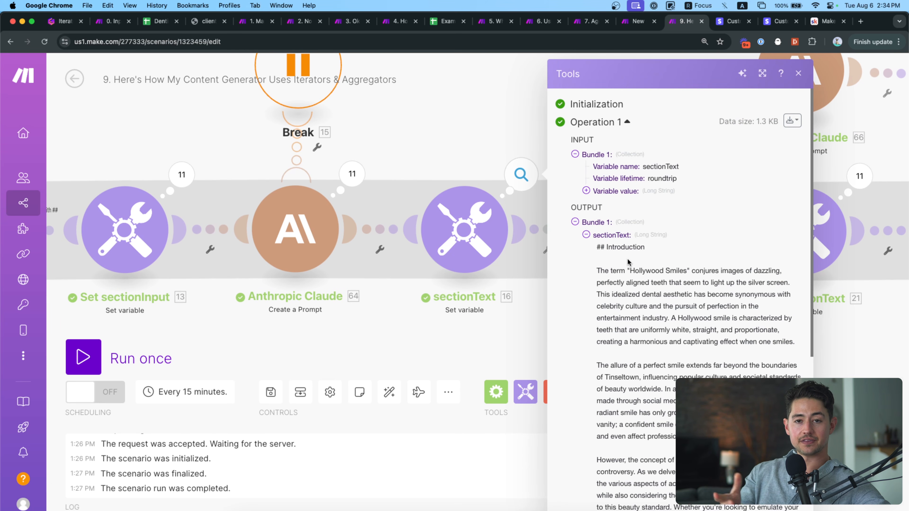
pyautogui.scroll(-6, 628, 262)
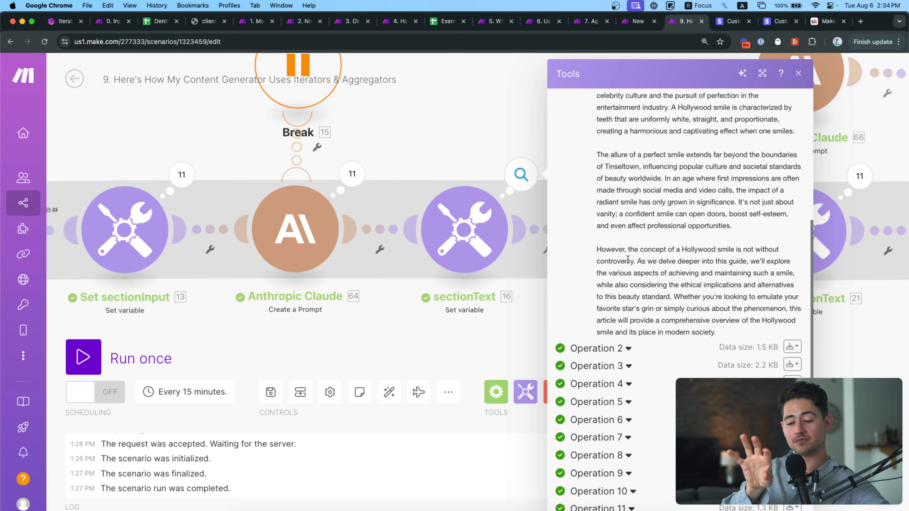
pyautogui.scroll(4, 628, 259)
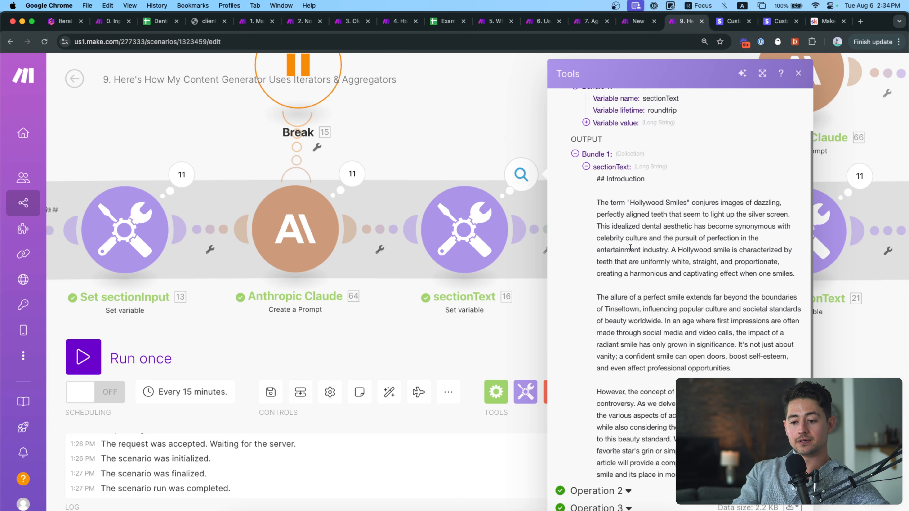
pyautogui.tripleClick(647, 247)
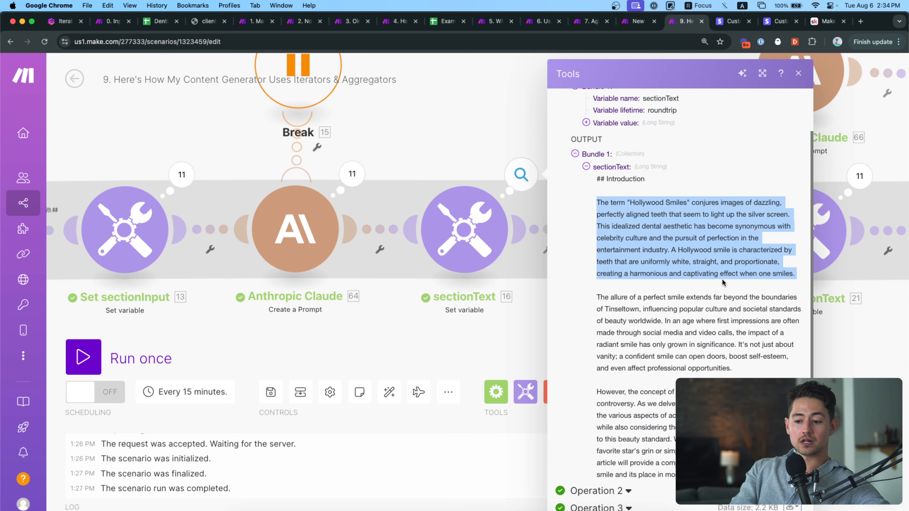
# Expand sectionText's Operation 2 details, then close its run results.
pyautogui.scroll(-3, 722, 283)
pyautogui.click(629, 402)
pyautogui.scroll(-5, 672, 374)
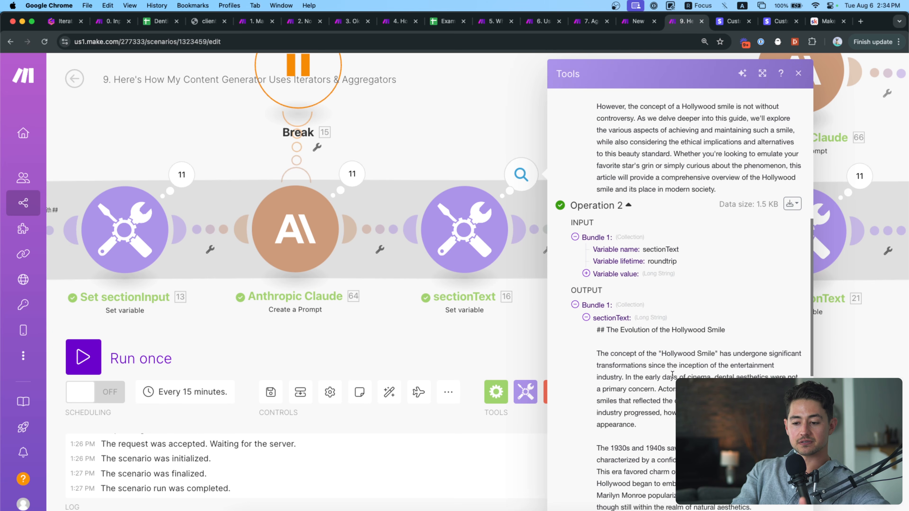
pyautogui.click(557, 304)
# Pan to Get sectionText and expand Operation 1 of its 11 run operations.
pyautogui.moveTo(557, 304); pyautogui.dragTo(411, 327)
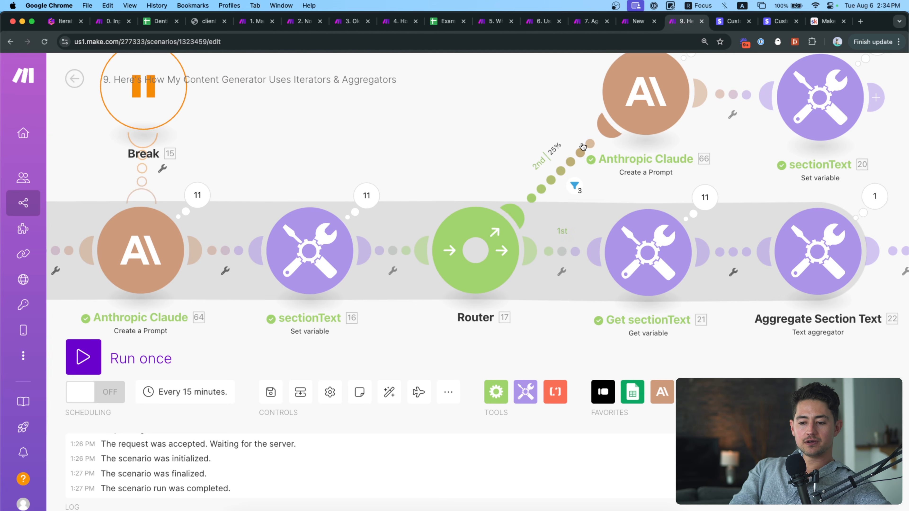
pyautogui.moveTo(573, 310); pyautogui.dragTo(458, 295)
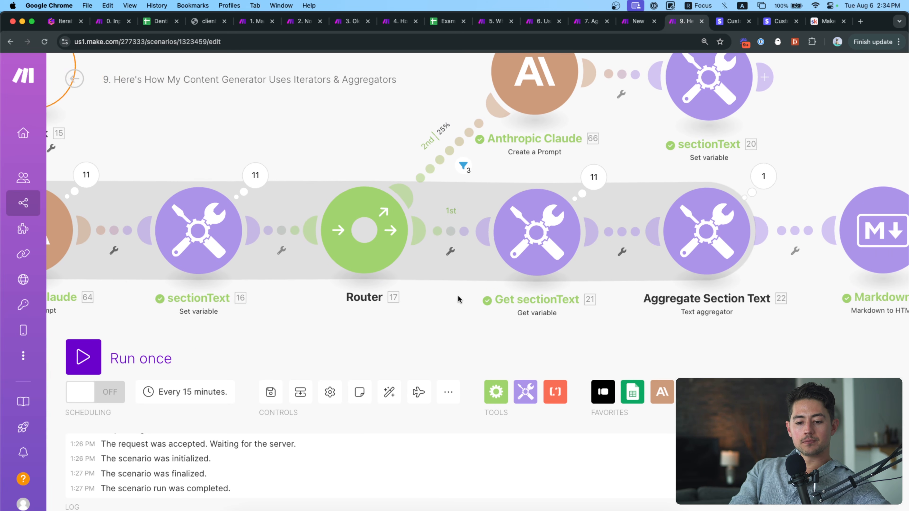
pyautogui.hscroll(5, 388, 293)
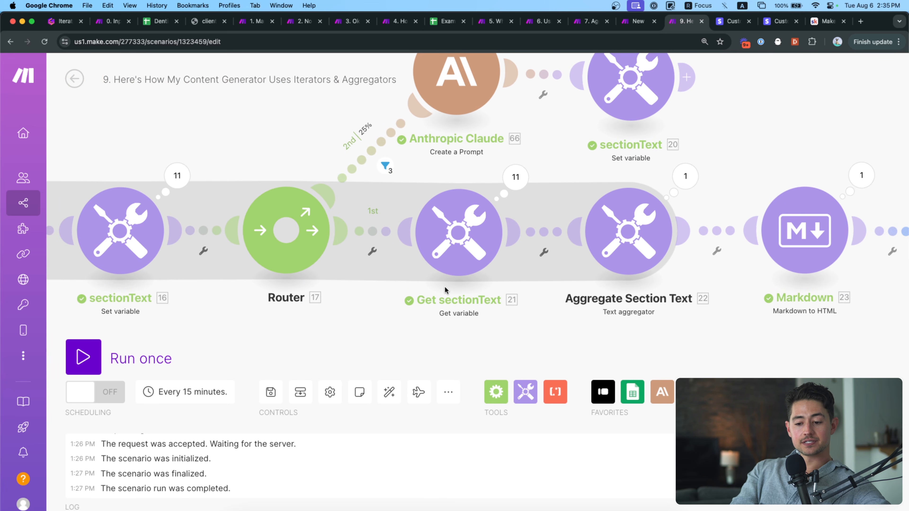
pyautogui.click(523, 175)
pyautogui.click(621, 123)
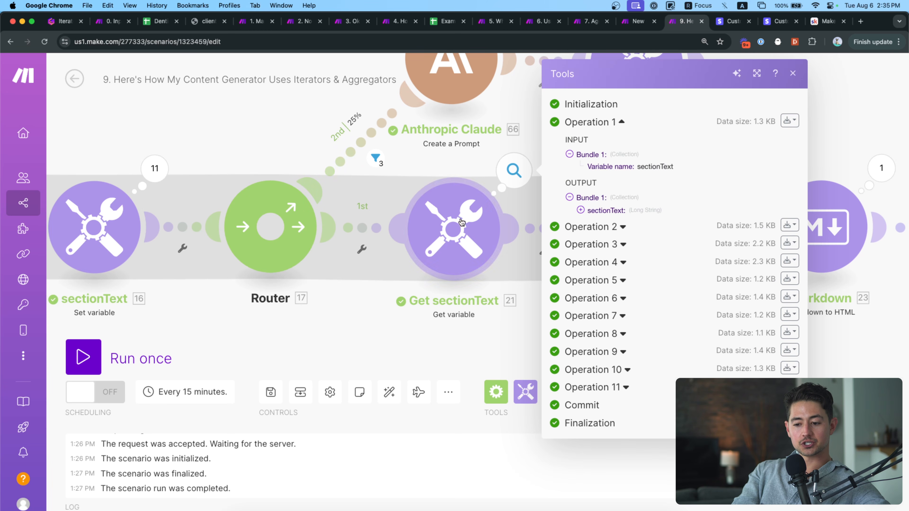
# Confirm Aggregate Section Text's Text field maps 21. sectionText, joined with new-row separators.
pyautogui.click(515, 294)
pyautogui.hscroll(5, 519, 291)
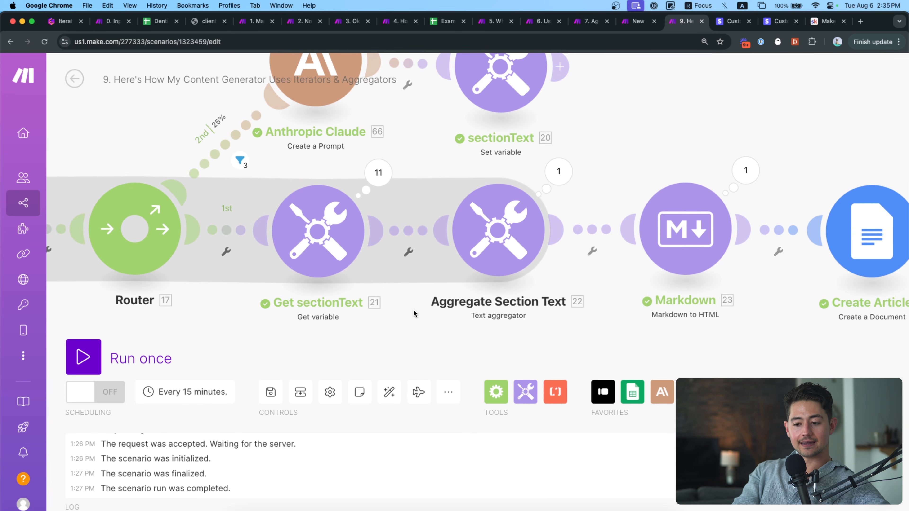
pyautogui.click(473, 217)
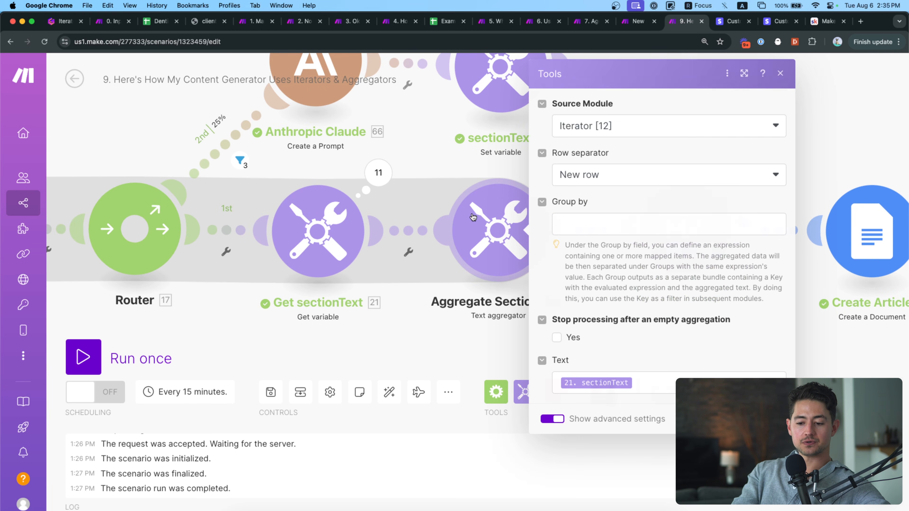
pyautogui.click(643, 386)
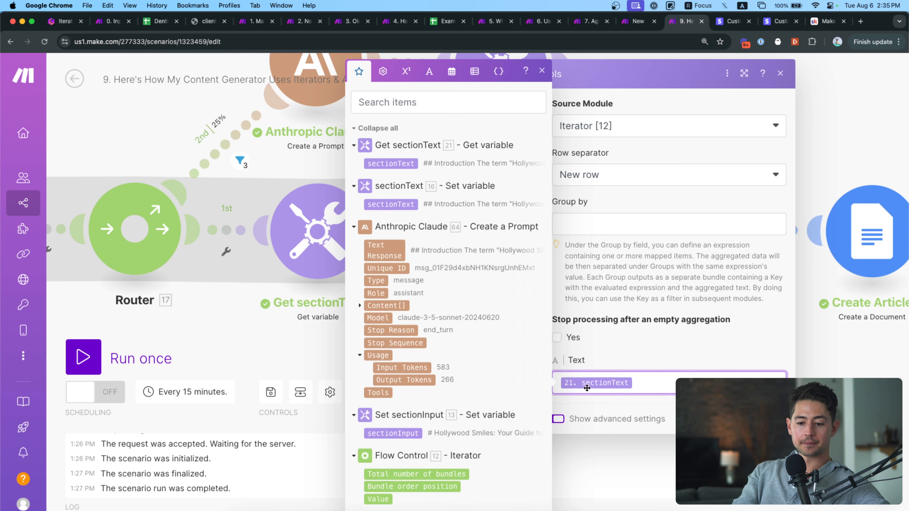
pyautogui.click(612, 361)
pyautogui.click(656, 384)
pyautogui.click(660, 371)
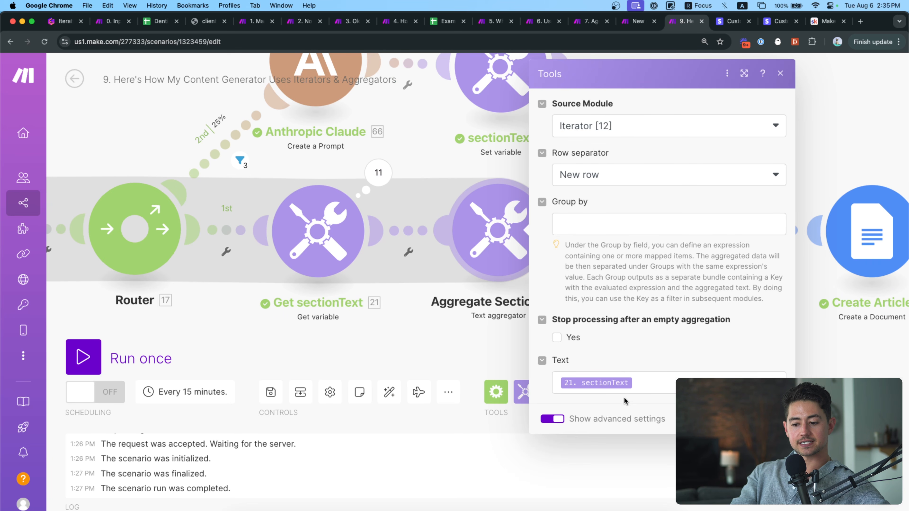
# Close the aggregator settings and zoom out over the scenario canvas.
pyautogui.moveTo(429, 344); pyautogui.dragTo(627, 333)
pyautogui.scroll(-3, 513, 328)
pyautogui.scroll(-2, 571, 329)
pyautogui.scroll(-2, 571, 329)
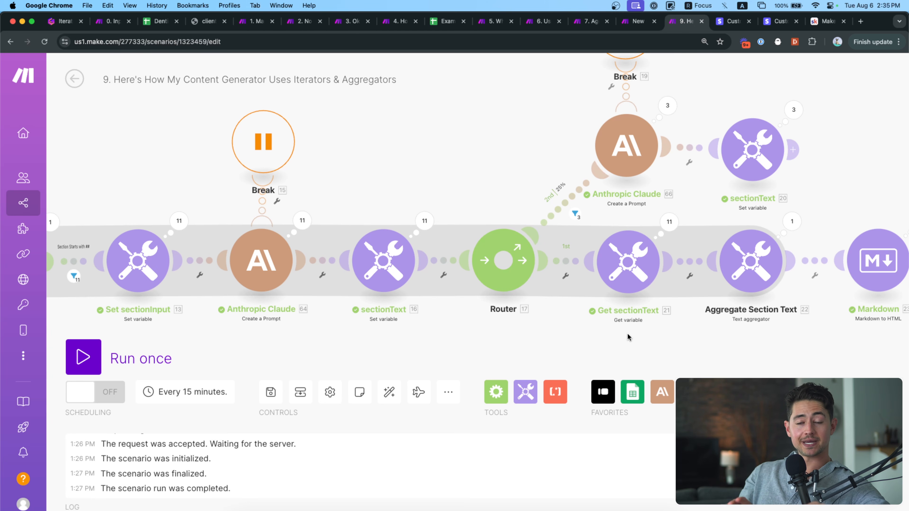
pyautogui.moveTo(611, 315); pyautogui.dragTo(656, 305)
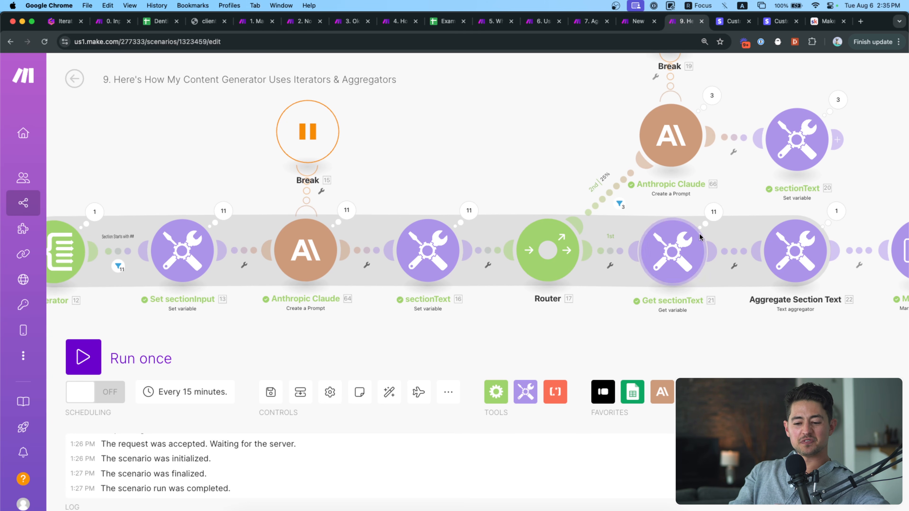
pyautogui.moveTo(439, 190); pyautogui.dragTo(526, 169)
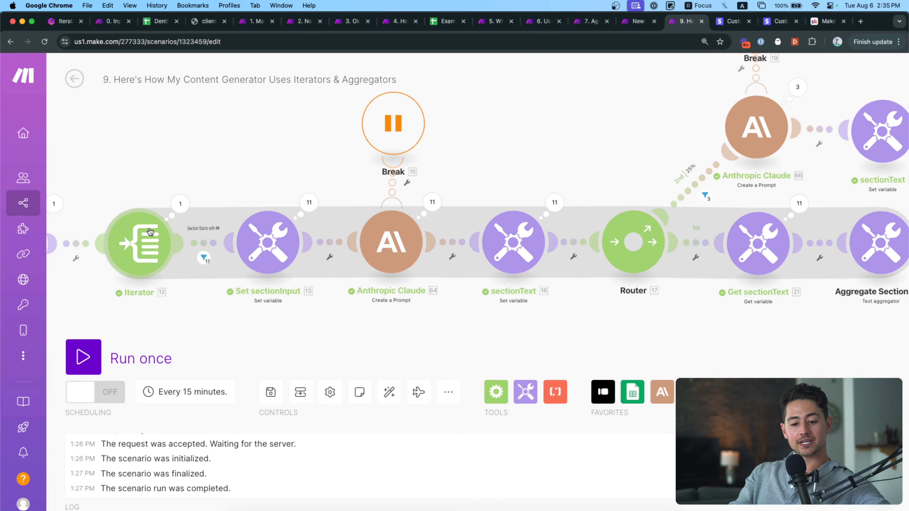
pyautogui.moveTo(178, 178); pyautogui.dragTo(320, 179)
pyautogui.click(300, 225)
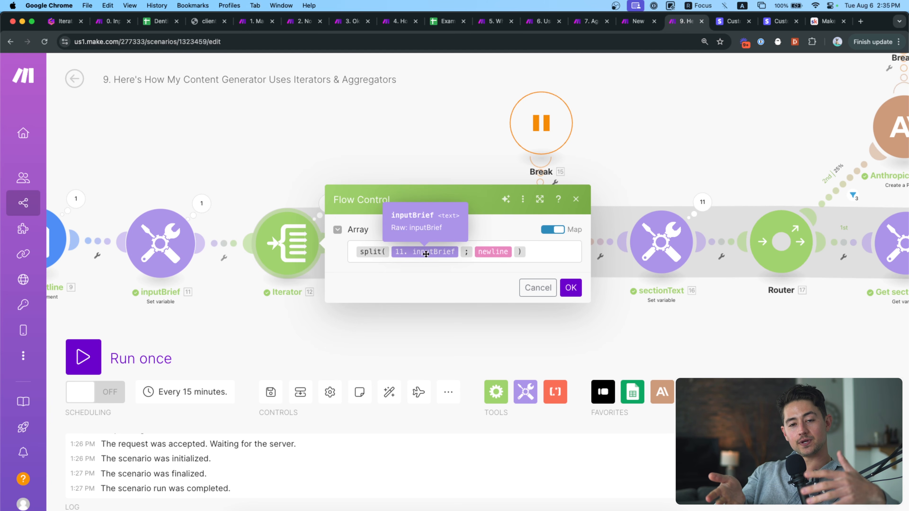
pyautogui.click(377, 173)
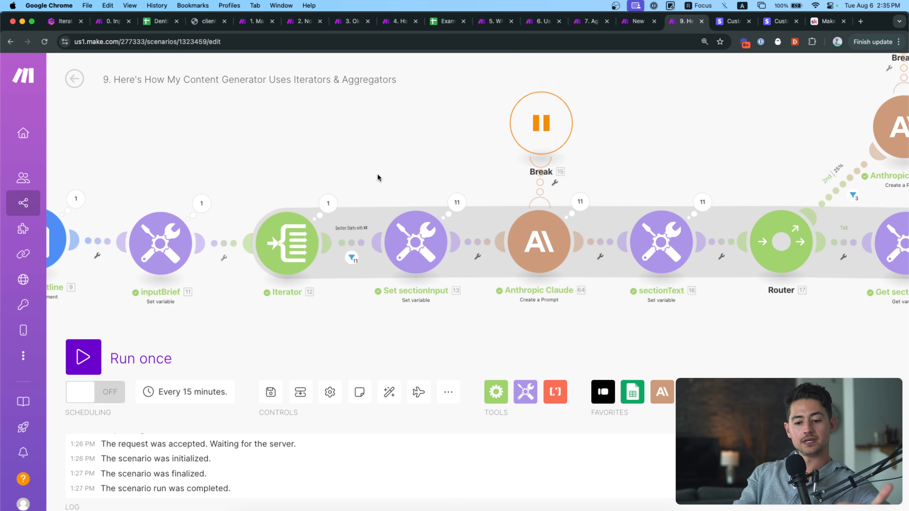
pyautogui.scroll(3, 367, 267)
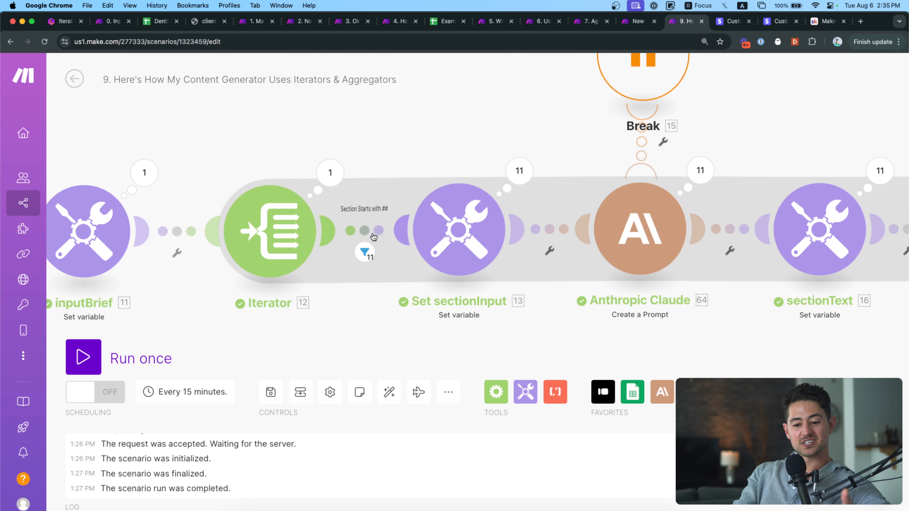
pyautogui.moveTo(487, 296); pyautogui.dragTo(279, 302)
pyautogui.scroll(-3, 269, 246)
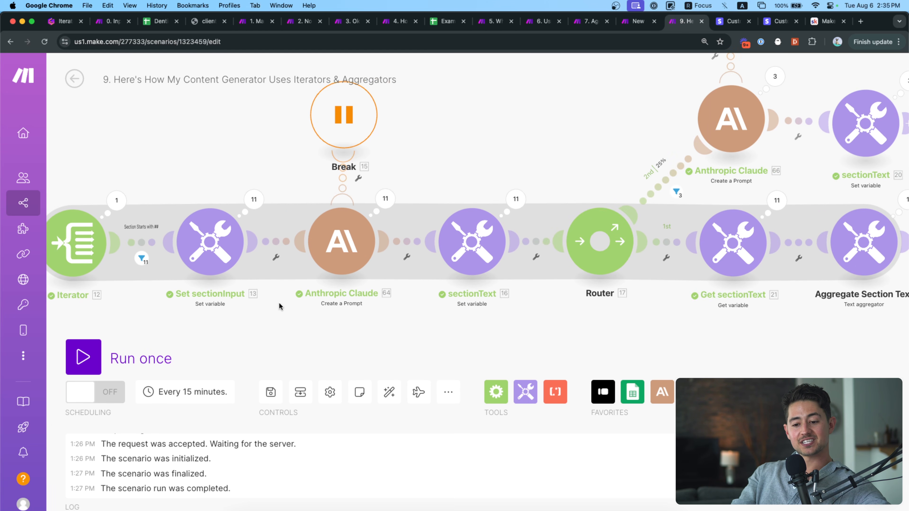
pyautogui.moveTo(492, 335); pyautogui.dragTo(415, 335)
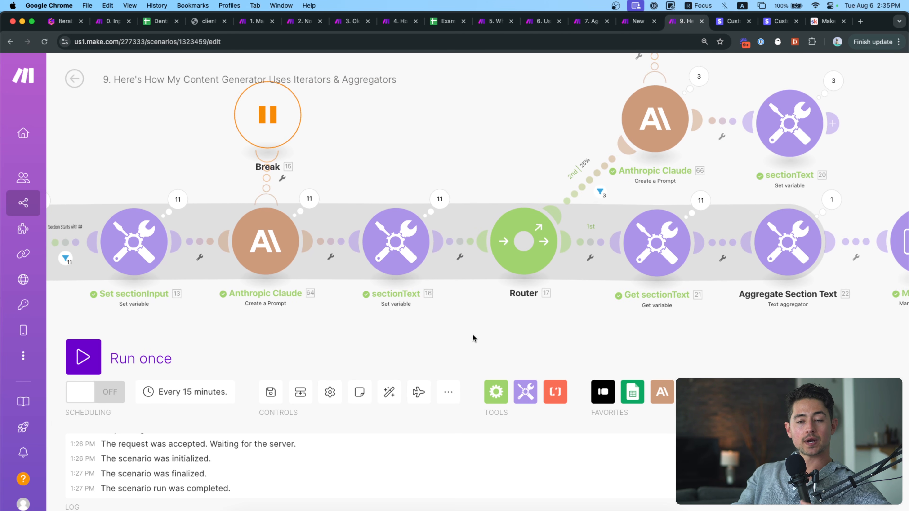
pyautogui.moveTo(472, 334); pyautogui.dragTo(407, 342)
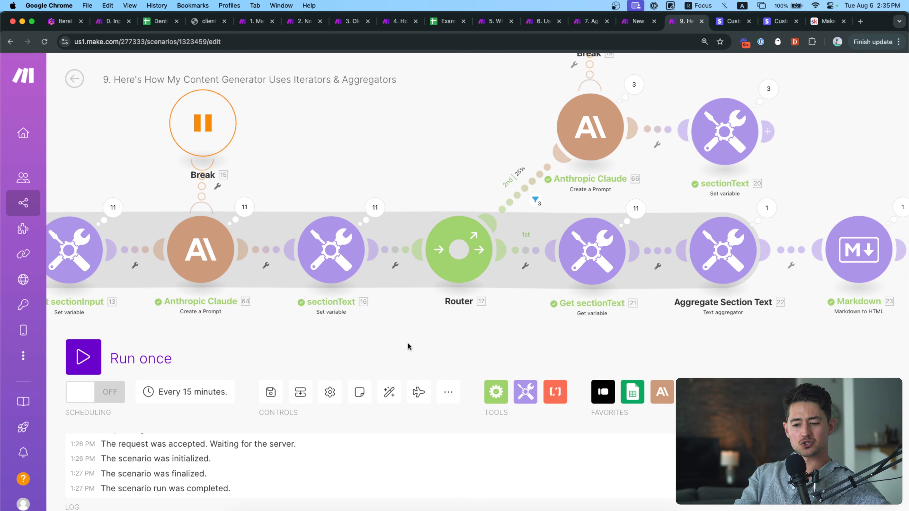
pyautogui.moveTo(550, 341); pyautogui.dragTo(404, 336)
pyautogui.moveTo(480, 336); pyautogui.dragTo(361, 337)
pyautogui.scroll(3, 467, 308)
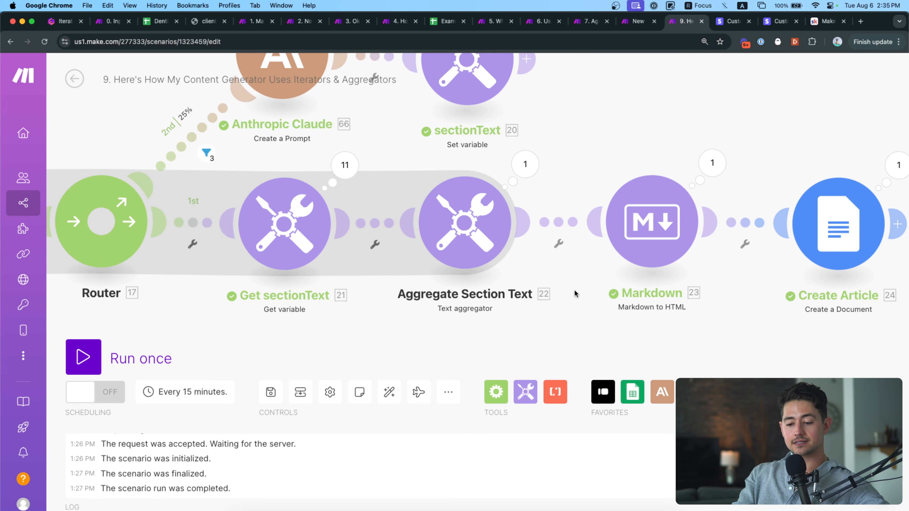
# Read the aggregator's Bundles 10 and 11 and the full aggregated article text.
pyautogui.click(525, 164)
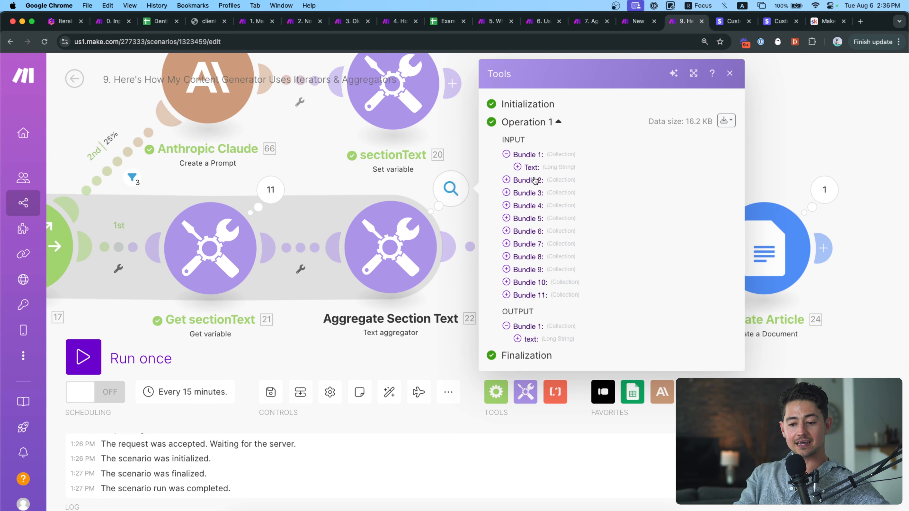
pyautogui.click(531, 295)
pyautogui.click(526, 283)
pyautogui.click(526, 282)
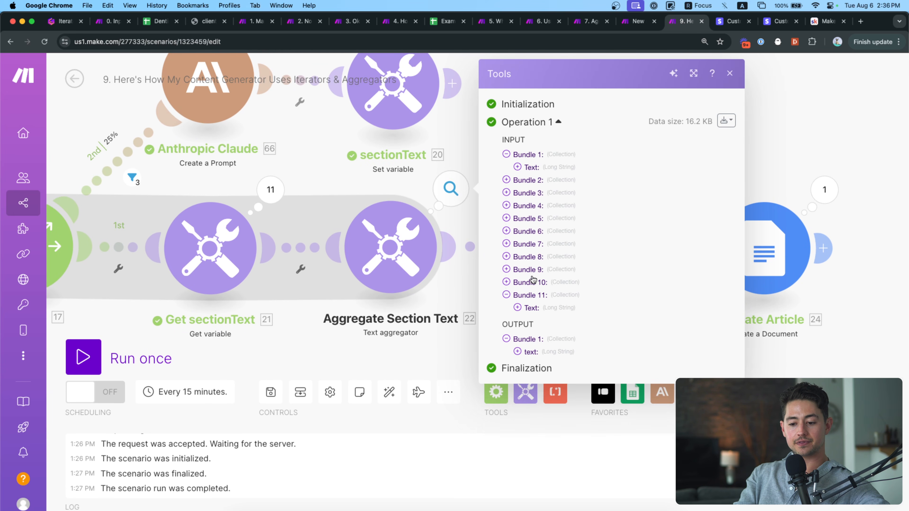
pyautogui.click(526, 282)
pyautogui.click(532, 295)
pyautogui.scroll(-6, 546, 352)
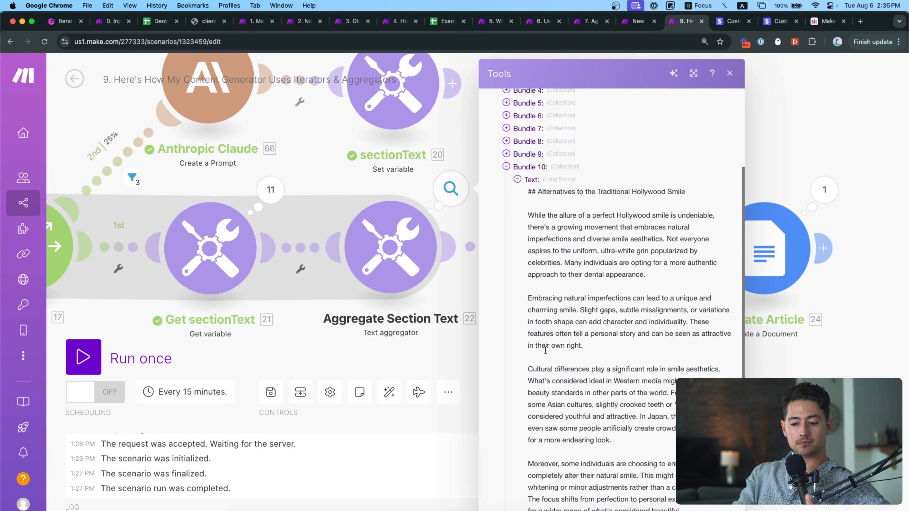
pyautogui.click(531, 485)
pyautogui.scroll(-8, 540, 465)
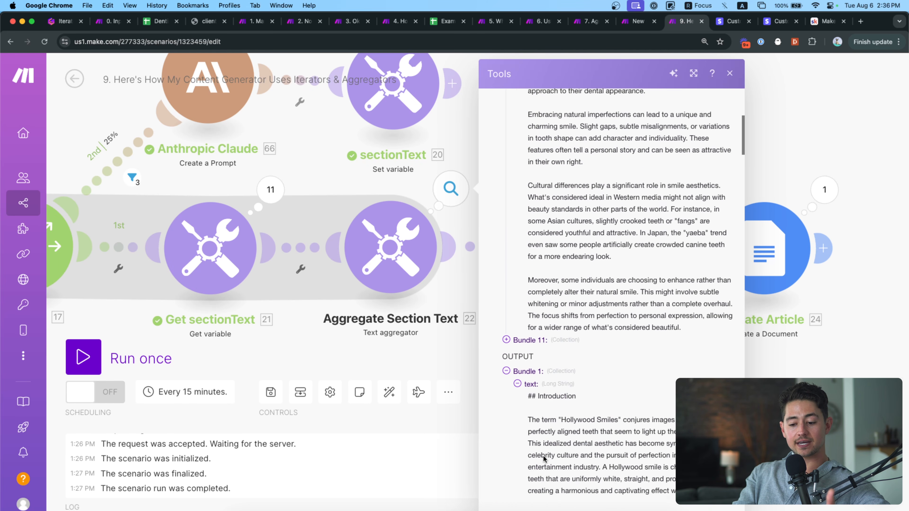
pyautogui.scroll(-15, 544, 447)
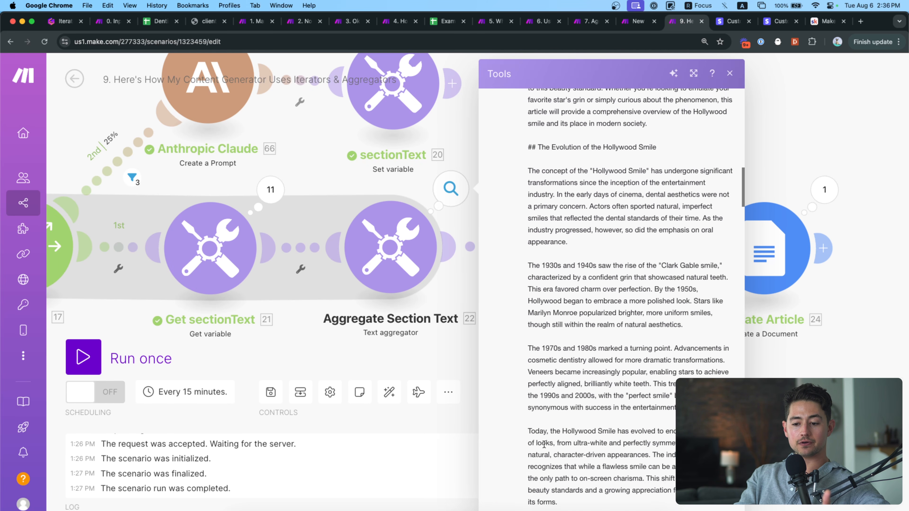
pyautogui.scroll(-15, 544, 445)
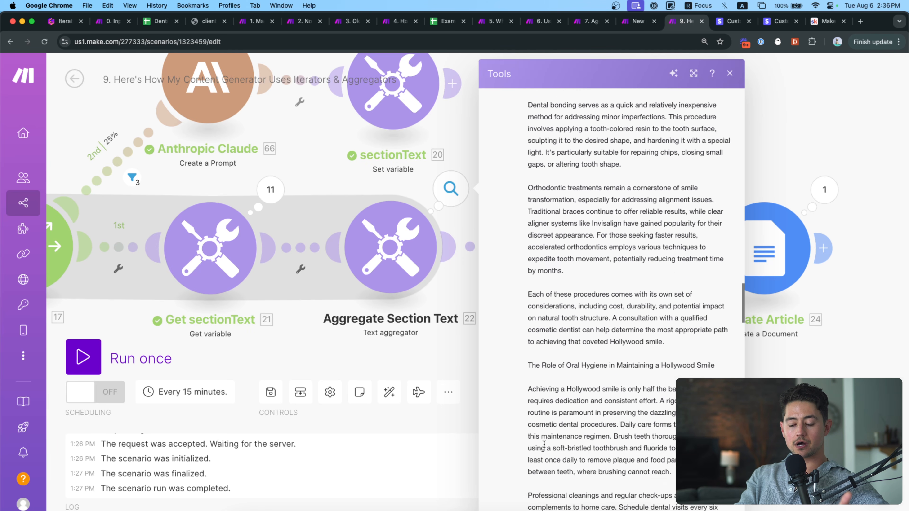
pyautogui.scroll(-15, 544, 444)
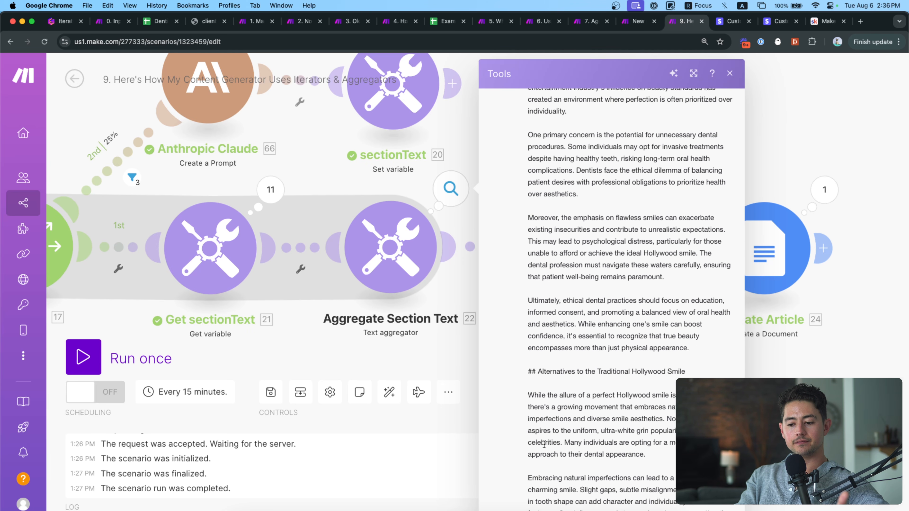
pyautogui.click(434, 340)
# Check the Markdown HTML's h1 title, then view Create Article's 'A: Hollywood Smiles…' document output.
pyautogui.moveTo(521, 363); pyautogui.dragTo(412, 363)
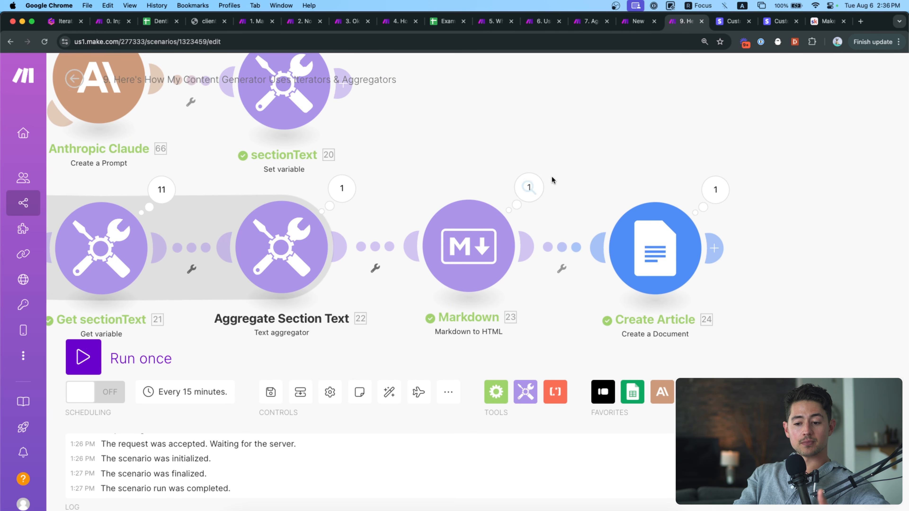
pyautogui.click(529, 187)
pyautogui.click(596, 250)
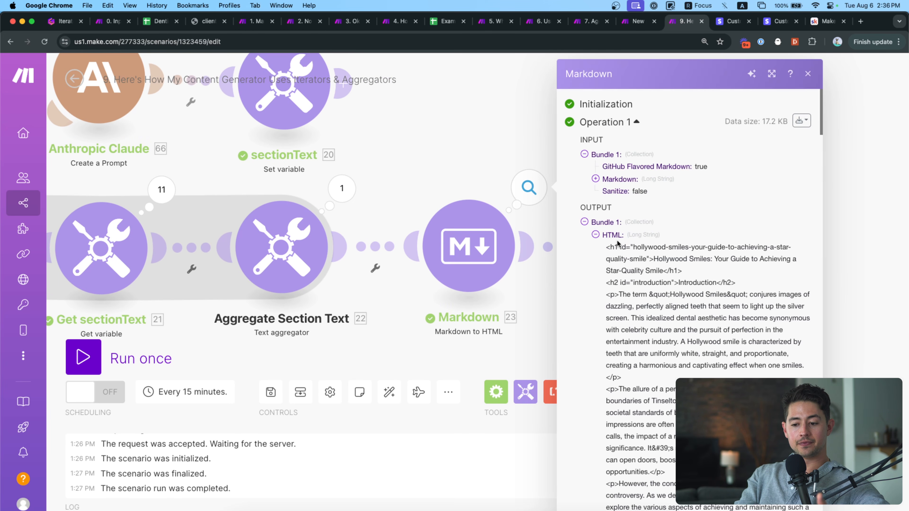
pyautogui.tripleClick(636, 245)
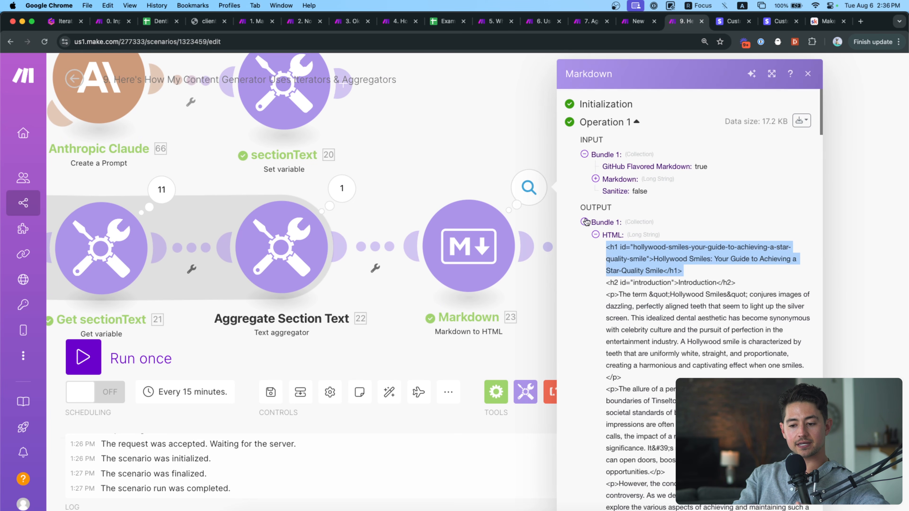
pyautogui.click(548, 148)
pyautogui.hscroll(5, 501, 161)
pyautogui.click(605, 197)
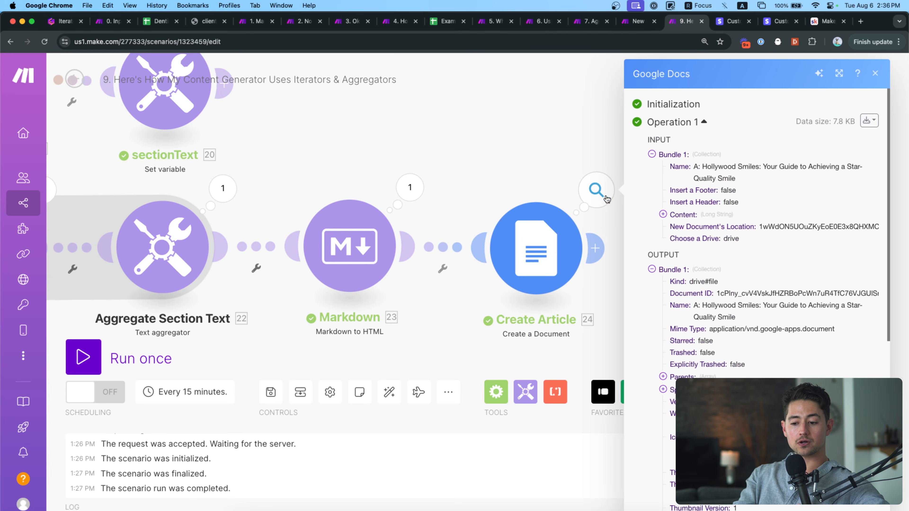
# Open the created Google Doc from its copied link in a new tab.
pyautogui.press('super+t')
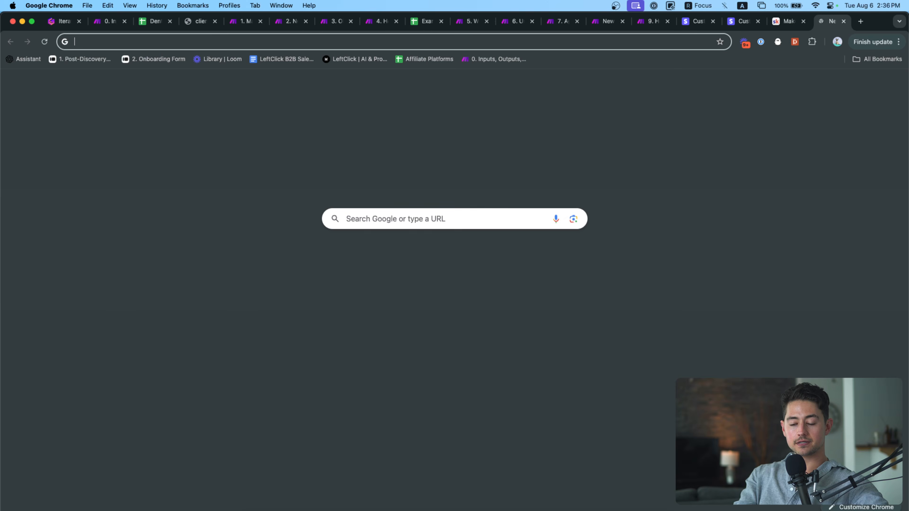
pyautogui.press('Return')
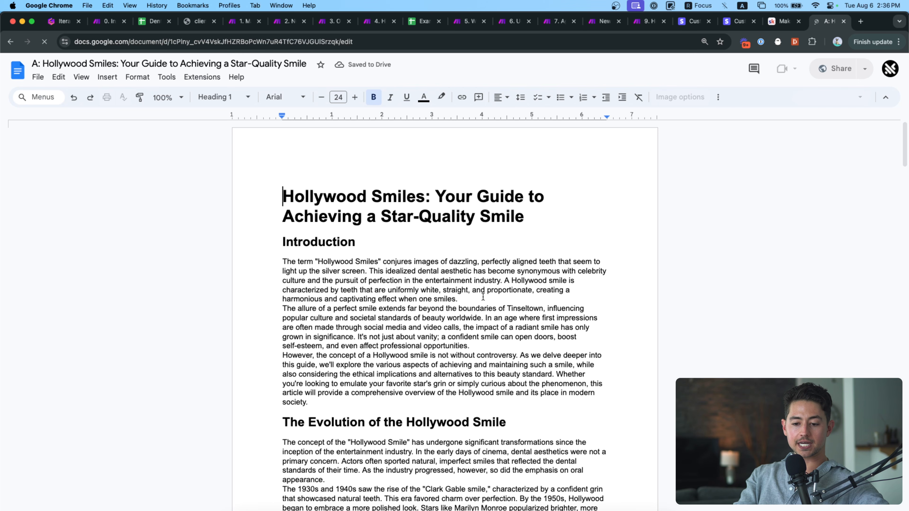
pyautogui.scroll(-3, 424, 282)
# Give the whole article 1.5 line spacing with space before and after each paragraph.
pyautogui.click(486, 202)
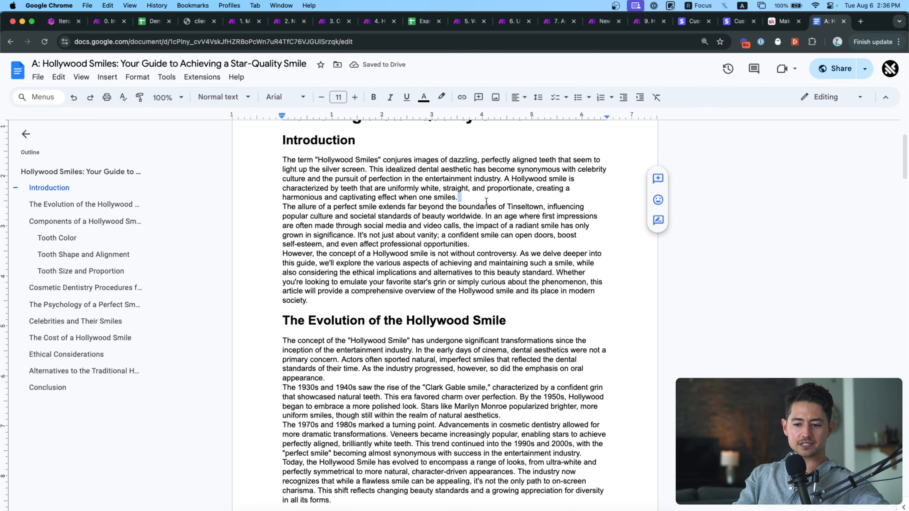
pyautogui.press('super+a')
pyautogui.click(538, 97)
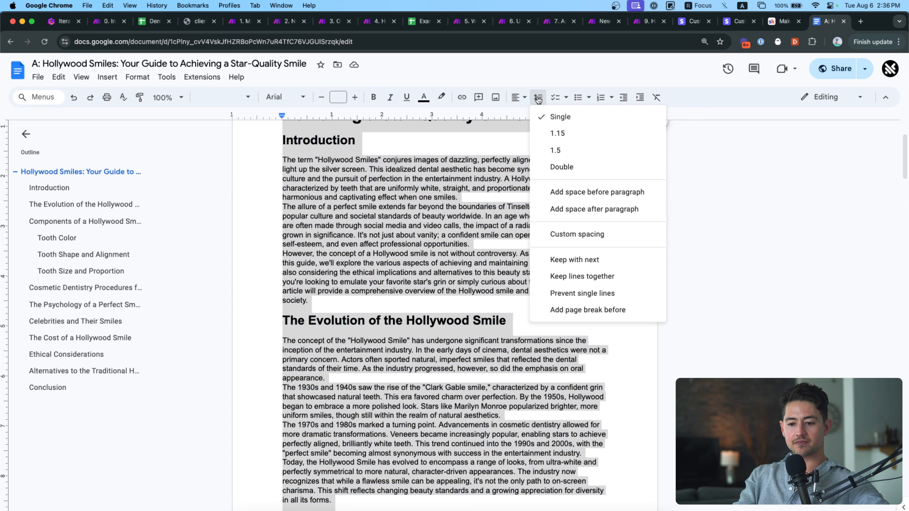
pyautogui.click(564, 150)
pyautogui.click(538, 97)
pyautogui.click(588, 207)
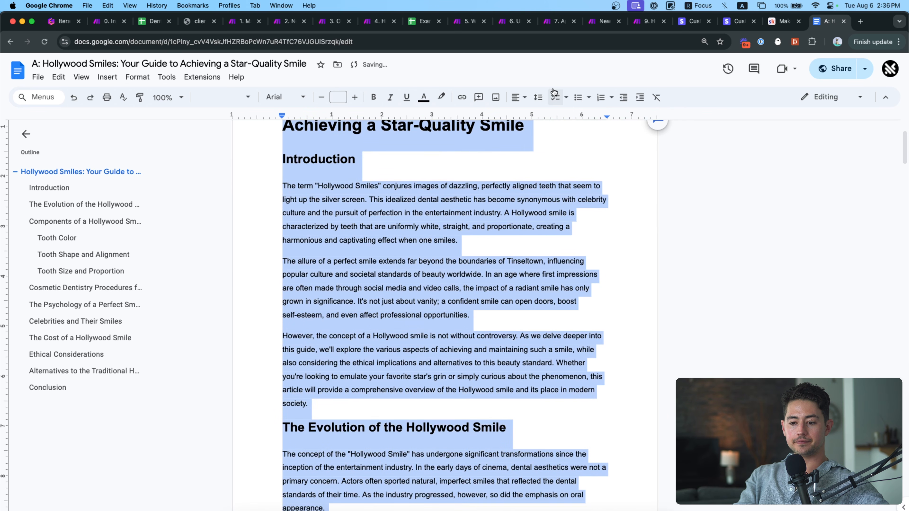
pyautogui.click(556, 97)
pyautogui.click(537, 97)
pyautogui.click(538, 79)
pyautogui.press('super+z')
pyautogui.click(538, 97)
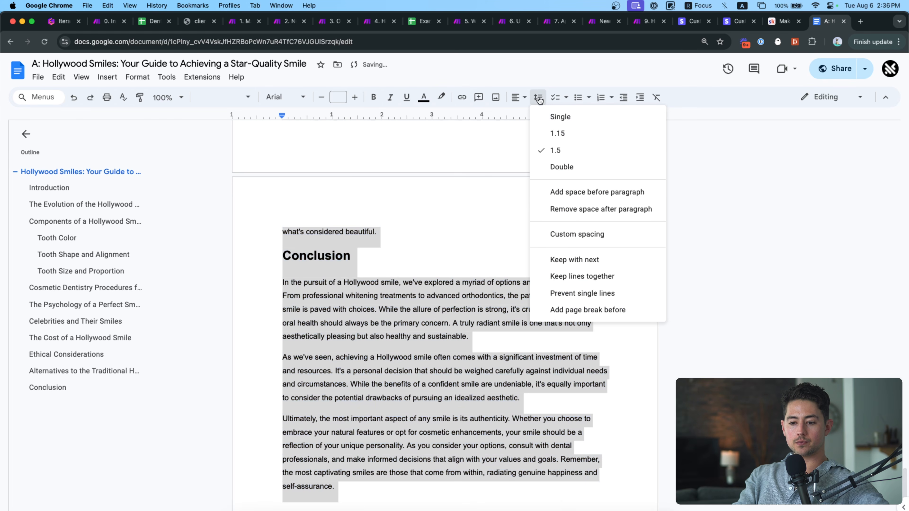
pyautogui.click(569, 192)
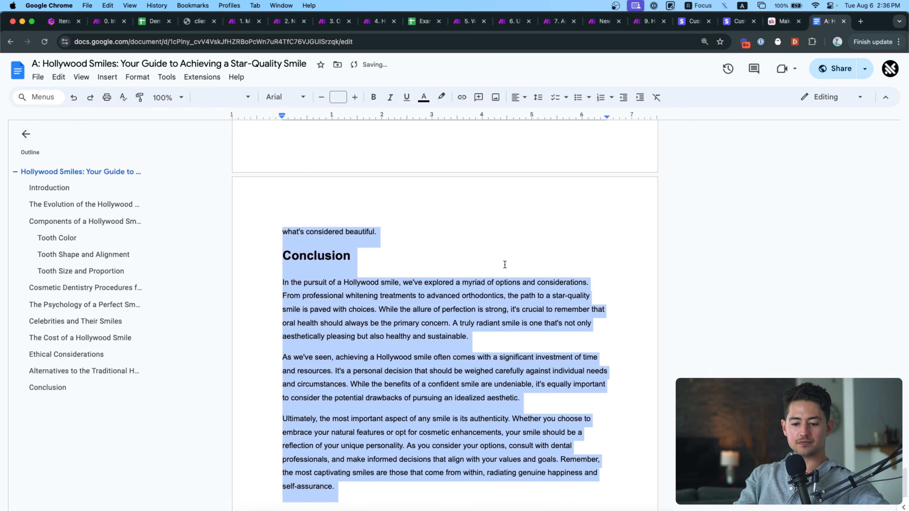
# Delete the Introduction heading at the top of the article.
pyautogui.press('super+Up')
pyautogui.moveTo(408, 225); pyautogui.dragTo(272, 228)
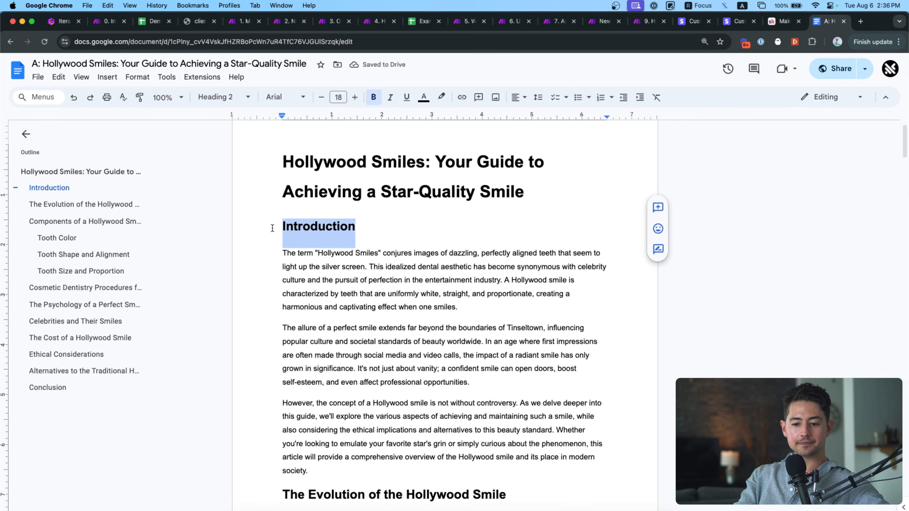
pyautogui.press('BackSpace')
pyautogui.press('BackSpace')
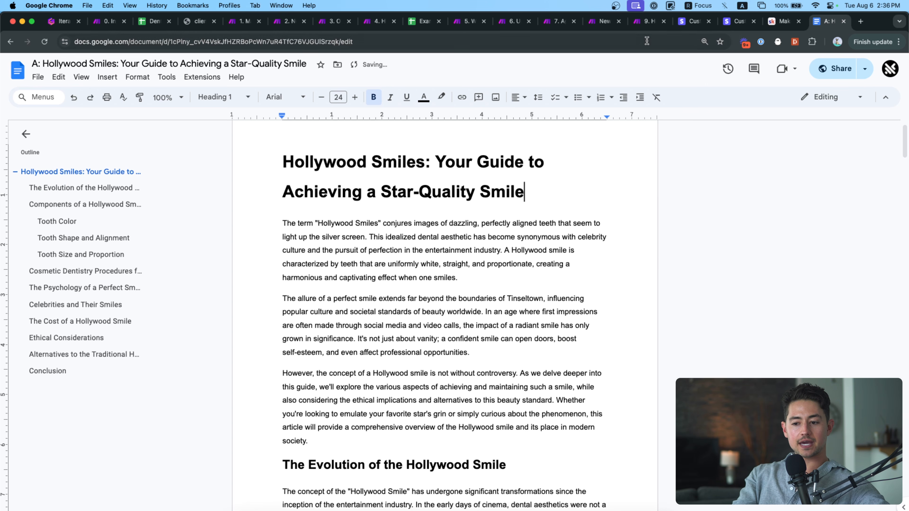
# In Make, close the Google Docs run details and pan over to the Break module.
pyautogui.click(643, 25)
pyautogui.click(562, 155)
pyautogui.hscroll(-10, 618, 150)
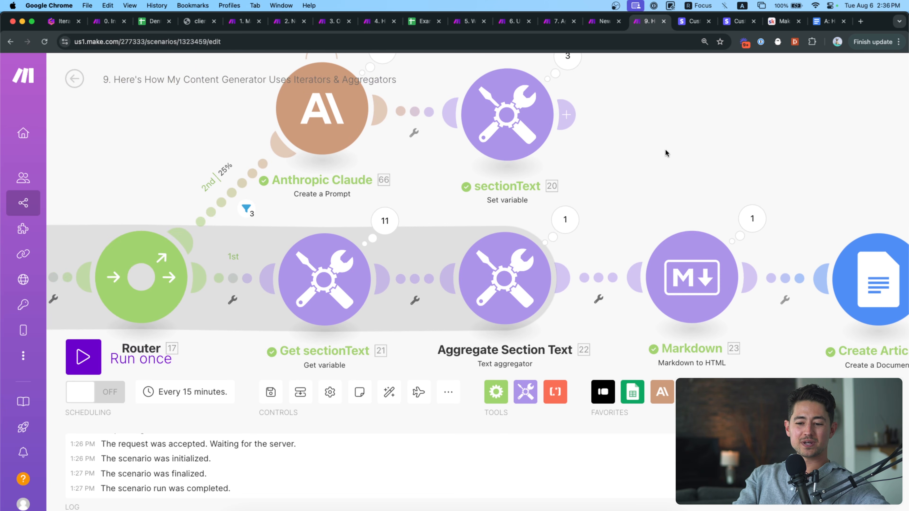
pyautogui.hscroll(-6, 499, 163)
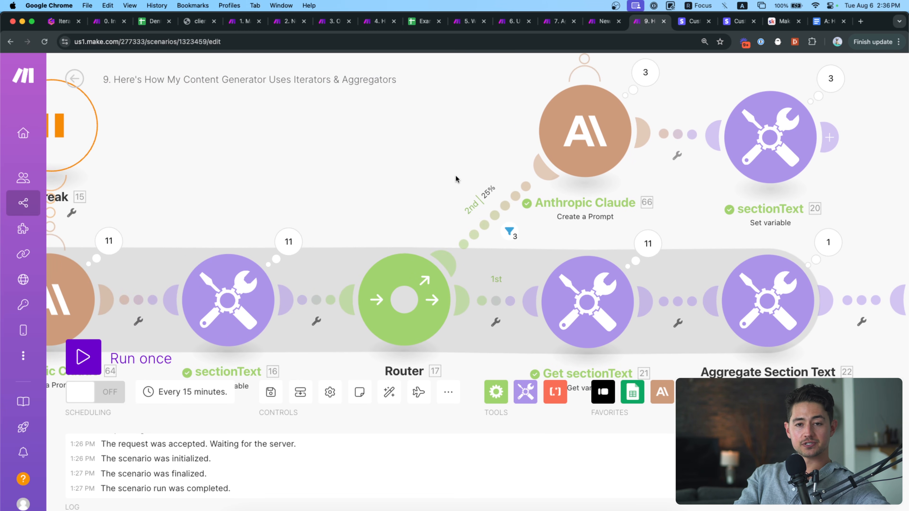
pyautogui.moveTo(427, 164); pyautogui.dragTo(452, 182)
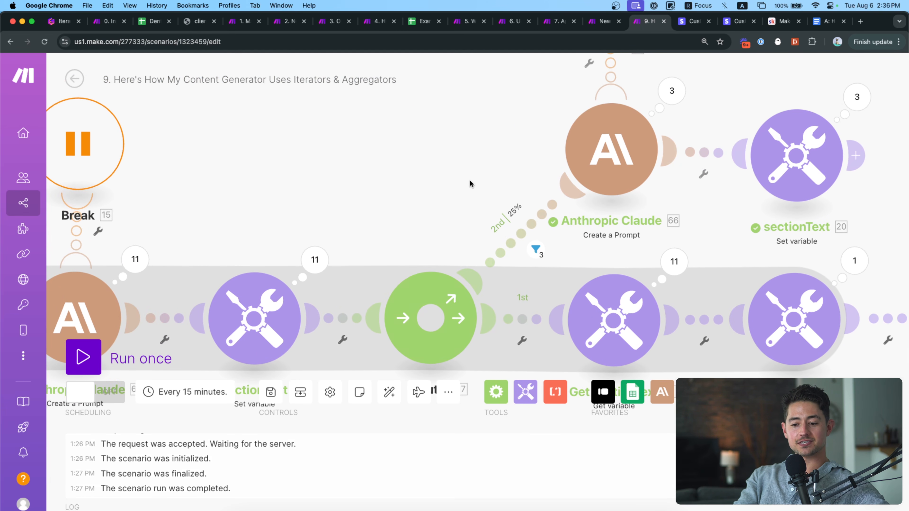
pyautogui.hscroll(-3, 465, 174)
pyautogui.scroll(-2, 465, 174)
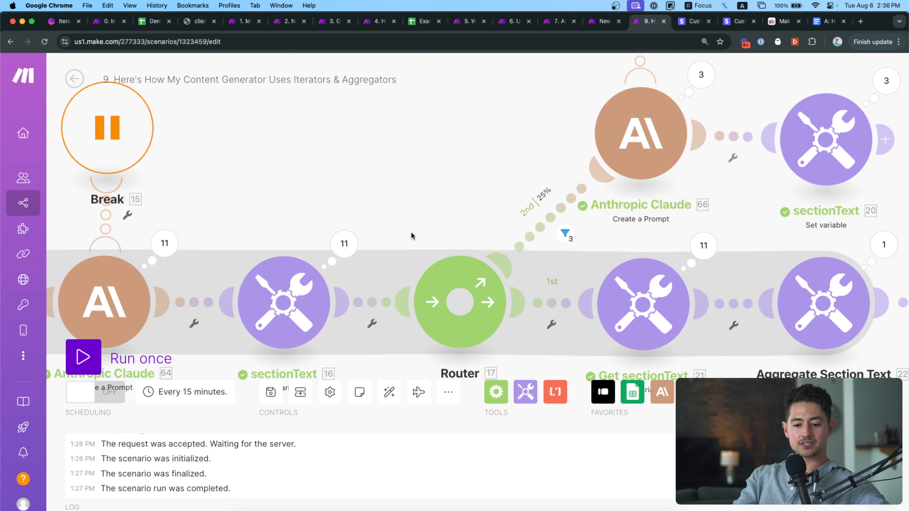
pyautogui.scroll(-3, 411, 232)
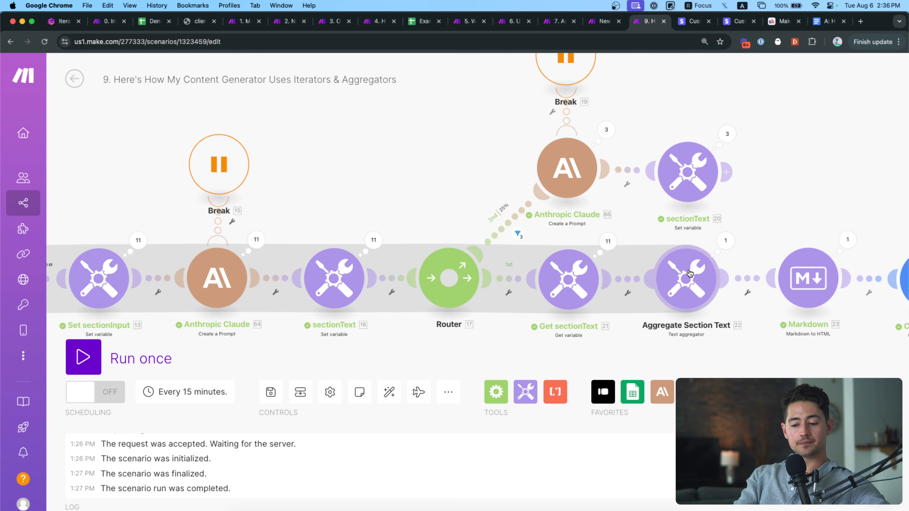
# Look over the finished Hollywood Smiles doc, then close it.
pyautogui.click(821, 25)
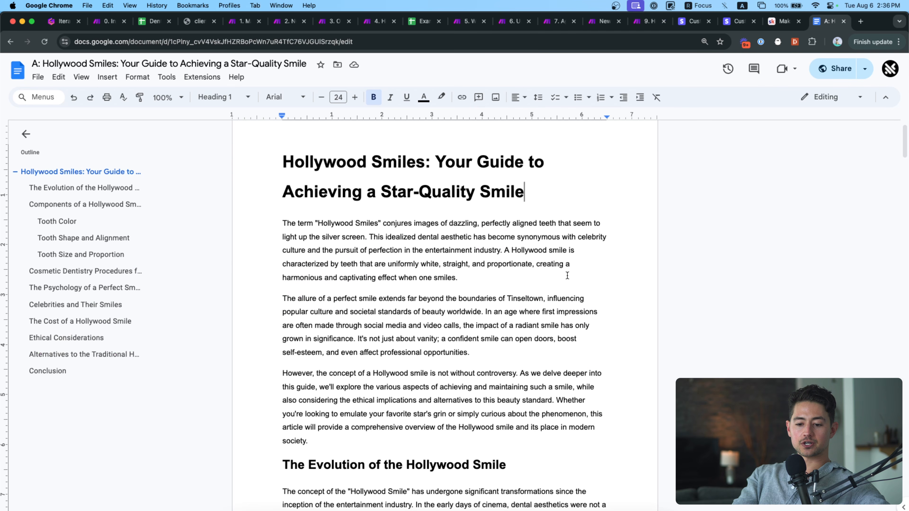
pyautogui.scroll(-20, 567, 275)
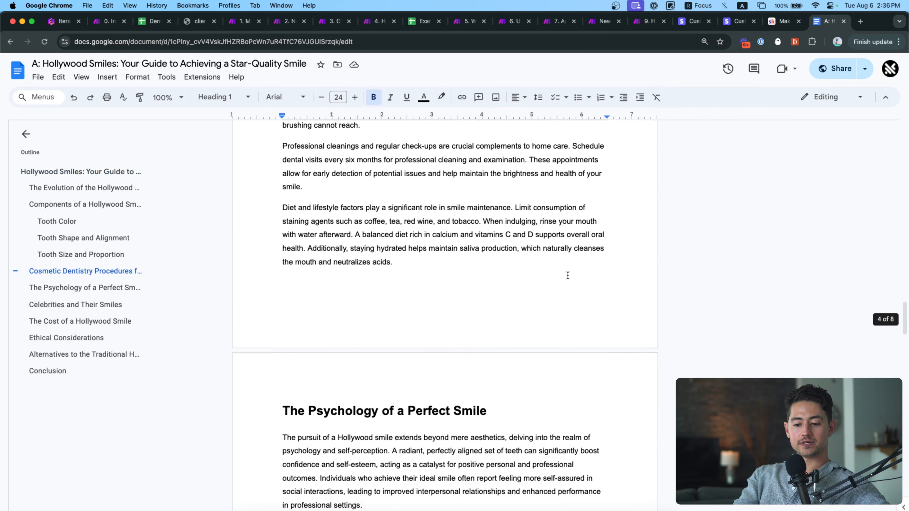
pyautogui.scroll(-20, 567, 275)
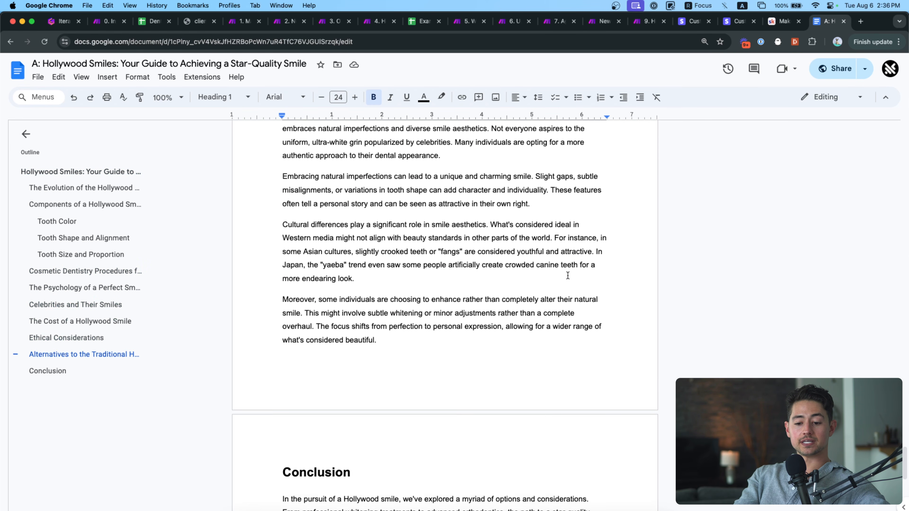
pyautogui.scroll(-5, 567, 275)
pyautogui.scroll(20, 567, 275)
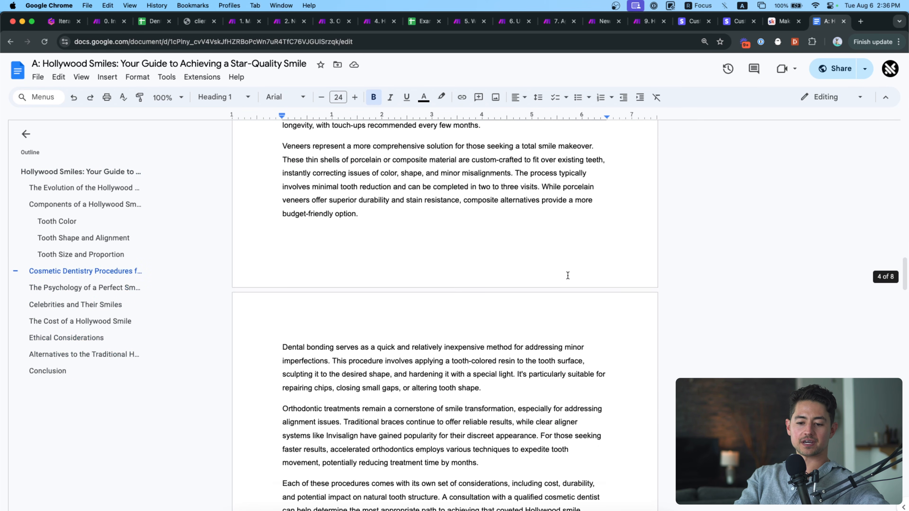
pyautogui.scroll(20, 567, 276)
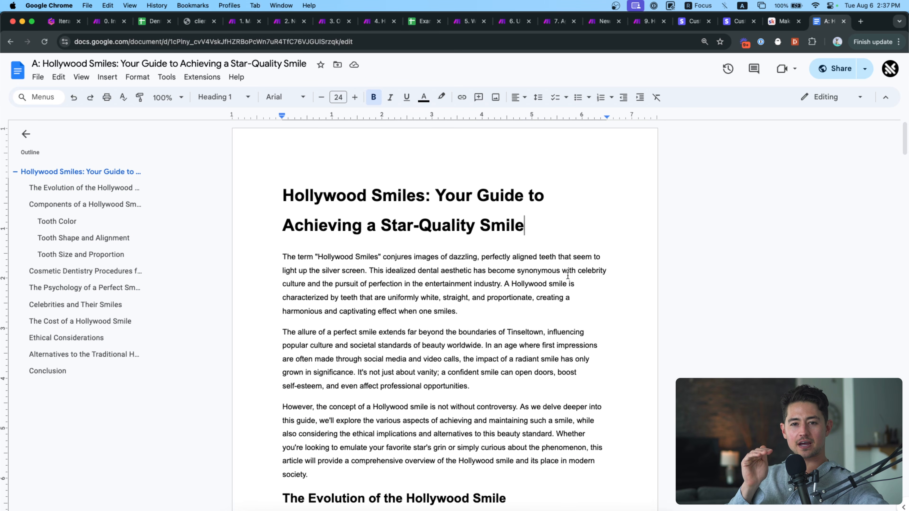
pyautogui.press('super+w')
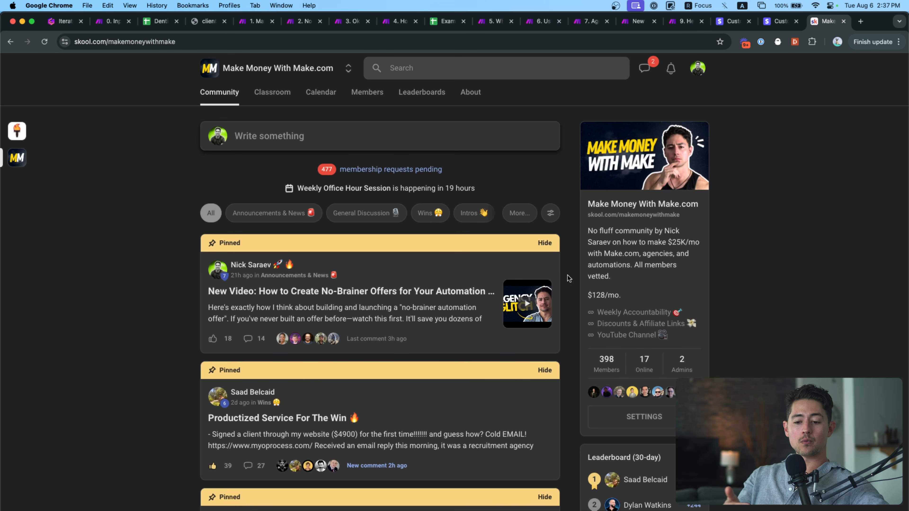
pyautogui.click(682, 21)
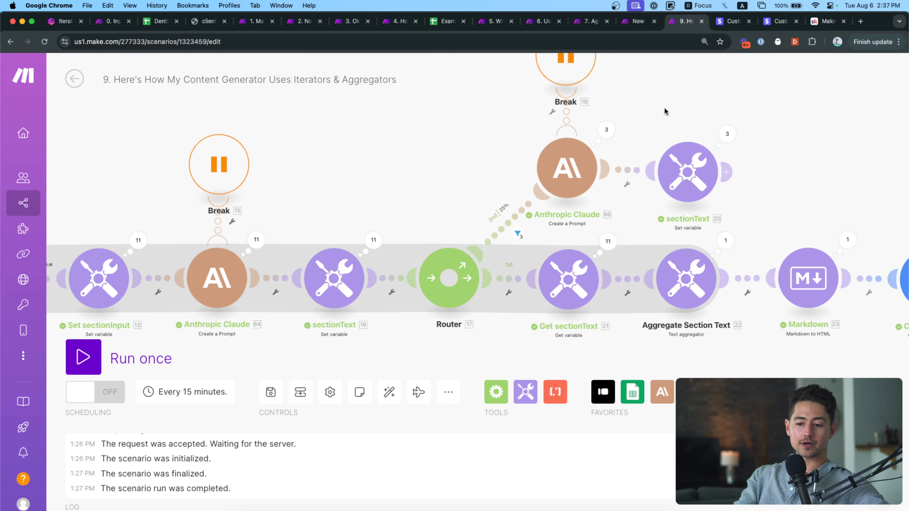
pyautogui.hscroll(2, 673, 131)
pyautogui.scroll(4, 501, 203)
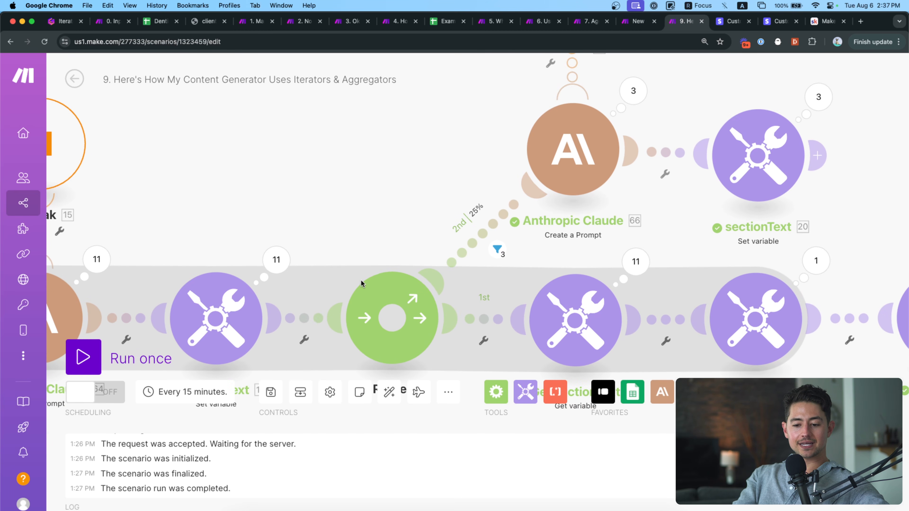
pyautogui.scroll(-1, 410, 236)
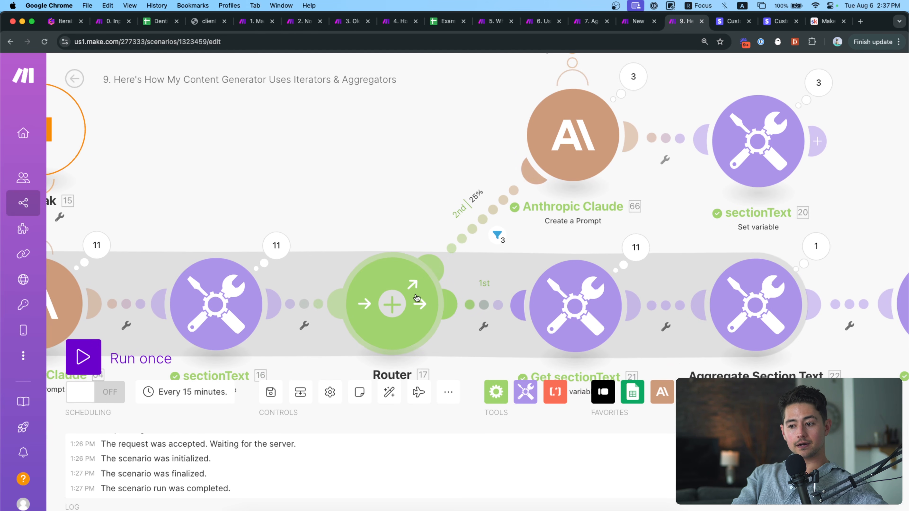
pyautogui.hscroll(2, 394, 215)
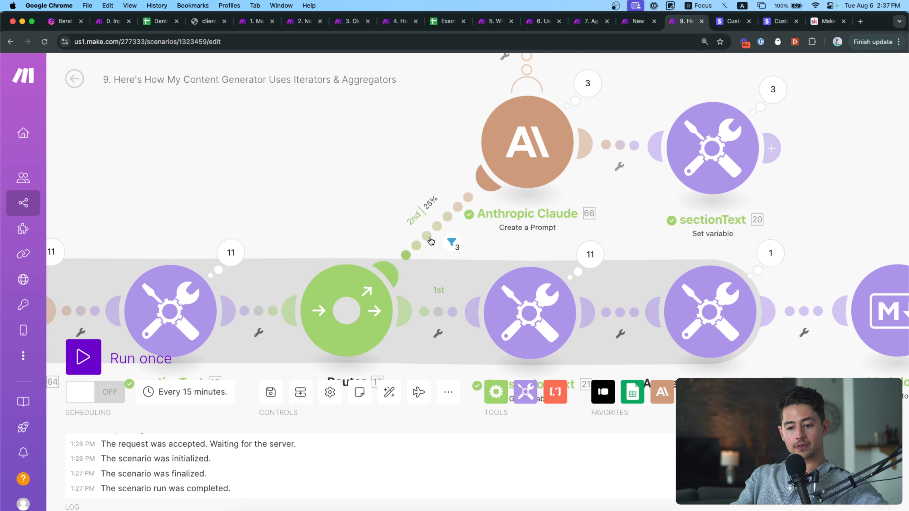
pyautogui.hscroll(2, 648, 247)
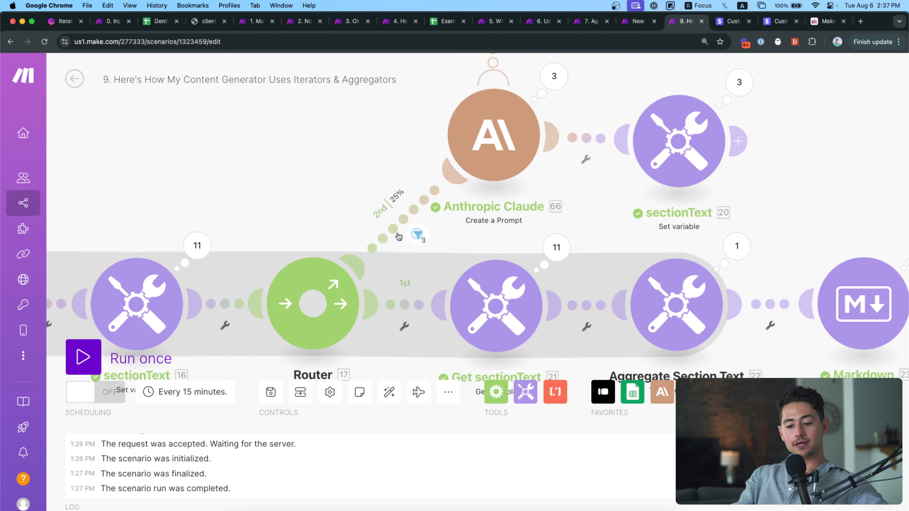
pyautogui.moveTo(385, 168); pyautogui.dragTo(376, 197)
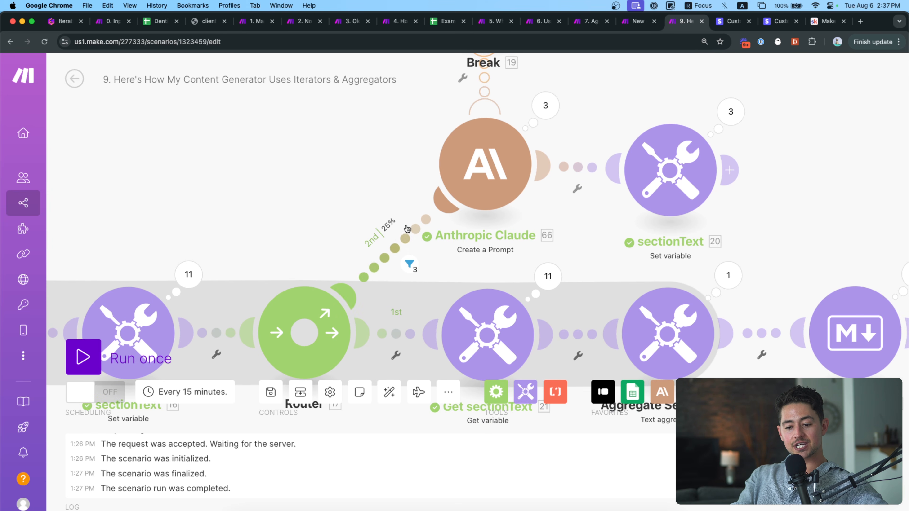
pyautogui.click(397, 242)
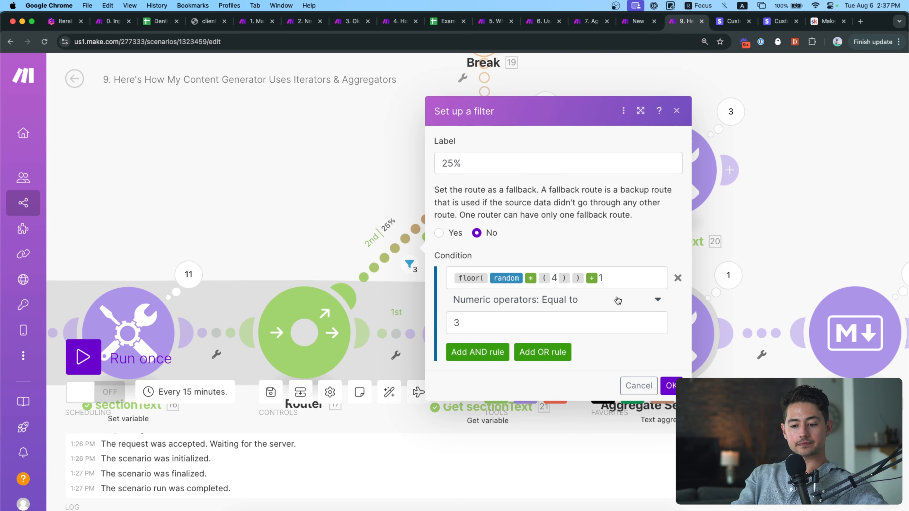
pyautogui.scroll(5, 618, 300)
pyautogui.hscroll(5, 326, 300)
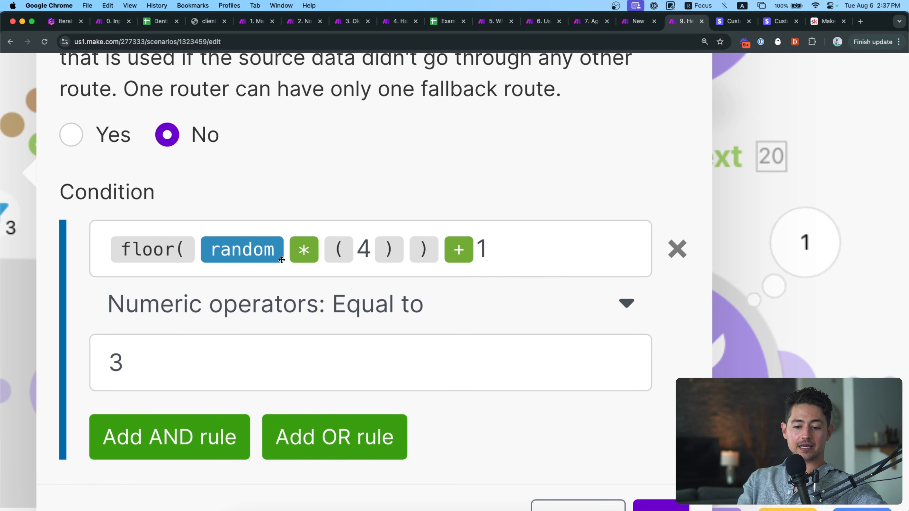
pyautogui.moveTo(281, 260)
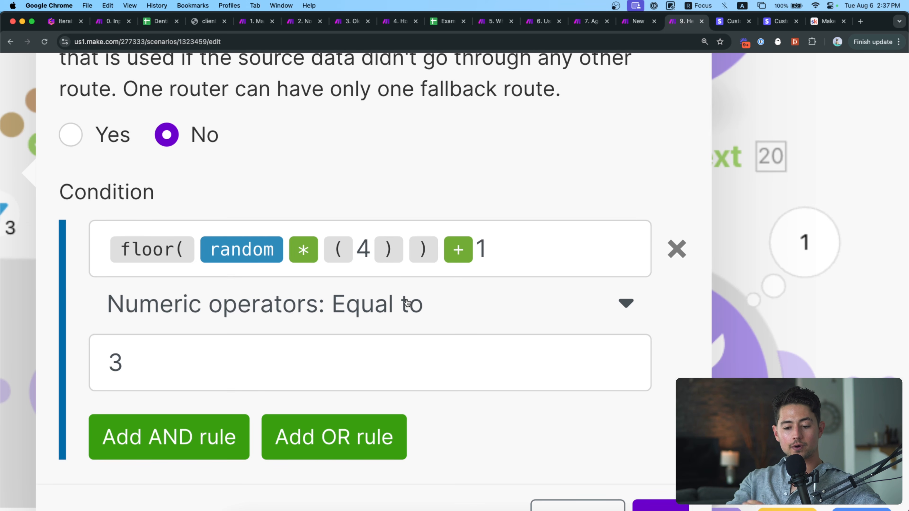
pyautogui.scroll(-5, 407, 303)
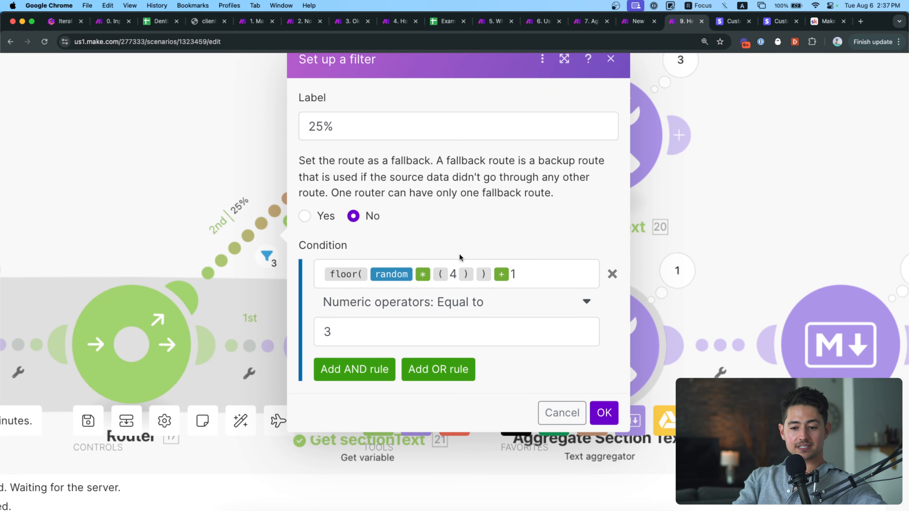
pyautogui.click(225, 160)
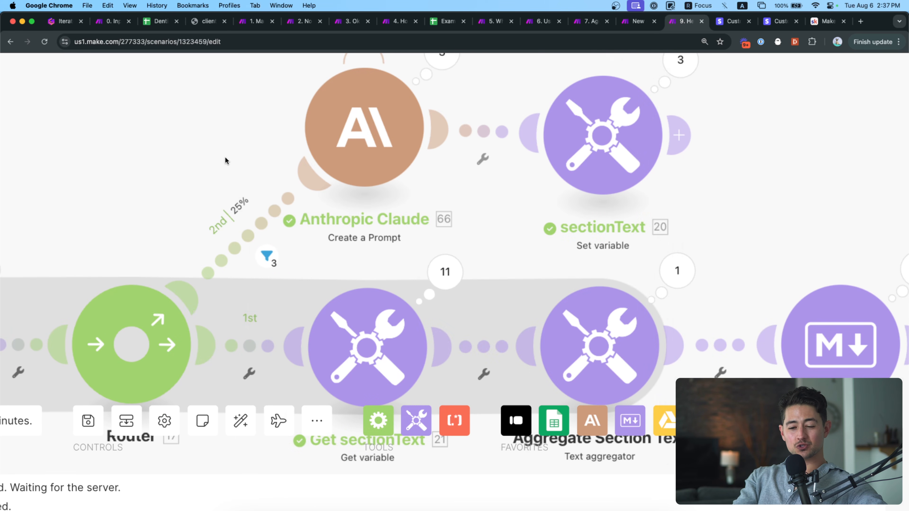
pyautogui.click(349, 148)
pyautogui.scroll(-3, 376, 161)
pyautogui.click(401, 174)
pyautogui.moveTo(401, 174); pyautogui.dragTo(314, 213)
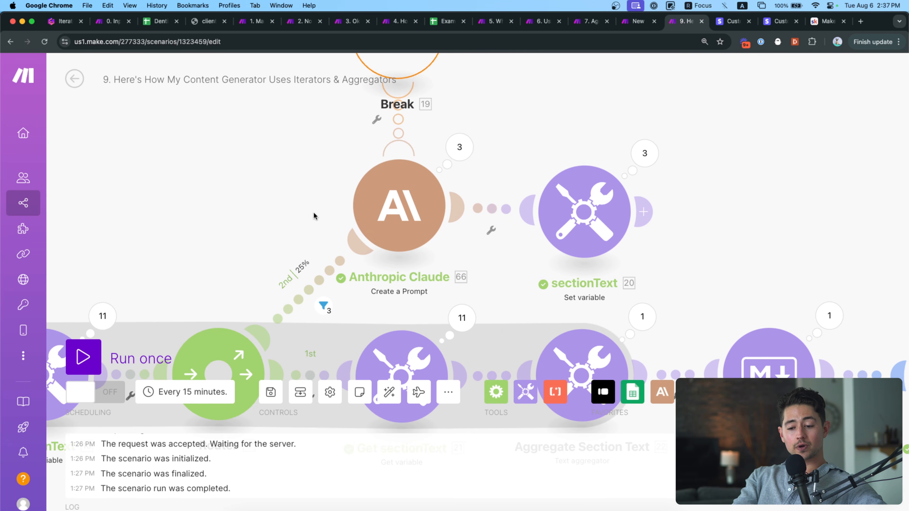
pyautogui.click(419, 196)
pyautogui.scroll(-10, 598, 302)
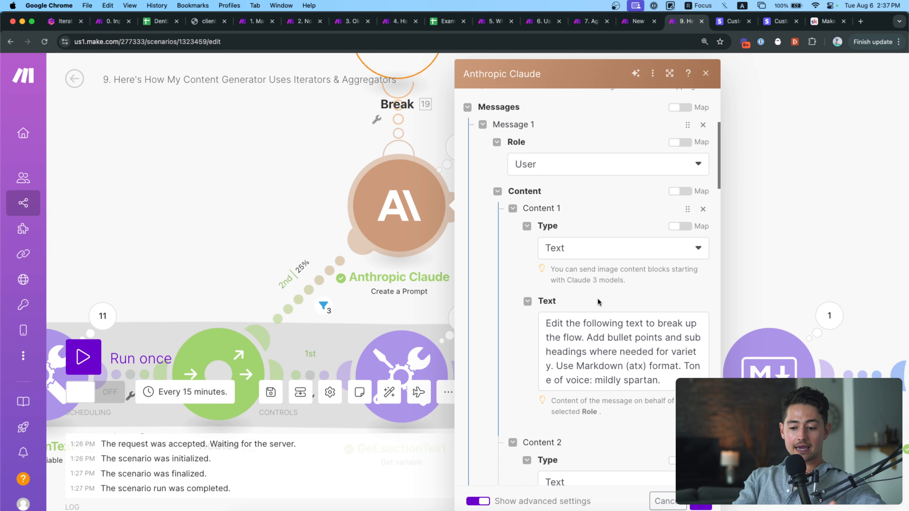
pyautogui.scroll(5, 681, 178)
pyautogui.scroll(3, 683, 177)
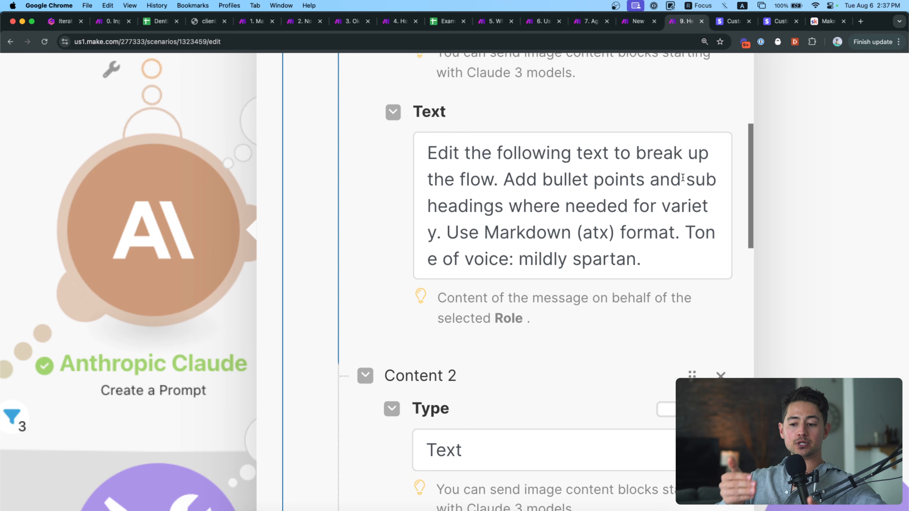
pyautogui.scroll(-3, 674, 213)
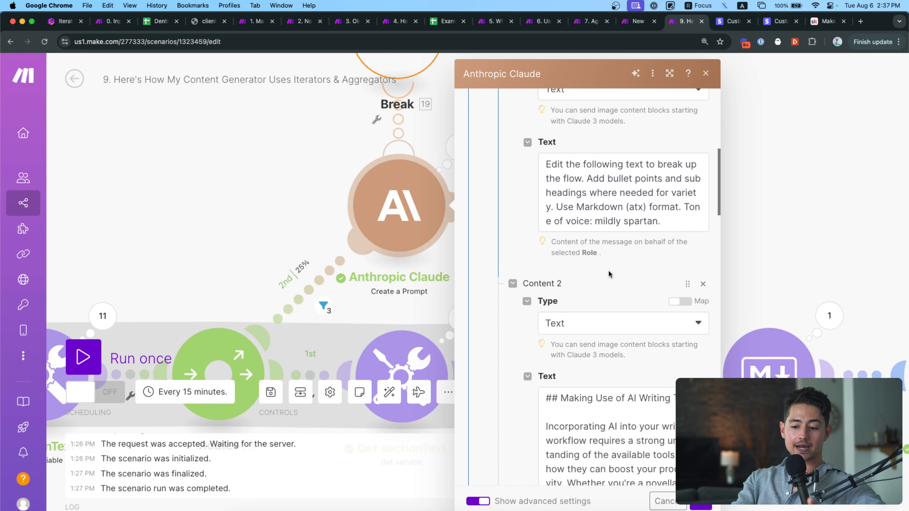
pyautogui.scroll(-10, 609, 270)
pyautogui.scroll(-5, 527, 288)
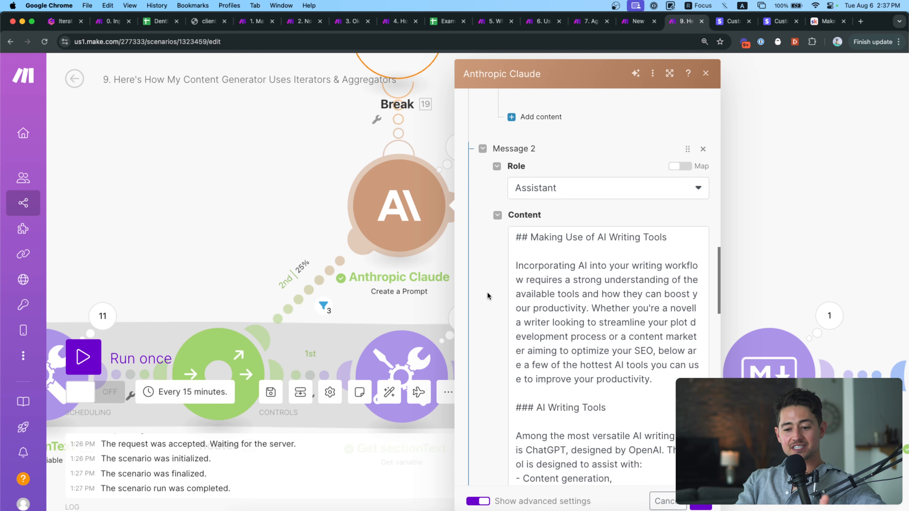
pyautogui.scroll(-10, 478, 286)
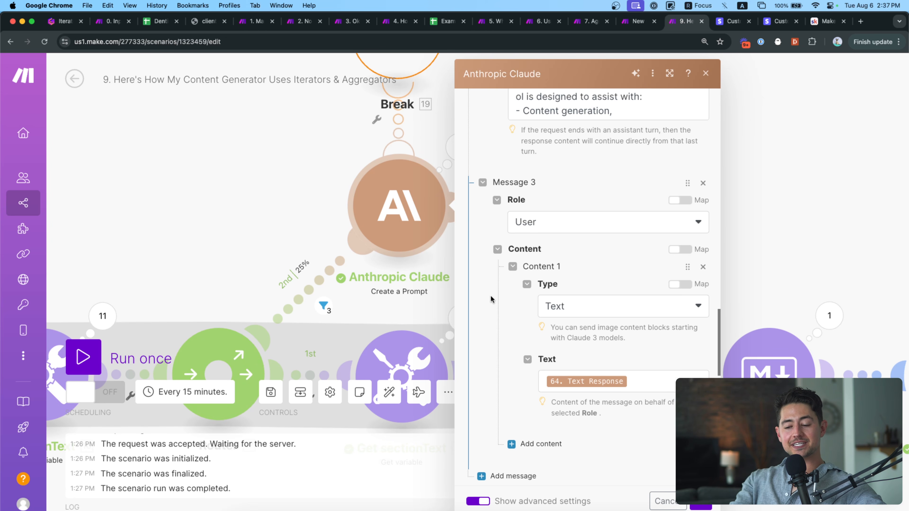
pyautogui.scroll(-12, 491, 295)
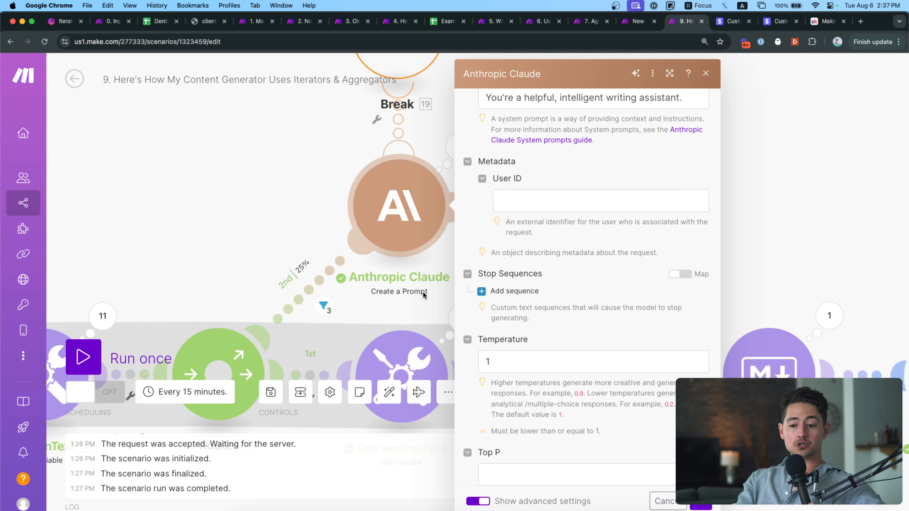
pyautogui.click(423, 292)
pyautogui.moveTo(493, 284); pyautogui.dragTo(426, 237)
pyautogui.scroll(-1, 473, 278)
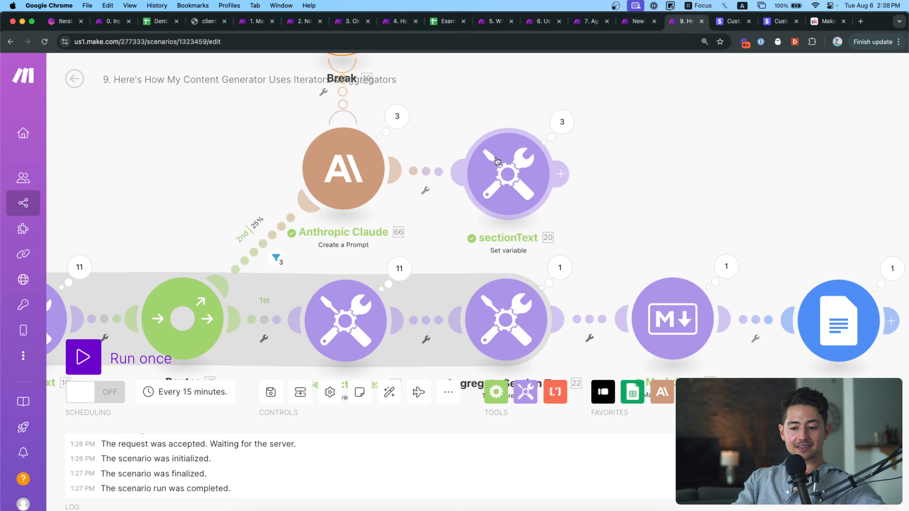
# Inspect Operation 3's stored sectionText output in the sectionText module's results.
pyautogui.hscroll(-3, 471, 213)
pyautogui.scroll(-2, 471, 213)
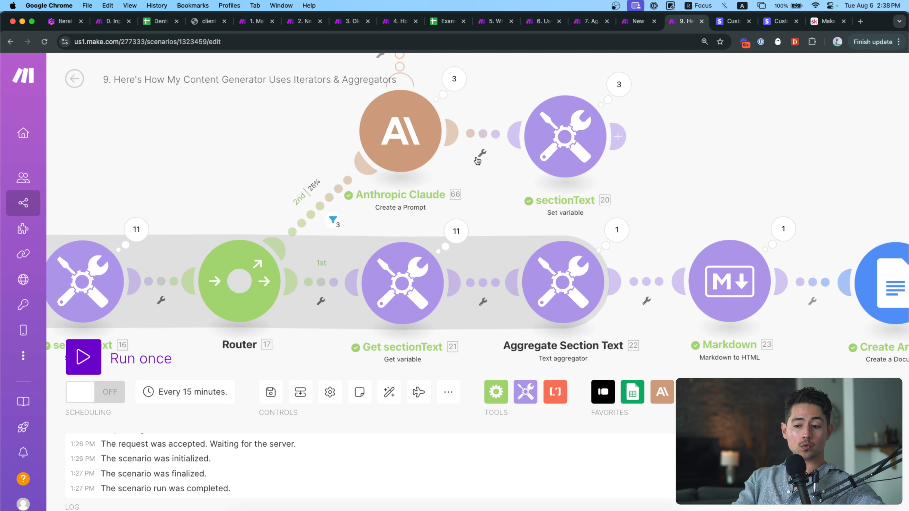
pyautogui.hscroll(-8, 242, 196)
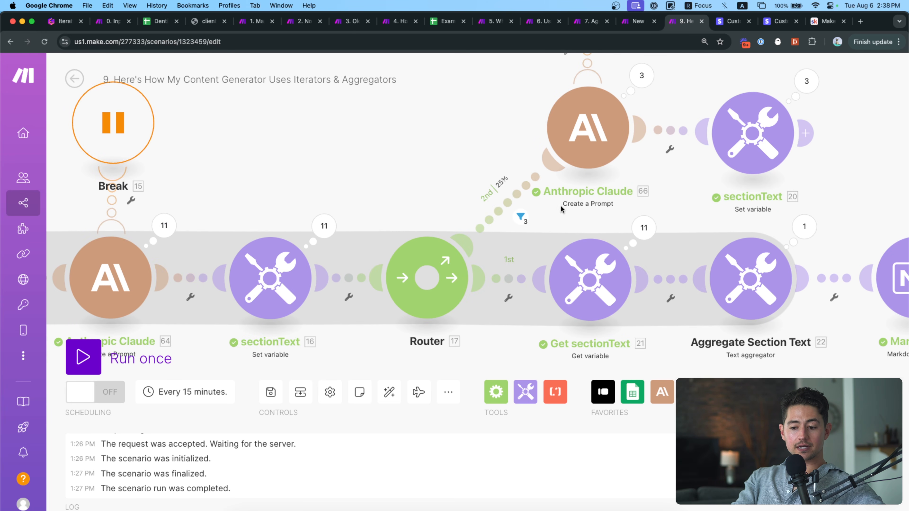
pyautogui.hscroll(3, 564, 221)
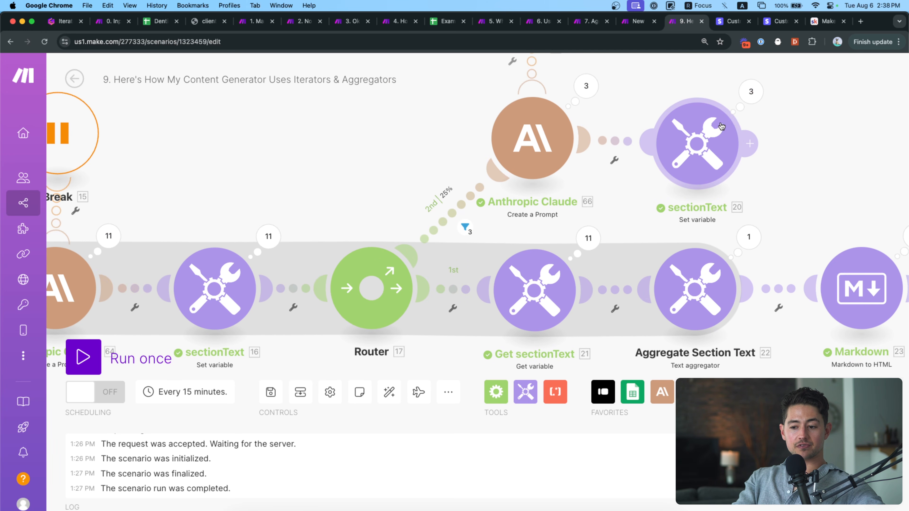
pyautogui.click(751, 91)
pyautogui.click(542, 158)
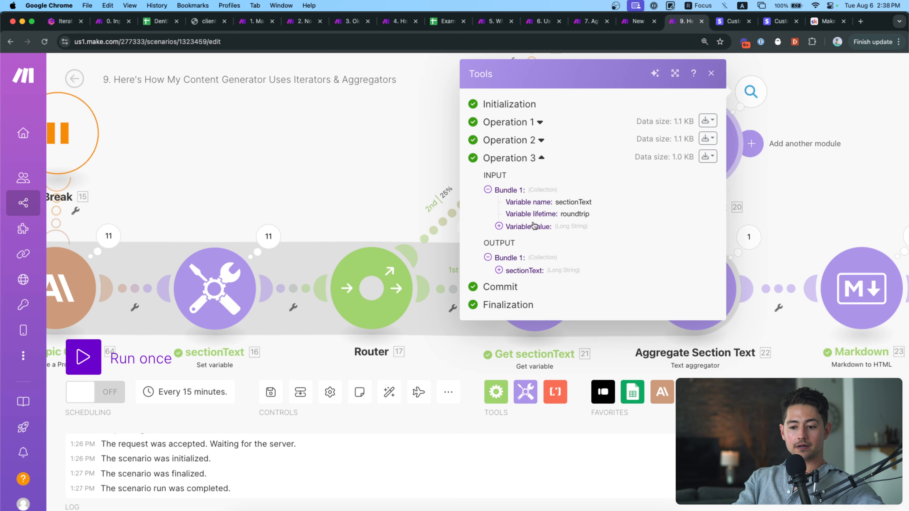
pyautogui.click(530, 271)
pyautogui.click(529, 271)
pyautogui.click(385, 164)
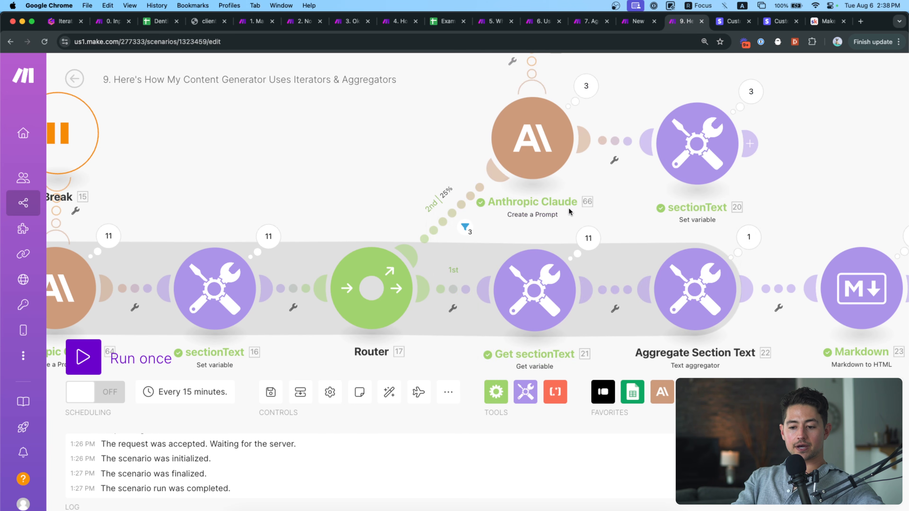
# Shift the router area into view and try the route menu at the 25% filter.
pyautogui.hscroll(3, 569, 211)
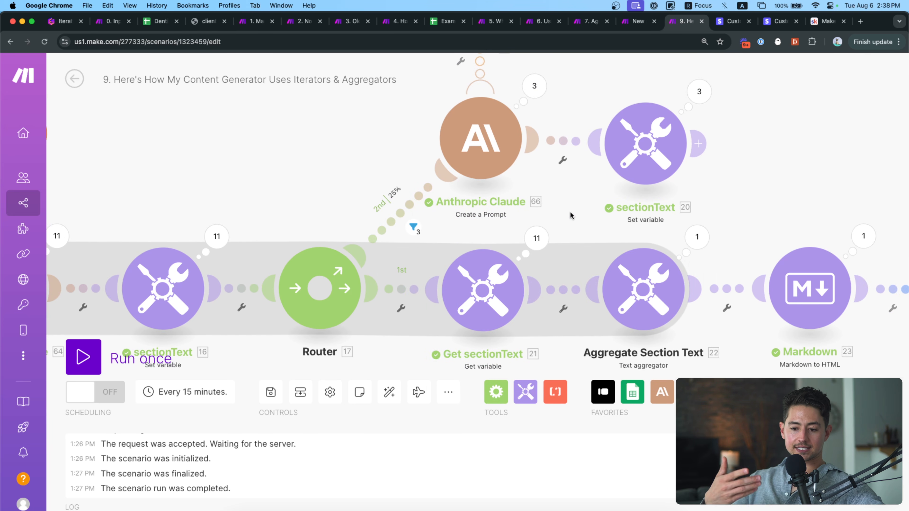
pyautogui.scroll(-1, 558, 214)
pyautogui.scroll(-2, 543, 222)
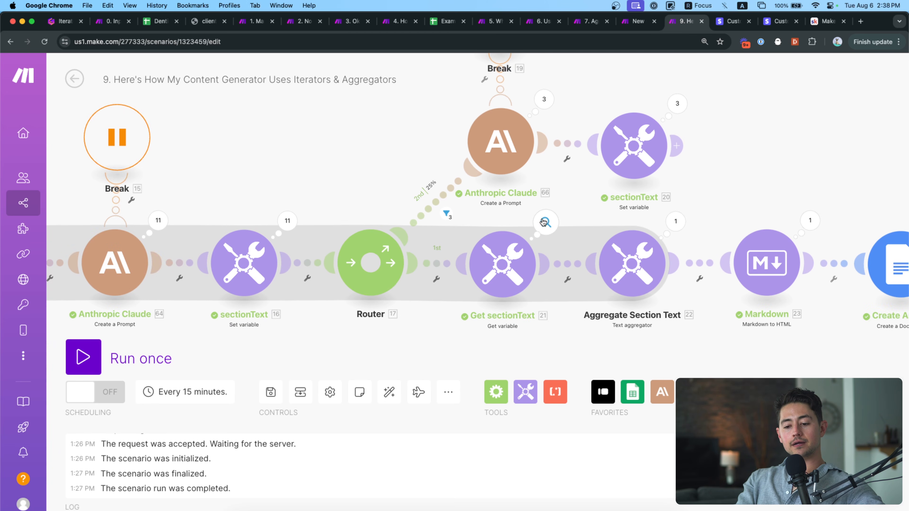
pyautogui.moveTo(556, 202); pyautogui.dragTo(557, 215)
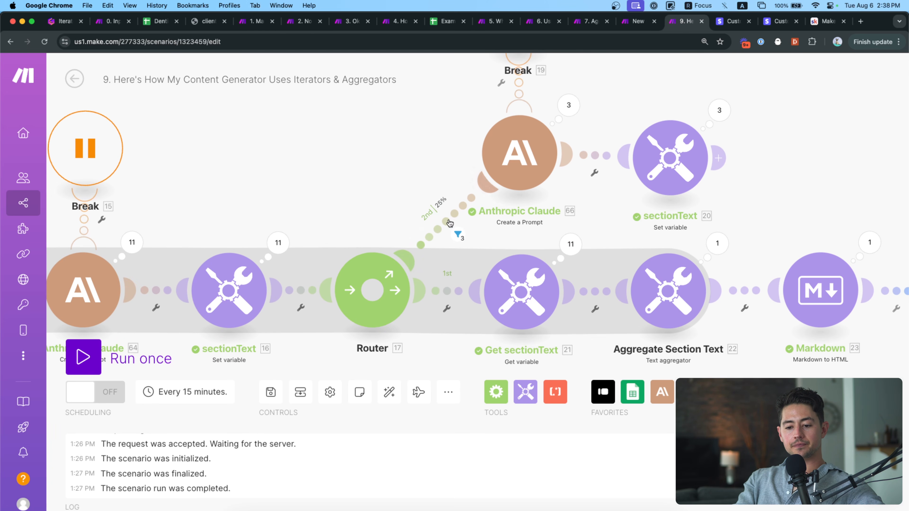
pyautogui.click(446, 226)
pyautogui.click(455, 253)
# Unlink Get sectionText from the Router and relink it as the second route.
pyautogui.click(445, 290)
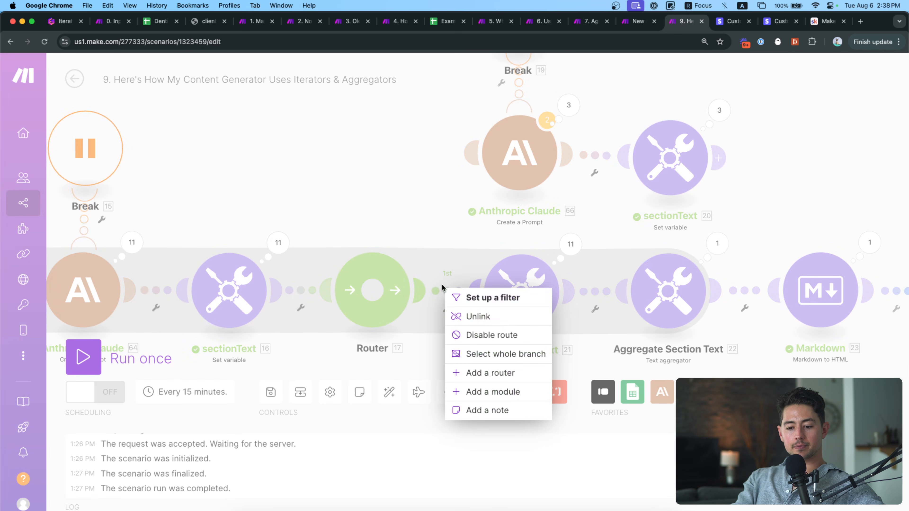
pyautogui.click(461, 316)
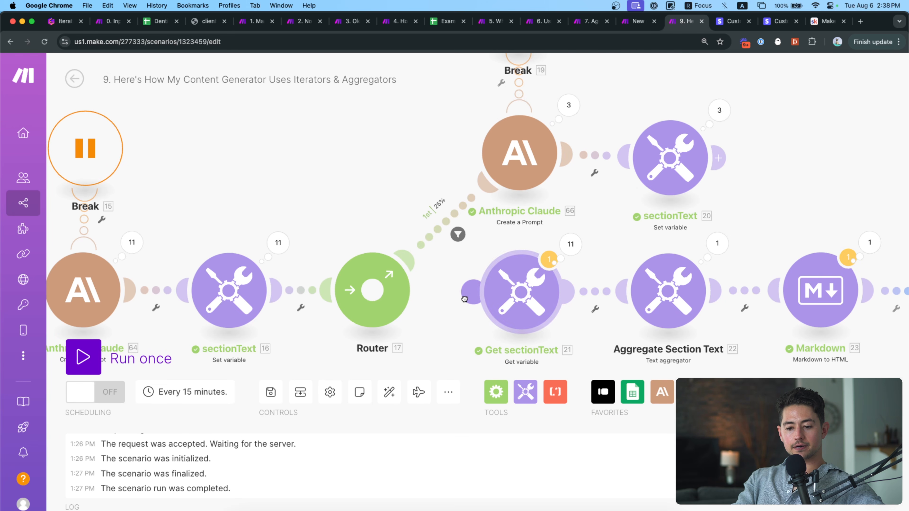
pyautogui.moveTo(472, 293); pyautogui.dragTo(407, 303)
pyautogui.moveTo(443, 330); pyautogui.dragTo(407, 287)
pyautogui.scroll(-3, 407, 287)
pyautogui.scroll(-1, 407, 287)
# Pan across the scenario from the Iterator and inputBrief to the Docs and Drive modules.
pyautogui.moveTo(554, 301); pyautogui.dragTo(613, 284)
pyautogui.moveTo(449, 319); pyautogui.dragTo(626, 326)
pyautogui.moveTo(416, 307); pyautogui.dragTo(550, 308)
pyautogui.moveTo(515, 311); pyautogui.dragTo(303, 267)
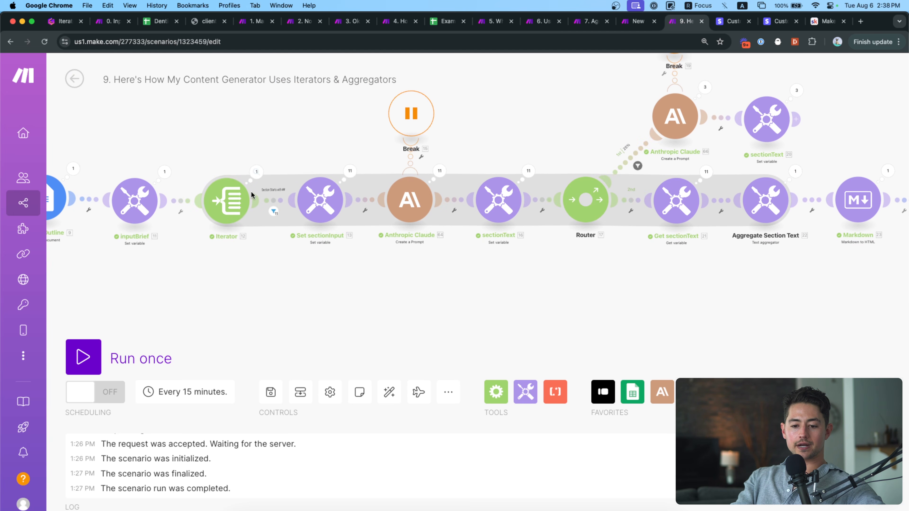